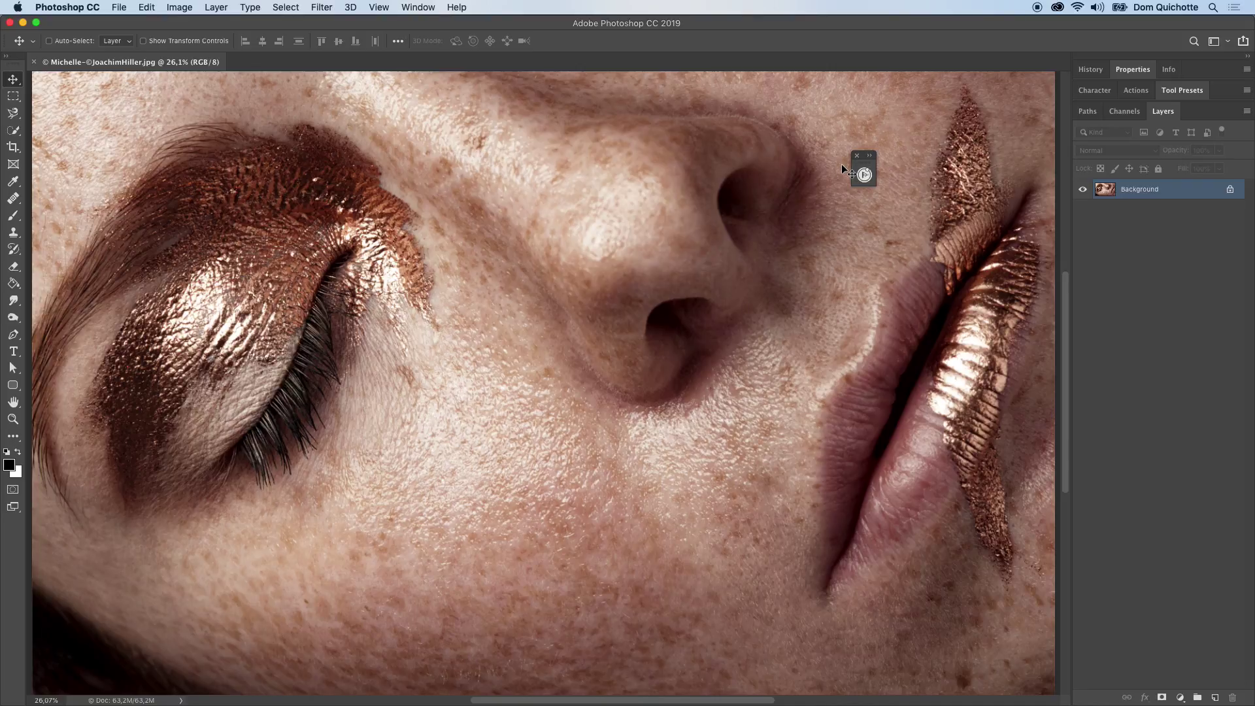
Open the FX-Panel and add the Retouching.fxp bundle to its presets.
click(864, 174)
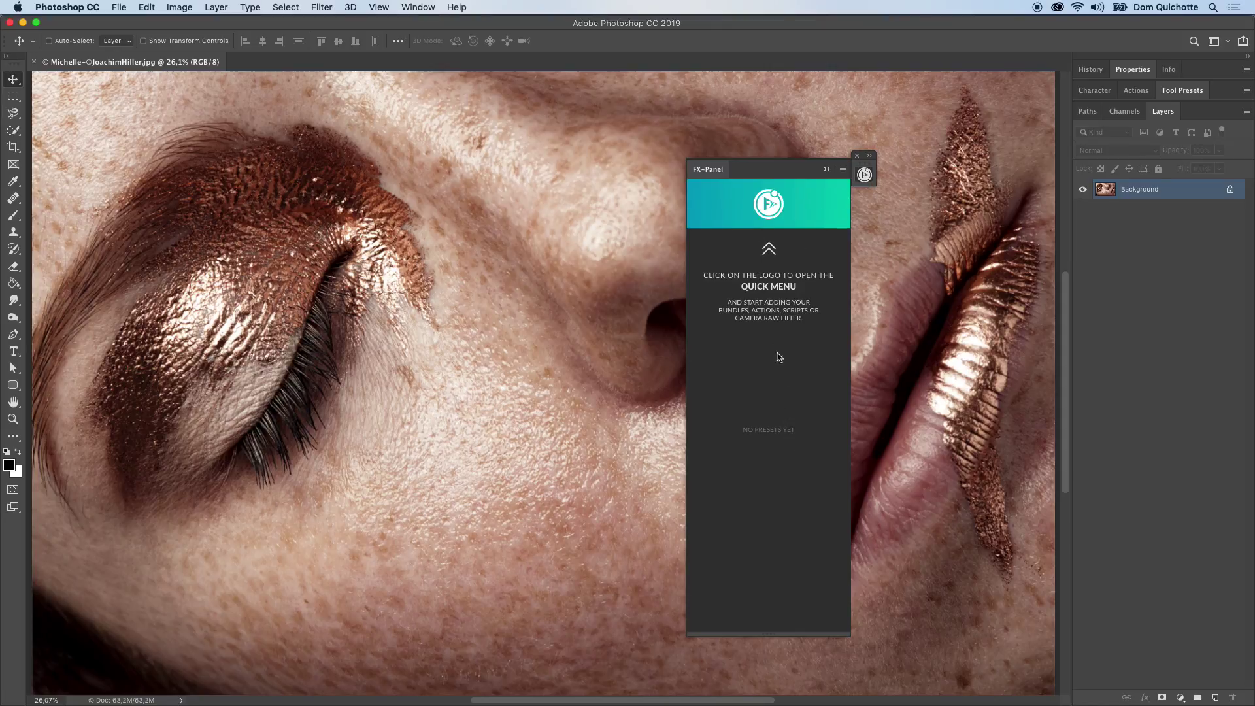
click(769, 213)
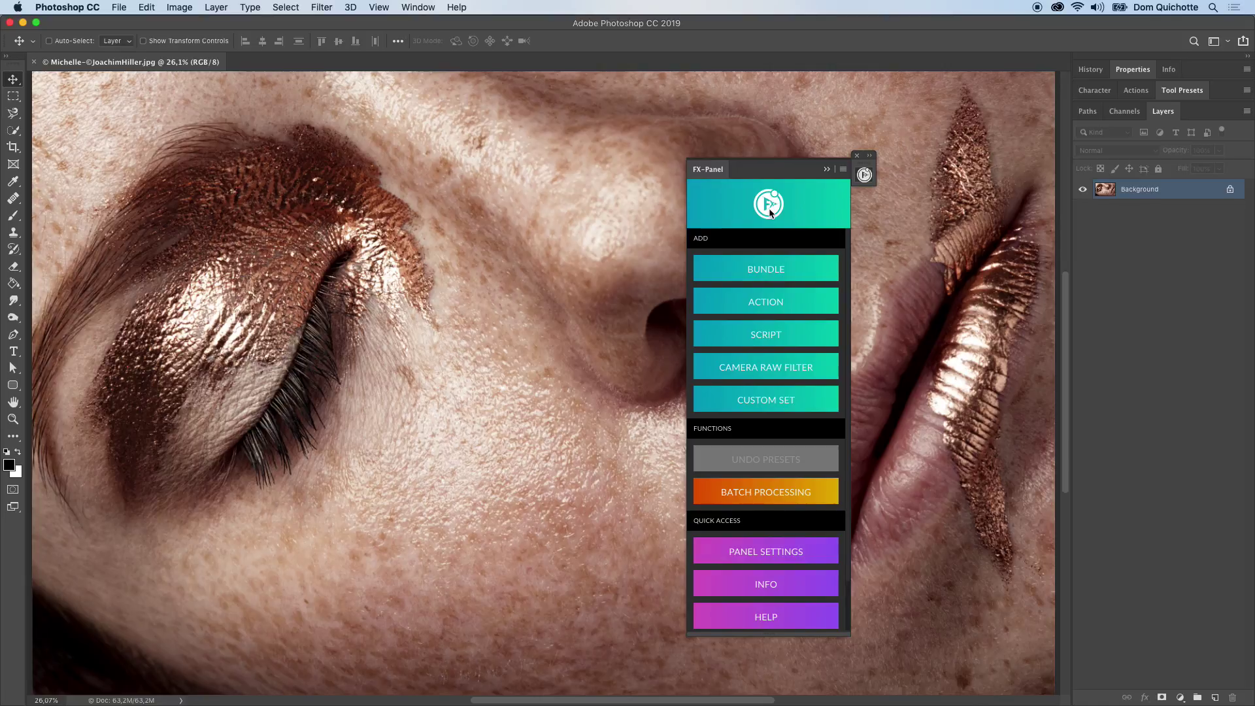
click(787, 276)
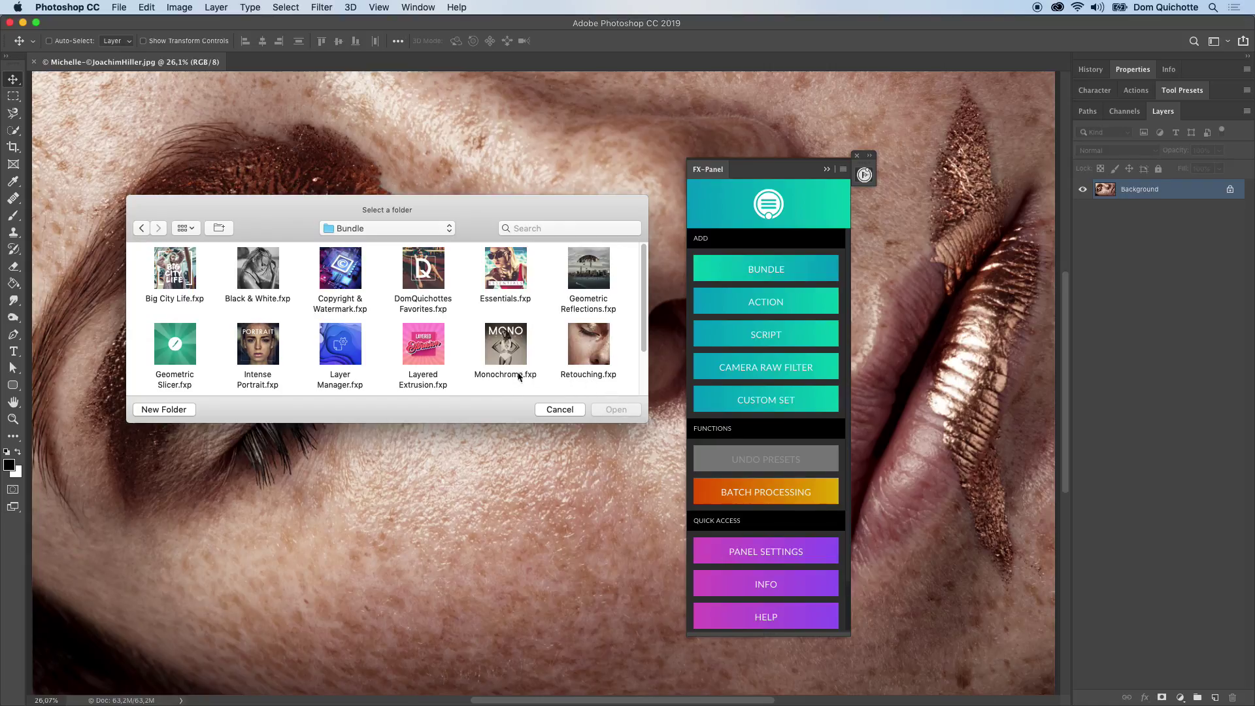
click(587, 364)
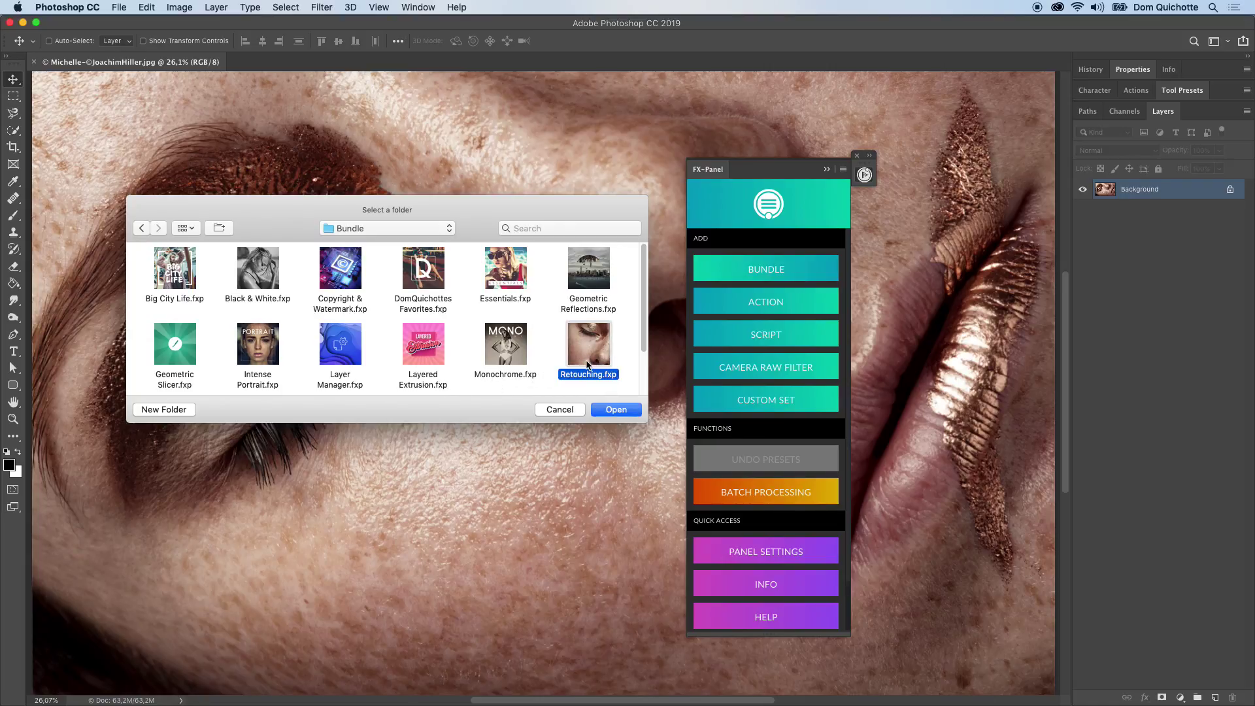
click(616, 411)
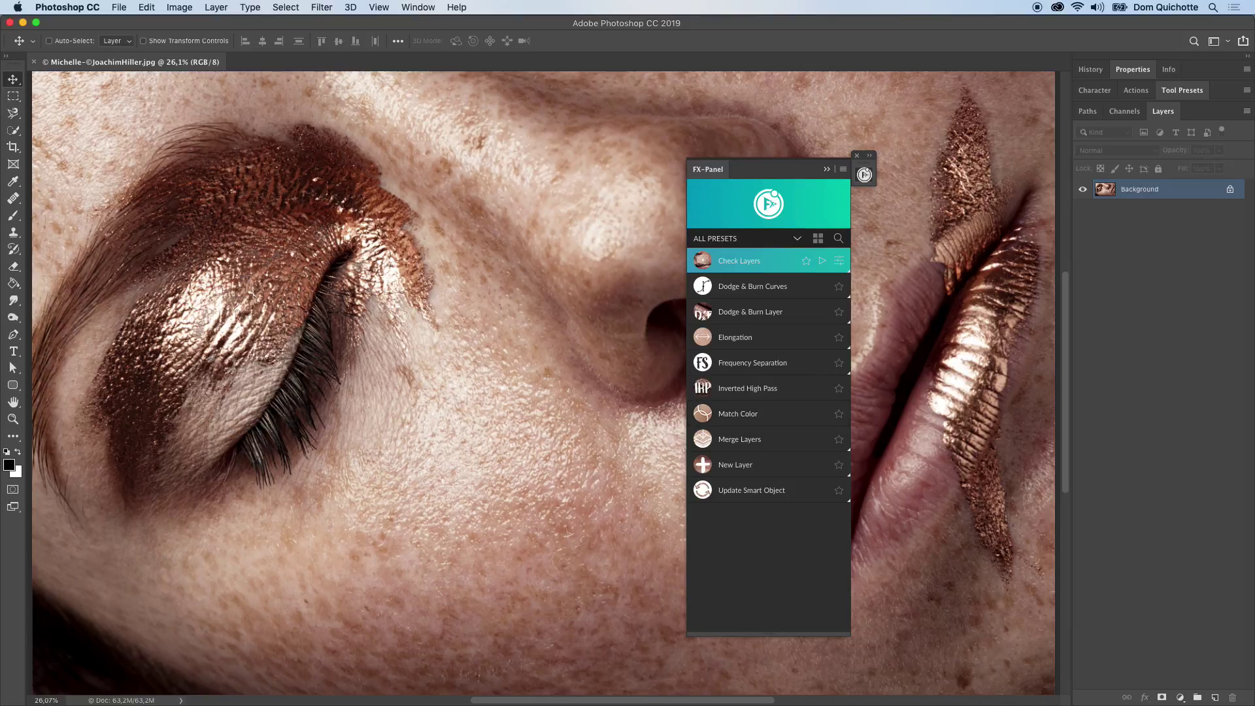
Mark the Elongation, Frequency Separation and Inverted High Pass presets as favorites and filter the list to Favorites.
click(794, 367)
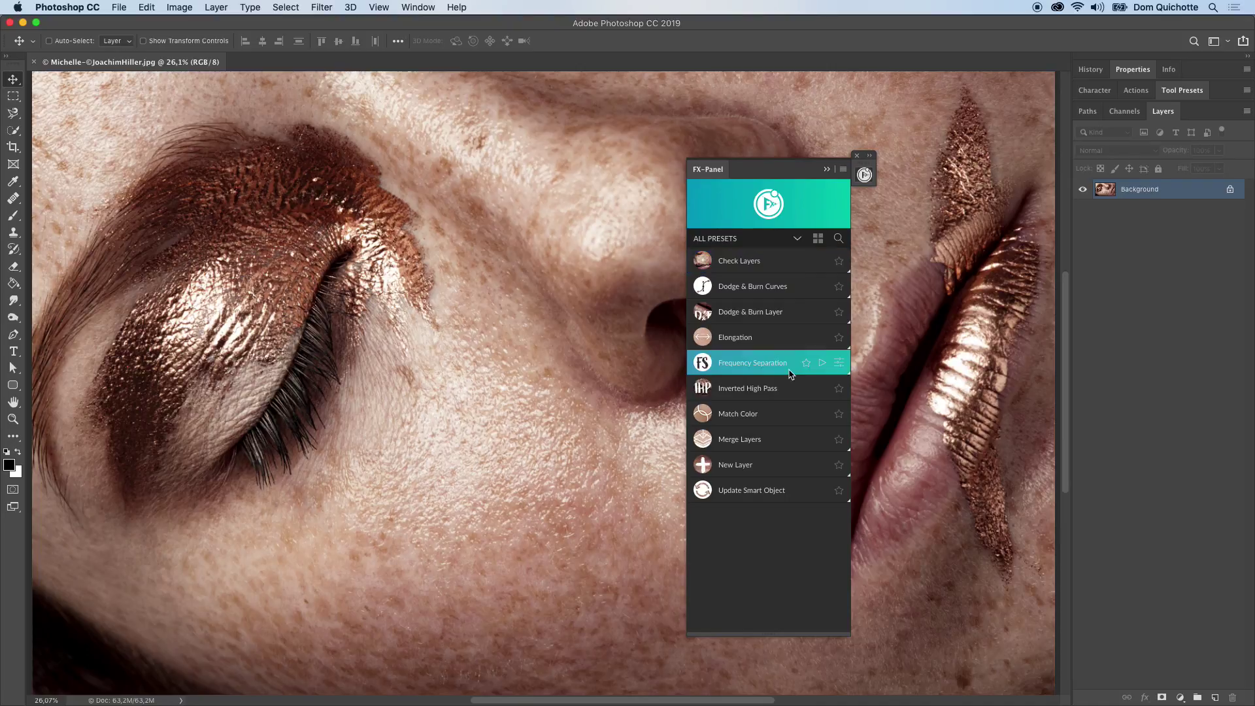
click(805, 337)
click(838, 363)
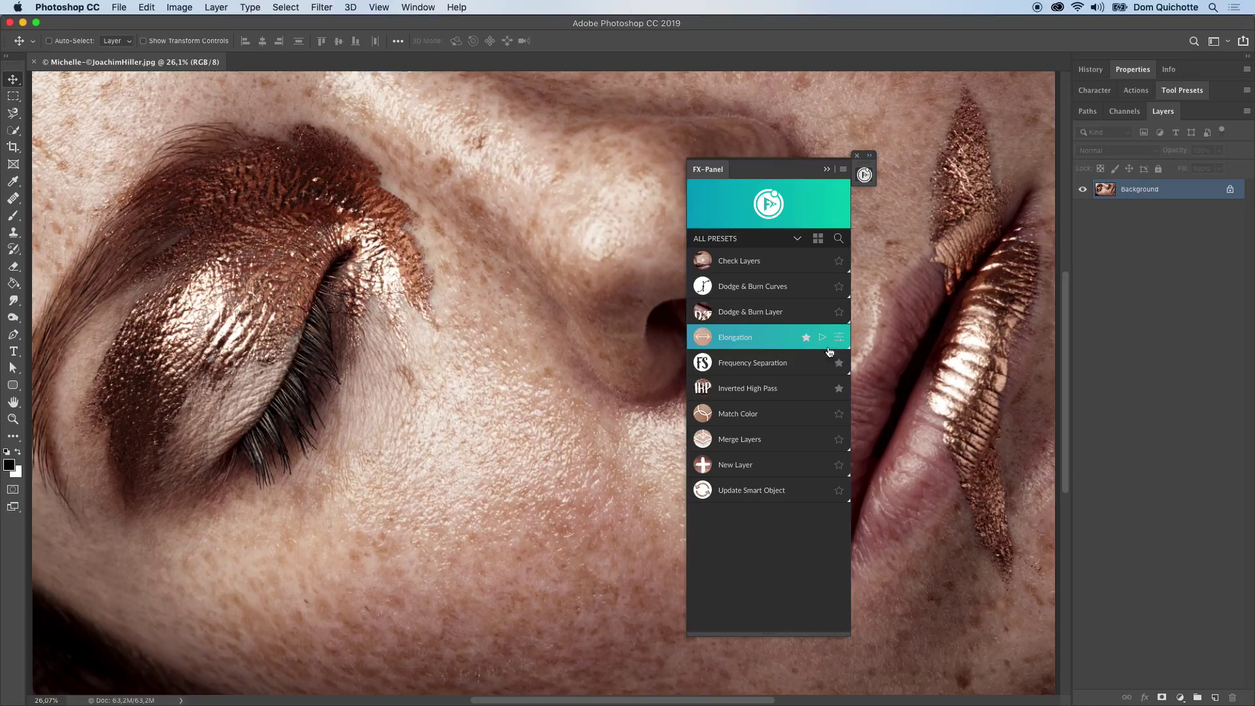
click(777, 244)
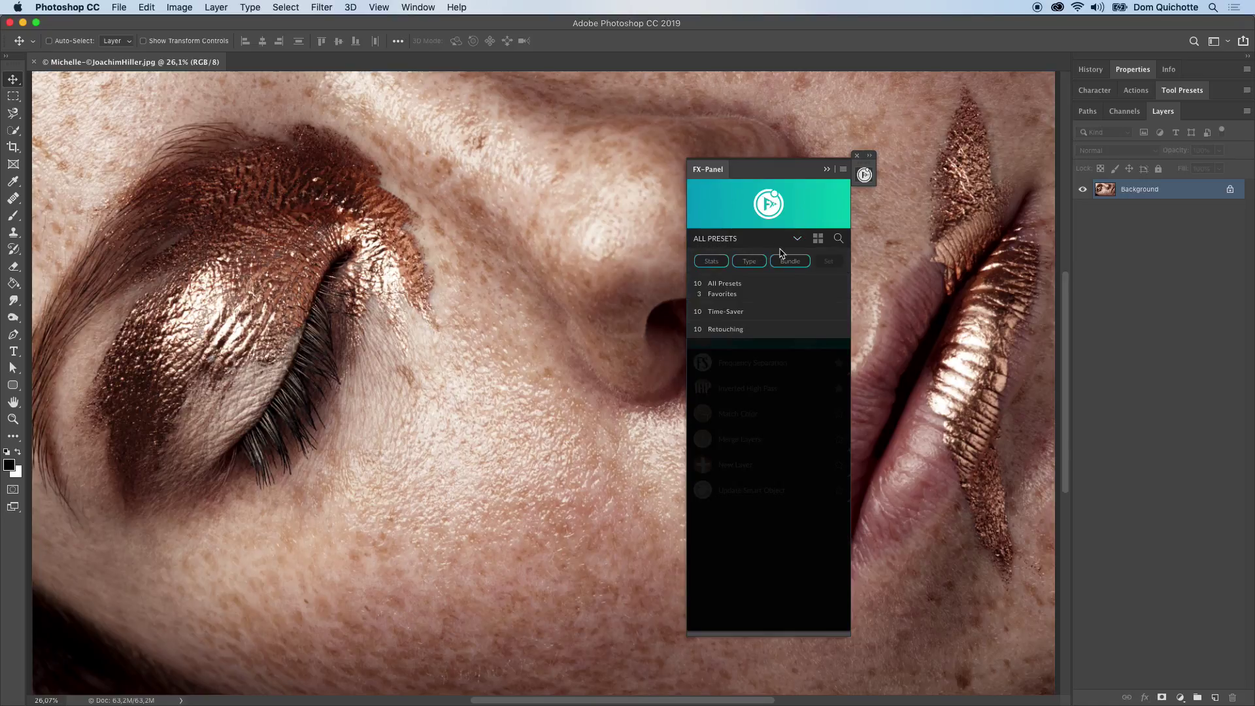
click(764, 299)
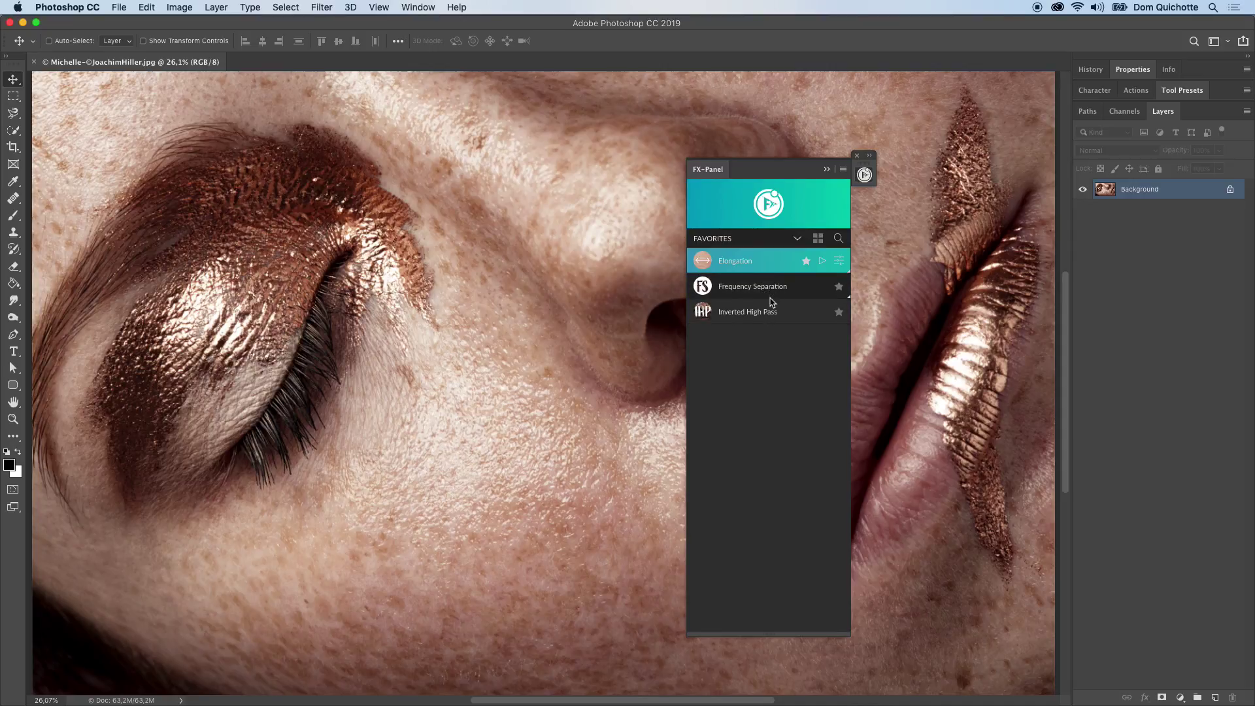
Add the Essentials.fxp bundle together with the creator's Favorites bundle to the FX-Panel.
click(775, 219)
click(723, 272)
click(495, 283)
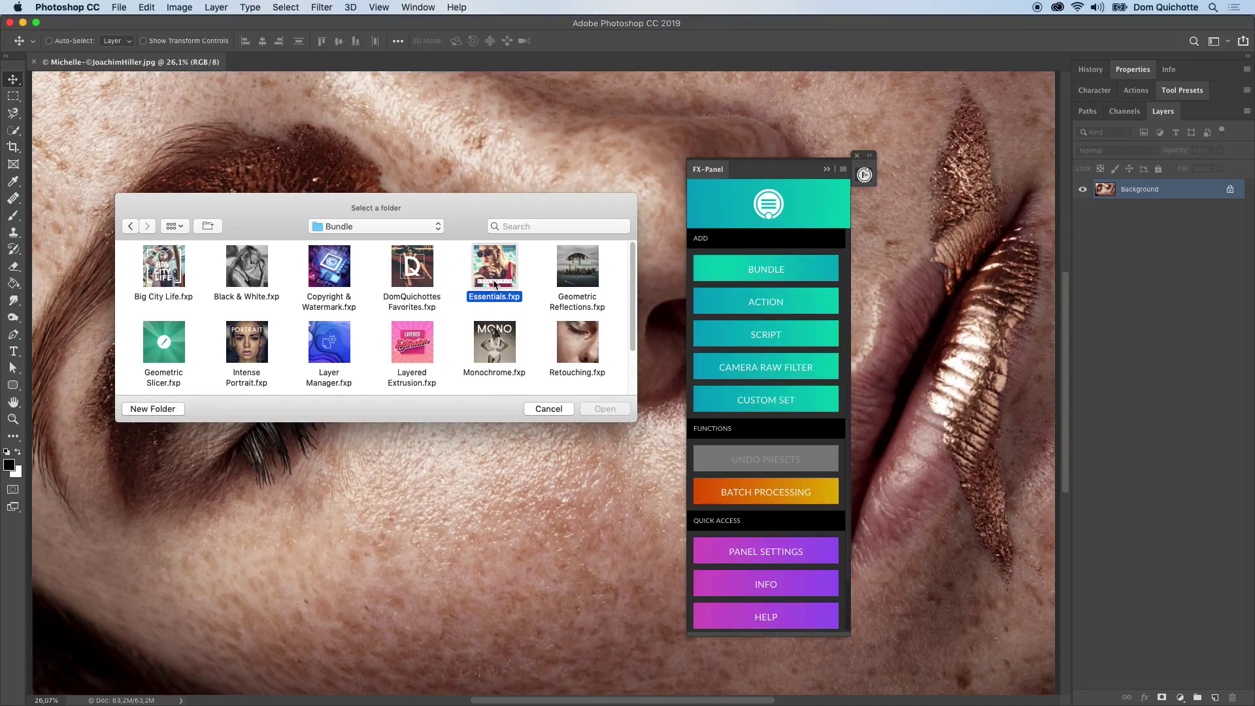
super+click(423, 281)
click(617, 410)
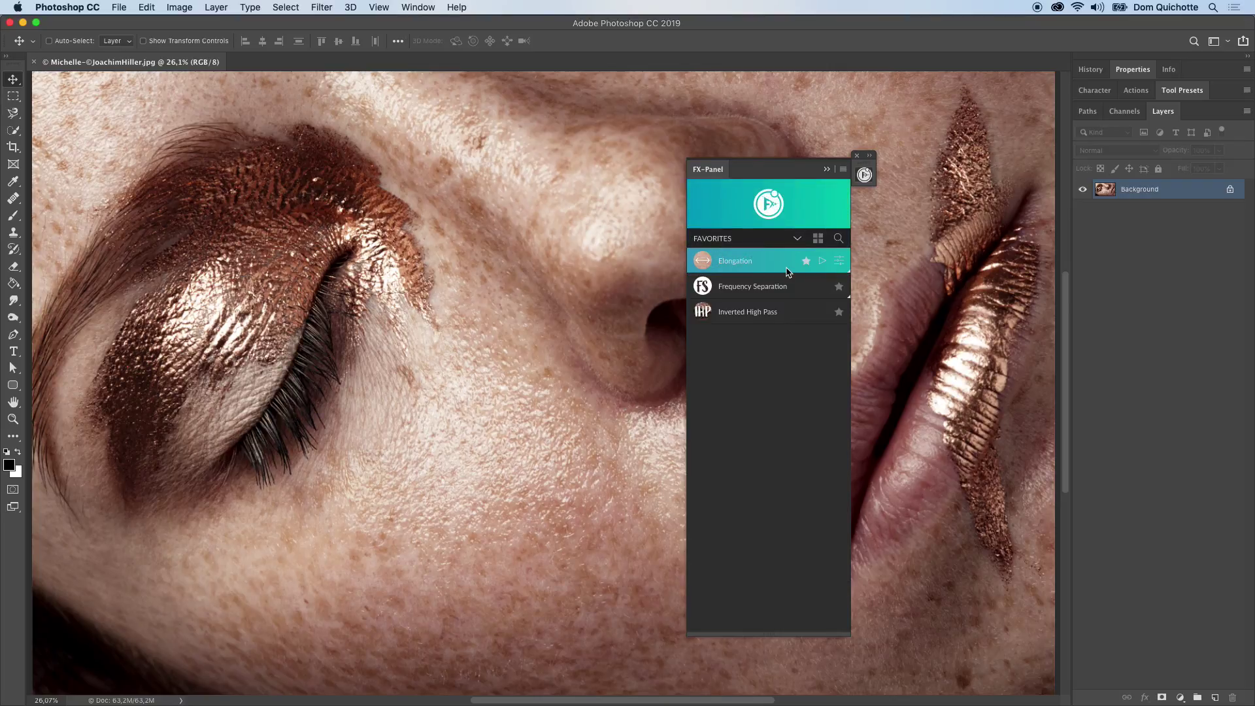
Filter the presets to the Retouching bundle and browse them as large thumbnails before returning to the list view.
click(771, 243)
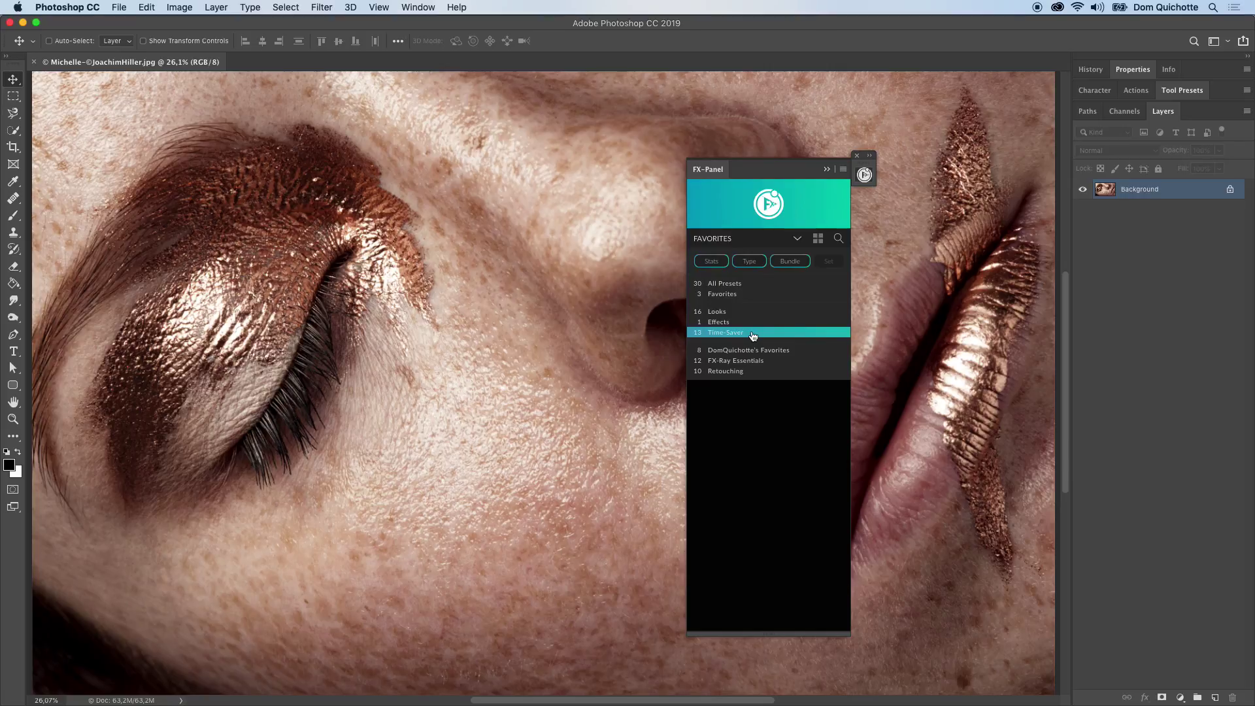
click(753, 372)
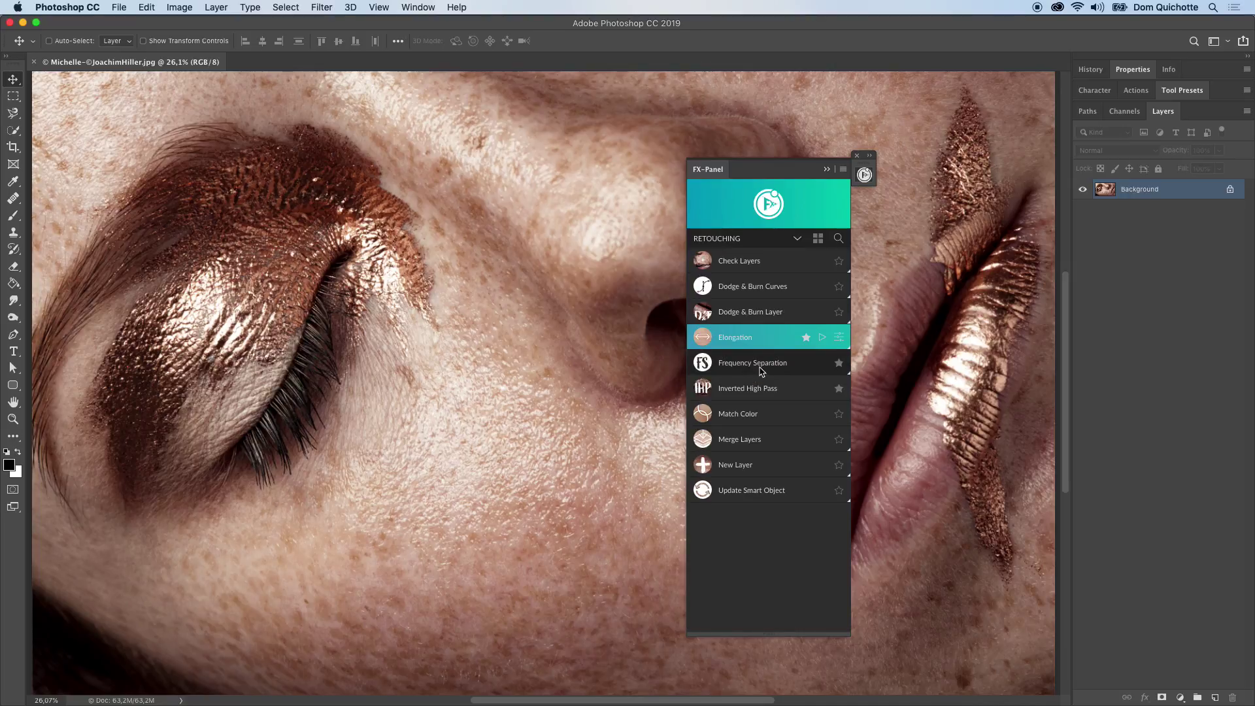
click(818, 240)
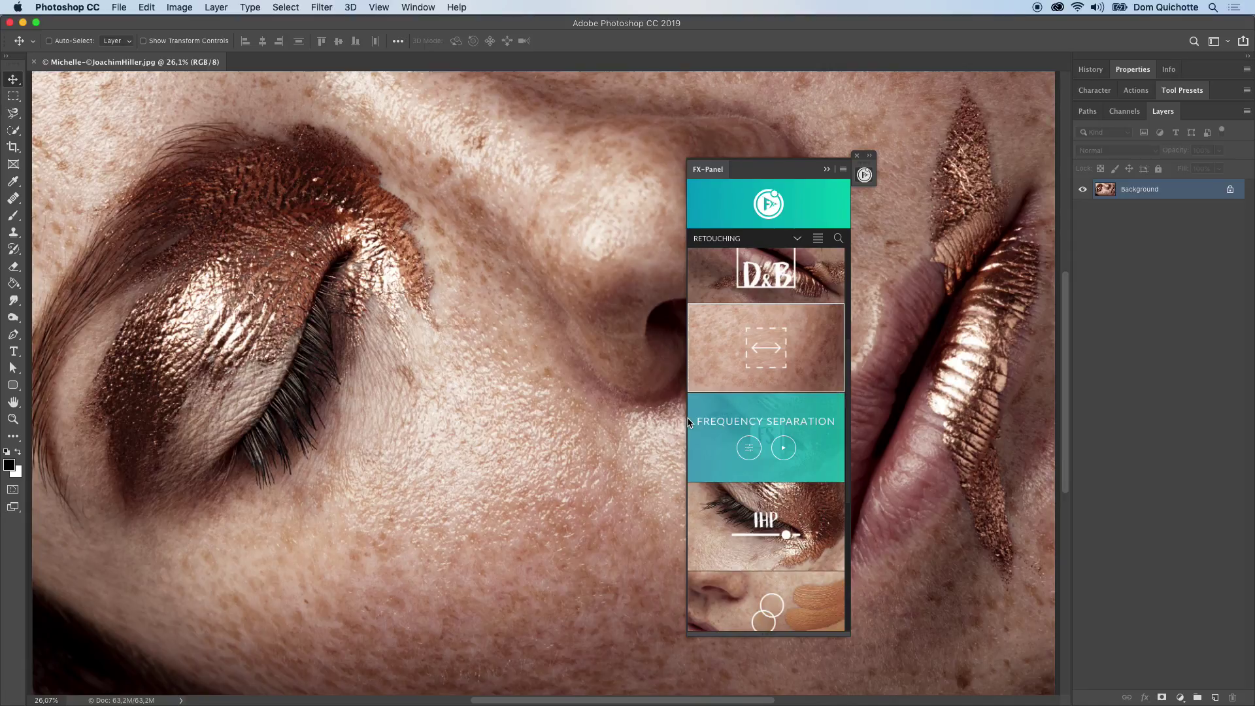
mouse_move(685, 423)
mouse_down()
mouse_move(166, 415)
mouse_move(194, 413)
mouse_move(245, 423)
mouse_move(149, 433)
mouse_move(377, 472)
mouse_move(704, 474)
mouse_up()
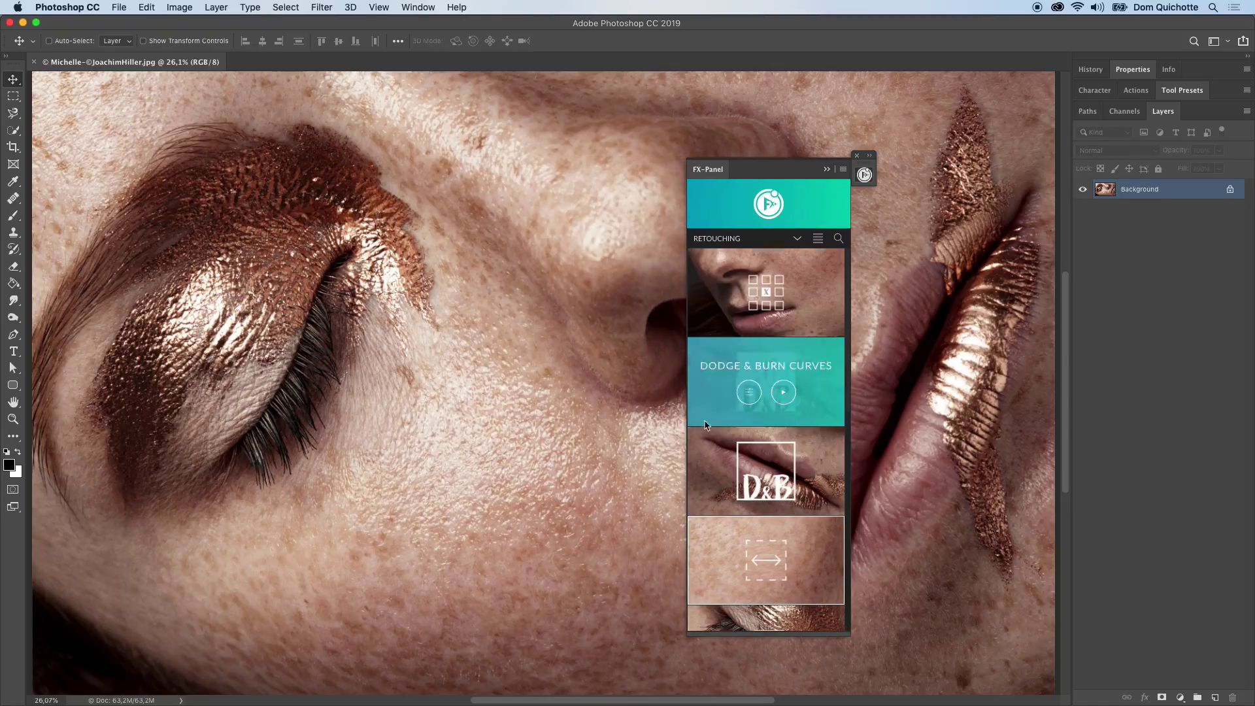
mouse_move(769, 329)
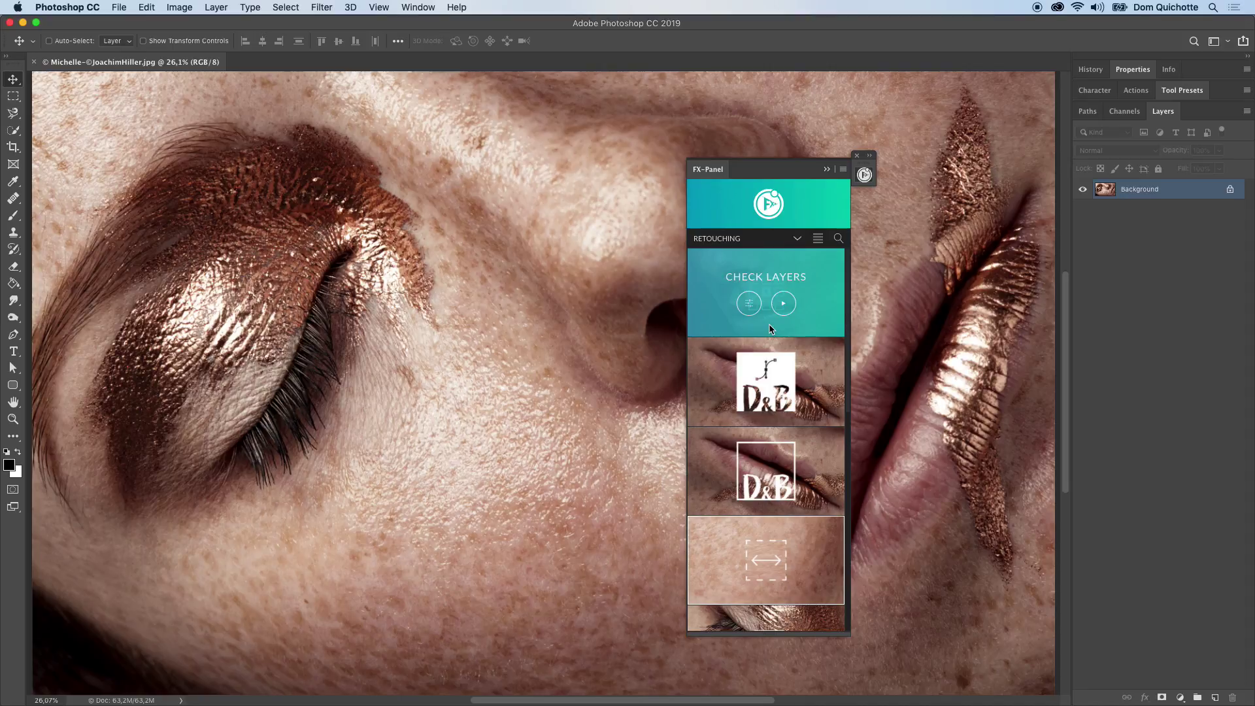
click(818, 238)
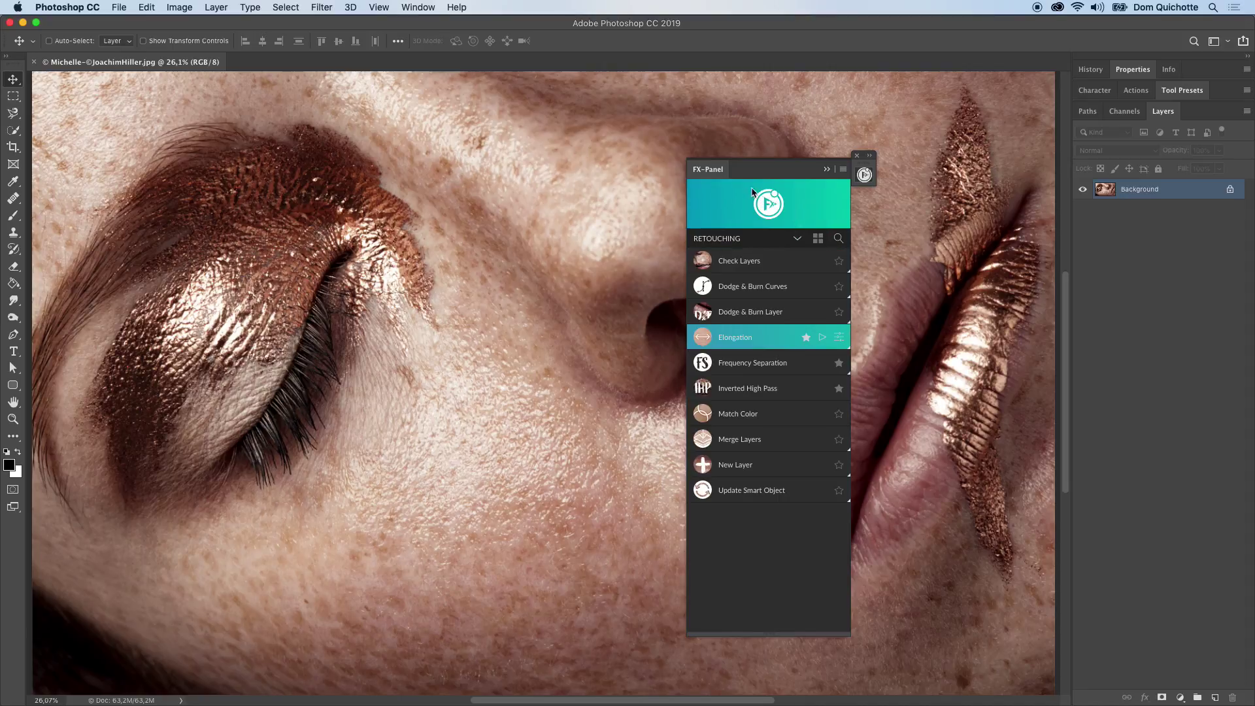
Detach the FX-Panel from its collapsed strip and dock it as an expanded column beside the Layers panel.
drag(717, 176, 669, 152)
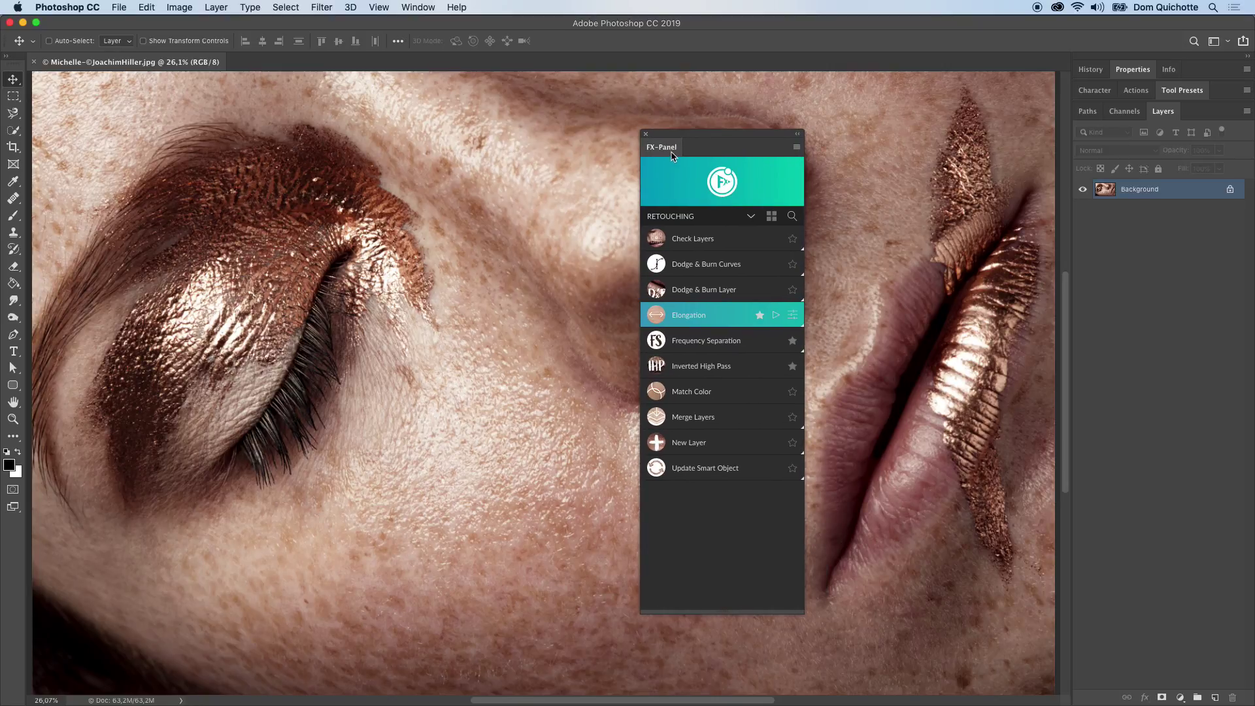
drag(672, 155, 1070, 241)
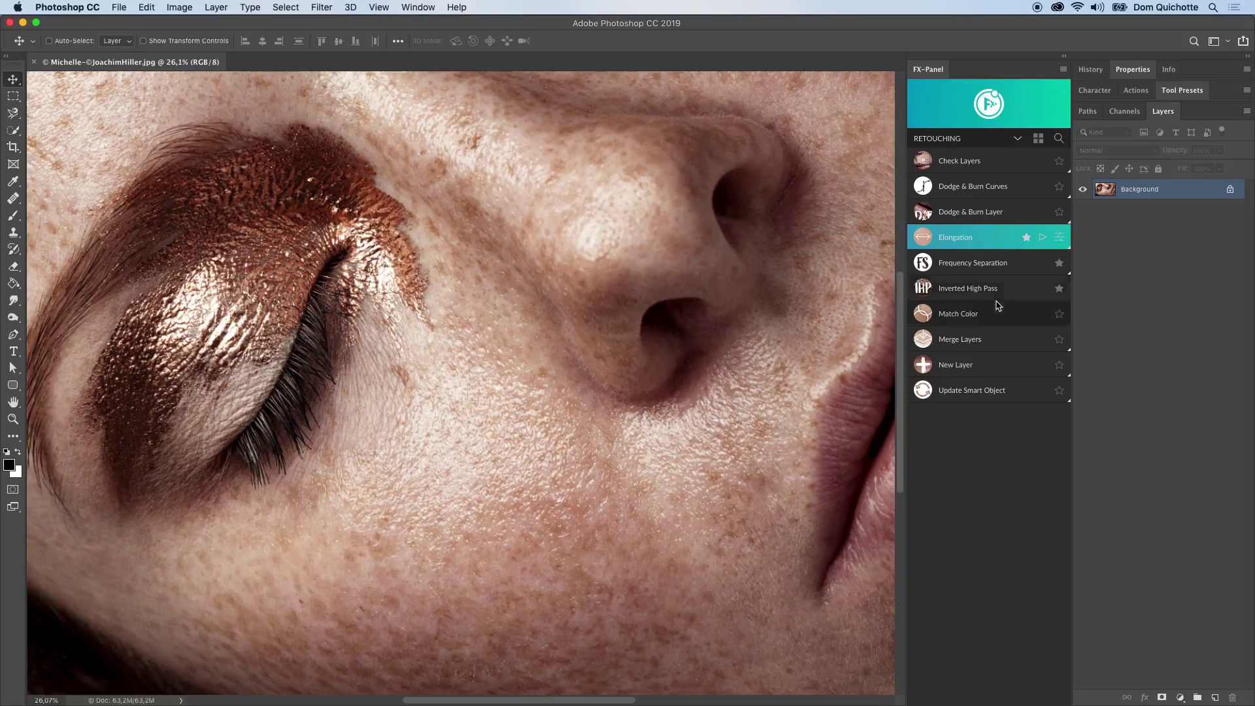
Create a layer in the Mirror image with the New Layer preset and add four more empty layers above it.
click(996, 368)
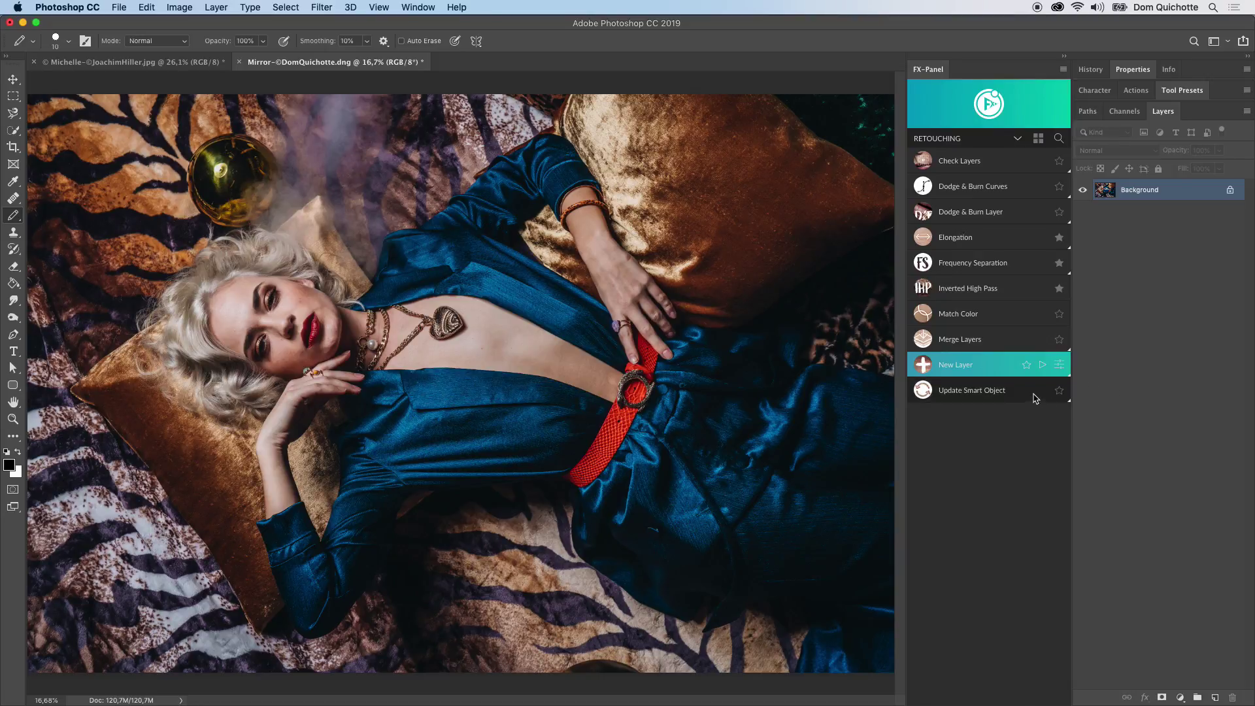
click(1042, 365)
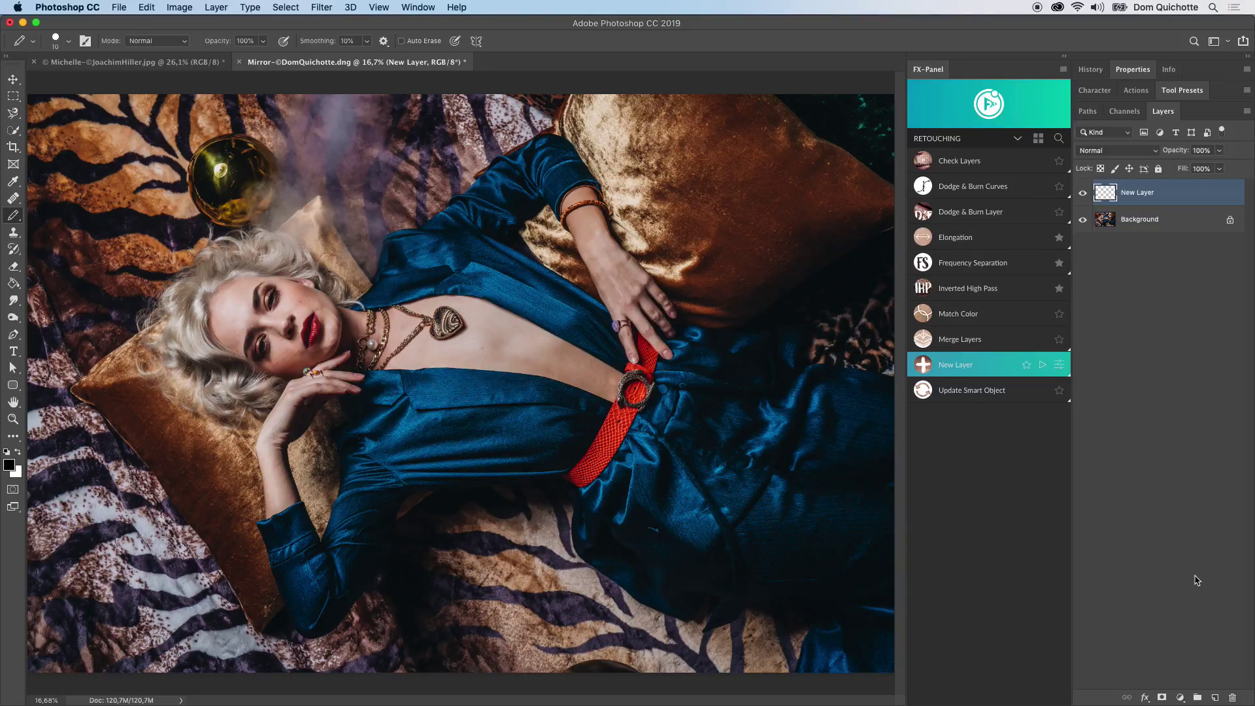
click(1215, 696)
click(1214, 696)
click(1215, 697)
click(1214, 697)
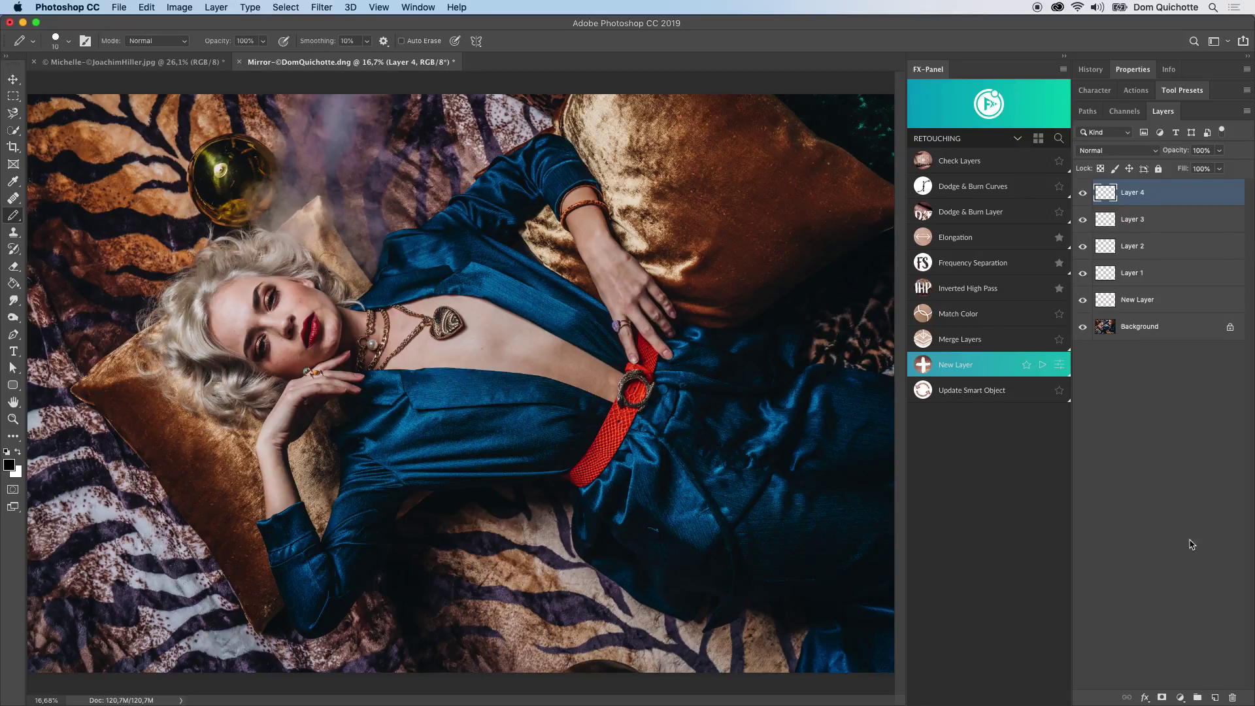
Open the New Layer preset's options and examine its layer, group, mask, tool and custom preset sections with and without the preview image.
click(1058, 365)
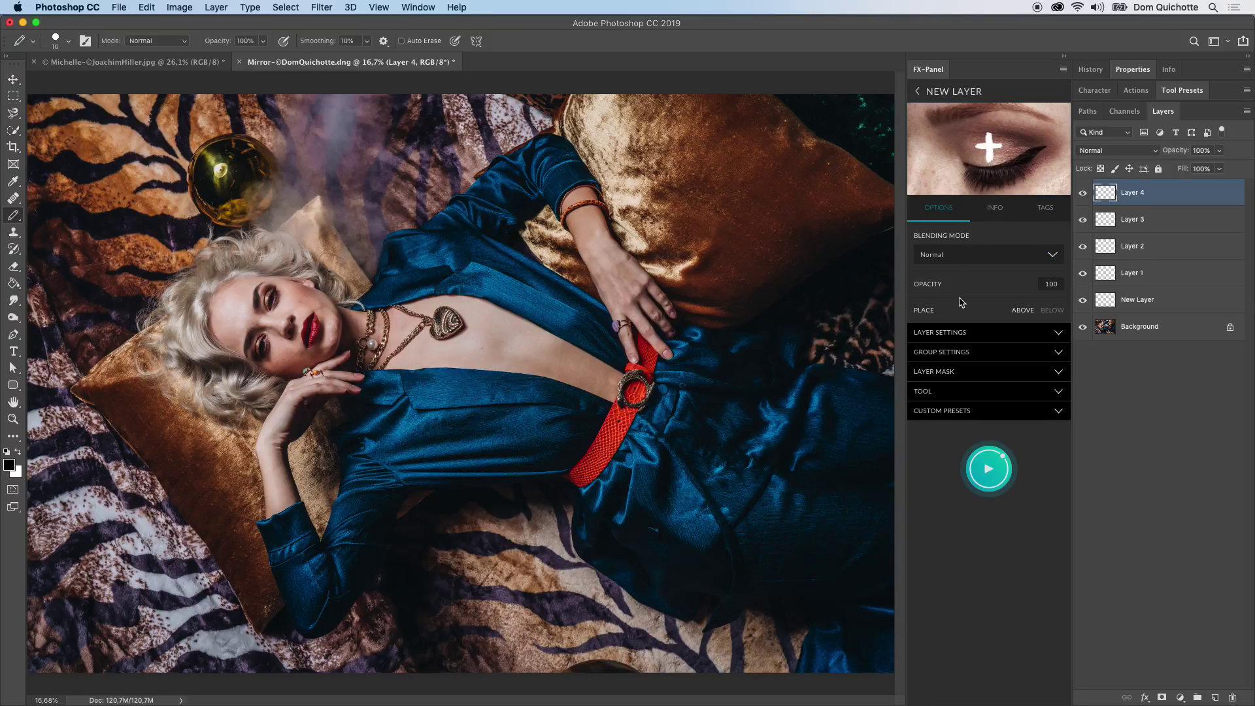
click(996, 337)
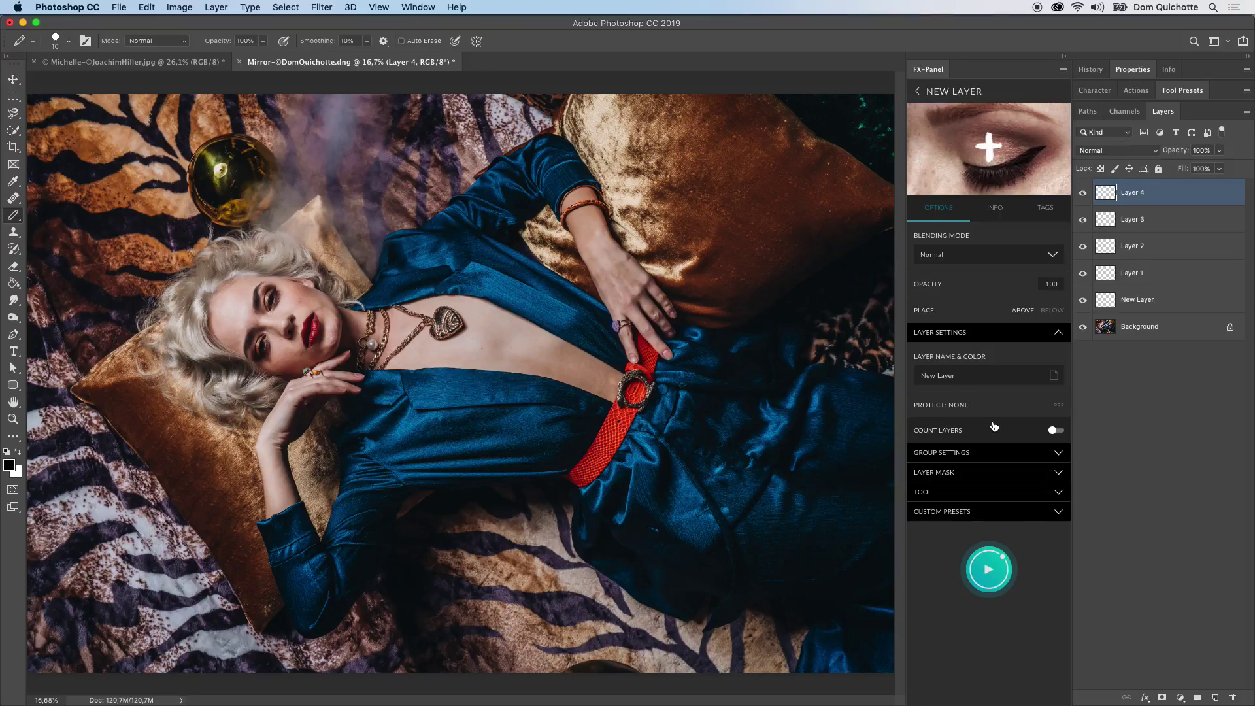
click(994, 332)
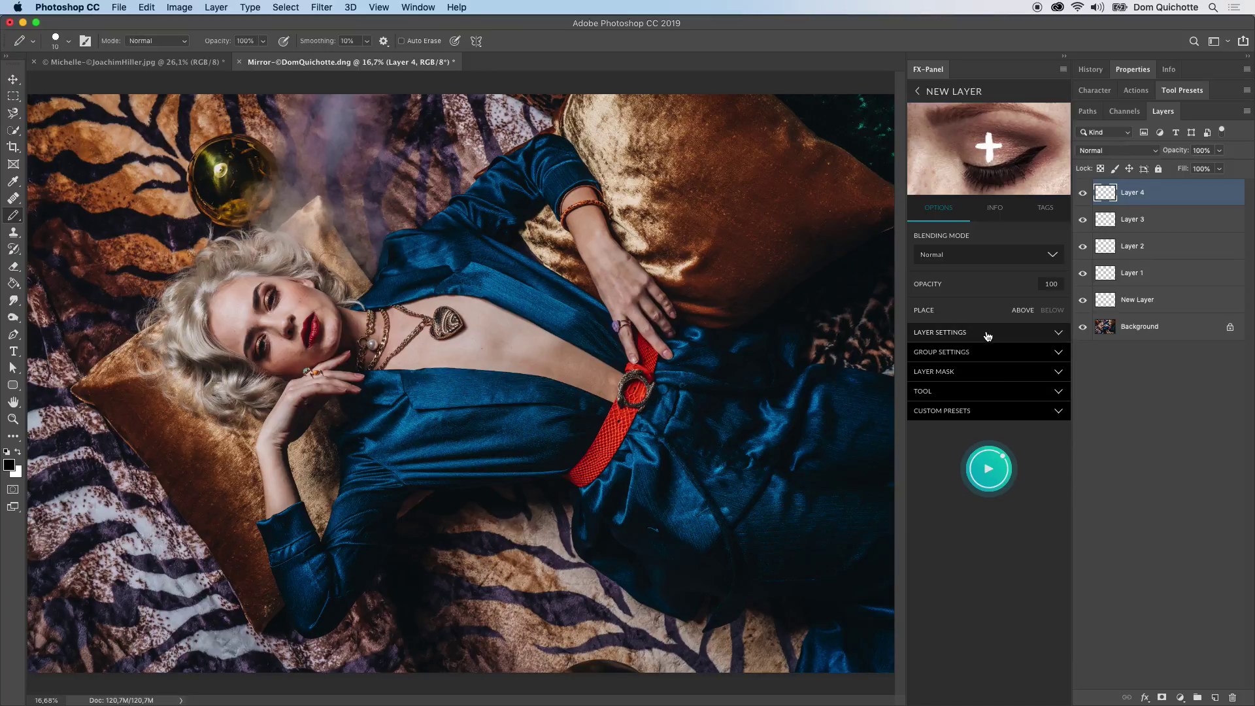
alt+click(995, 334)
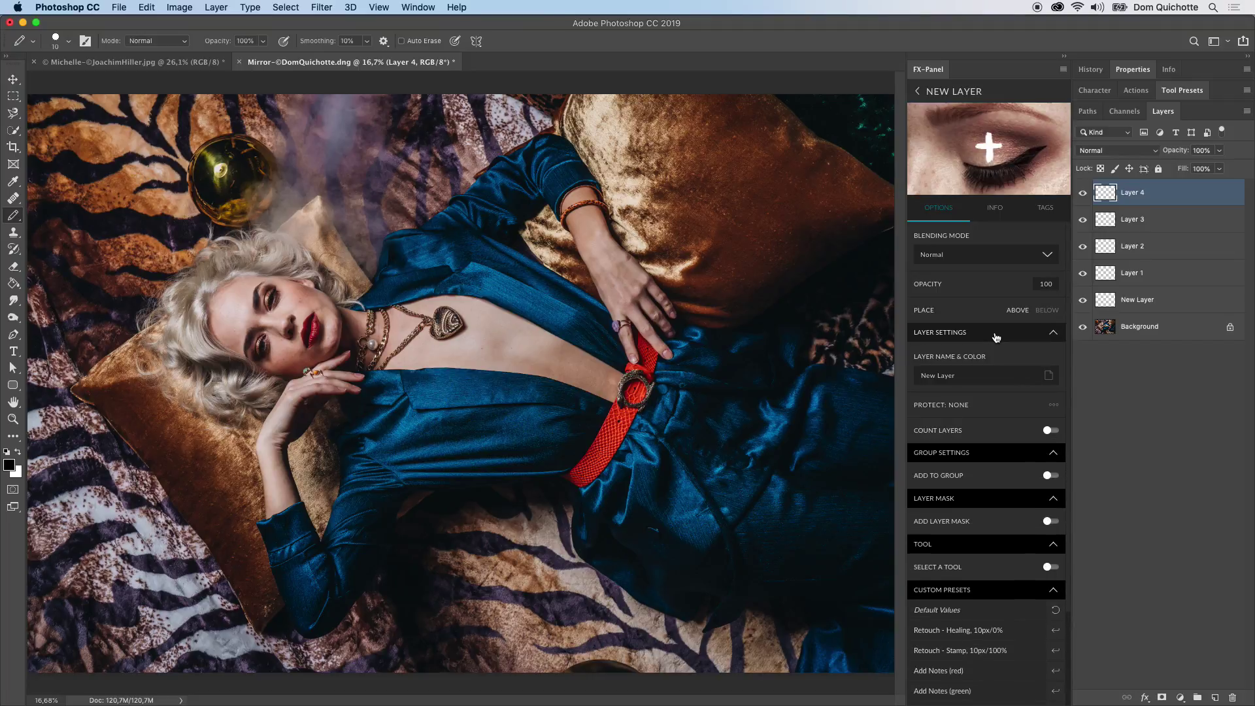
alt+click(996, 334)
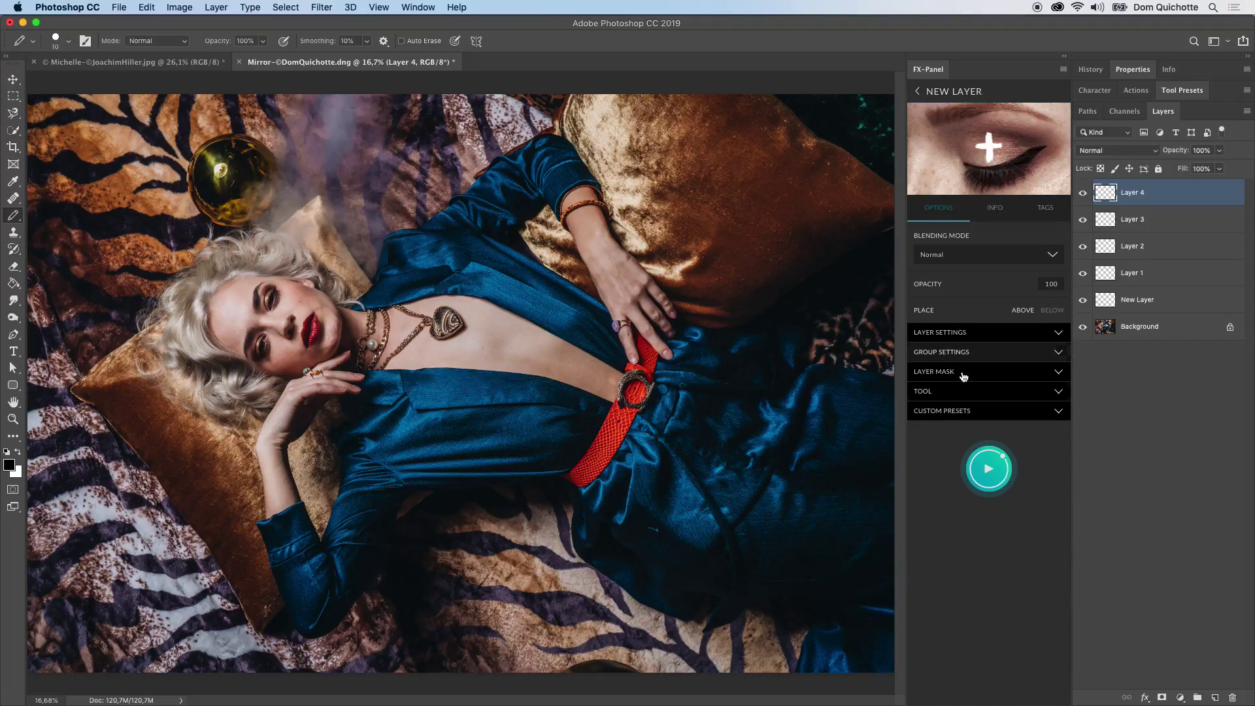
alt+click(996, 331)
scroll(1041, 466, down, 4)
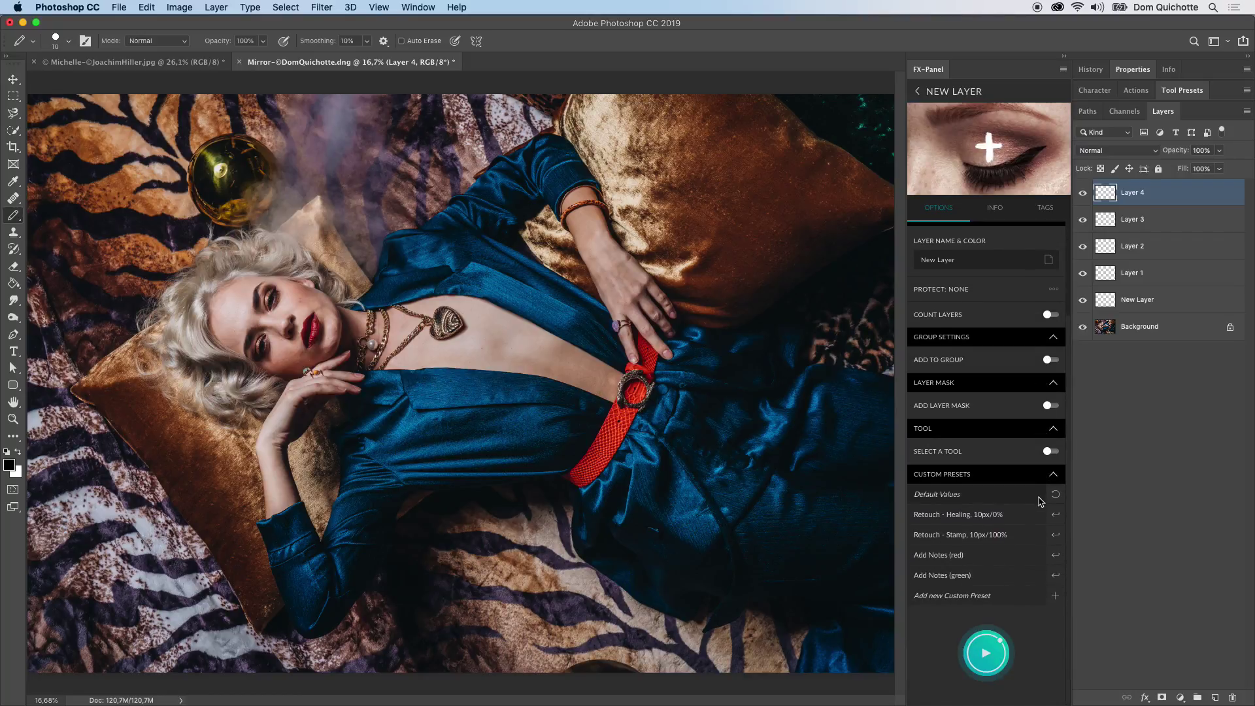
scroll(1039, 502, up, 4)
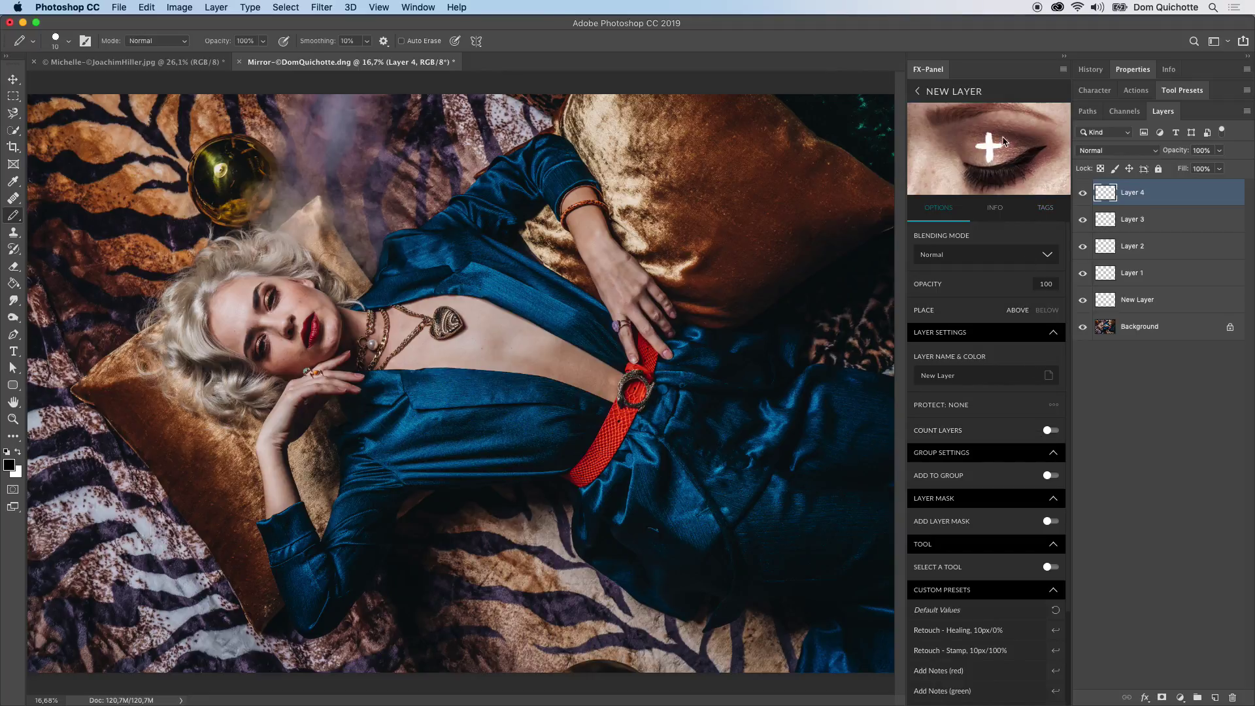
click(1059, 94)
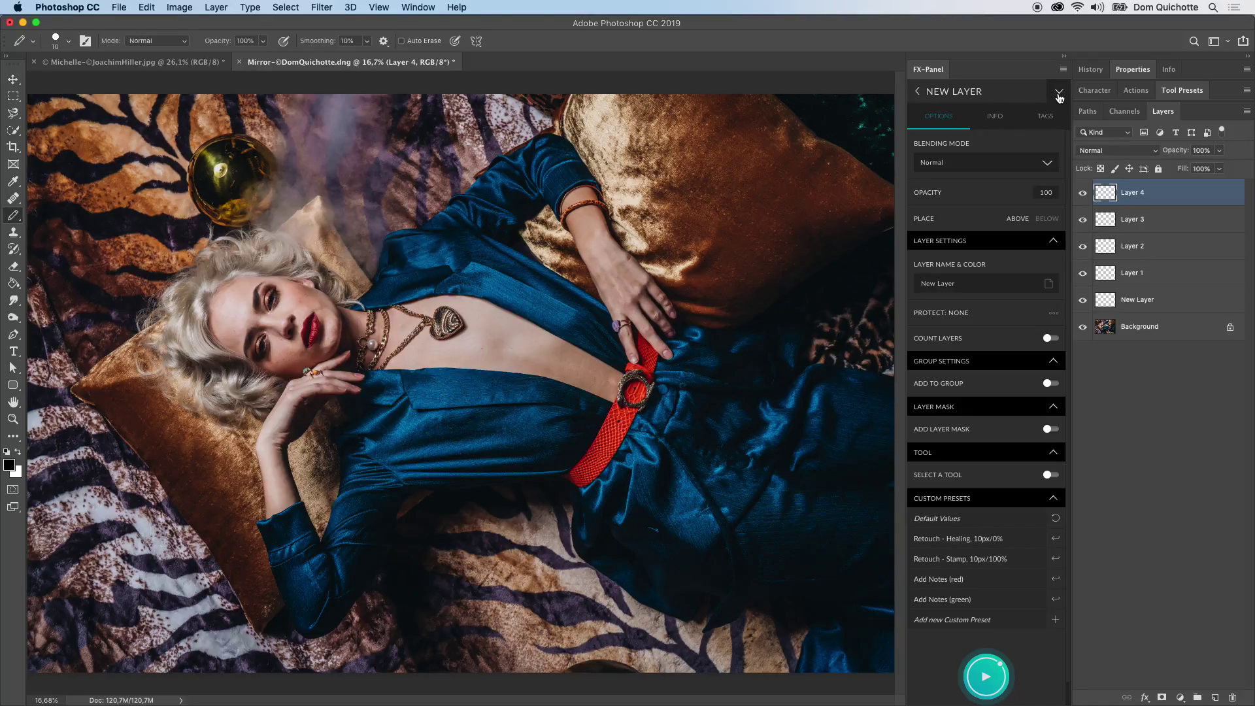
click(1059, 94)
click(1003, 332)
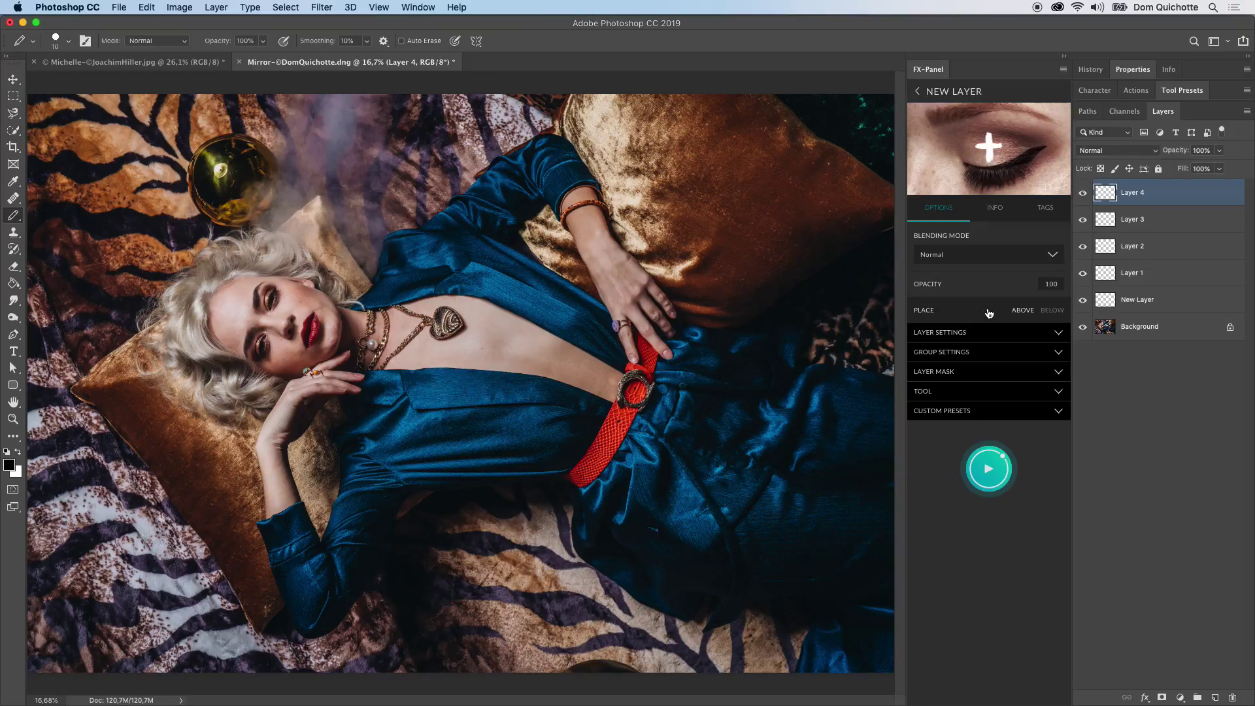
Set the New Layer preset's placement to Below and create two layers beneath Layer 2.
click(1148, 250)
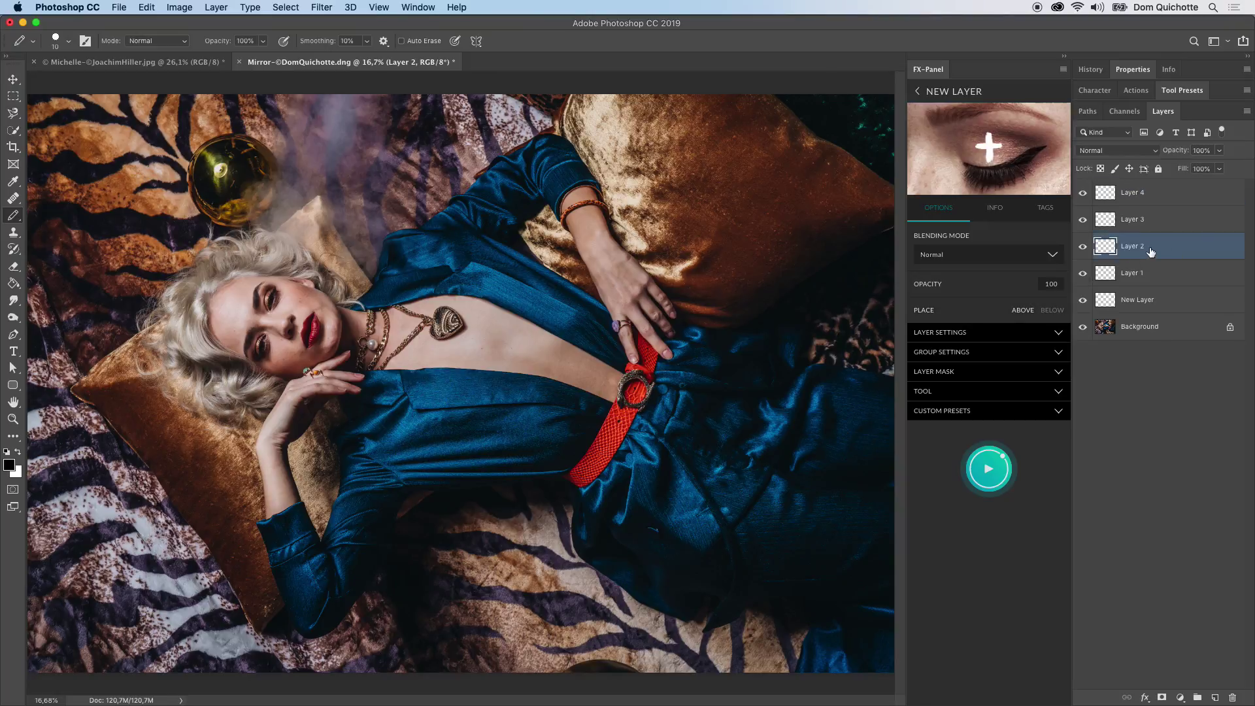
click(1052, 310)
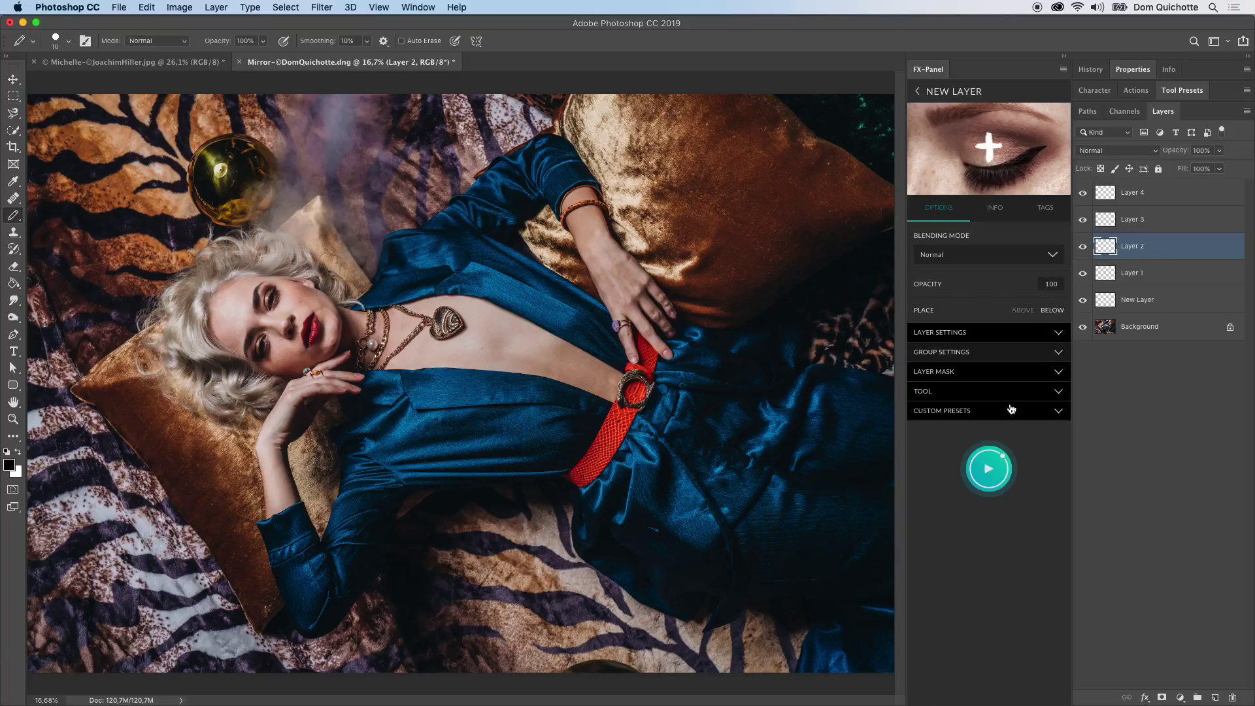
click(992, 455)
click(991, 455)
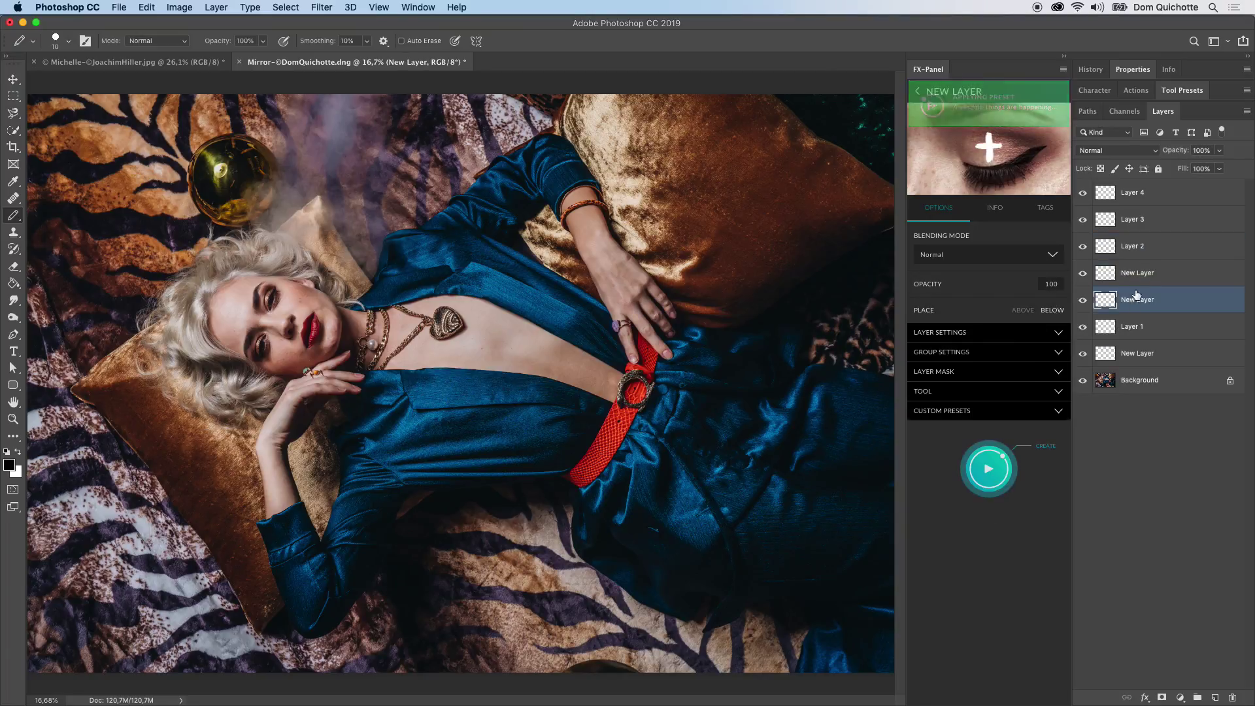
Set the New Layer preset's placement to Above and create two layers over Layer 2.
click(1153, 253)
click(1023, 310)
click(987, 494)
click(988, 495)
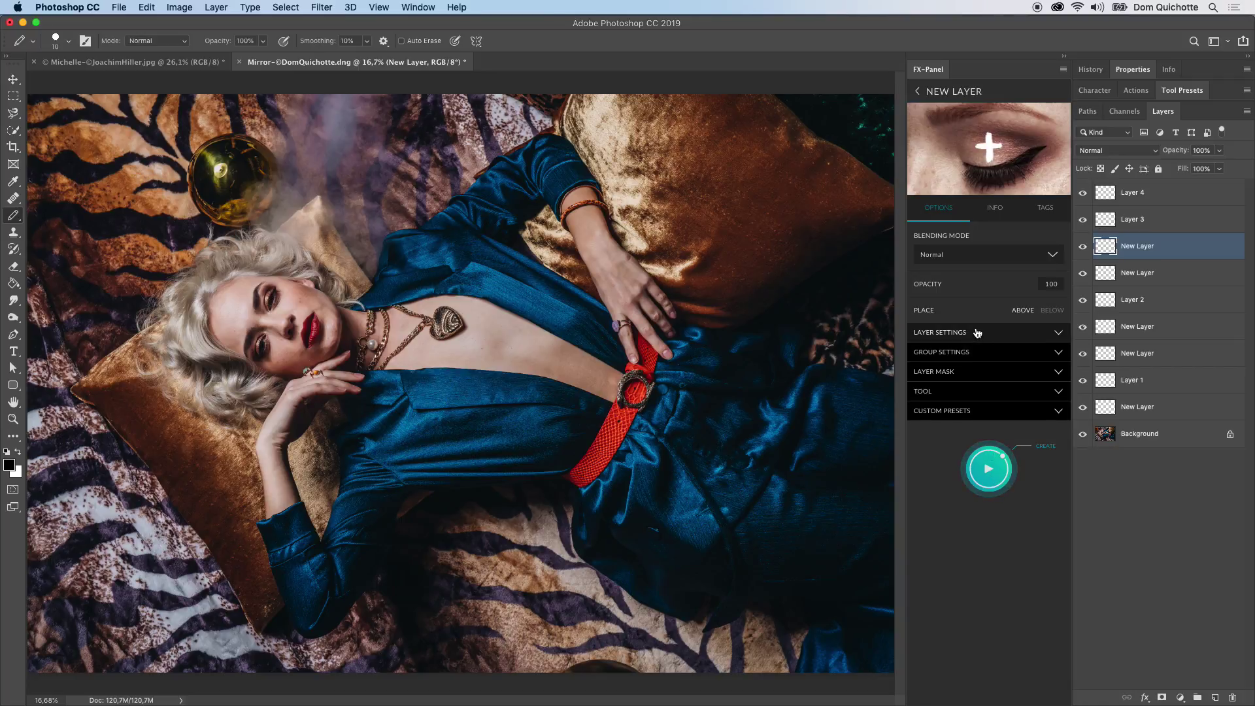
In the New Layer preset's layer settings, set the layer color to green and the layer name to "green".
click(1006, 332)
click(1008, 374)
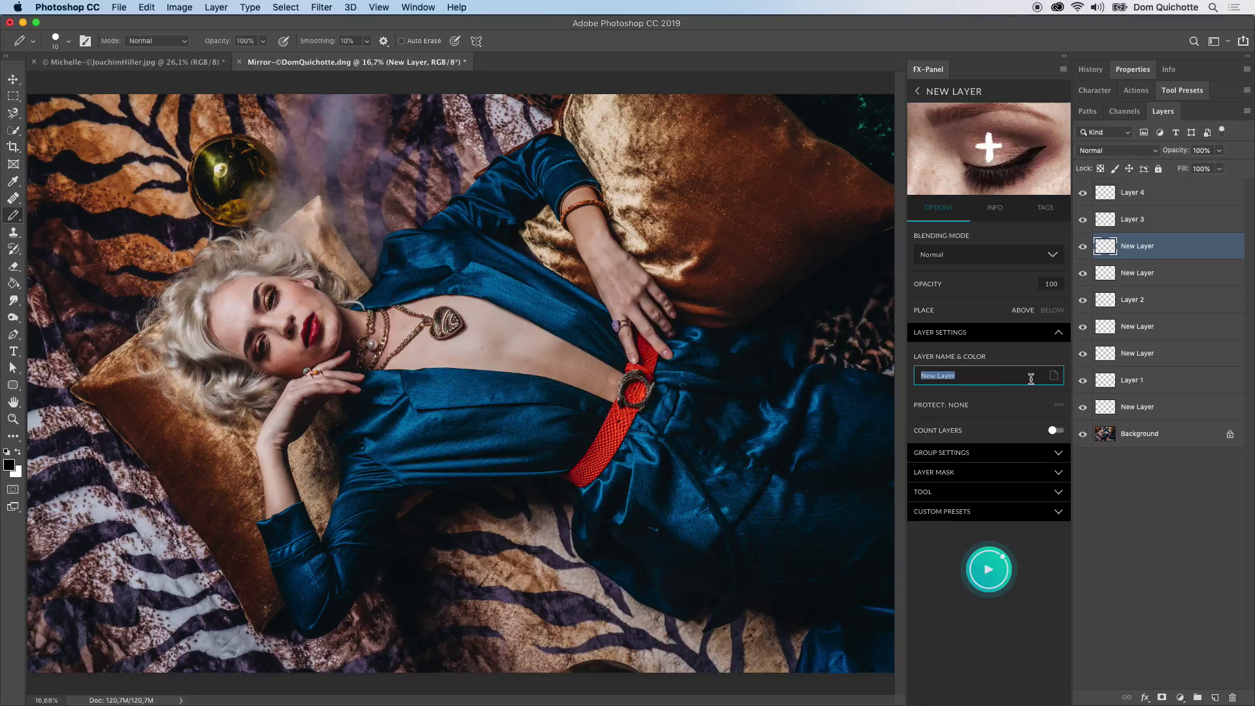
click(1052, 380)
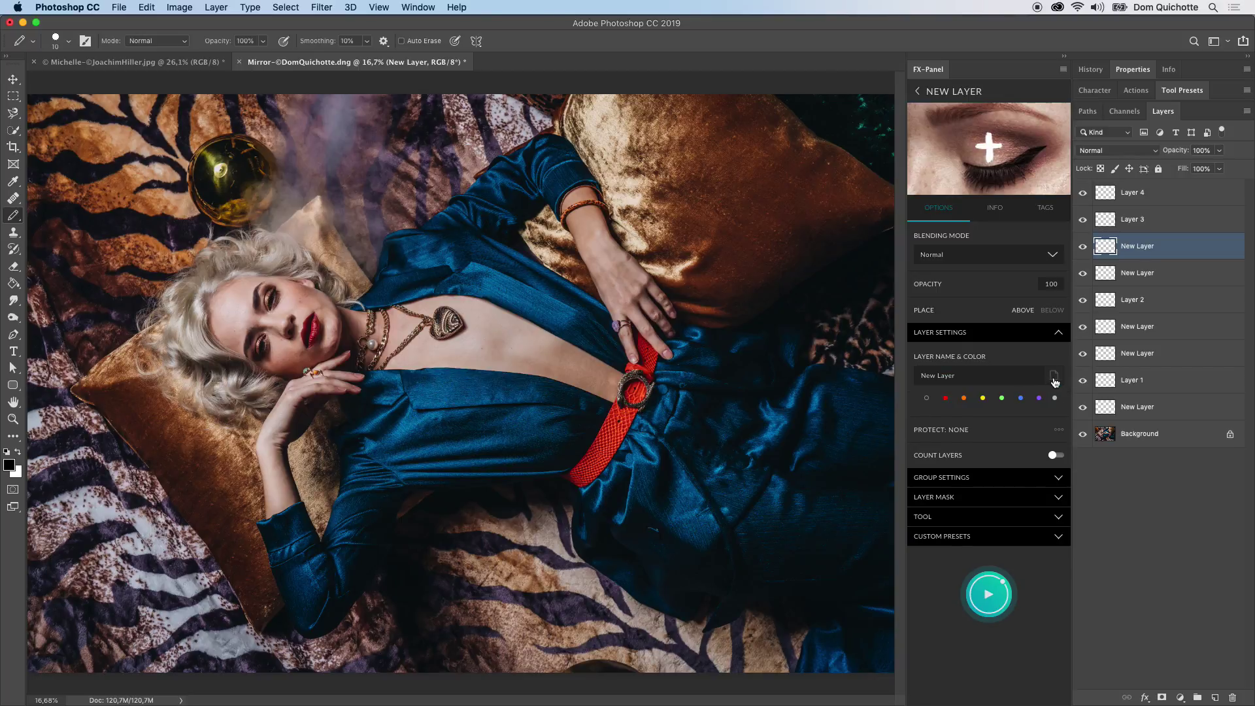
click(1001, 398)
click(994, 378)
text(green)
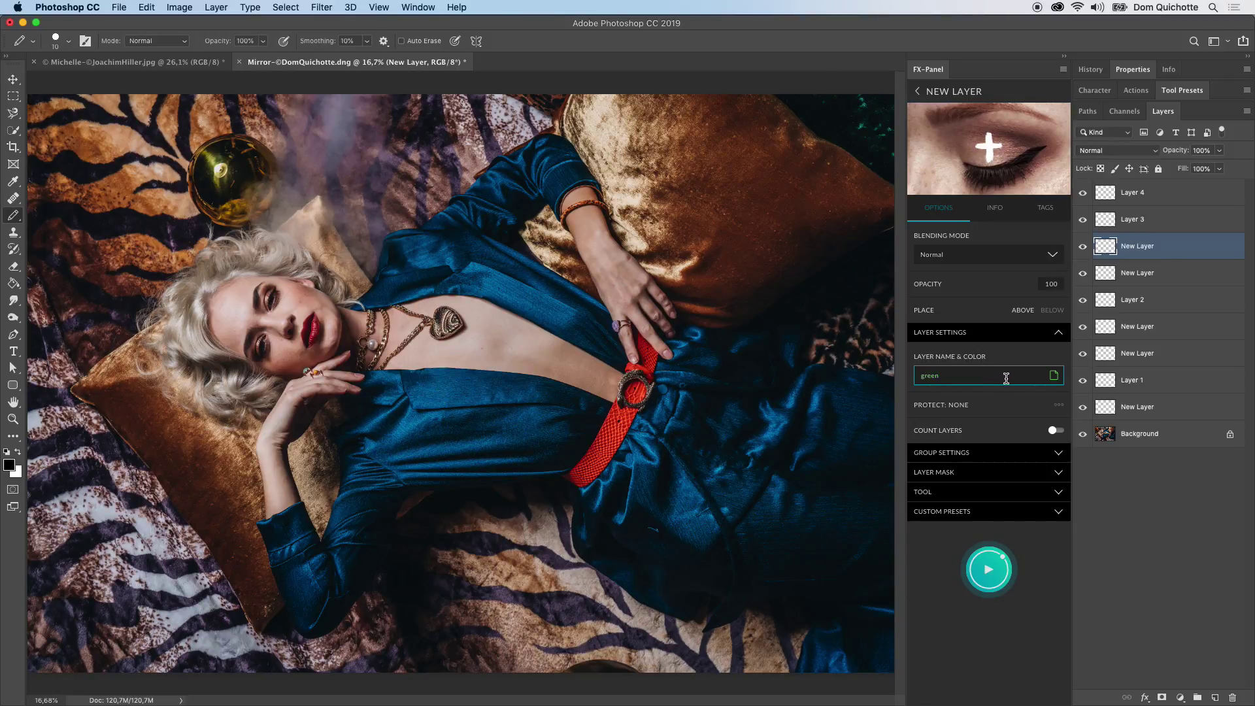
Create three numbered green layers with the preset, with protection set to Position and layer counting on.
click(1009, 407)
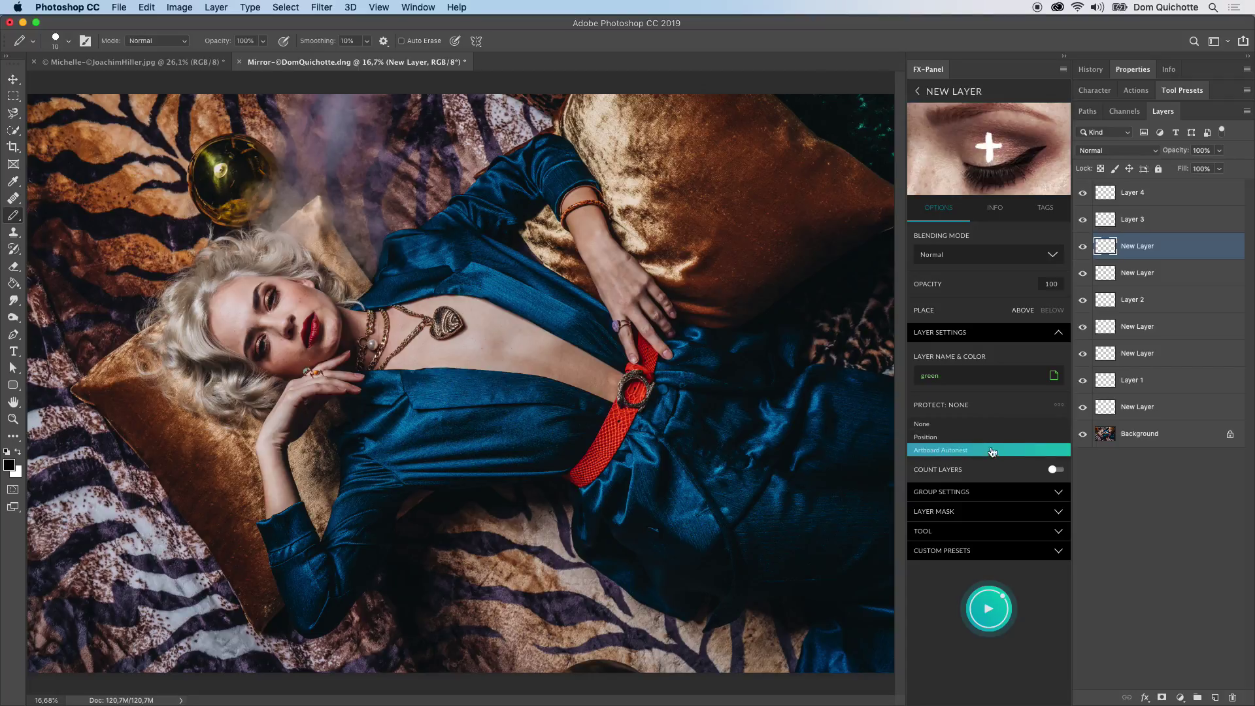
click(990, 438)
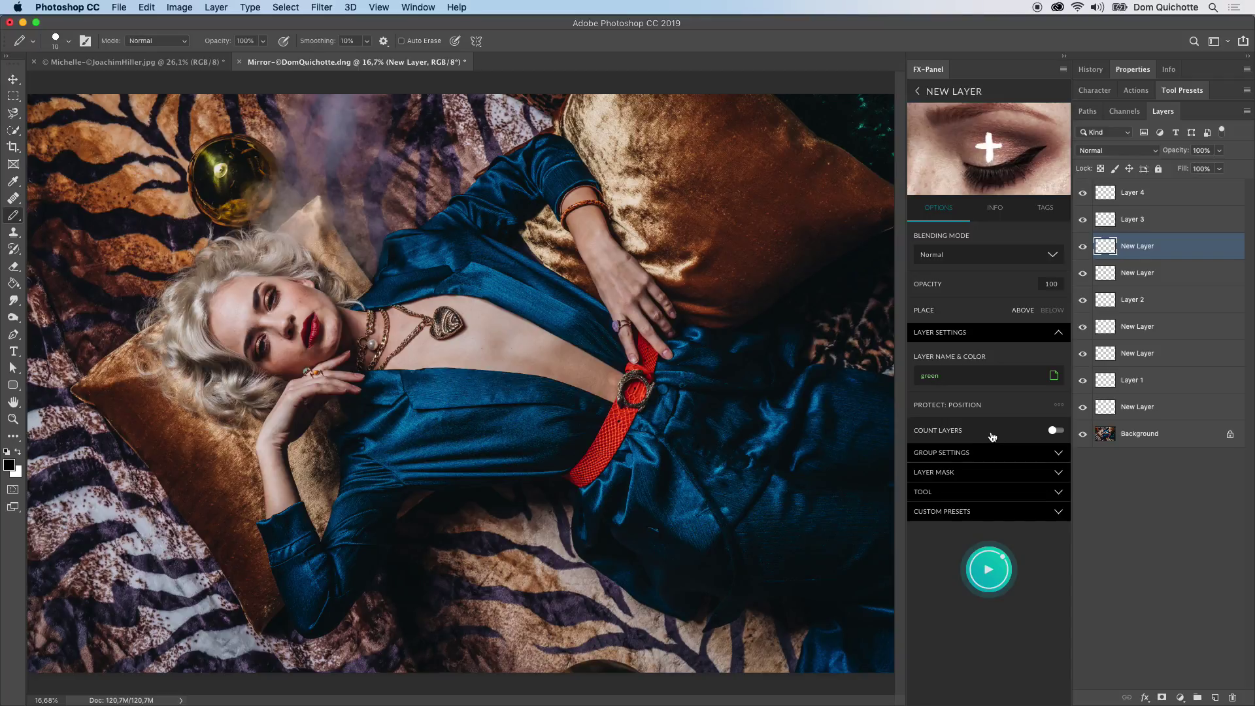
click(992, 437)
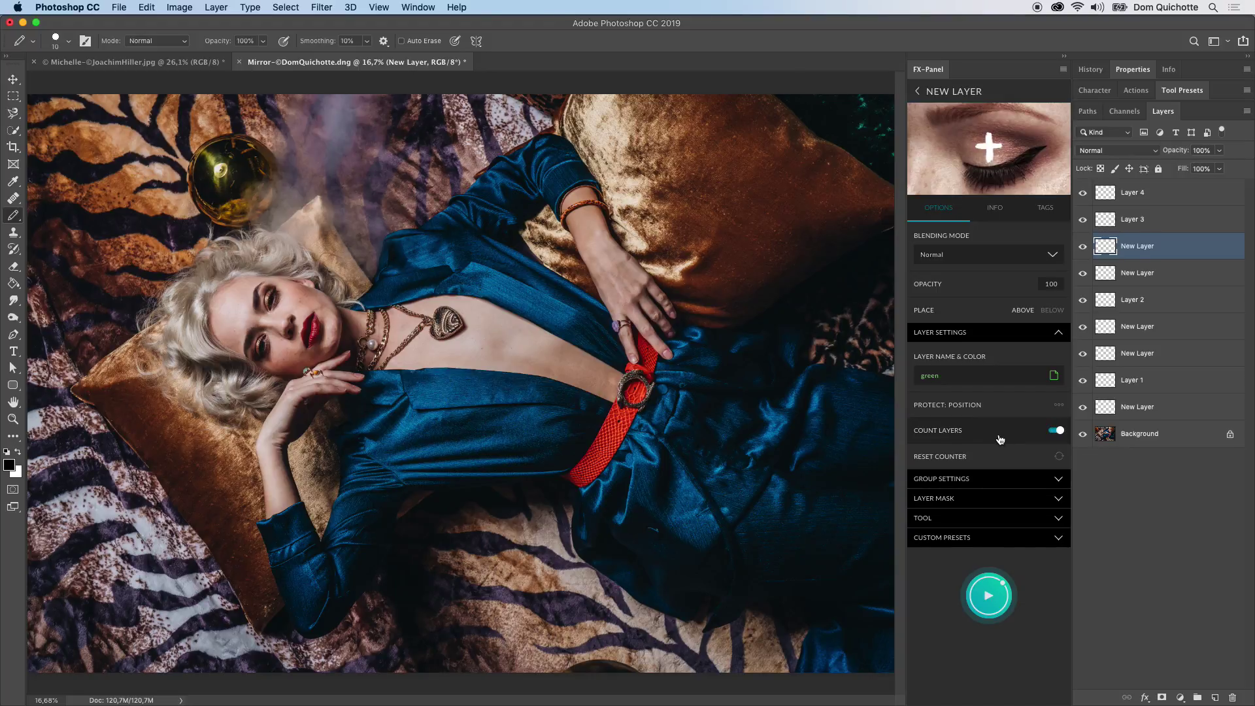
click(987, 597)
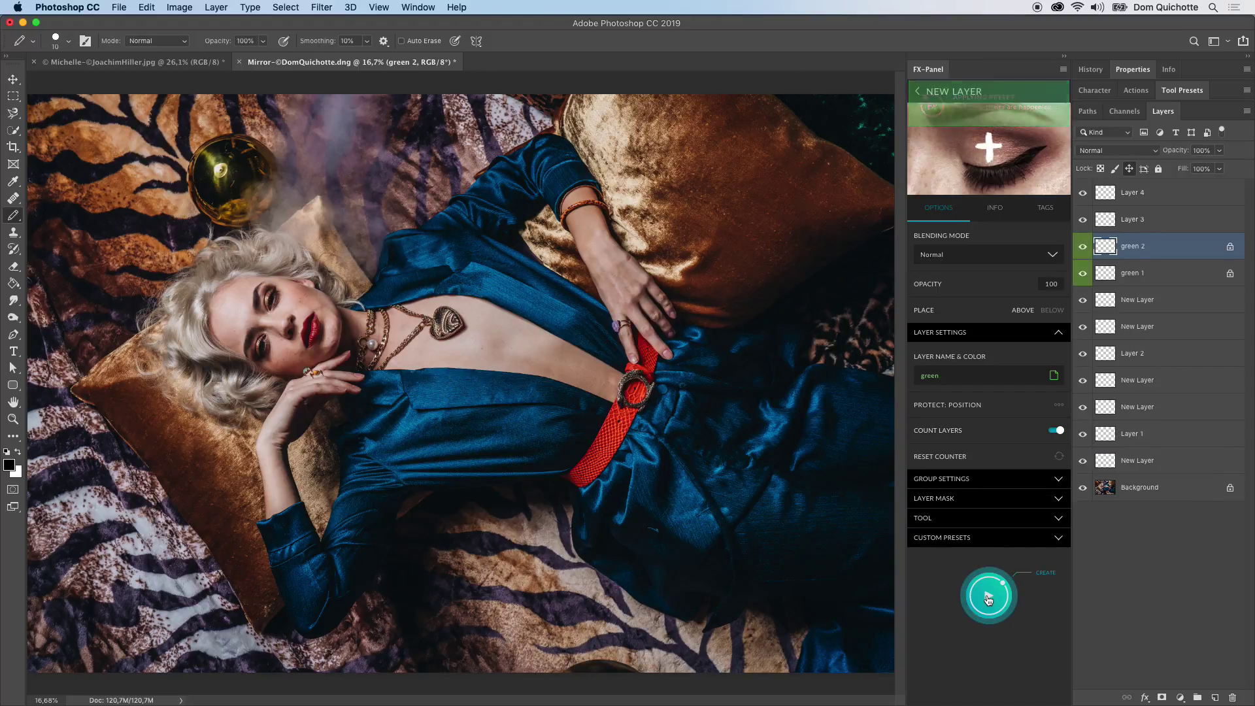
click(988, 600)
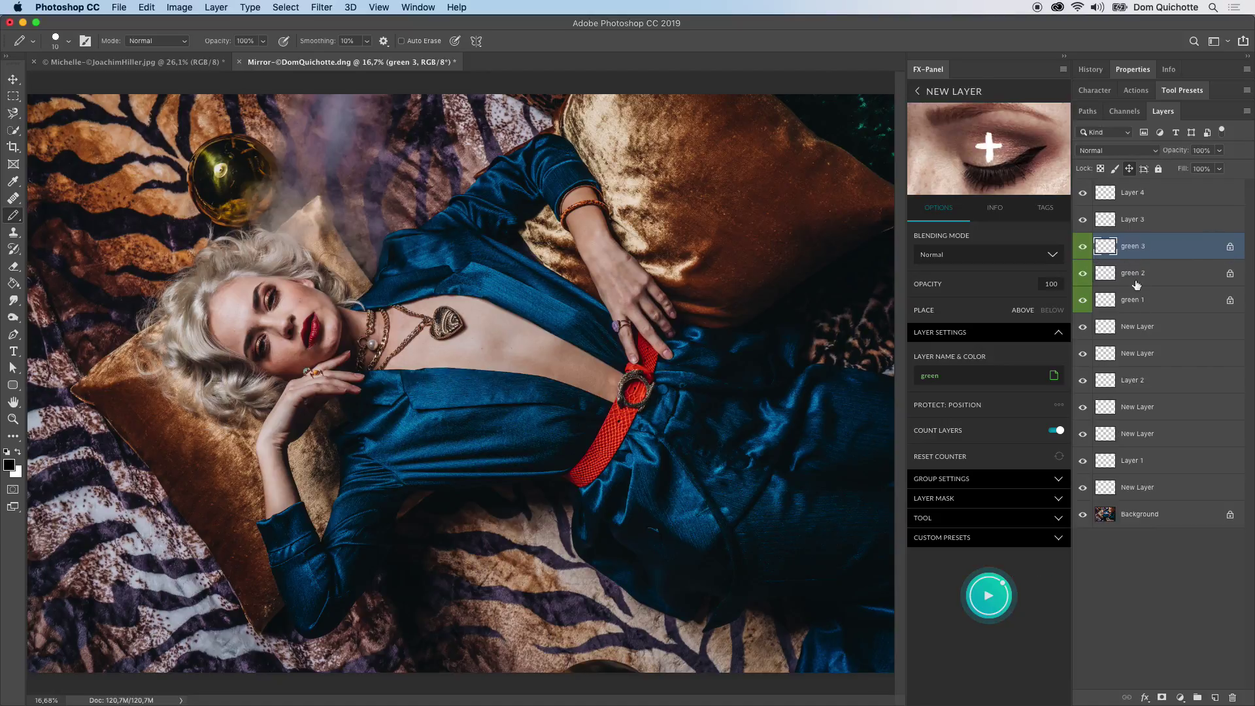
Delete all layers above the Background layer, from the lowest New Layer up to Layer 4.
click(1163, 492)
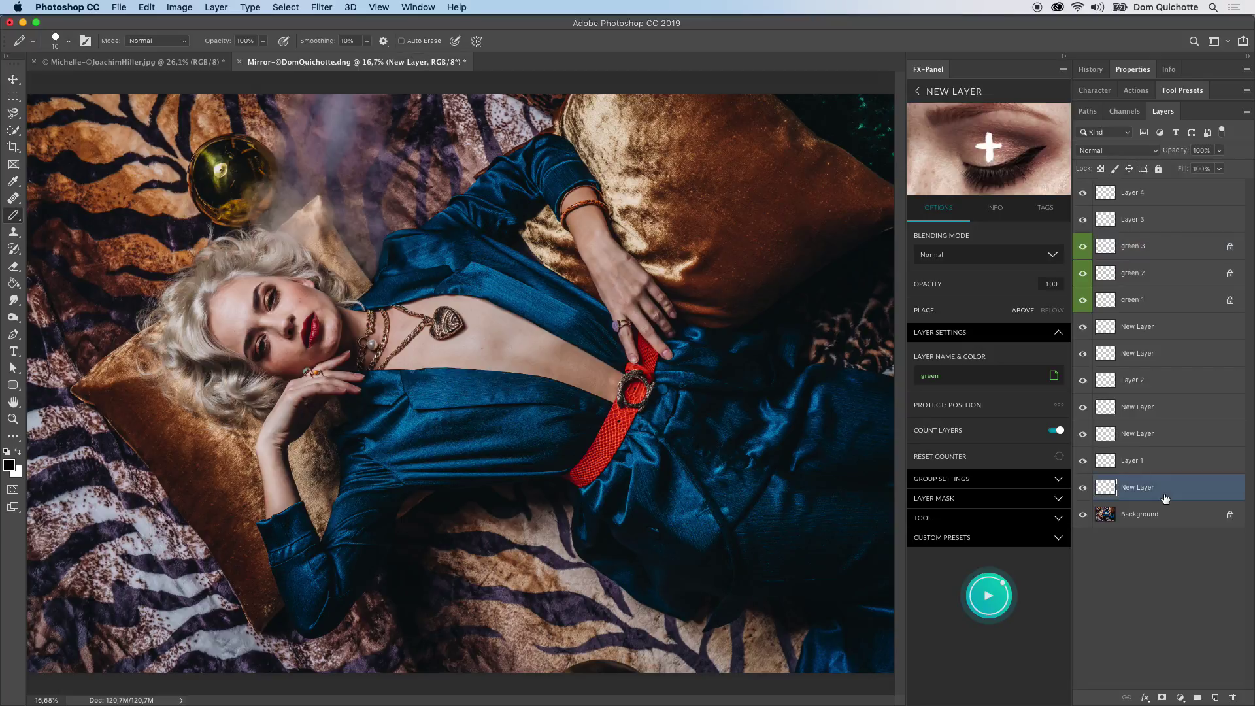
shift+click(1159, 195)
key(Delete)
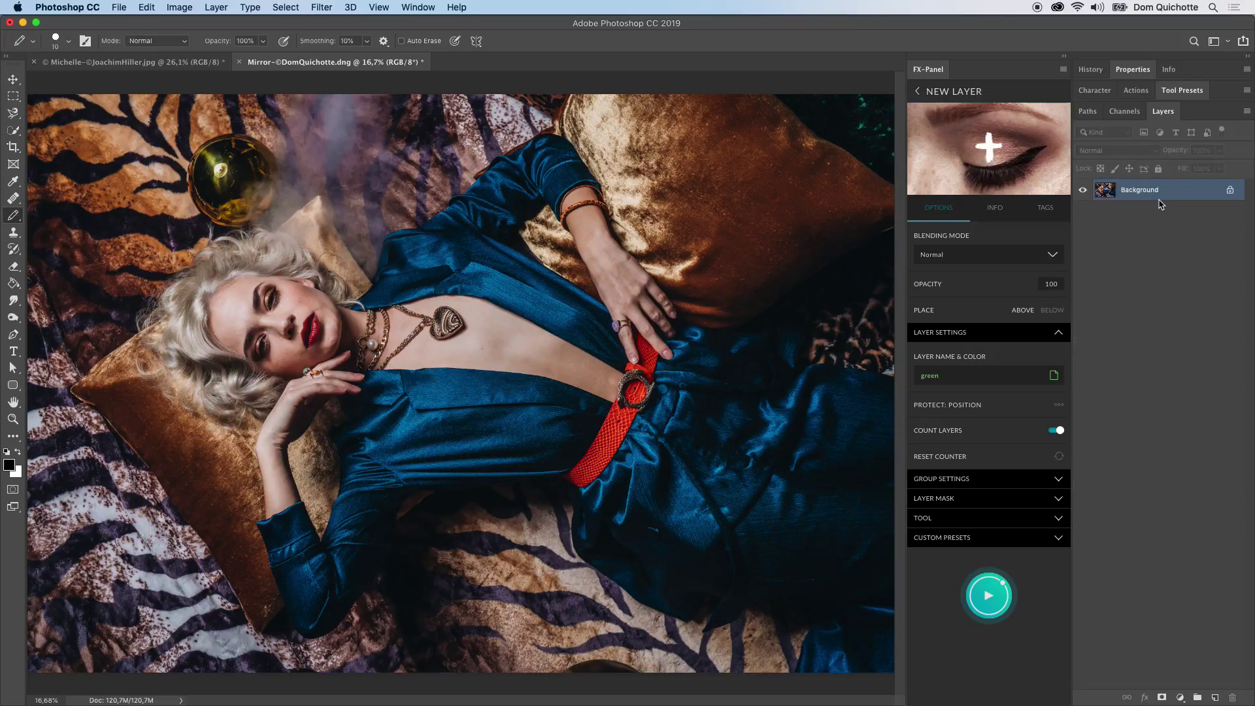
Create five more numbered green layers above the Background with the New Layer preset.
click(990, 594)
click(990, 594)
click(990, 593)
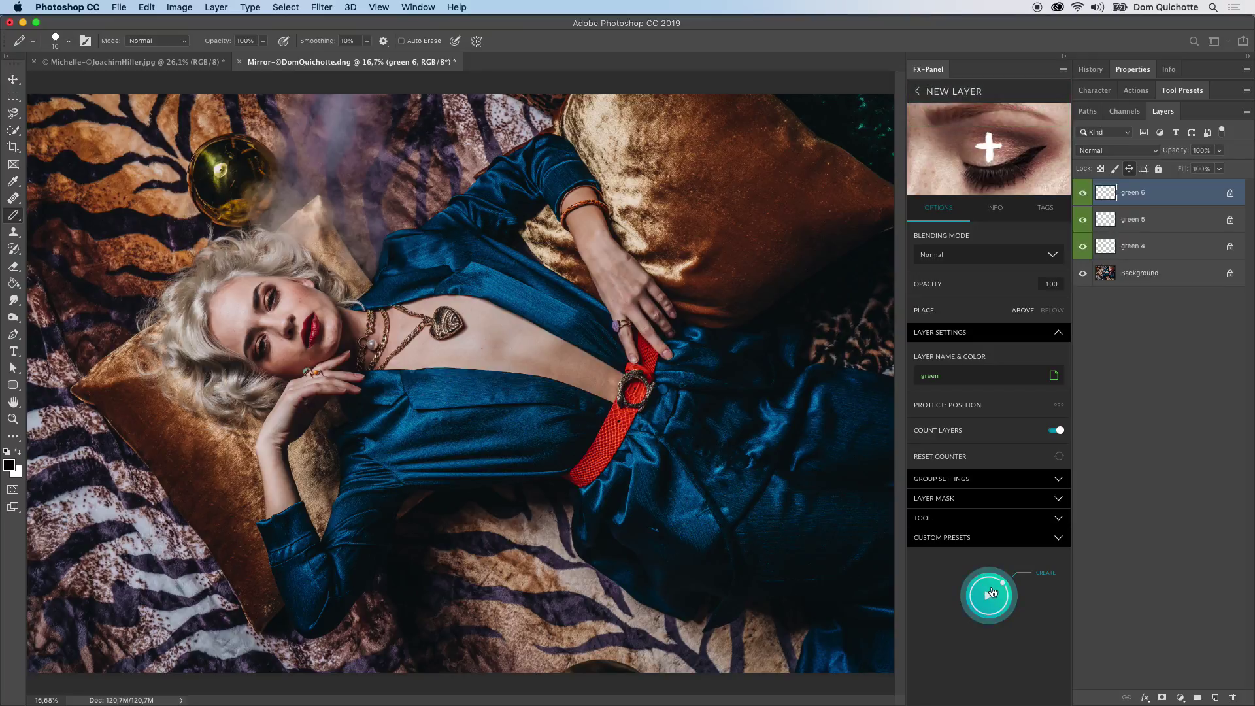
click(990, 593)
click(990, 593)
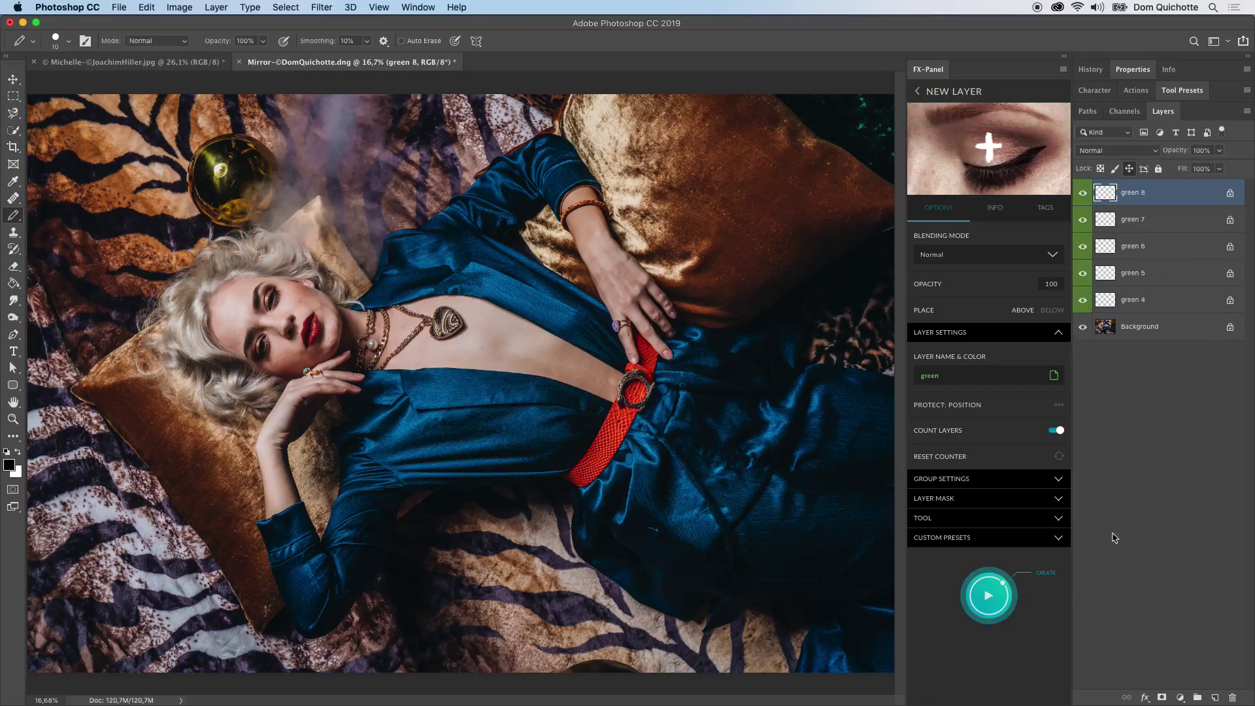
Reset the preset's layer counter and create one more green layer above the existing ones.
shift+click(1149, 298)
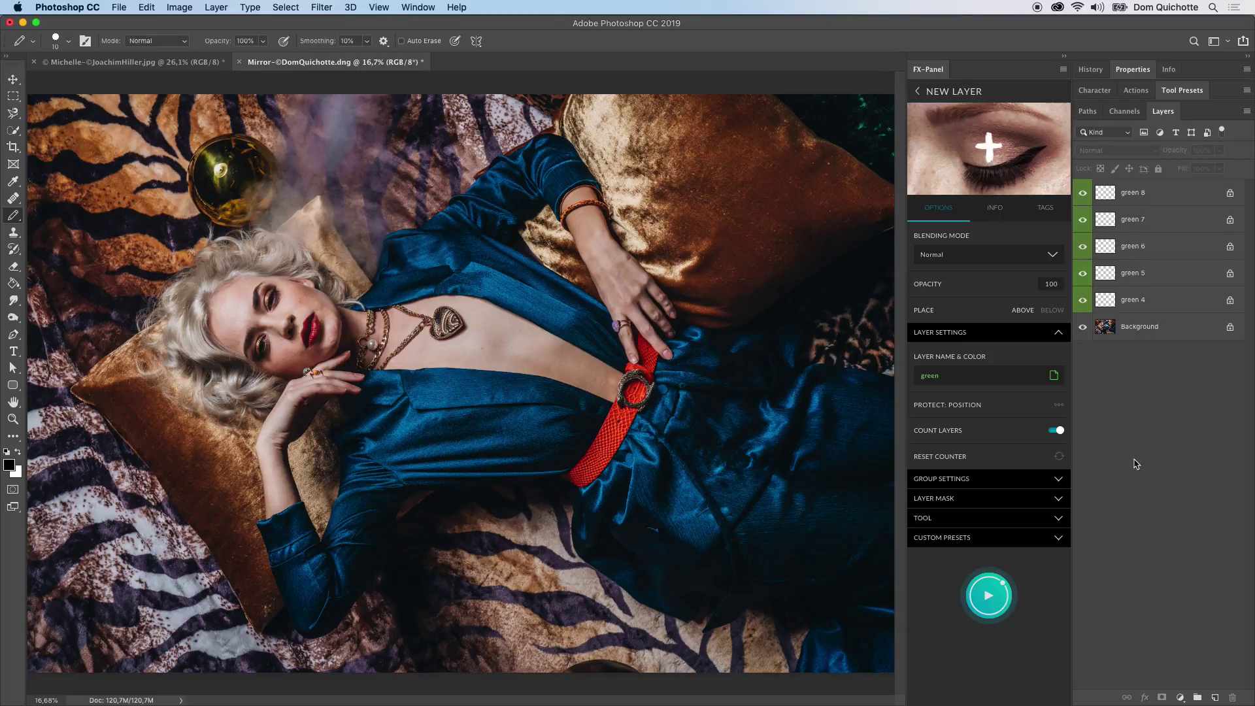
click(1059, 460)
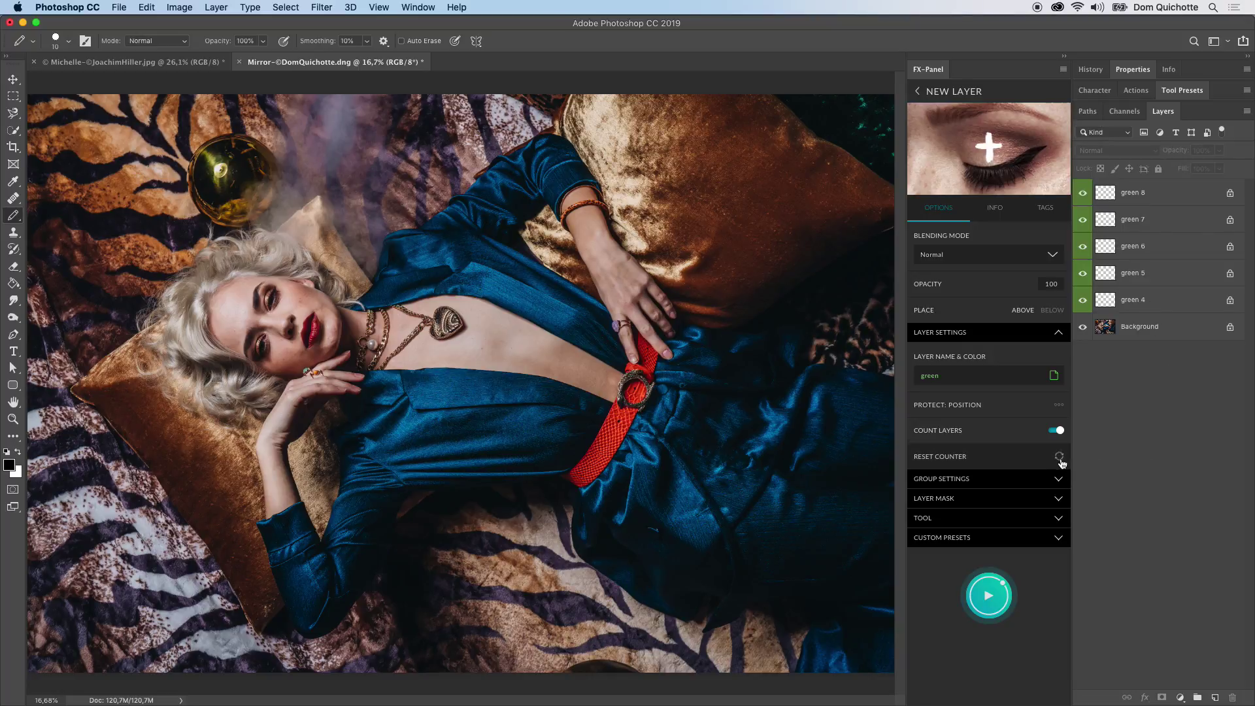
click(987, 594)
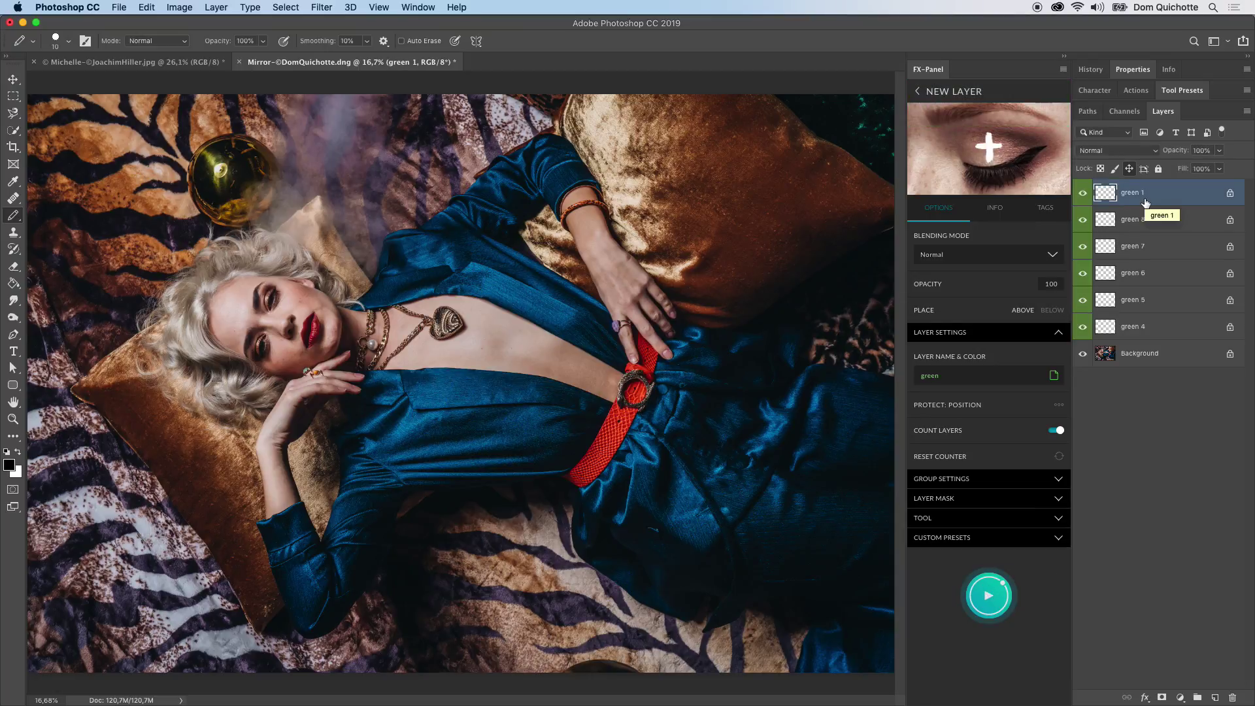
In the group settings, turn on adding to a dedicated group named Group and set no group color.
click(986, 340)
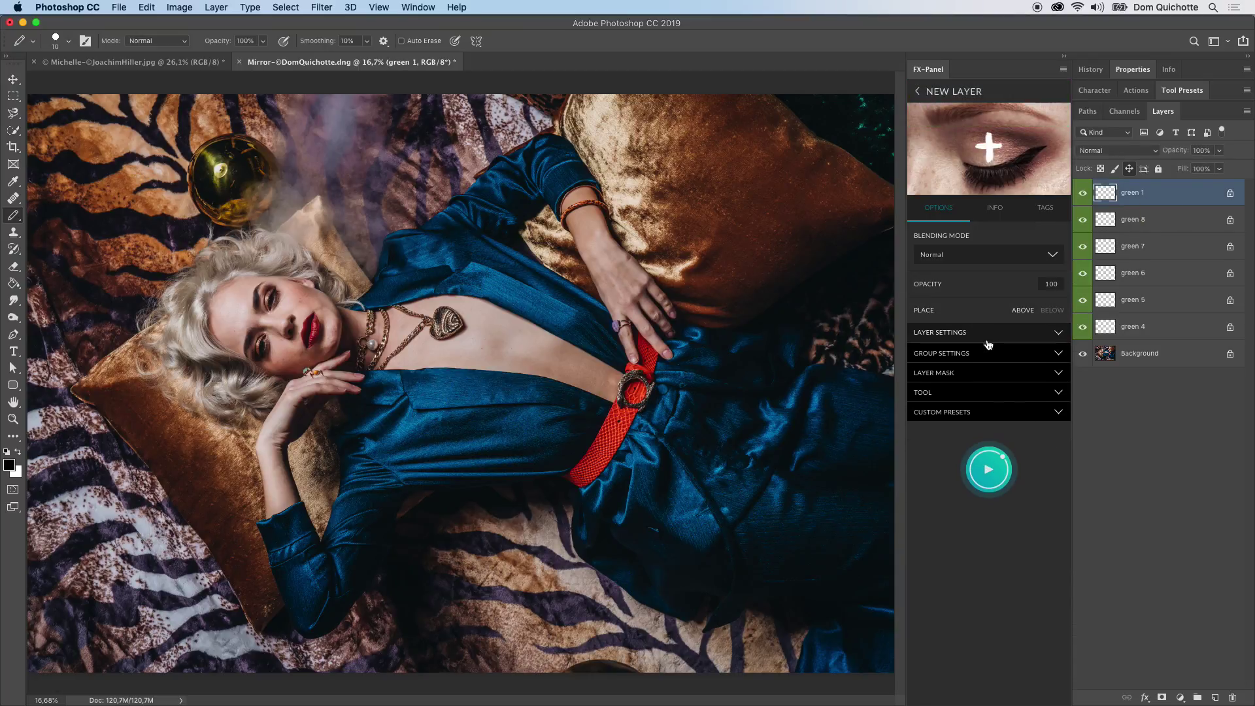
click(990, 356)
click(988, 381)
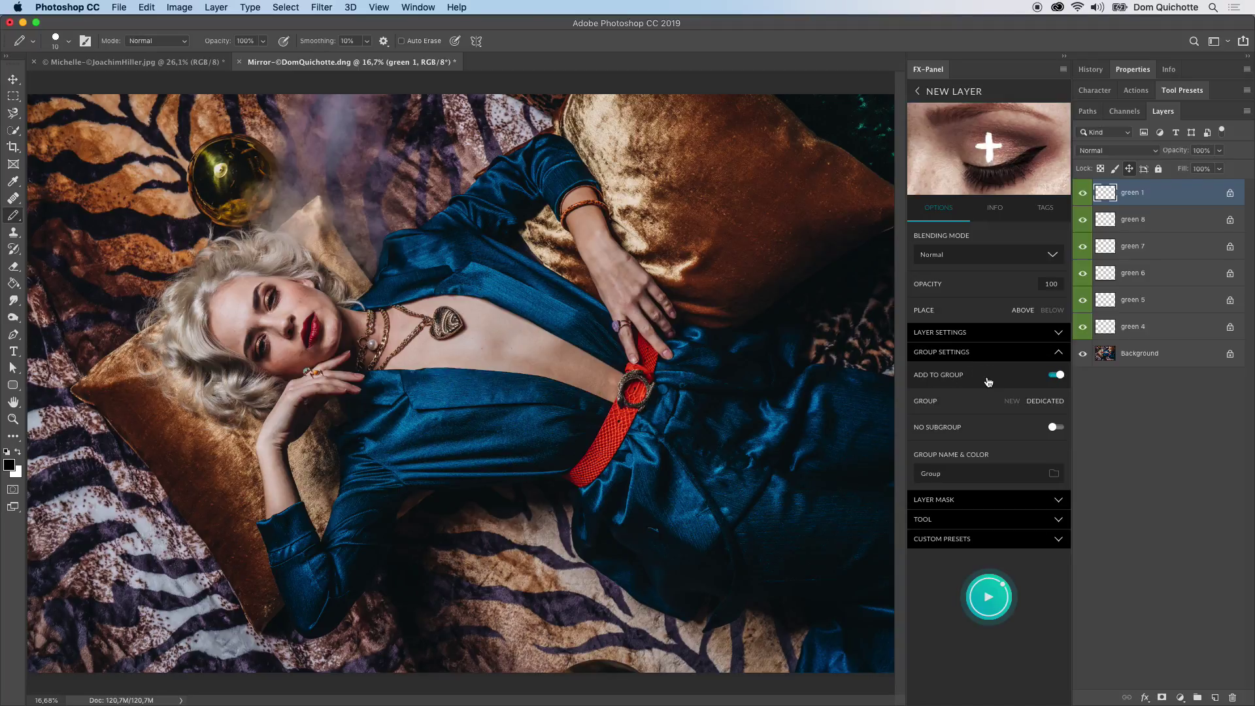
click(988, 472)
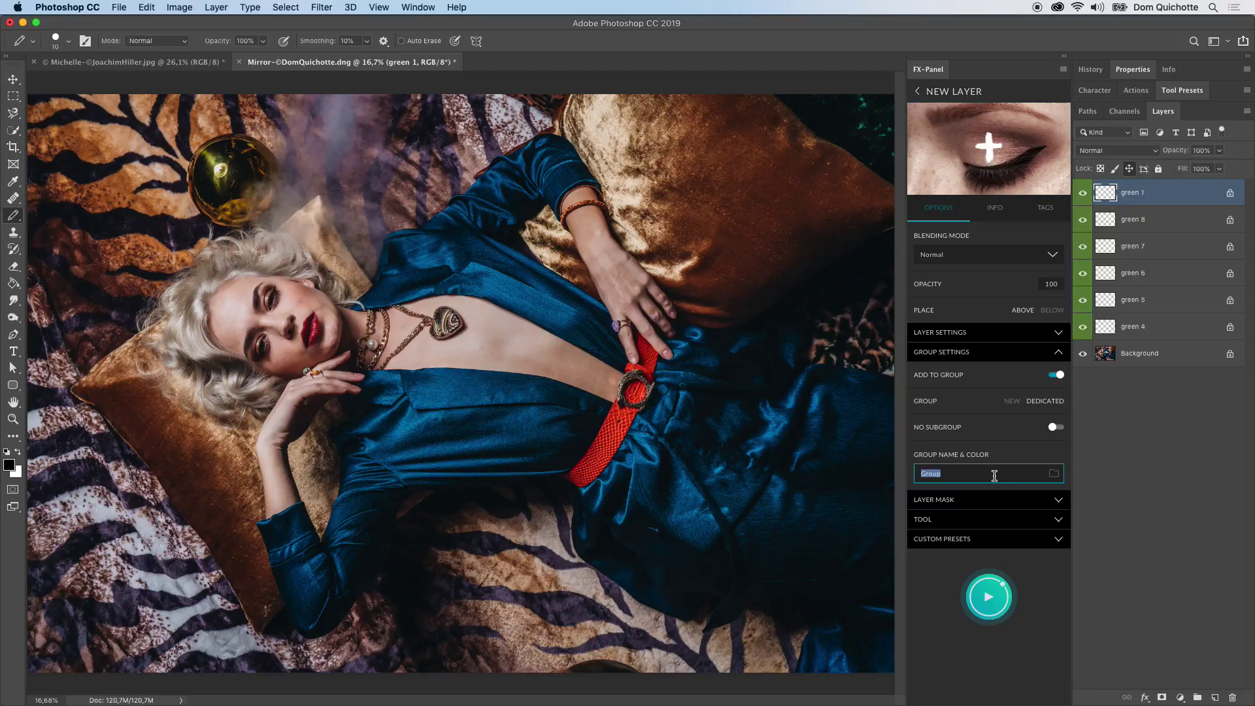
click(1054, 476)
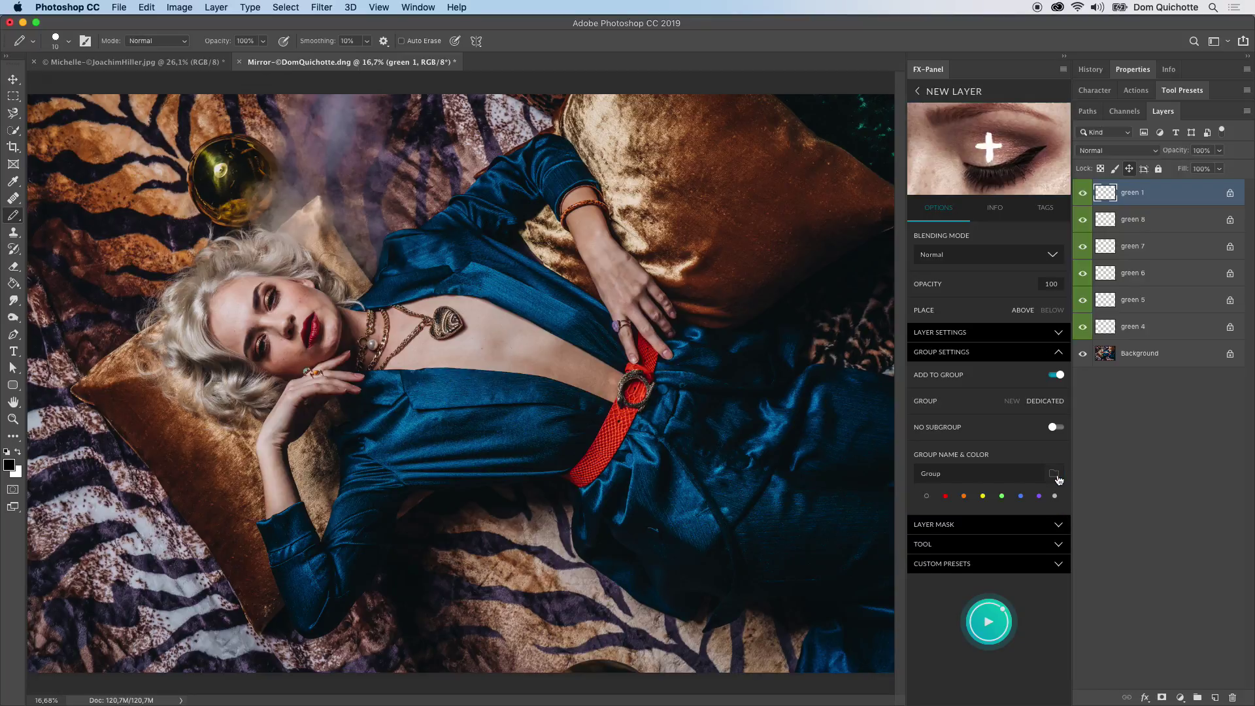
click(928, 498)
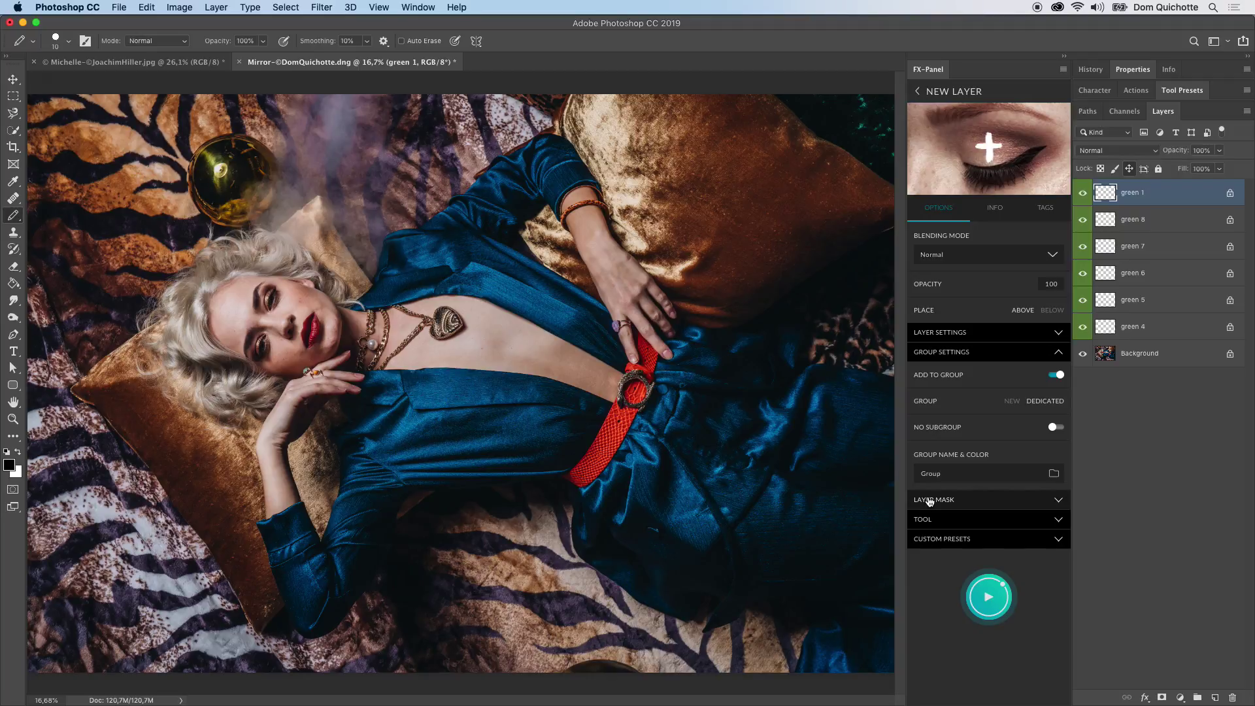
click(988, 436)
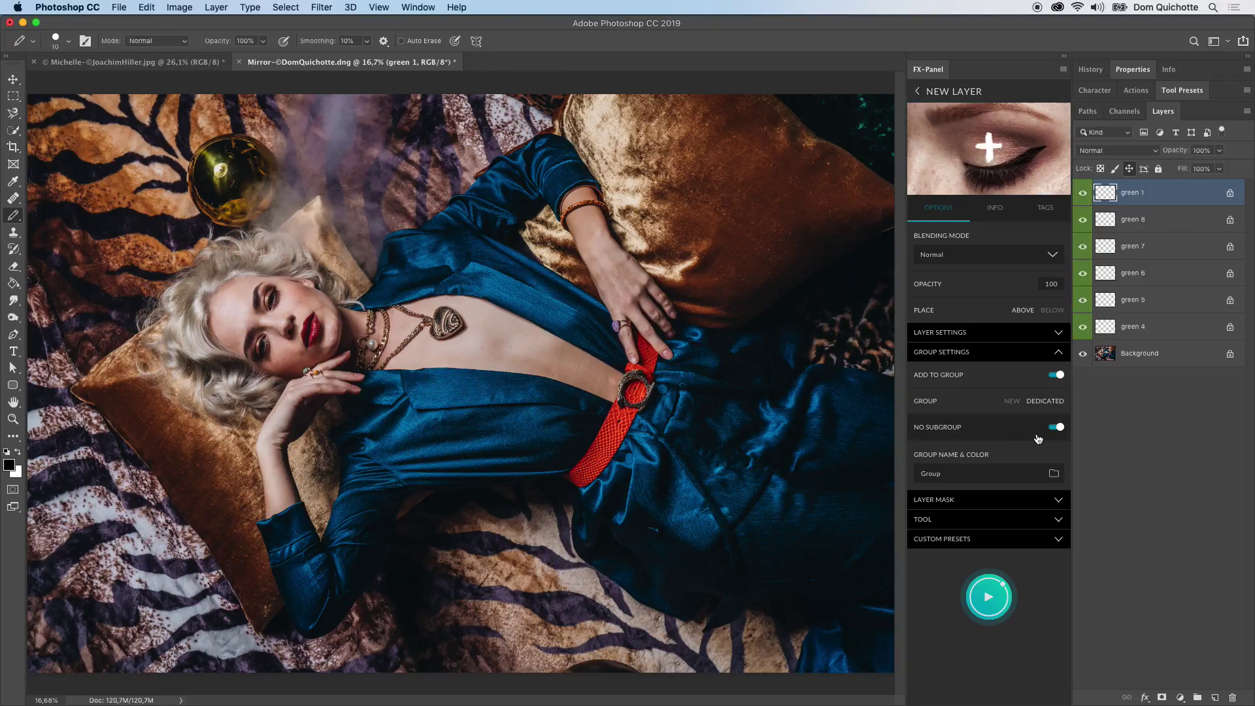
click(958, 437)
Create a new layer group above green 6 and add three empty layers inside it.
click(1155, 273)
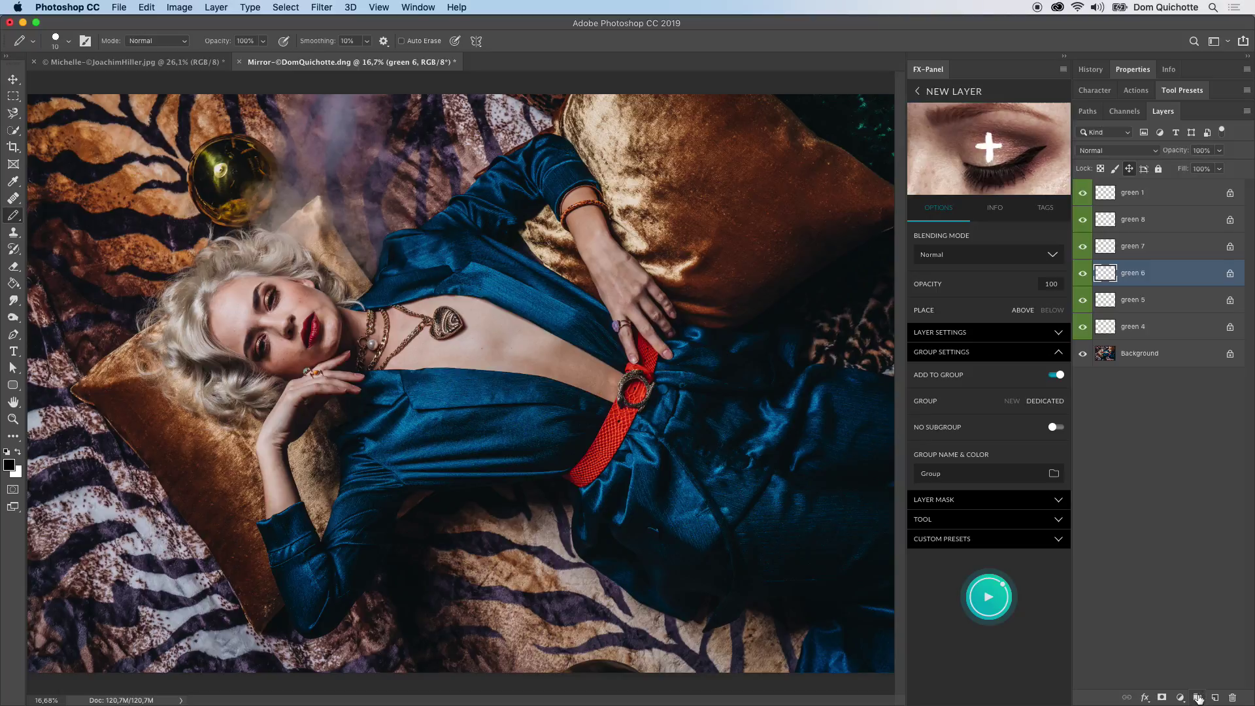
click(1198, 697)
click(1214, 698)
click(1214, 698)
click(1214, 698)
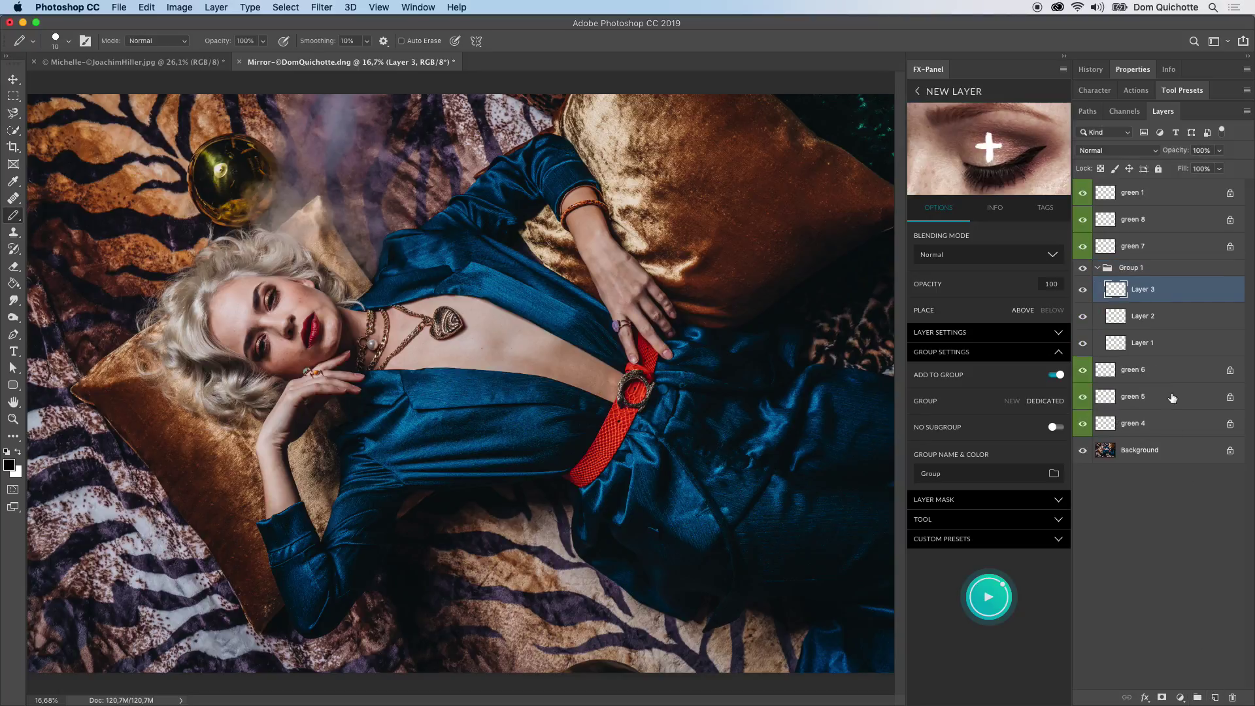
Create a preset layer in a dedicated subgroup above Layer 1 in Group 1, and delete that subgroup.
click(1164, 342)
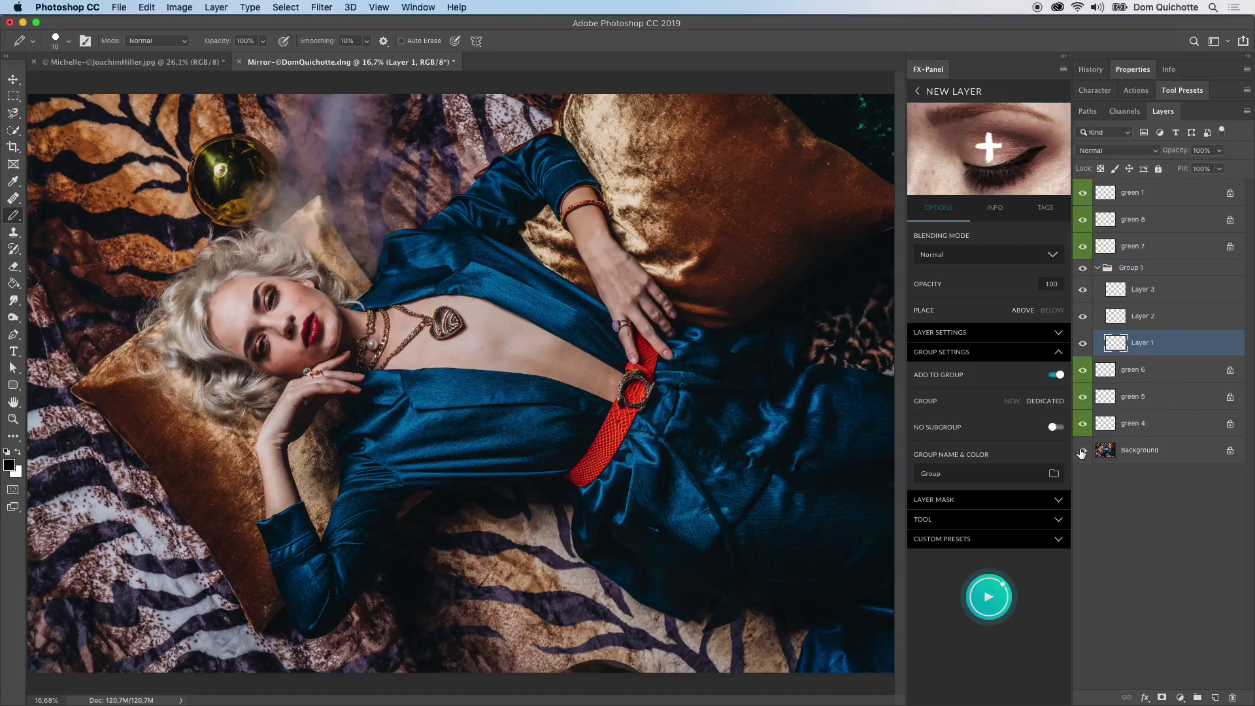
click(988, 601)
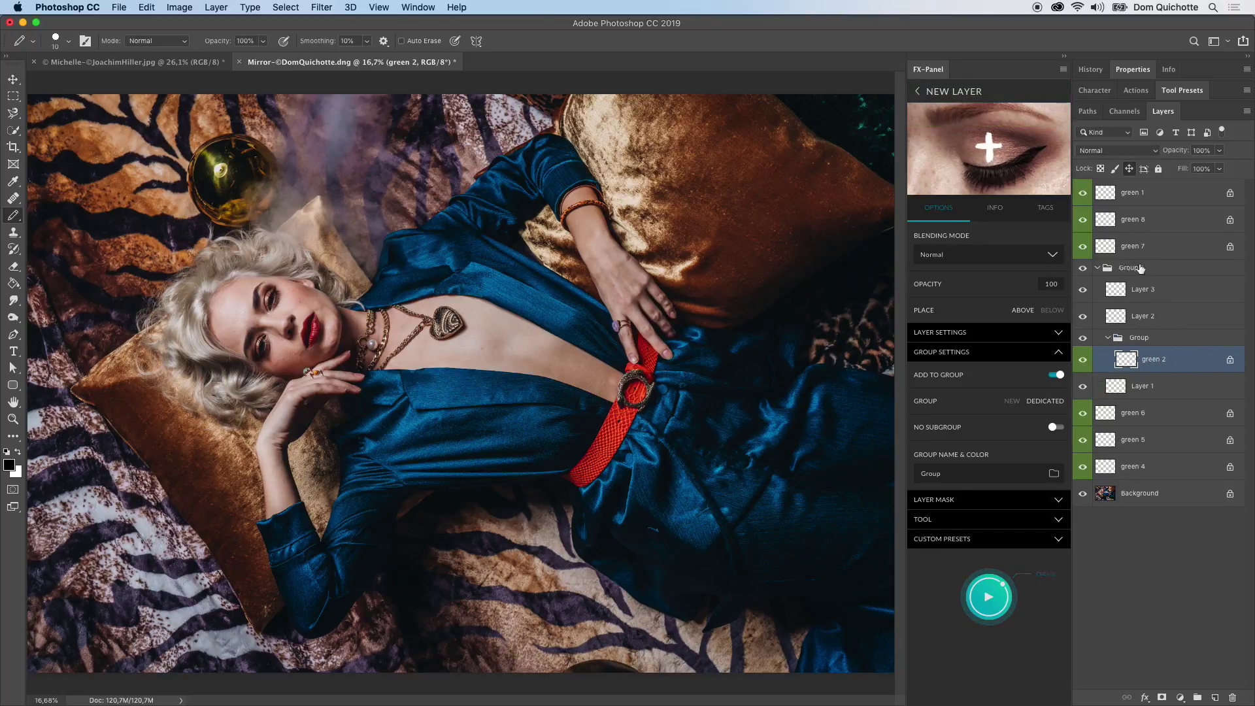
click(1160, 340)
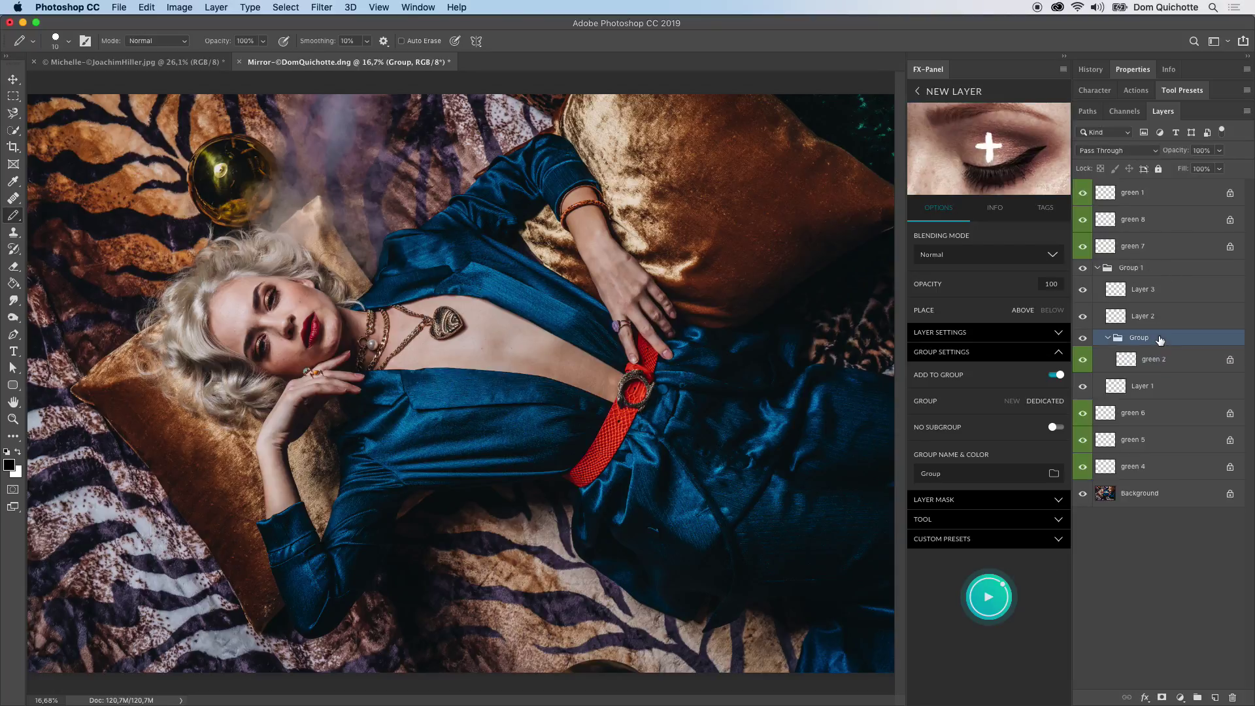
key(Delete)
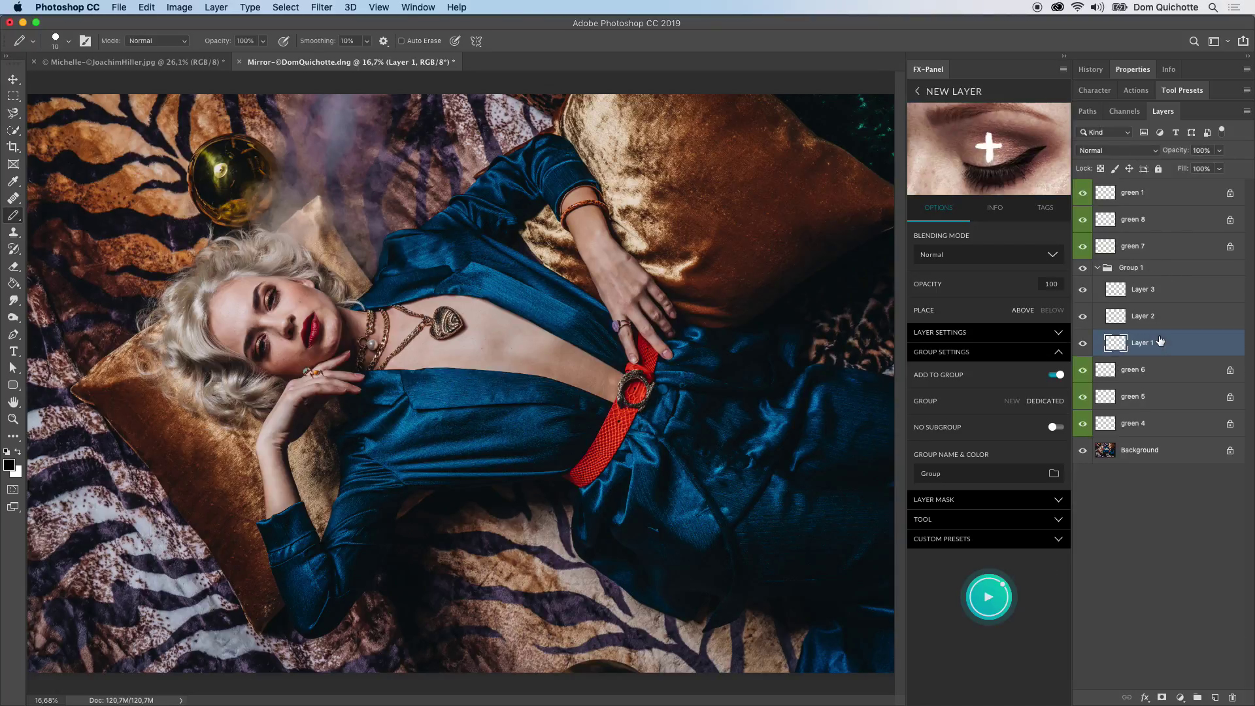
Turn on No Subgroup and create a preset layer in a dedicated group outside Group 1.
click(985, 433)
click(992, 597)
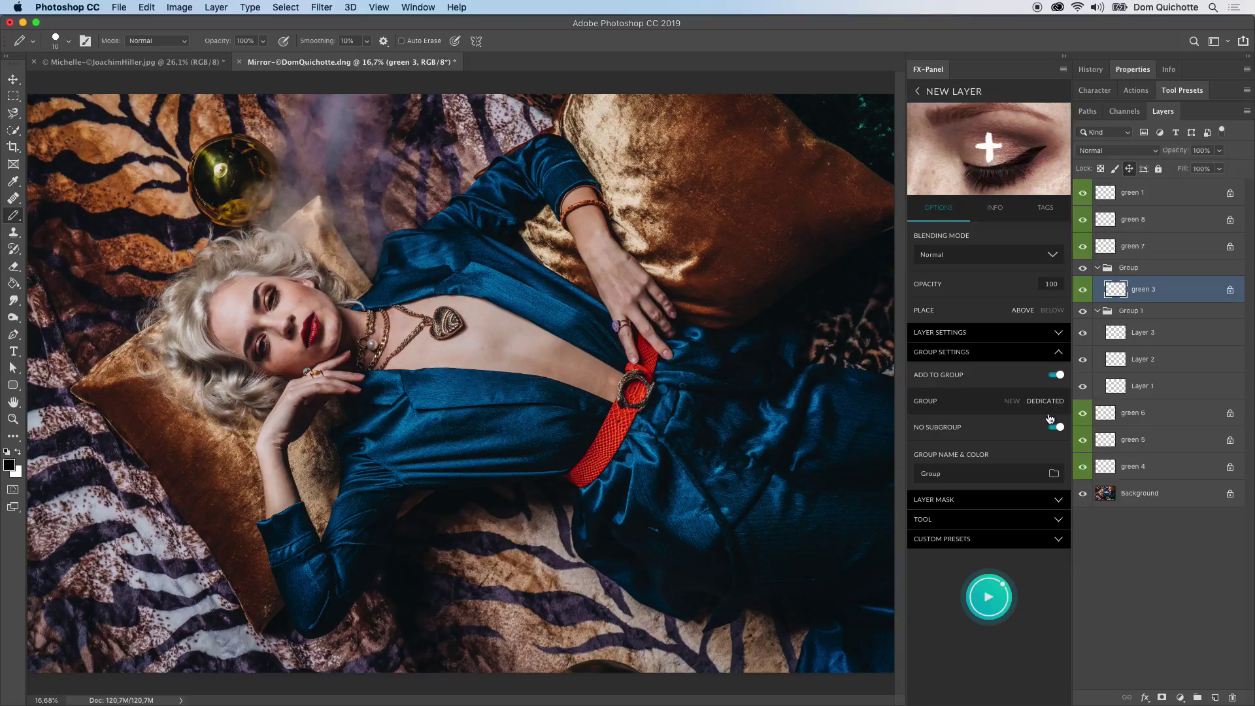
Rename the preset's dedicated group to "retouch" and create two layers in it, the second with the ungrouped green 6 selected.
click(990, 481)
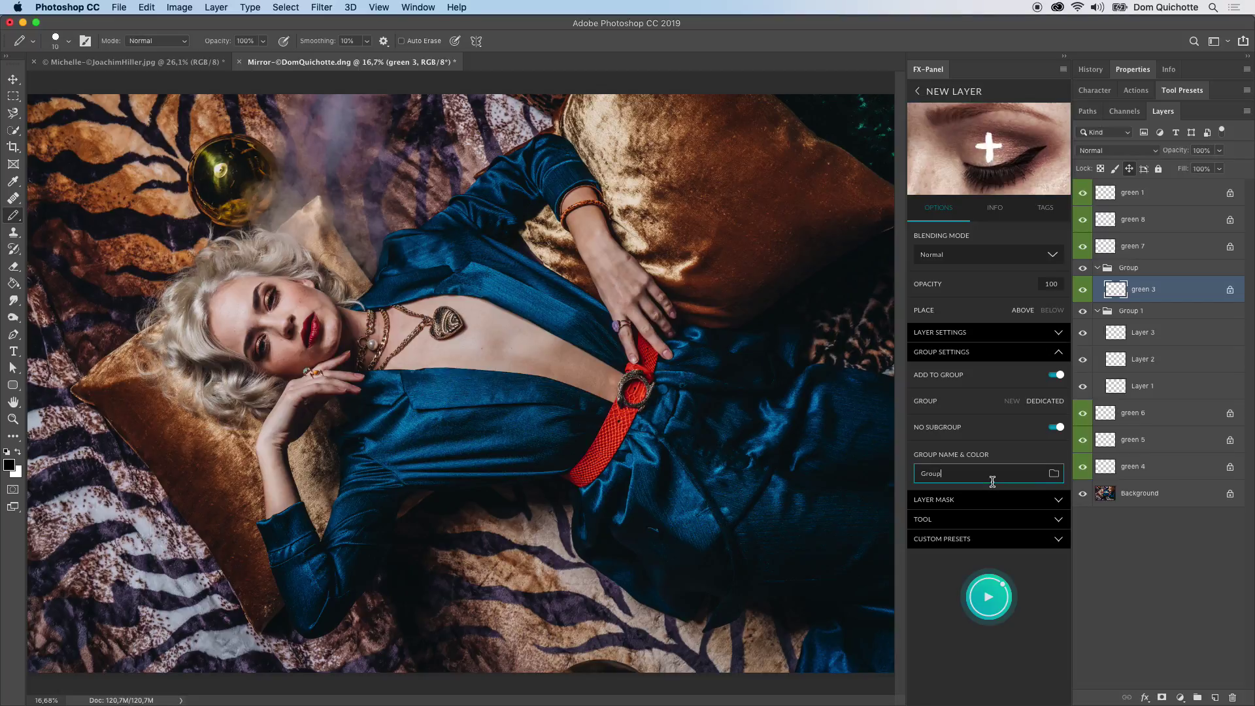
double_click(992, 482)
text(retouch)
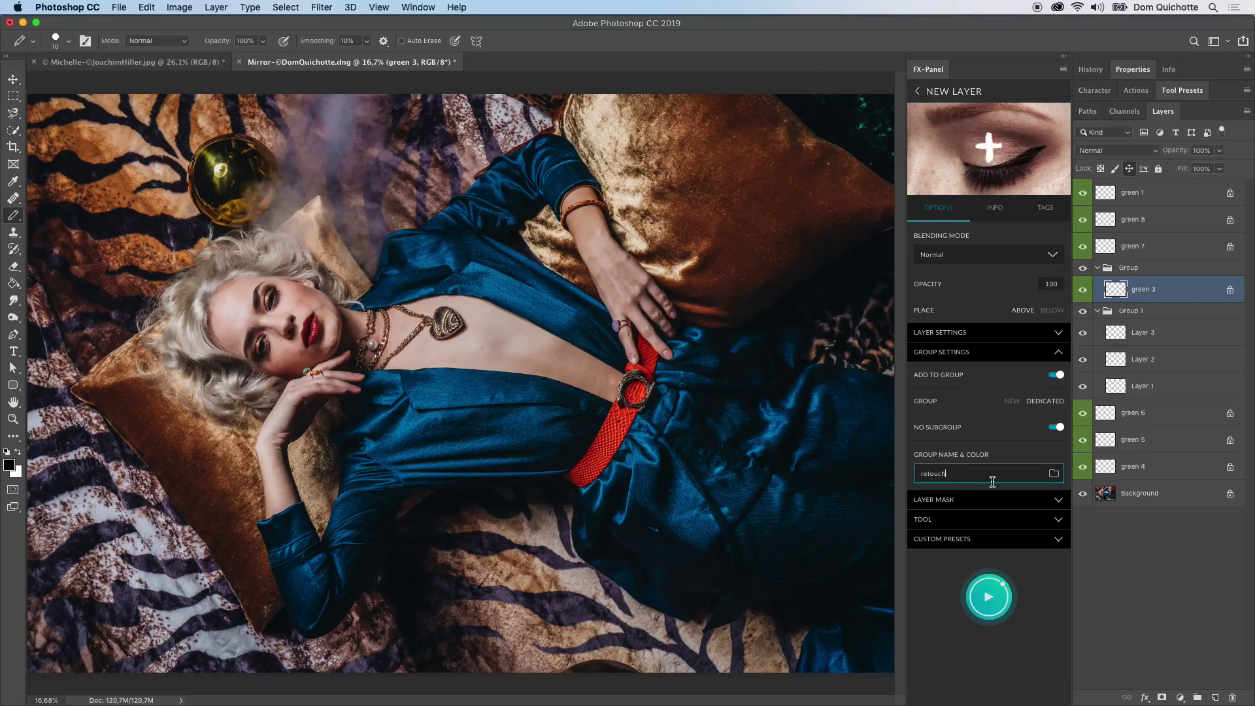
click(994, 607)
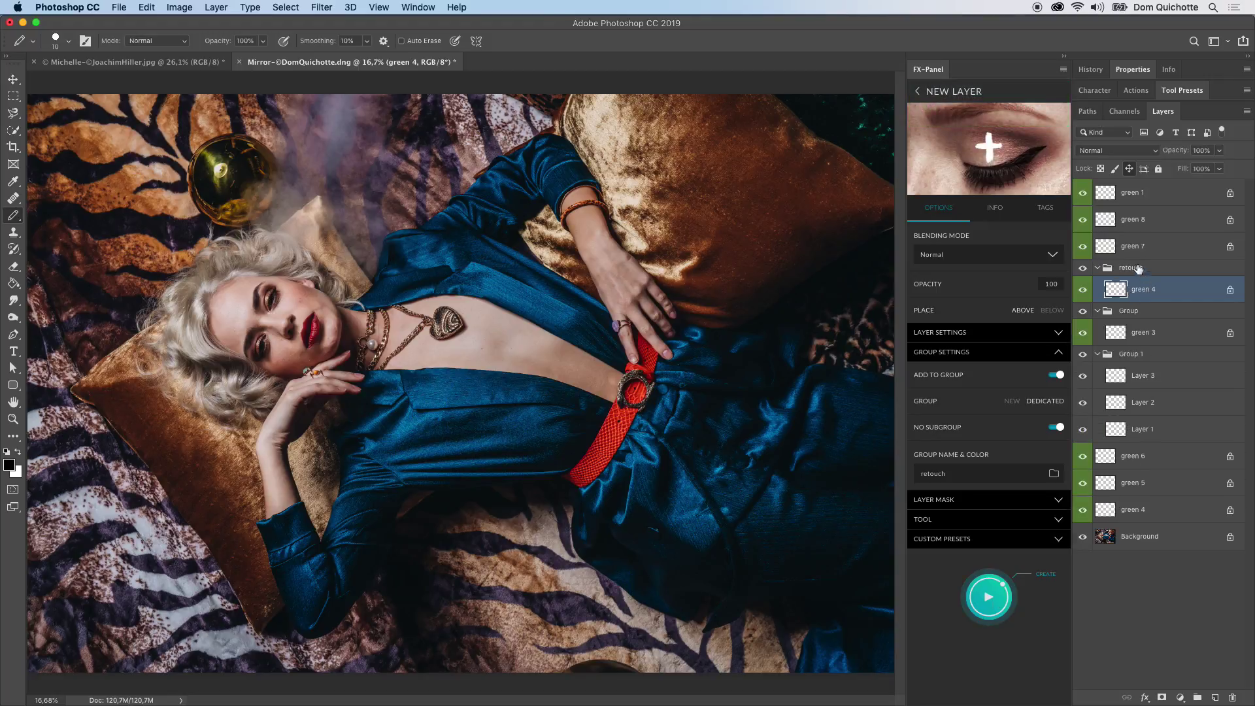
click(1145, 457)
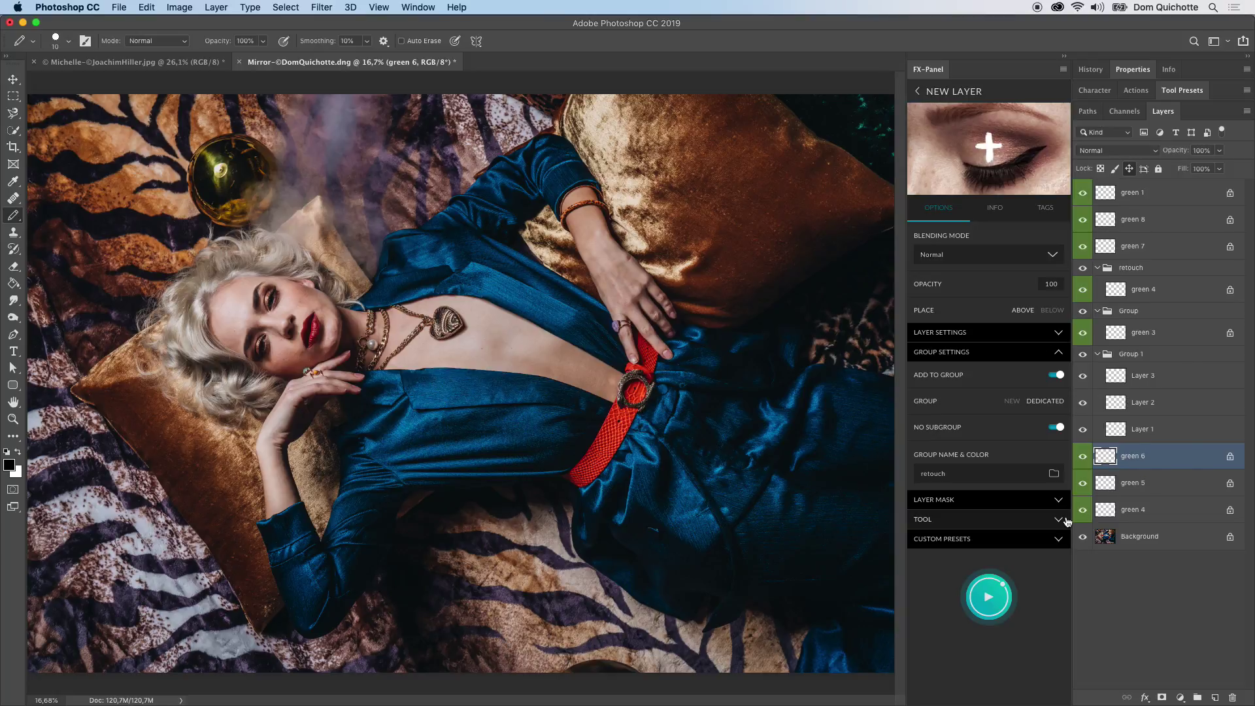
click(990, 597)
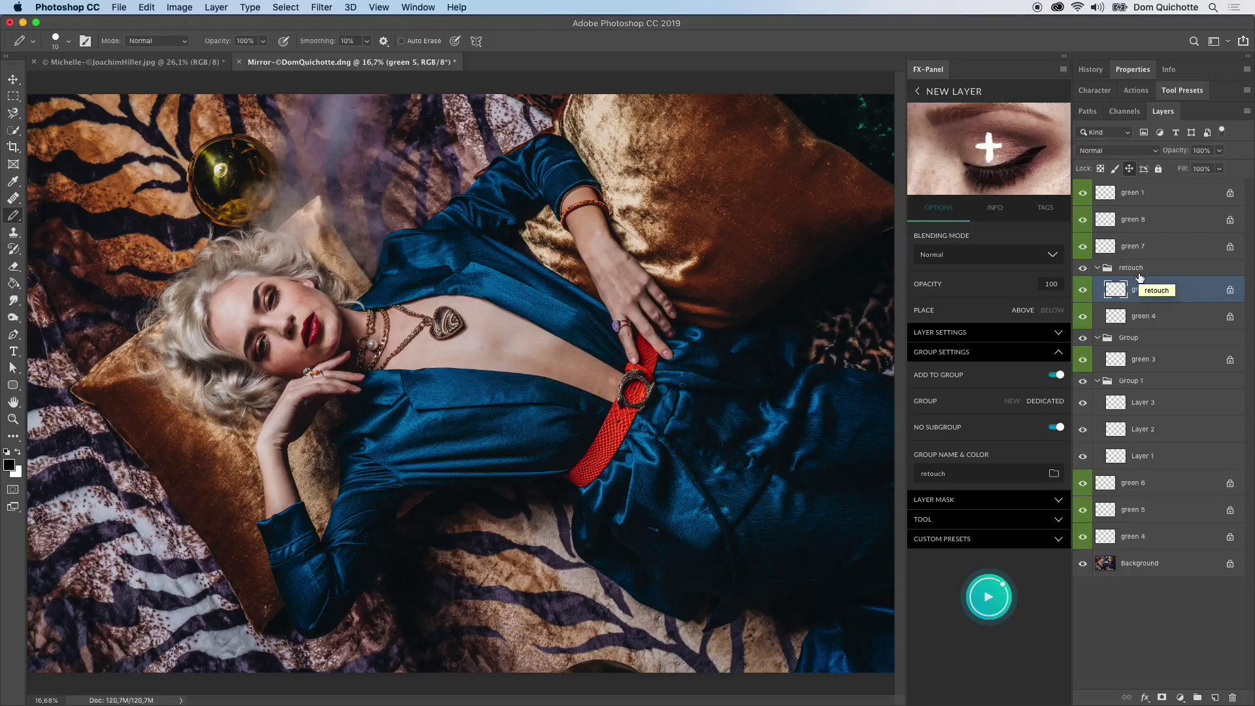
Move the retouch group directly above the Background layer and create another preset layer in it.
mouse_move(1126, 272)
mouse_down()
mouse_move(1134, 564)
mouse_move(1130, 552)
mouse_up()
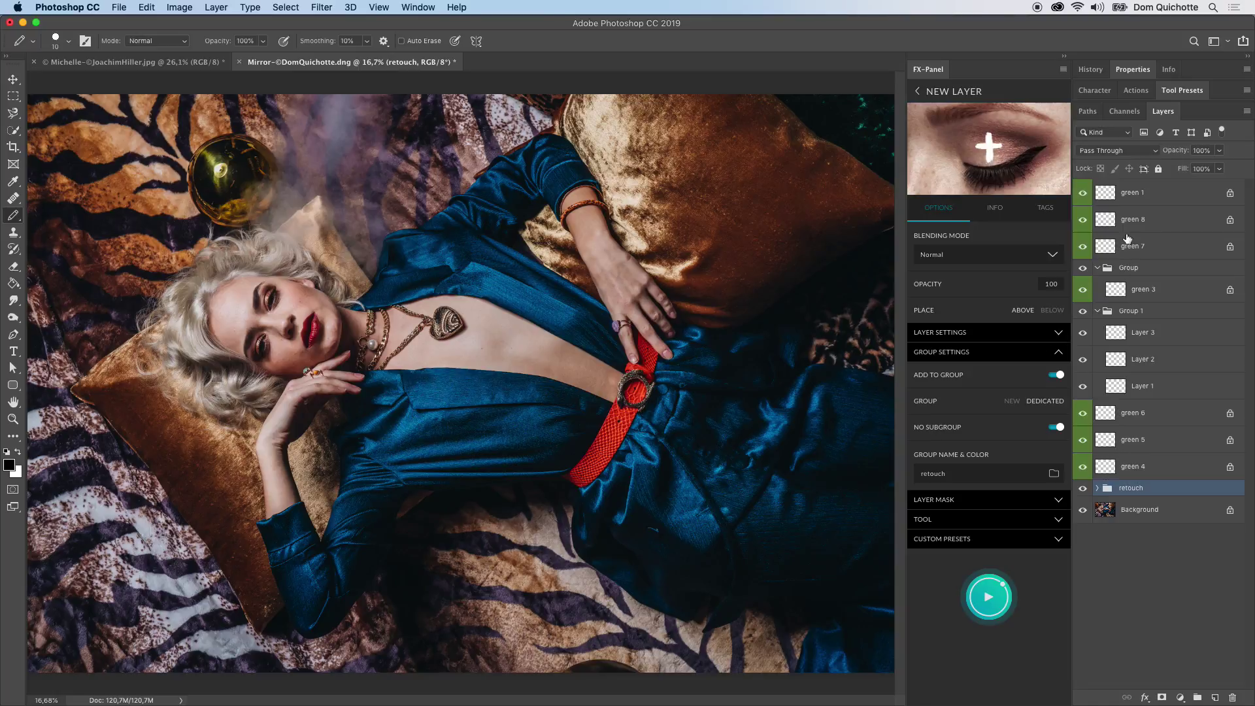
click(989, 596)
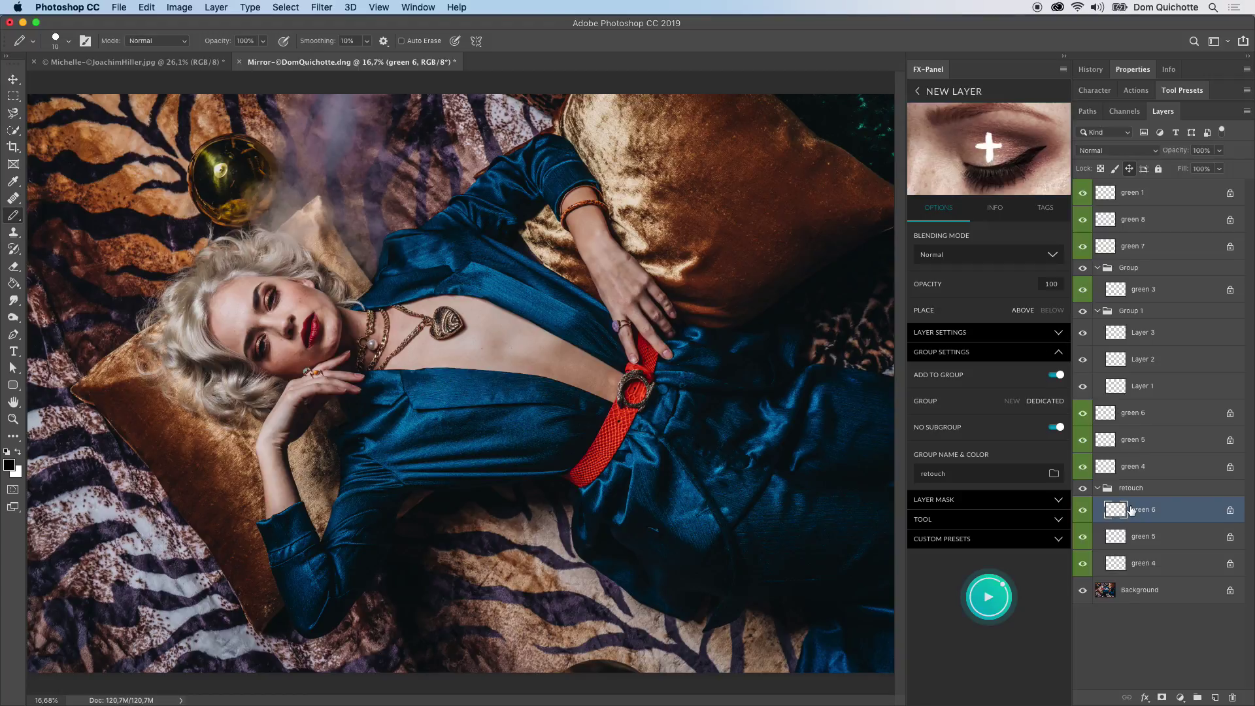
Delete all layers and groups from green 1 down through the retouch group, keeping only the Background layer.
click(1148, 492)
shift+click(1163, 198)
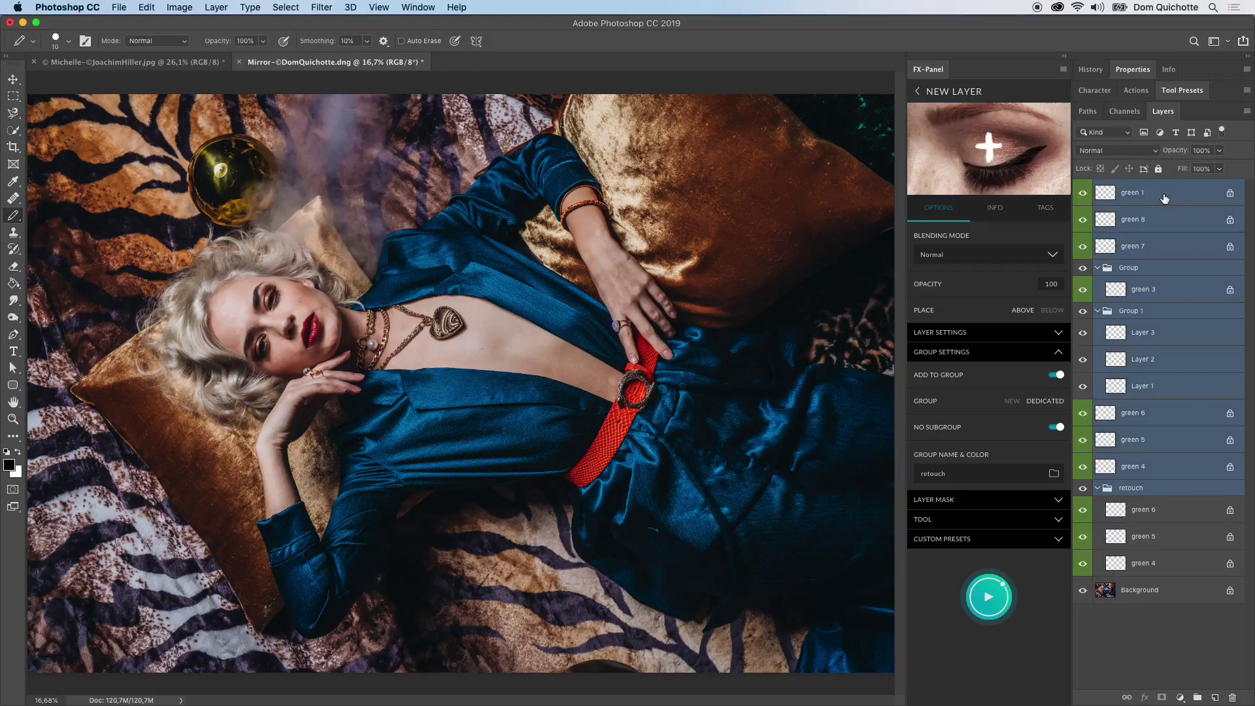
click(990, 356)
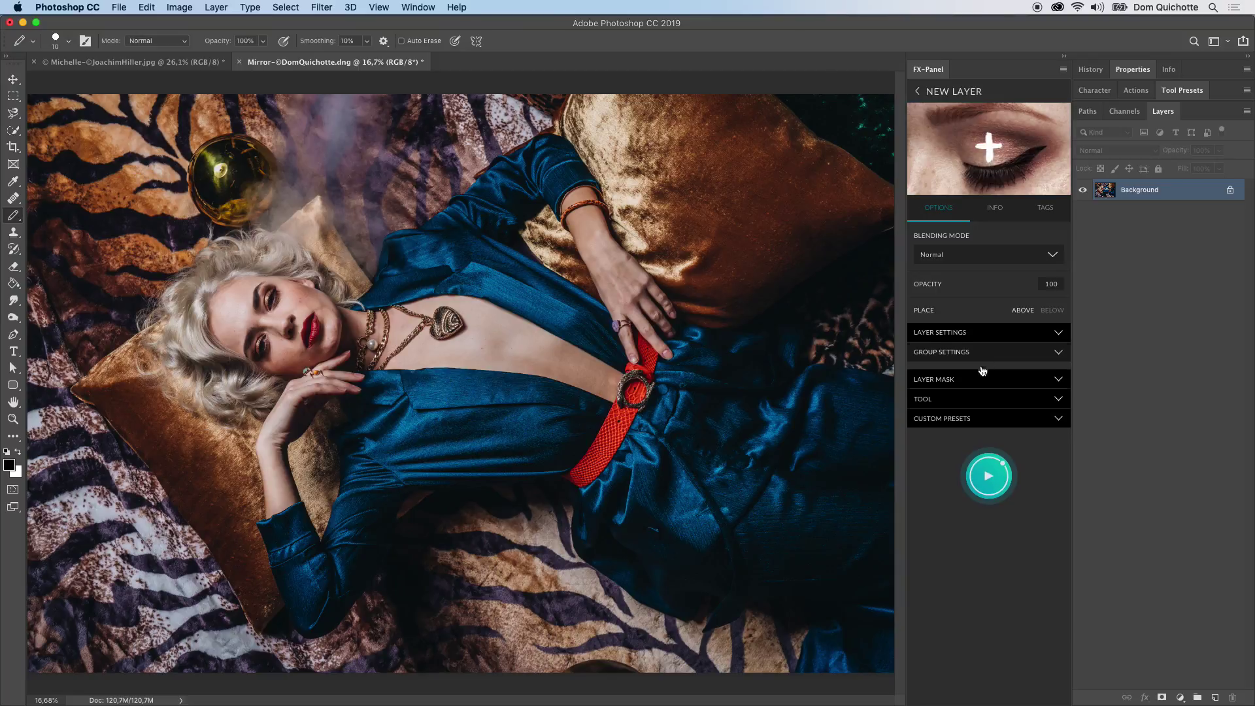
Turn on Add Layer Mask with a black mask for the preset and create a new masked layer.
click(978, 375)
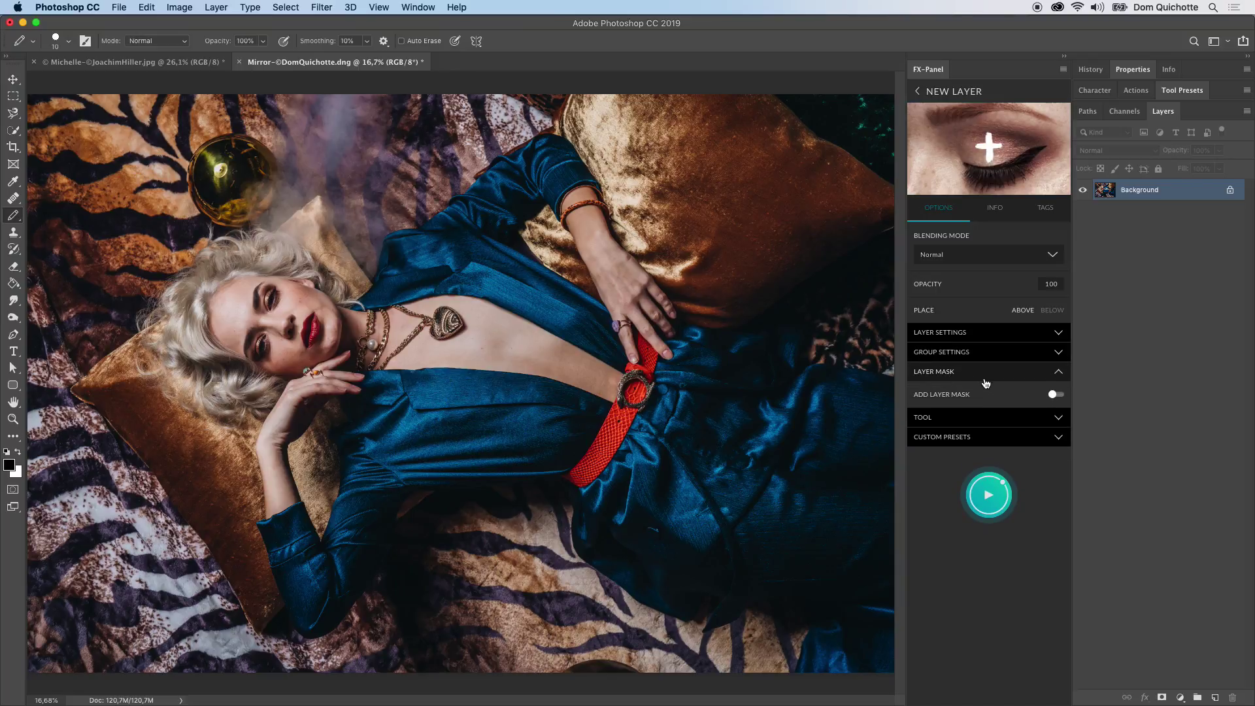
click(984, 402)
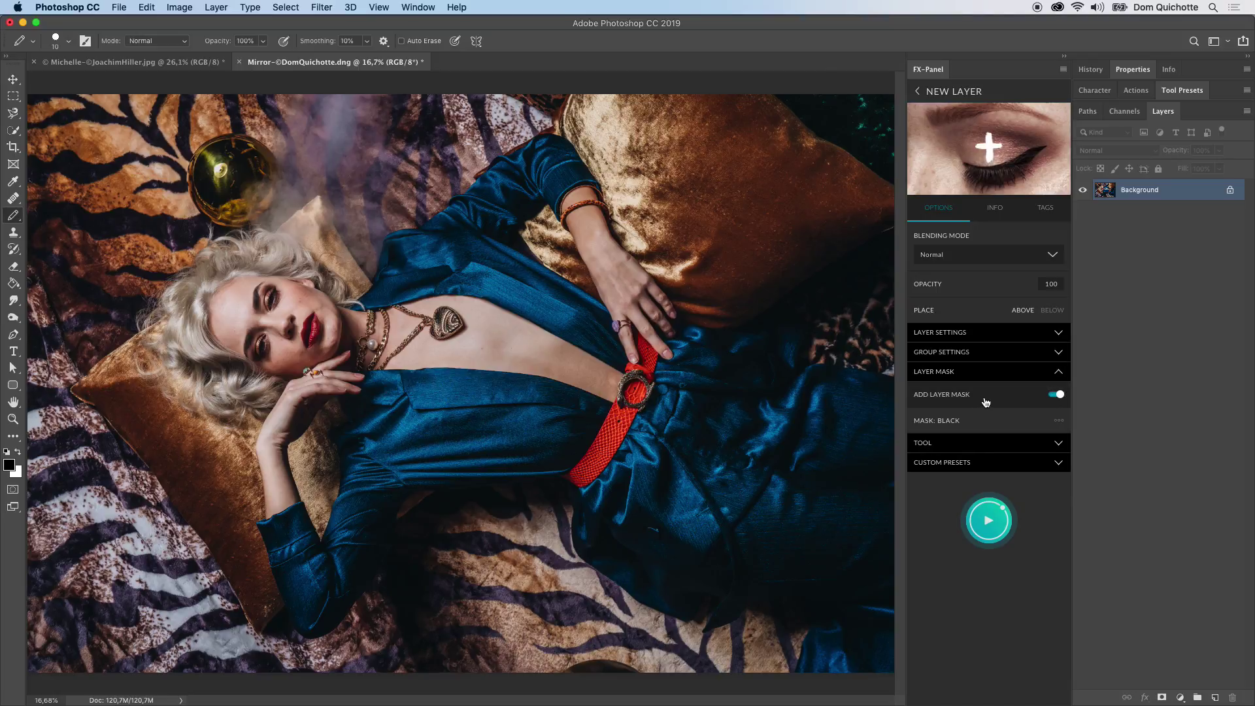
click(983, 519)
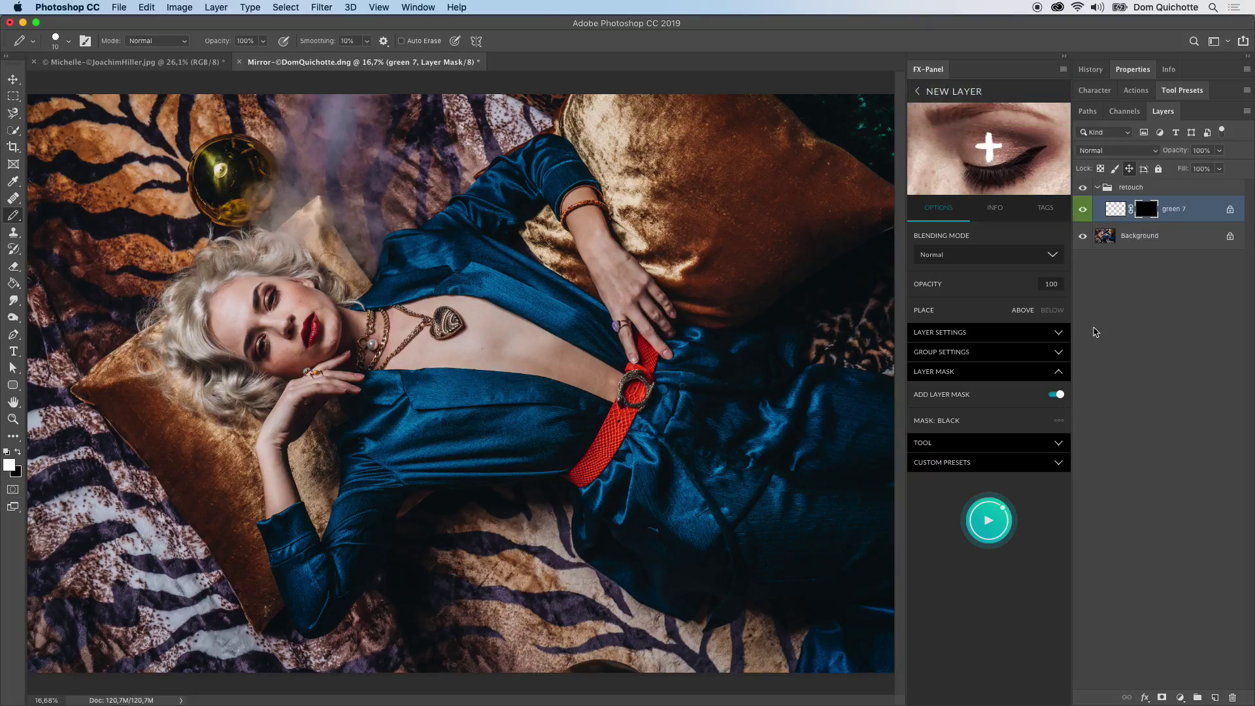
Change the preset's mask type to Luminance with the Highlights range and create another masked layer.
click(966, 428)
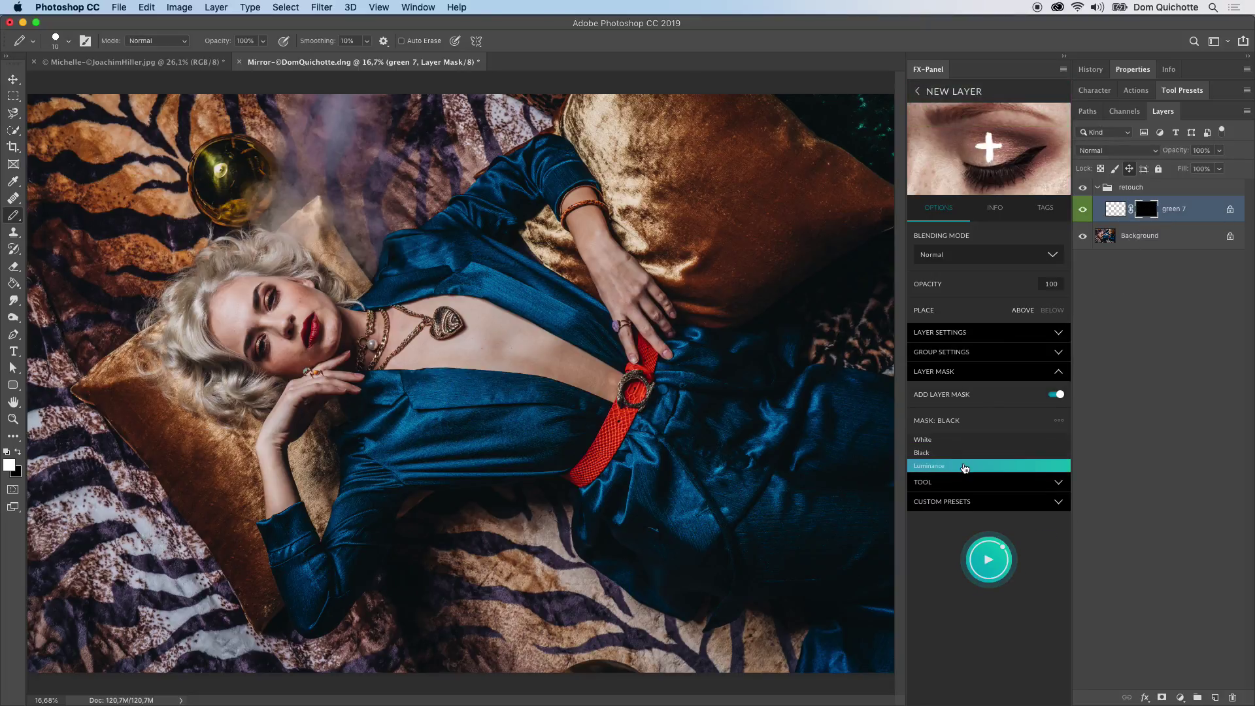
click(965, 467)
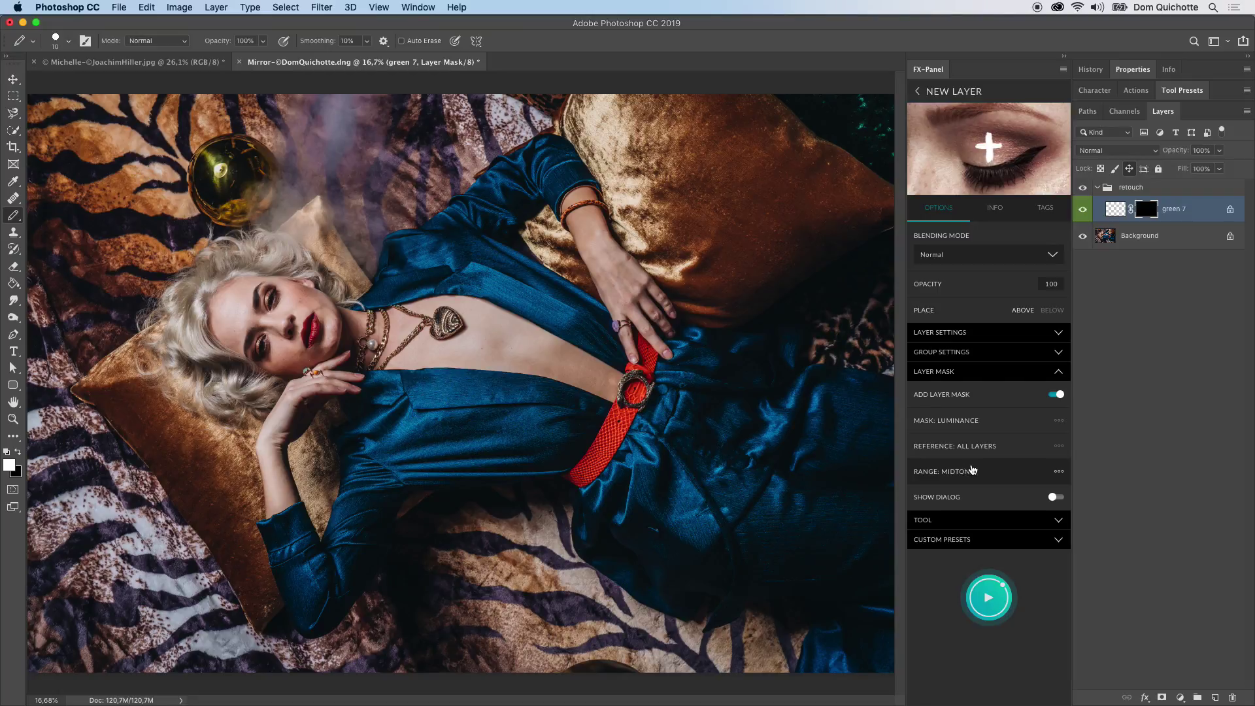
click(994, 478)
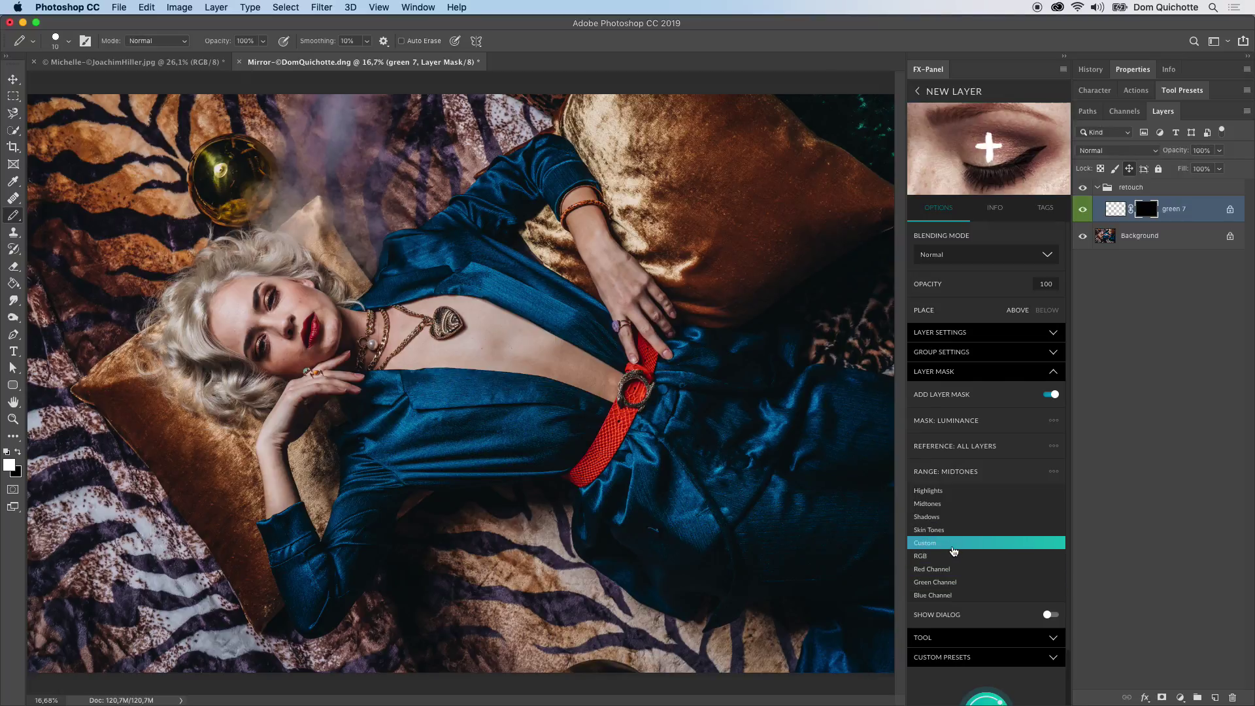
click(964, 491)
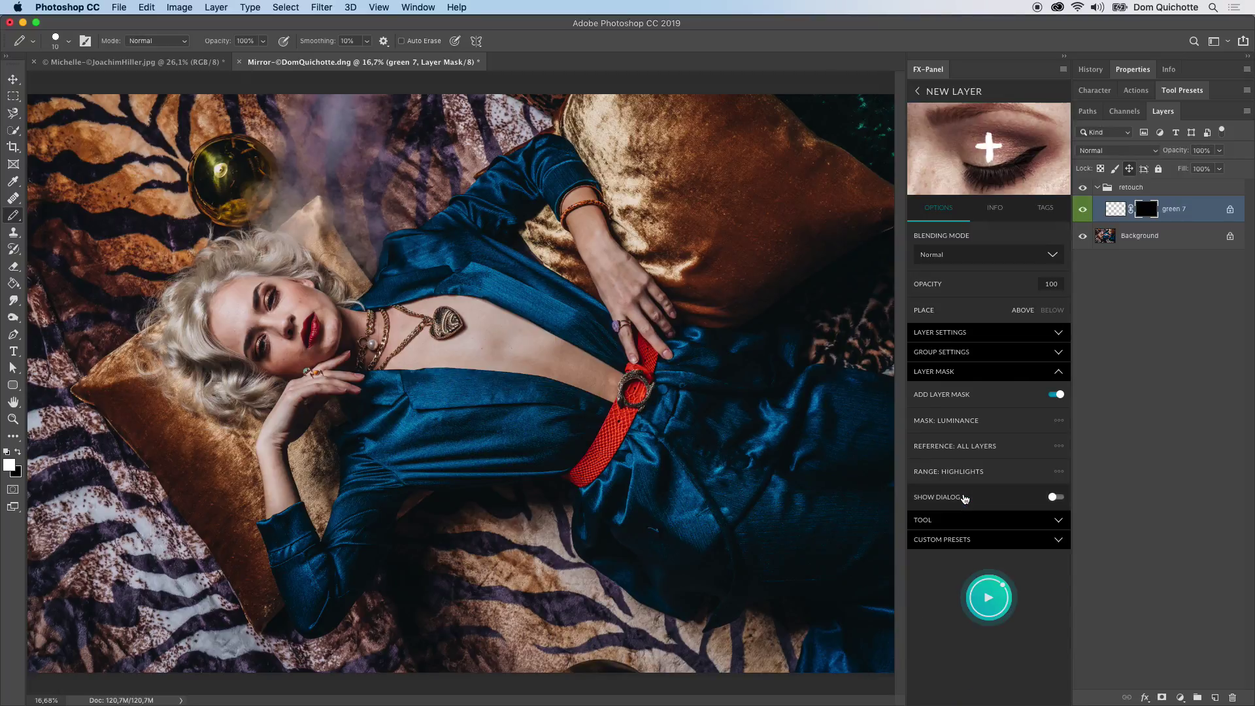
click(988, 597)
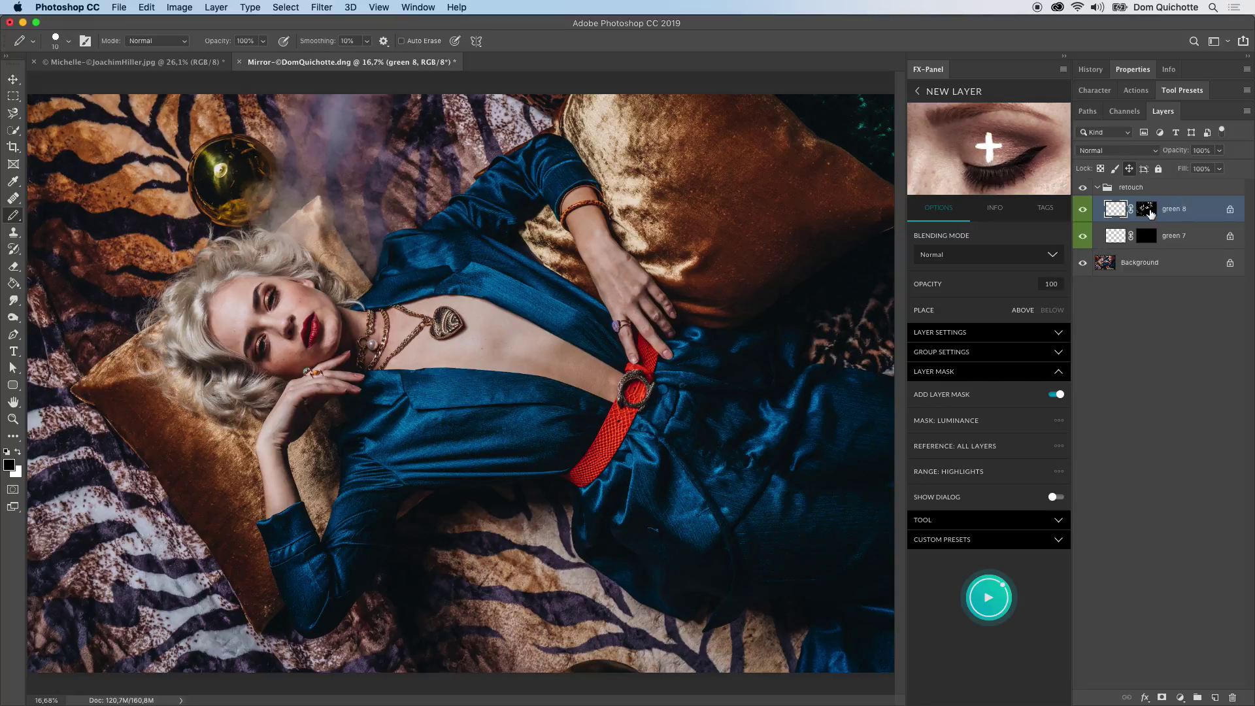
View the luminance mask of the green 8 layer on its own, return to the image, and delete the retouch group.
alt+click(1148, 211)
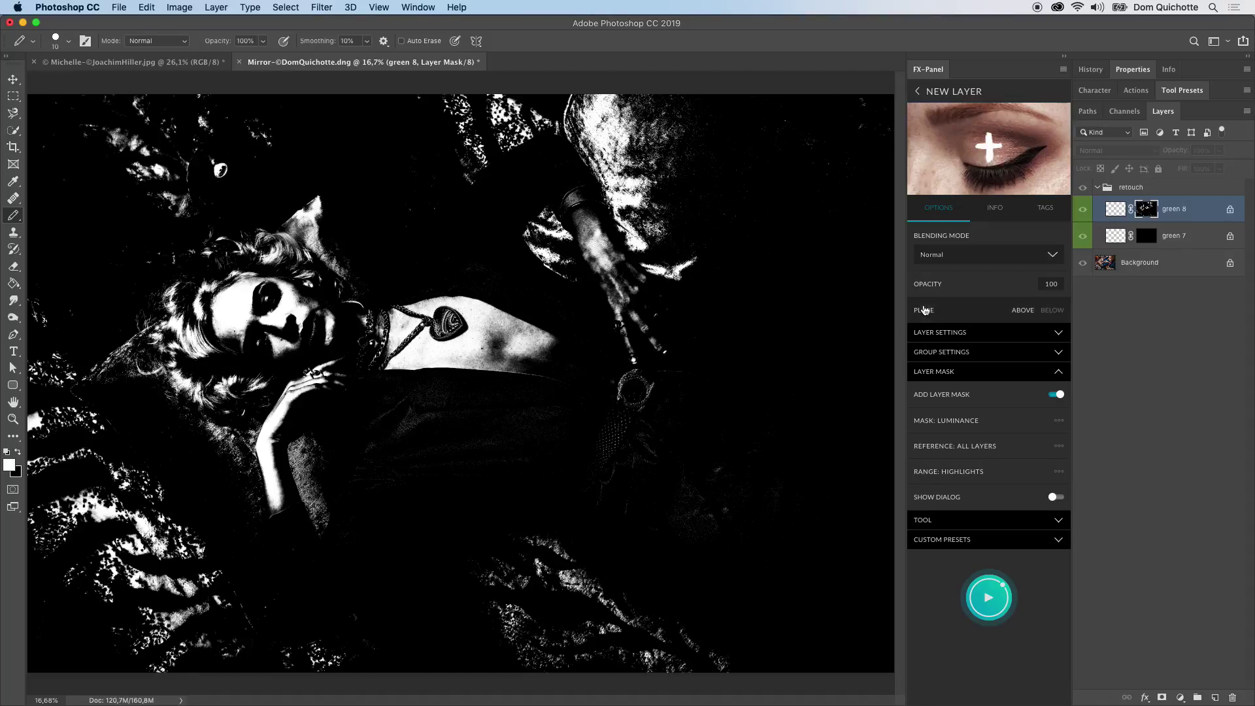
click(1116, 210)
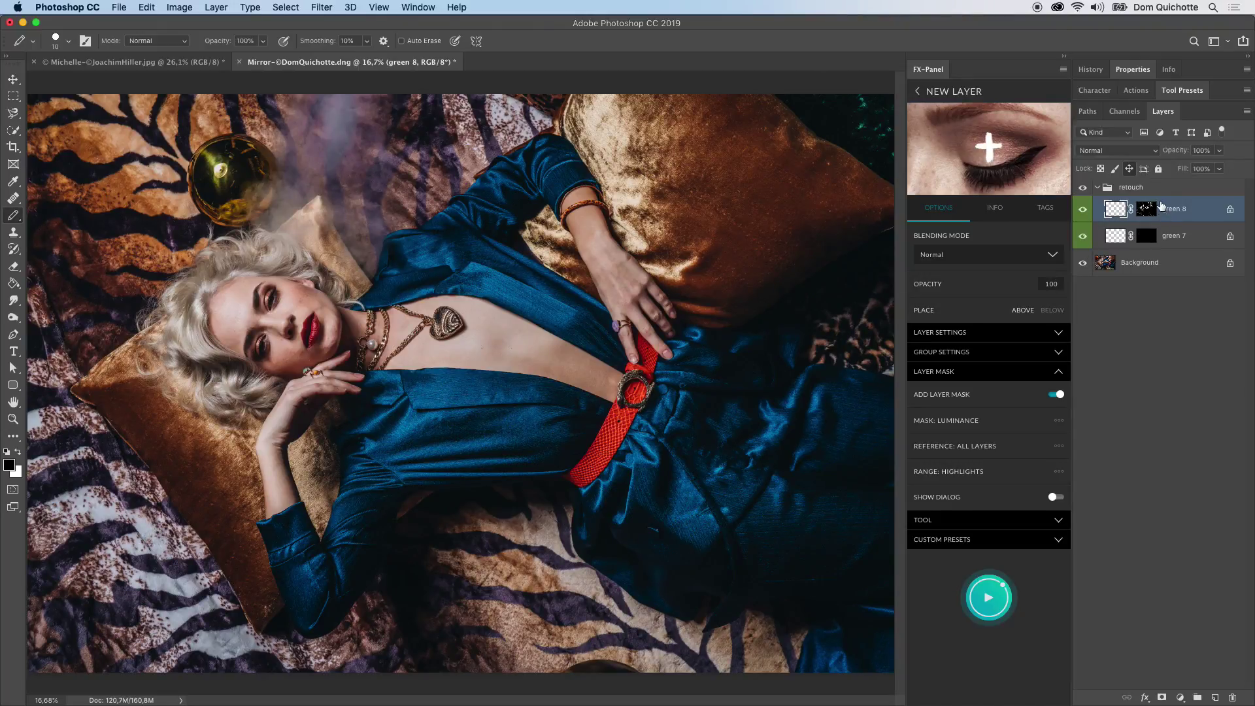
click(1165, 188)
key(BackSpace)
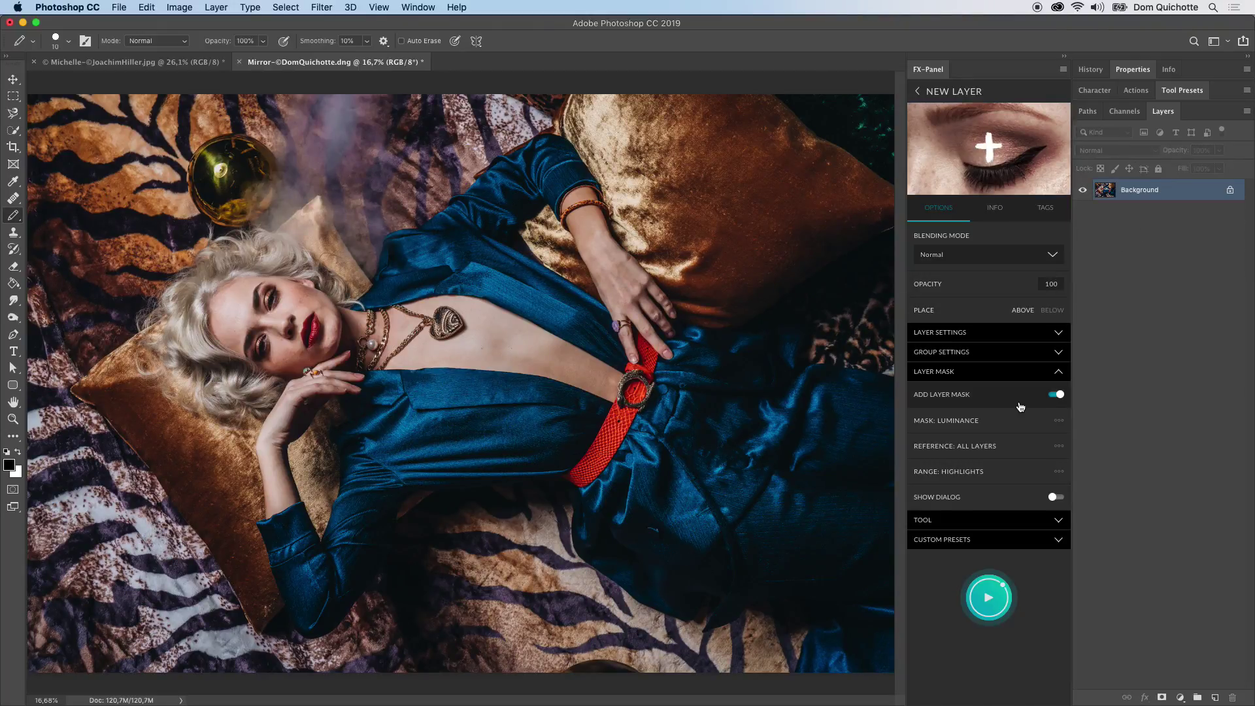
Turn on Select a Tool in the New Layer preset's tool settings.
click(981, 372)
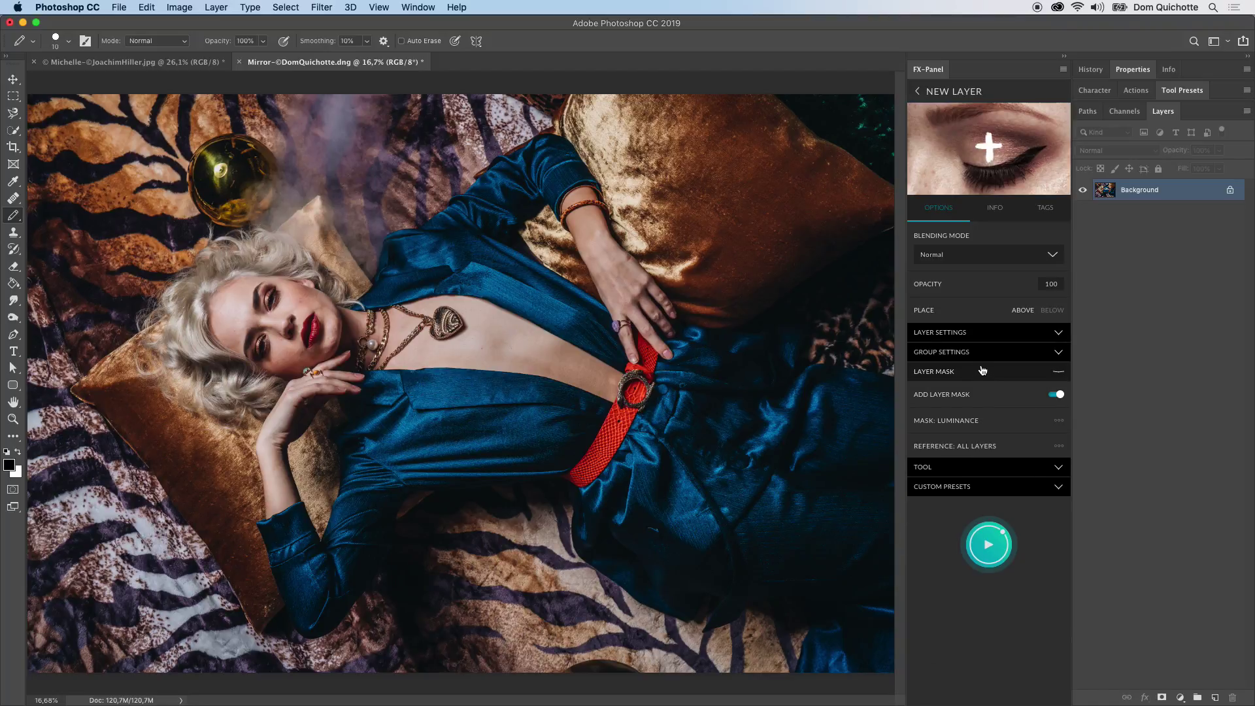
click(978, 392)
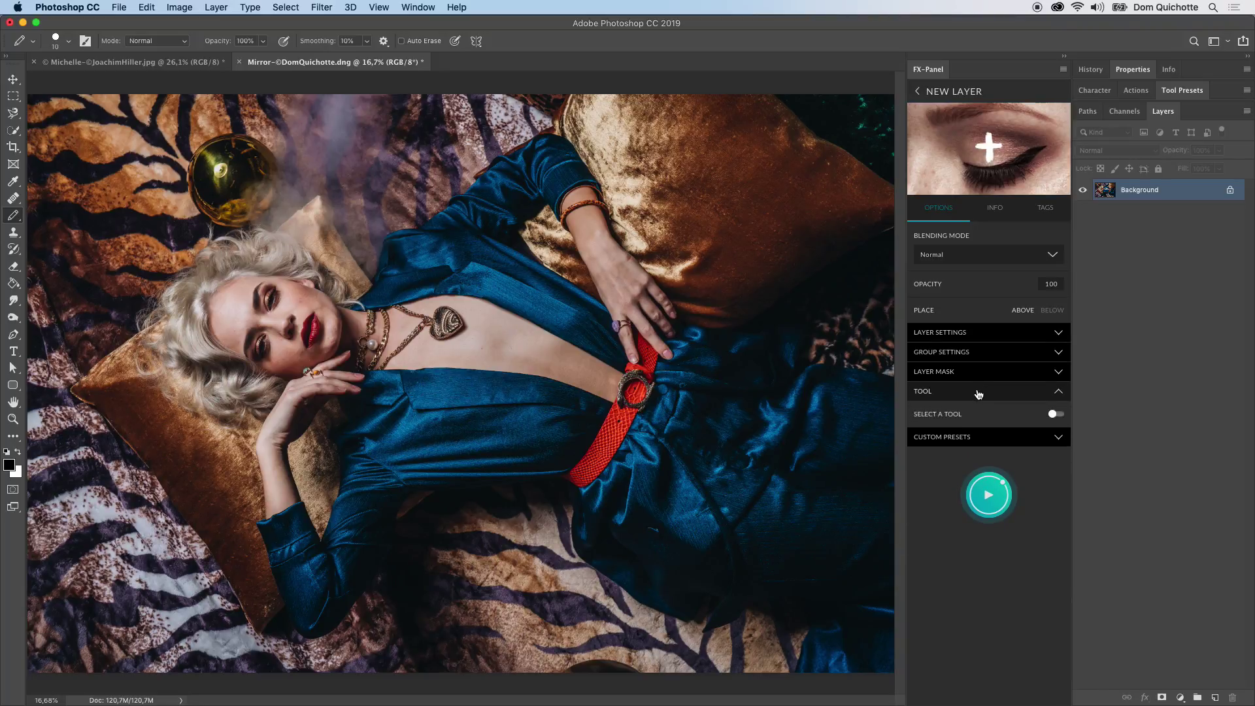
click(1005, 421)
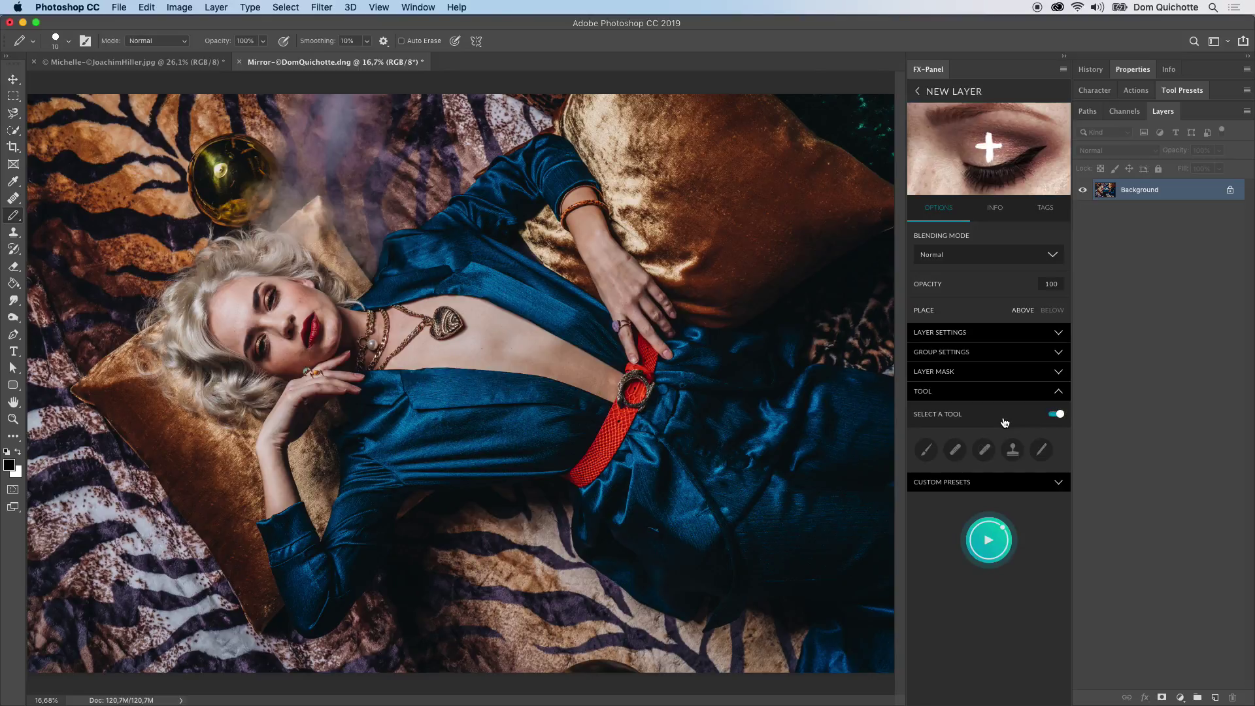
Try the Brush, Healing Brush and Clone Stamp tools for the preset, leaving the Clone Stamp at Current Setting.
click(926, 451)
click(955, 451)
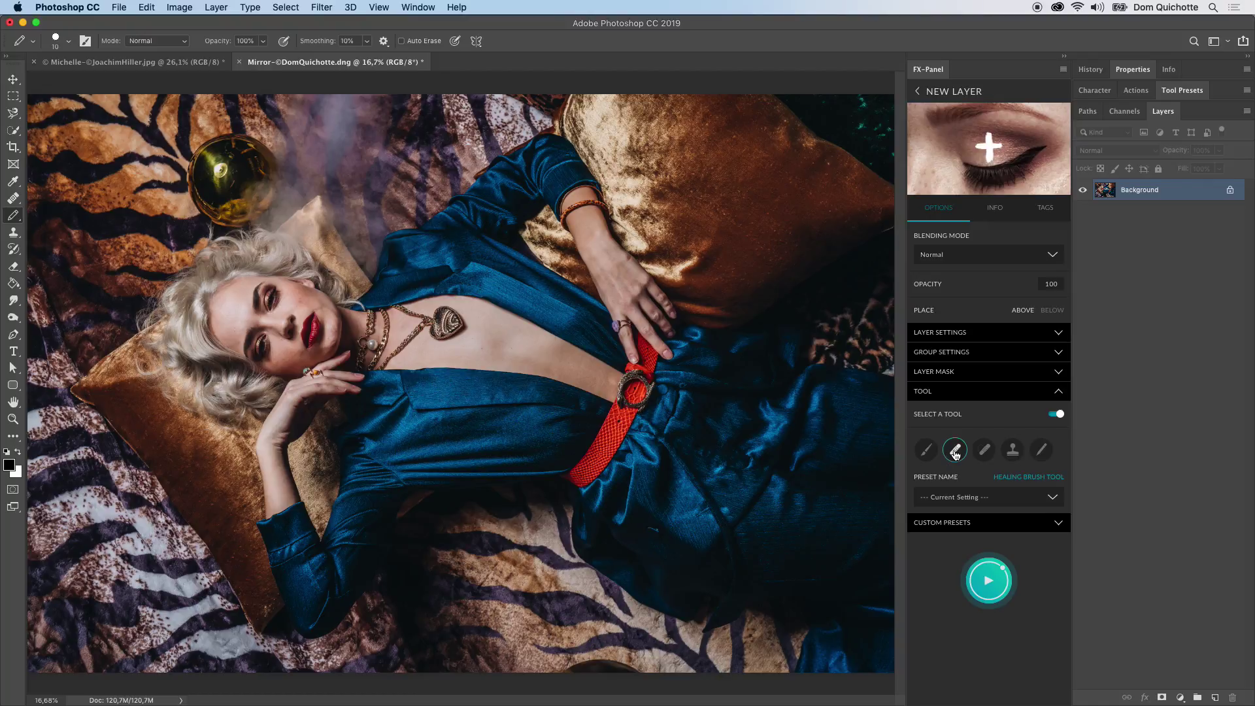
click(1013, 451)
click(978, 500)
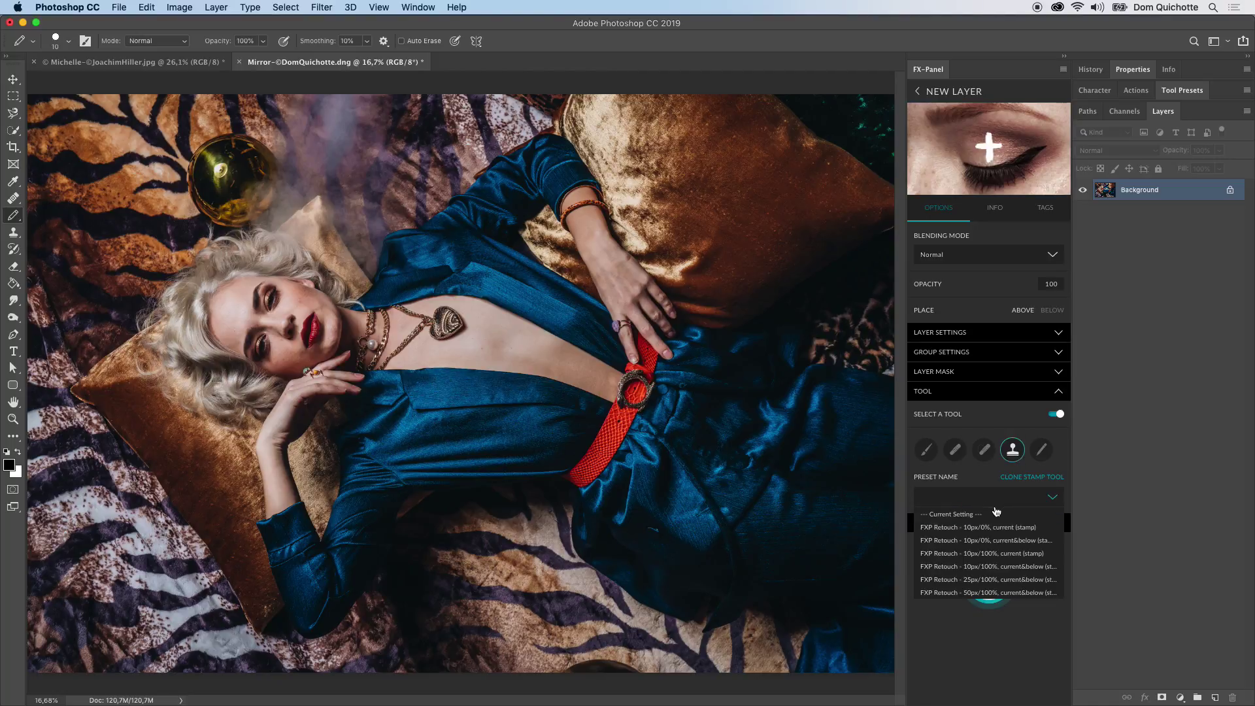
click(996, 513)
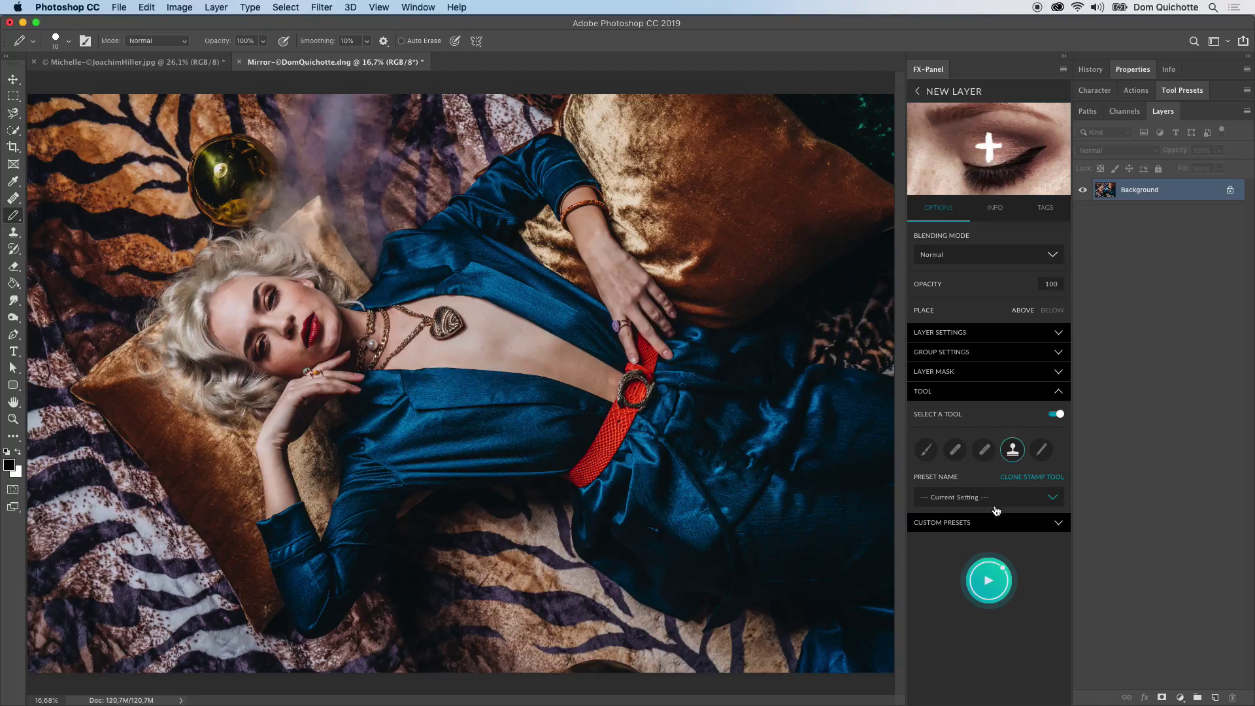
Assign the Brush tool to the preset with the tool preset FXP Retouch - black, 250px/0%.
click(925, 451)
click(980, 497)
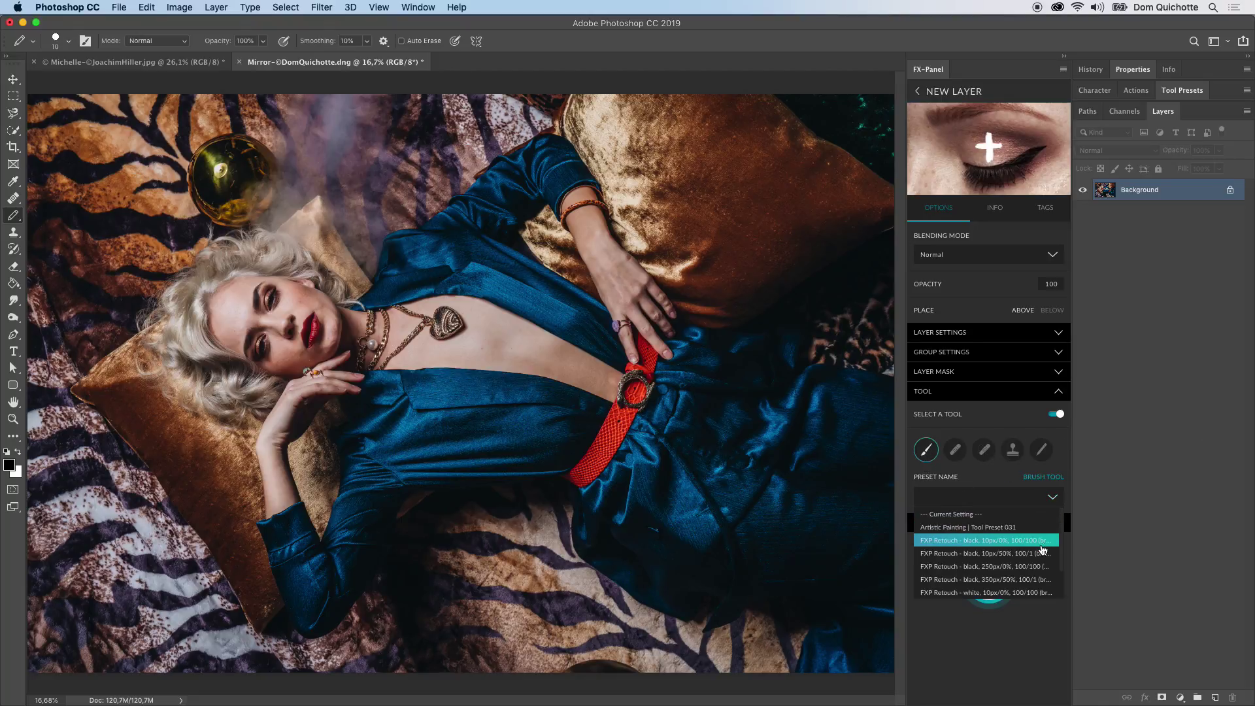
click(998, 567)
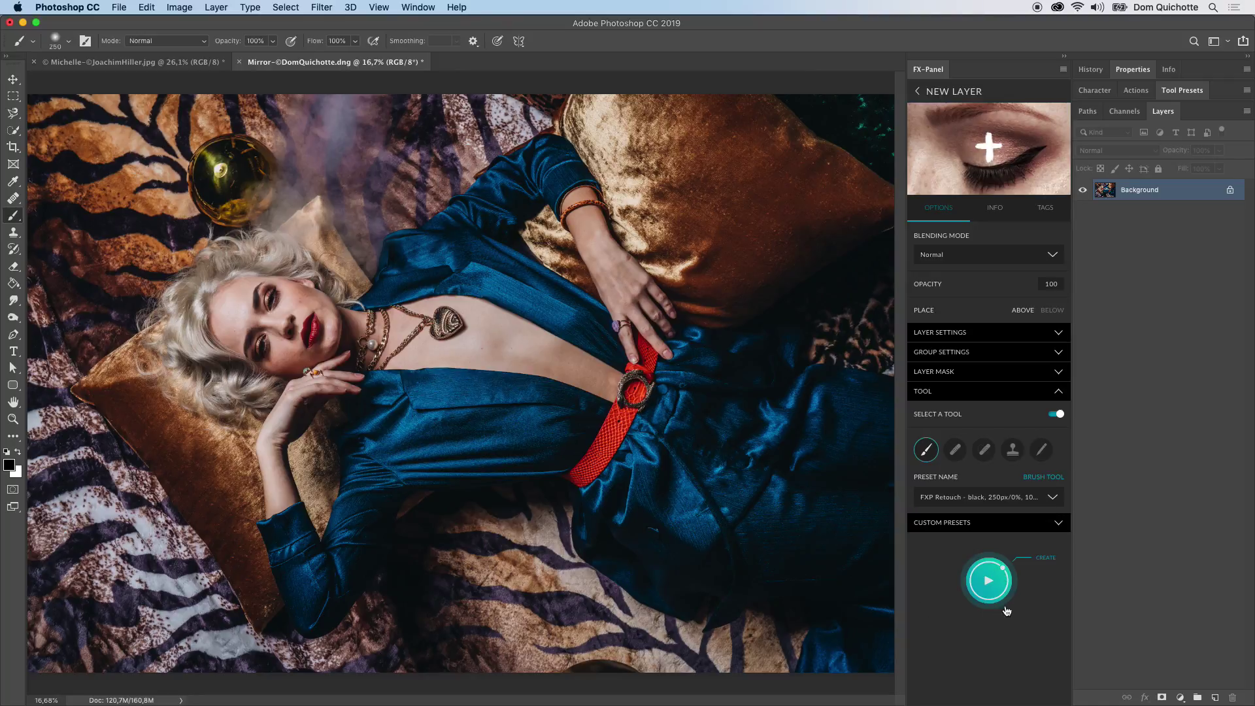
Turn off Add Layer Mask and create a preset layer with the assigned brush active.
click(985, 378)
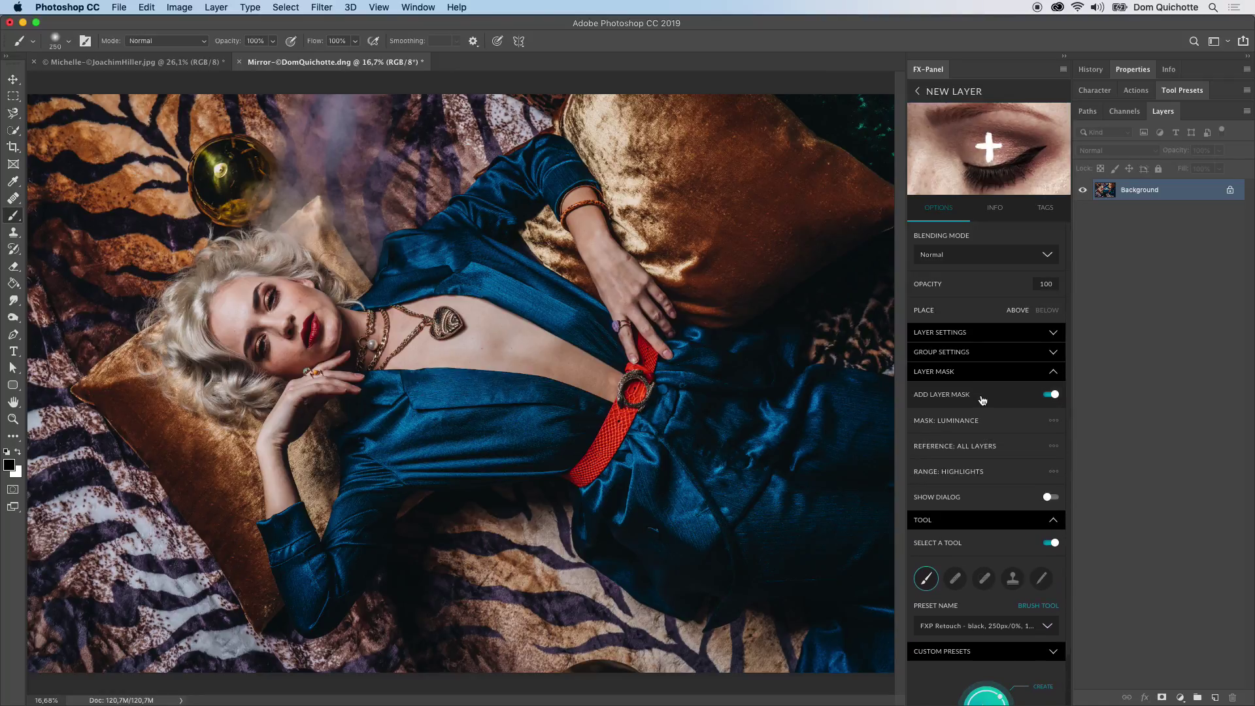
click(985, 380)
click(996, 589)
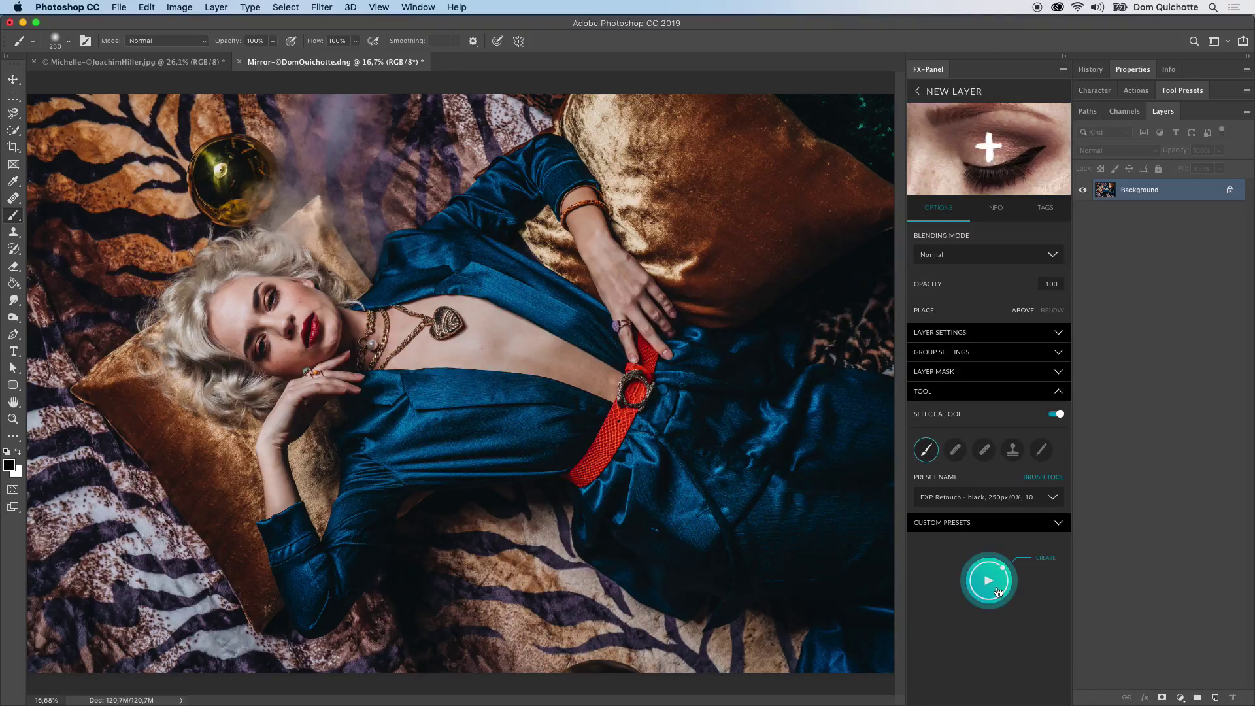
Paint loose black brush strokes across the woman on the new layer, and delete the retouch group.
mouse_move(576, 337)
mouse_down()
mouse_move(456, 398)
mouse_move(279, 281)
mouse_move(716, 475)
mouse_move(448, 396)
mouse_move(221, 261)
mouse_move(417, 227)
mouse_move(130, 289)
mouse_move(297, 327)
mouse_move(605, 226)
mouse_move(773, 453)
mouse_move(628, 386)
mouse_move(515, 424)
mouse_move(485, 350)
mouse_move(522, 329)
mouse_up()
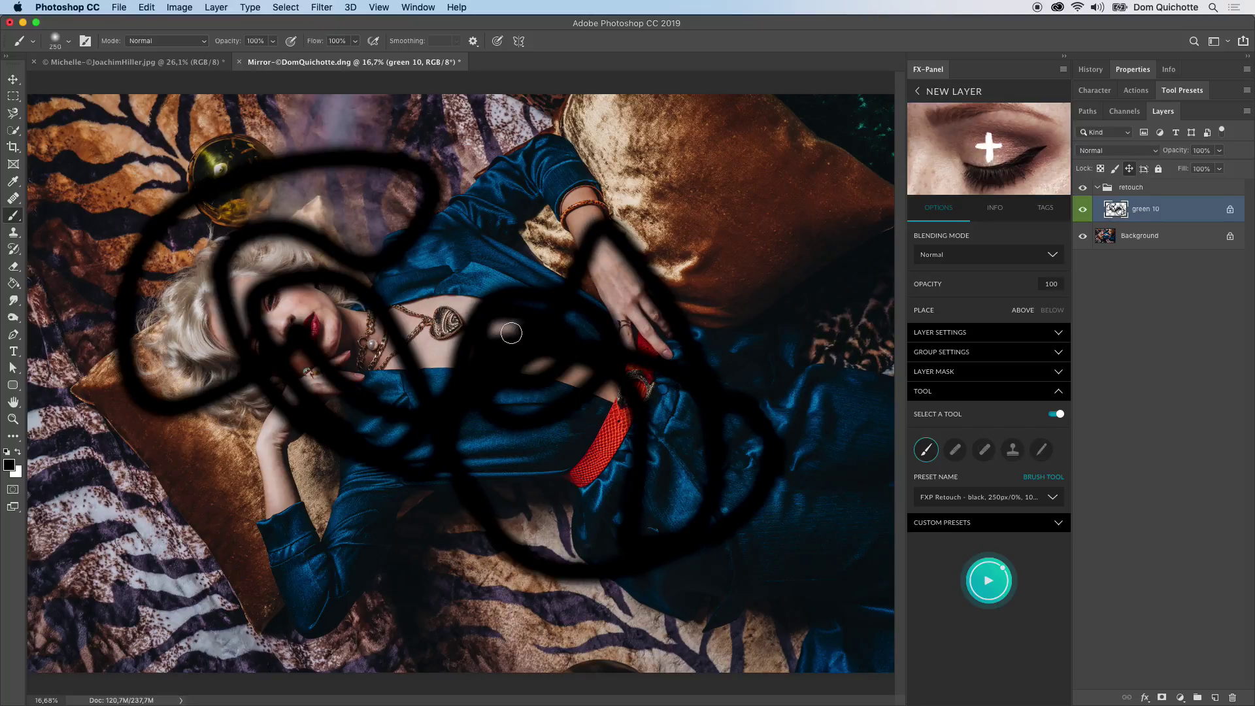
click(1180, 188)
key(Delete)
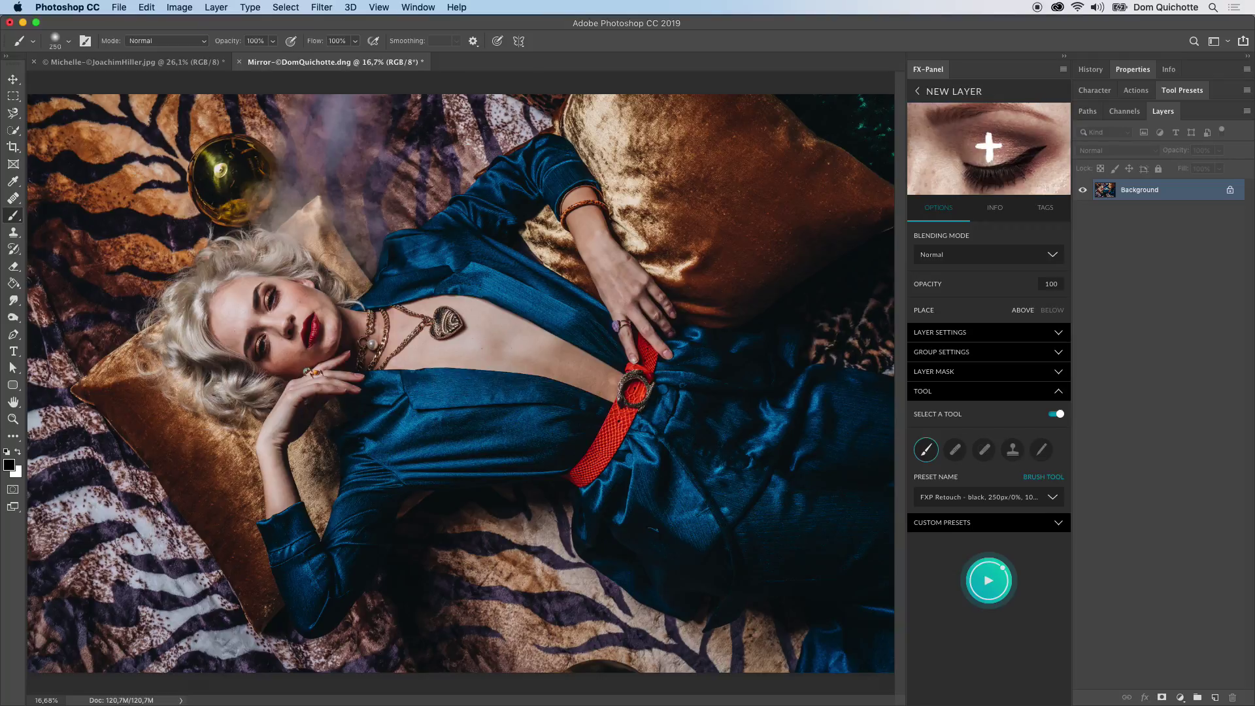
Load the custom preset Retouch - Healing, 10px/0% and show its tool settings.
click(1054, 391)
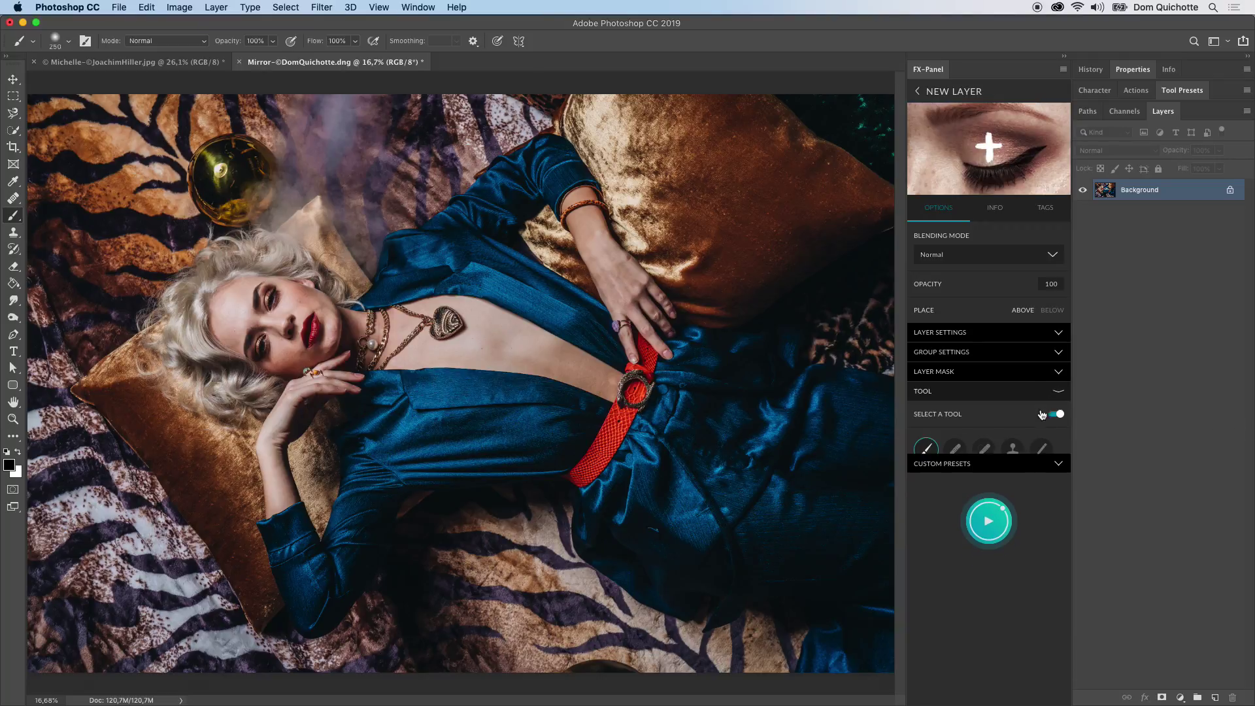
click(1040, 417)
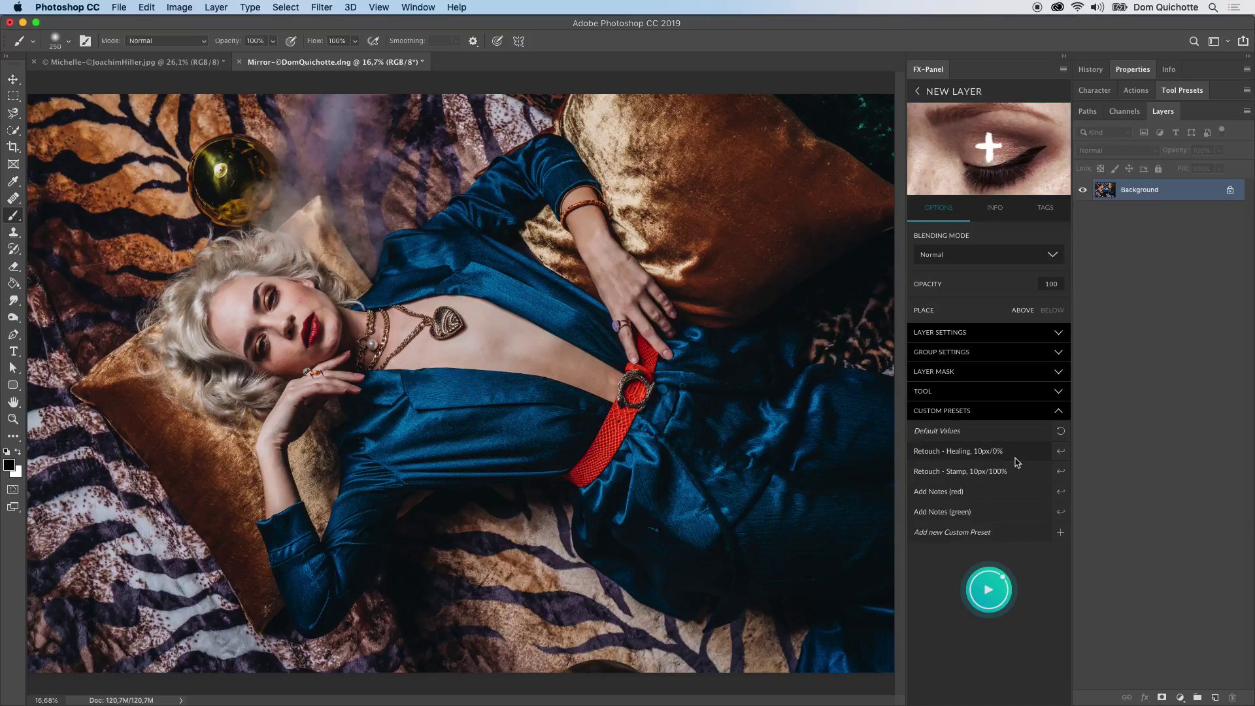
click(1061, 454)
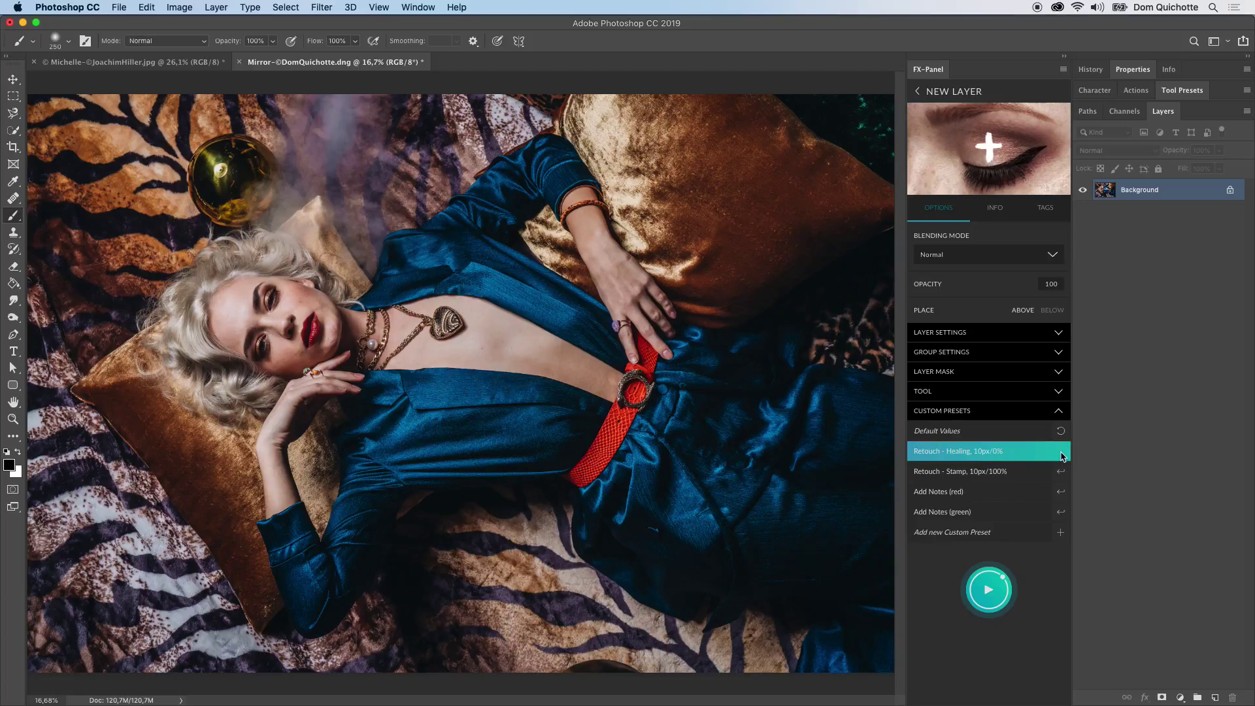
click(1013, 400)
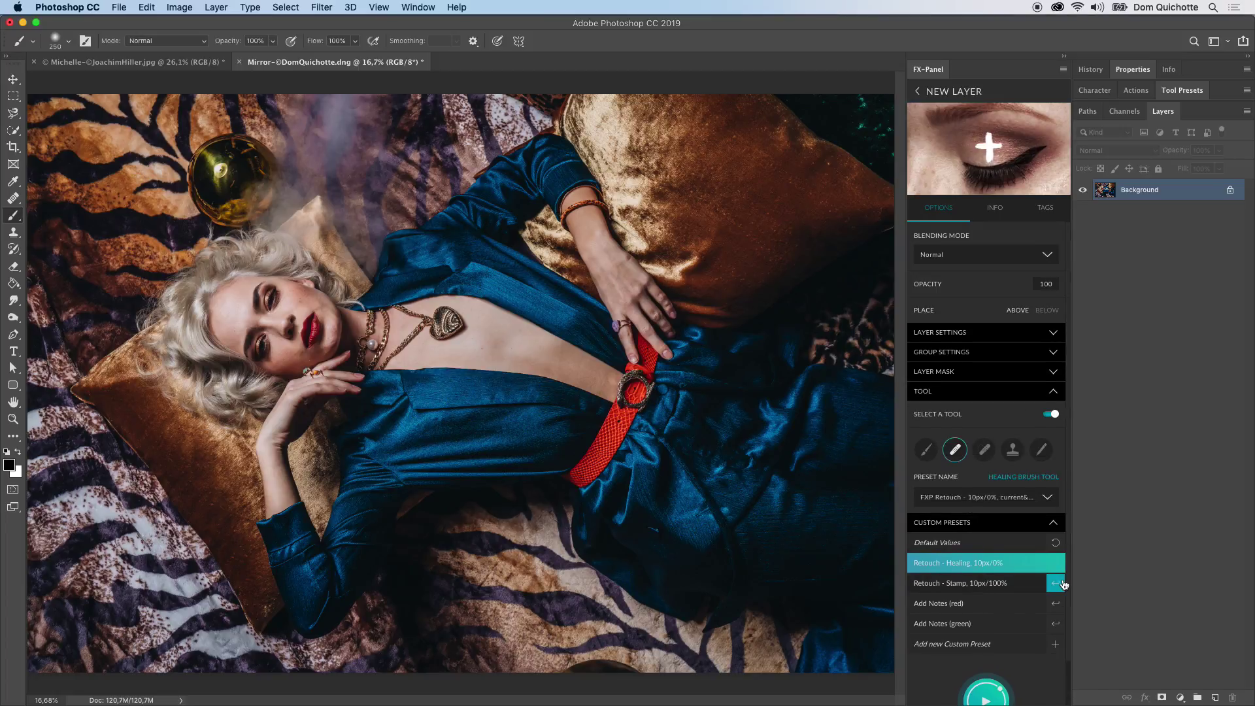
Try switching between the custom presets Retouch - Stamp, 10px/100%, Add Notes (red) and Retouch - Healing, 10px/0%.
scroll(1059, 579, down, 1)
click(1062, 580)
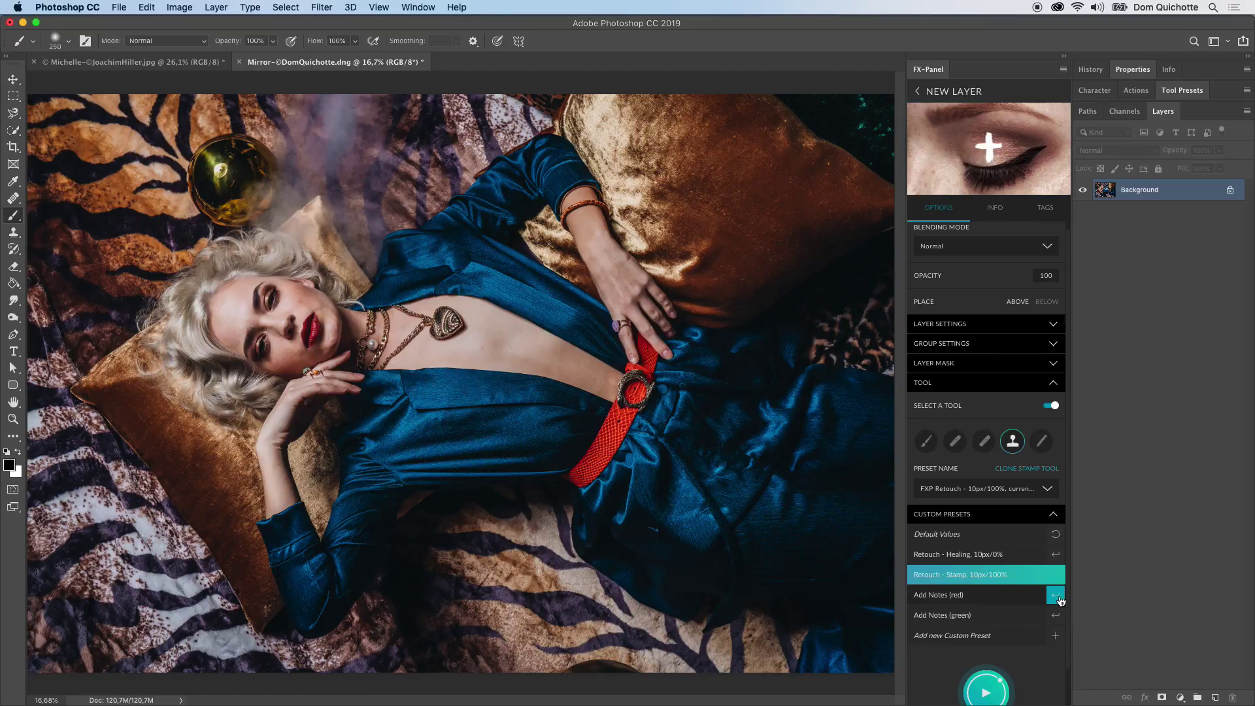
click(1059, 596)
click(1055, 574)
click(1053, 556)
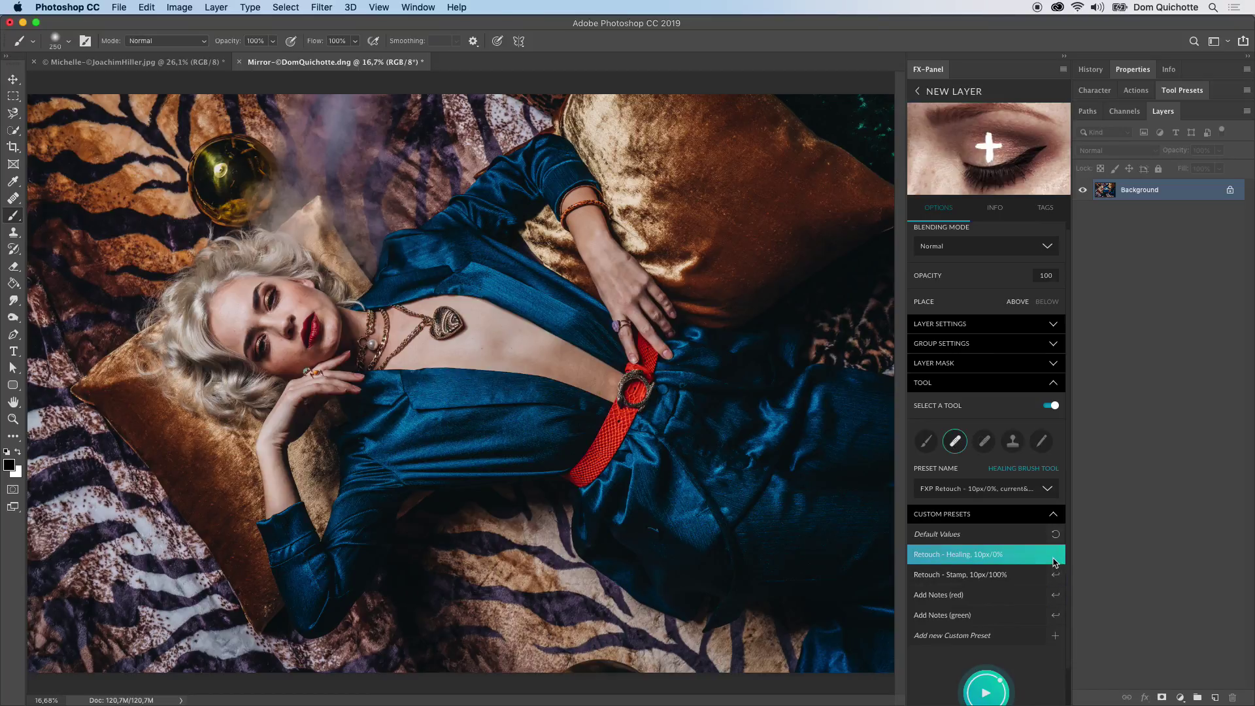
click(1056, 577)
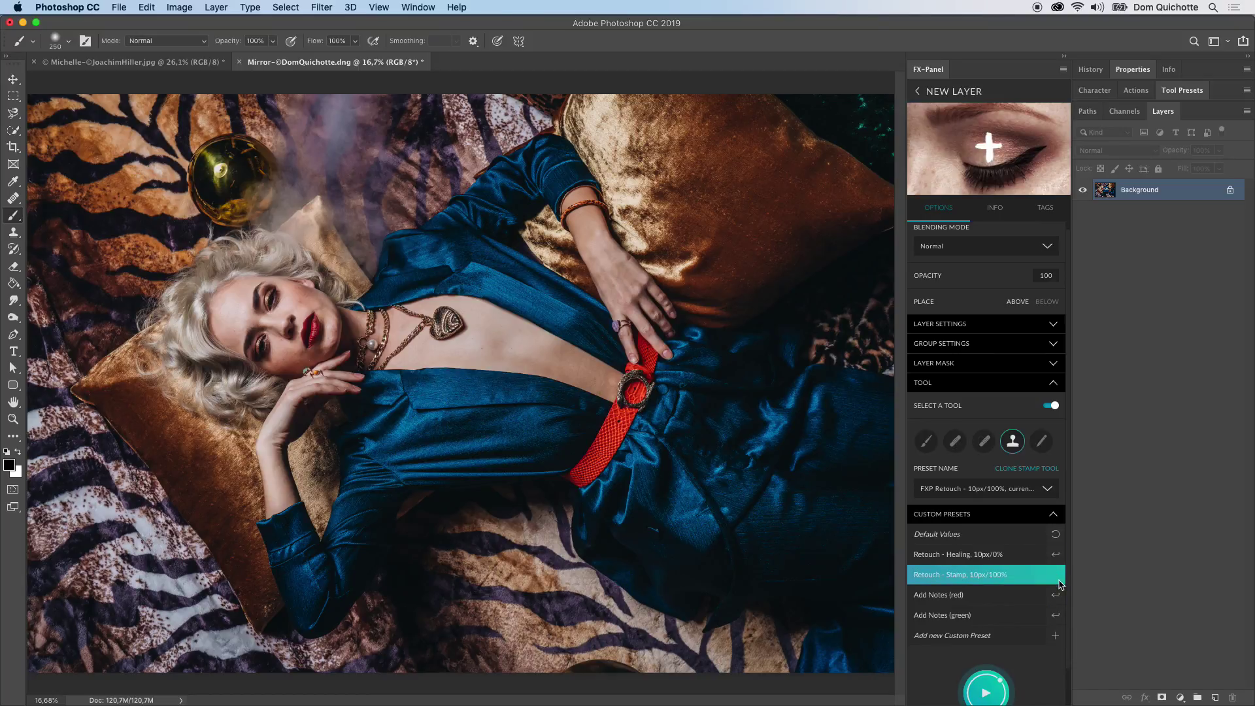
Load the custom preset Retouch - Healing, 10px/0% again and create its retouching layer.
click(1057, 554)
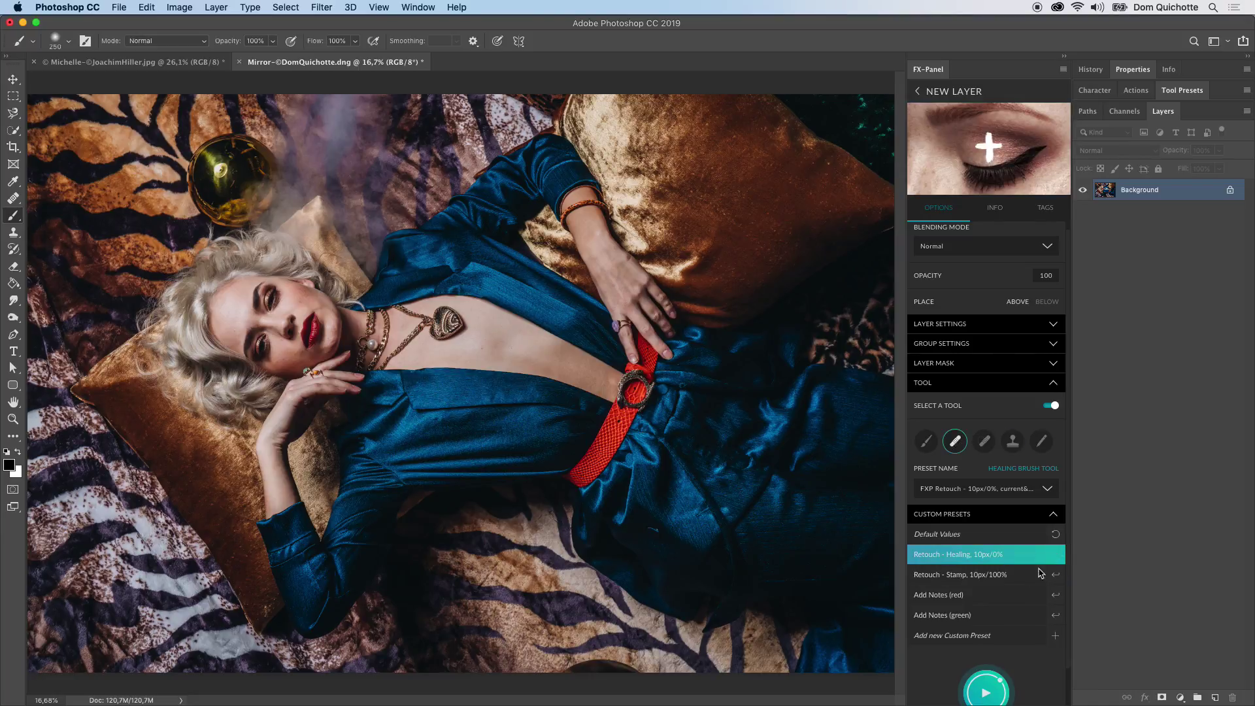
click(980, 690)
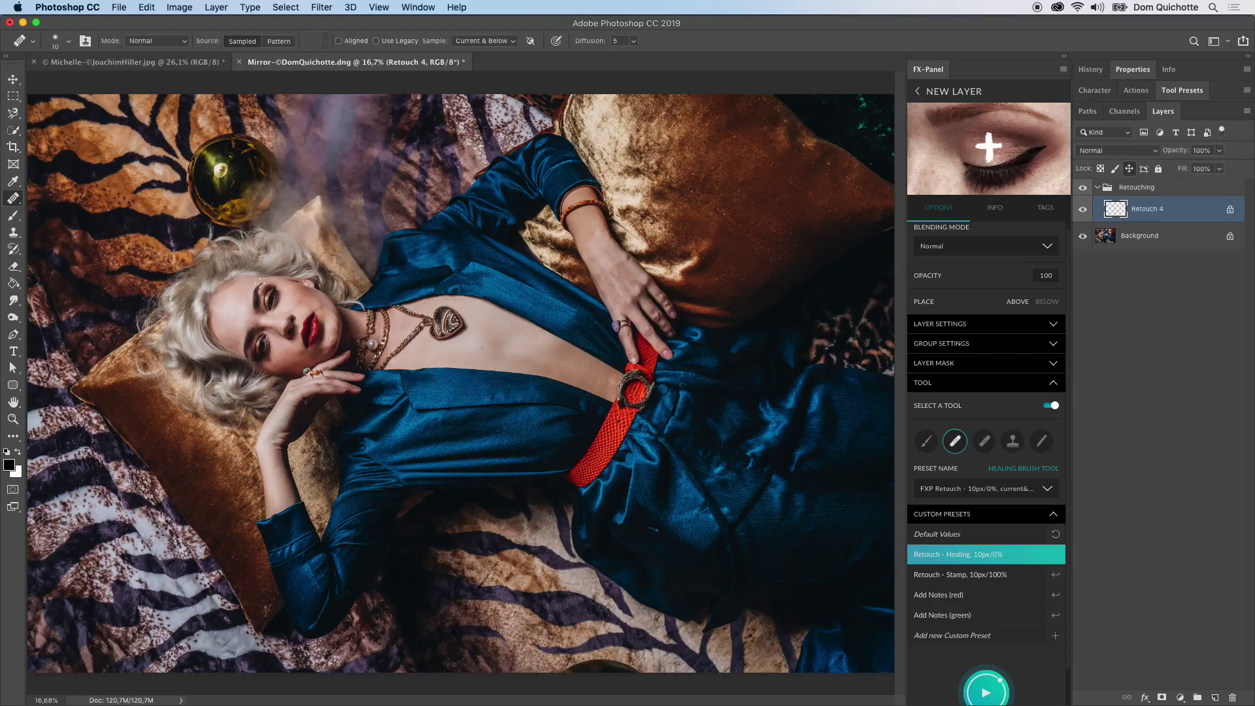
Heal the blemishes on the woman's upper cheek with the Healing Brush, sampling clean skin beside each spot.
drag(303, 329, 383, 331)
drag(293, 213, 307, 213)
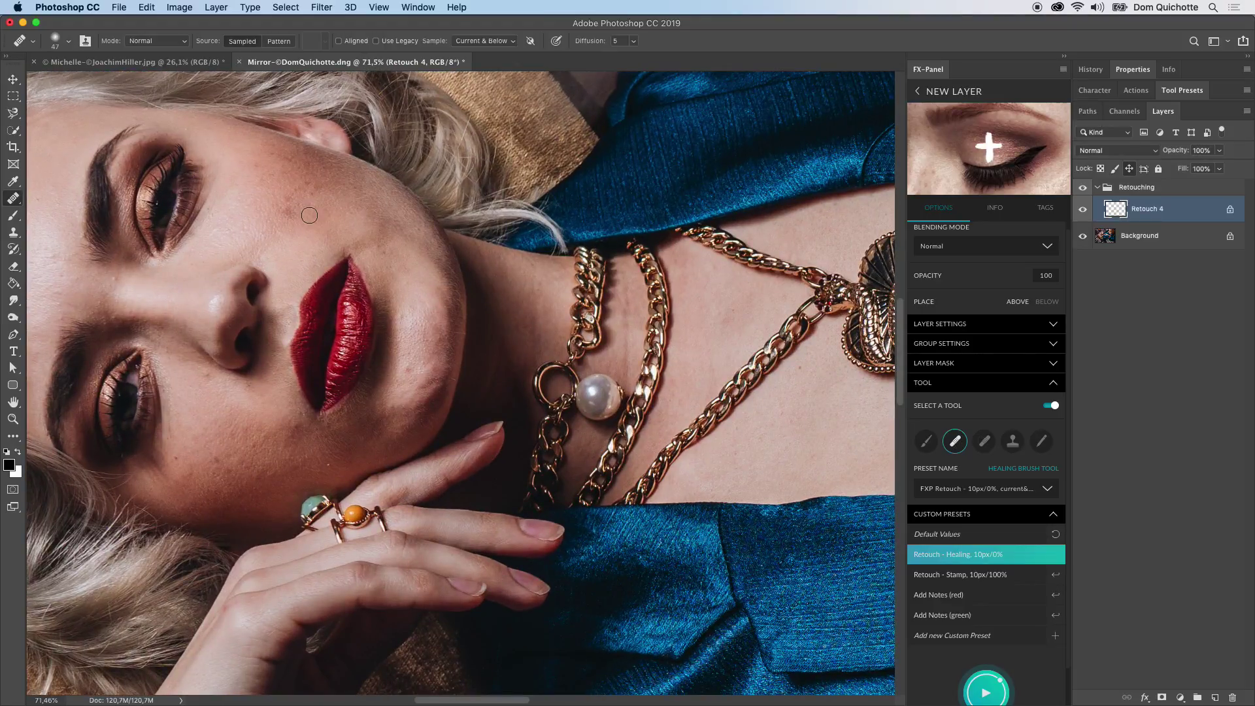
alt+click(308, 192)
click(311, 192)
alt+click(319, 202)
click(313, 195)
alt+click(325, 211)
click(311, 210)
alt+click(312, 222)
click(292, 219)
scroll(477, 160, down, 1)
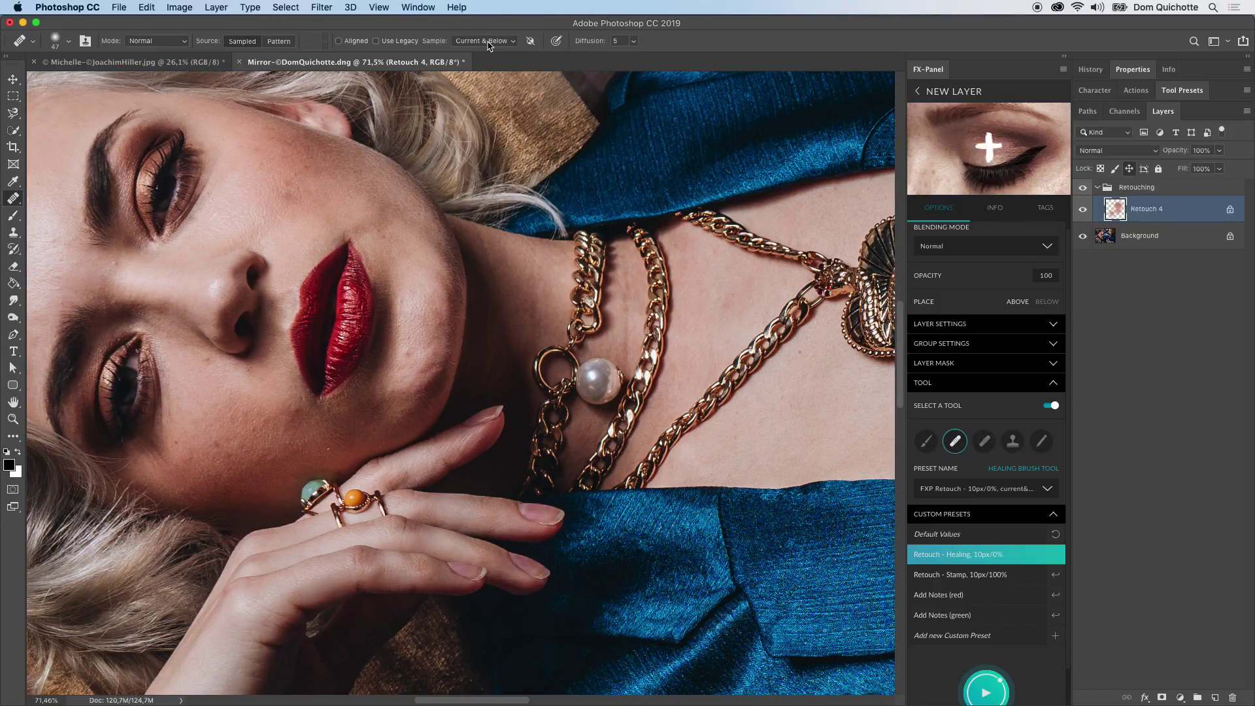
Create Notes layers from the Add Notes (red) and Add Notes (green) custom presets, and mark areas such as face, golden ball and belt.
click(1053, 594)
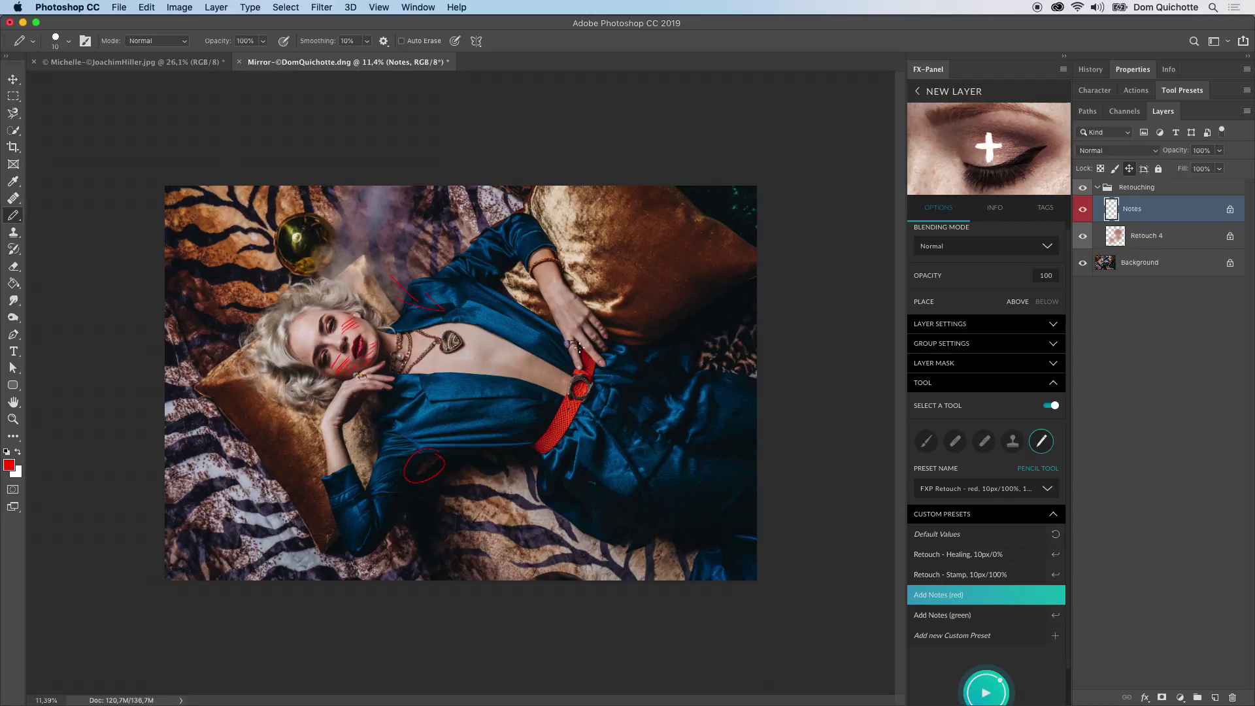
click(1054, 615)
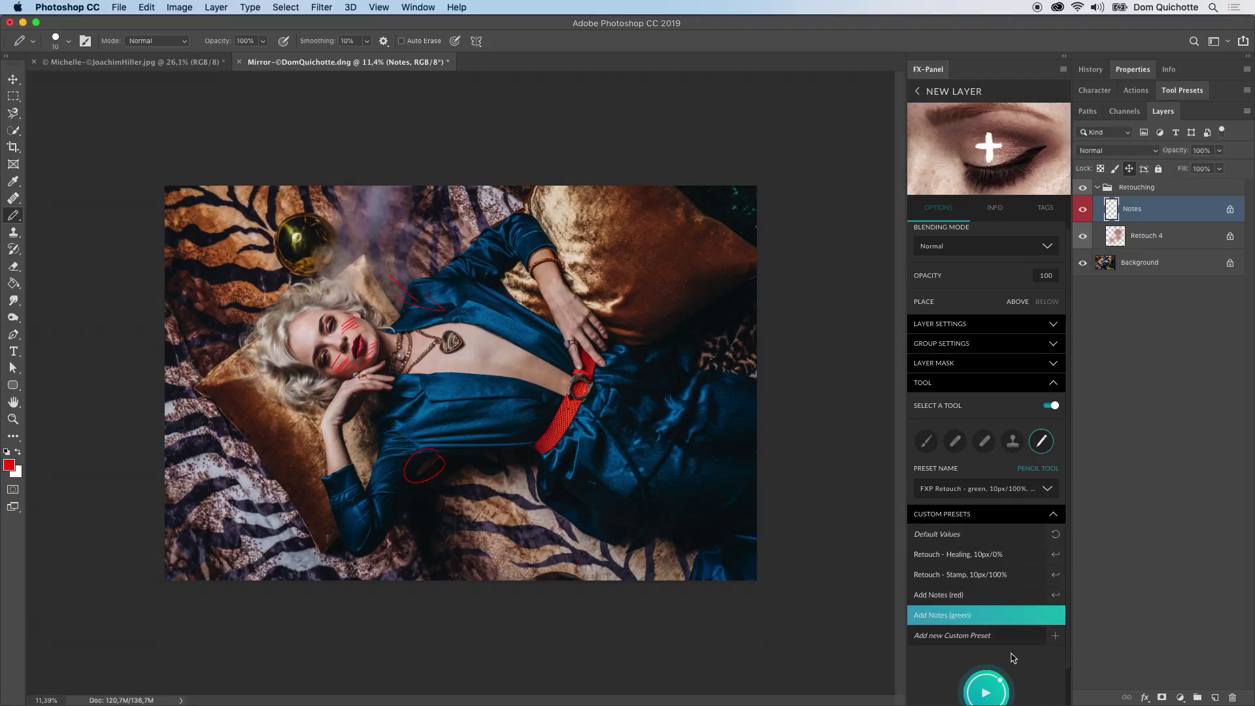
click(987, 686)
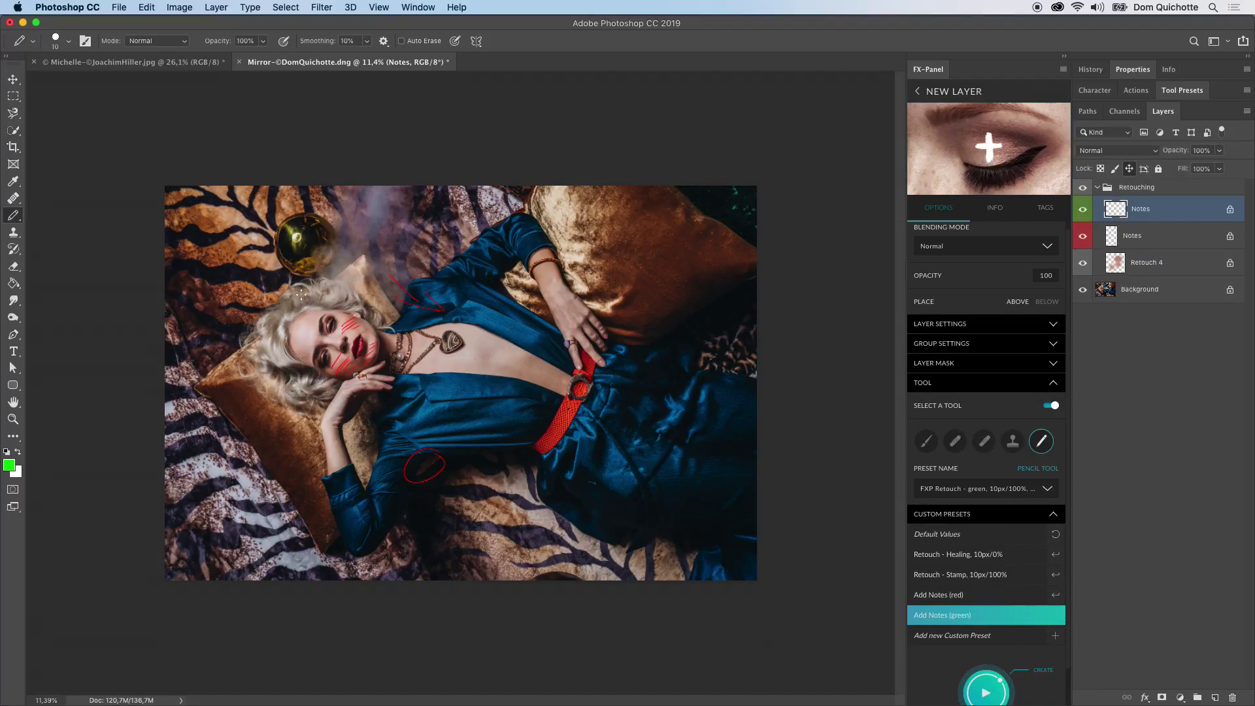
mouse_move(320, 218)
mouse_down()
mouse_move(283, 269)
mouse_move(317, 251)
mouse_move(575, 251)
mouse_up()
drag(528, 451, 618, 361)
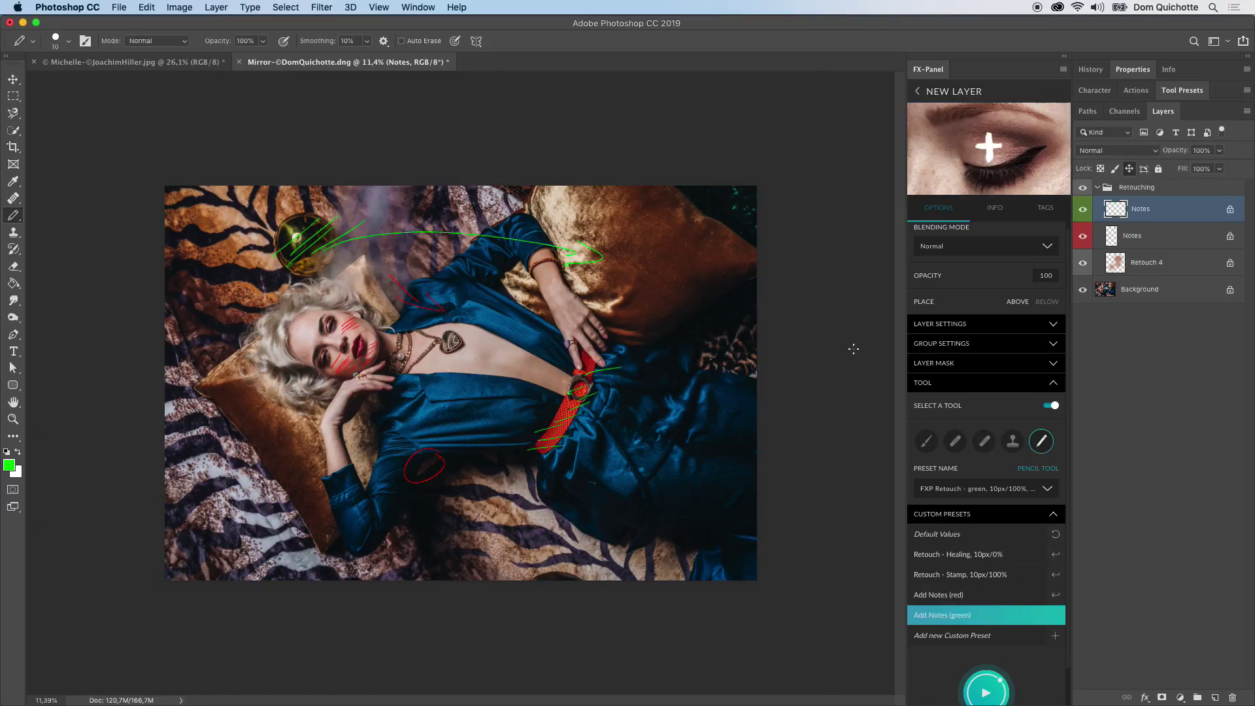
Add a custom preset named Test and update it with the layer placement set to Below.
click(1054, 636)
double_click(959, 636)
text(Test)
key(Return)
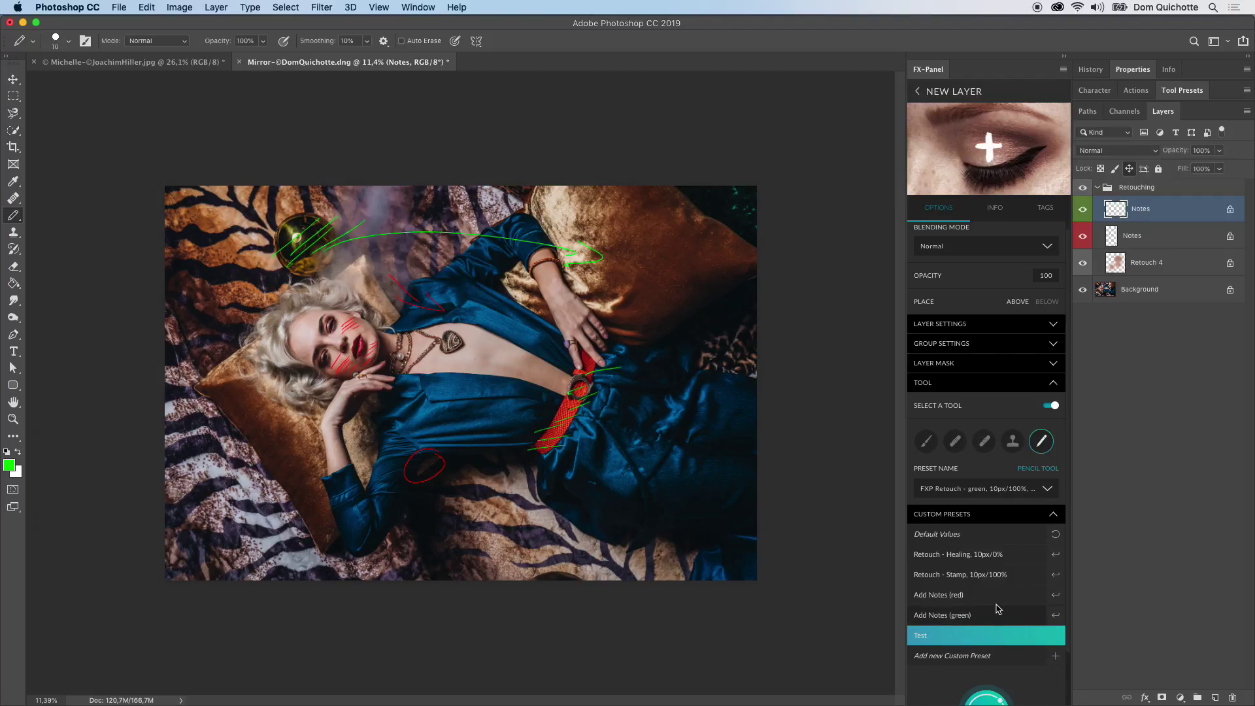
click(1054, 311)
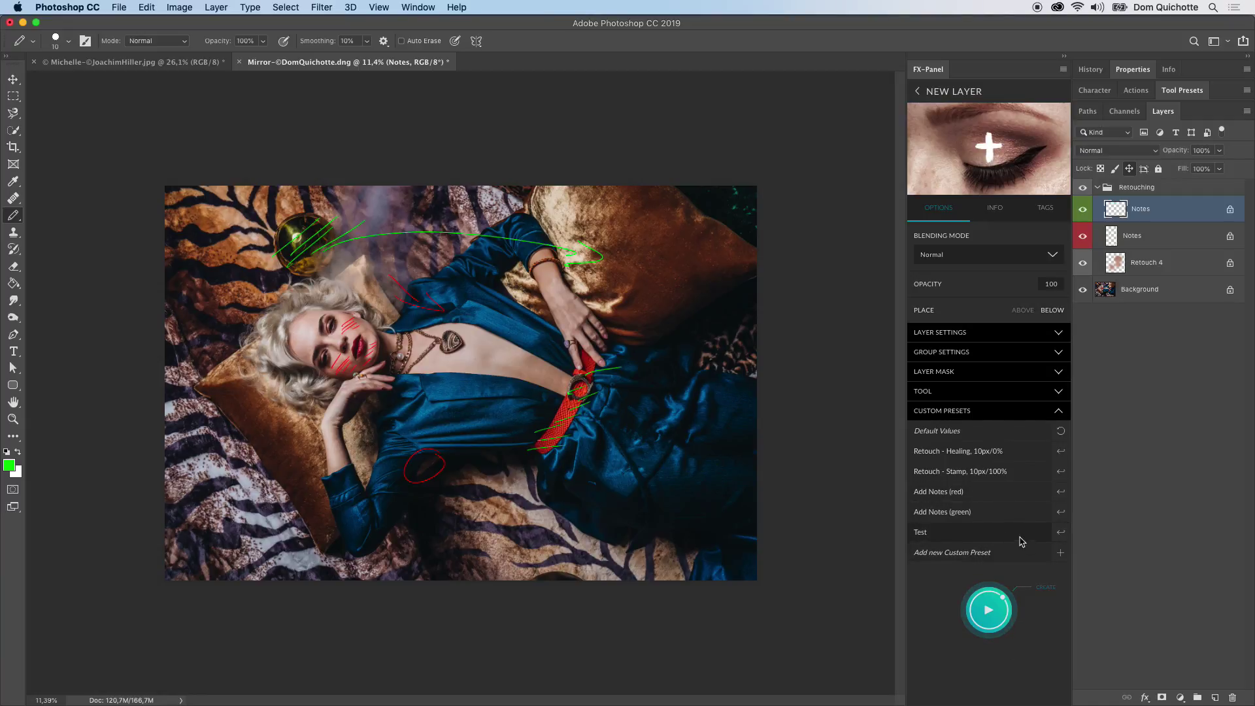
click(1065, 539)
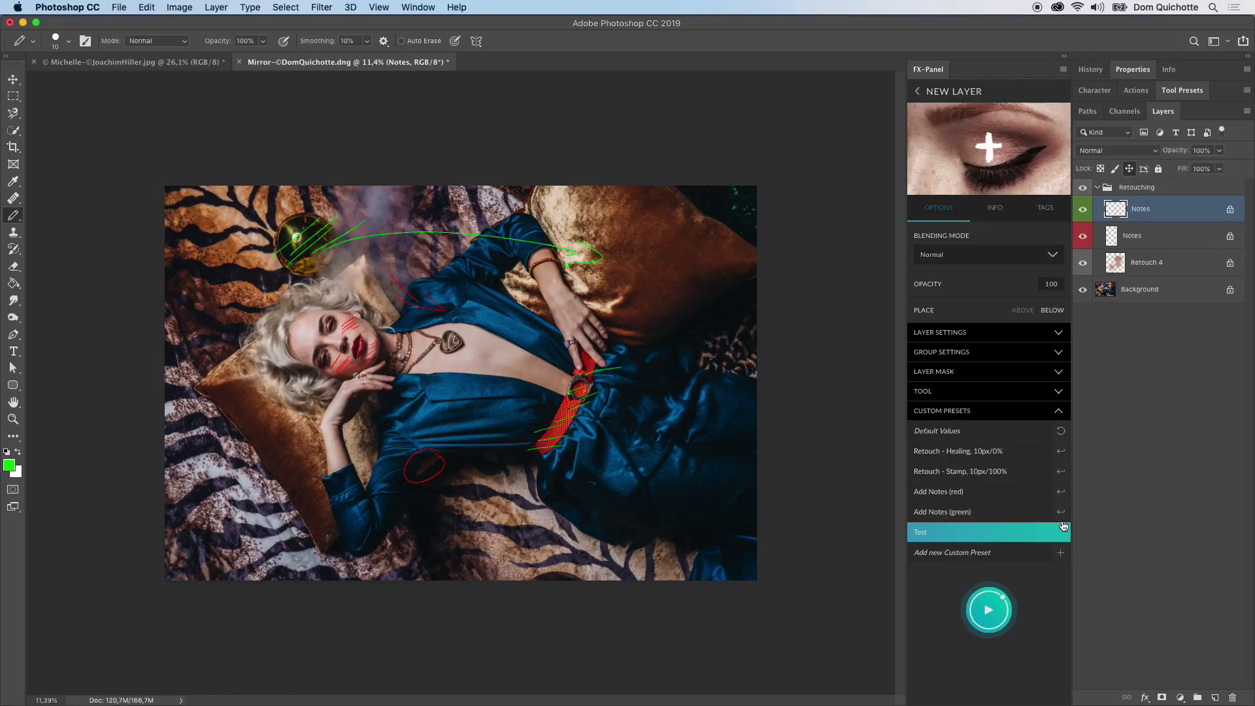
Load the custom preset Add Notes (green) and remove the custom preset Test.
click(1061, 514)
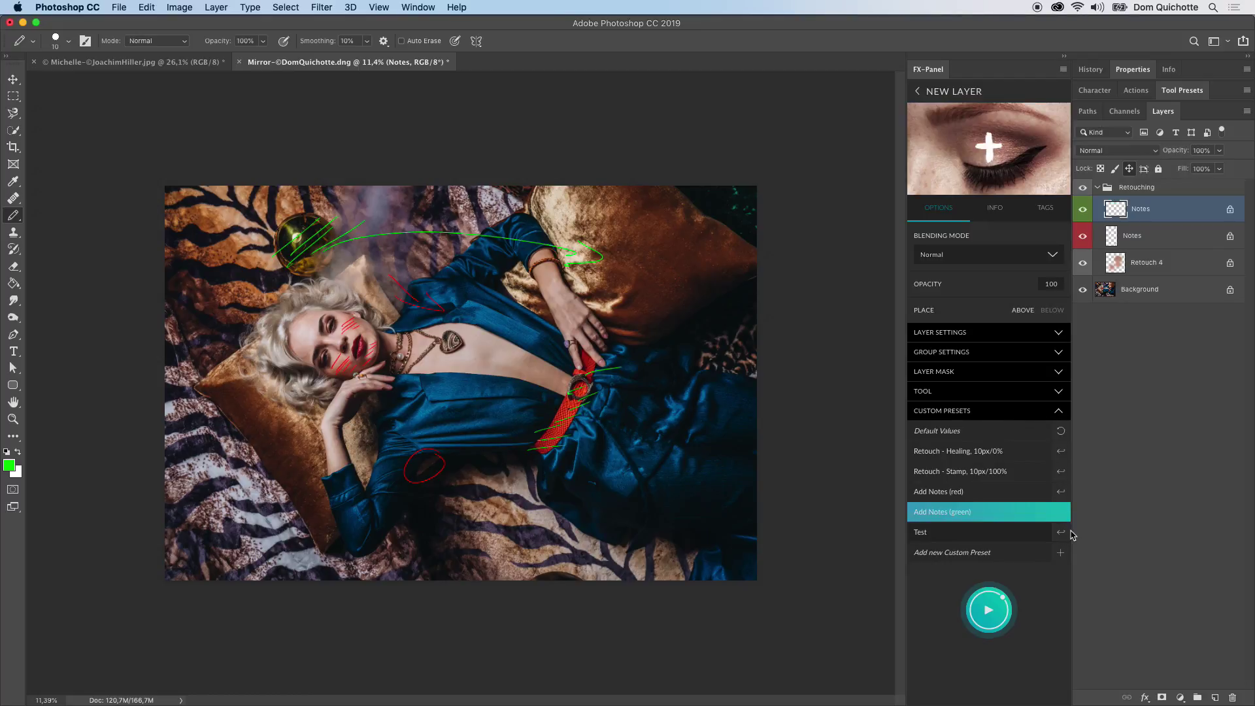
click(1062, 534)
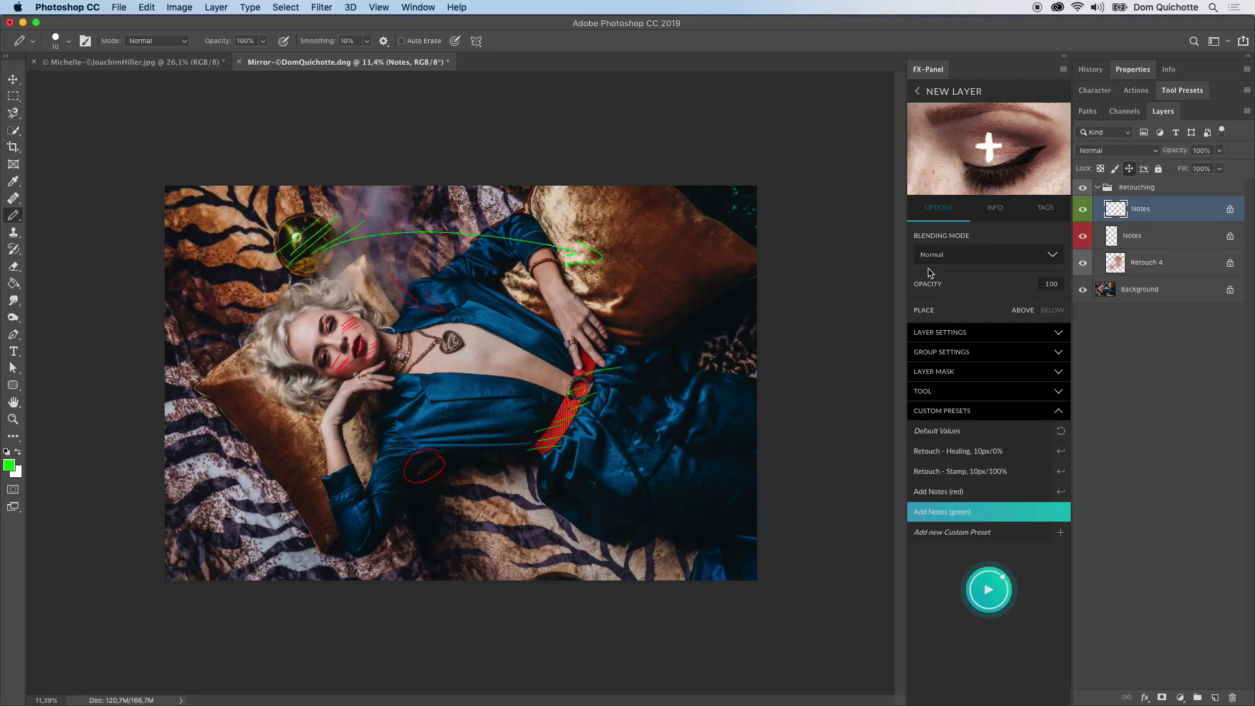
Open the List View options in FX-Panel's main settings, try the Show Custom Preset switch, and return to the Retouching list.
click(923, 92)
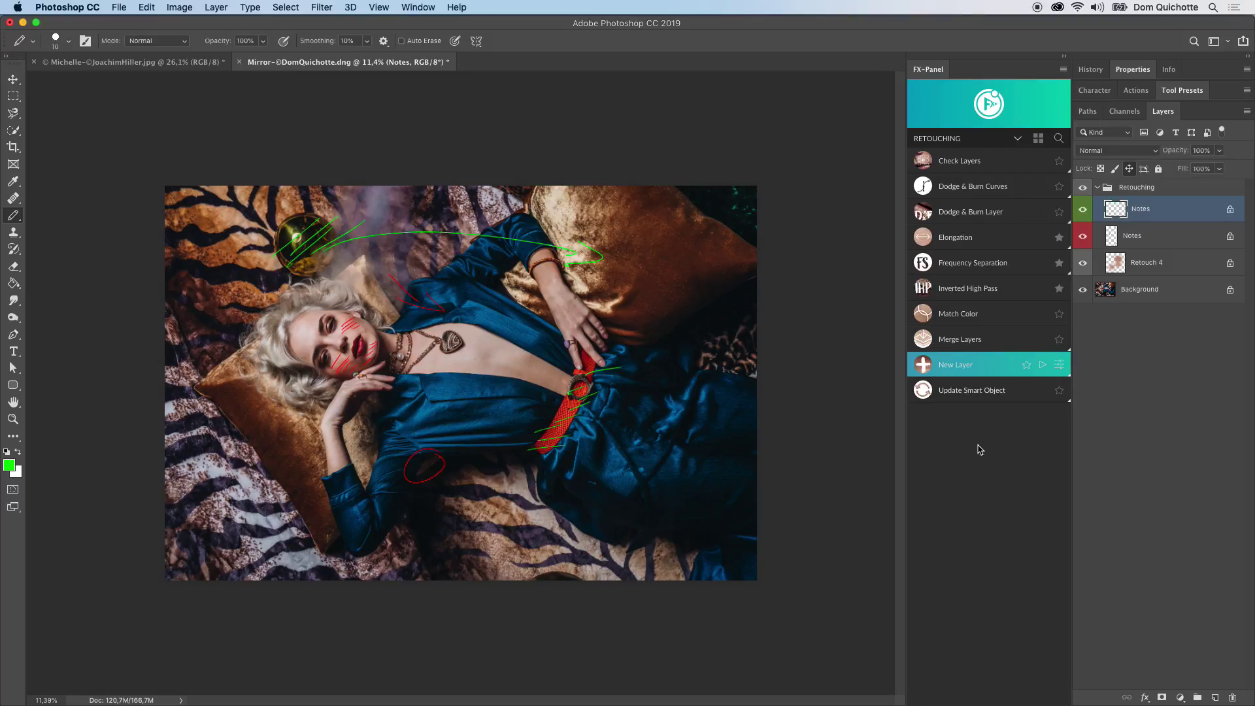
click(988, 104)
click(1010, 448)
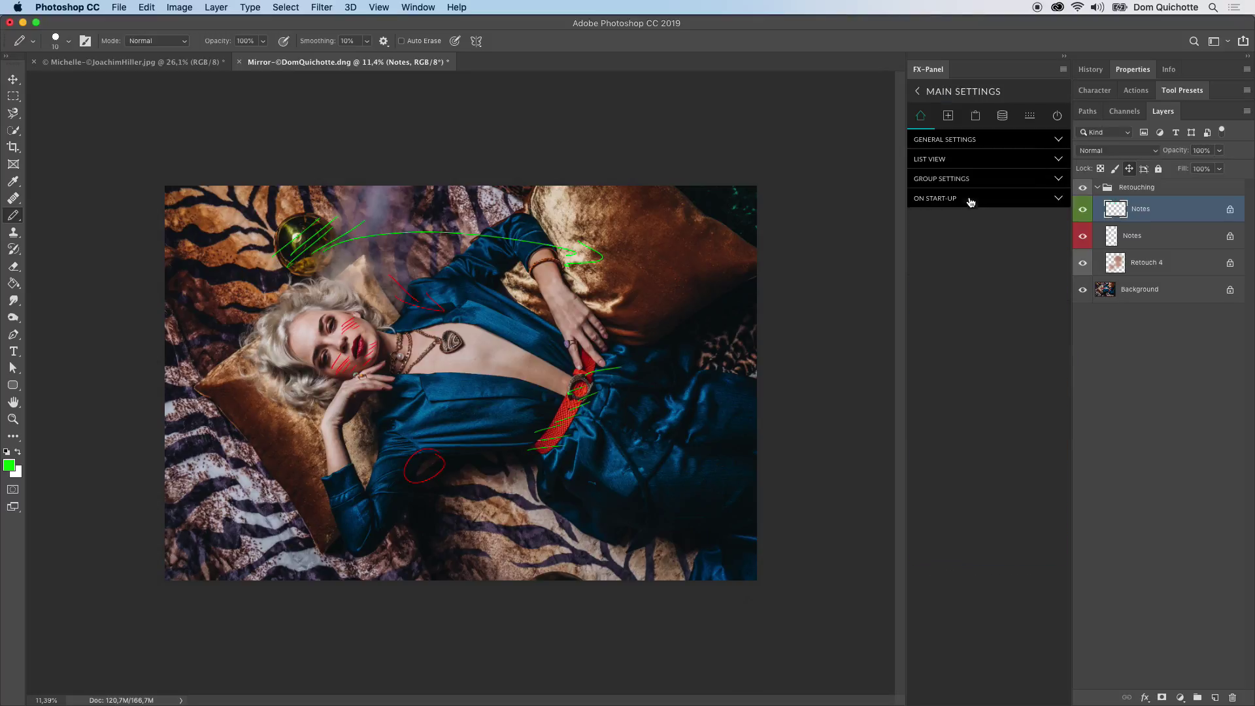
click(956, 162)
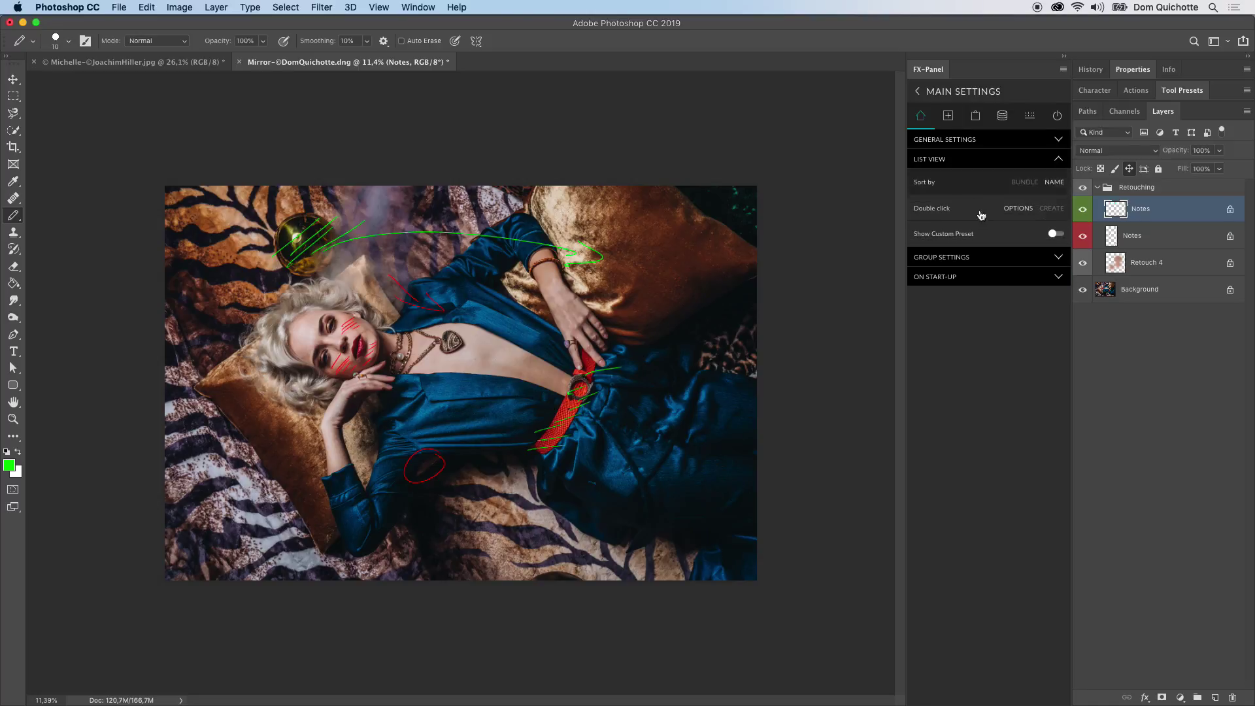
click(970, 239)
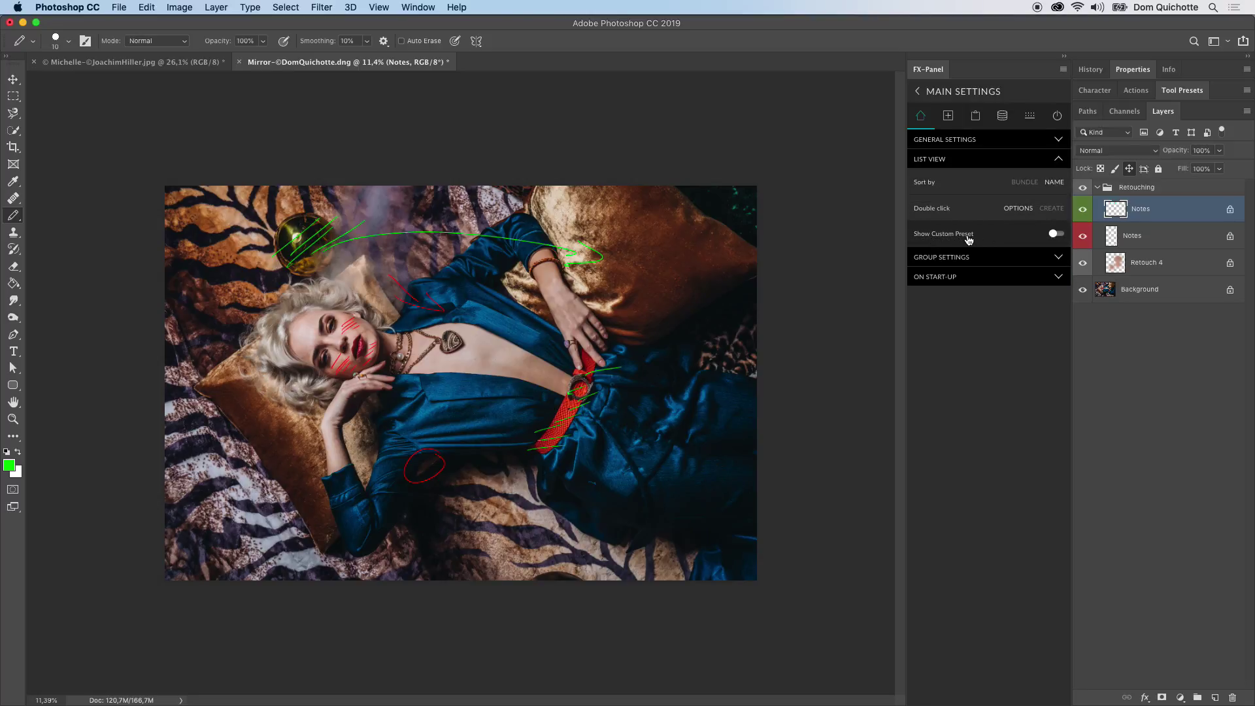
click(1001, 243)
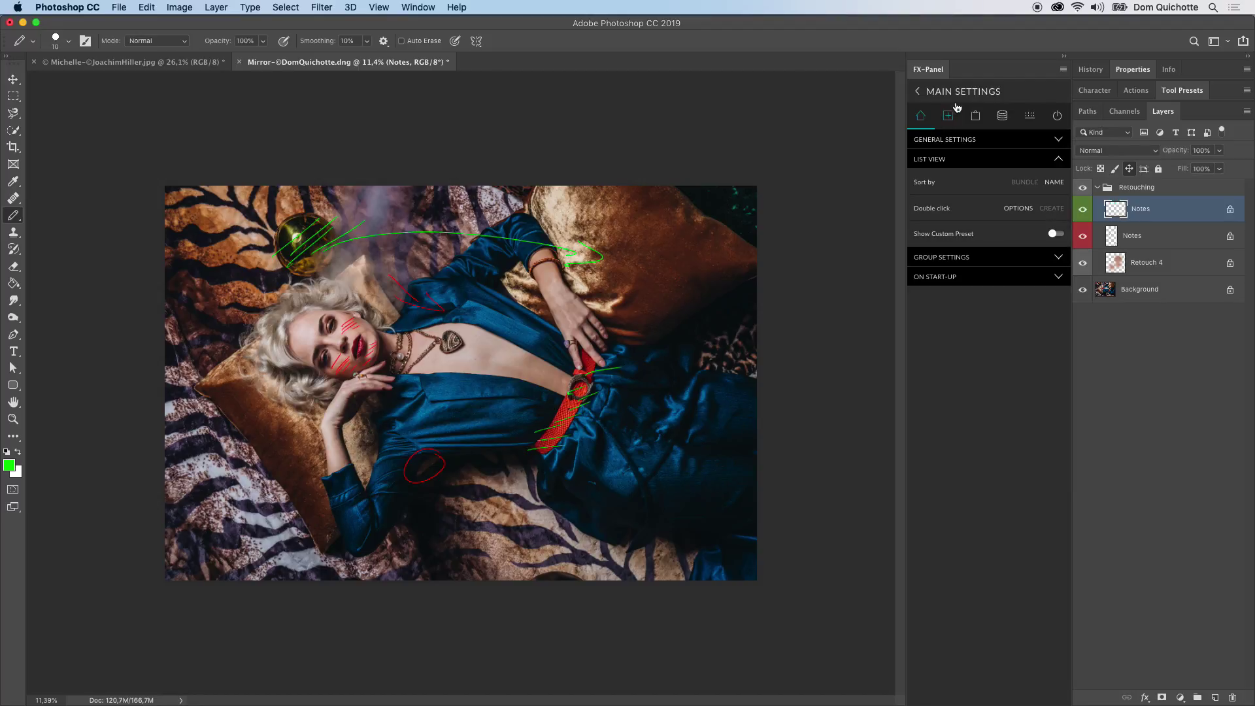
click(973, 93)
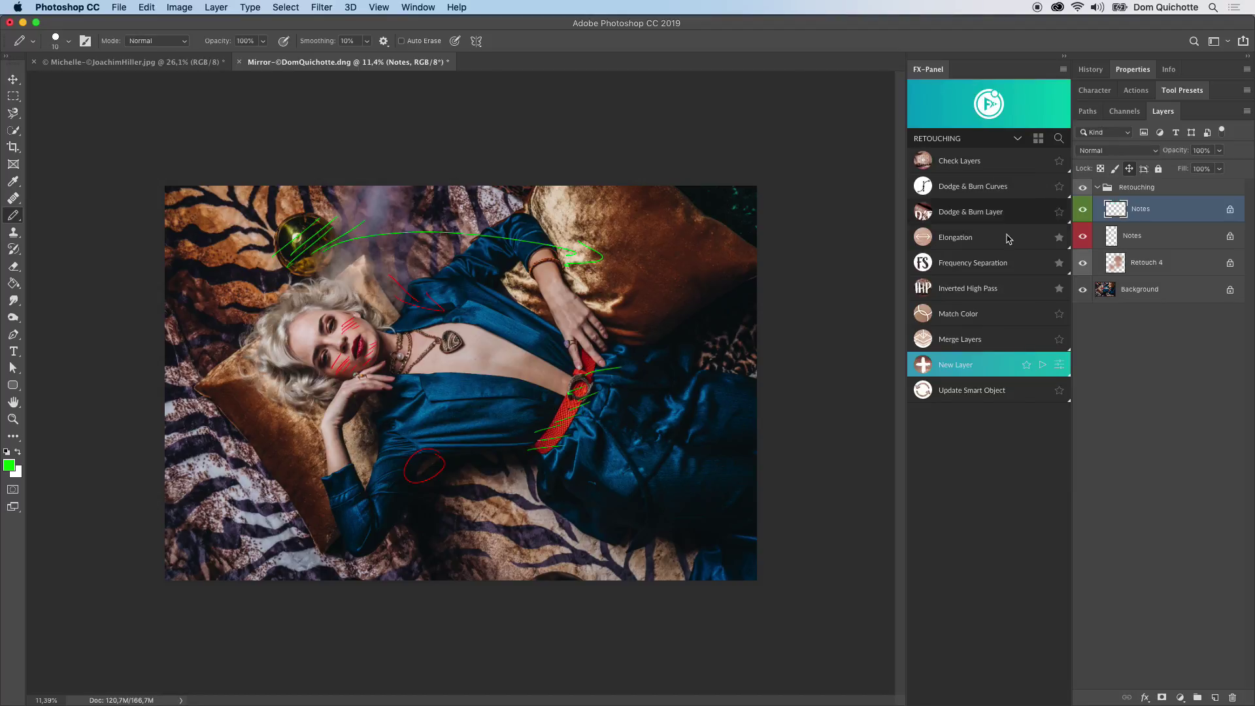
Expand the custom presets beneath Update Smart Object and New Layer in the Retouching list.
click(992, 368)
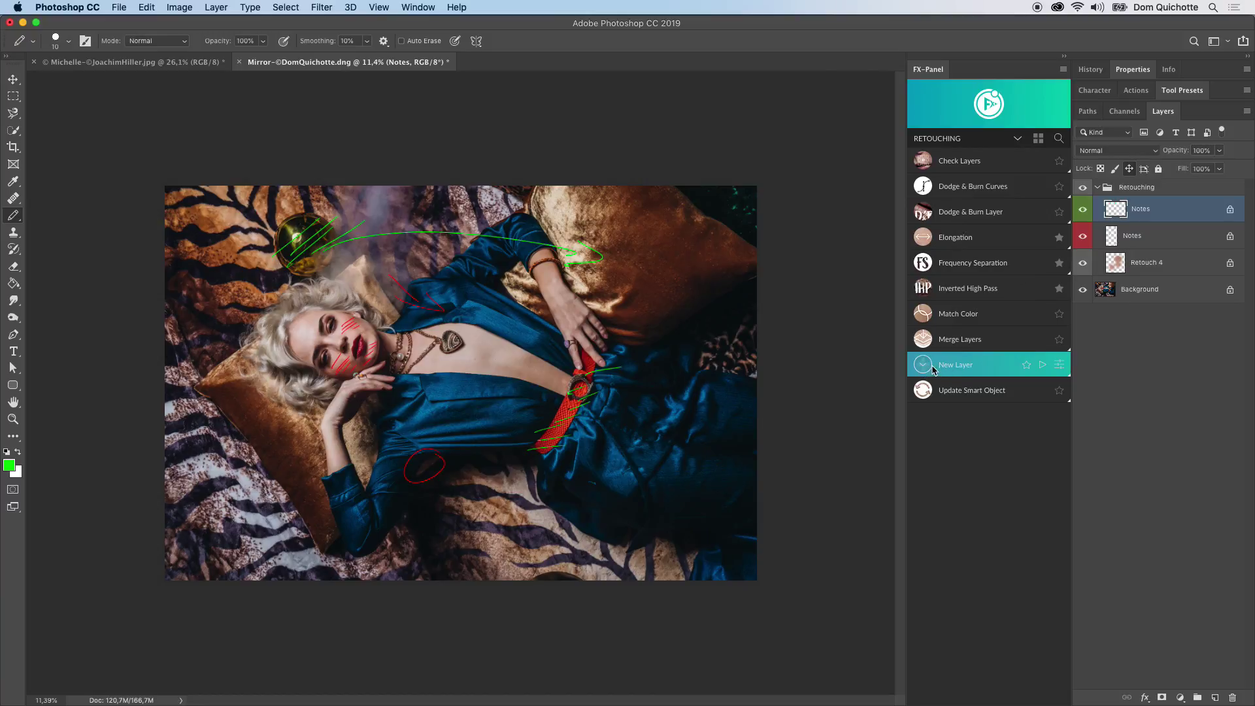
click(987, 371)
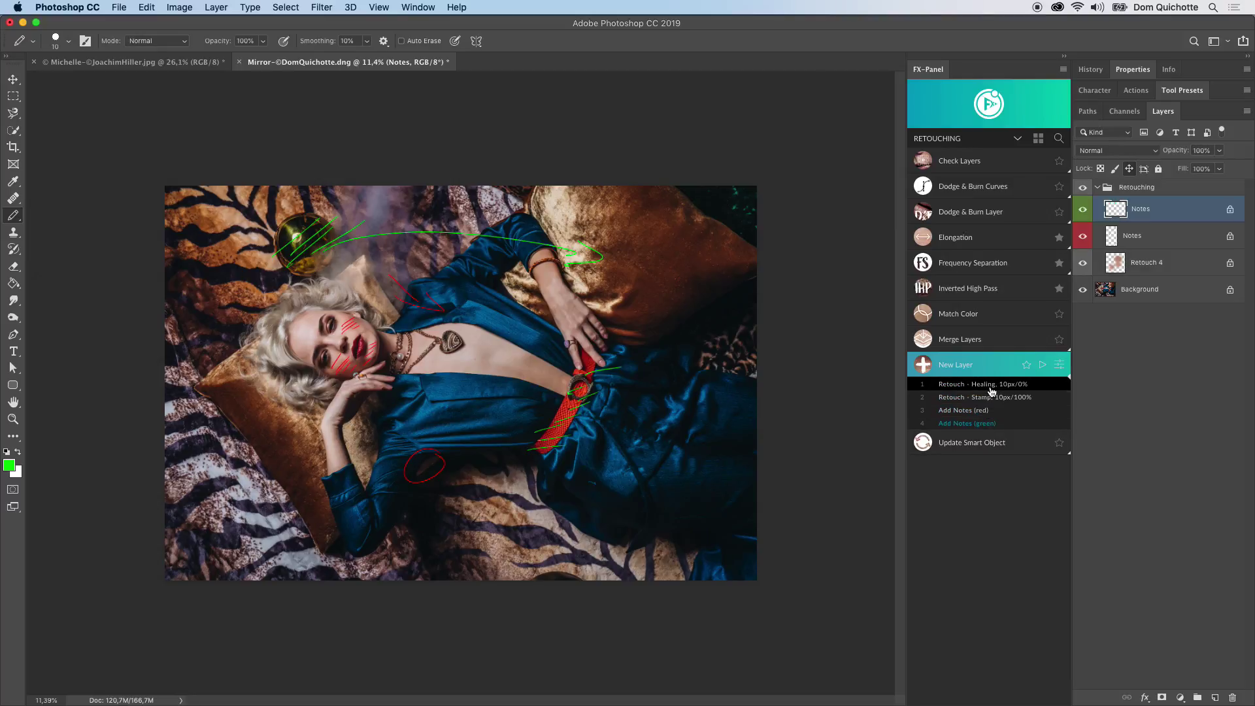
click(1000, 444)
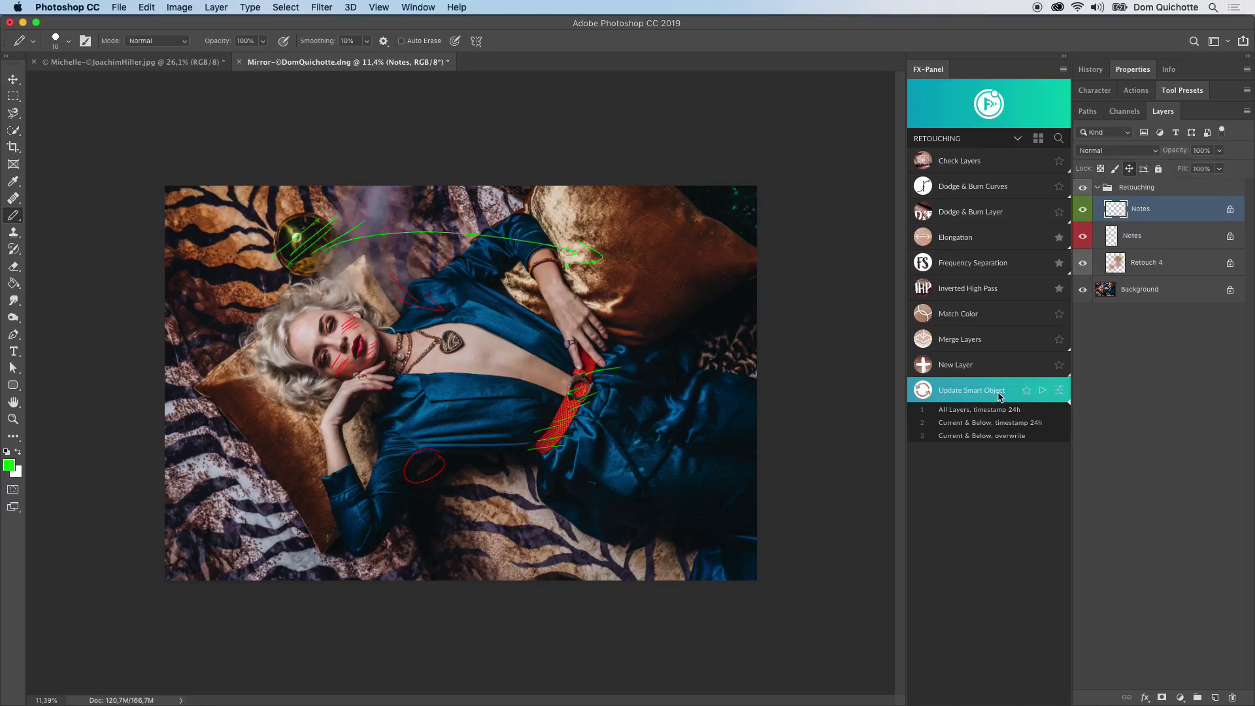
click(997, 372)
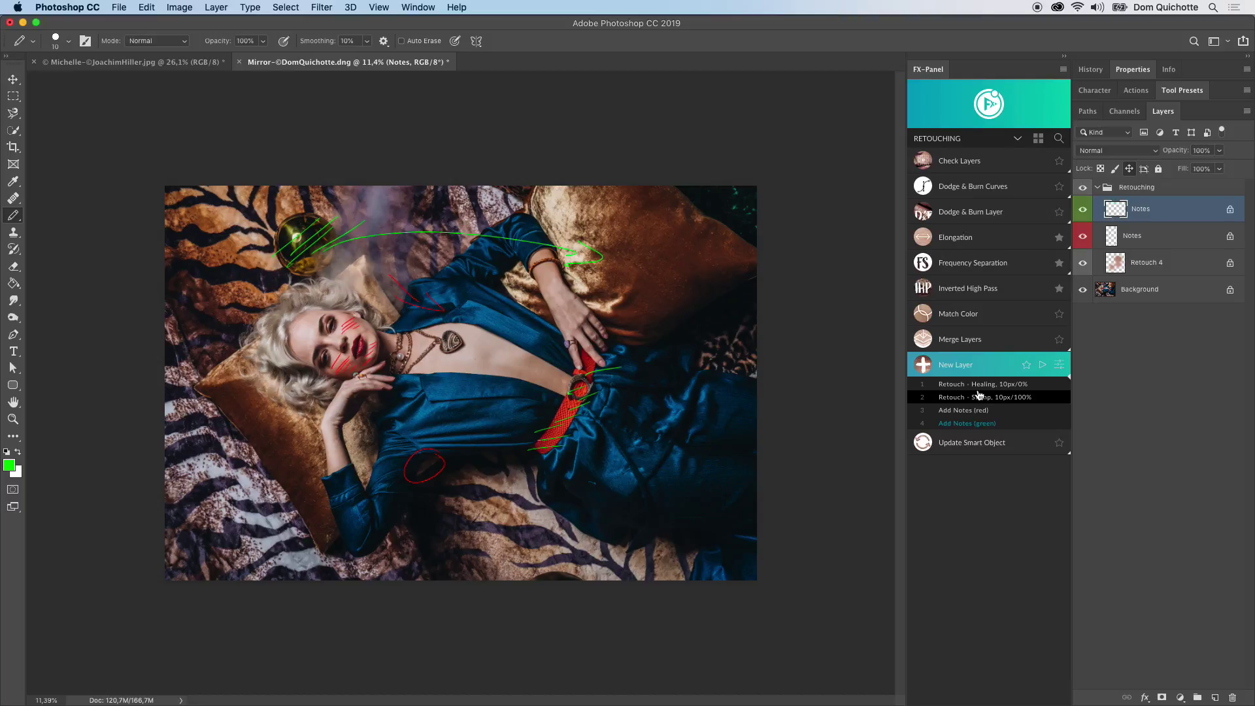
Create layers straight from the listed custom presets Retouch - Stamp, 10px/100% and Add Notes (red).
click(979, 397)
click(977, 410)
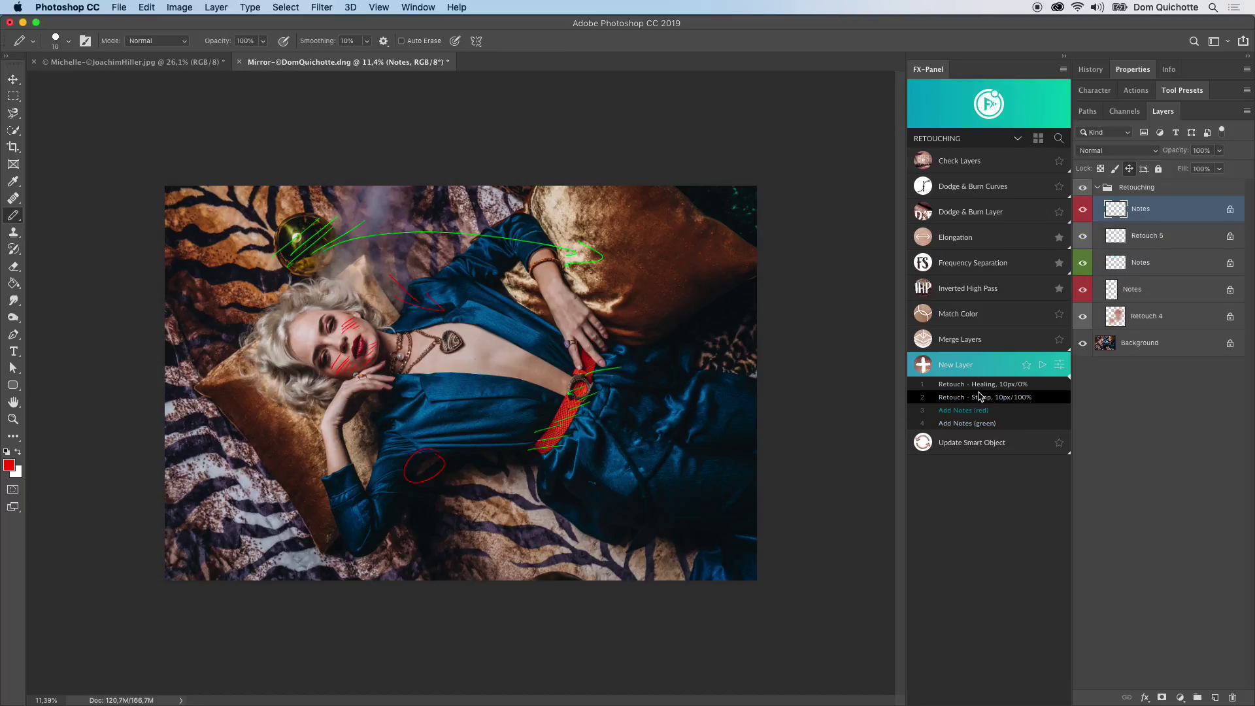
click(980, 395)
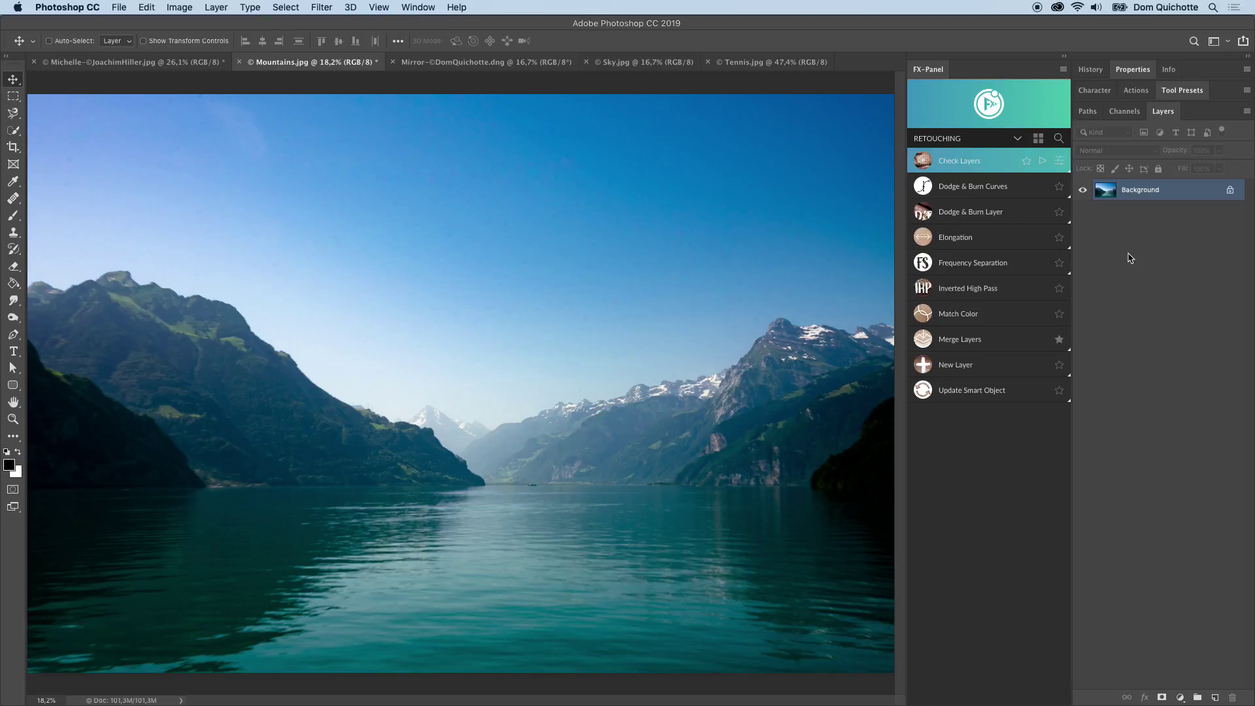
Create and expand the Check Layer group in Mountains.jpg, and open the Check Layers options.
click(1043, 163)
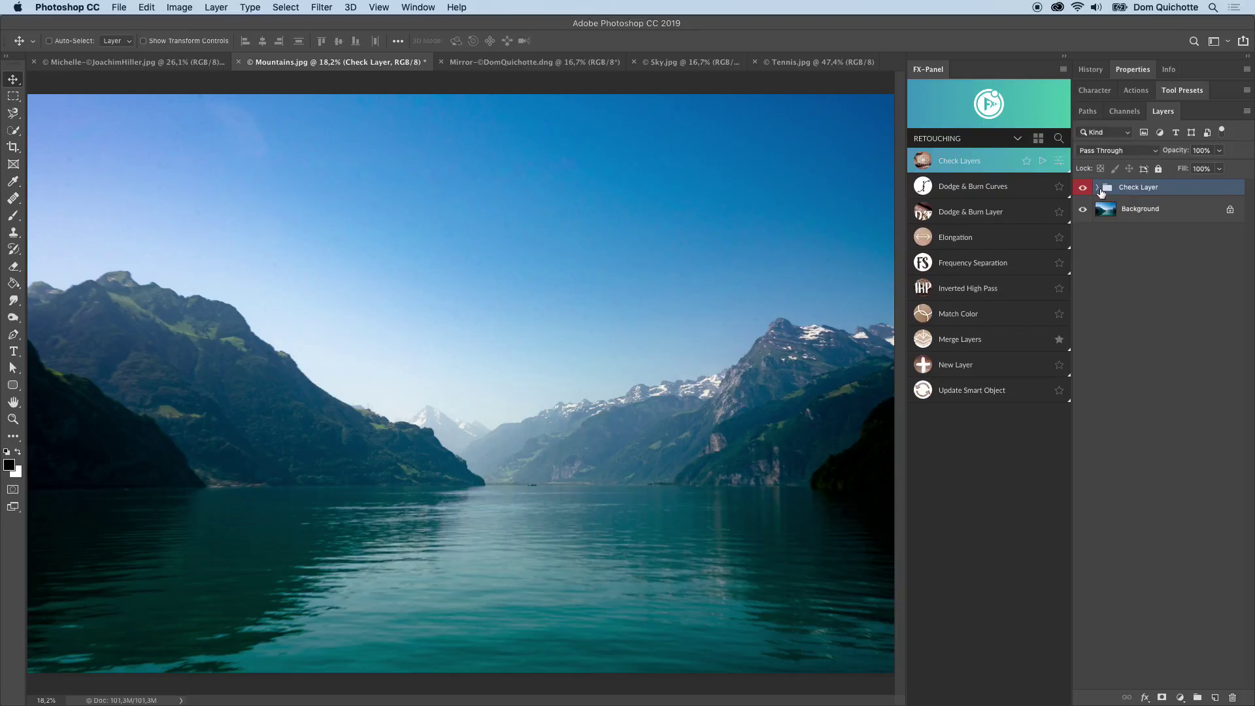
click(1098, 188)
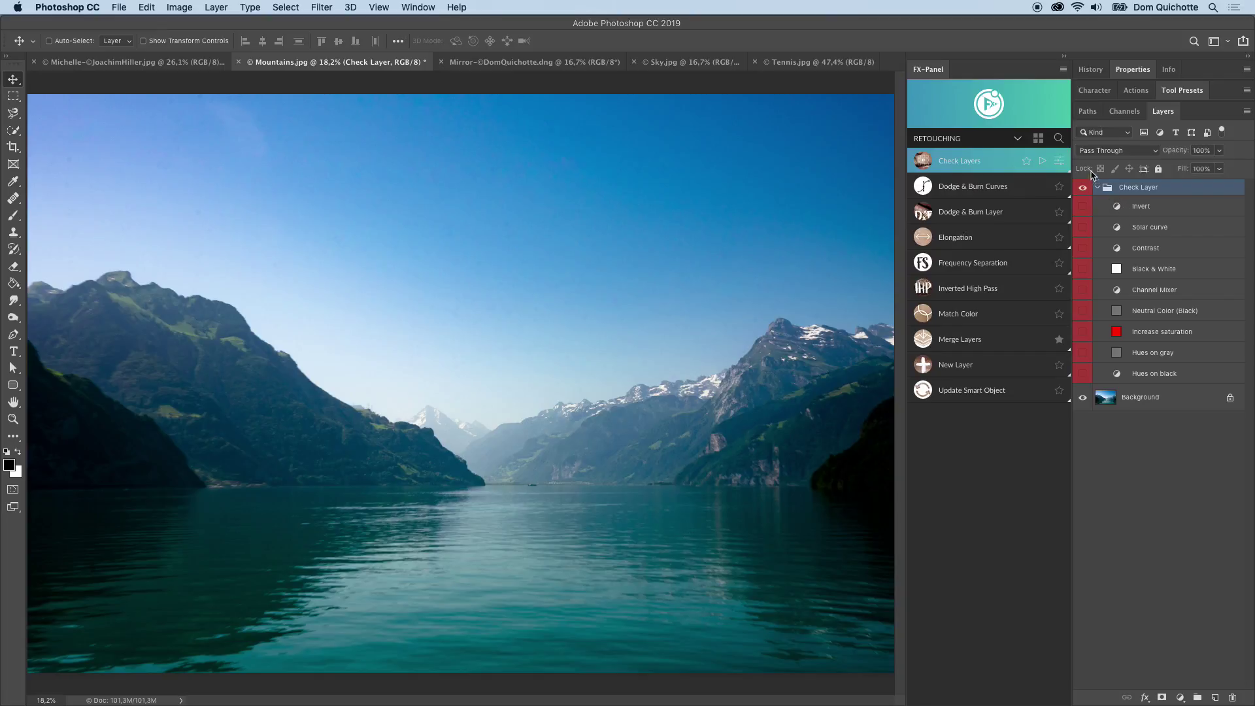
click(1058, 165)
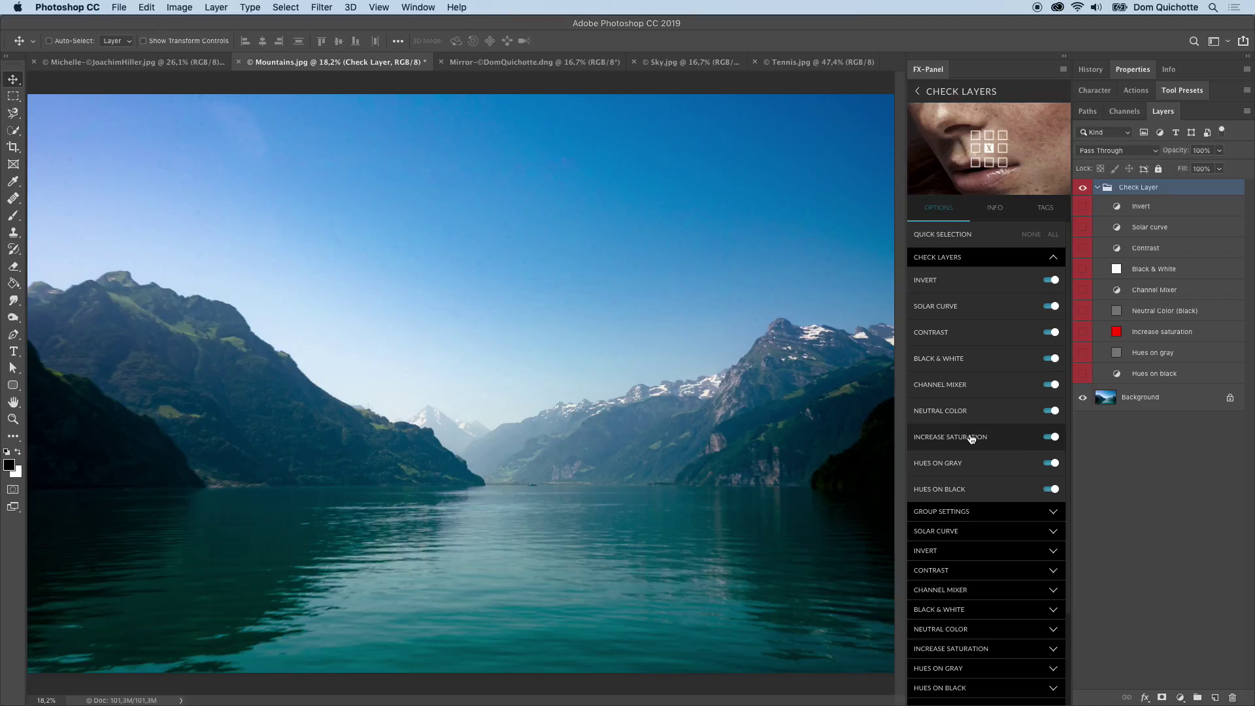
Try switching off the individual check layers from Solar Curve to Hues on Gray, and reselect all of them.
click(981, 317)
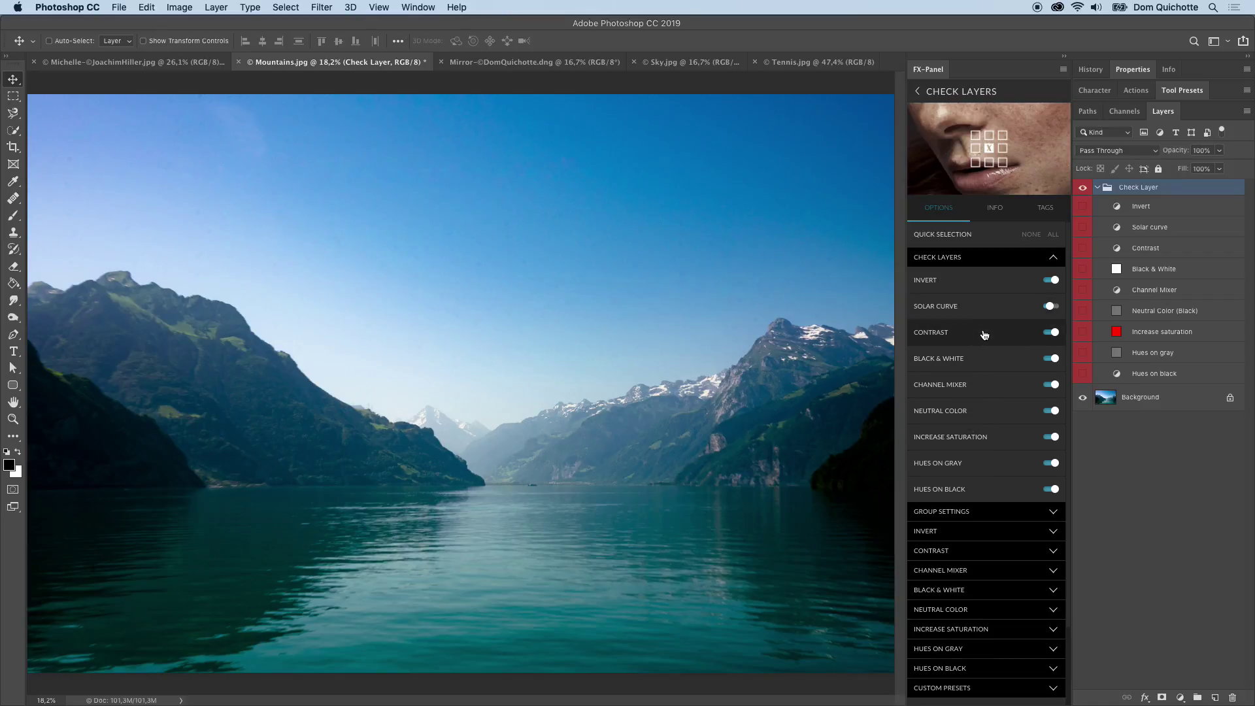
click(986, 337)
click(994, 363)
click(995, 386)
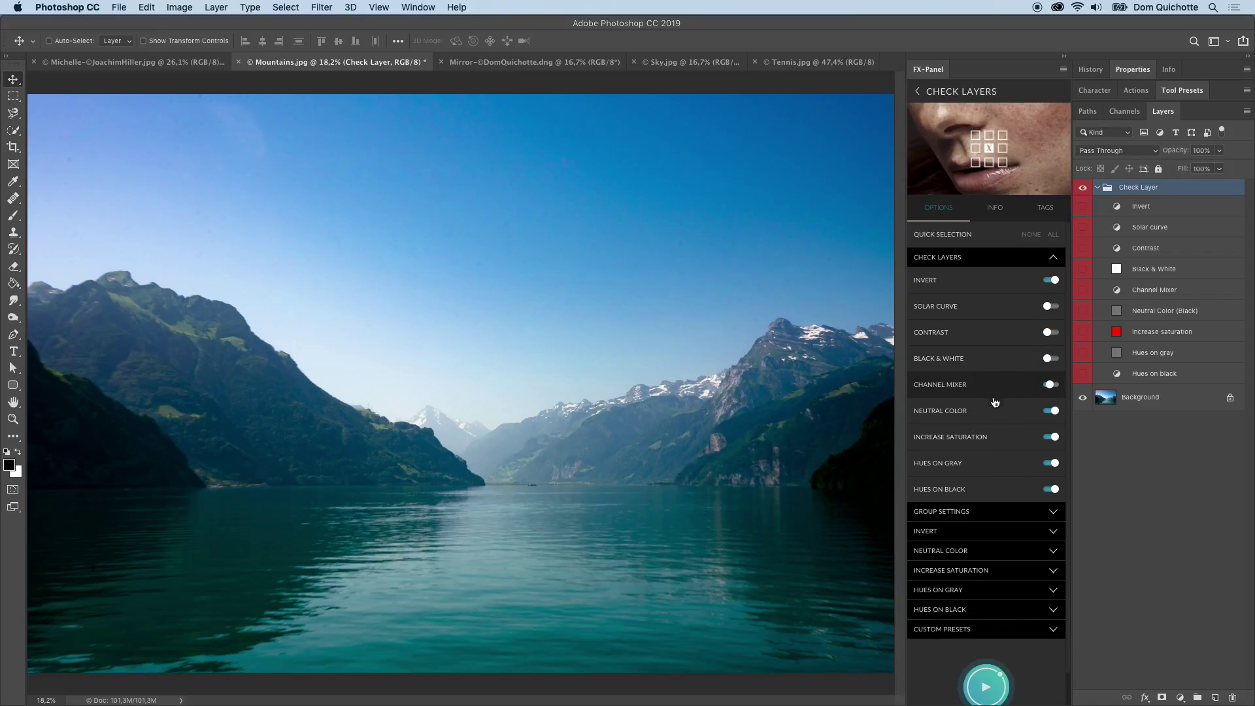
click(995, 411)
click(995, 438)
click(995, 463)
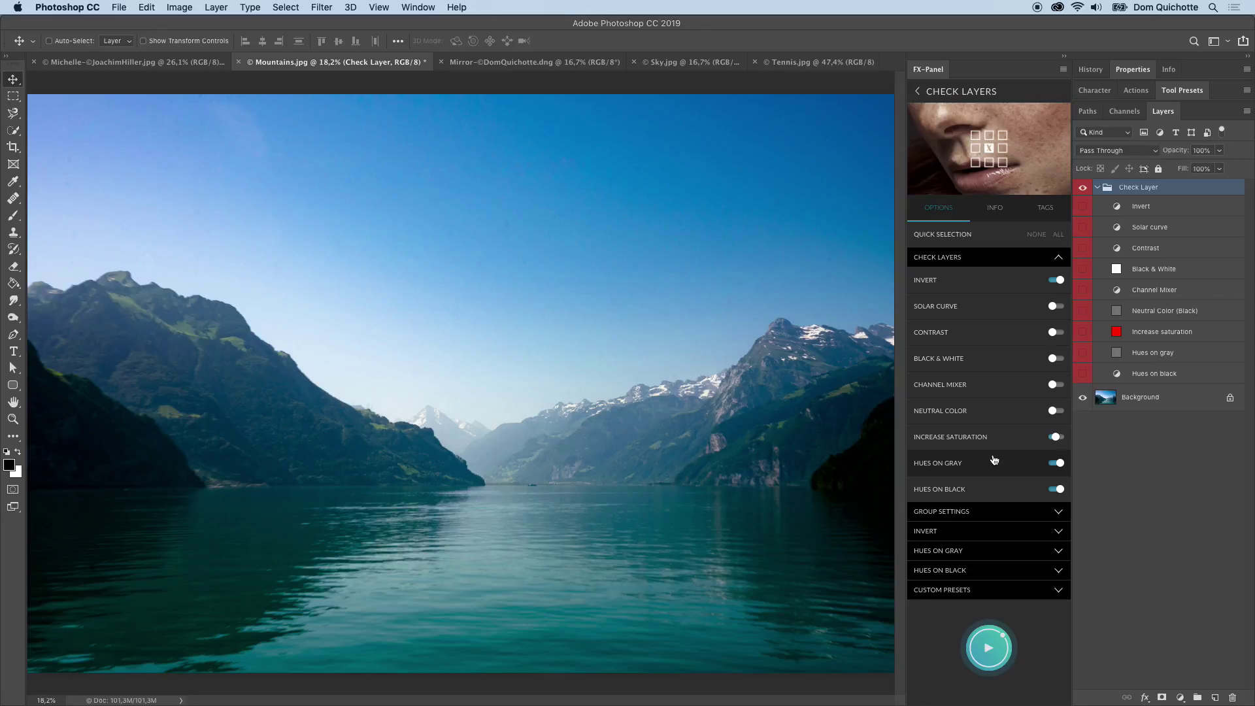
click(1056, 234)
click(1023, 262)
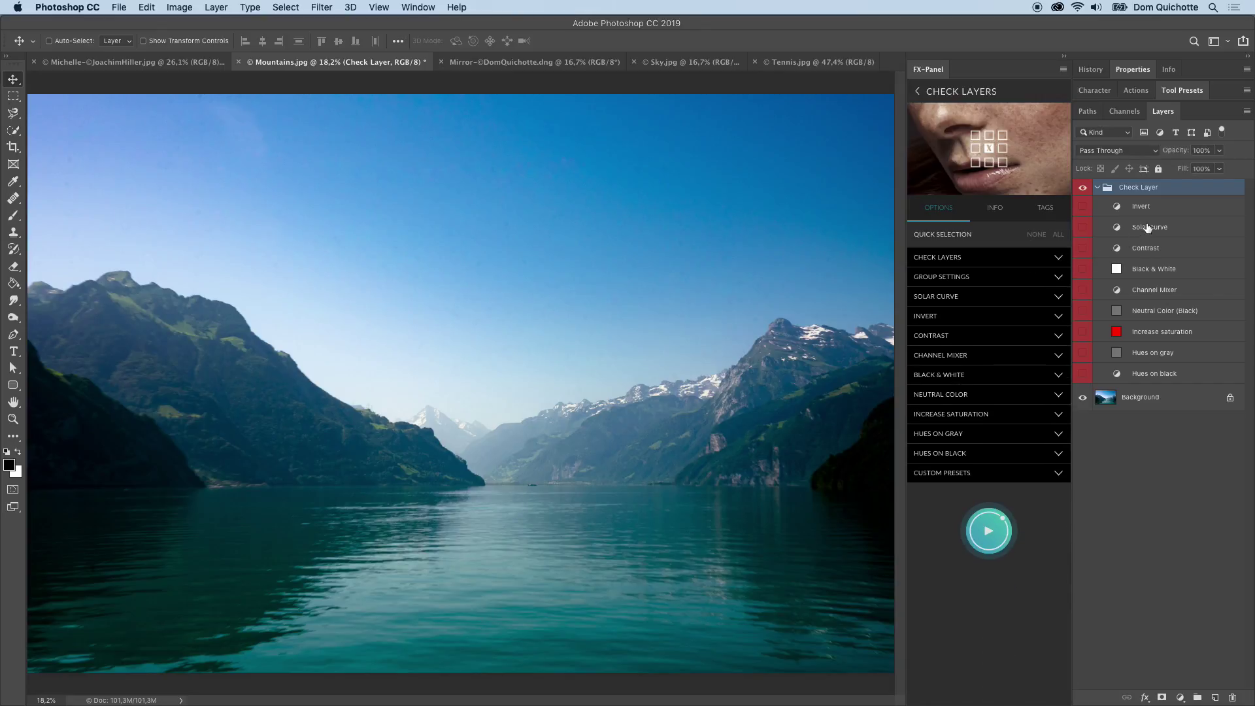
Toggle the Invert and Solar curve check layers on and off, and inspect the sky above the mountains up close.
click(1082, 207)
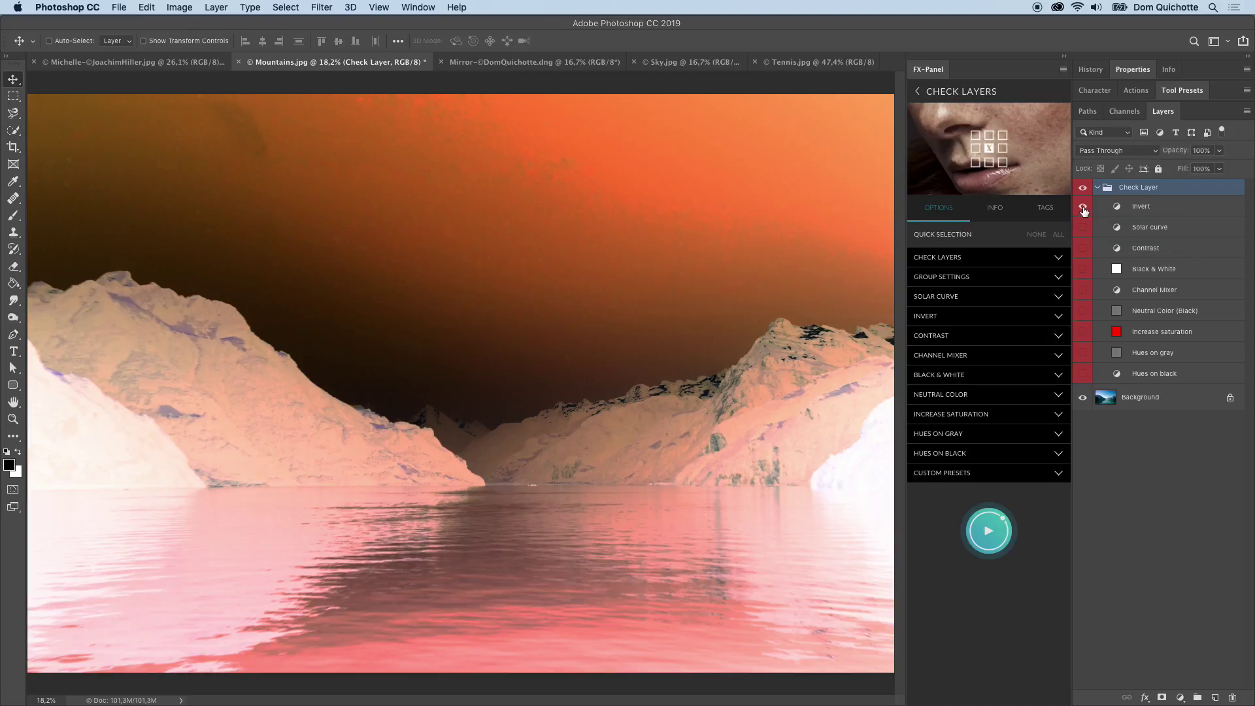
click(1083, 207)
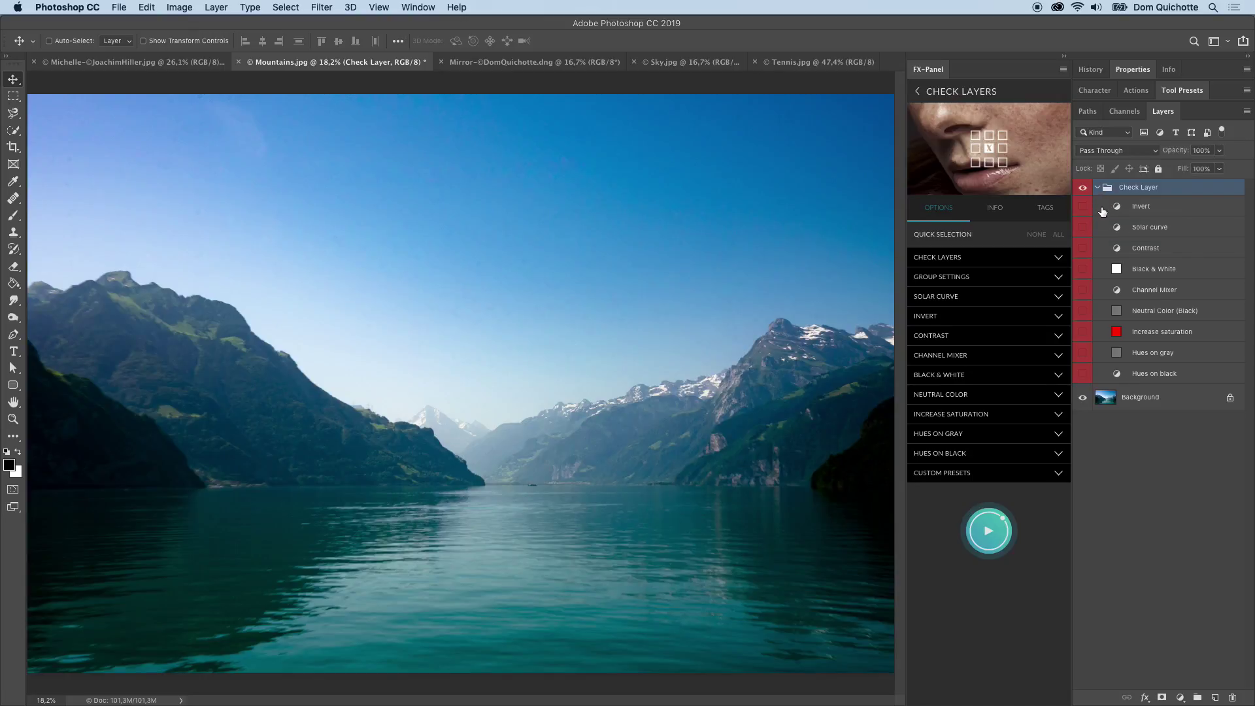
click(1082, 232)
click(1083, 232)
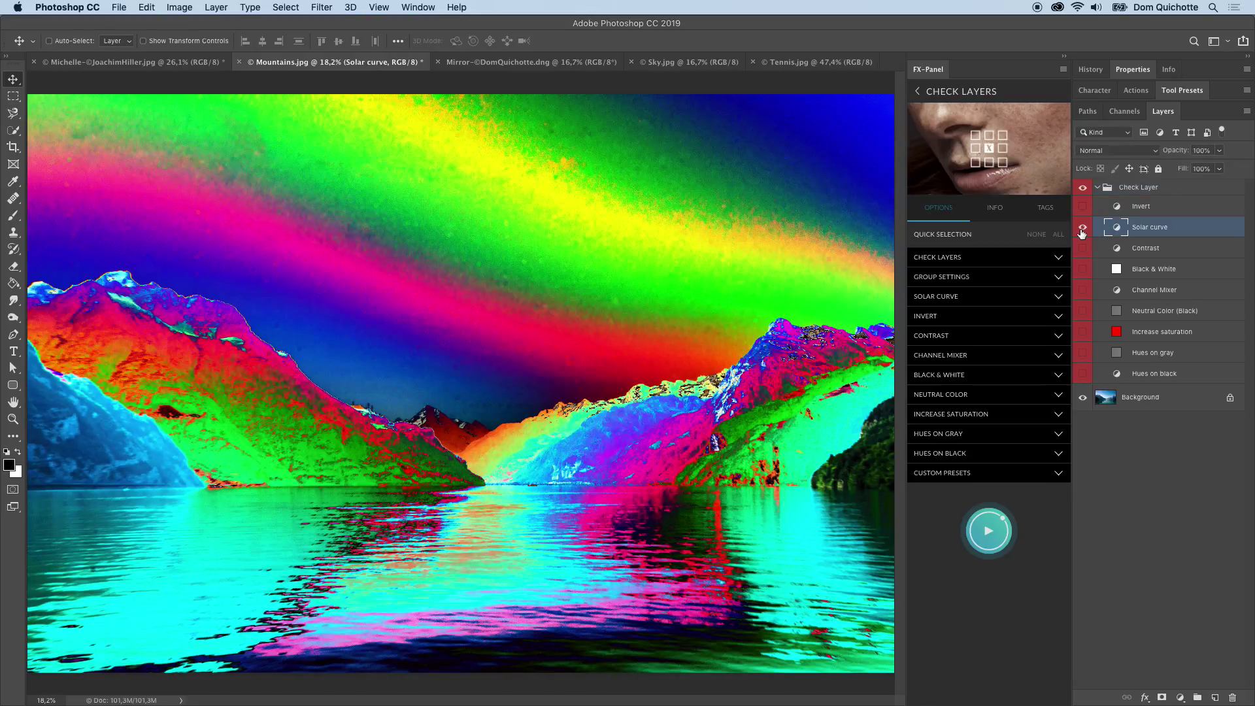
click(1081, 228)
click(1081, 229)
click(1082, 229)
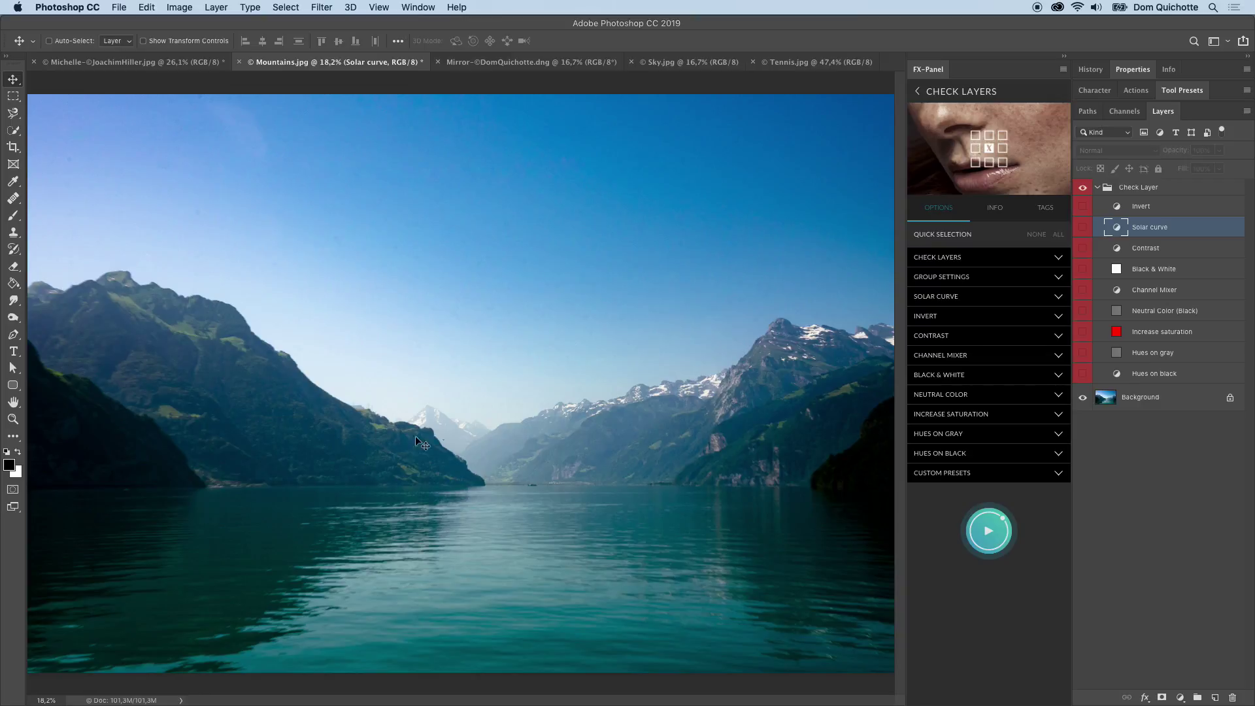
drag(484, 389, 587, 388)
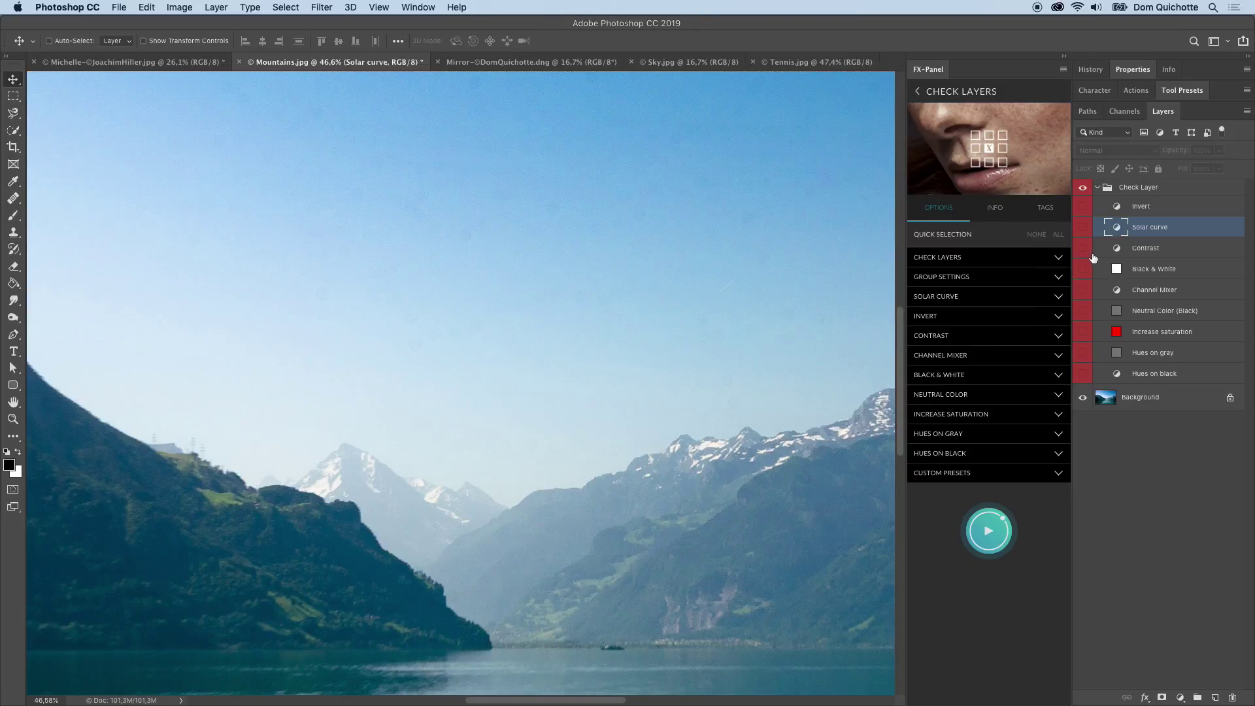
Compare the Mountains.jpg sky with the Solar curve, Contrast and Invert check layers combined, then hide all three.
click(1082, 229)
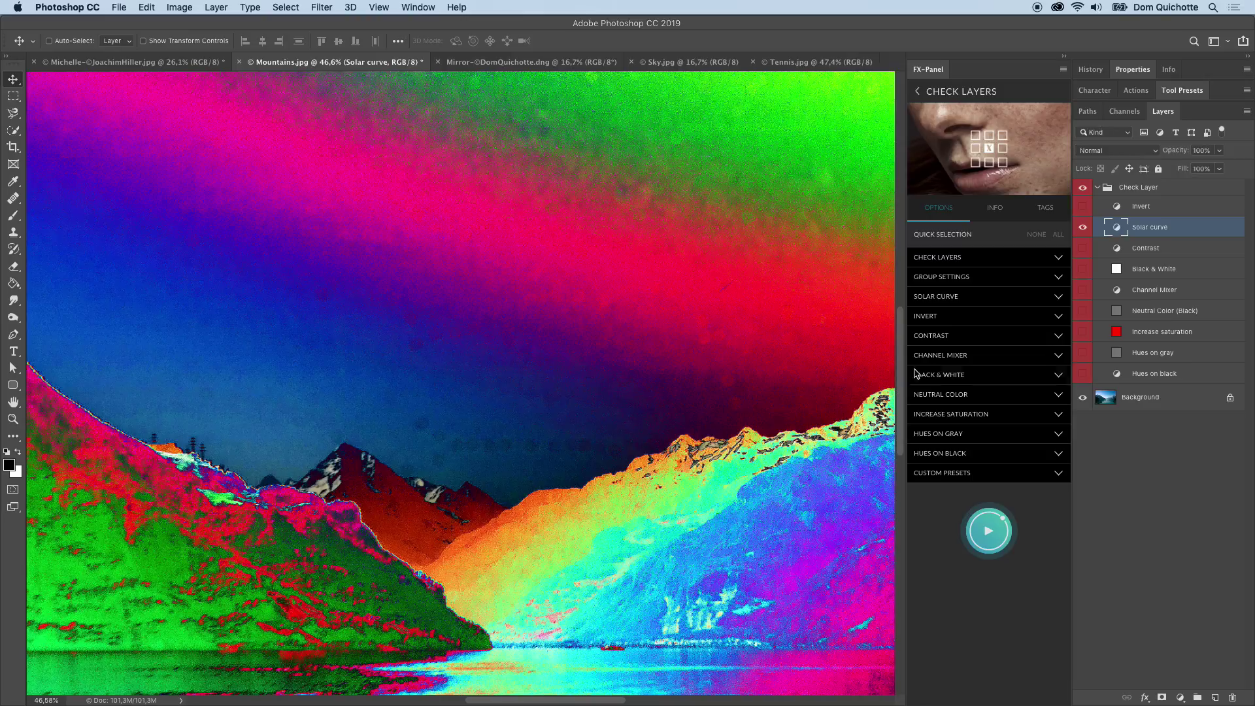
click(1083, 249)
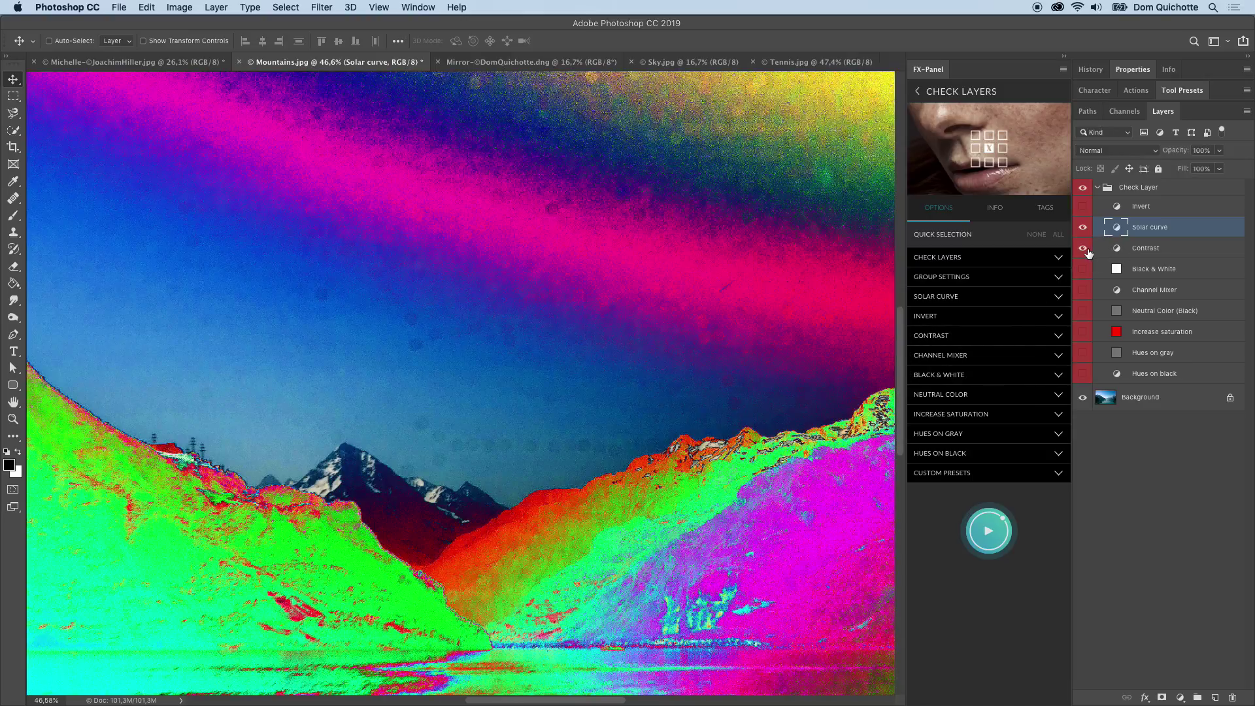
click(1082, 207)
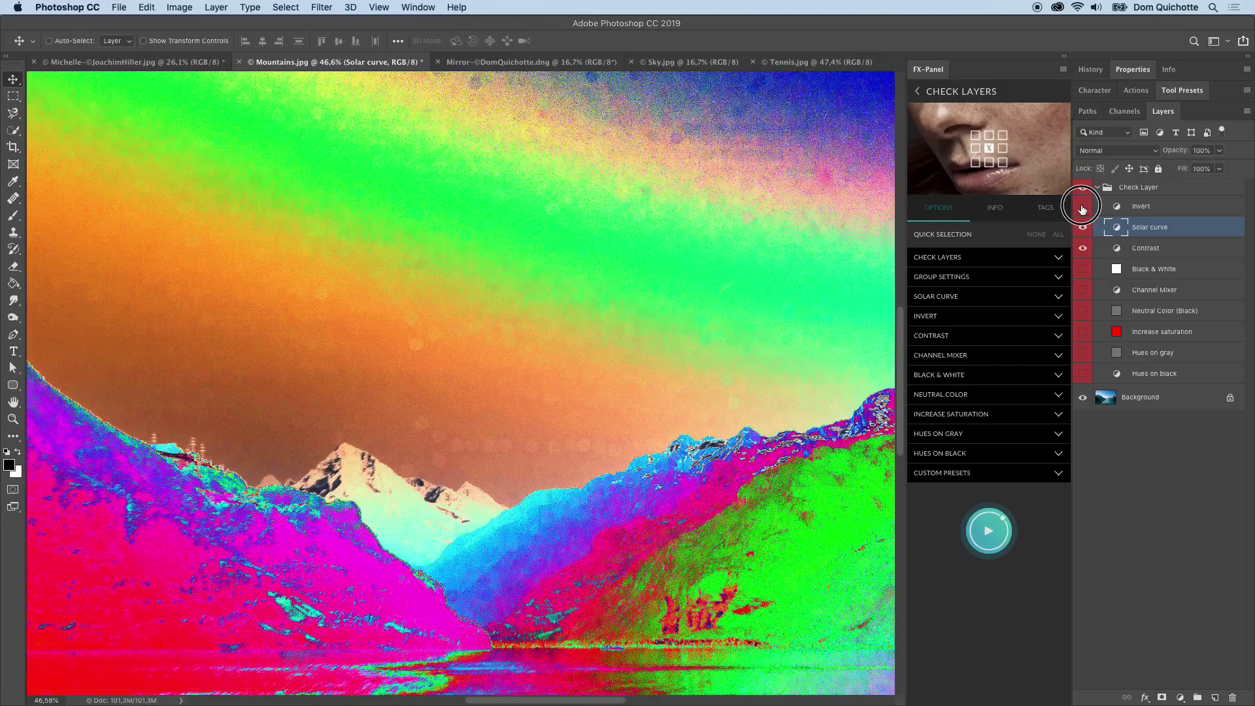
click(1082, 208)
click(1083, 208)
click(1082, 208)
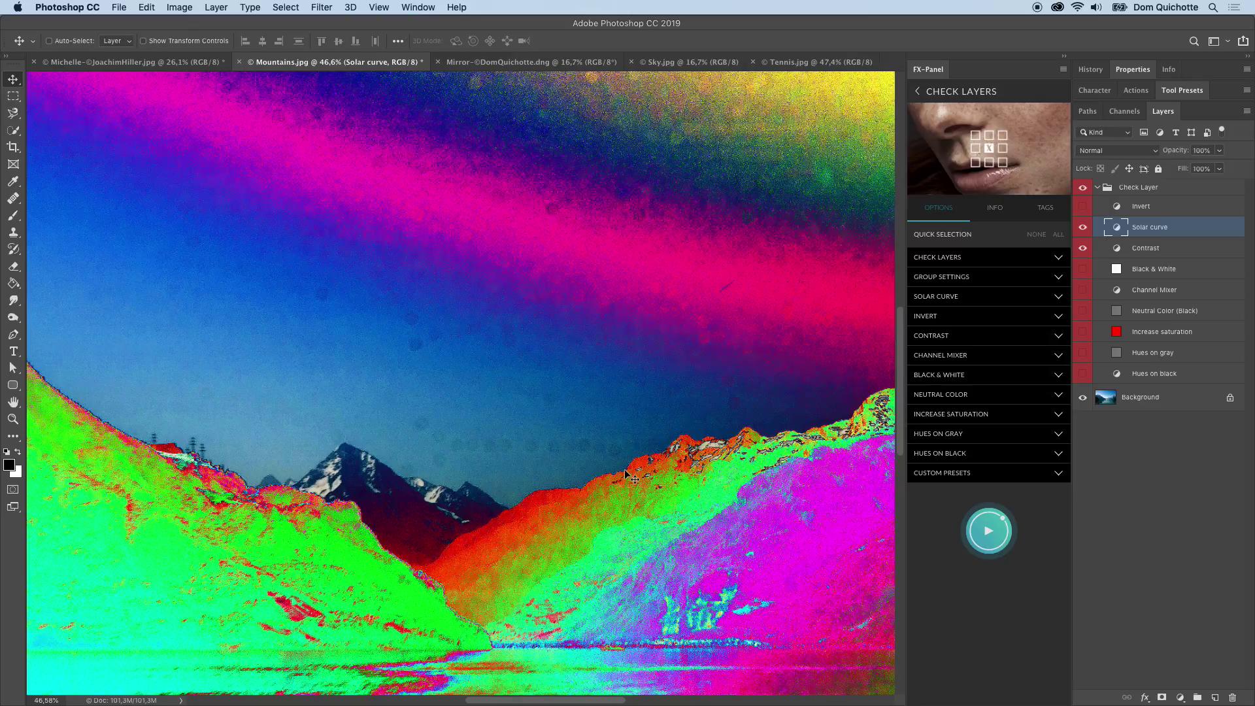
click(1082, 251)
click(1084, 228)
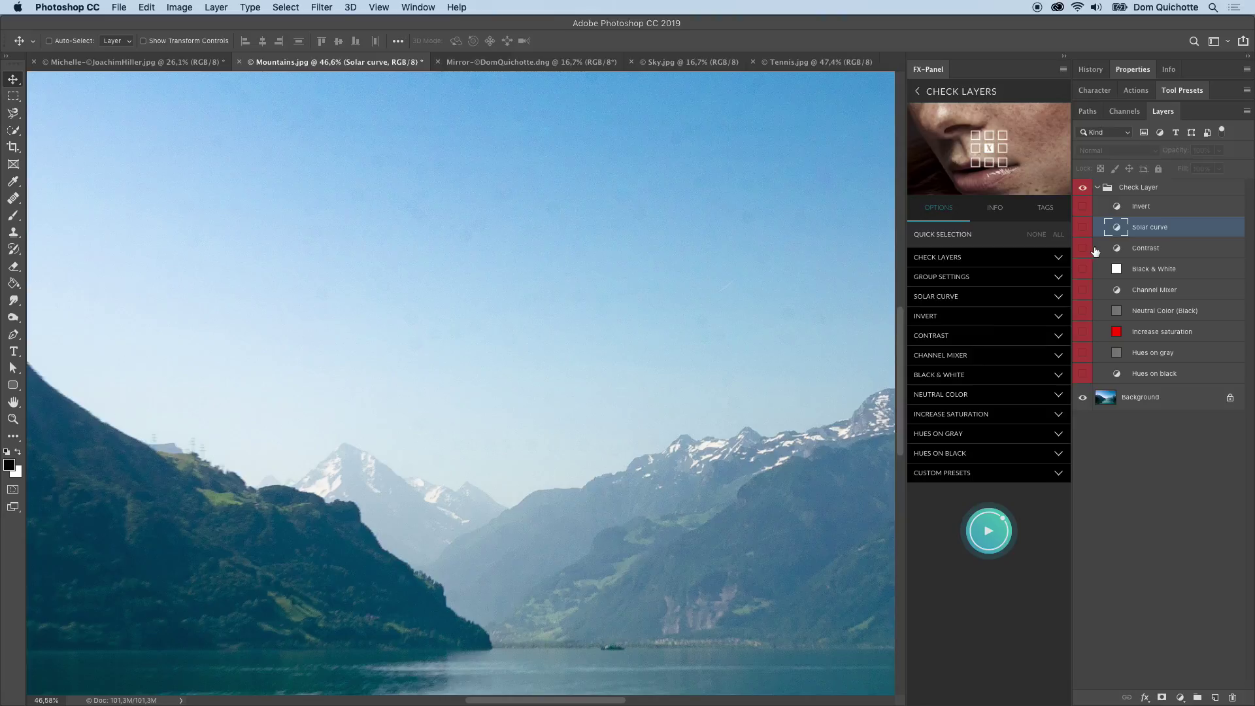
Show the Black & White and Contrast check layers together on the whole Mountains.jpg image.
click(1084, 270)
click(1082, 250)
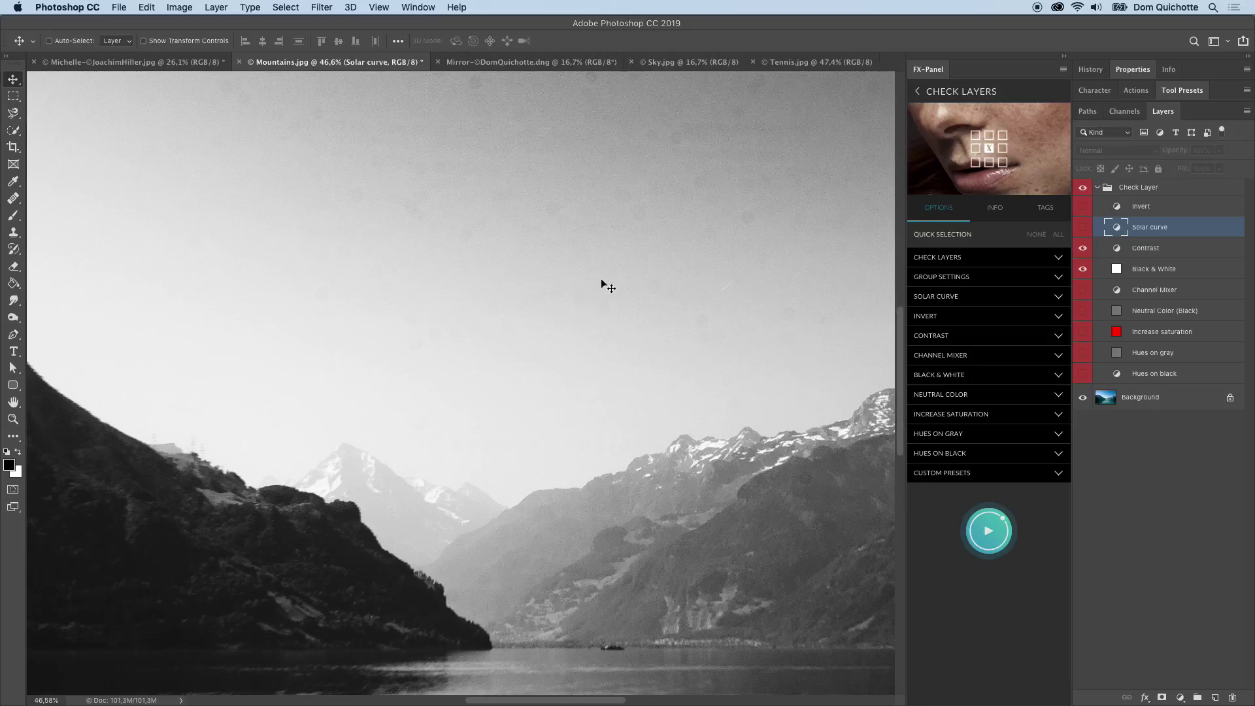
key(super+0)
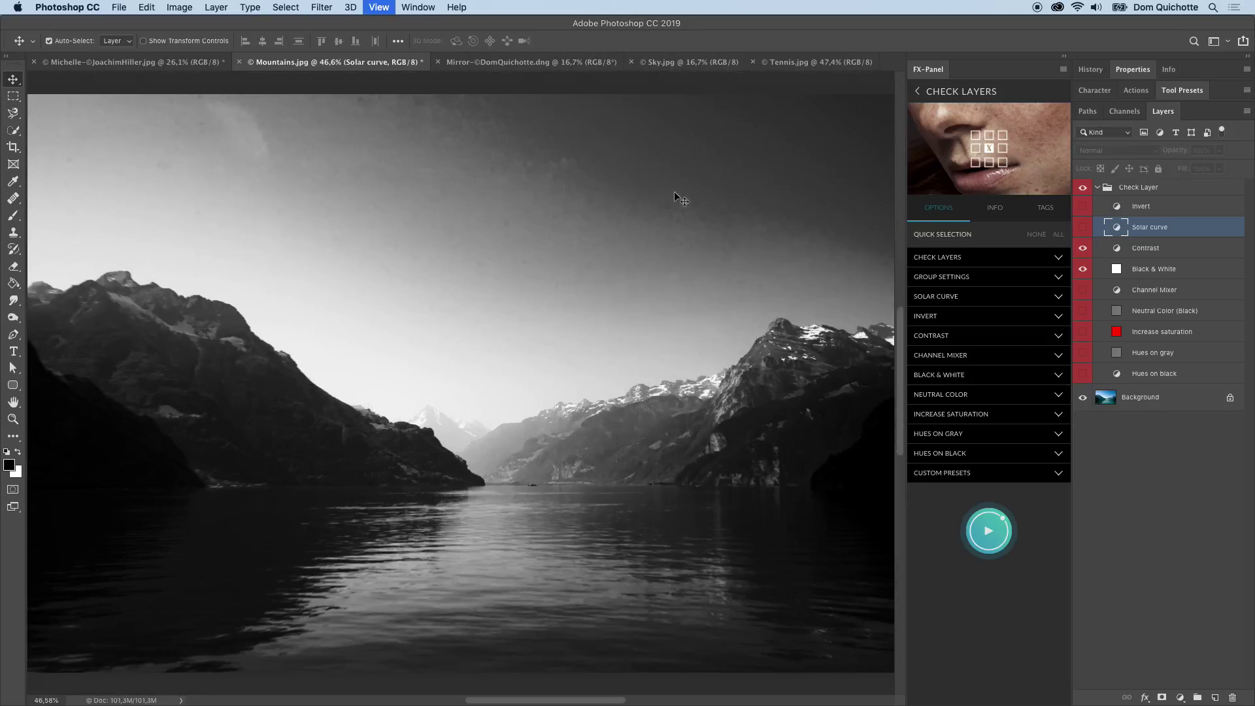
Check the group settings so the group stays expanded, and create the Check Layer group in the Mirror image.
click(481, 63)
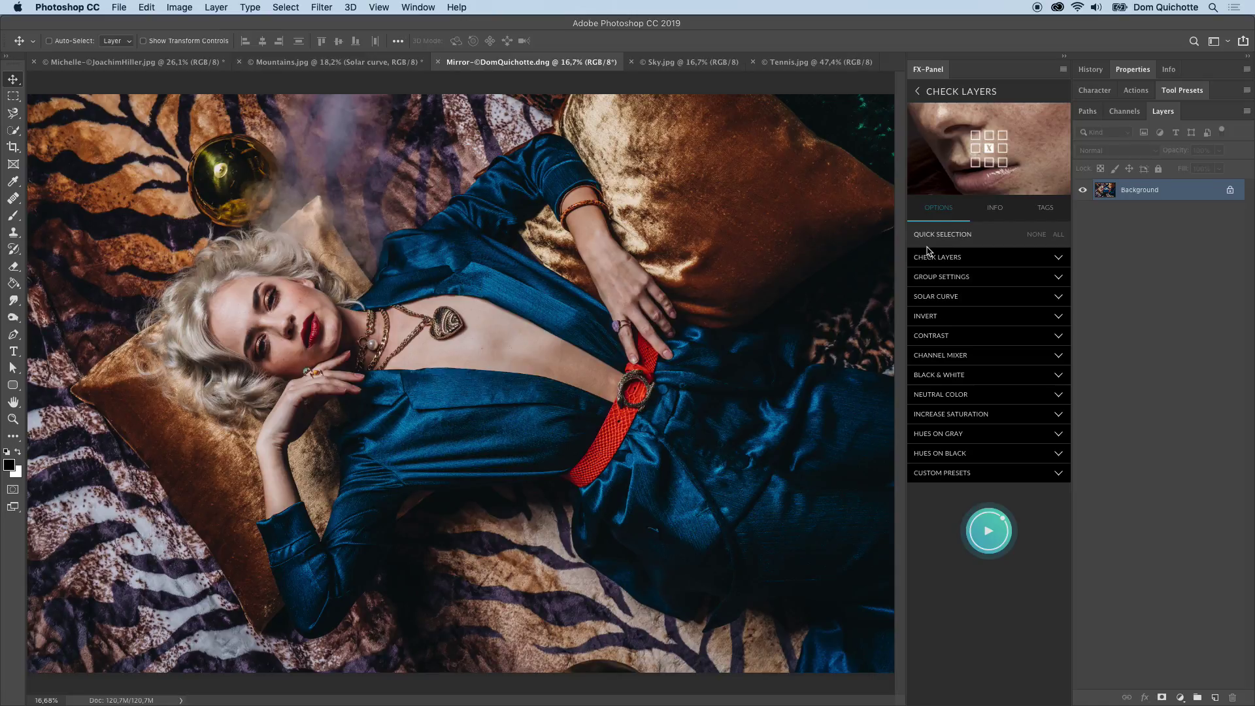
click(948, 276)
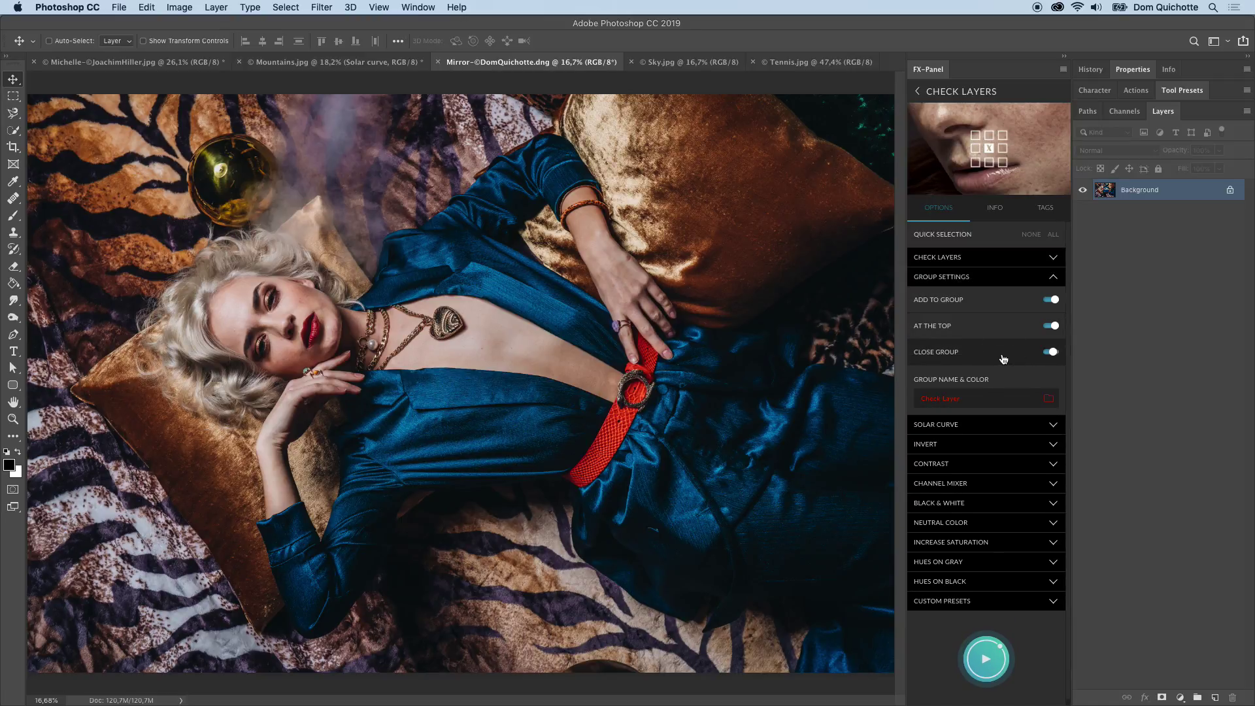
click(979, 277)
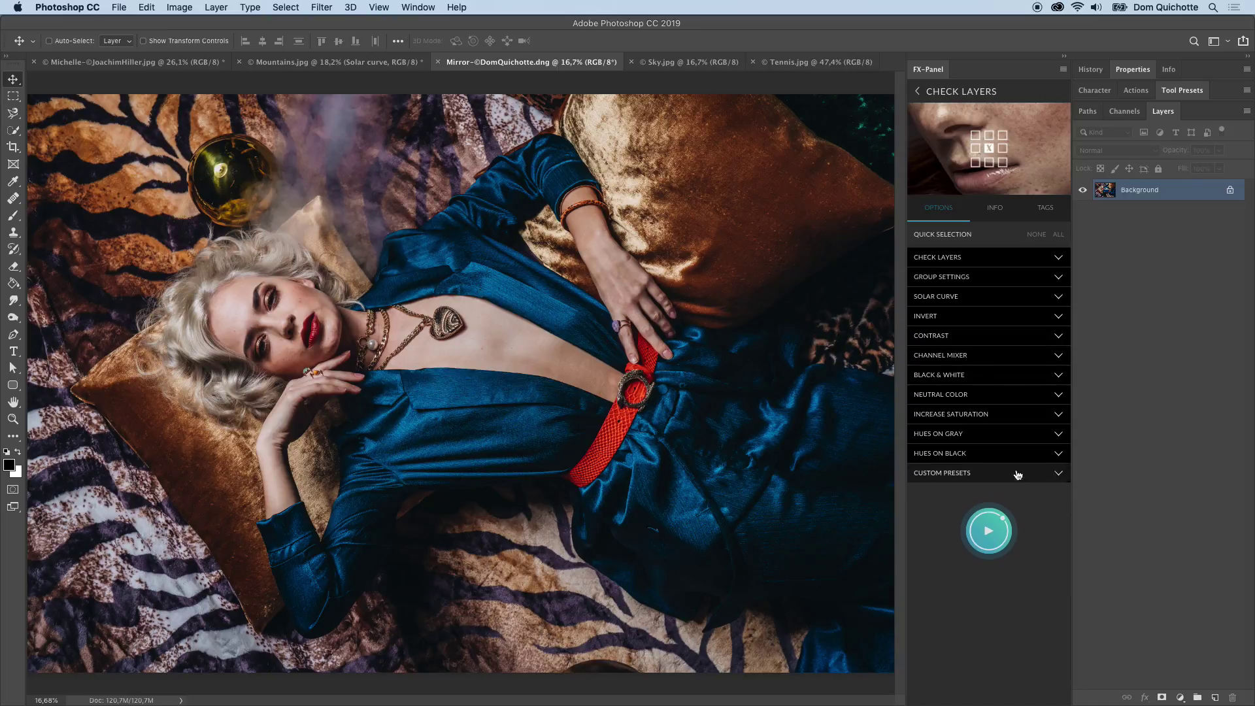
click(988, 530)
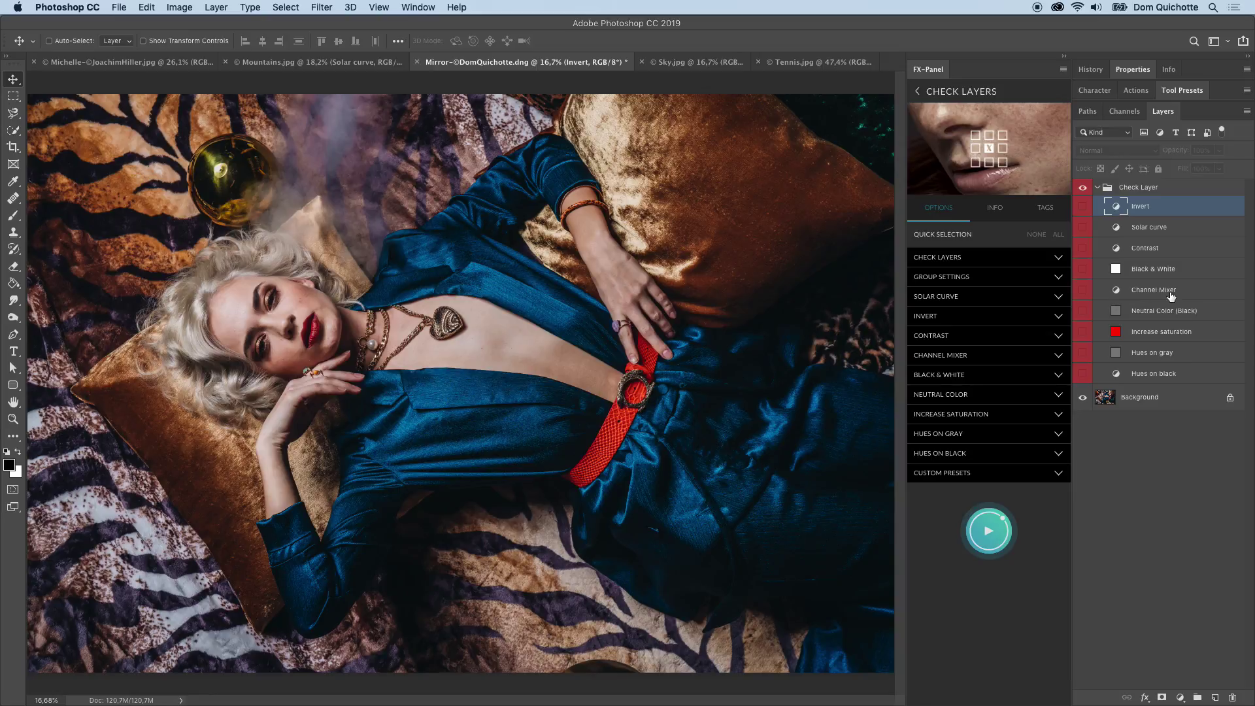
Show the Channel Mixer check layer over the face, and set its Green to +129% and Red to -200%.
click(1082, 291)
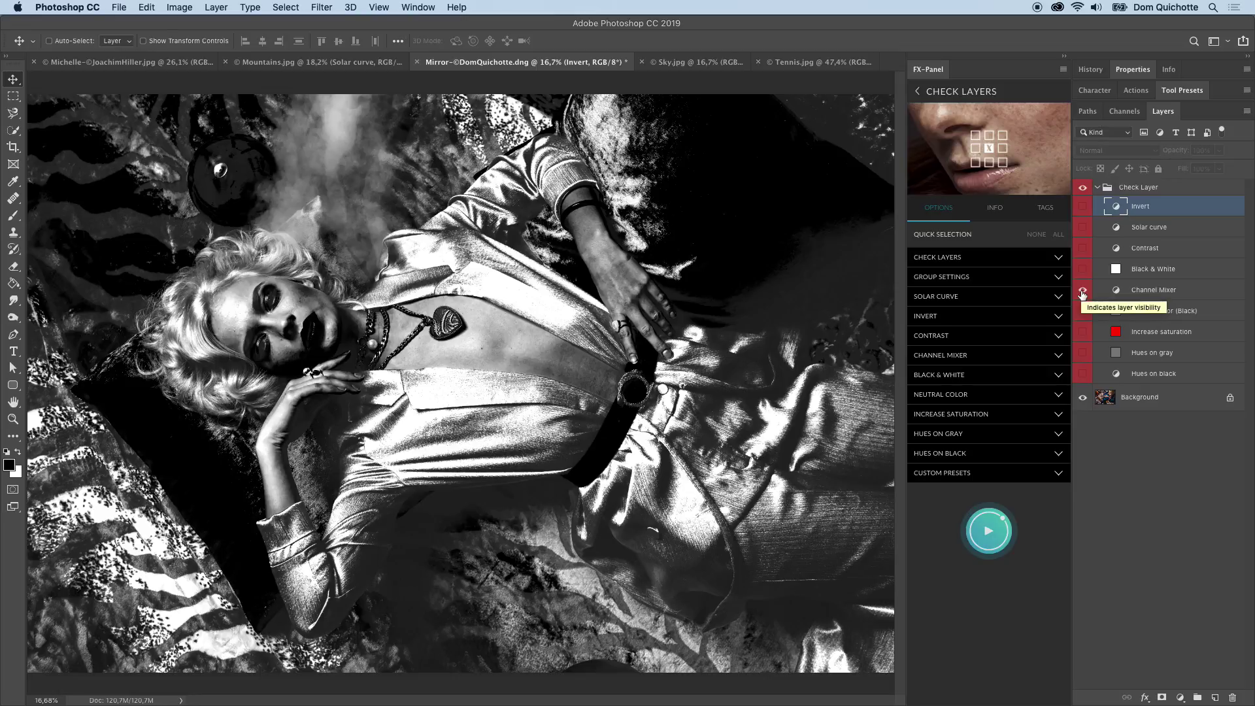
drag(271, 301, 356, 317)
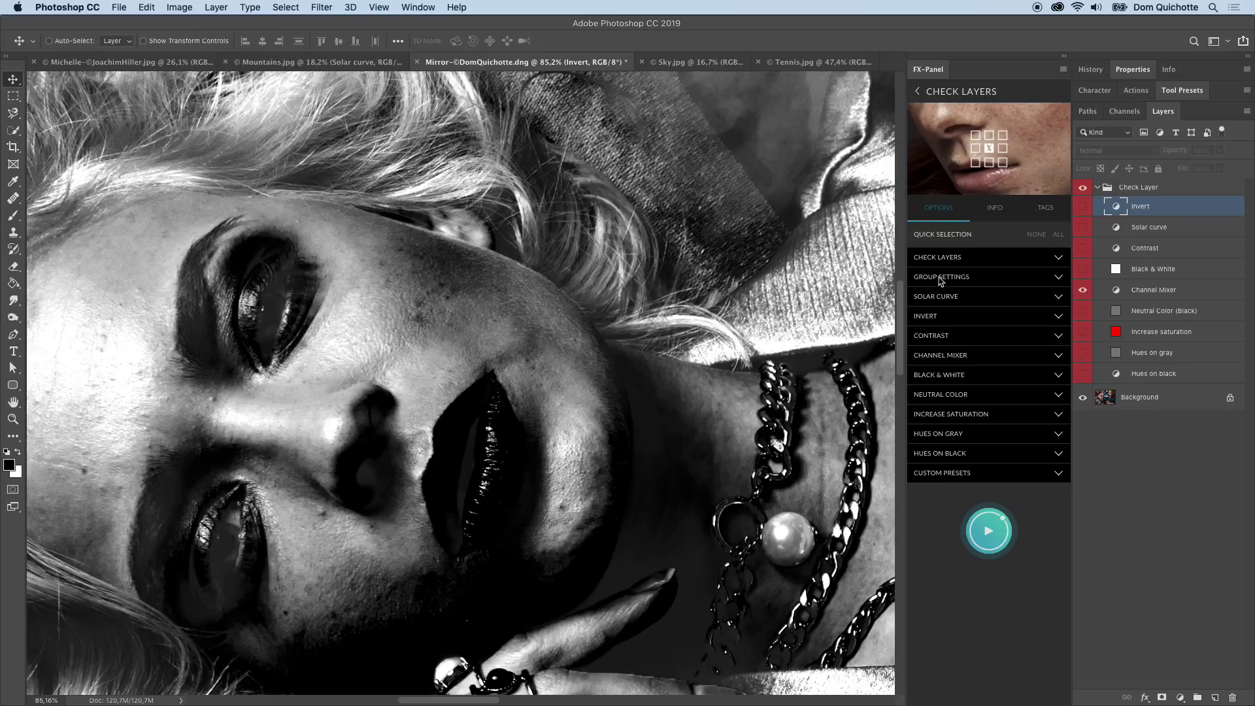
click(1116, 294)
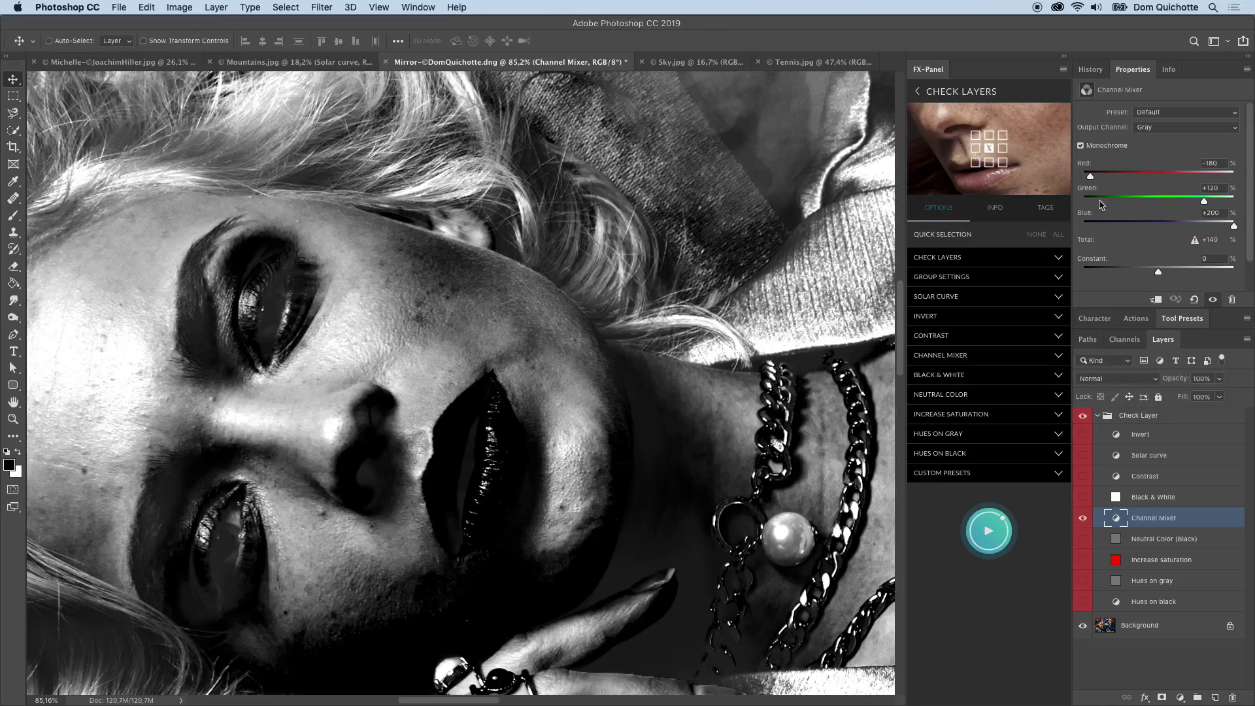
drag(1204, 200, 1207, 201)
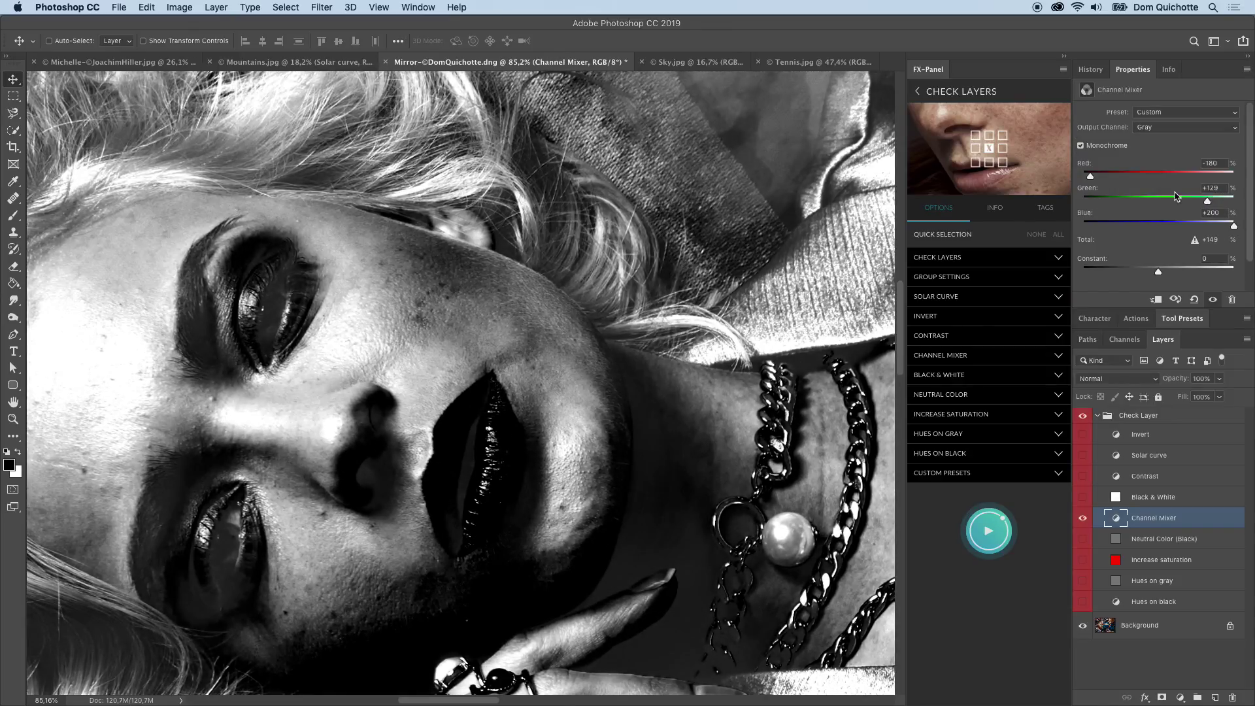
drag(1090, 176, 1083, 177)
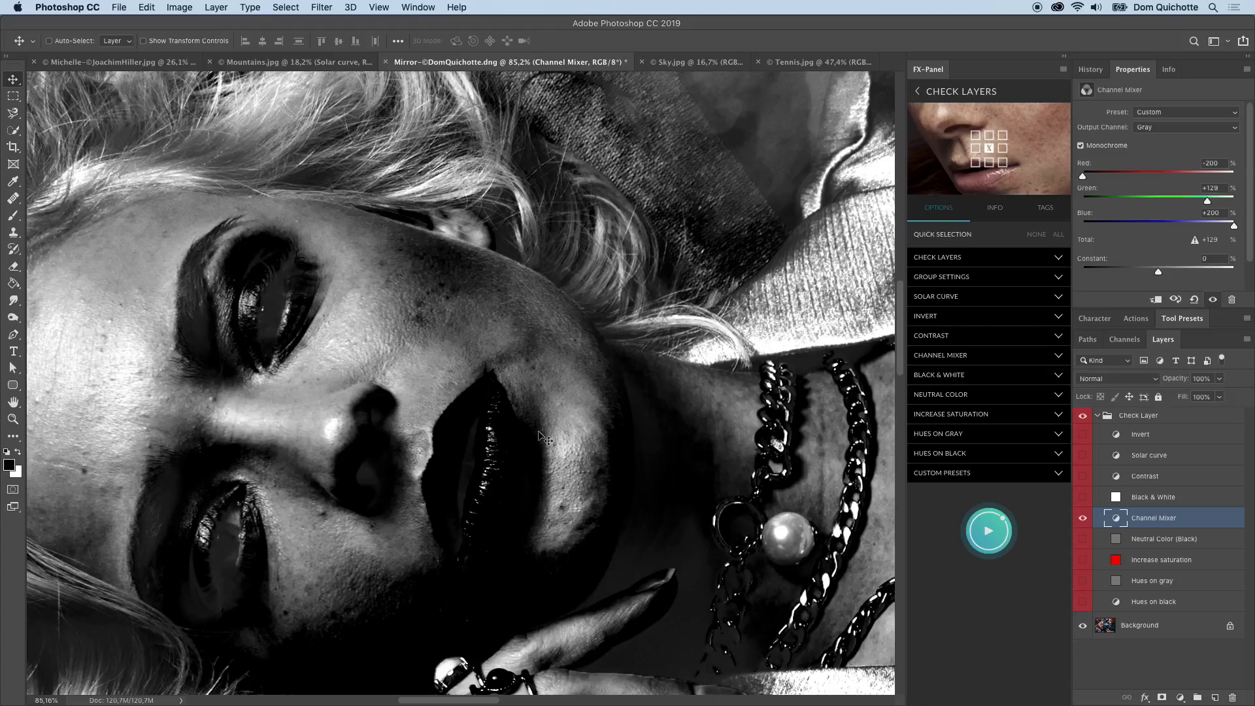
Inspect the cheek up close, set the Channel Mixer's Red to -169%, and hide the Channel Mixer check layer.
drag(468, 280, 482, 280)
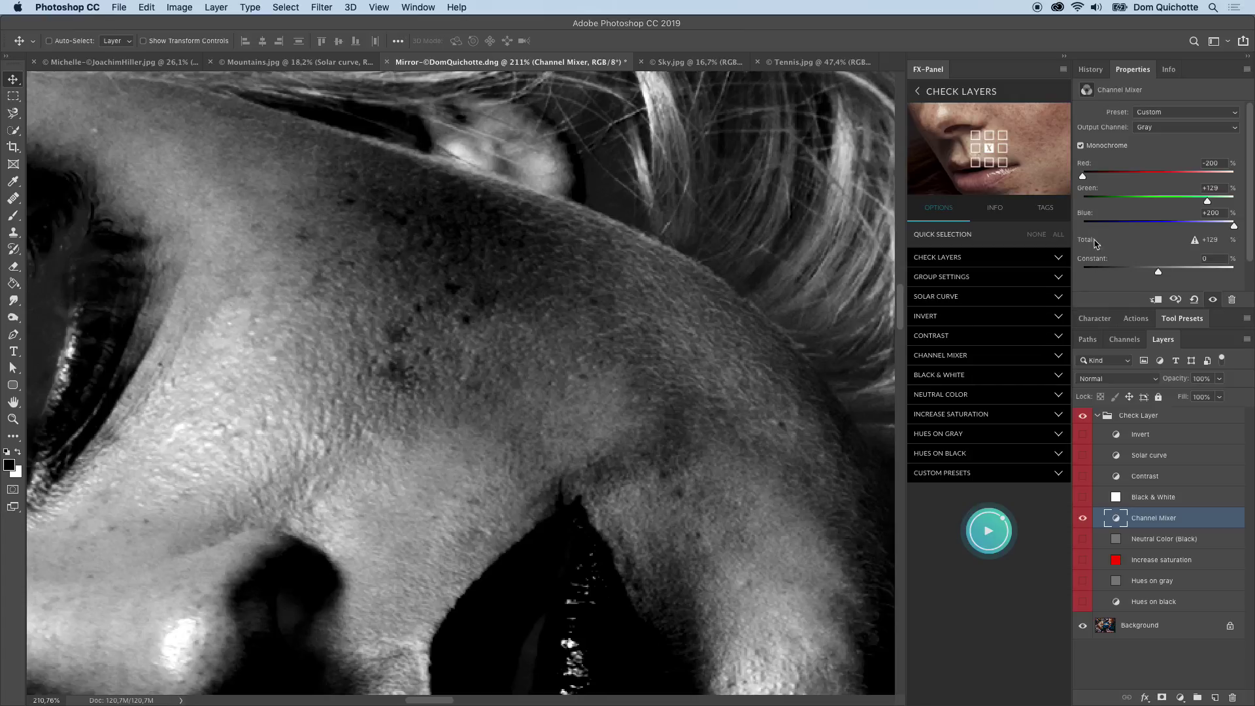
drag(1083, 176, 1094, 181)
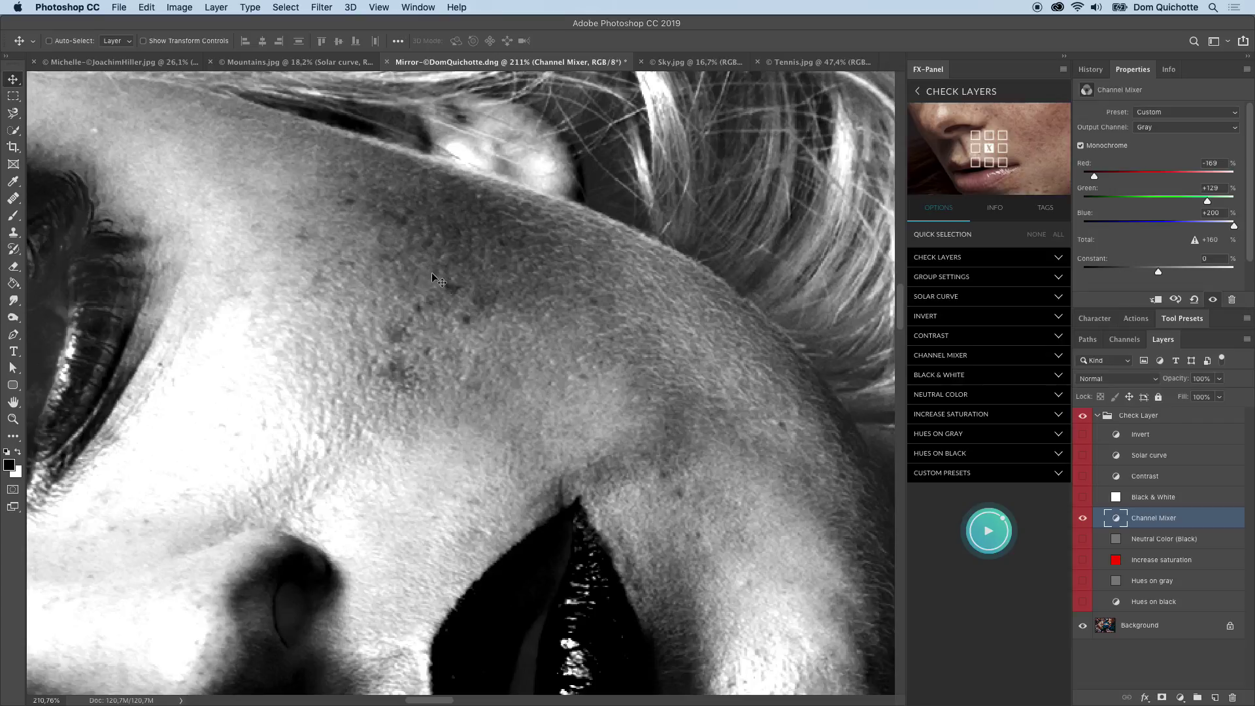
double_click(1124, 71)
click(1087, 295)
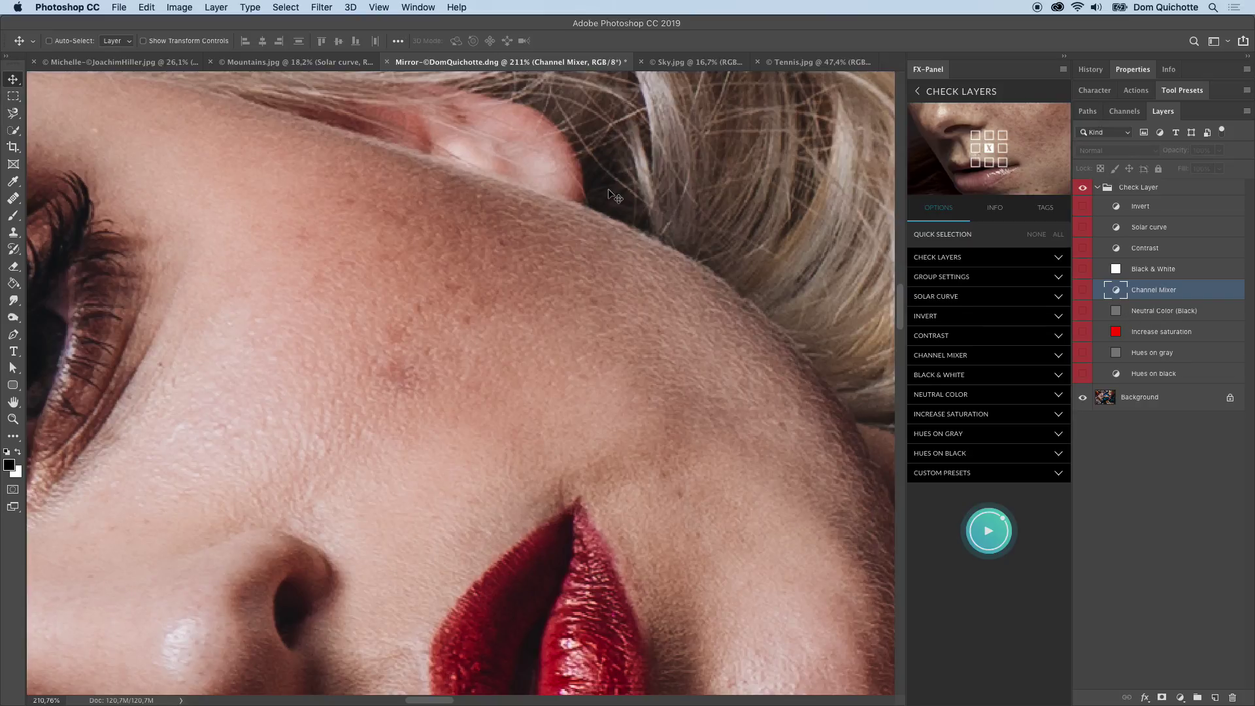
Create the Check Layer group in Sky.jpg and show its Neutral Color (Black) layer.
click(722, 68)
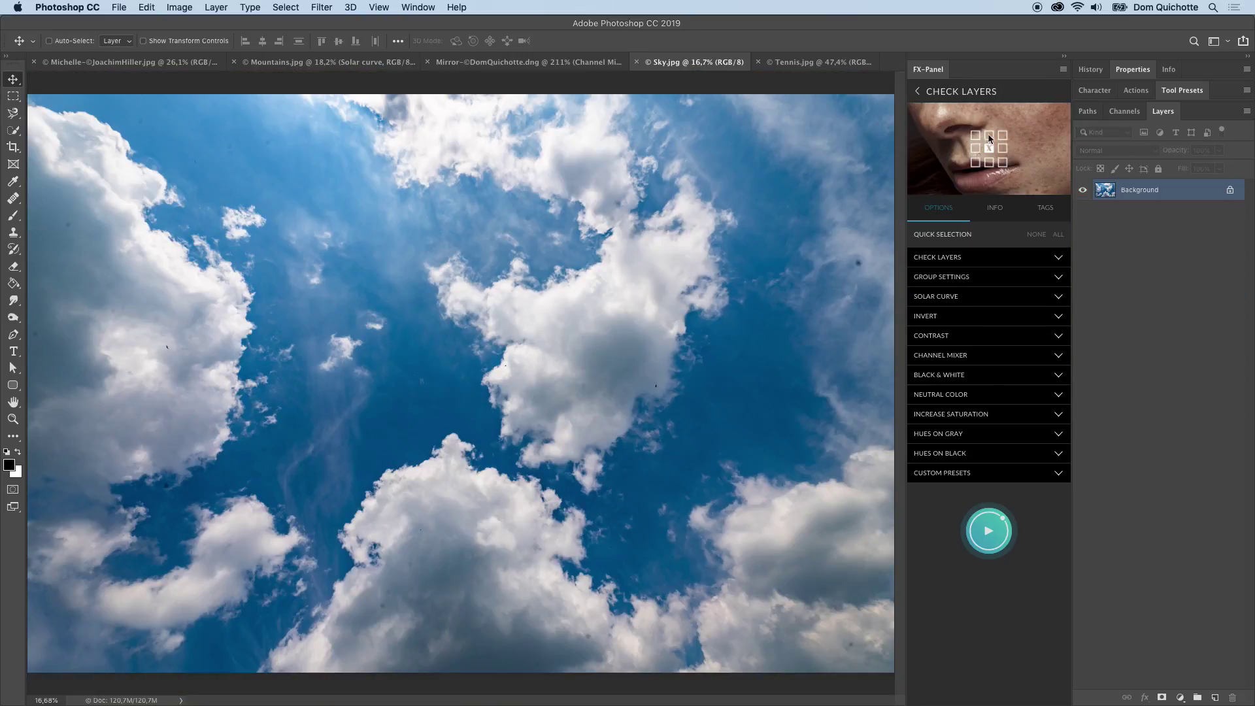
click(992, 536)
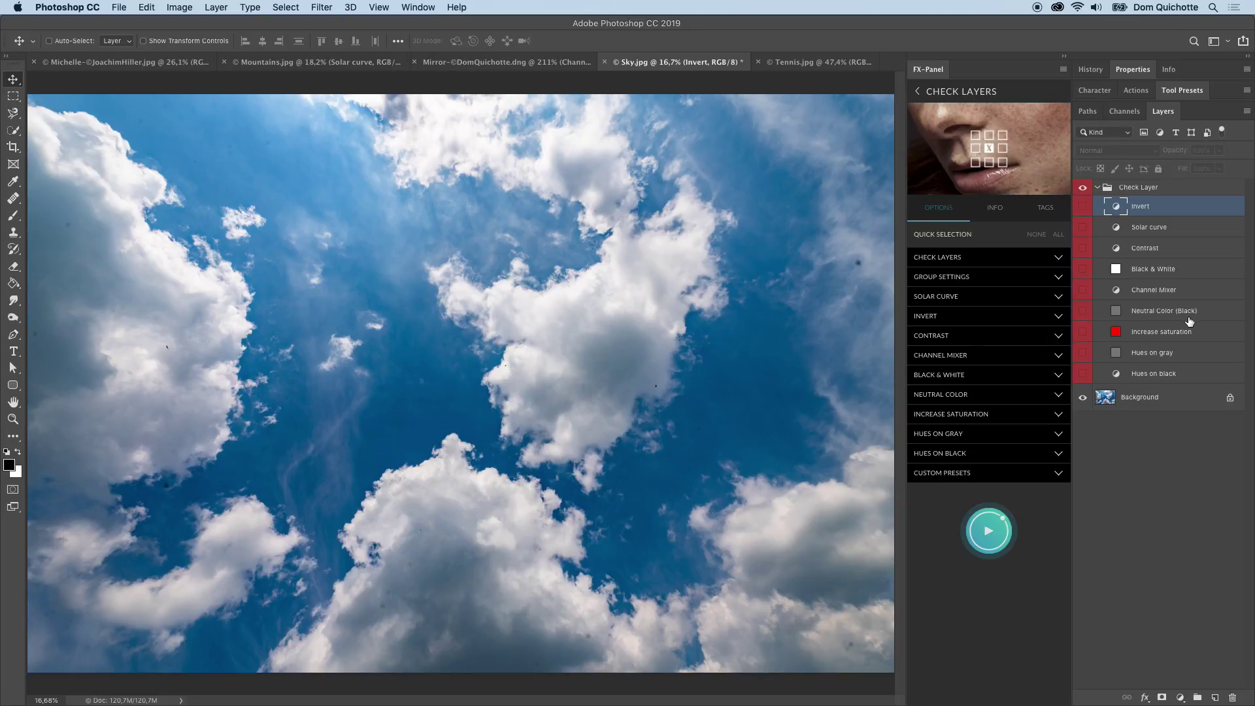
click(1086, 314)
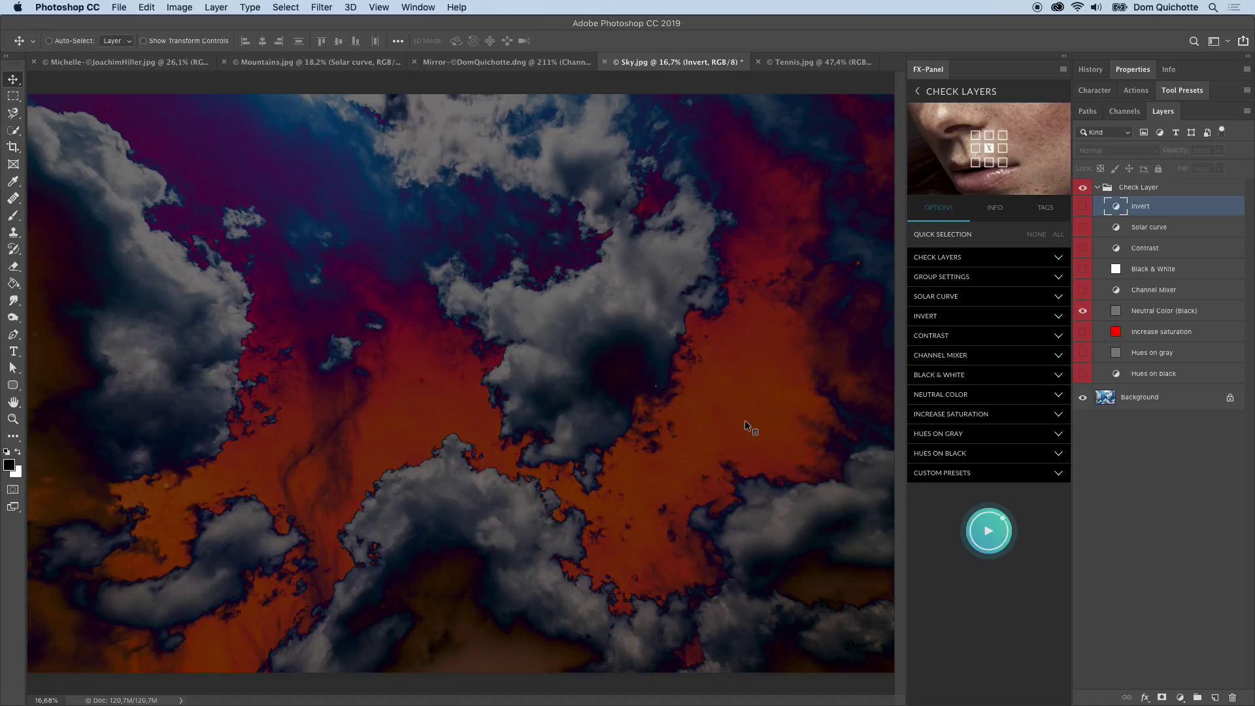
Examine the dark part of the central cloud up close while toggling Neutral Color (Black), and leave it hidden.
super+click(655, 369)
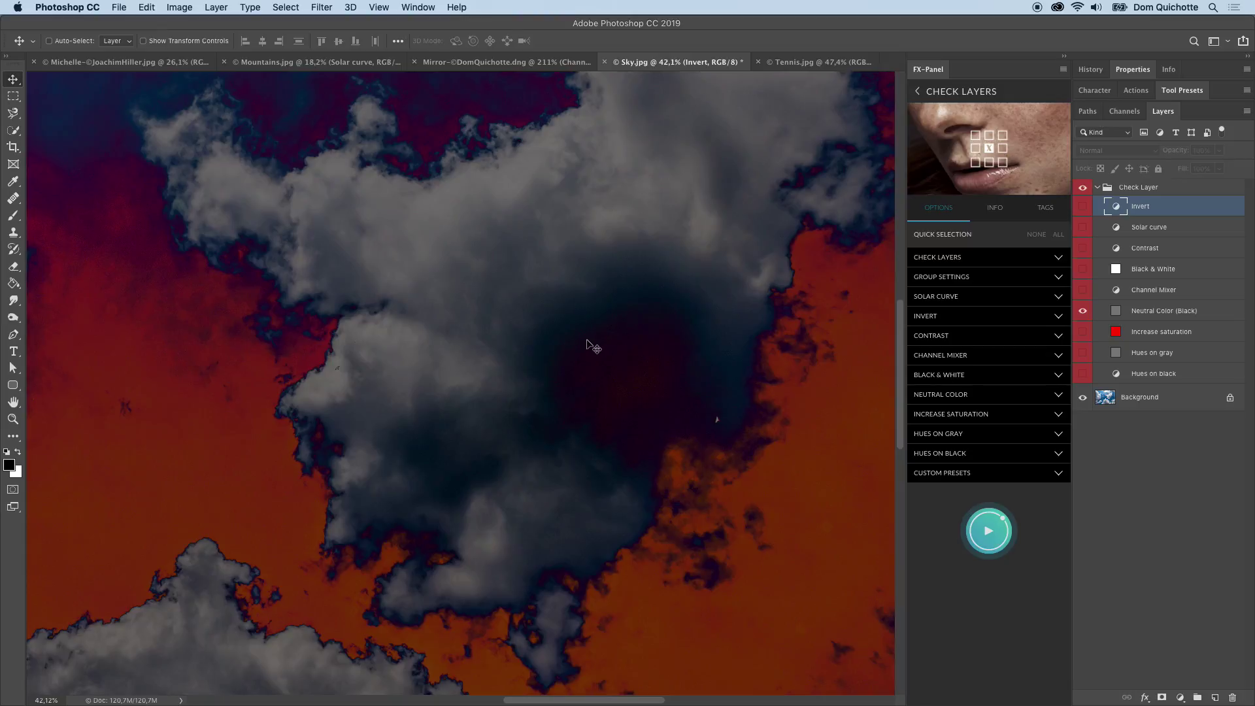
super+click(658, 345)
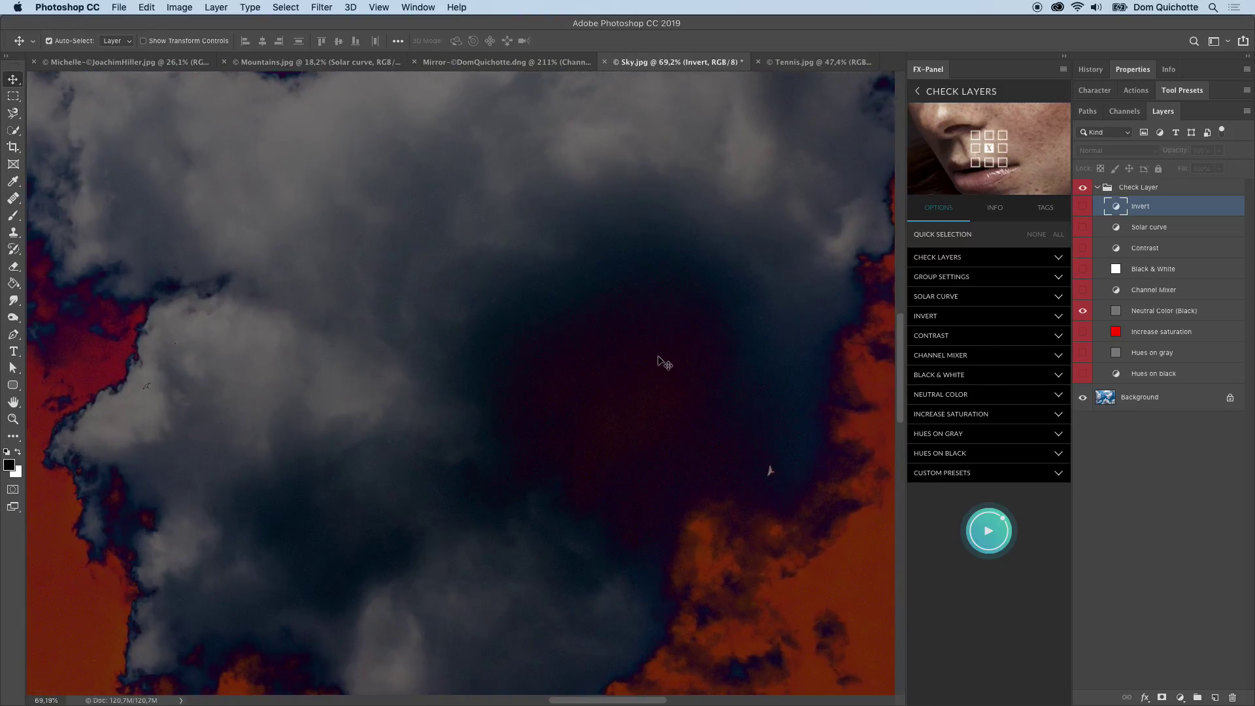
drag(637, 380, 667, 386)
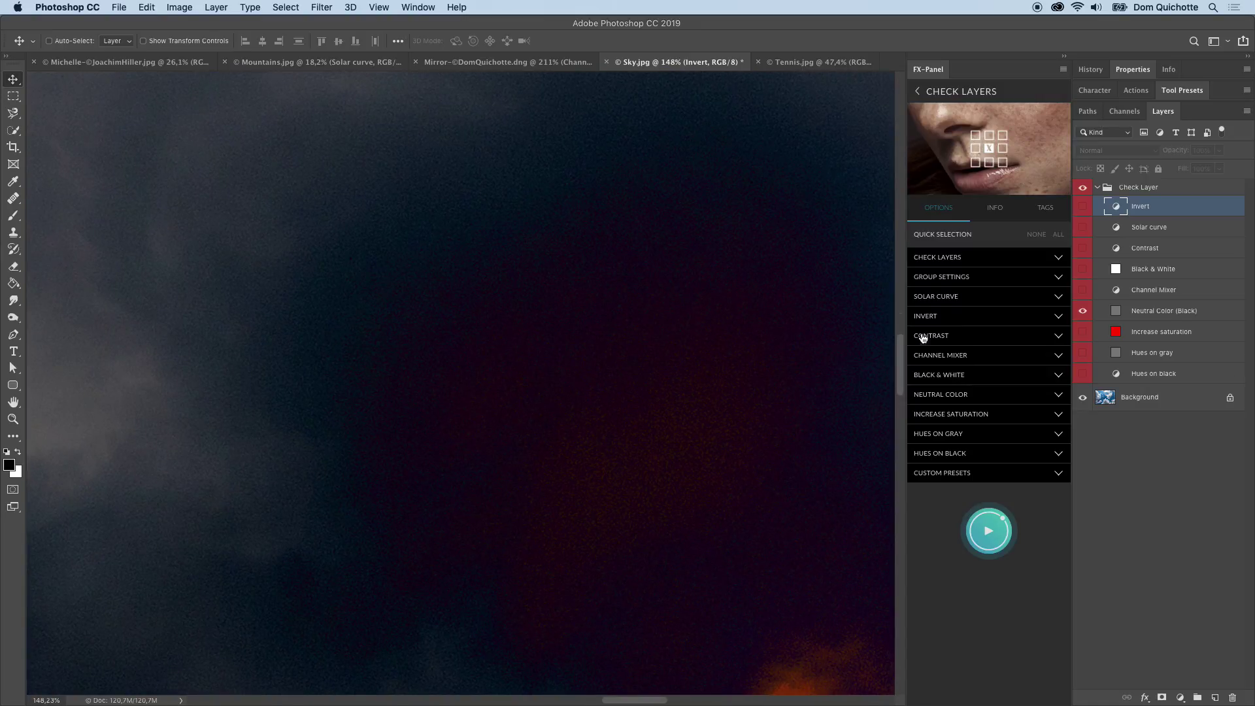
click(1084, 312)
click(1084, 316)
click(1084, 316)
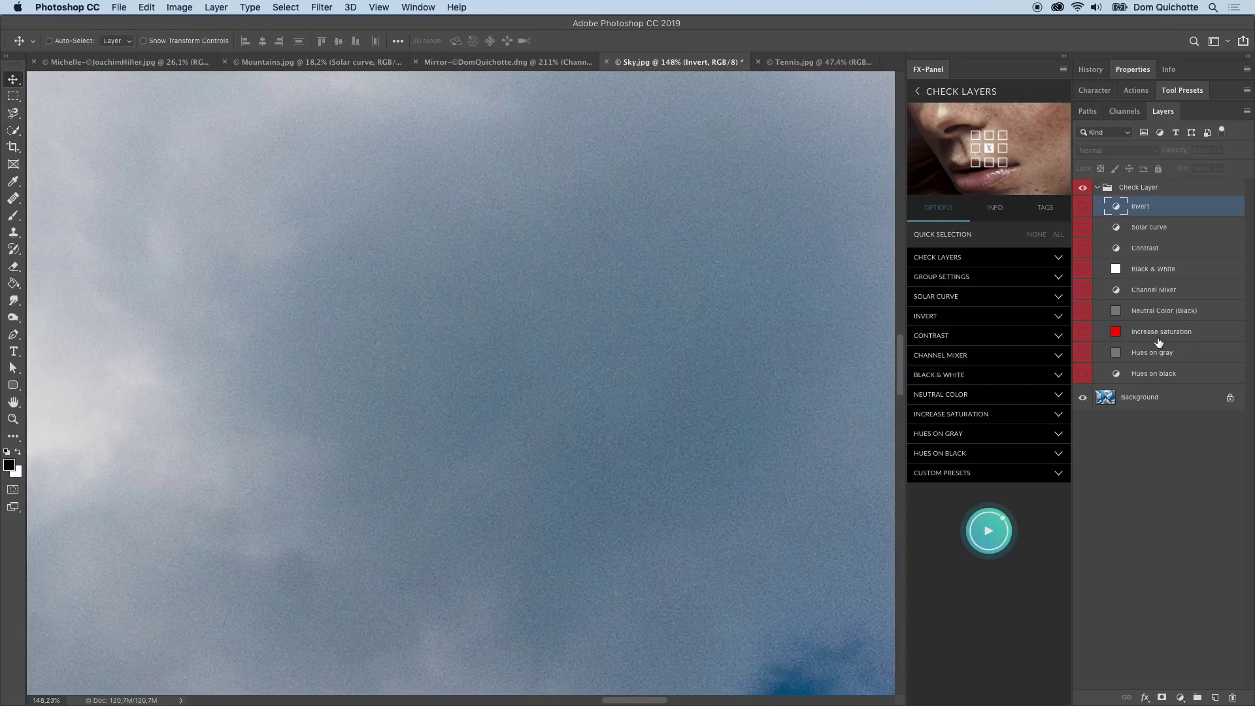
Create the Check Layer group in Tennis.jpg and show its Increase saturation layer.
click(831, 65)
click(988, 529)
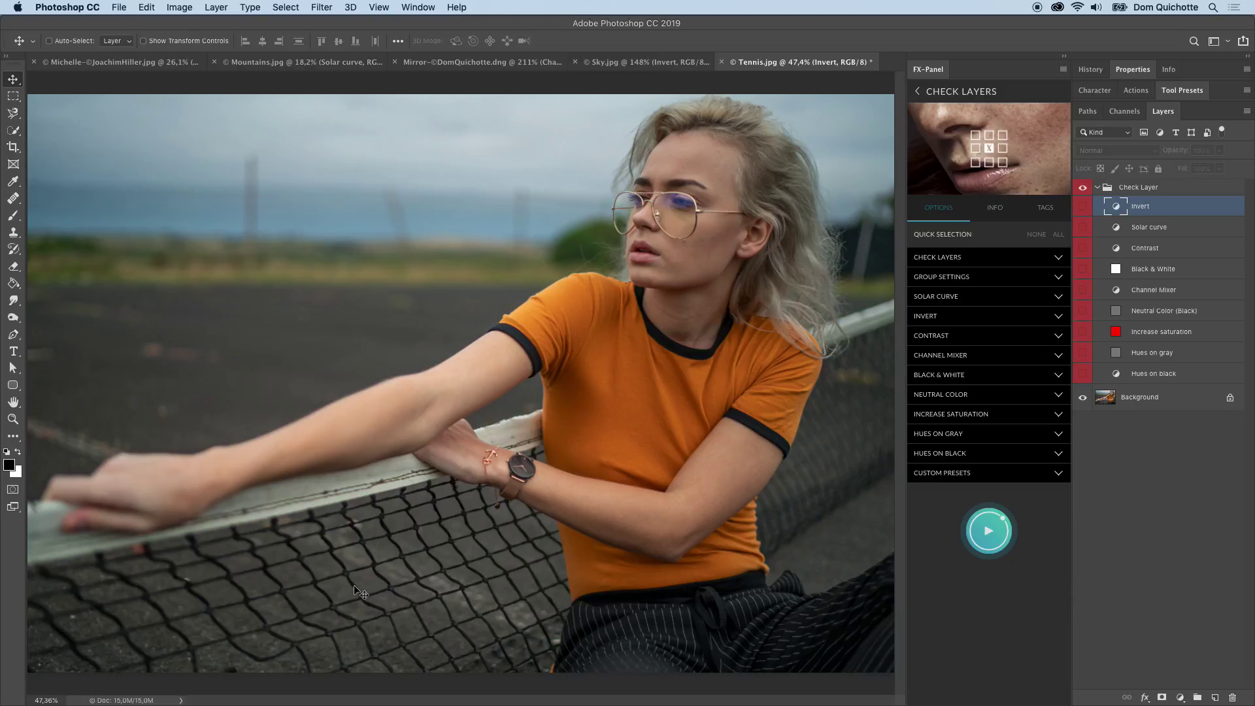
click(1083, 334)
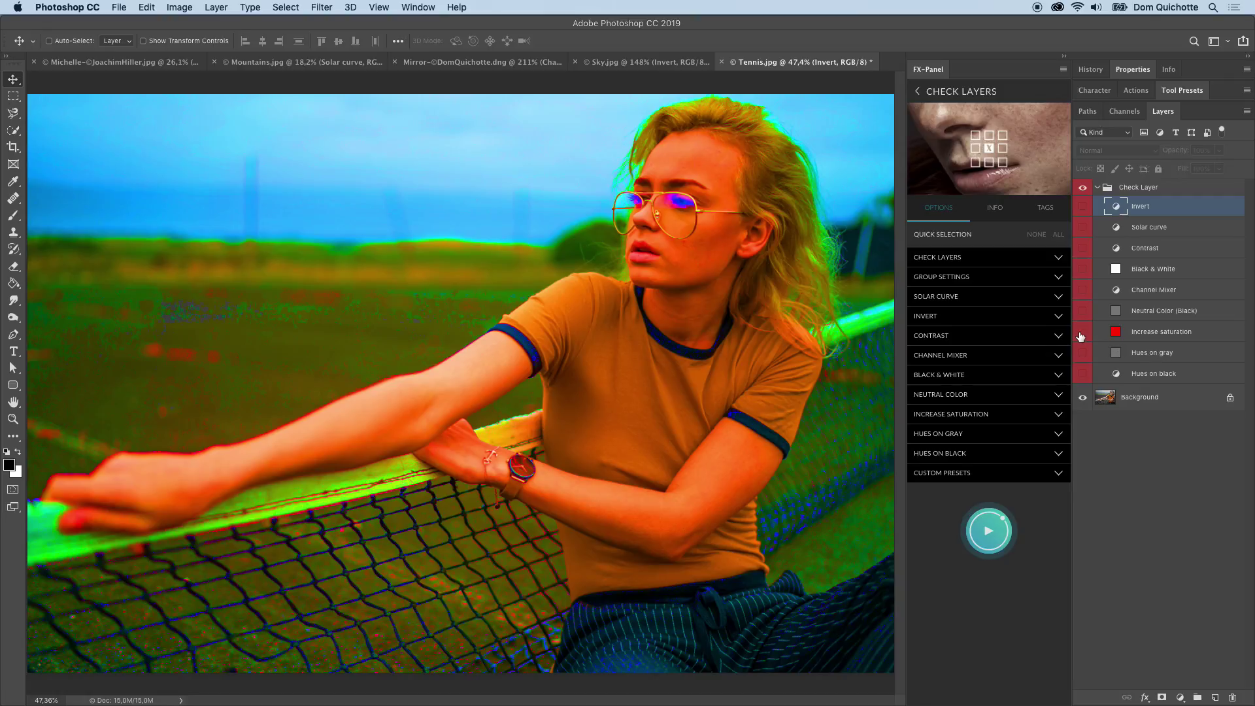
Preview the Tennis.jpg colours with Hues on black and with Hues on gray, hiding each check layer again.
click(1082, 373)
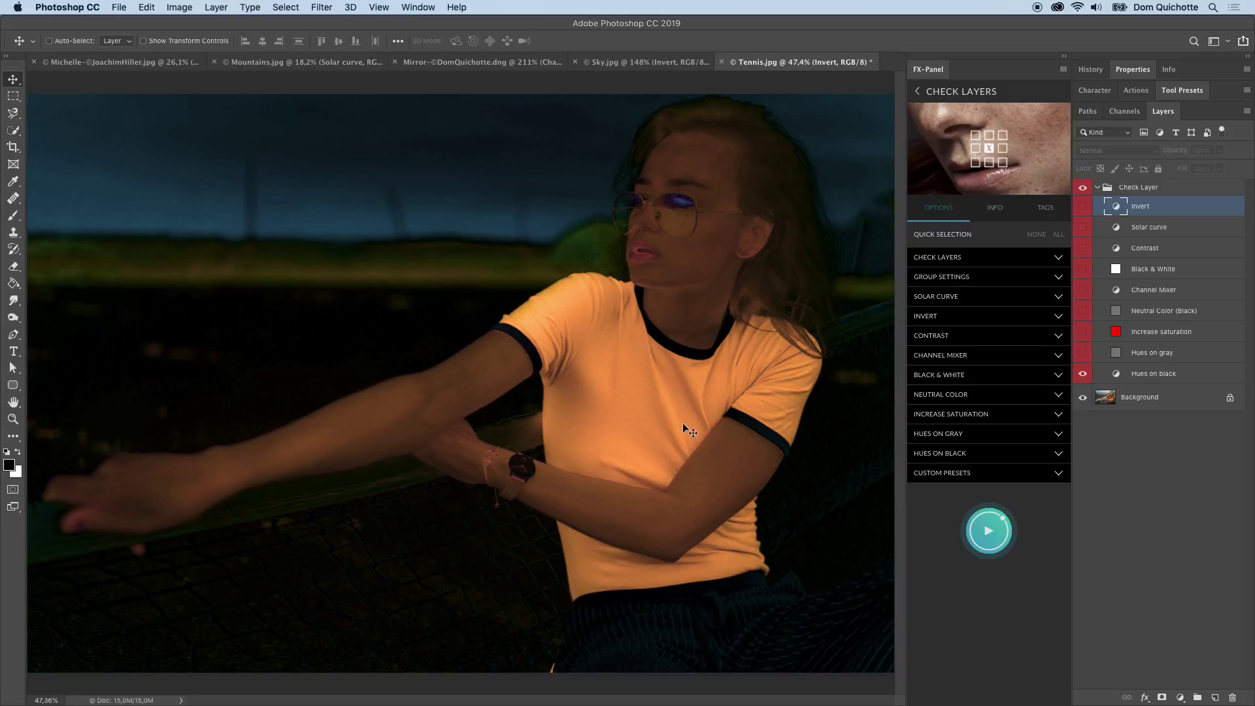
click(1082, 373)
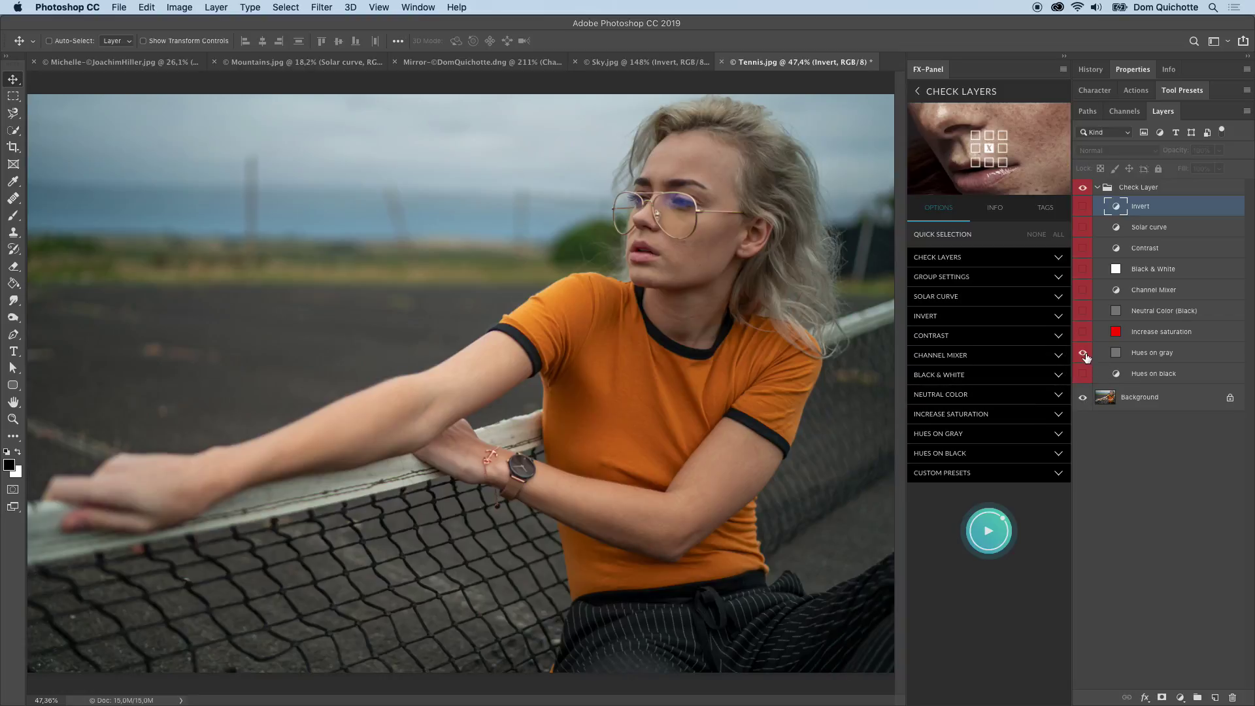
click(1082, 352)
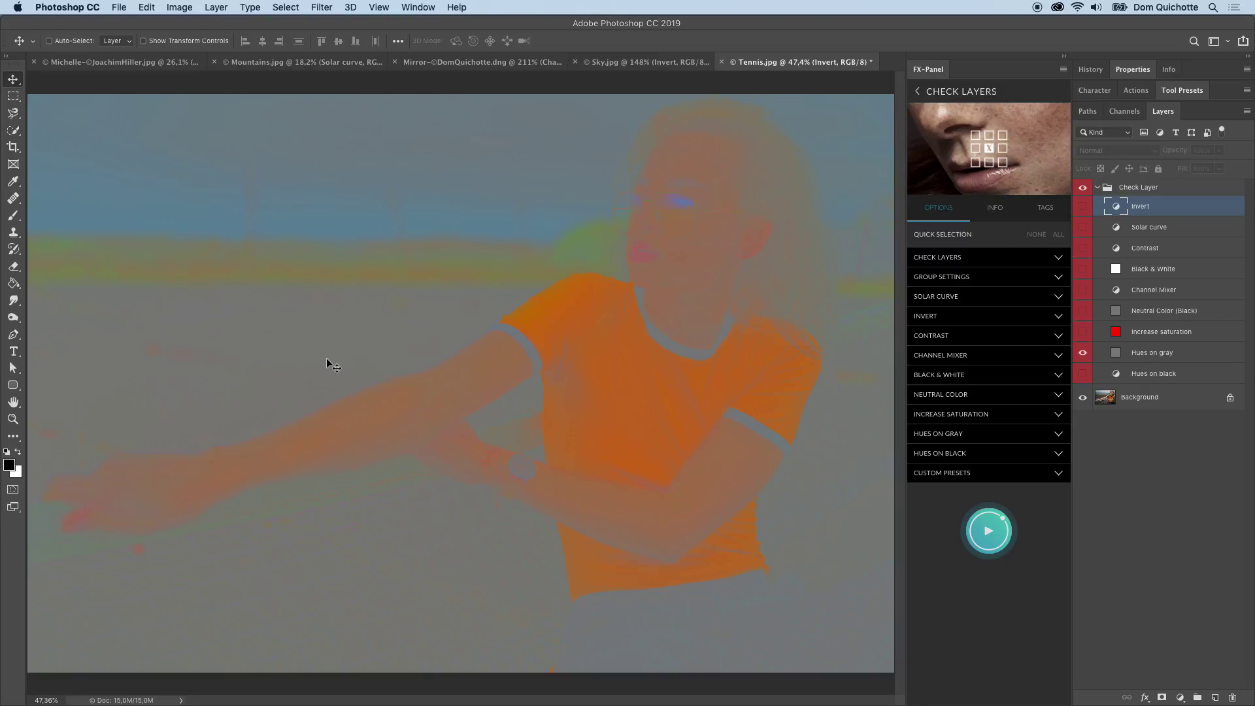
click(1083, 353)
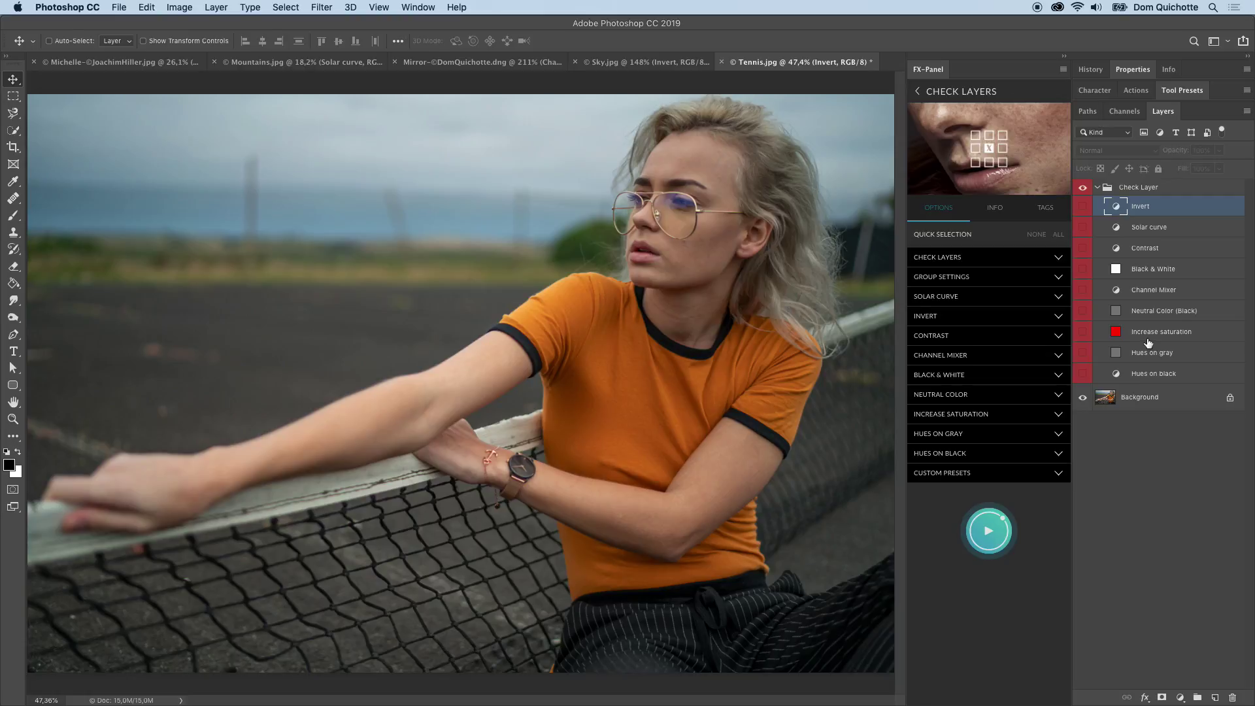
Set the Solar Curve layer's name color to green in the Check Layers options.
click(997, 302)
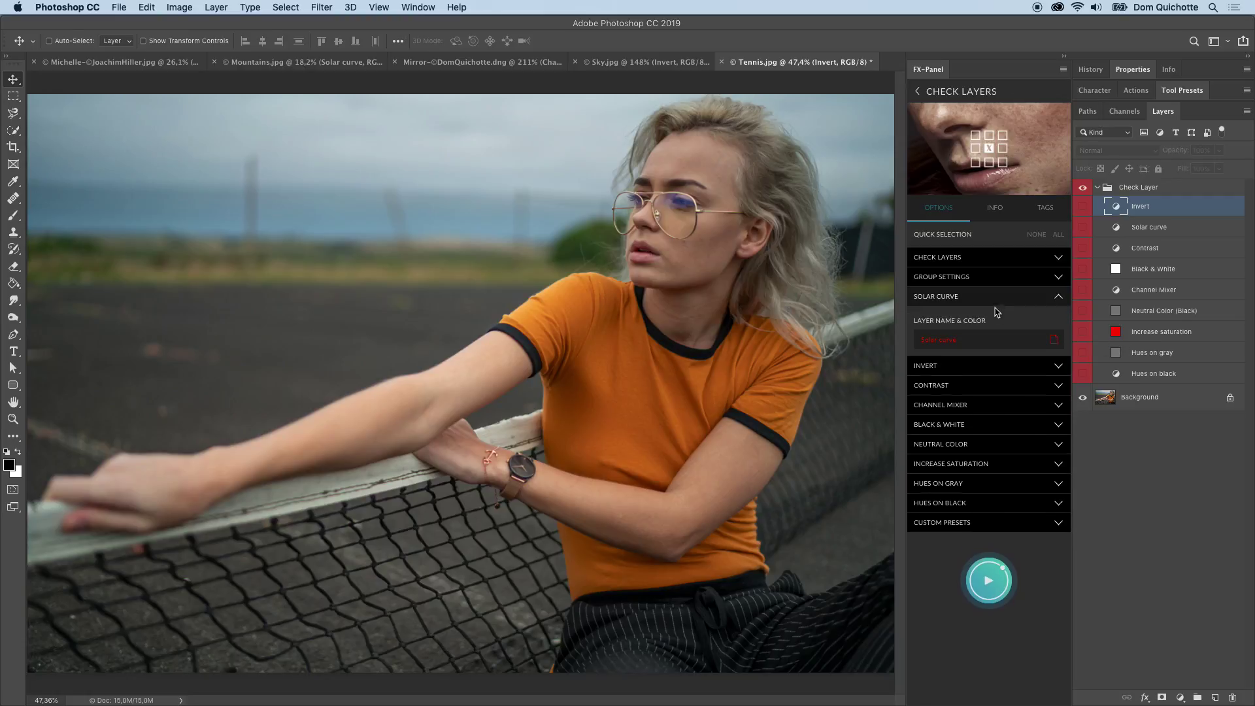
click(1053, 339)
click(1001, 361)
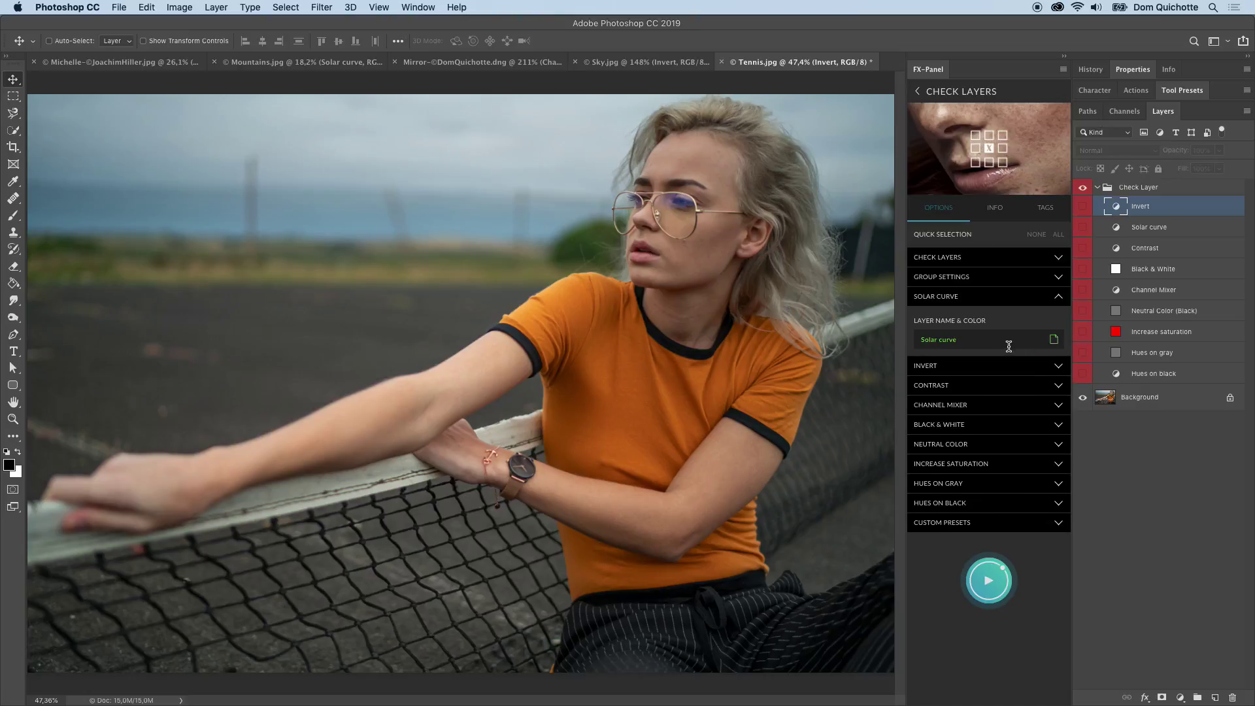
click(972, 296)
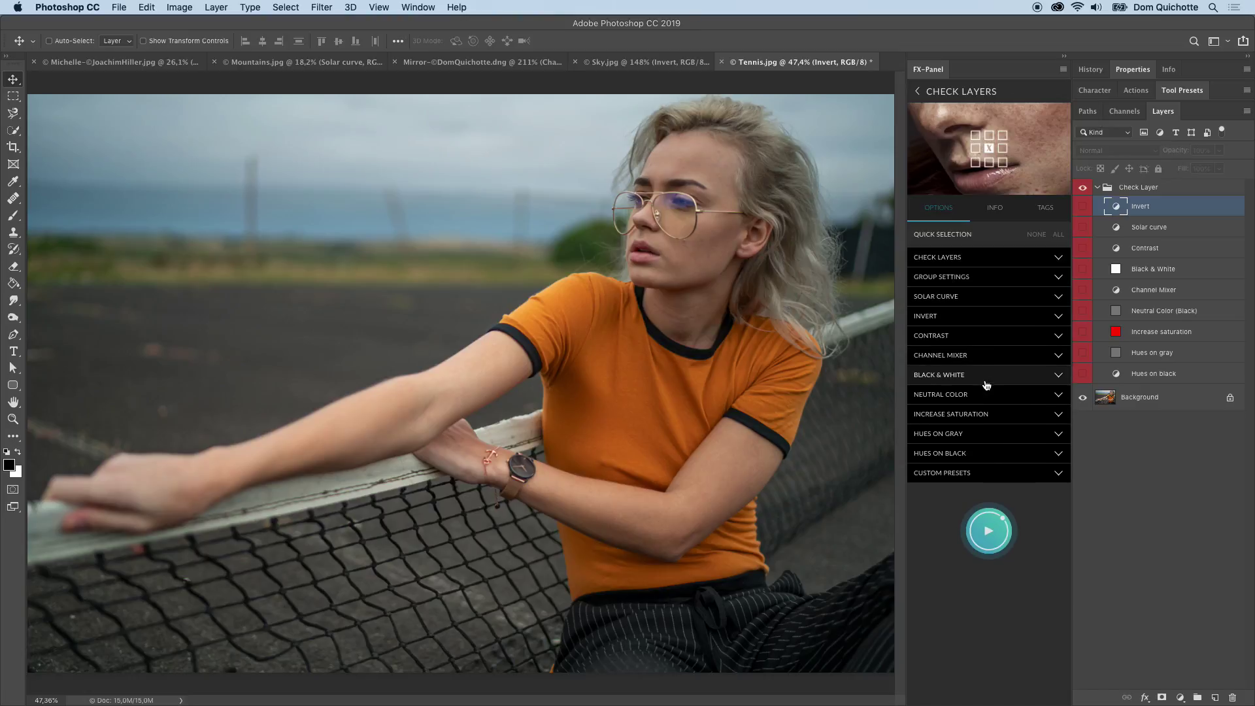
Rename the Black & White check layer to "No Color" and set its name color to blue.
click(986, 377)
click(993, 417)
text(No Color)
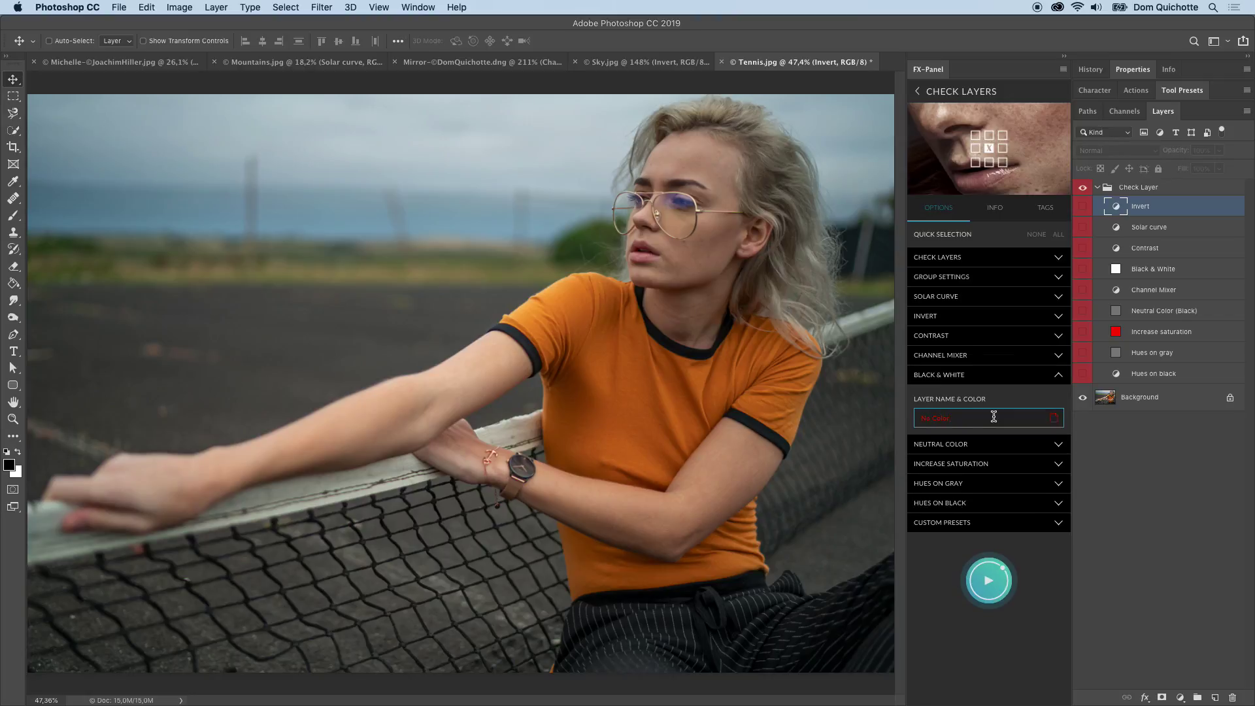
click(1052, 418)
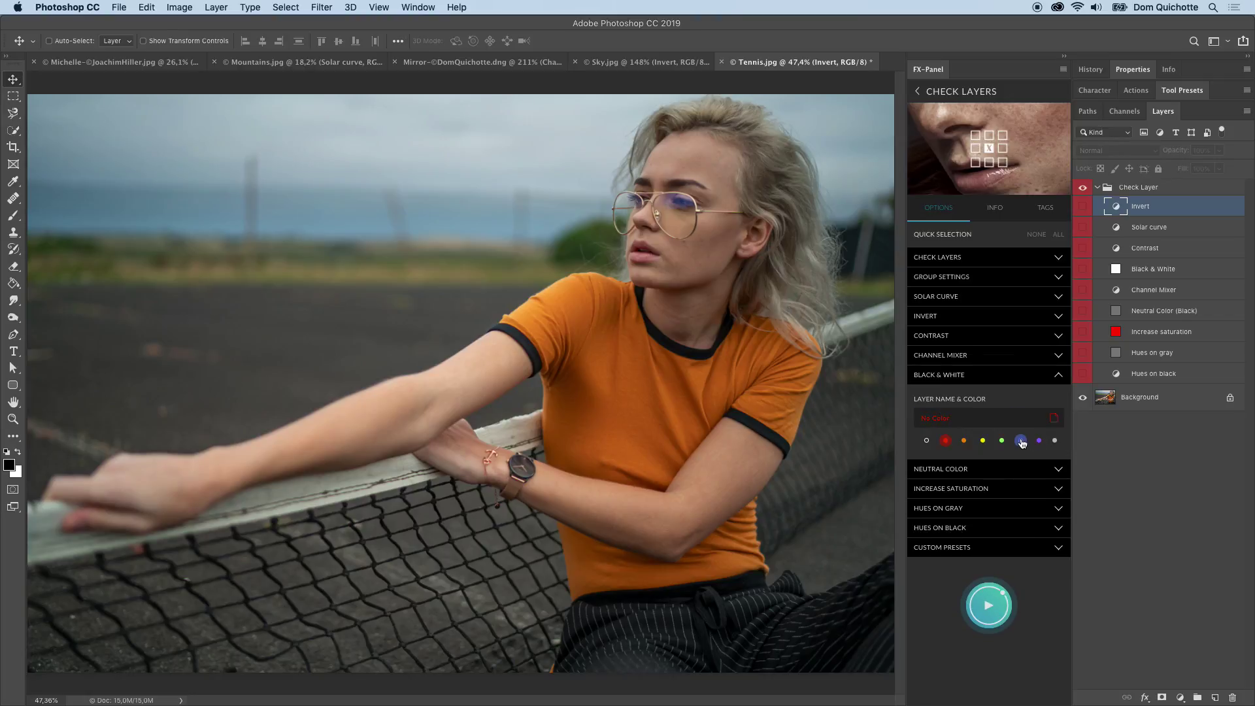
click(1020, 442)
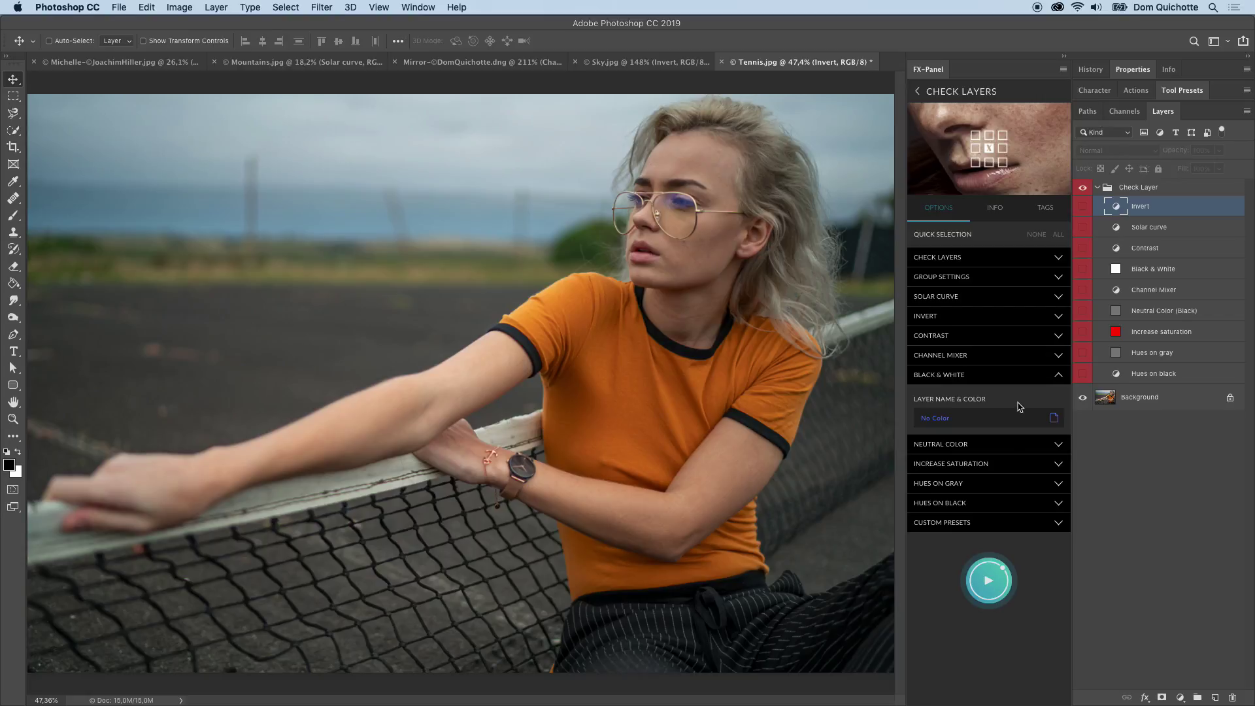
Set the Contrast check layer's intensity to 4, and review the Channel Mixer's red, green and blue options.
click(1012, 335)
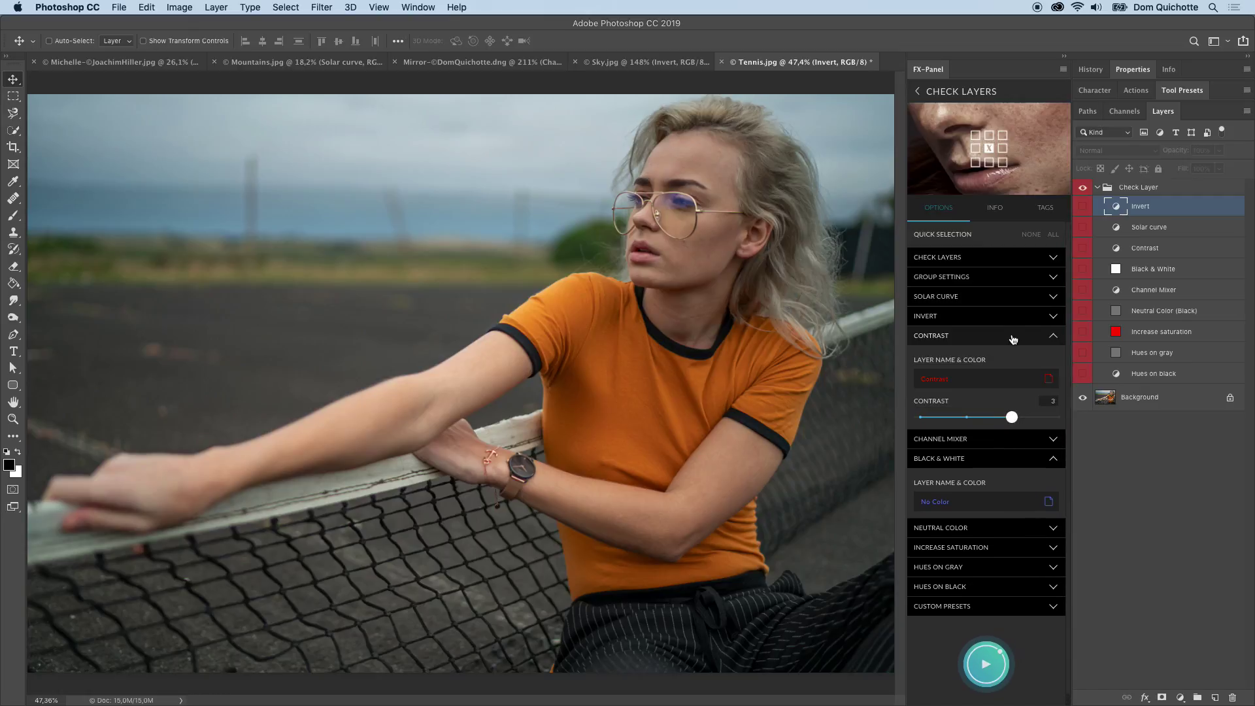
drag(1011, 416, 1053, 417)
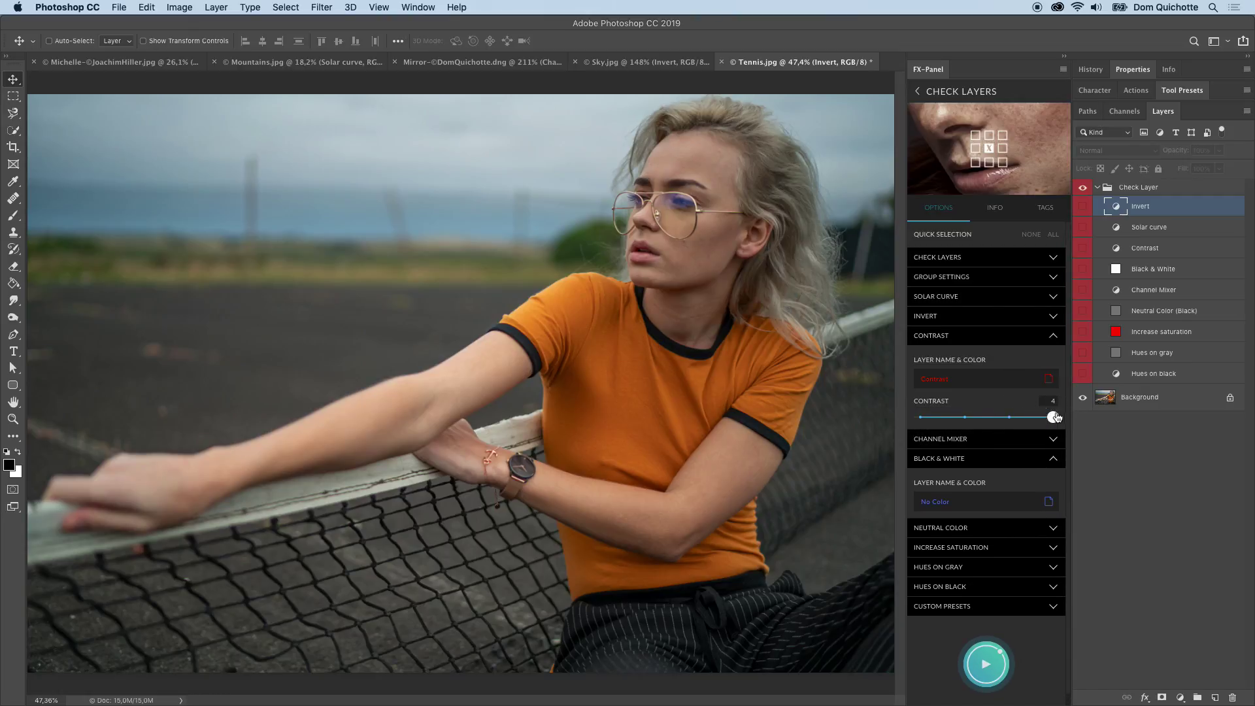
click(993, 338)
click(993, 356)
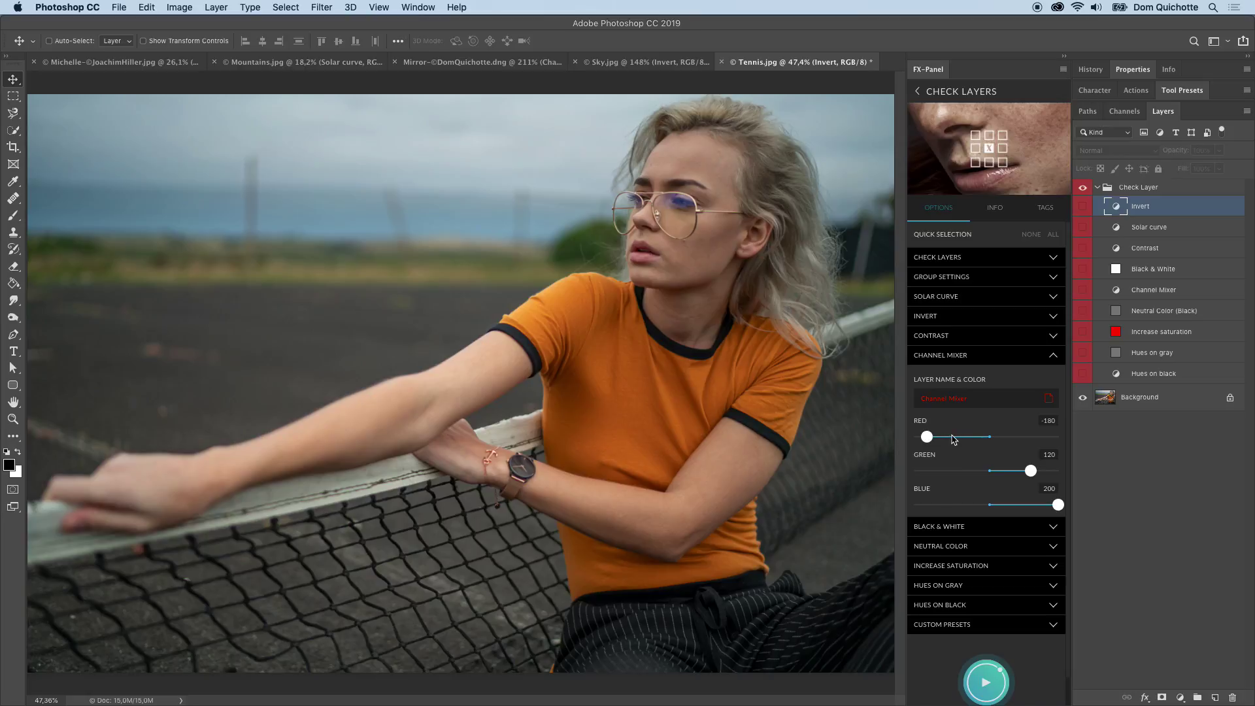
click(958, 358)
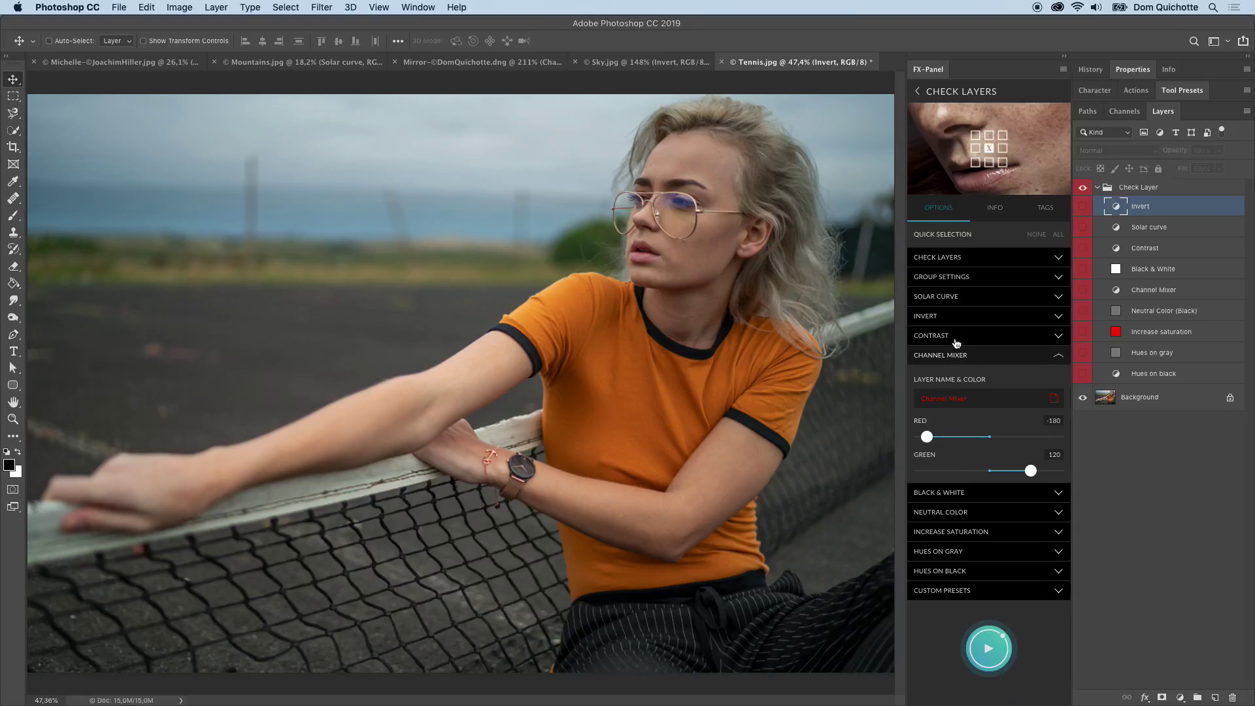
Turn Add to Group off and back on in the Check Layers group settings.
click(948, 282)
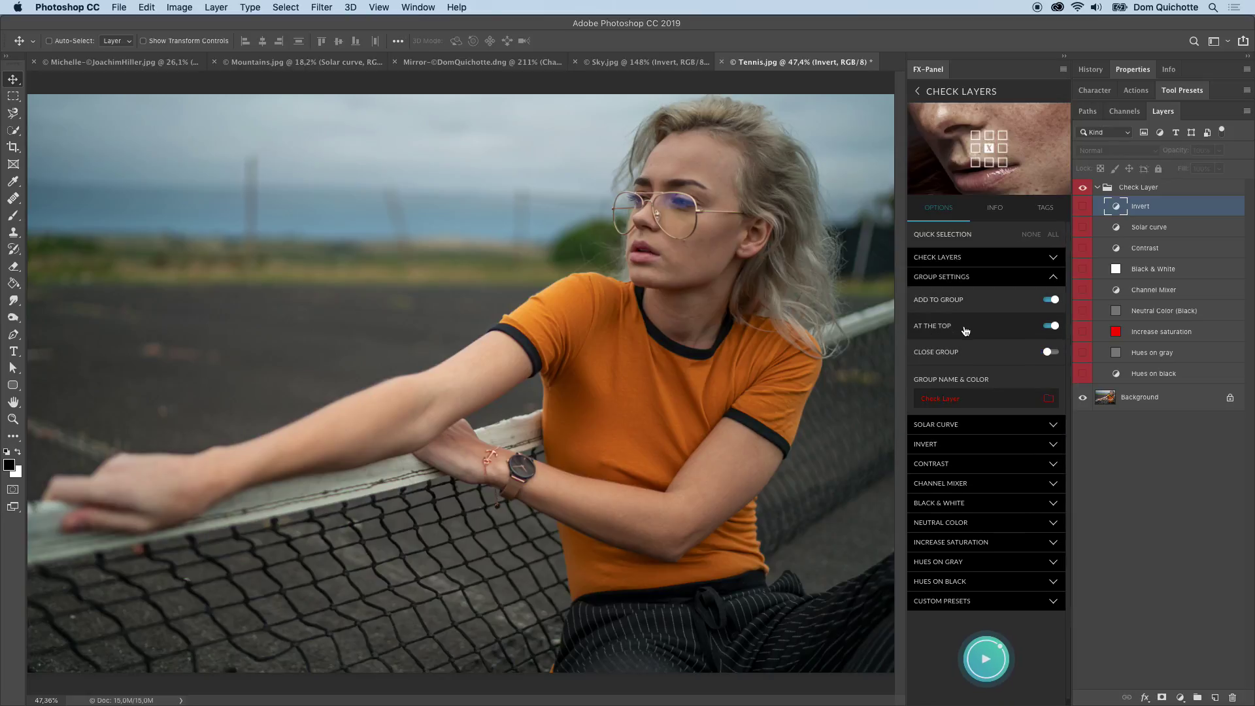
click(993, 302)
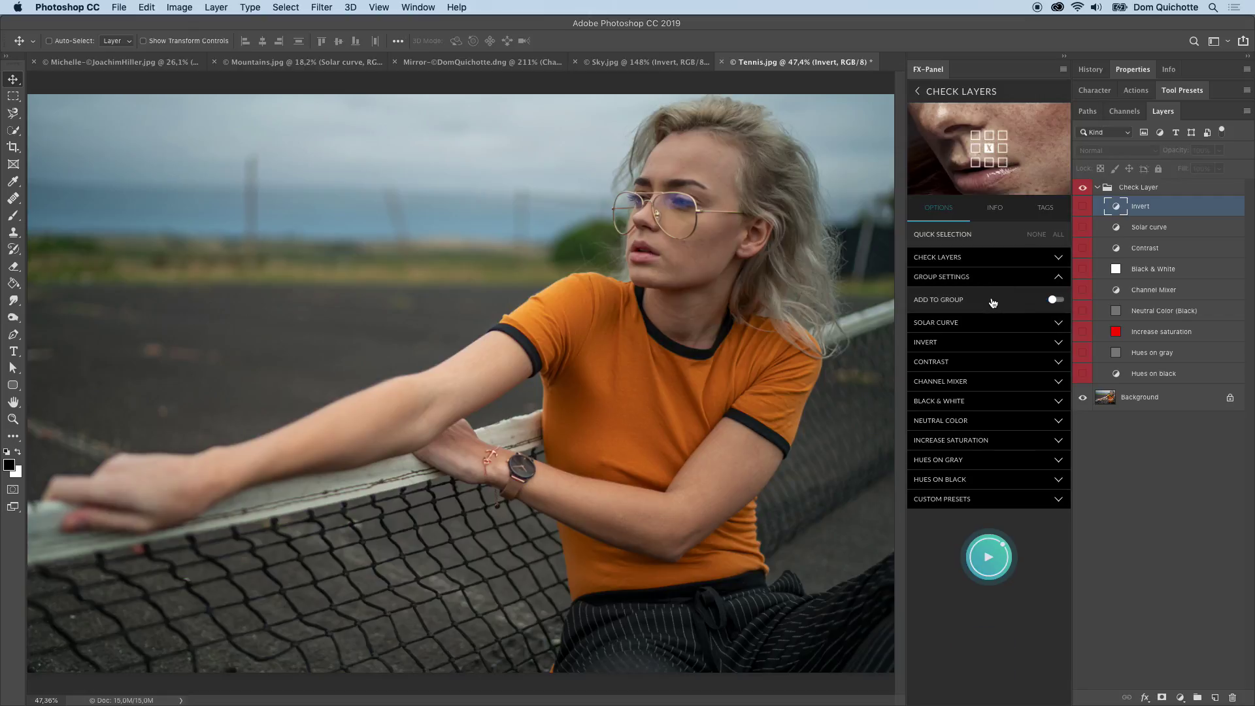
click(992, 302)
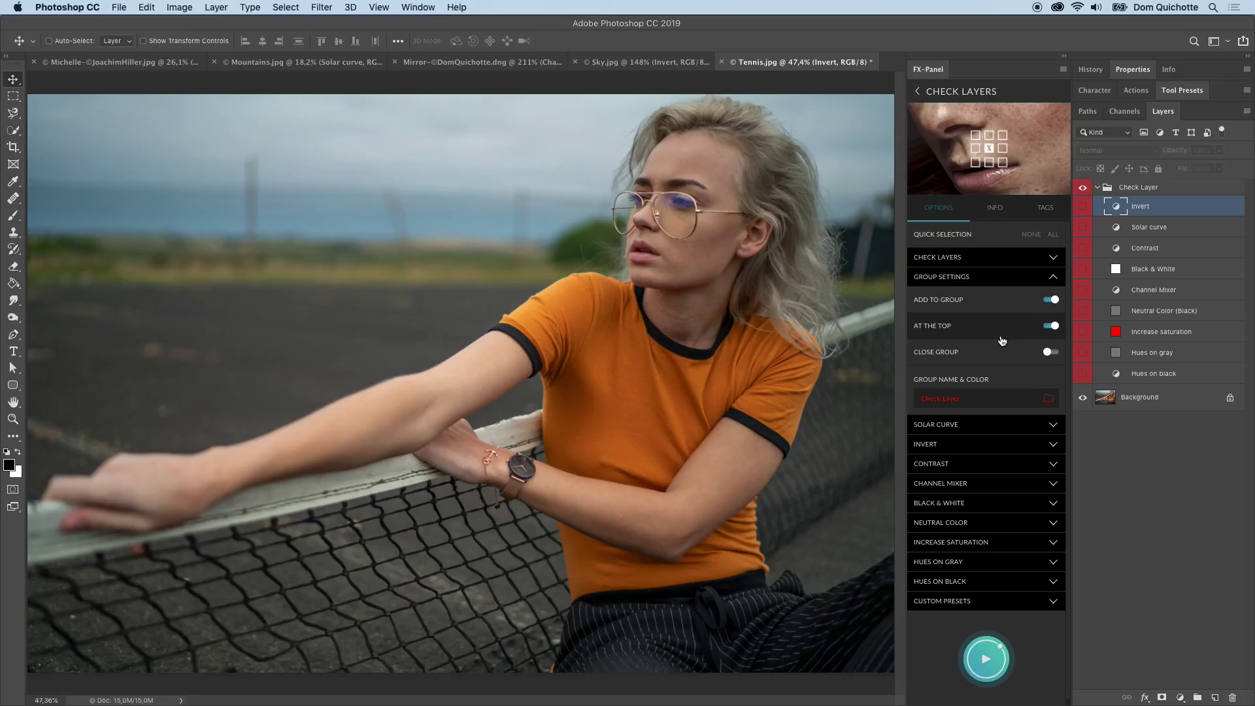
click(988, 279)
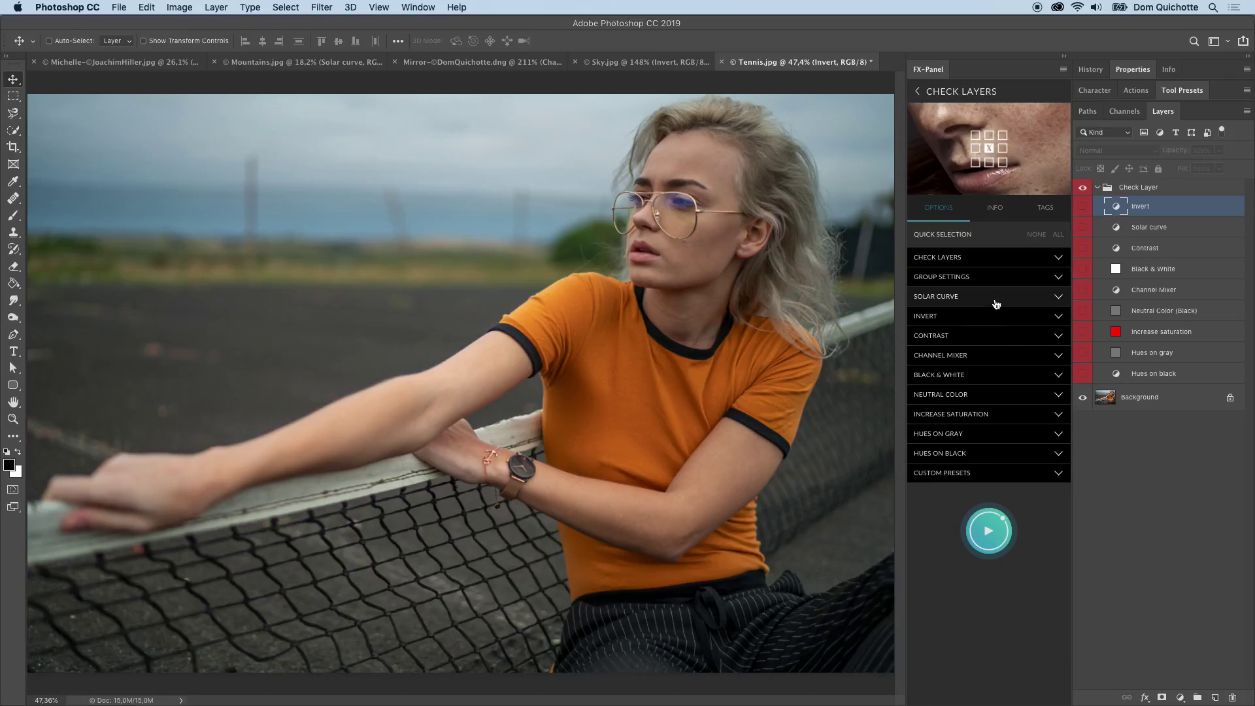
Deselect all check layers, enable only Channel Mixer and create it as a layer in Tennis.jpg.
click(992, 256)
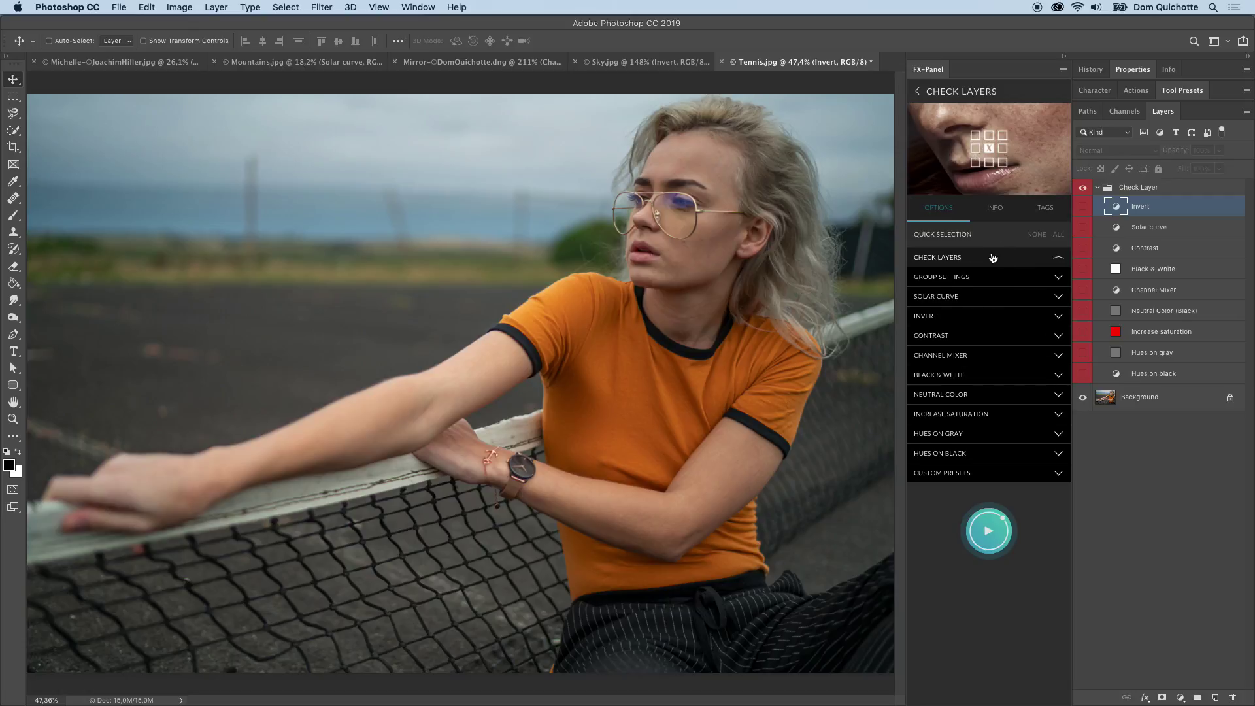
click(1032, 235)
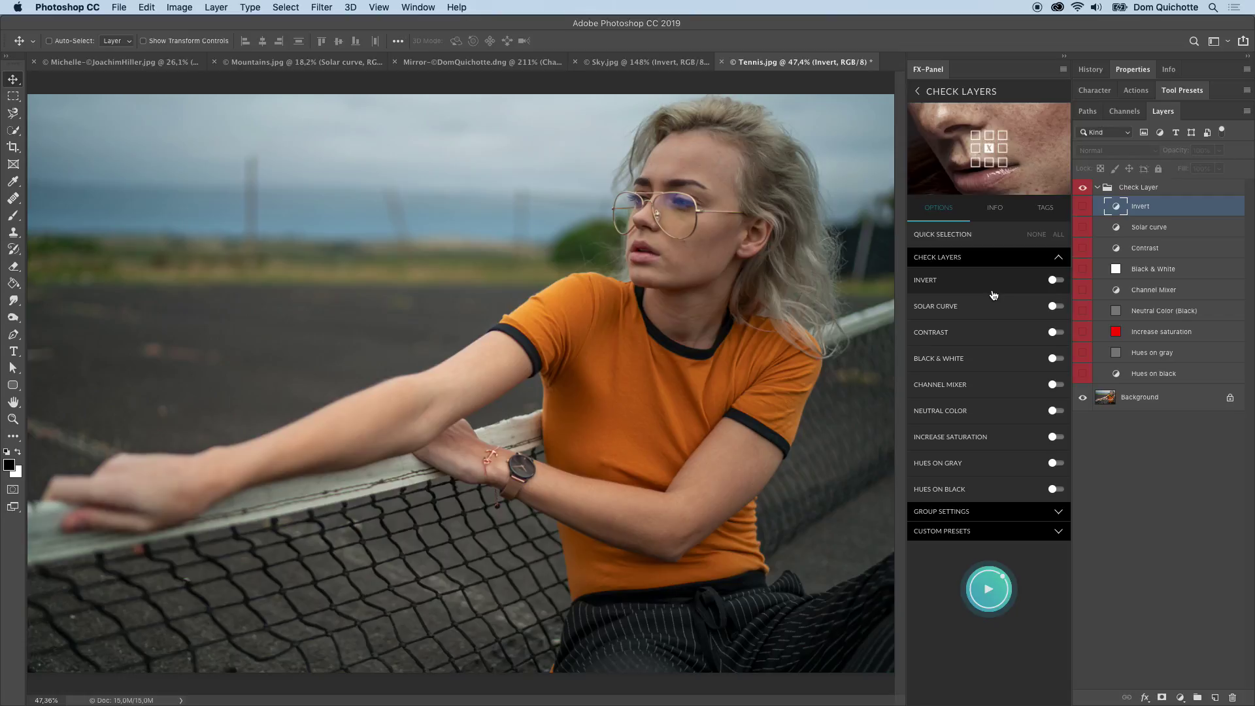
click(1007, 387)
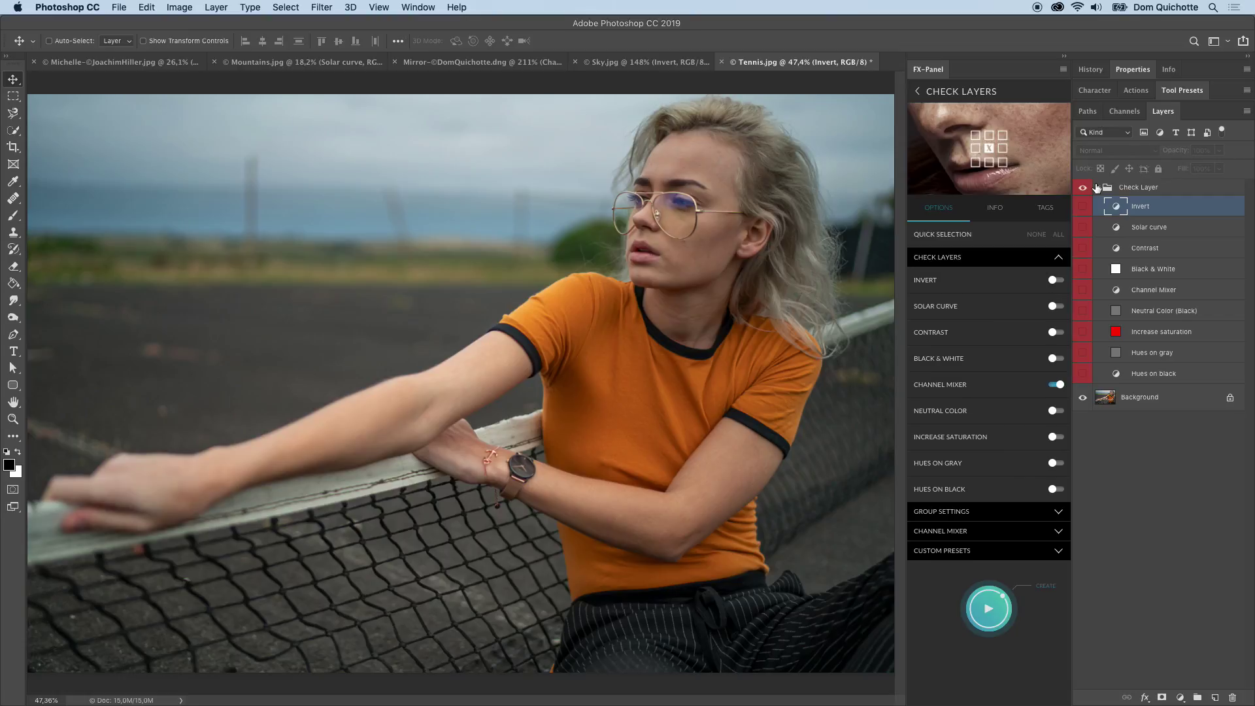
click(1007, 613)
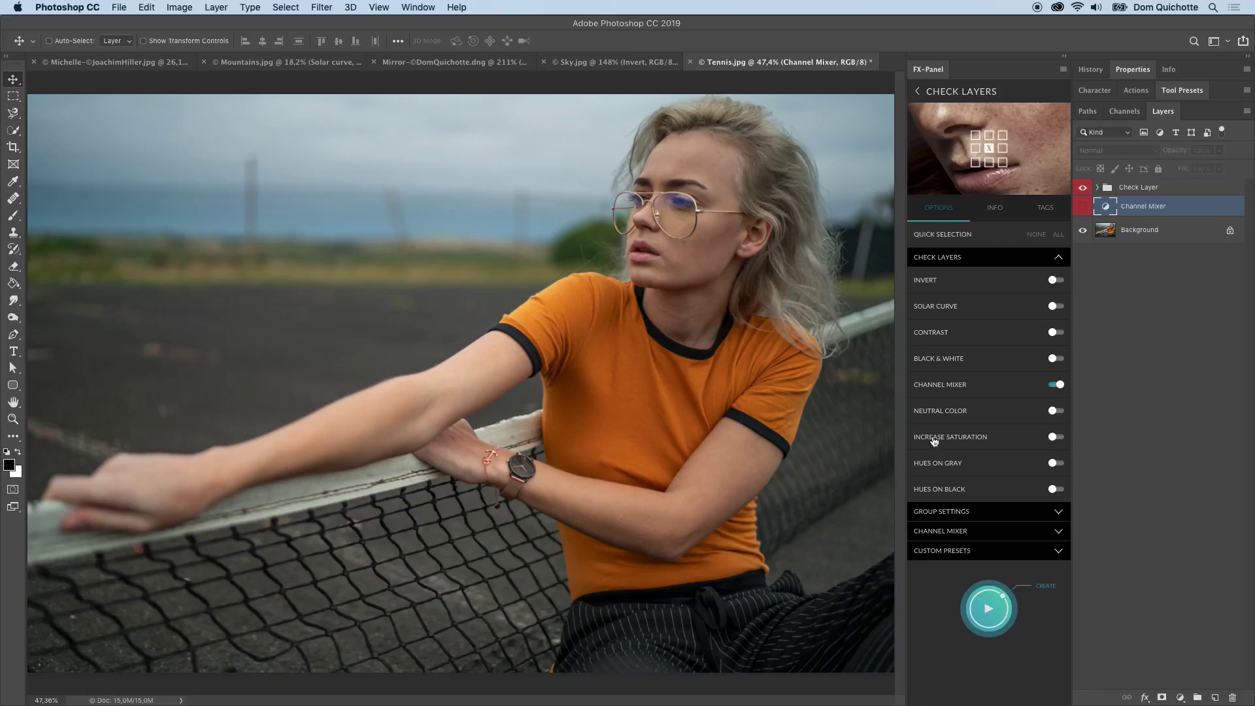
click(948, 258)
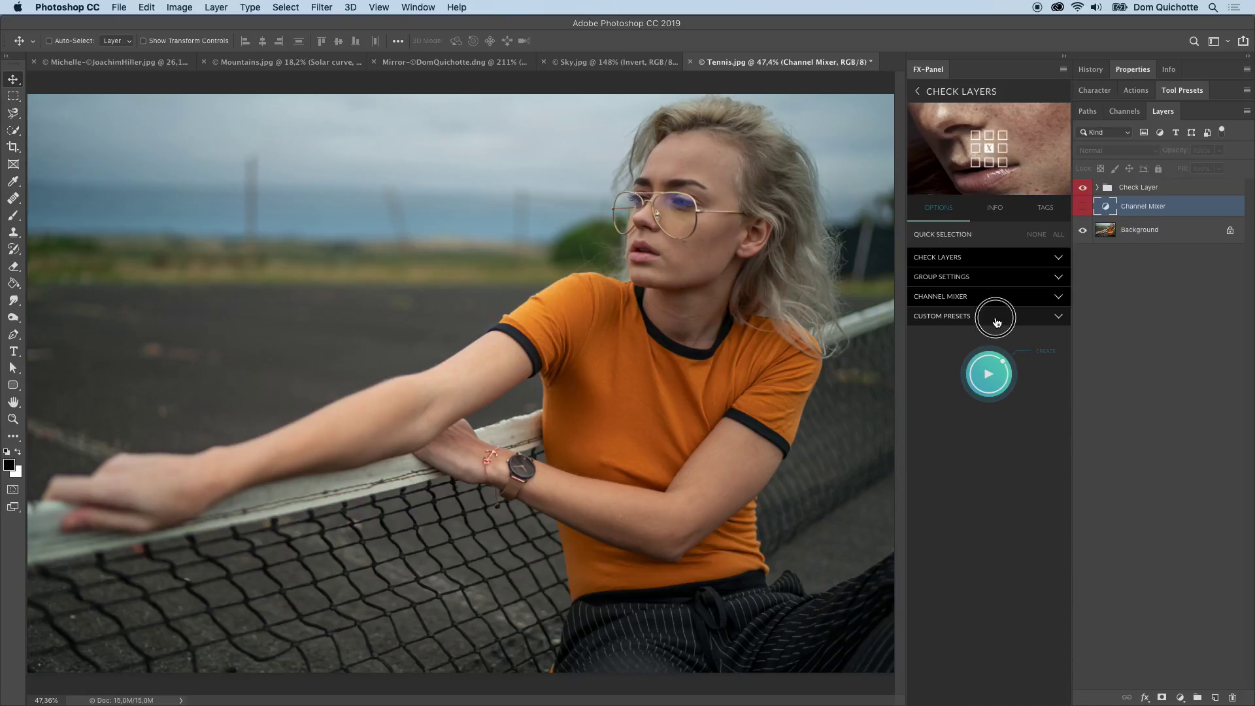
Review the custom presets of Check Layers and open the preset's online help page in the browser.
click(995, 320)
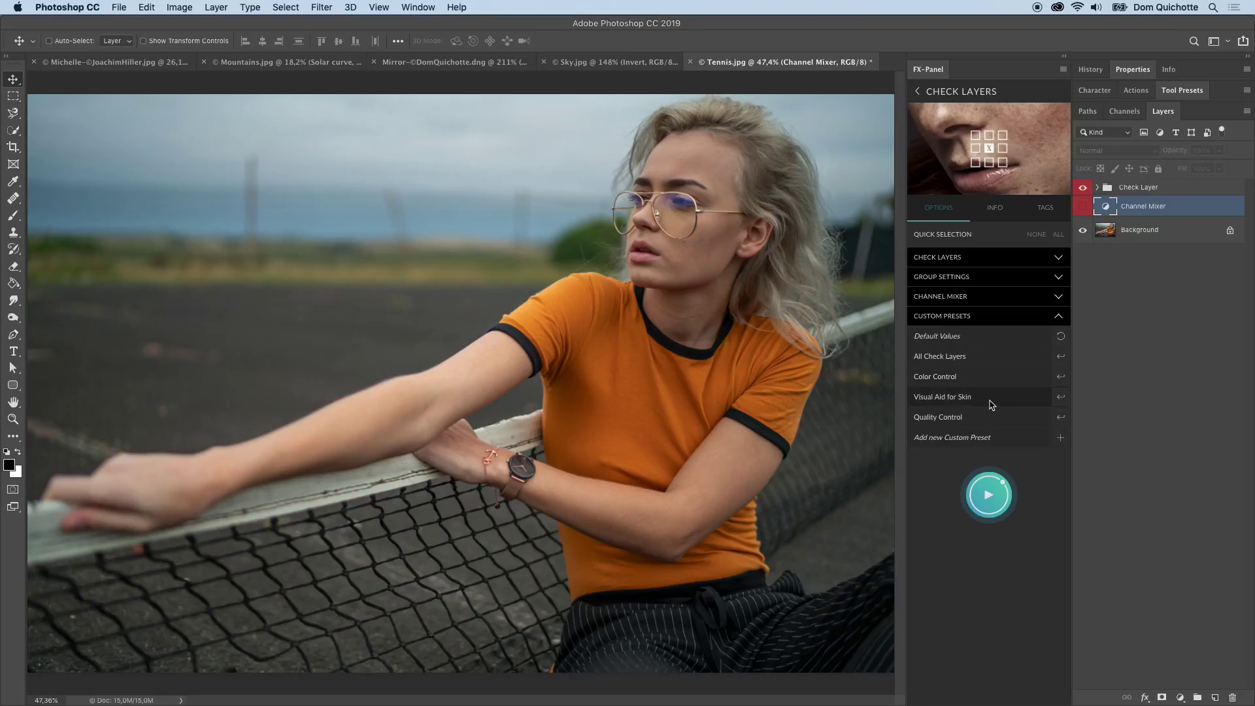
click(989, 315)
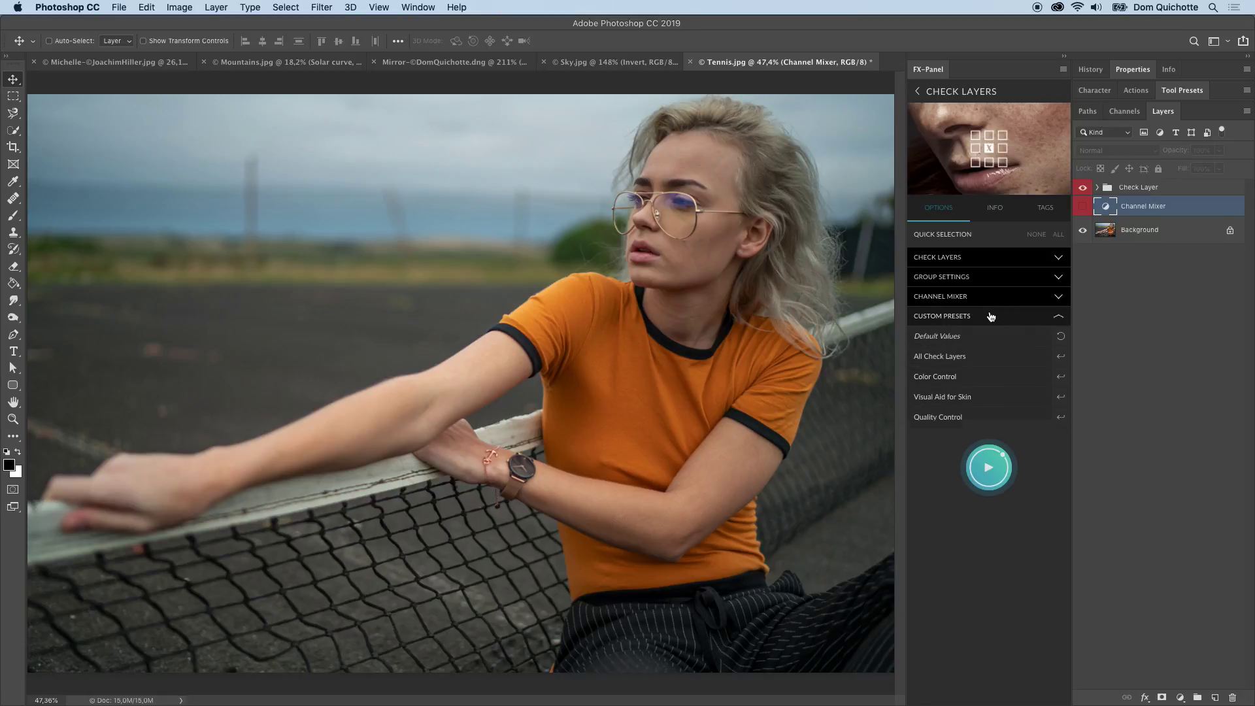
click(996, 210)
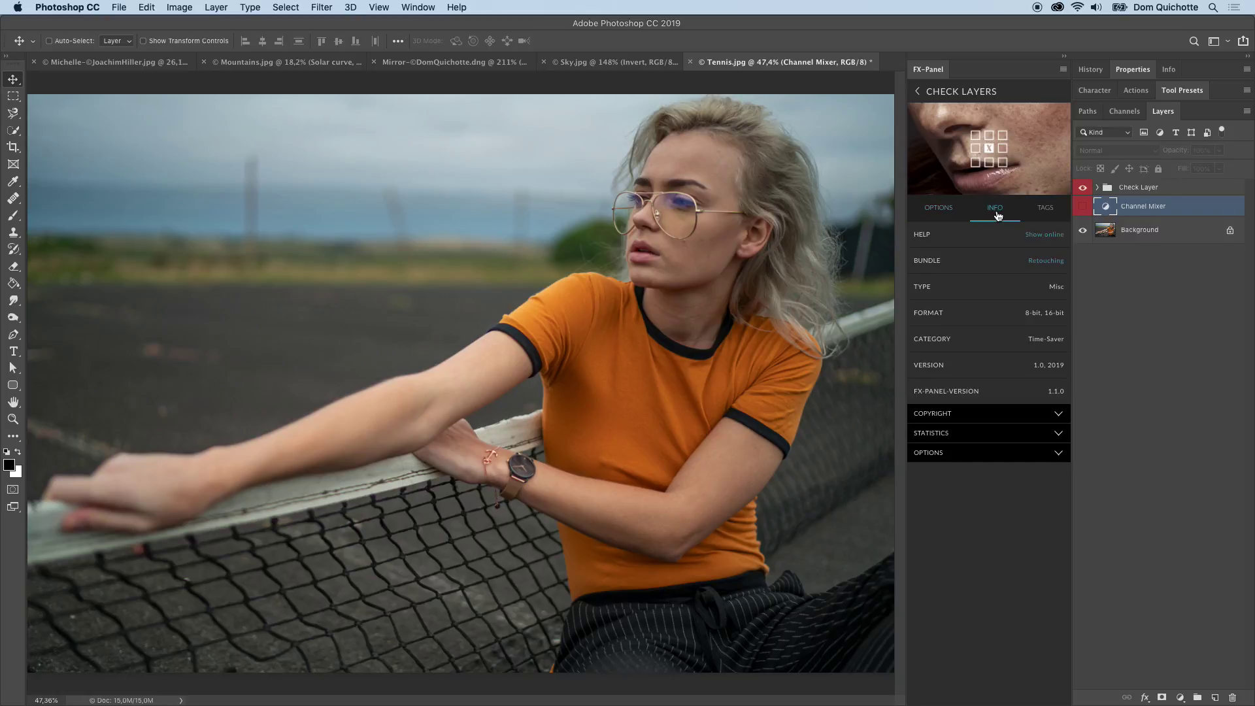
click(991, 246)
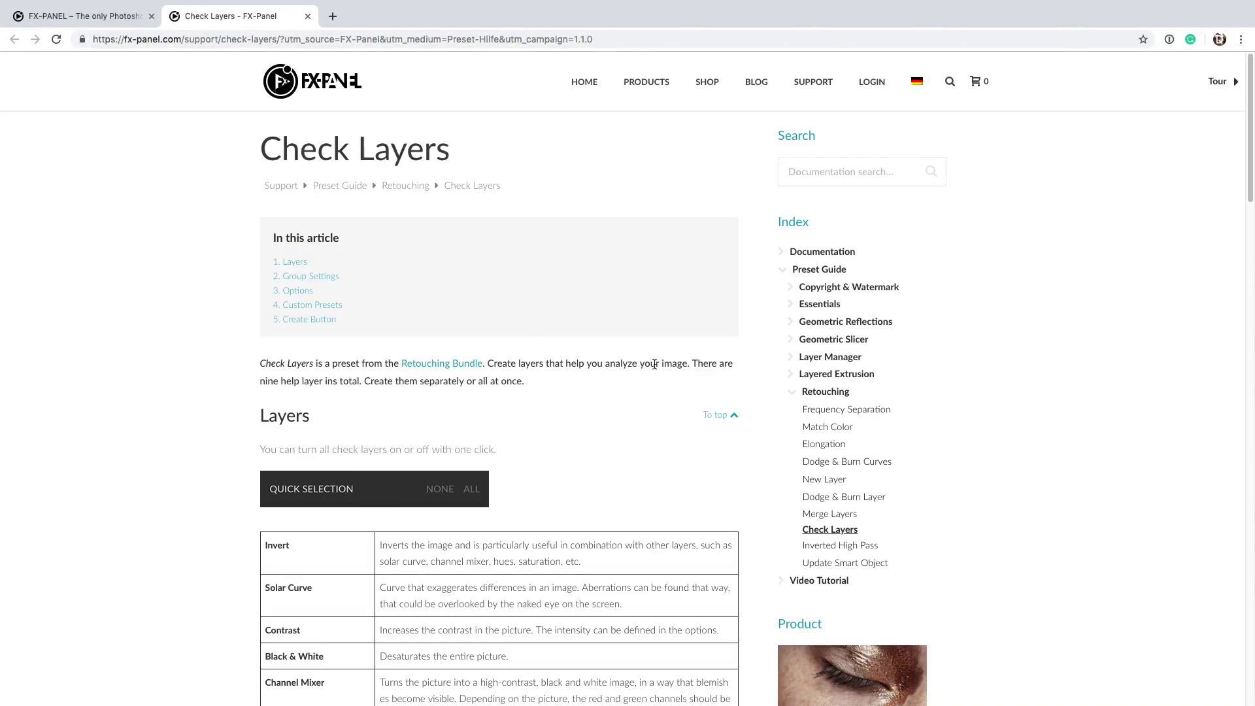
Read the Check Layers help article, from the layer descriptions through the group settings and options to the custom presets.
scroll(653, 366, down, 3)
scroll(651, 373, down, 4)
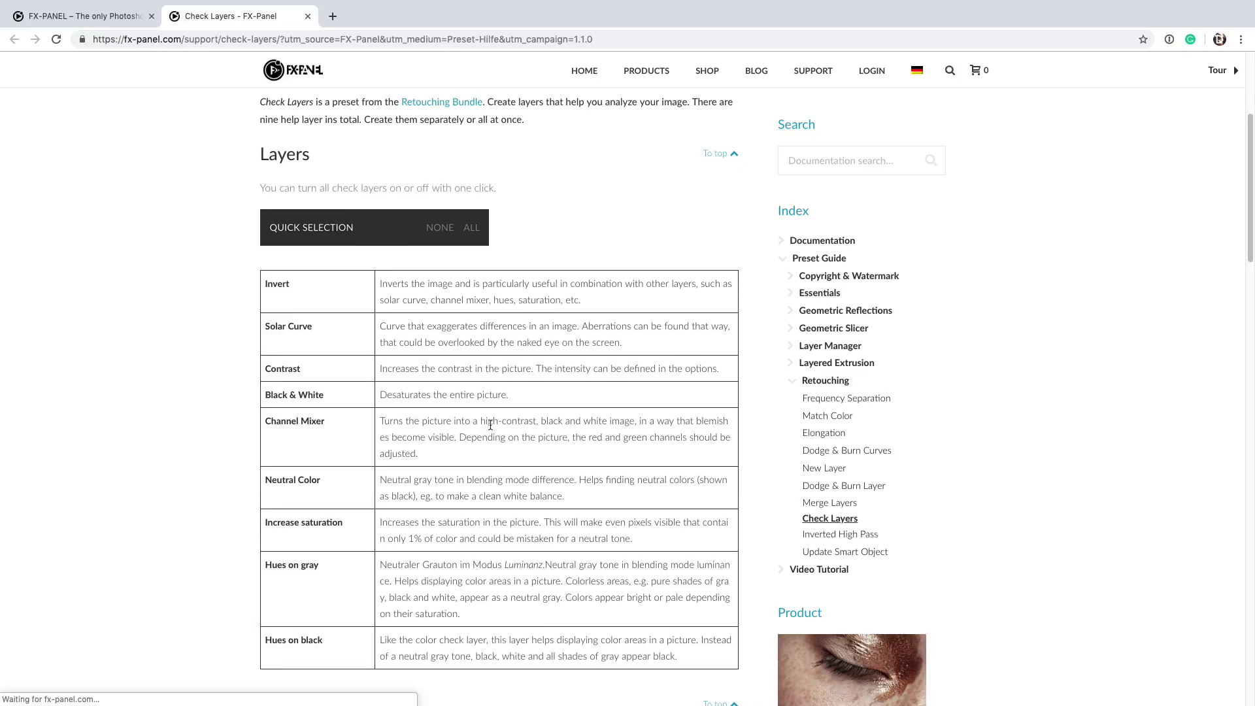
scroll(516, 421, down, 1)
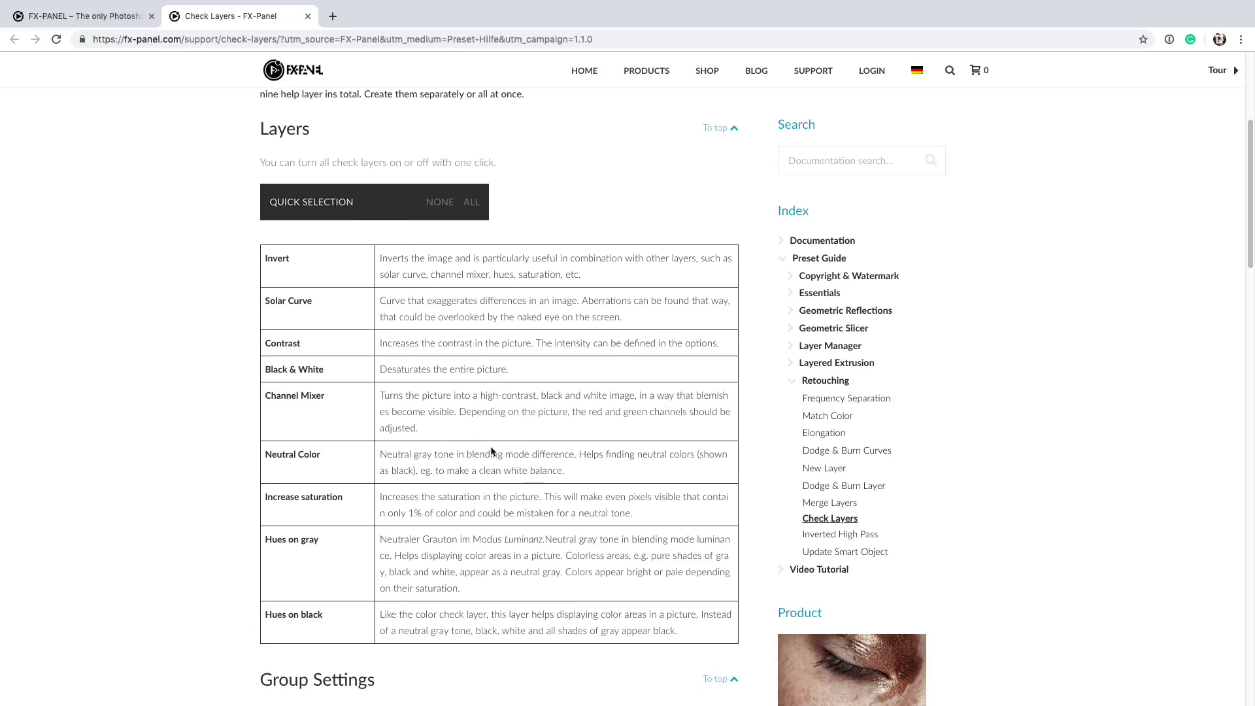
scroll(421, 501, down, 7)
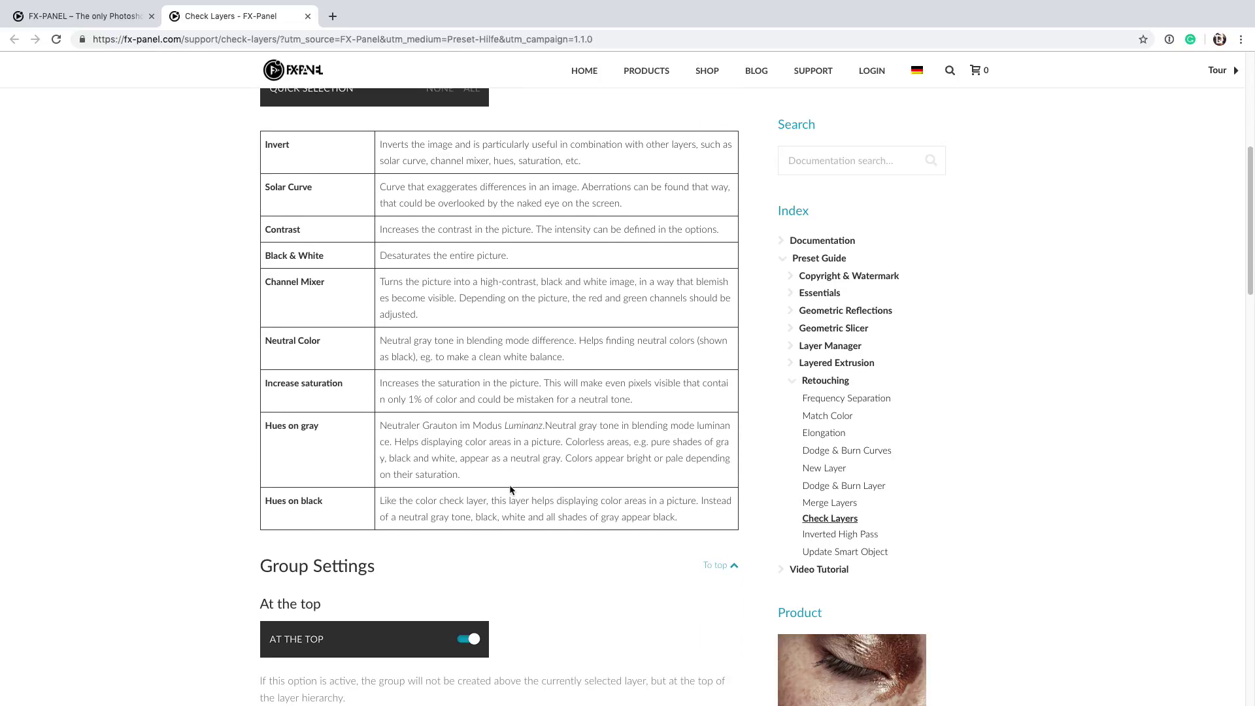
scroll(510, 490, down, 9)
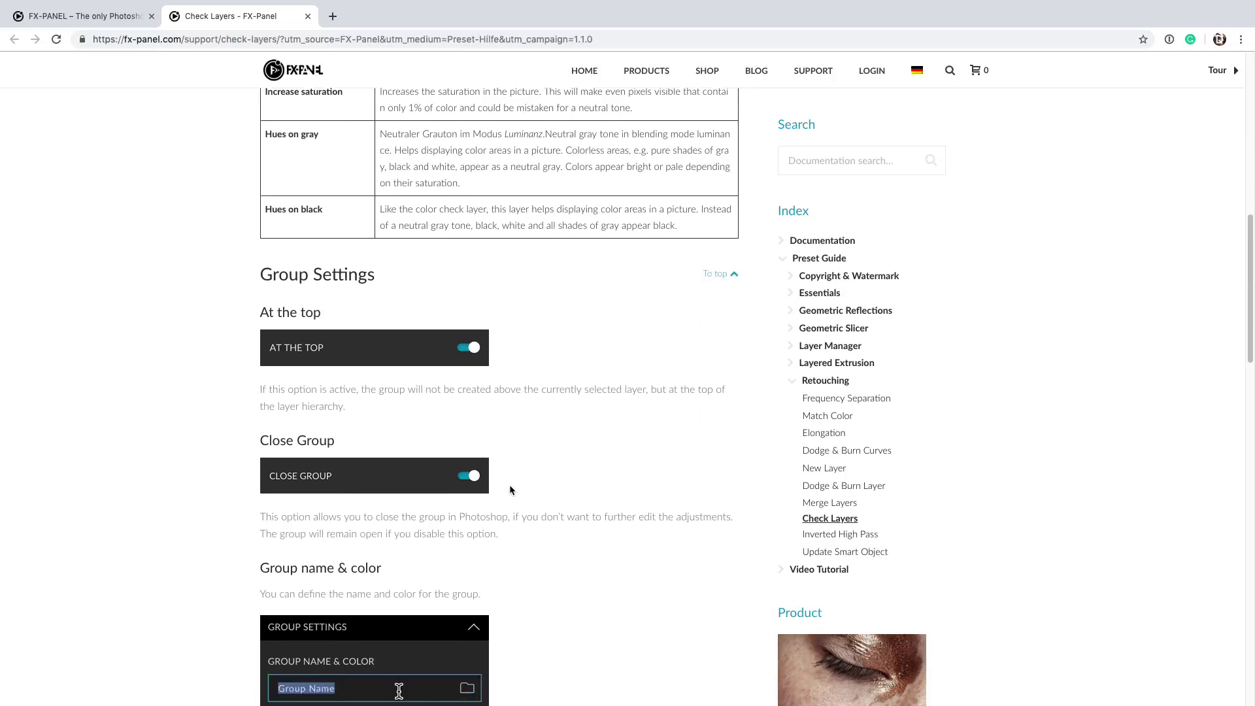
scroll(510, 490, down, 5)
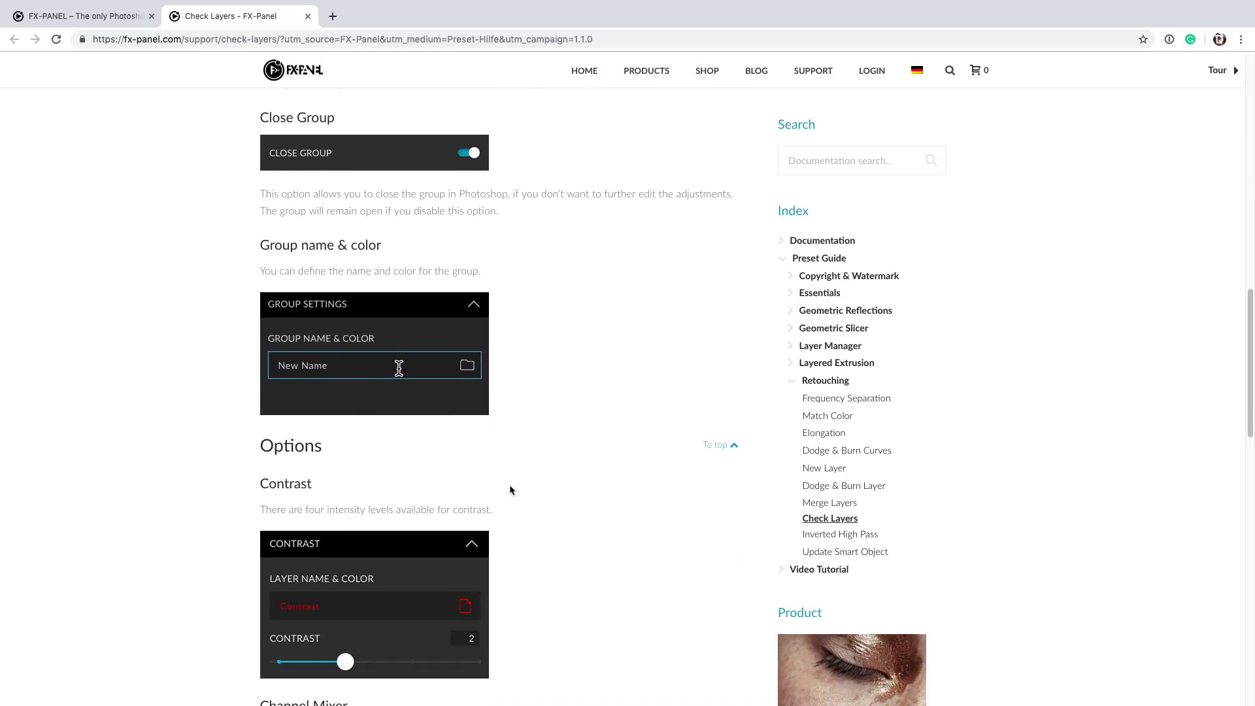
scroll(510, 490, down, 5)
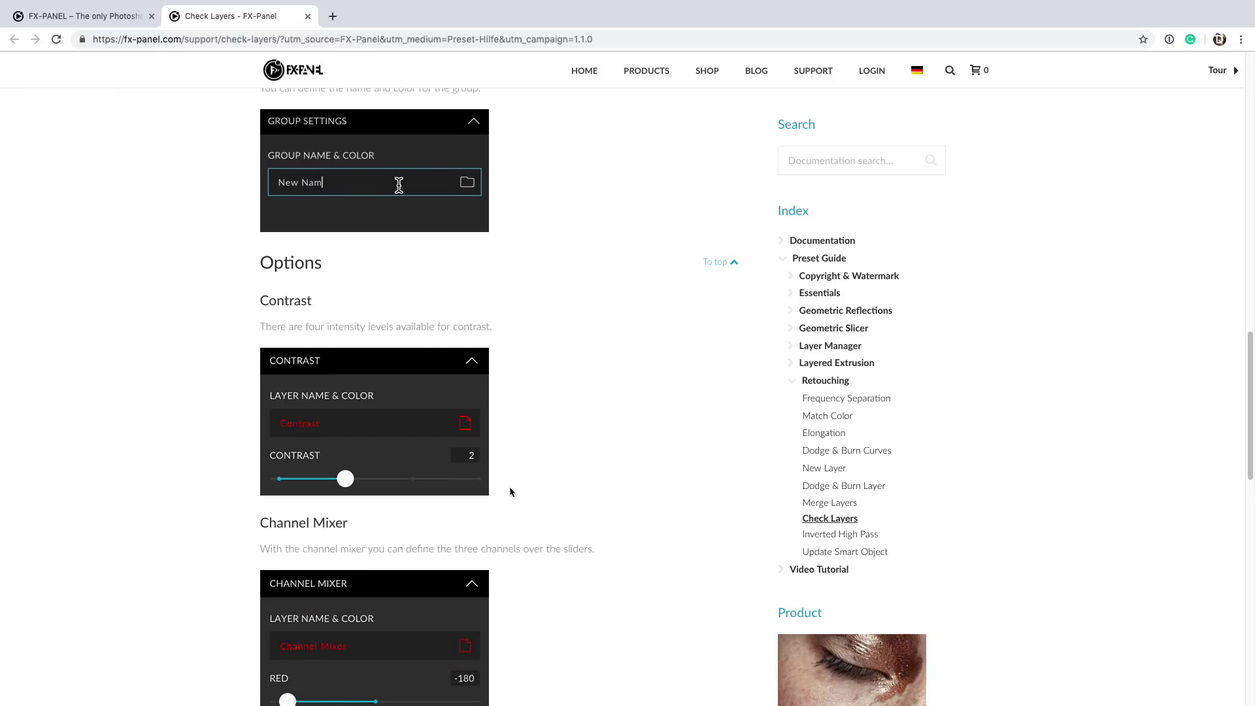
scroll(509, 488, down, 6)
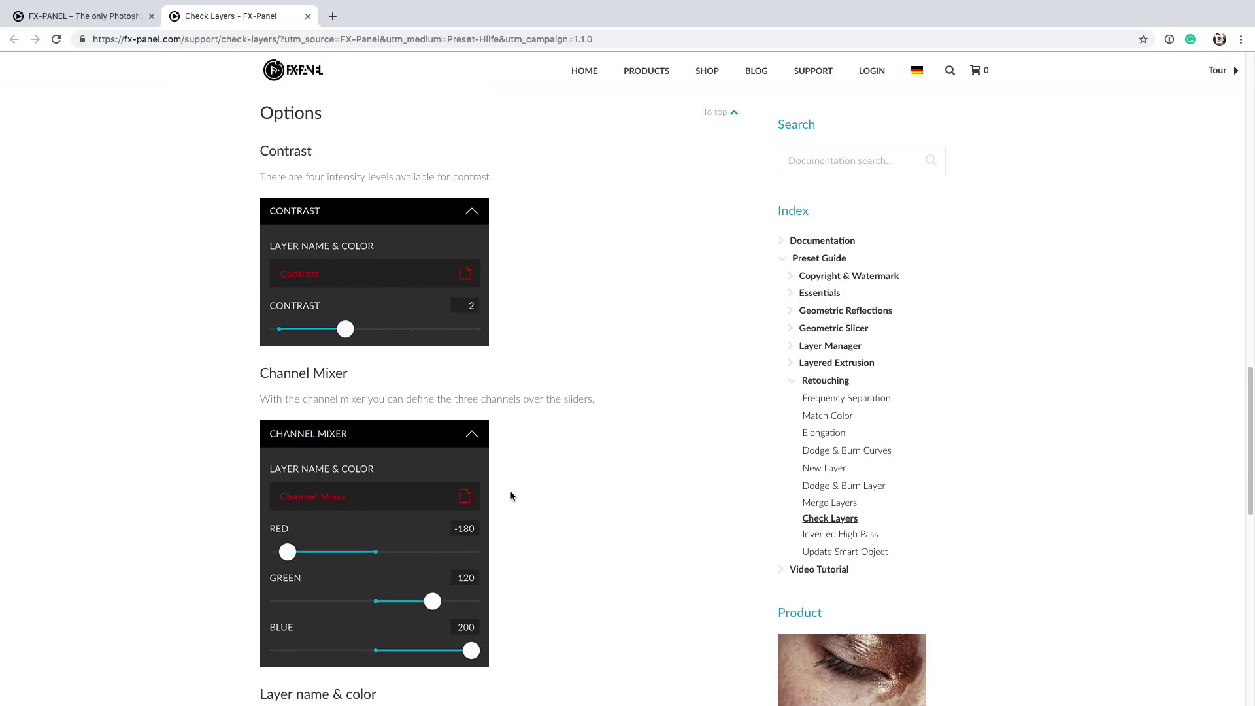
scroll(524, 490, down, 10)
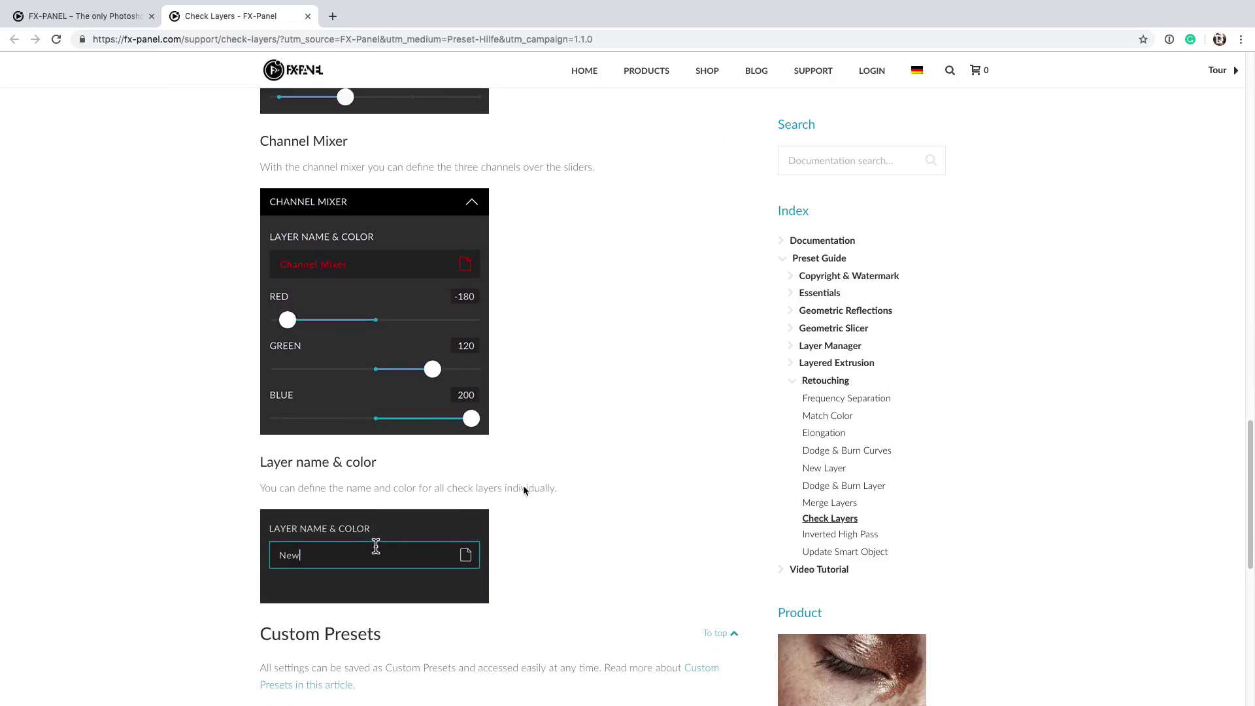
scroll(523, 485, down, 2)
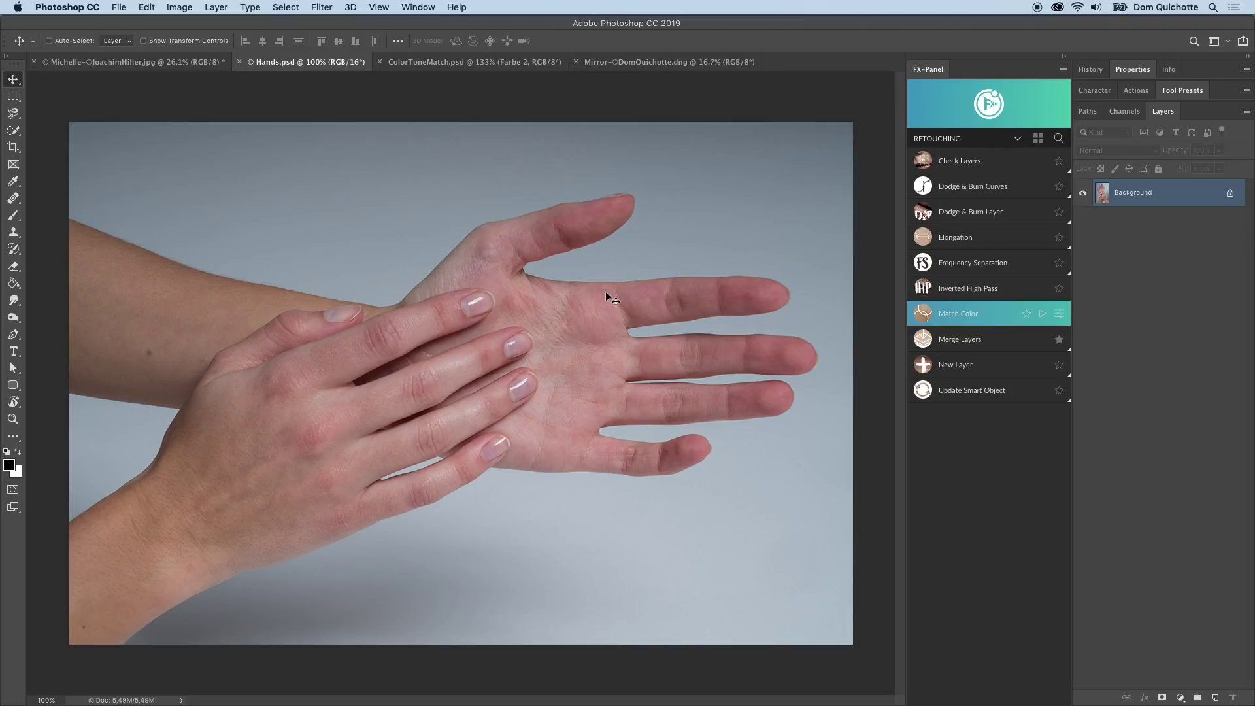
Run Match Color on Hands.psd, sampling the forearm's skin tone first and the reddish palm second.
click(1044, 317)
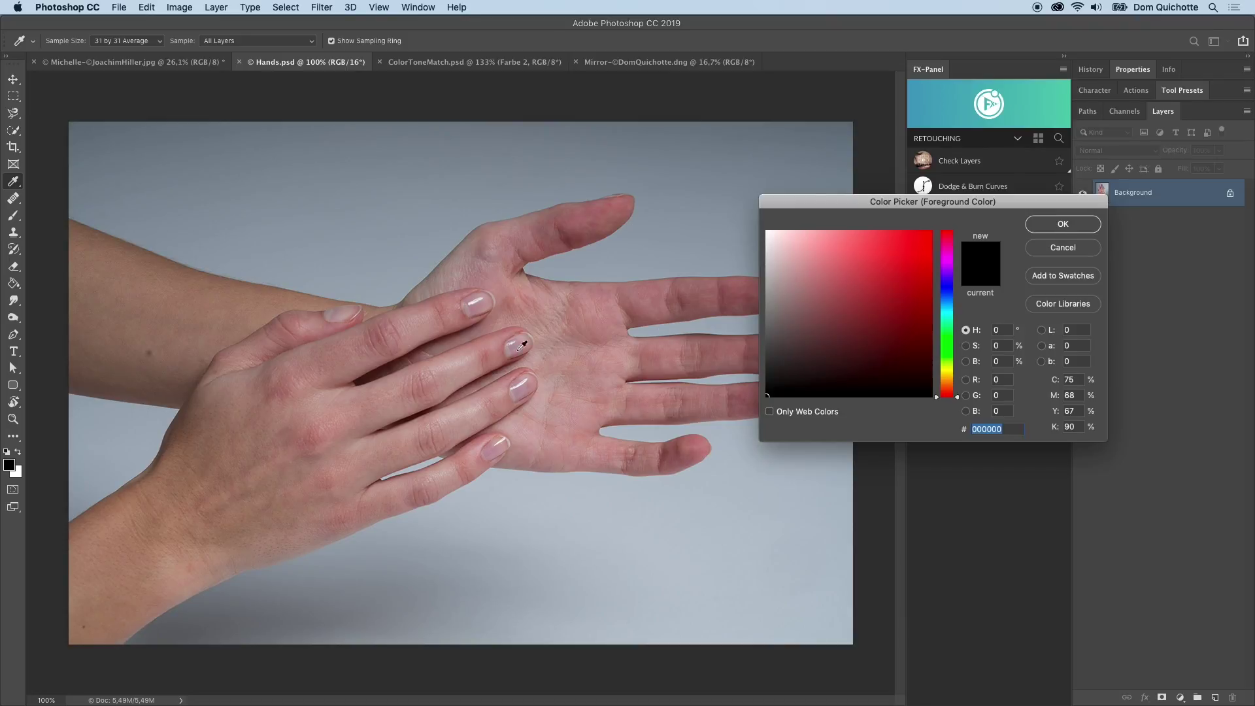
click(154, 308)
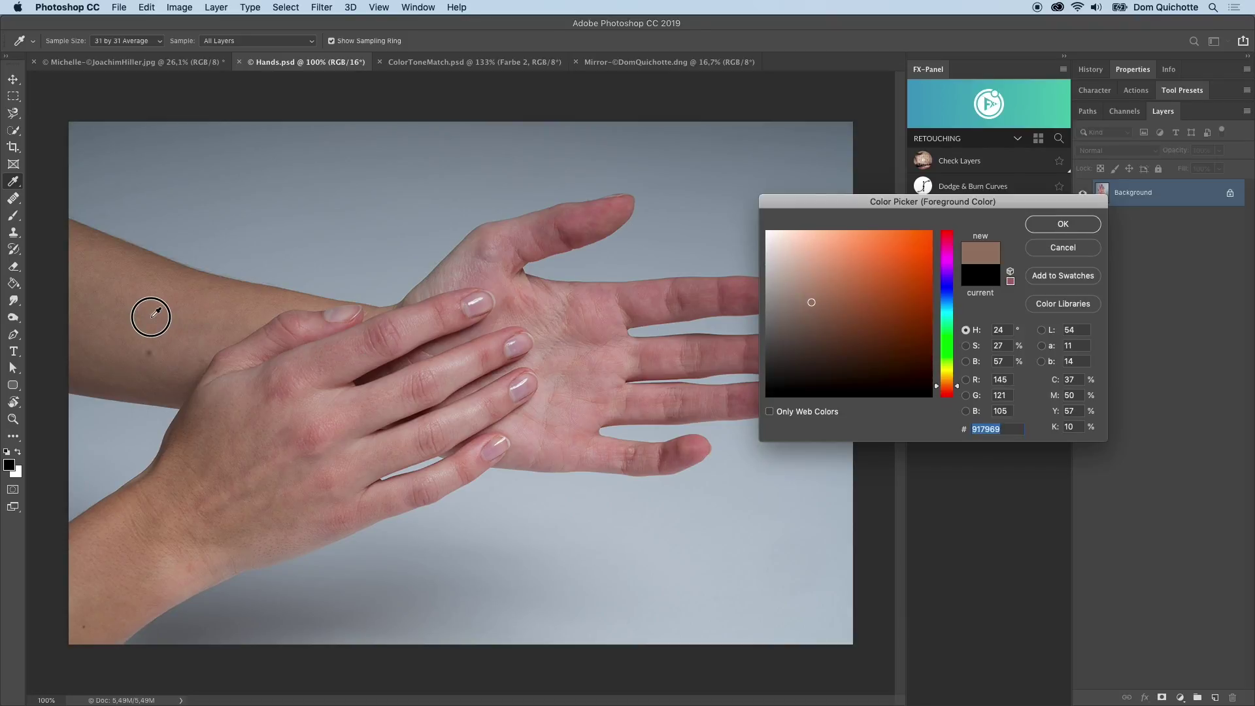
click(1056, 231)
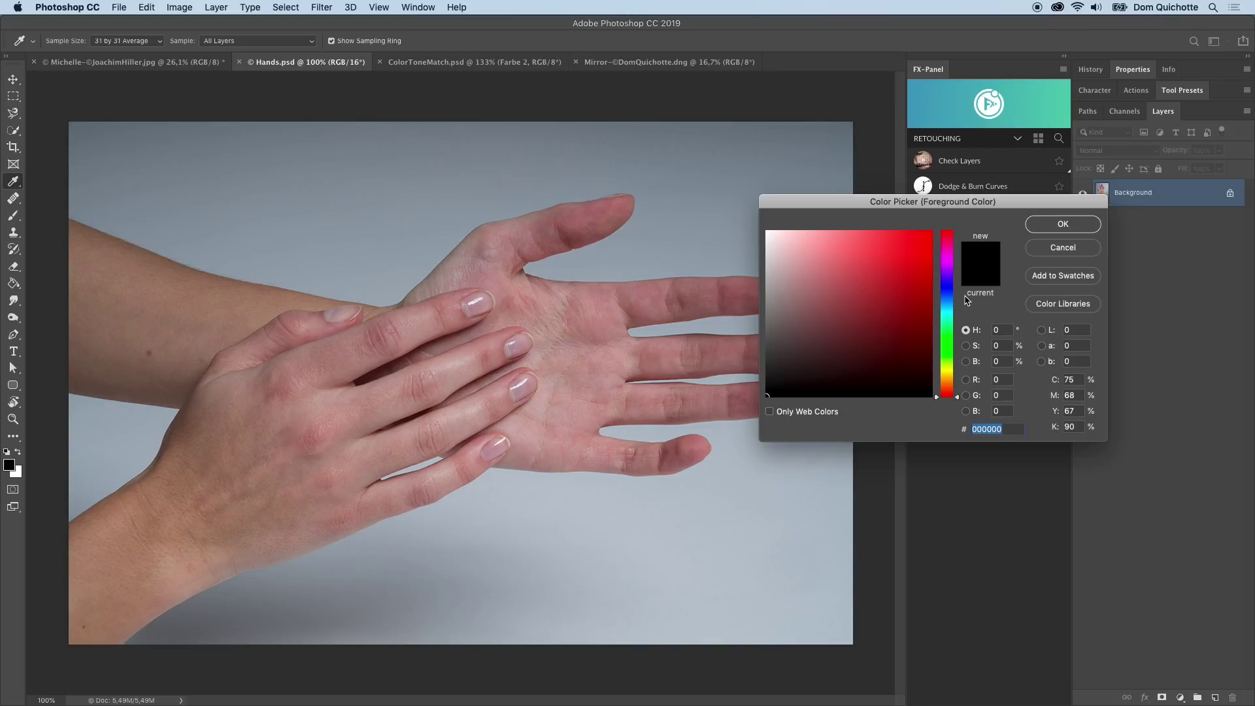
drag(594, 332, 593, 326)
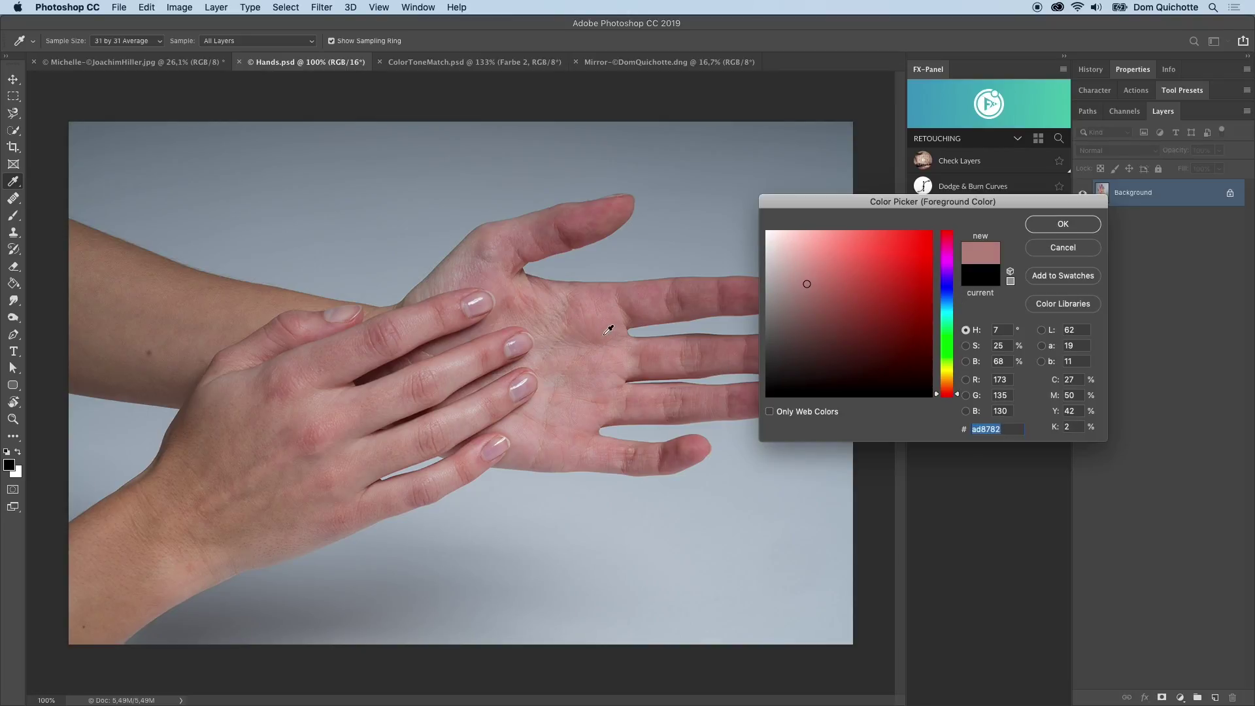
click(1071, 226)
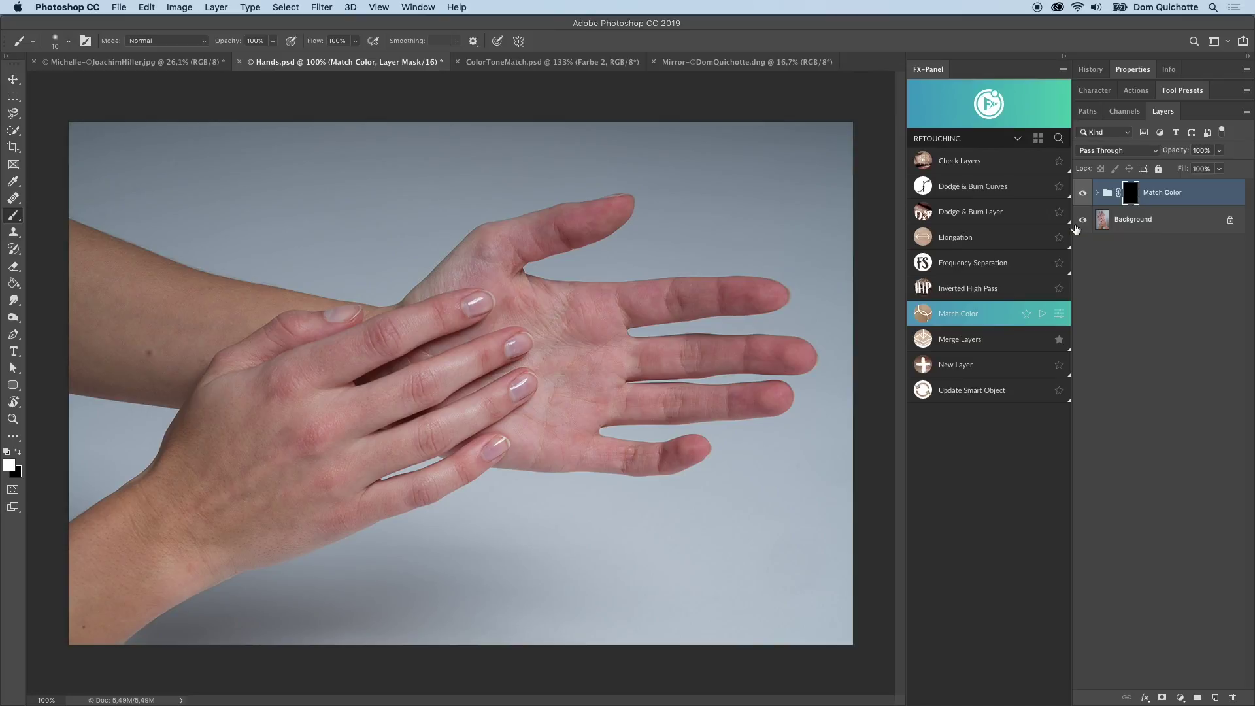
Create a selection of the arms and hands from the Background layer with Select Subject.
click(1138, 222)
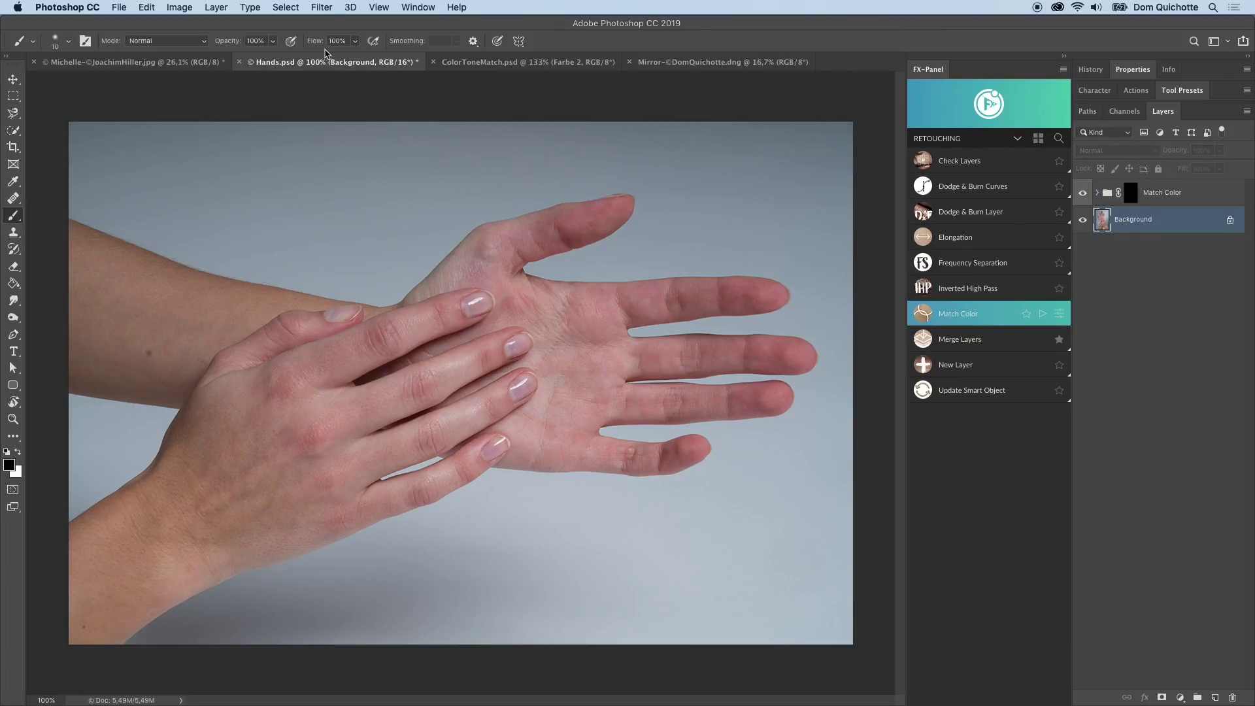
click(285, 8)
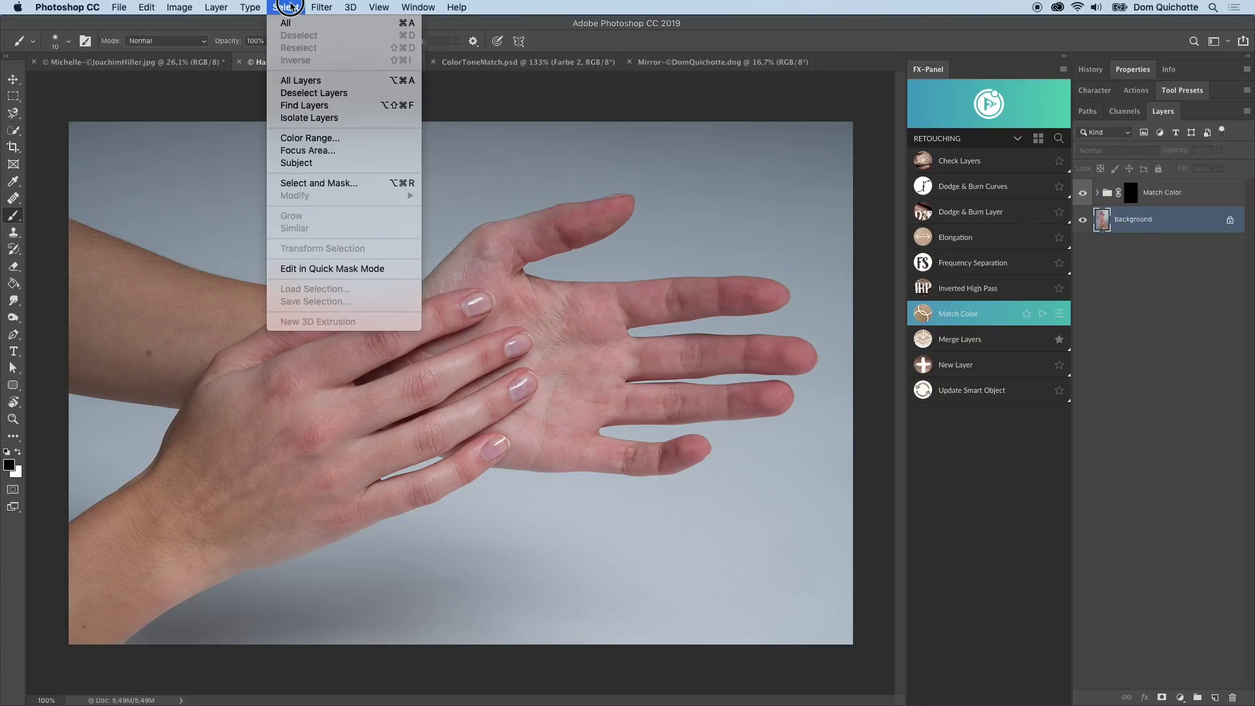
click(320, 163)
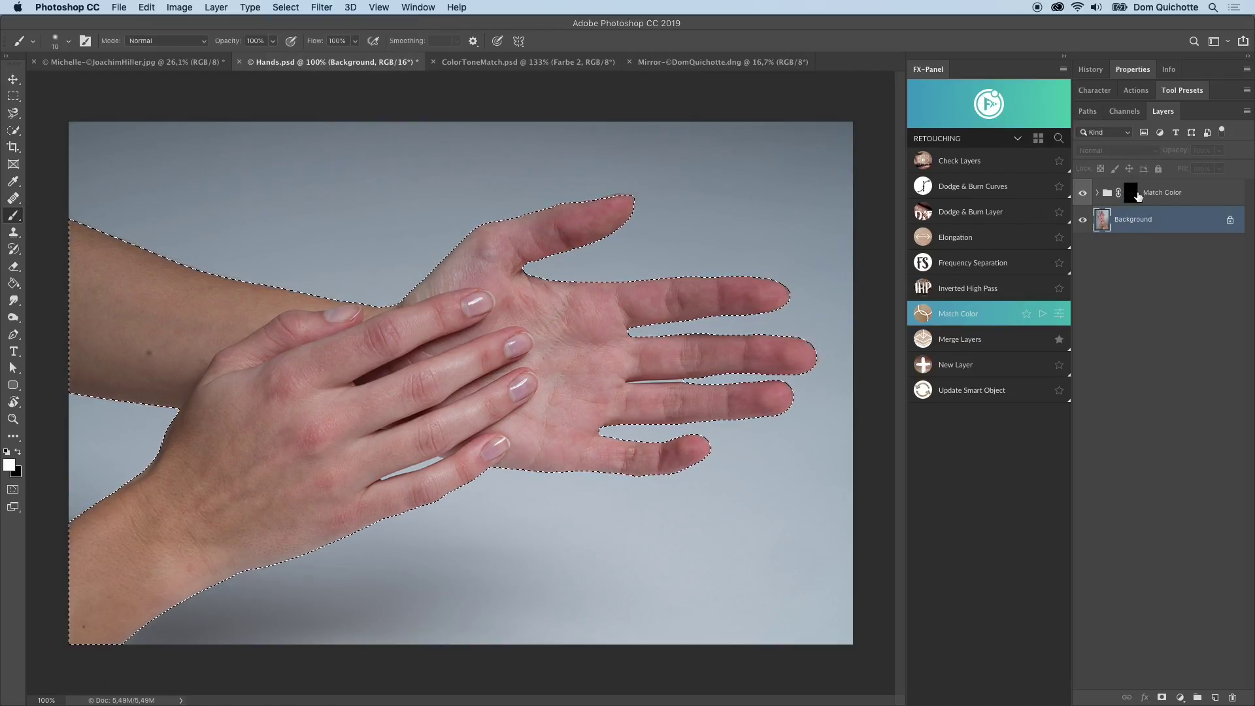
Paint white on the Match Color group's mask over the reddish hands with a large brush within the selection, then deselect.
click(1130, 192)
mouse_move(598, 413)
mouse_down()
mouse_move(792, 412)
mouse_move(769, 423)
mouse_up()
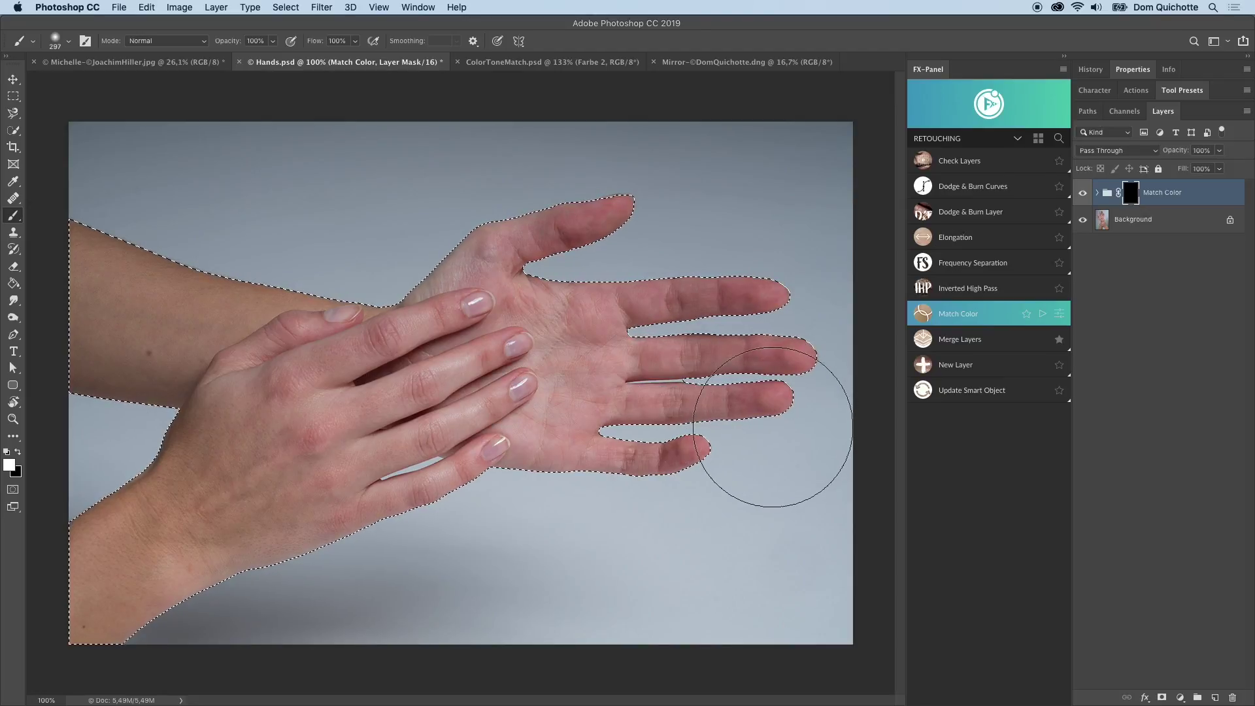
mouse_move(615, 251)
mouse_down()
mouse_move(481, 335)
mouse_move(622, 429)
mouse_move(660, 477)
mouse_move(579, 388)
mouse_move(575, 331)
mouse_move(548, 467)
mouse_move(463, 521)
mouse_move(360, 512)
mouse_move(369, 453)
mouse_move(363, 426)
mouse_move(342, 429)
mouse_move(345, 398)
mouse_move(267, 395)
mouse_up()
mouse_move(350, 324)
mouse_down()
mouse_move(283, 345)
mouse_move(353, 346)
mouse_up()
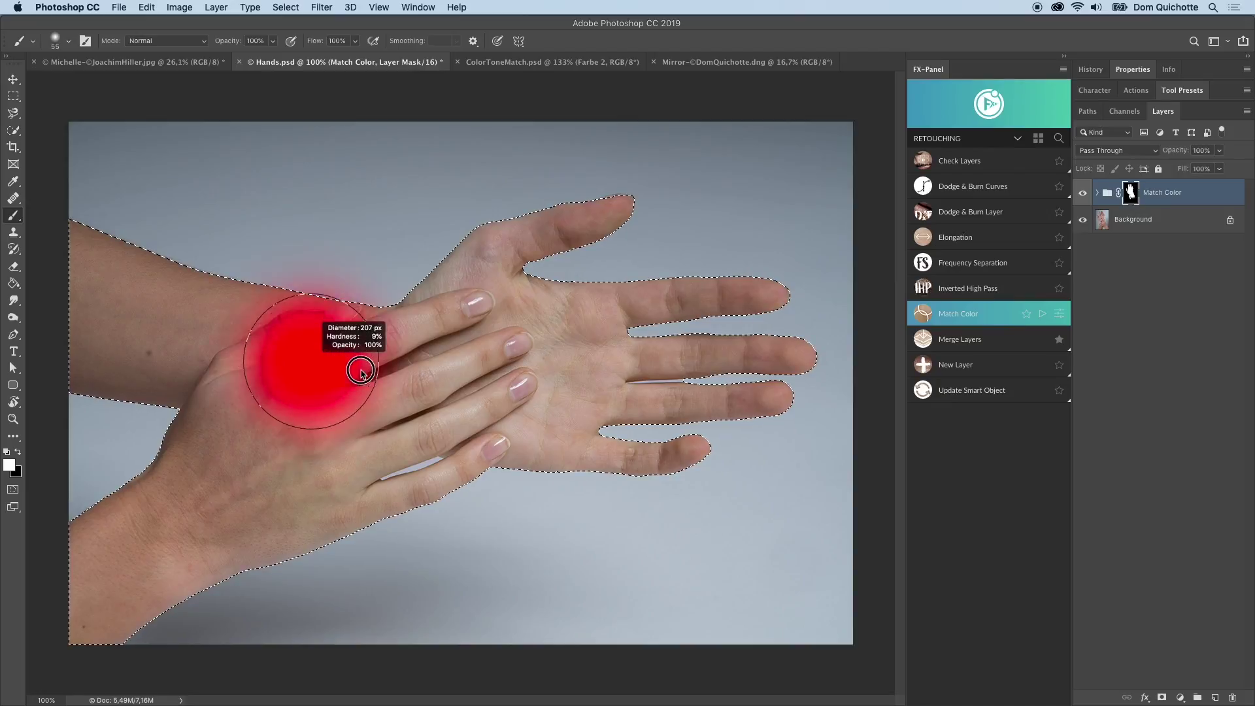
key(super+d)
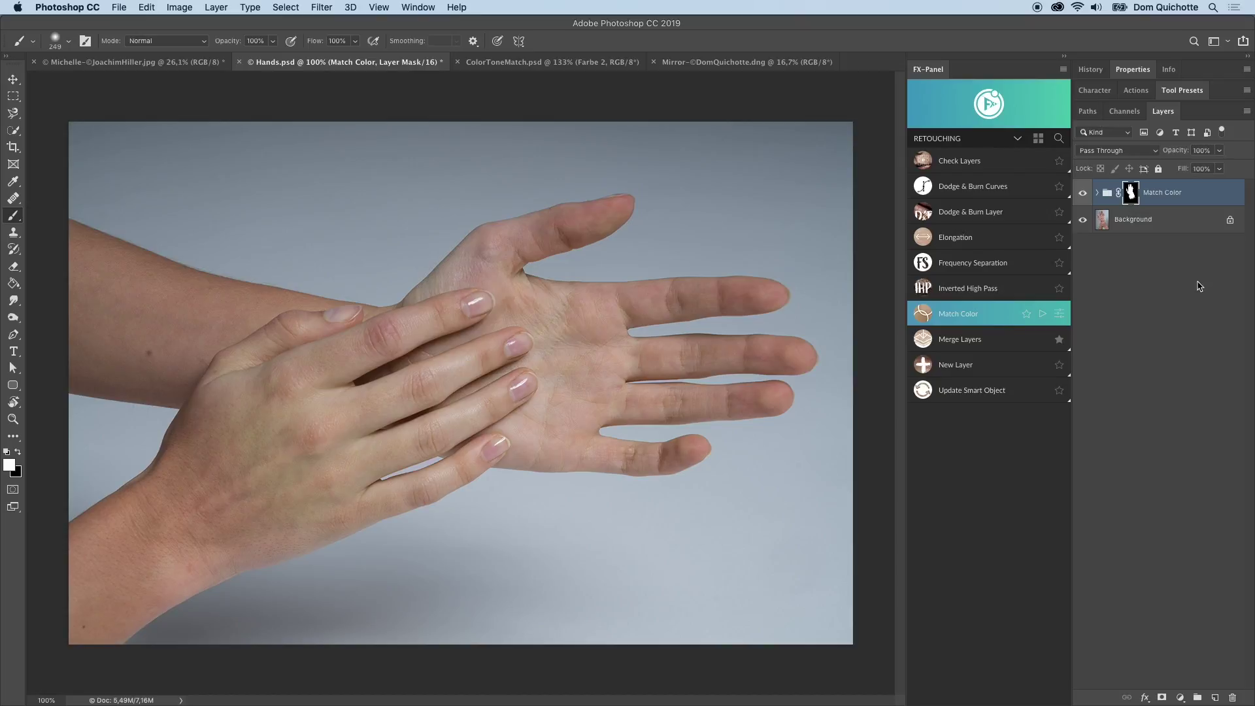
Lower the Match Color group's opacity to 64% and compare the hands with the group hidden and shown.
drag(1183, 153, 1157, 159)
click(1082, 196)
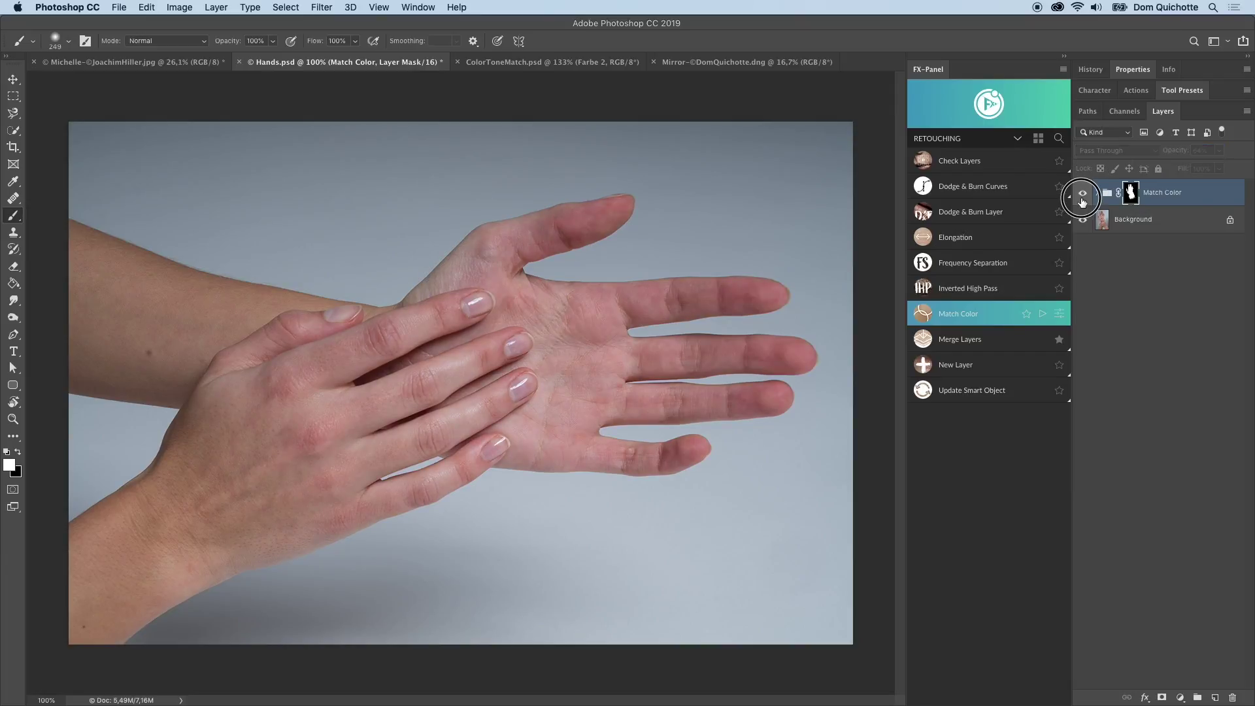
click(1082, 200)
click(1082, 199)
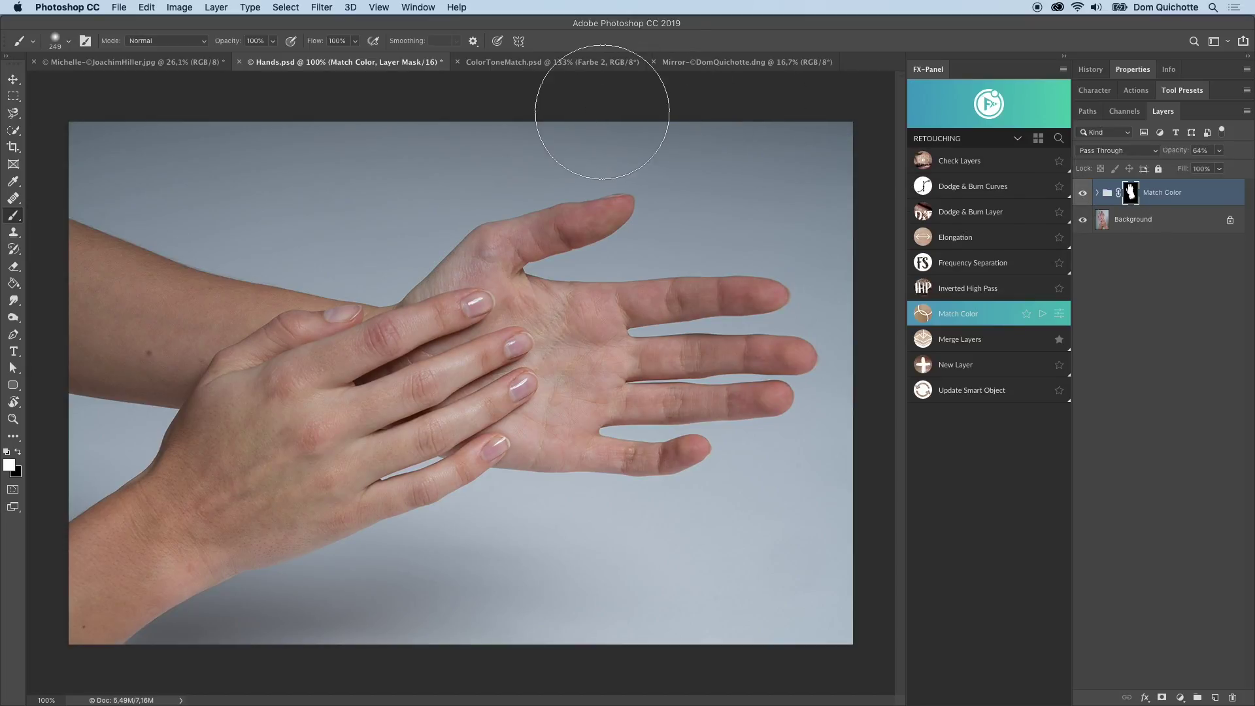
Run Match Color on ColorToneMatch.psd, sampling the light brown square first and the red square second.
click(556, 61)
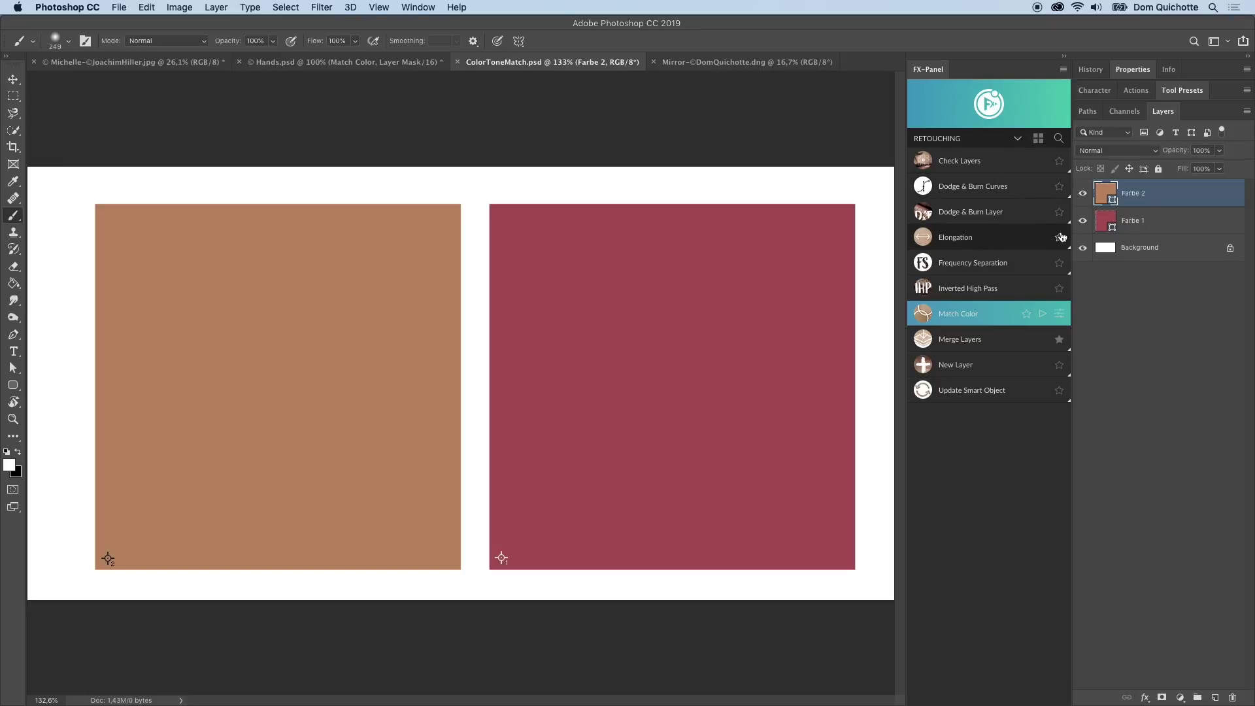
click(1042, 317)
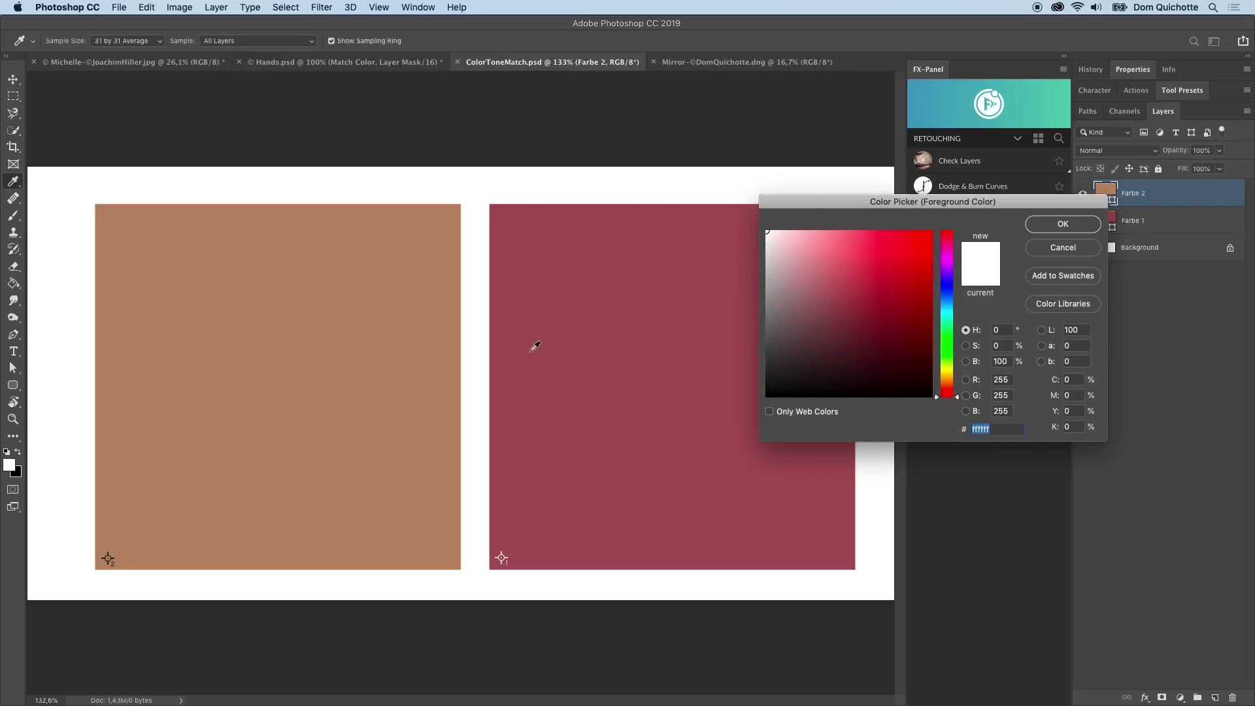
click(371, 351)
click(1080, 226)
click(717, 326)
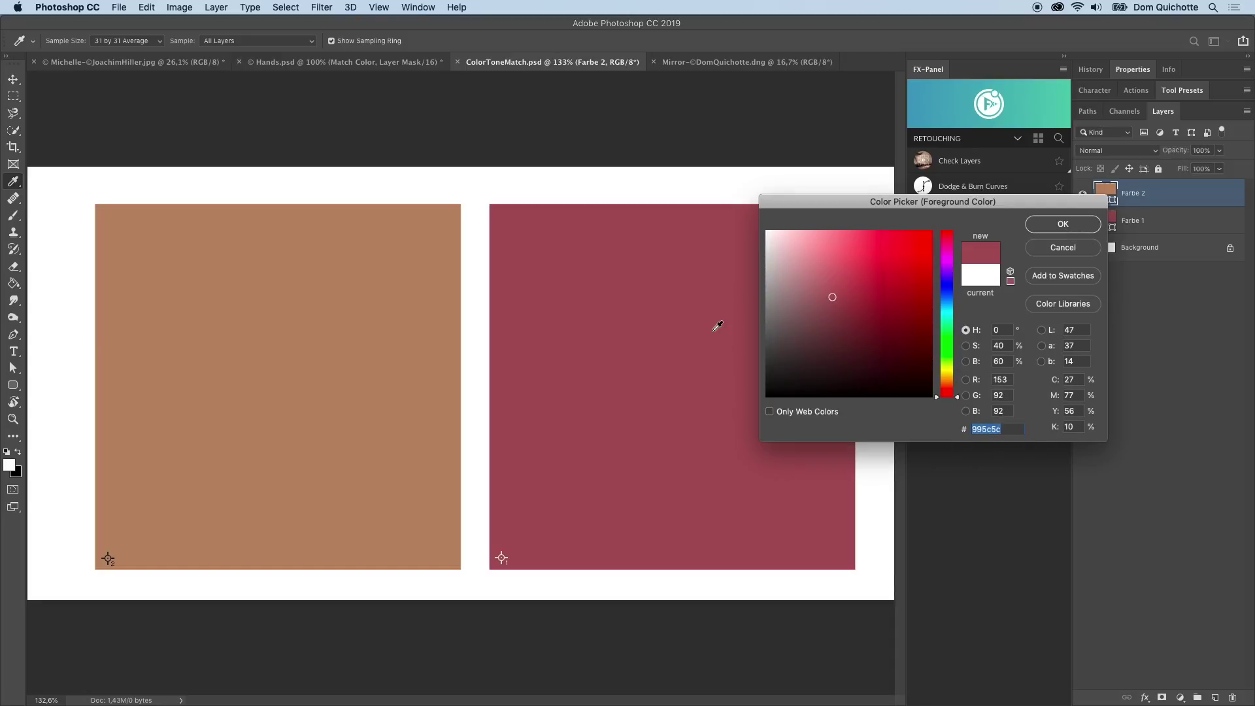
click(1081, 225)
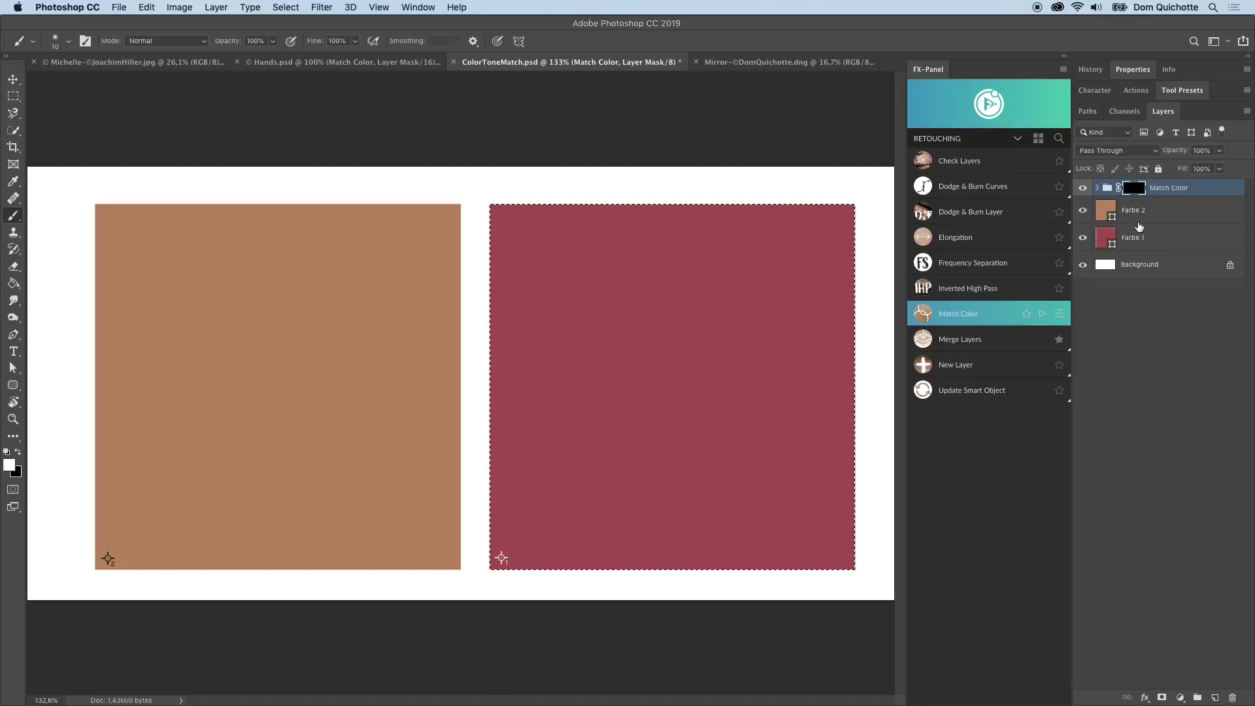
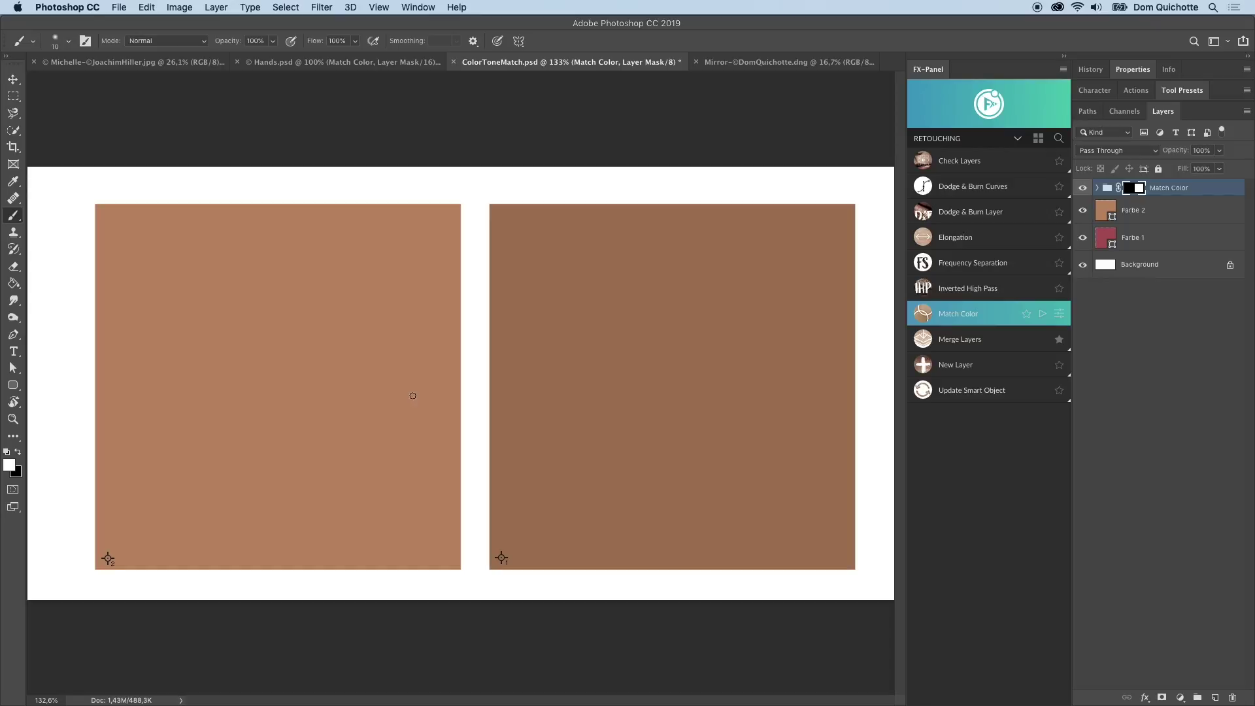
Raise the midpoint of the Match Color group's Curves adjustment to brighten the corrected square, and set Hue/Saturation's saturation to +9.
click(1098, 188)
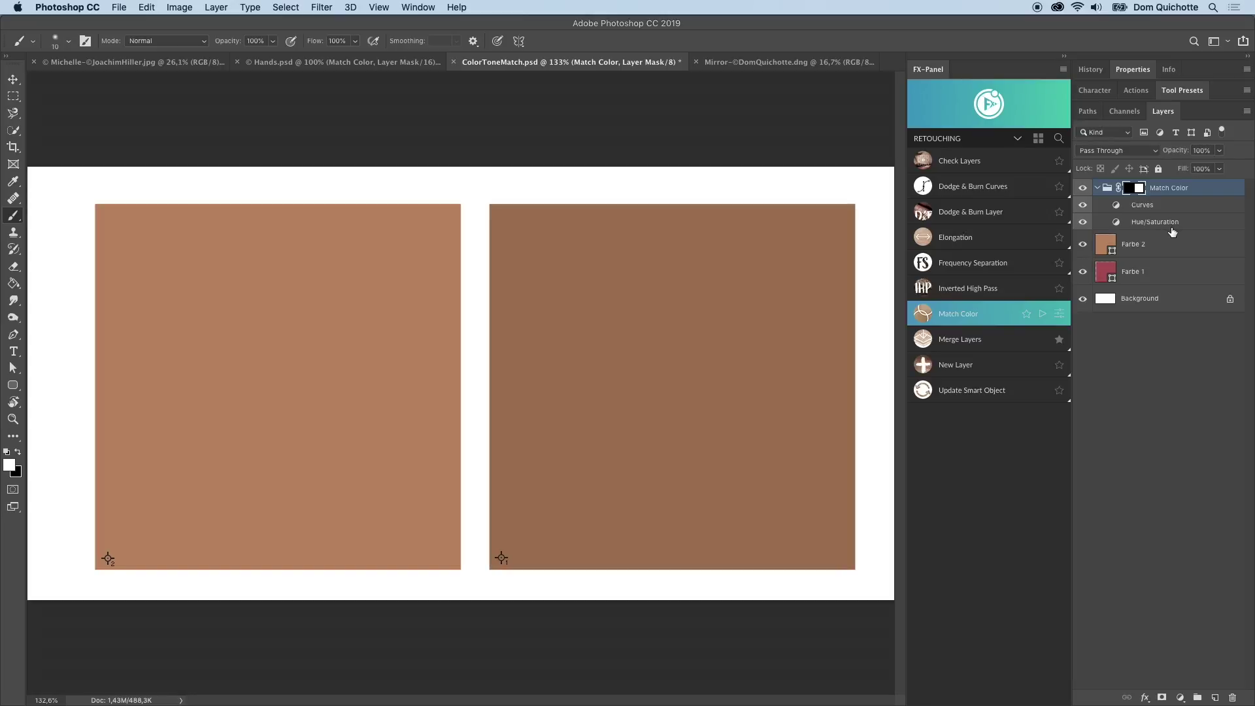
click(1118, 206)
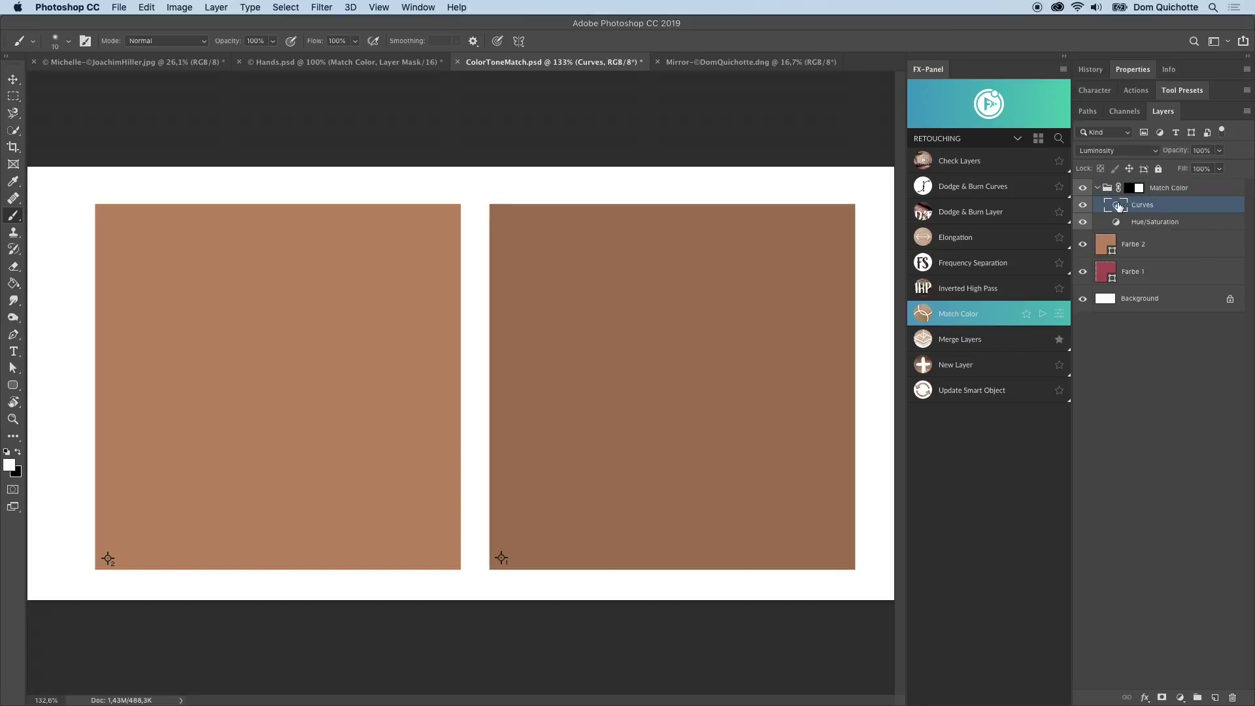
double_click(1118, 206)
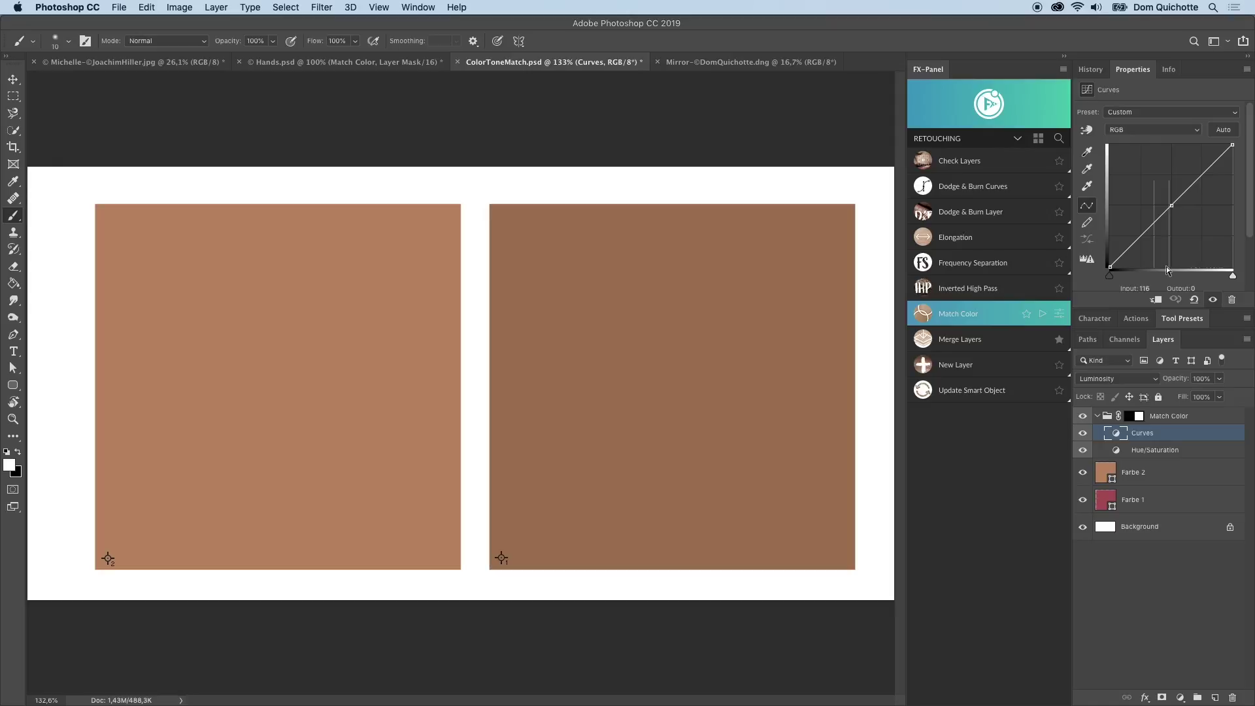
drag(1168, 213, 1161, 204)
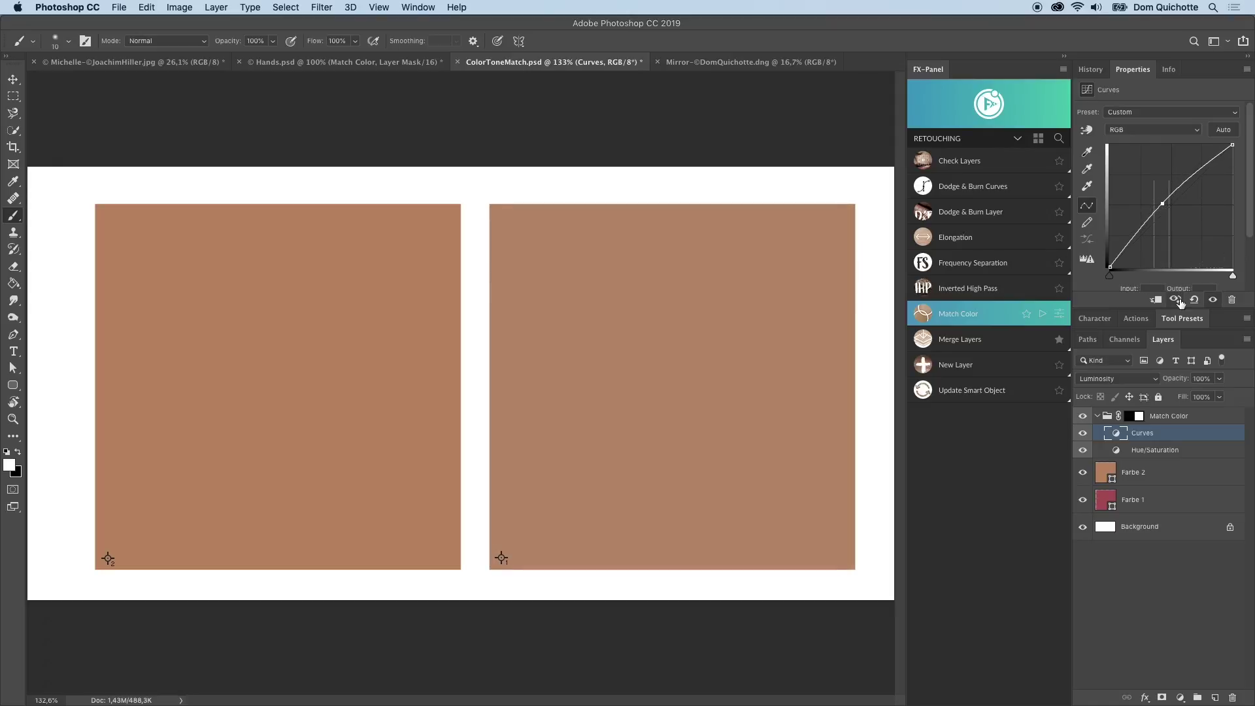
click(1176, 452)
drag(1160, 190, 1162, 198)
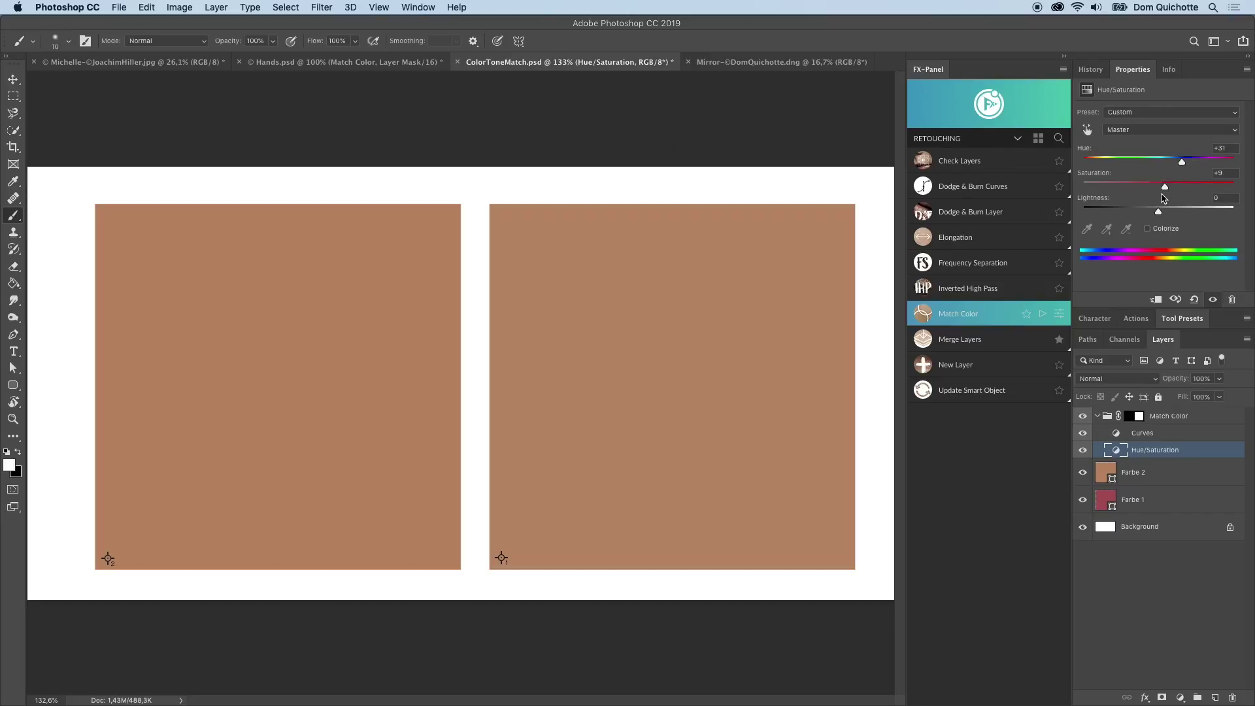
In the Mirror .dng image, set Match Color's reference color to Second and review its group settings.
click(750, 63)
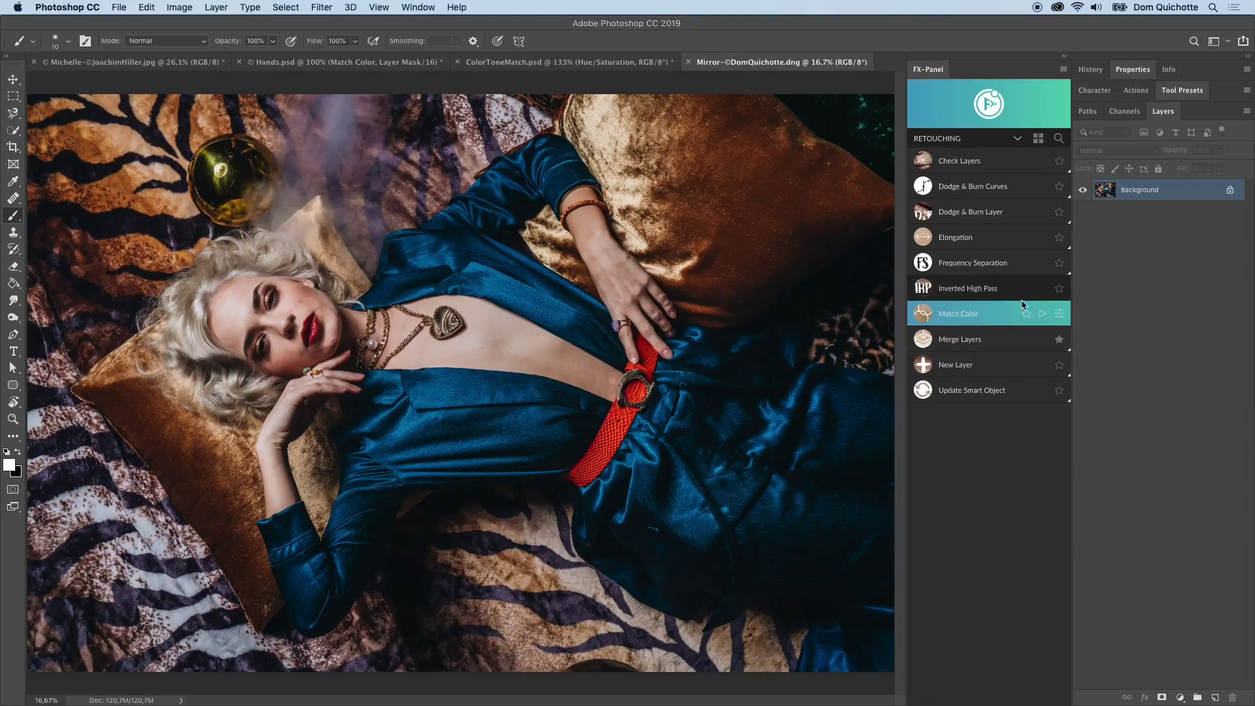
click(1060, 315)
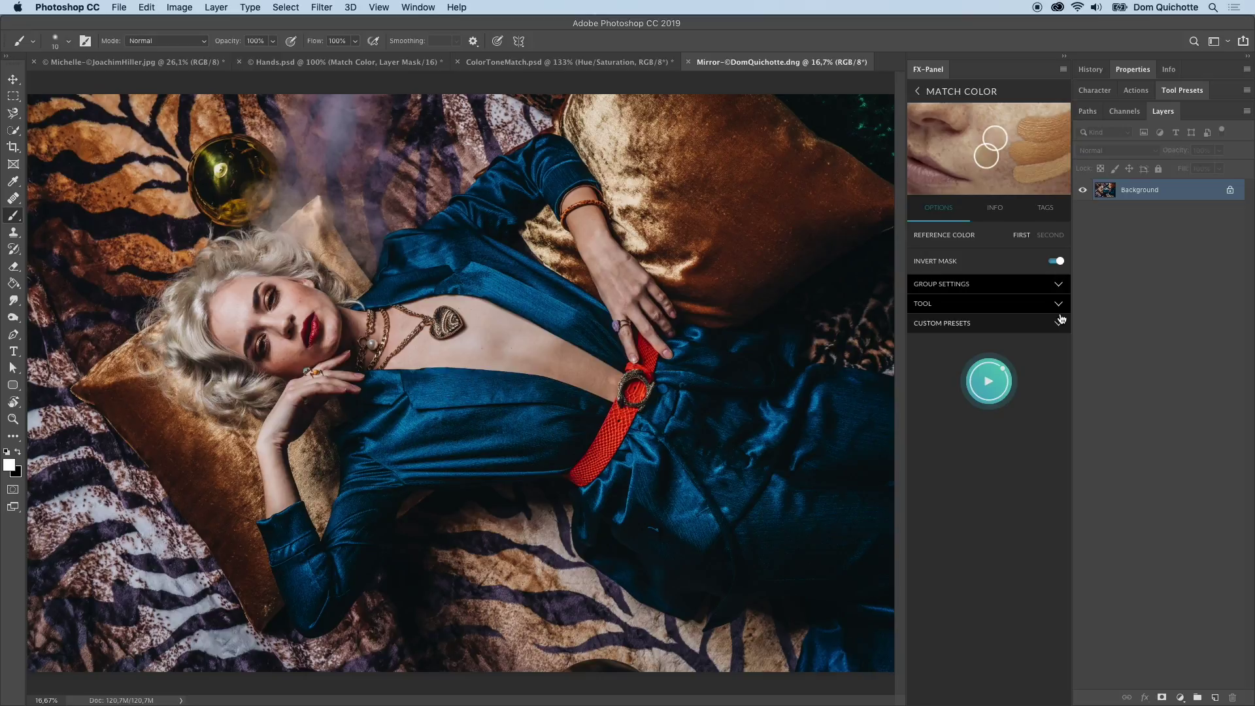
click(996, 246)
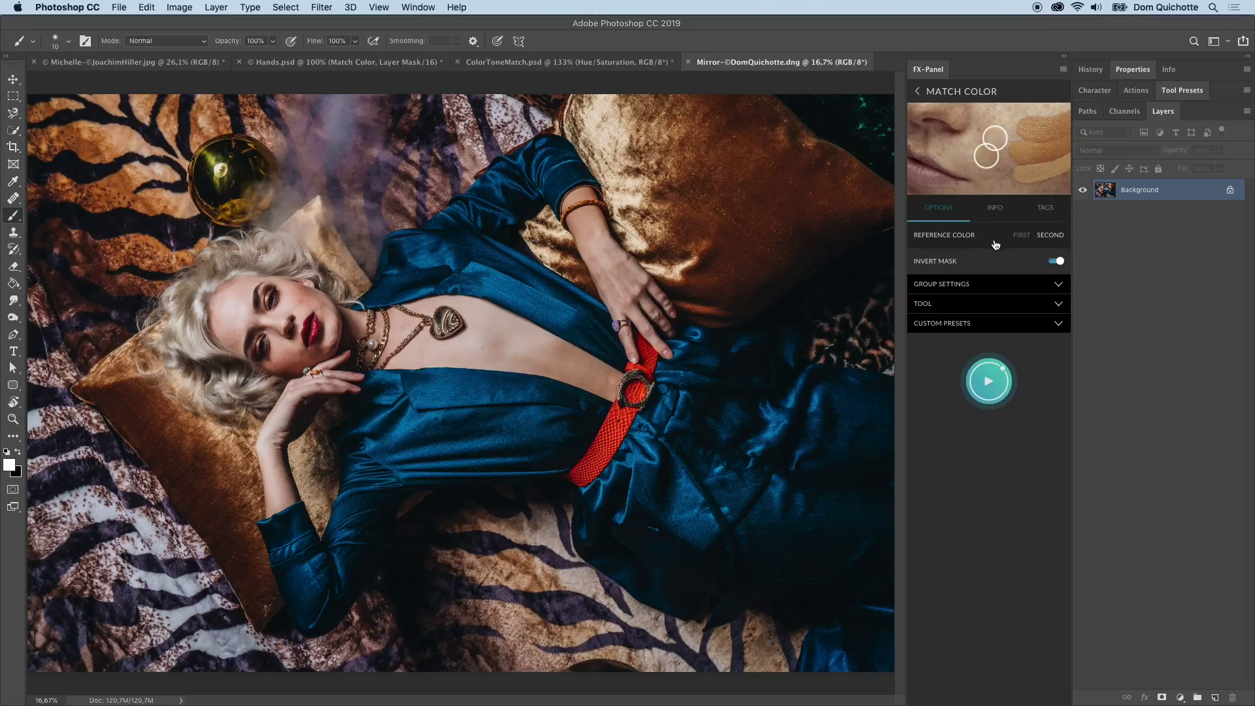
click(1001, 289)
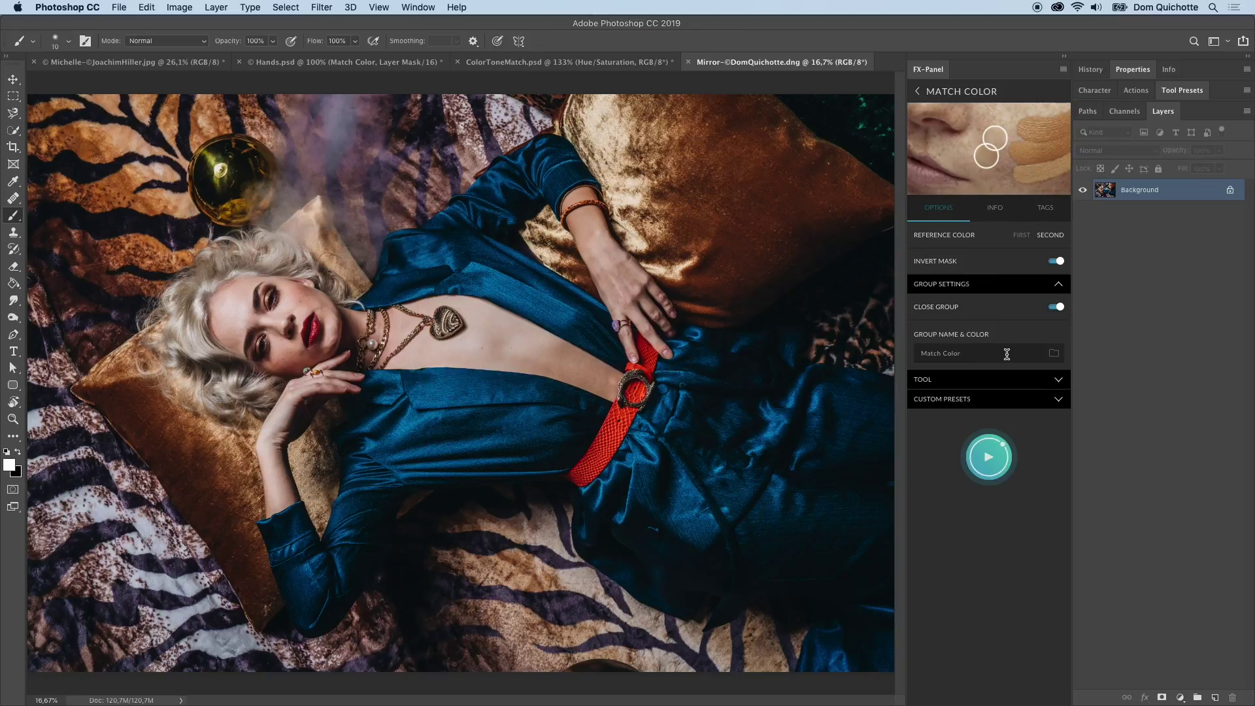
click(1005, 285)
Choose the white 250px/0% FXP Retouch brush as the tool preset for Match Color.
click(1002, 304)
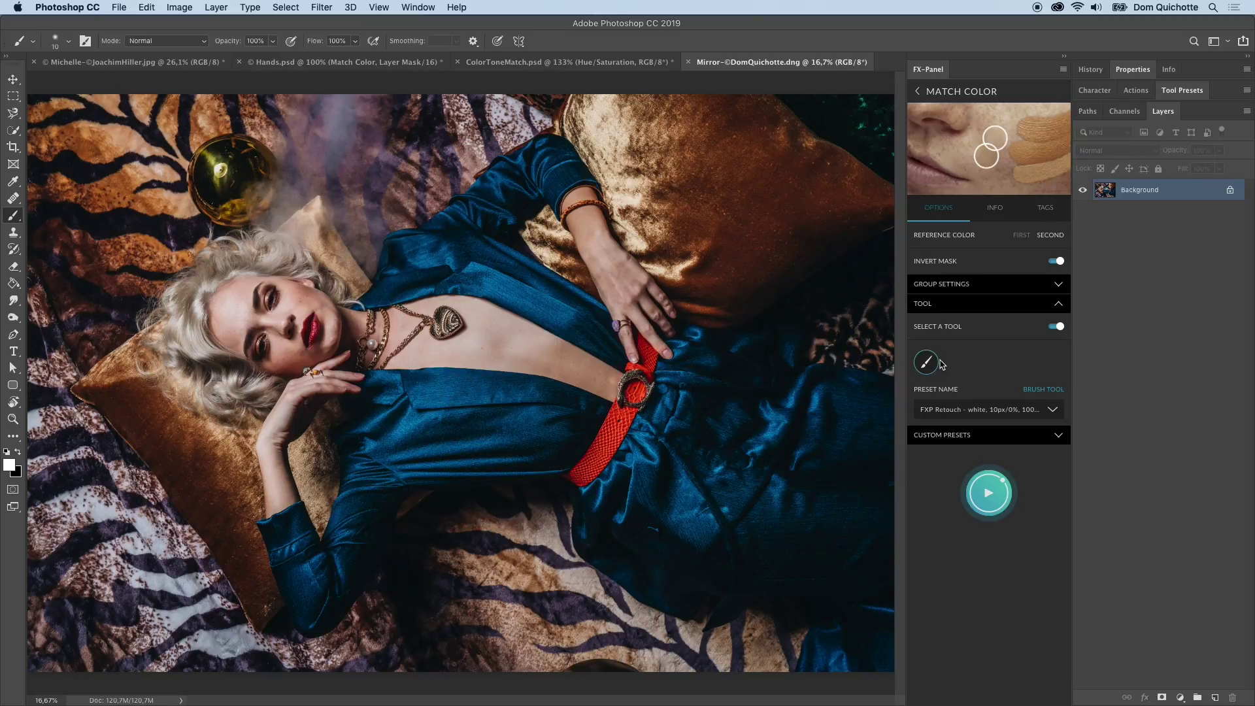
click(999, 407)
click(1016, 493)
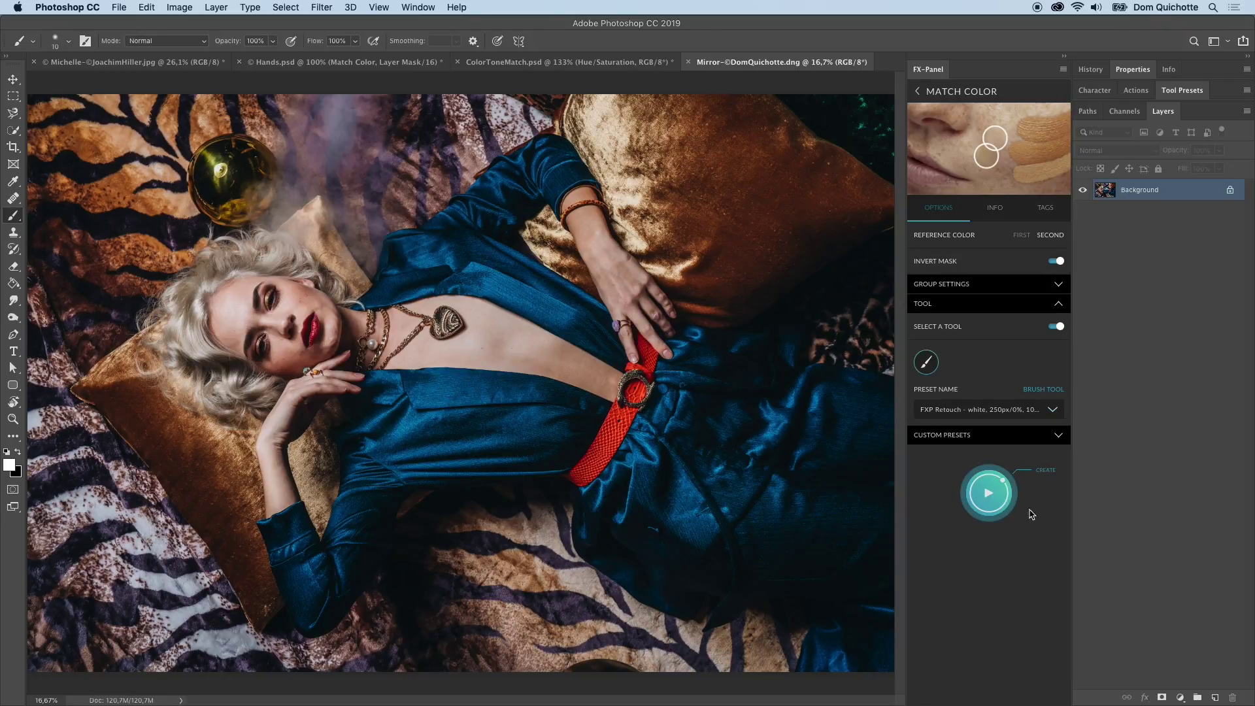
Run Match Color on the Mirror image, sampling the yellowish glass ball first and the golden-brown pillow second.
click(1003, 504)
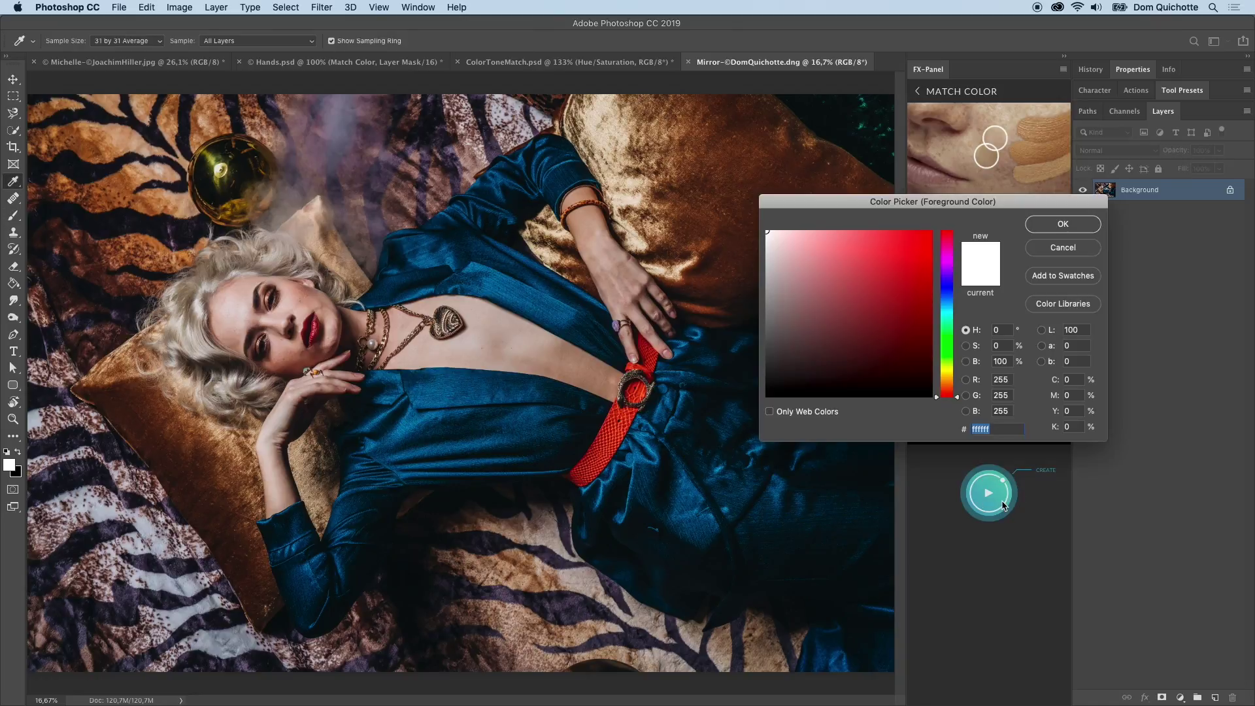
click(219, 159)
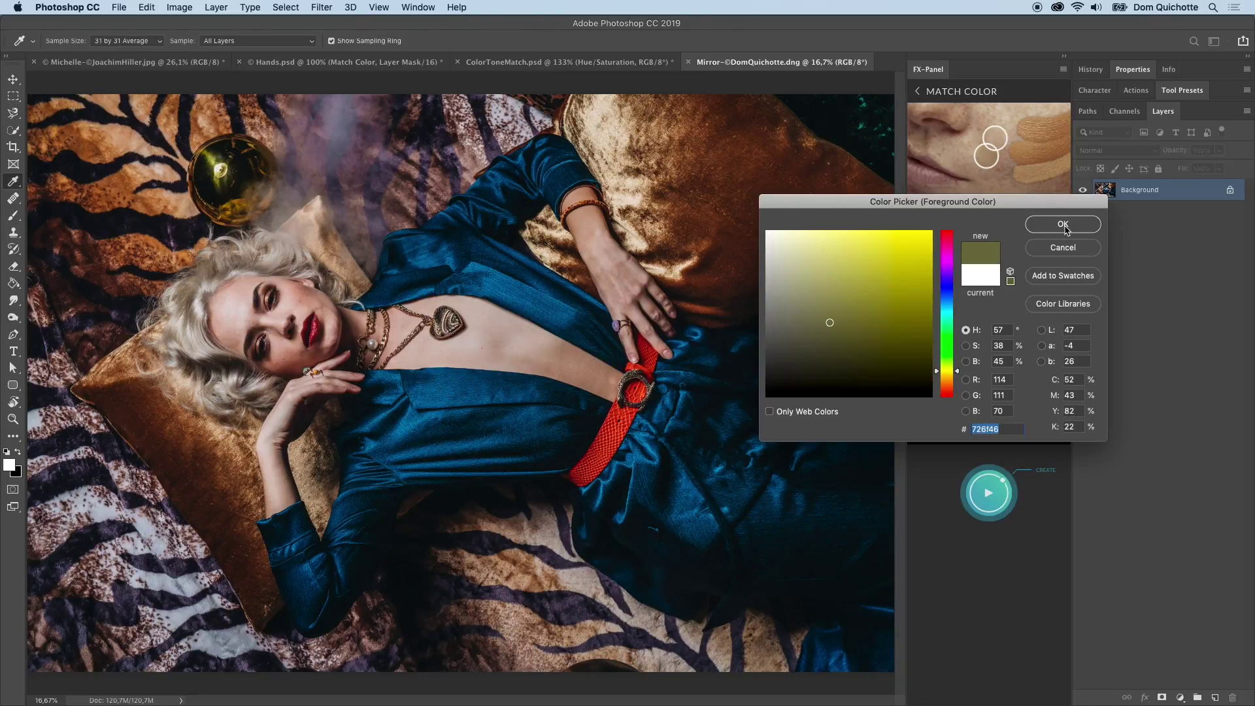
click(1063, 225)
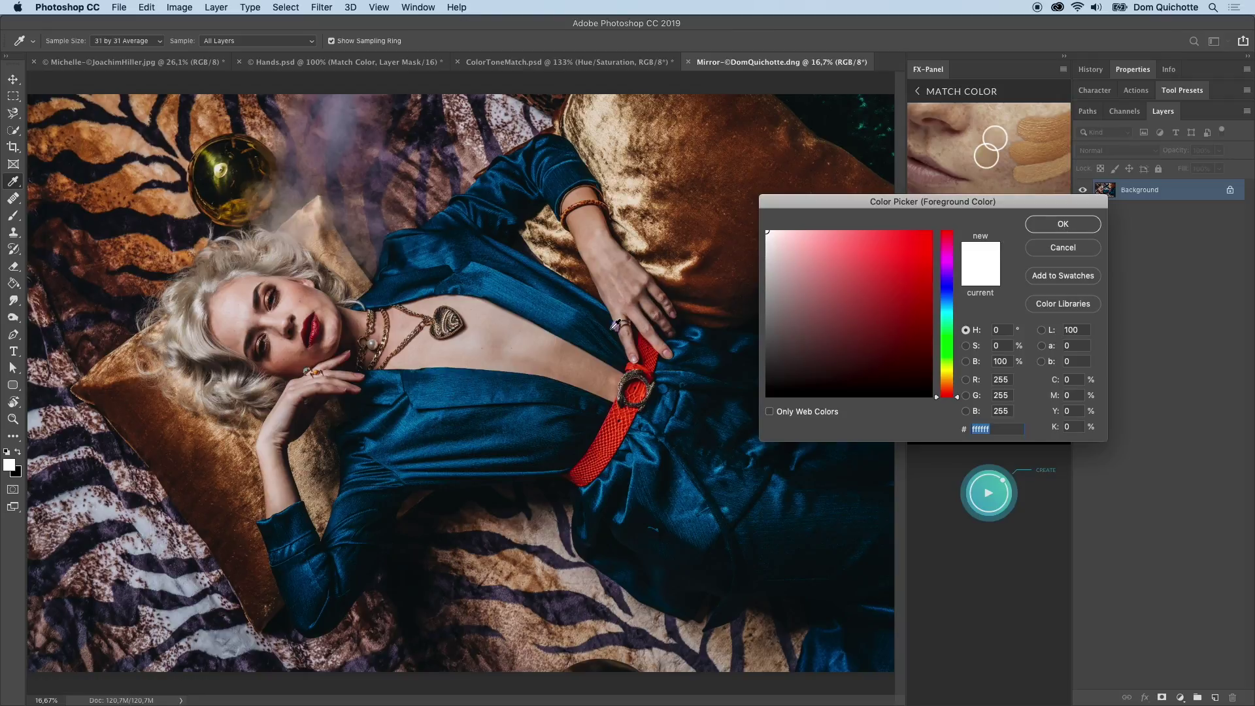
click(657, 152)
drag(659, 150, 671, 150)
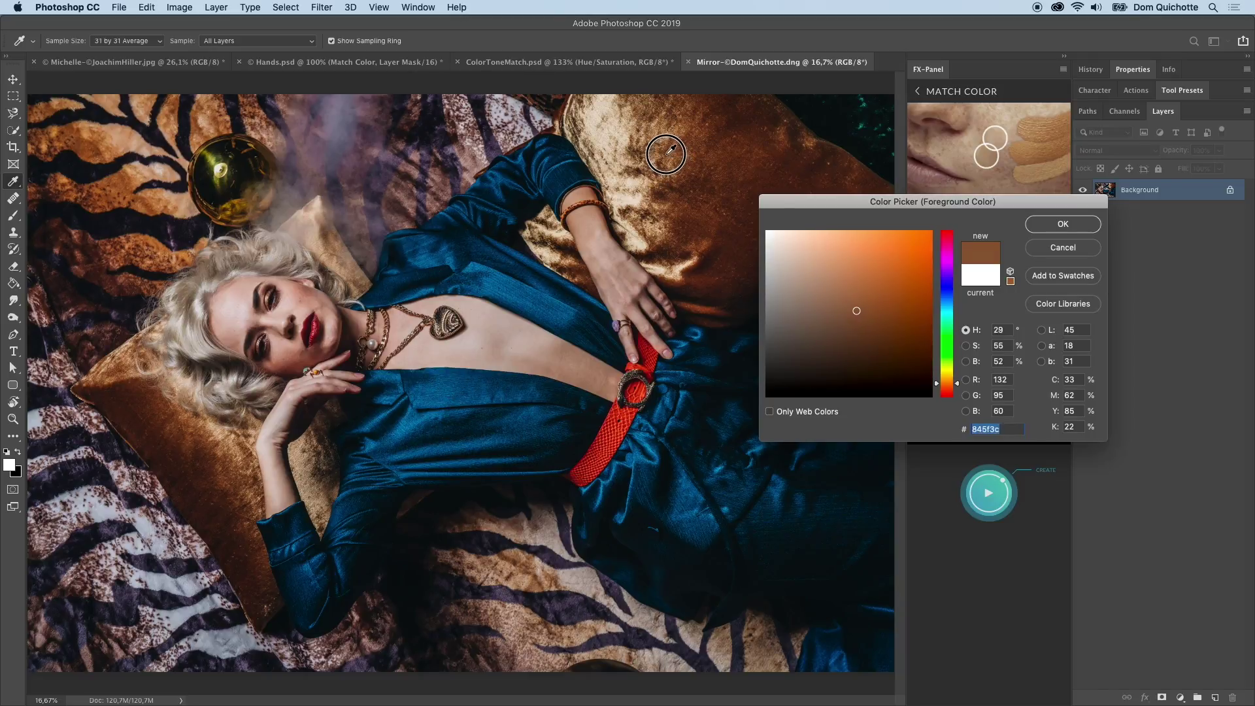
click(1080, 226)
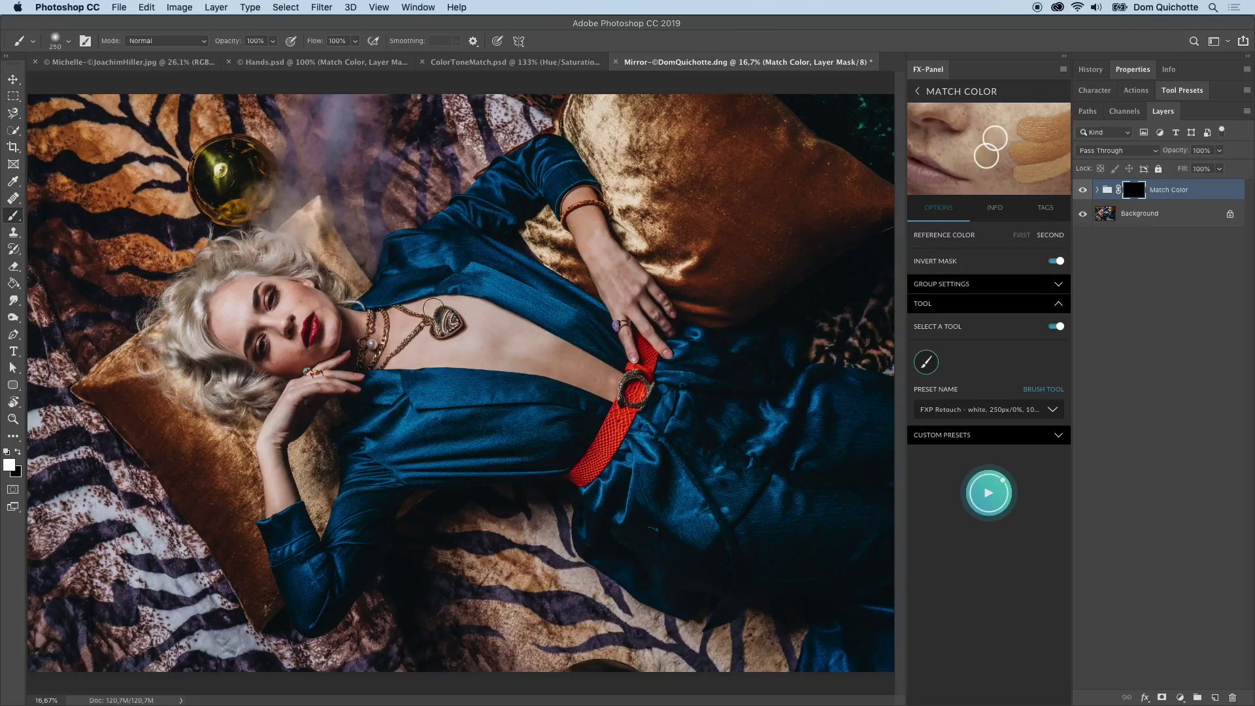
Paint the Match Color mask over the glass ball, set the brush opacity to 20%, and lower the group's opacity to 53%.
mouse_move(222, 163)
mouse_down()
mouse_move(261, 177)
mouse_move(255, 196)
mouse_move(238, 143)
mouse_move(258, 190)
mouse_up()
key(2)
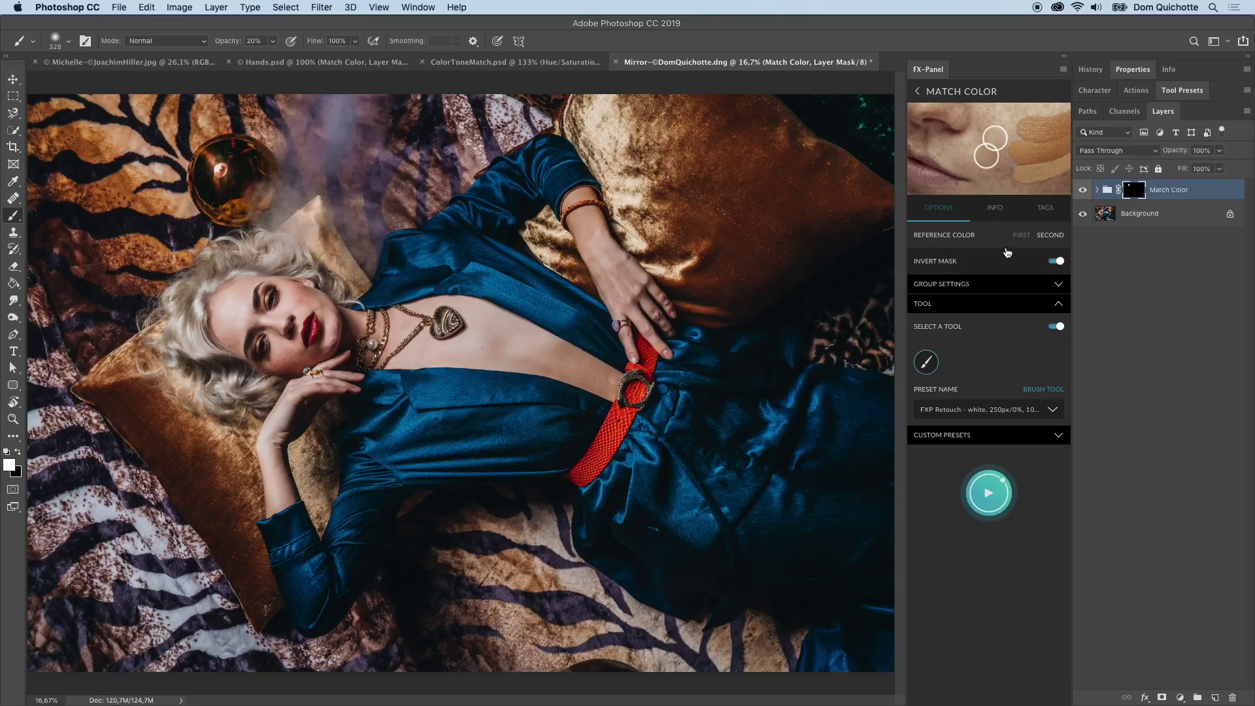
drag(1176, 150, 1154, 159)
click(1082, 190)
click(1082, 190)
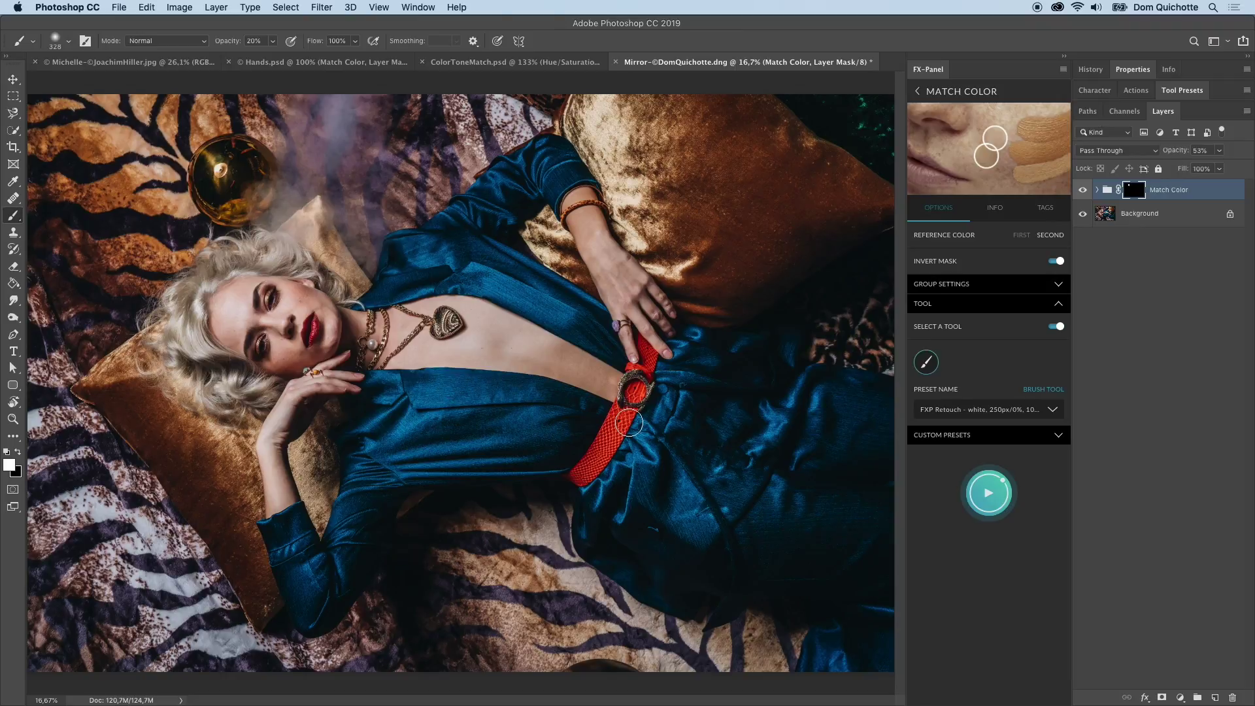
Set Match Color's reference color to First and run it, sampling the red lips as the first color with a 5 by 5 Average sample size.
click(995, 243)
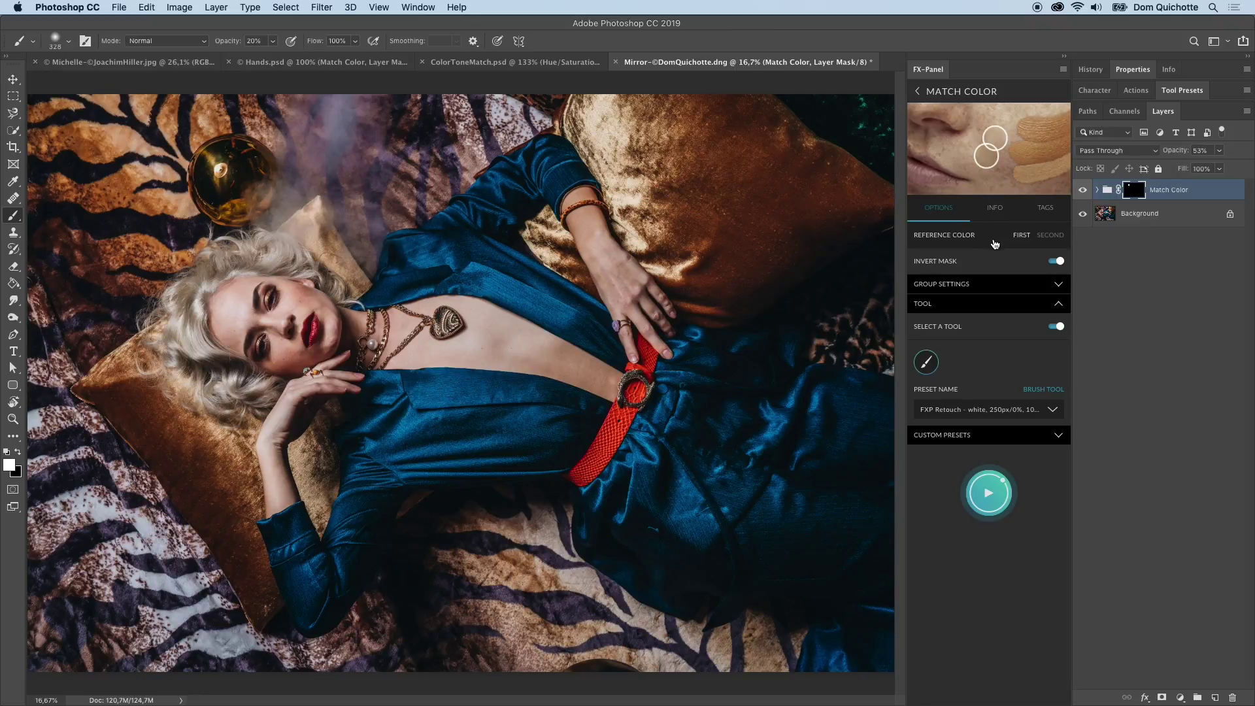
click(993, 502)
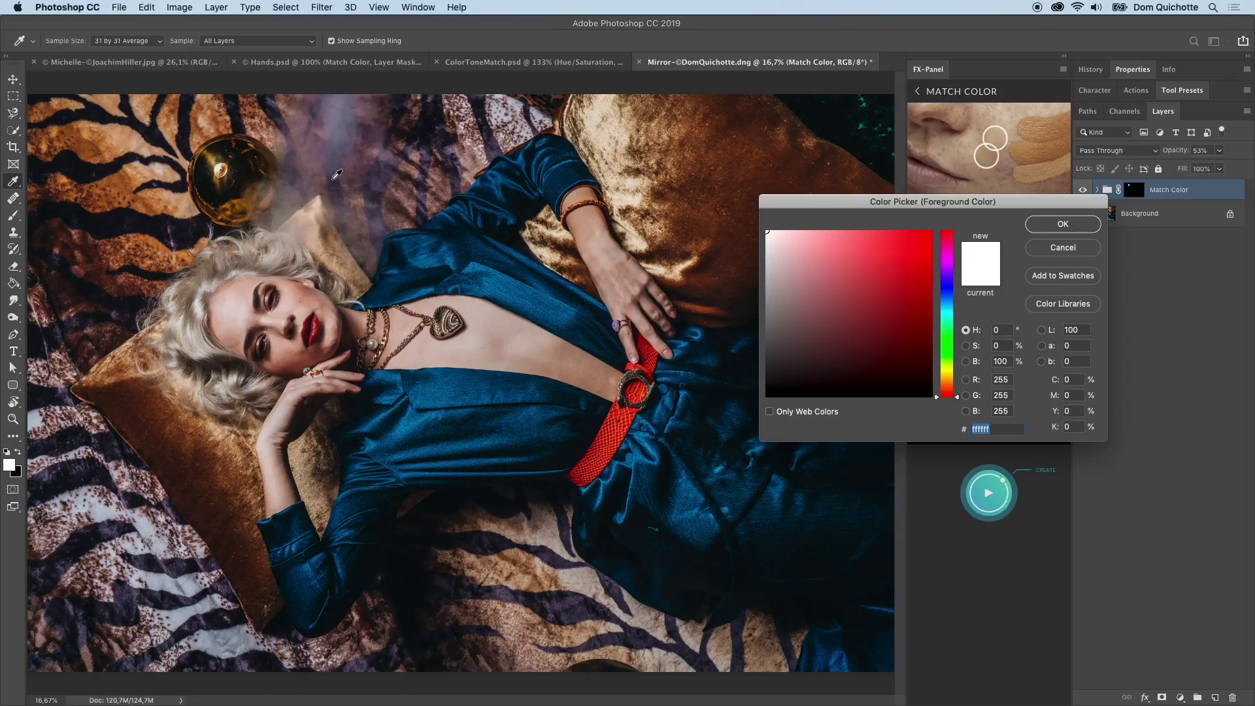
click(321, 318)
drag(321, 319, 312, 322)
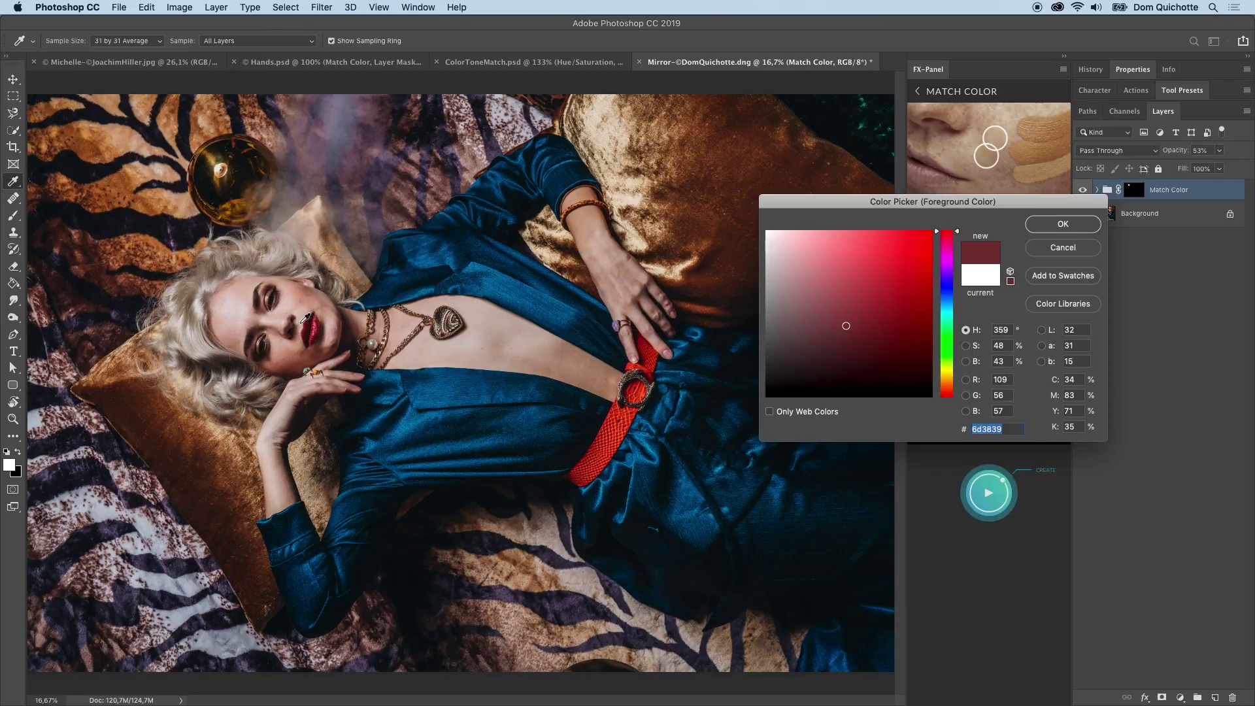
click(122, 42)
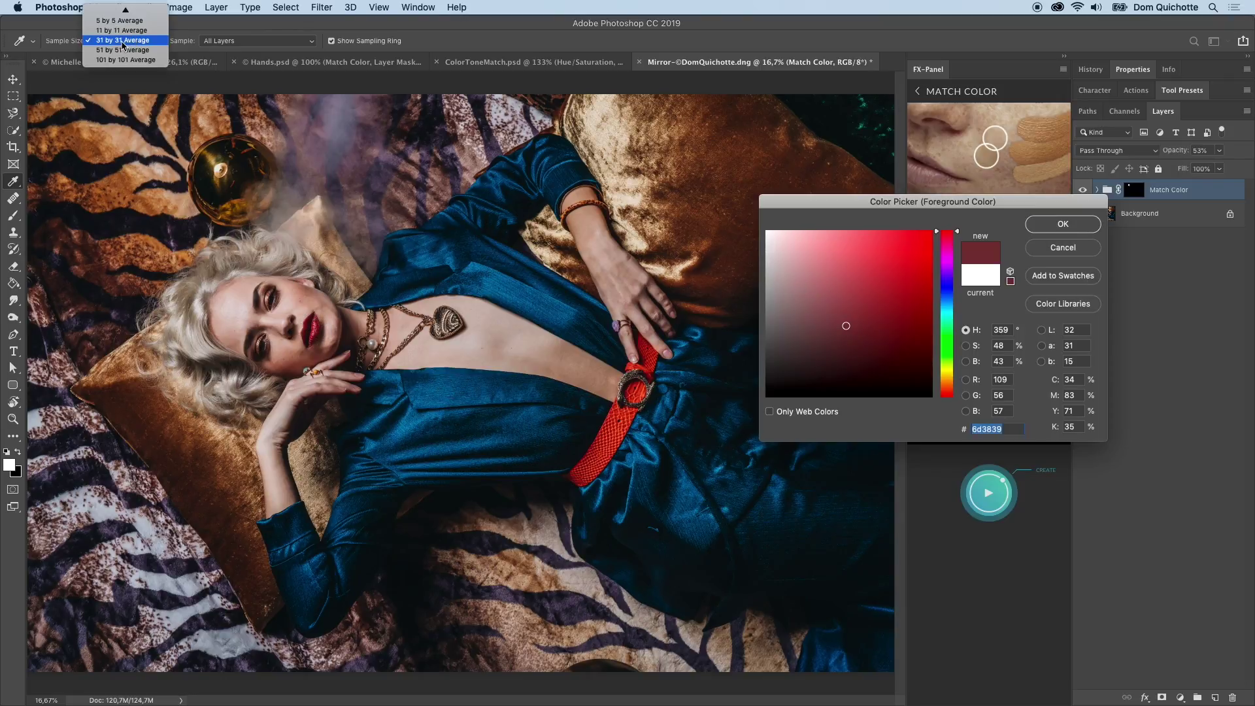
click(122, 21)
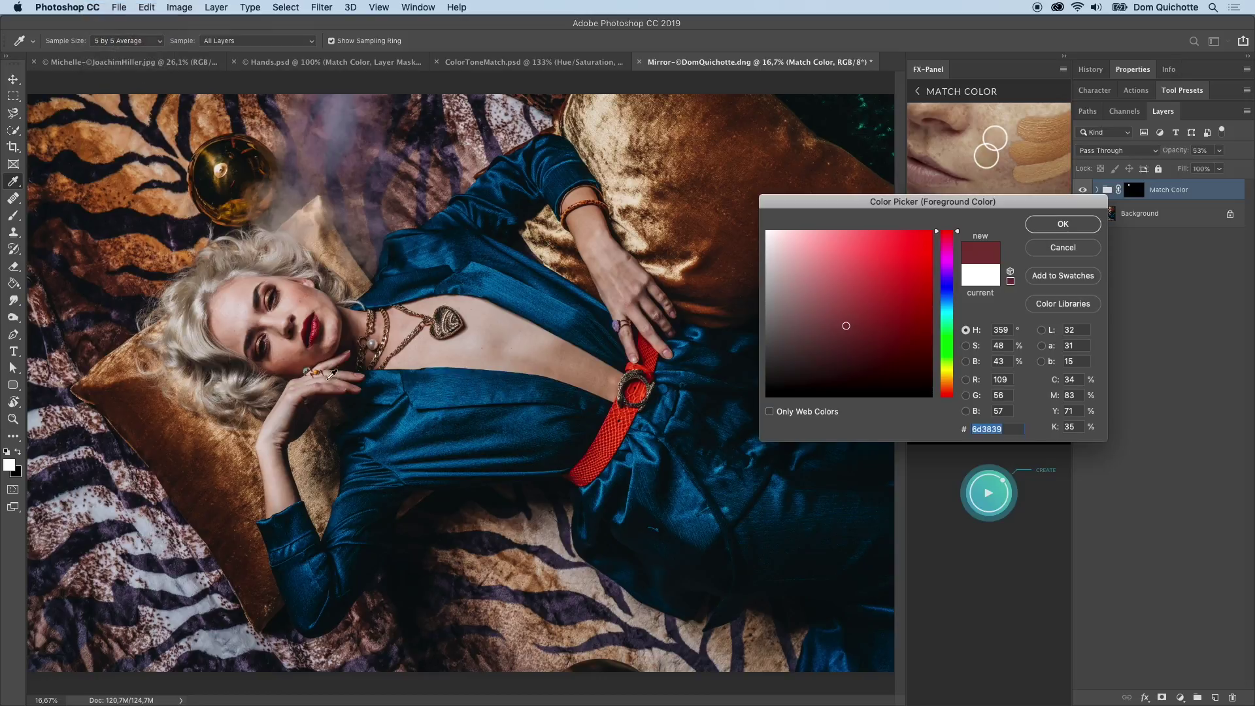
click(315, 325)
drag(316, 325, 316, 329)
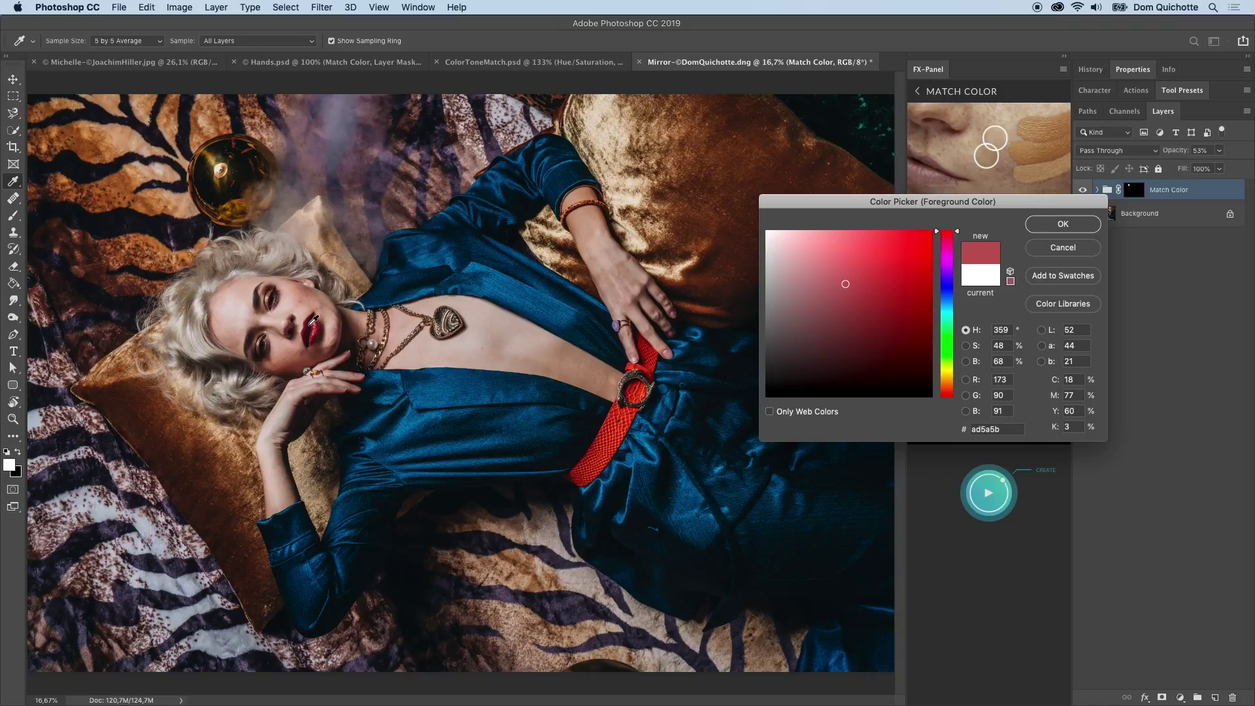
click(314, 325)
click(1069, 230)
Sample the red belt as Match Color's second color with a 31 by 31 Average sample size and confirm it.
drag(618, 441, 613, 446)
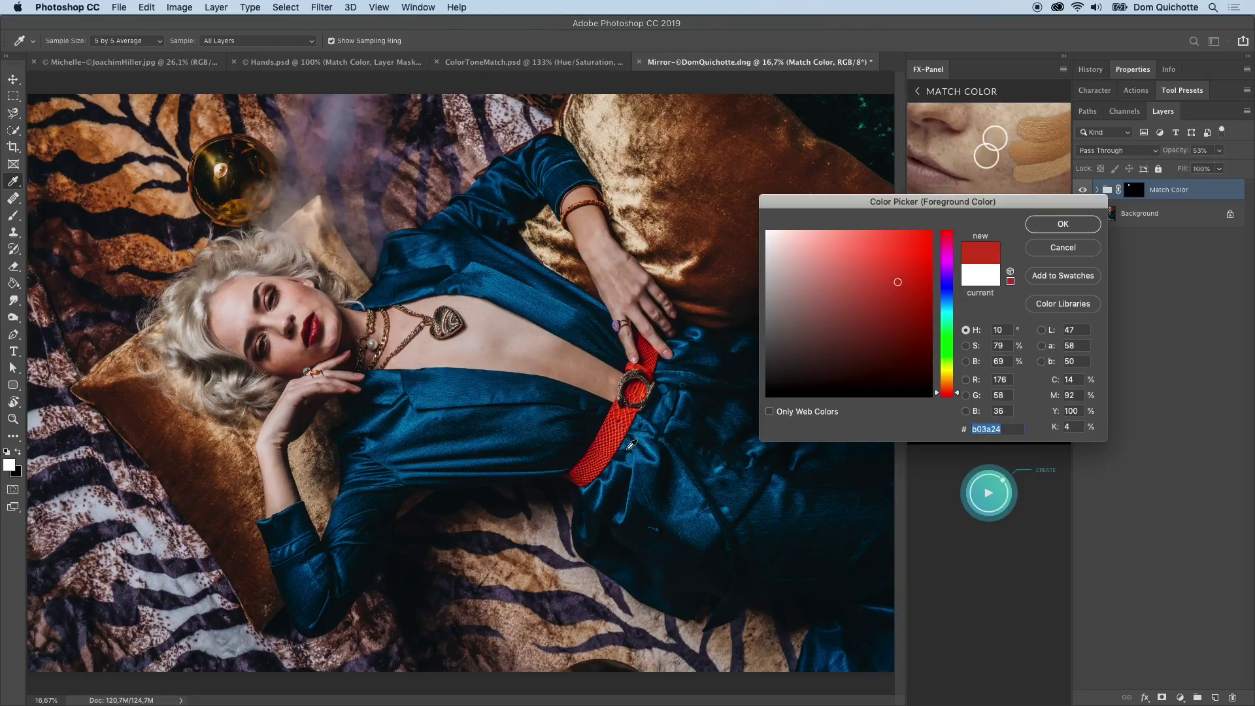
click(130, 43)
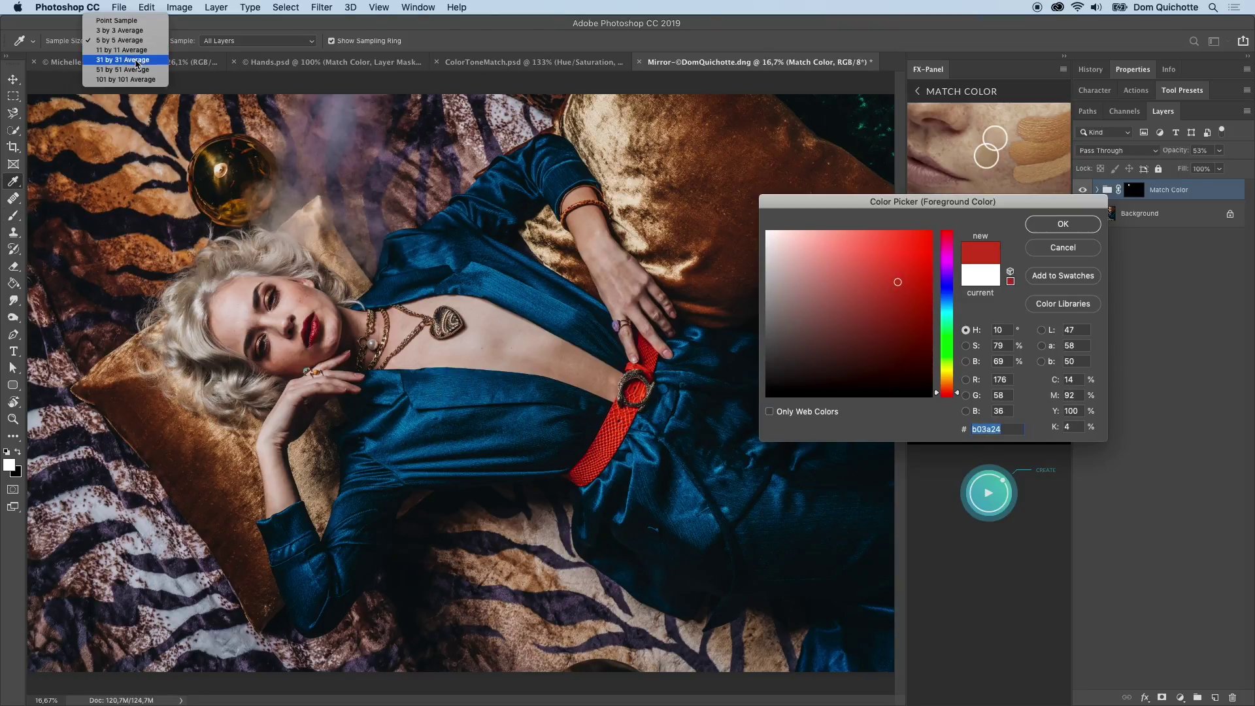
click(138, 63)
click(612, 434)
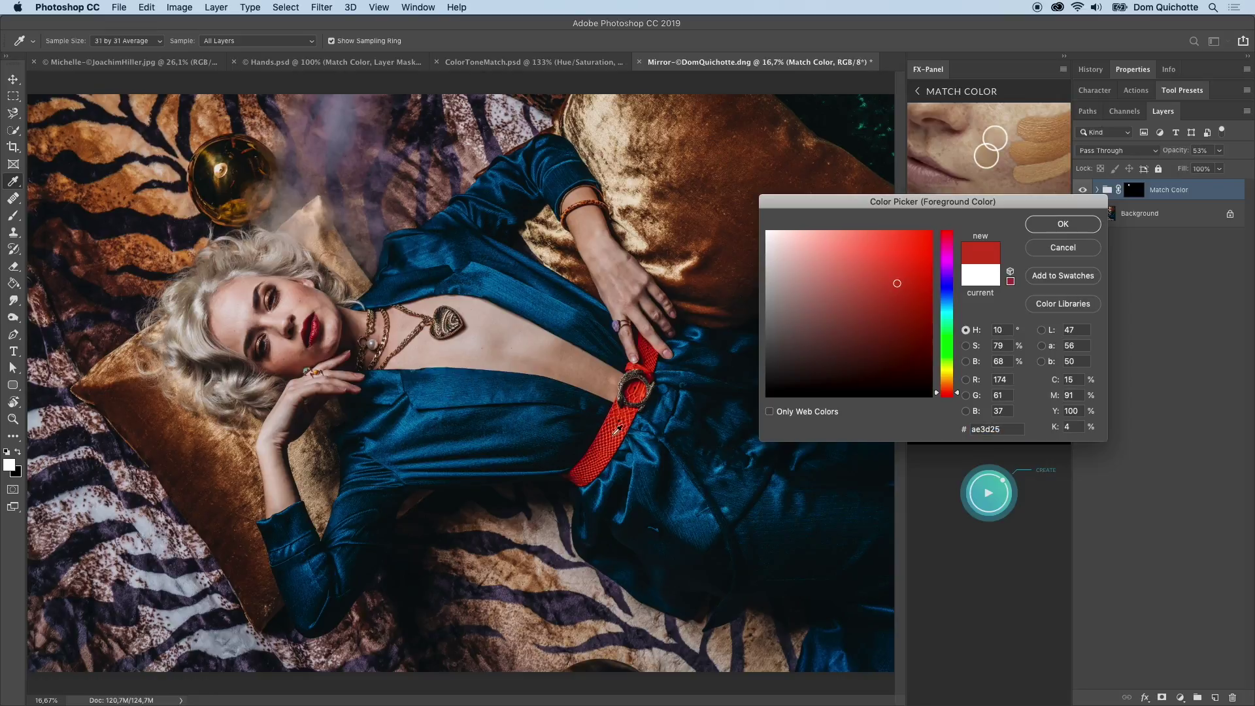
click(1069, 224)
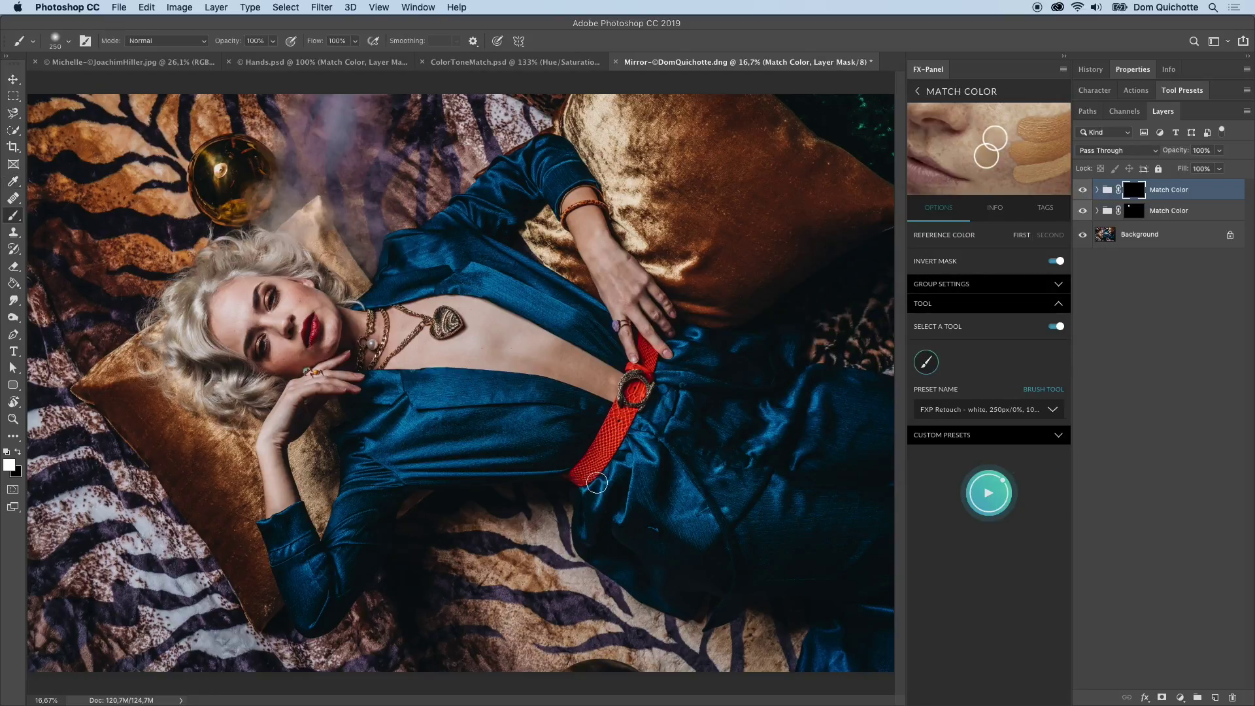
Paint the new Match Color group's mask over the red belt, using a smaller brush near the buckle.
drag(602, 466, 598, 469)
mouse_move(596, 459)
mouse_down()
mouse_move(598, 423)
mouse_move(614, 418)
mouse_move(577, 475)
mouse_move(590, 476)
mouse_up()
ctrl+alt+drag(630, 413, 615, 413)
mouse_move(637, 384)
mouse_down()
mouse_move(643, 339)
mouse_move(648, 361)
mouse_up()
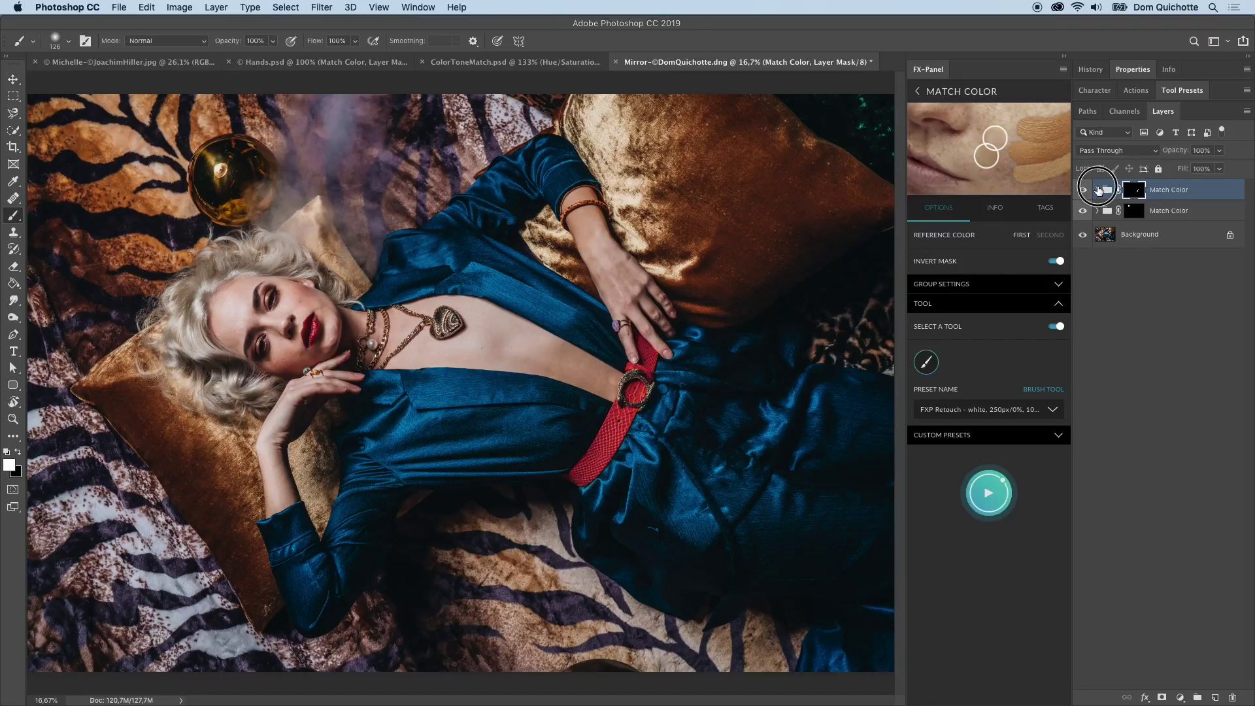
Open the belt's Match Color group and adjust the midtone point of its Curves layer.
click(1097, 189)
click(1118, 216)
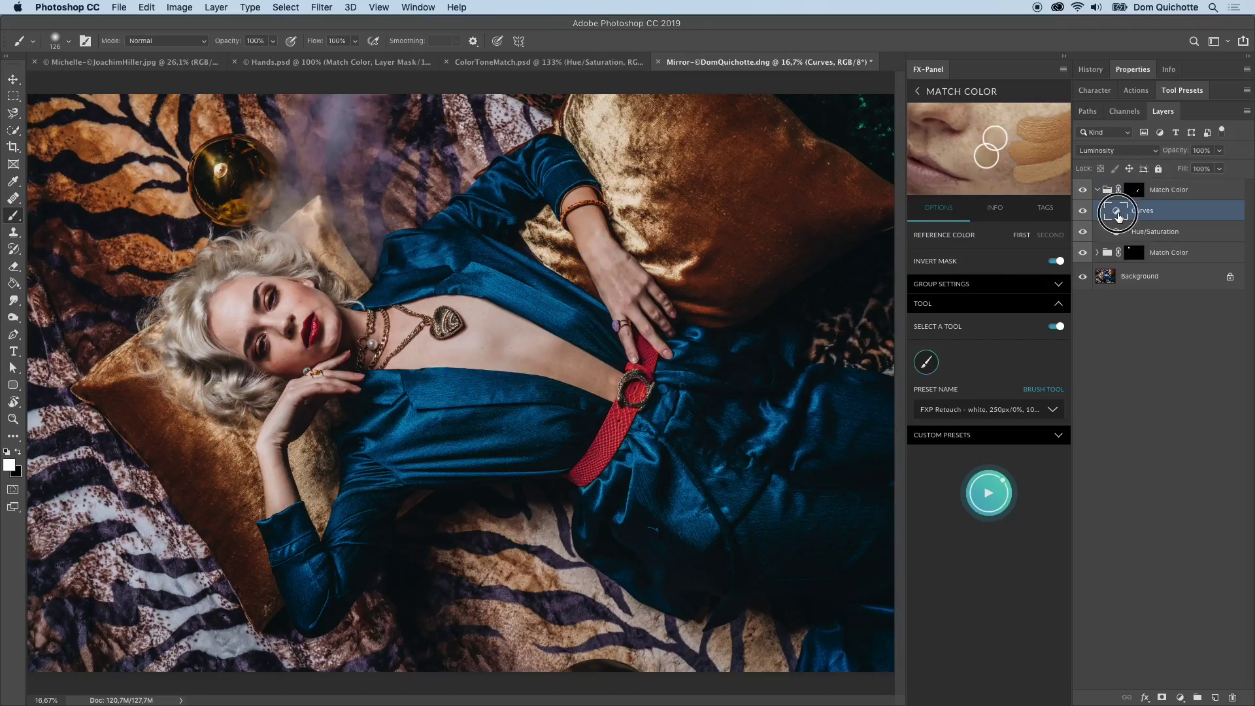
double_click(1118, 214)
drag(1173, 209, 1174, 207)
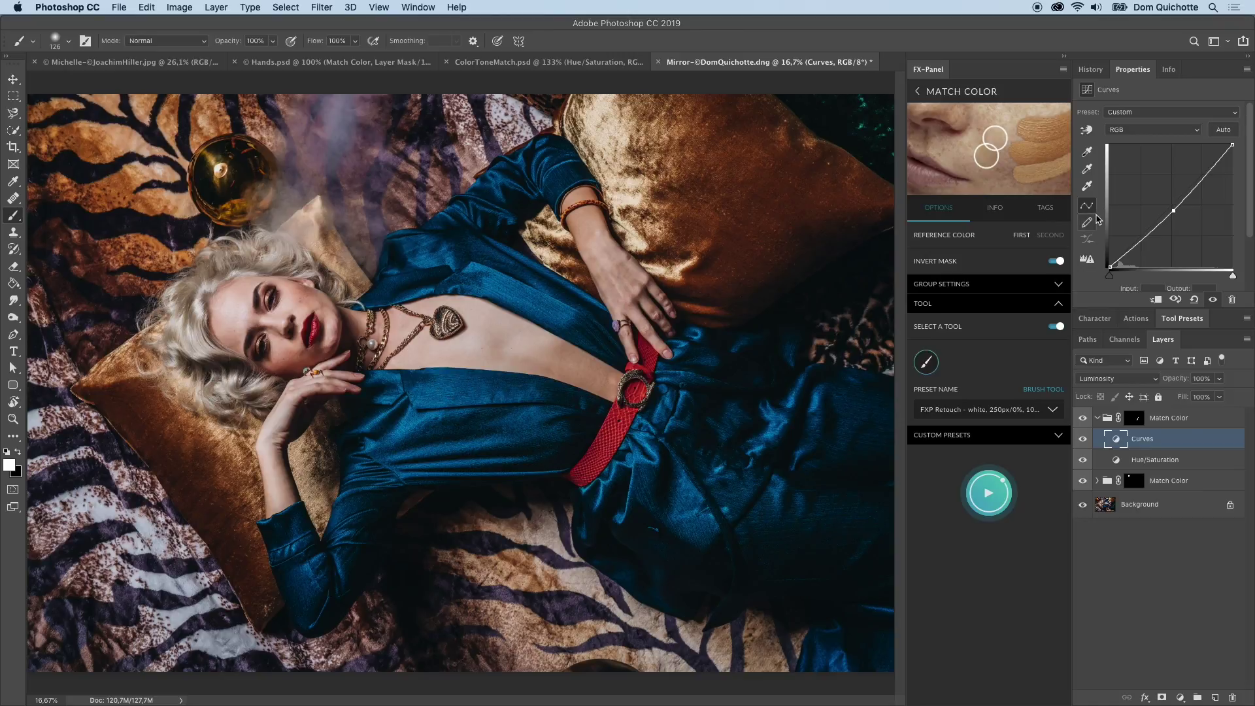
Open the Match Color preset's online help, read the article to the end and mark it as helpful.
click(987, 209)
click(983, 236)
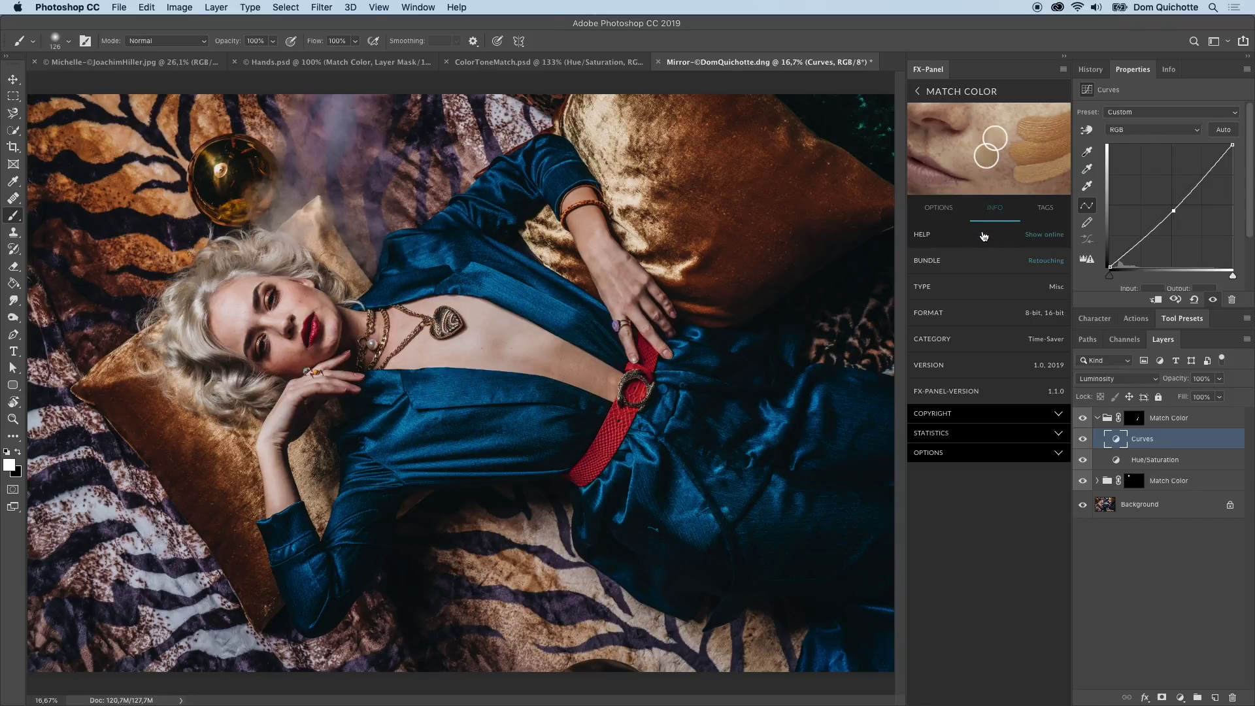
scroll(640, 324, down, 3)
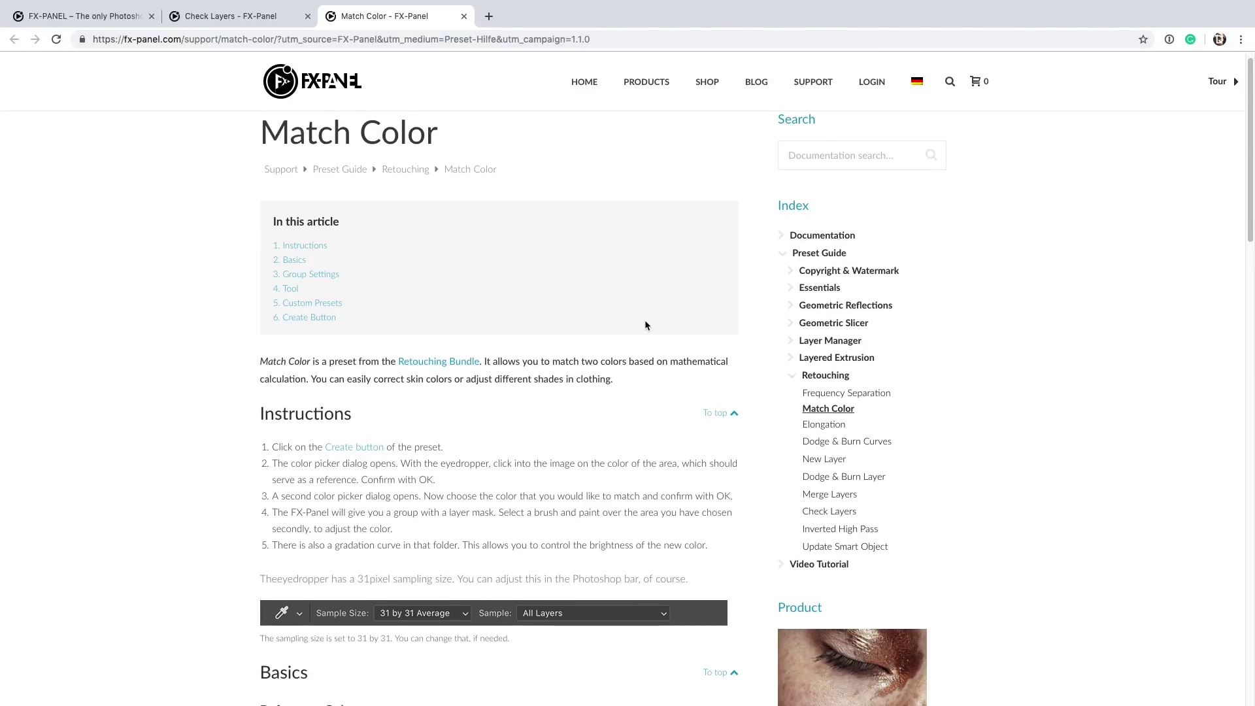
scroll(643, 309, down, 5)
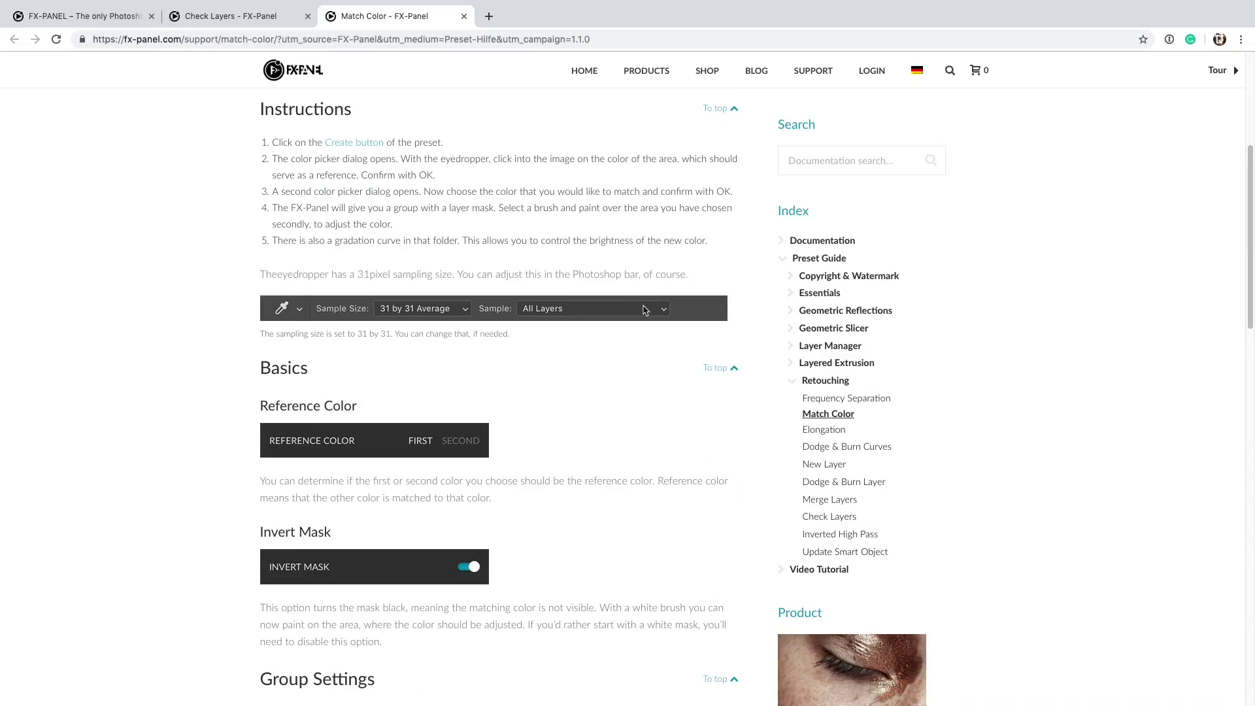
scroll(642, 305, down, 10)
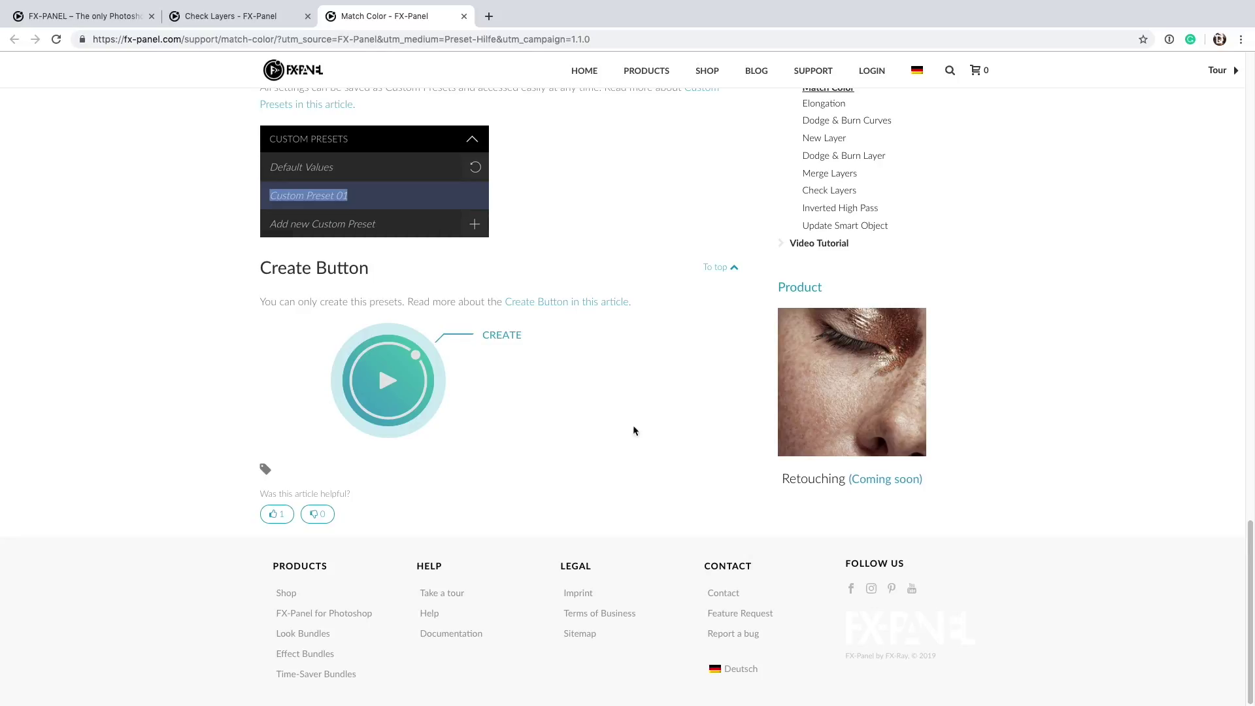
click(277, 514)
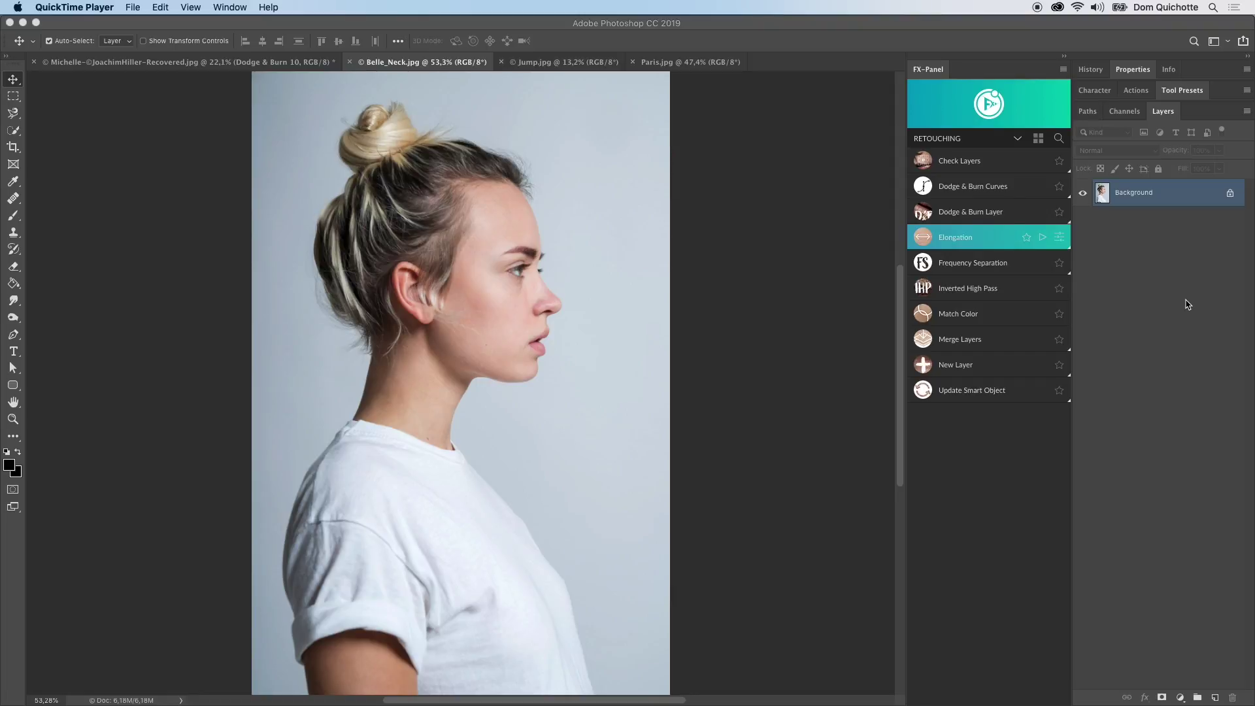
Try running Elongation on Belle_Neck.jpg without a selection, and select a narrow rectangular band across the neck with a 0 px feather.
click(1042, 239)
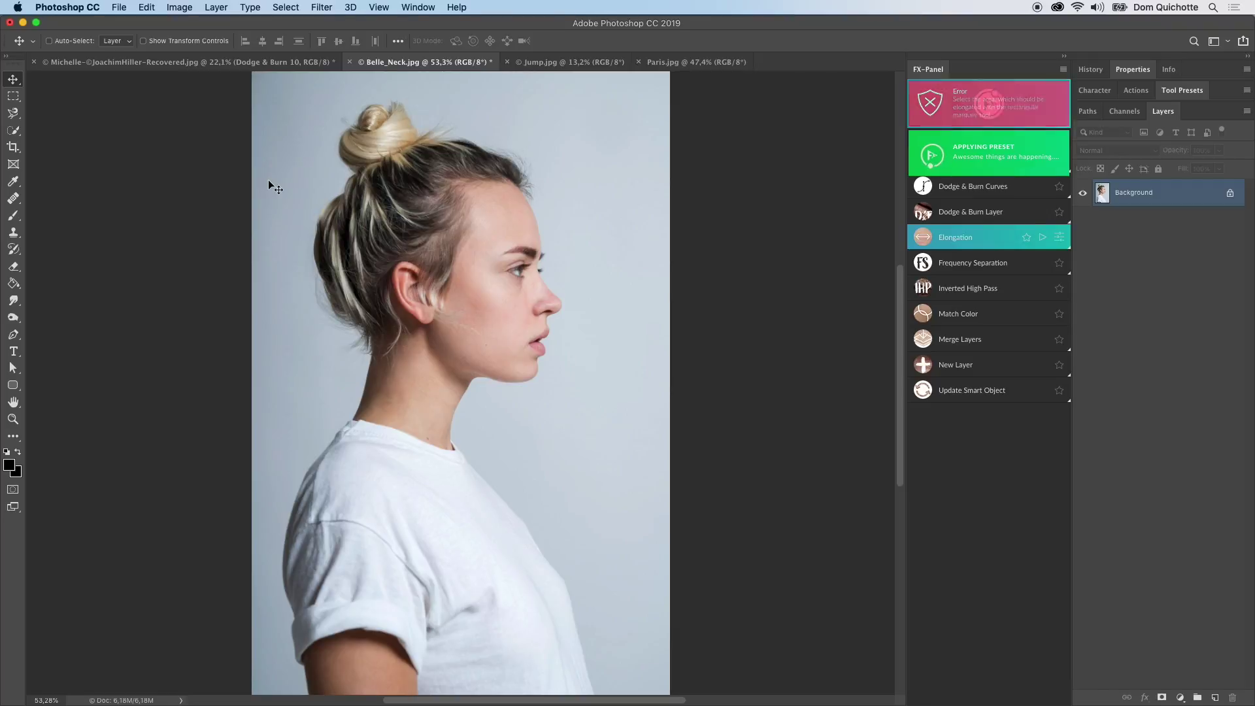
click(15, 98)
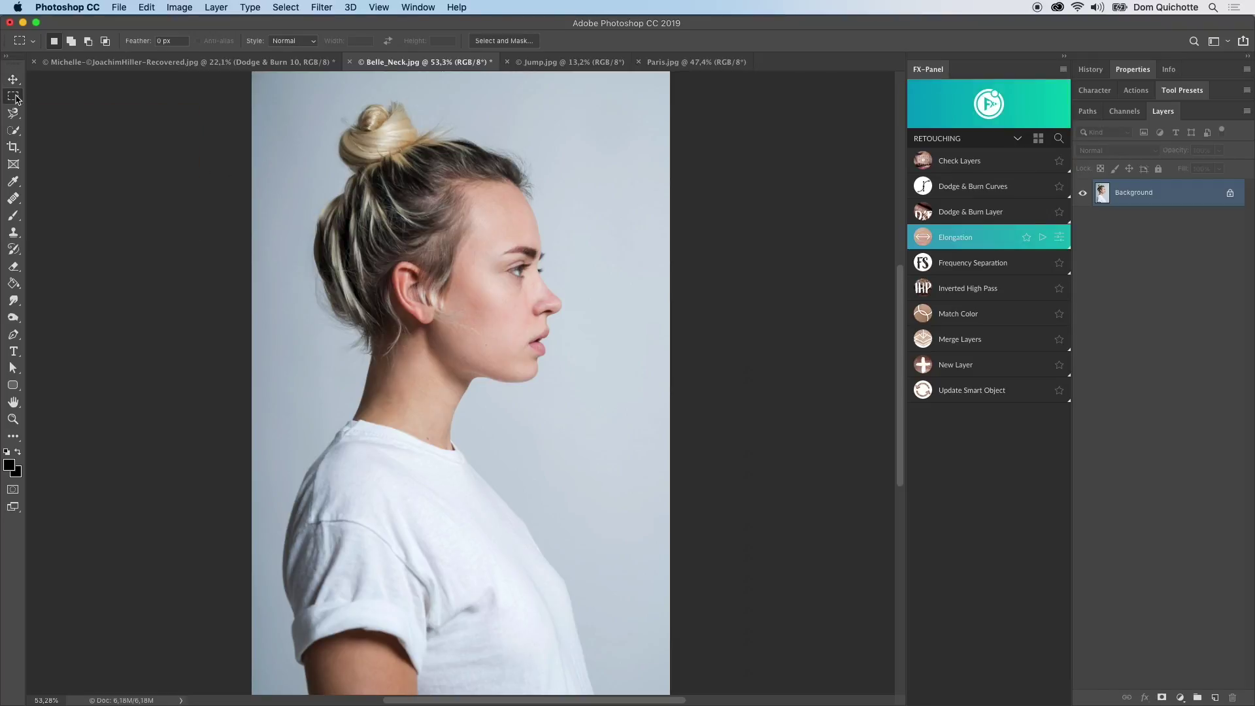
click(156, 43)
key(Return)
drag(298, 384, 579, 416)
Set Elongation to Vertically and apply it to the selected neck band at scale 20.
click(1058, 237)
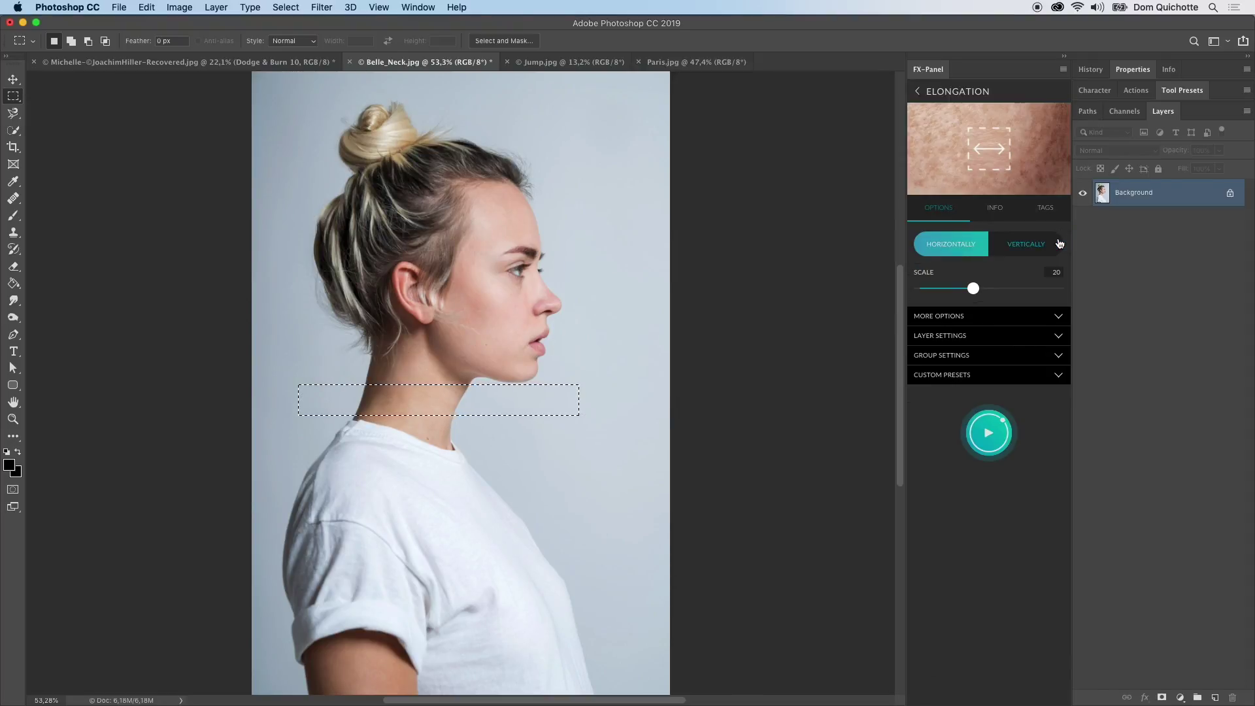
click(1025, 252)
click(987, 436)
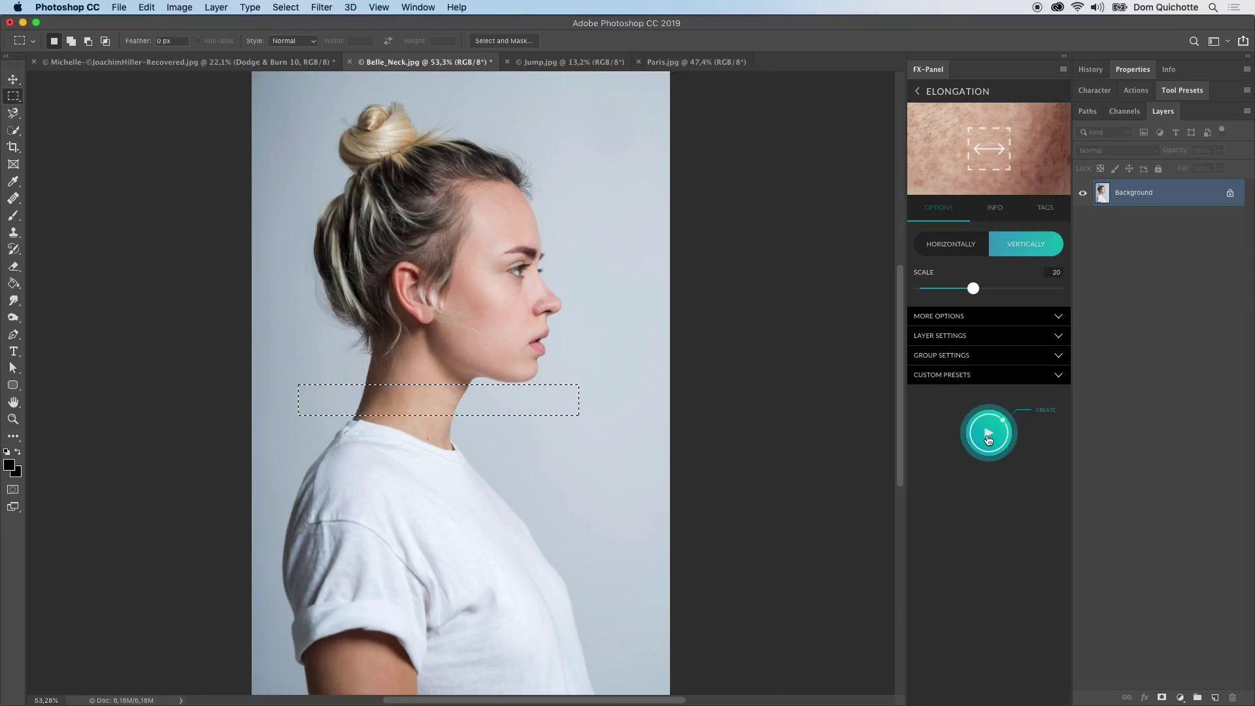
Compare the portrait with and without the stretched layer, and delete that layer.
click(1081, 196)
click(1081, 196)
click(1081, 196)
click(1081, 196)
click(1081, 196)
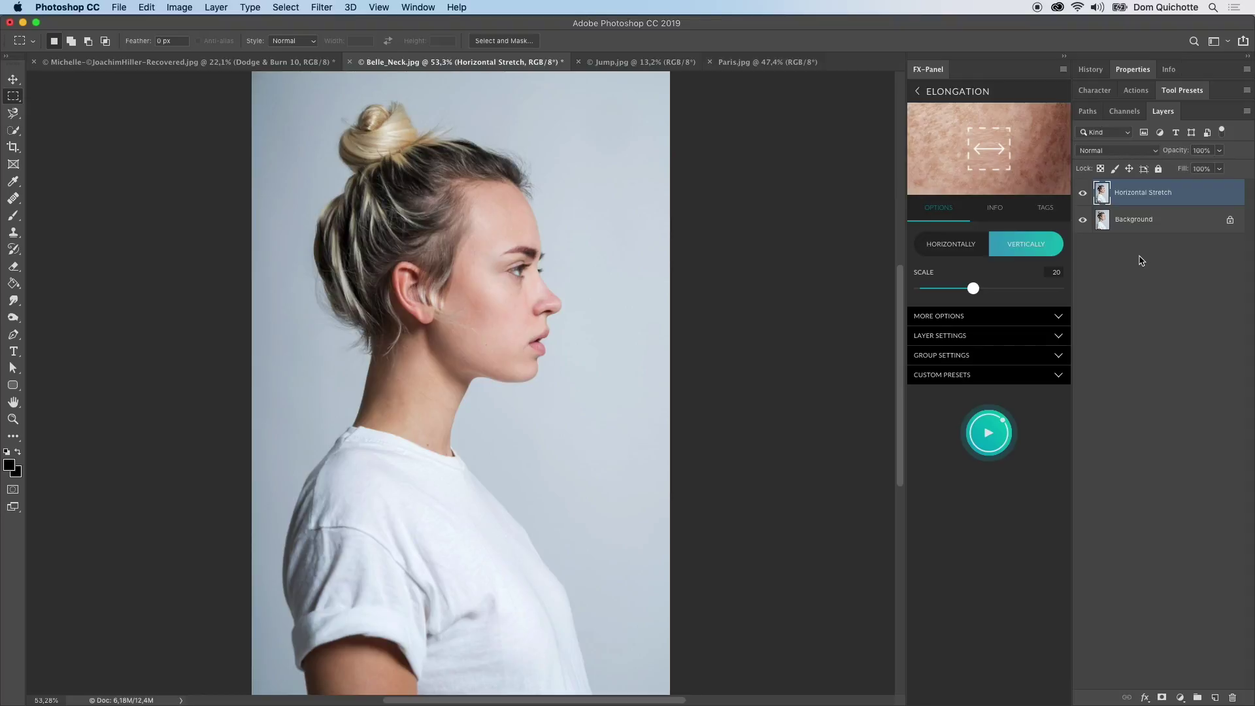
key(BackSpace)
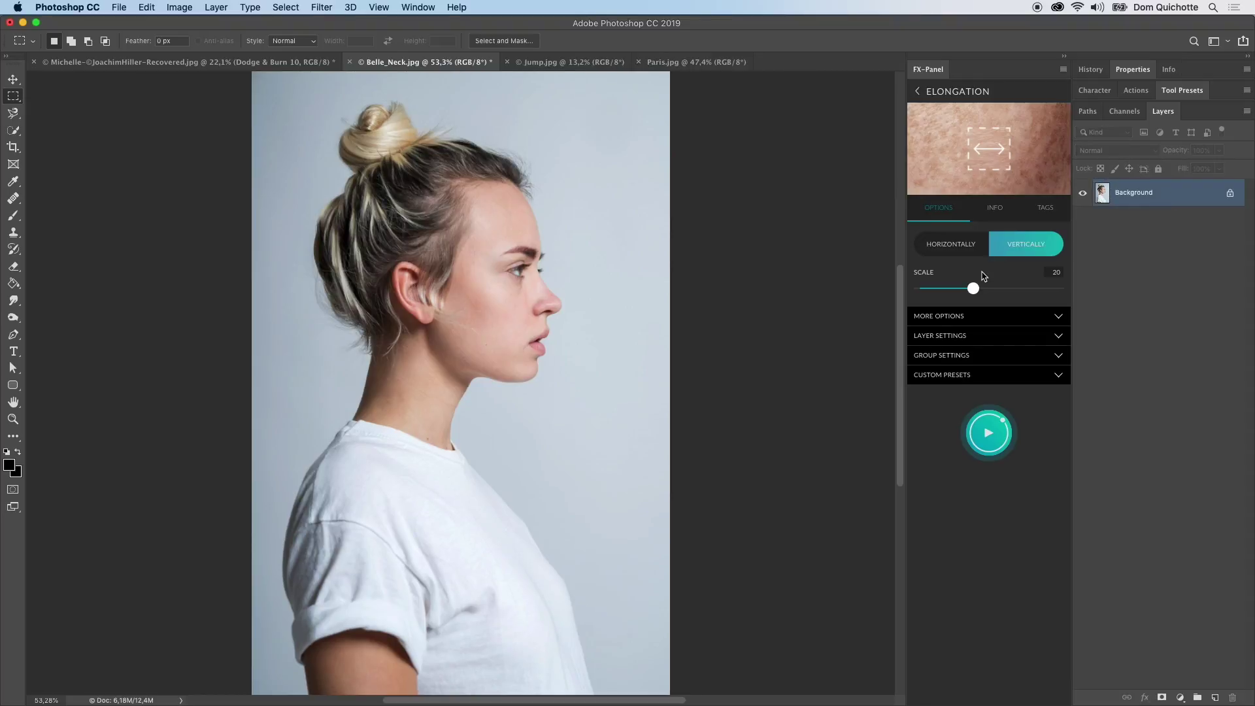
Try a vertical Elongation at scale 50 on a taller band across the neck and delete the stretched layer.
drag(973, 288, 1073, 295)
drag(276, 364, 637, 414)
click(997, 438)
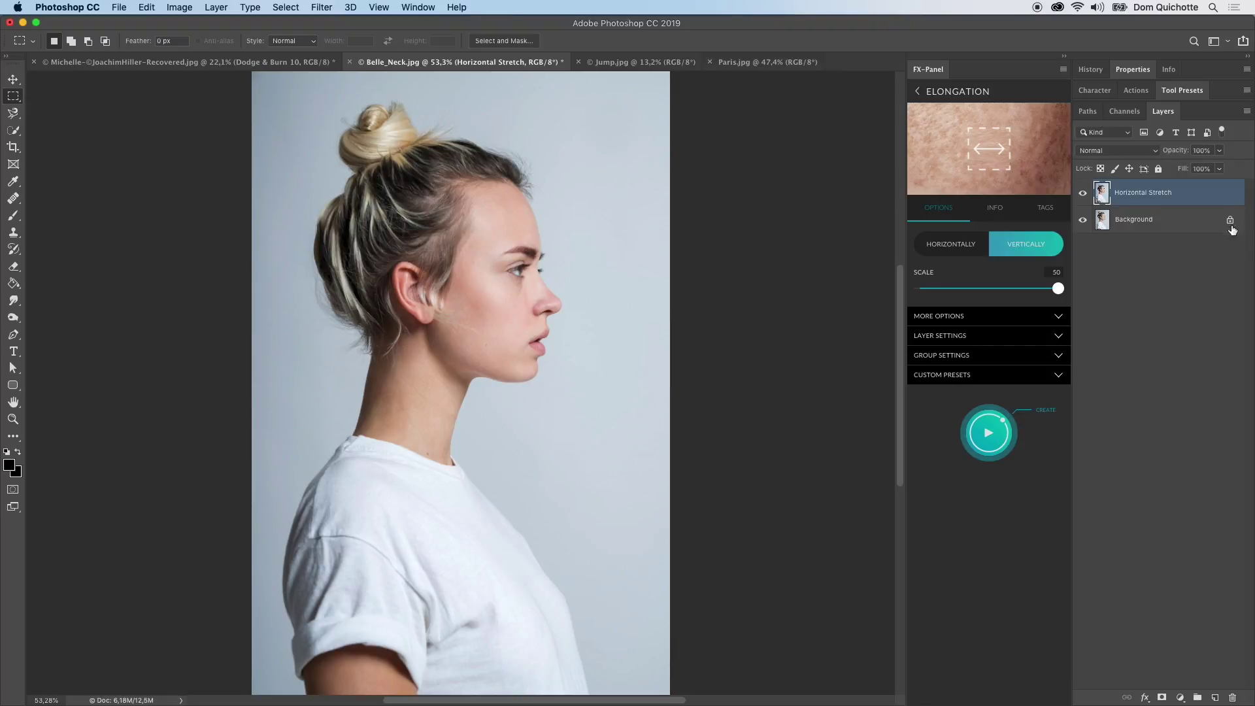
key(BackSpace)
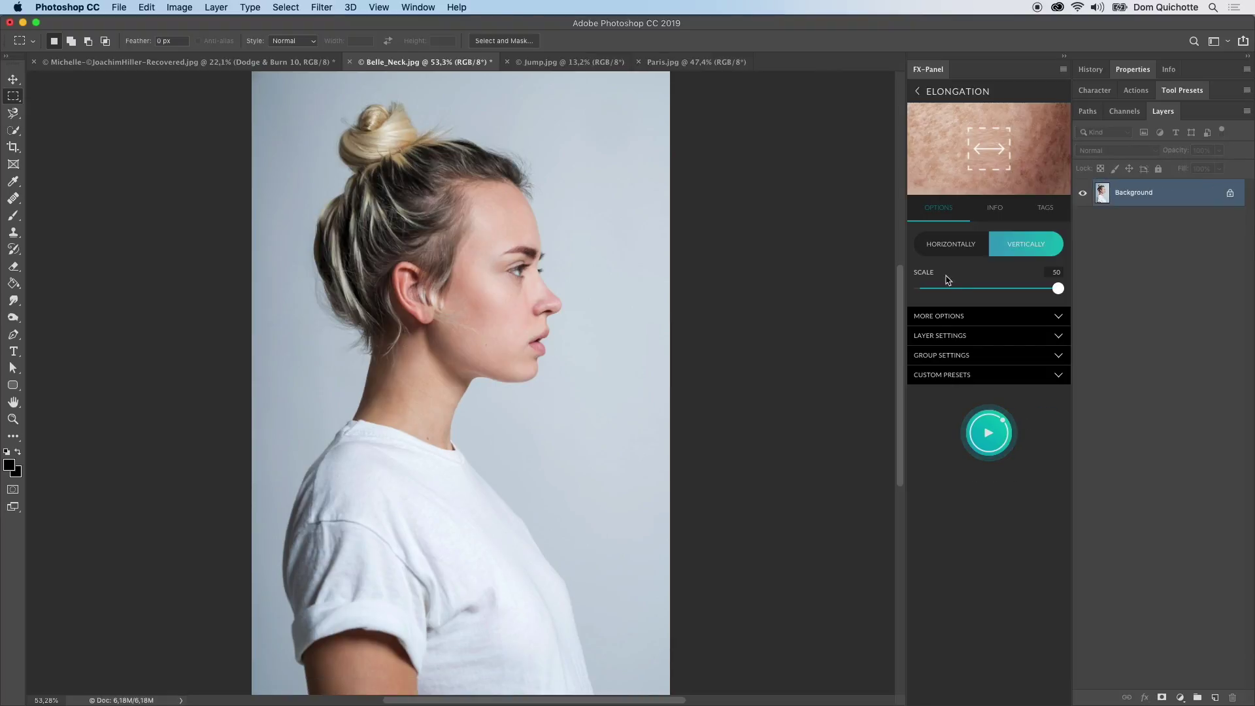
Select a full-width strip along the portrait's lower edge and set Elongation's alignment to bottom under its additional options.
click(972, 319)
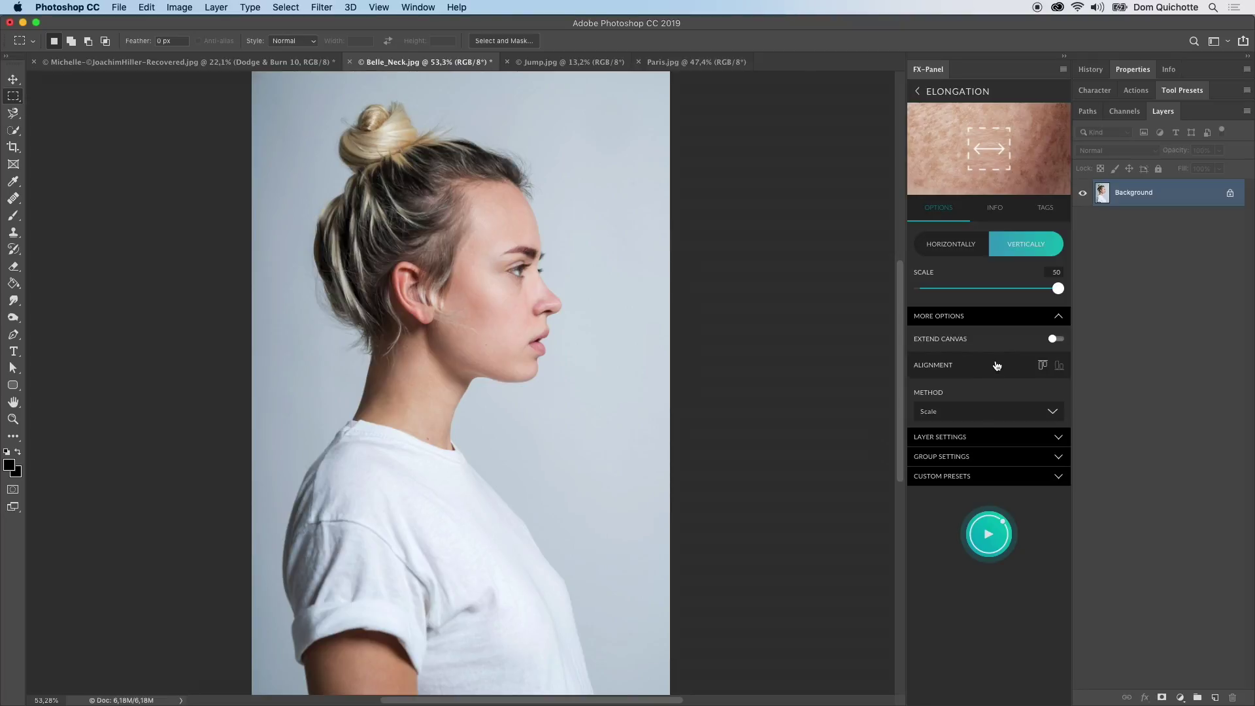
alt+click(506, 519)
drag(194, 532, 777, 616)
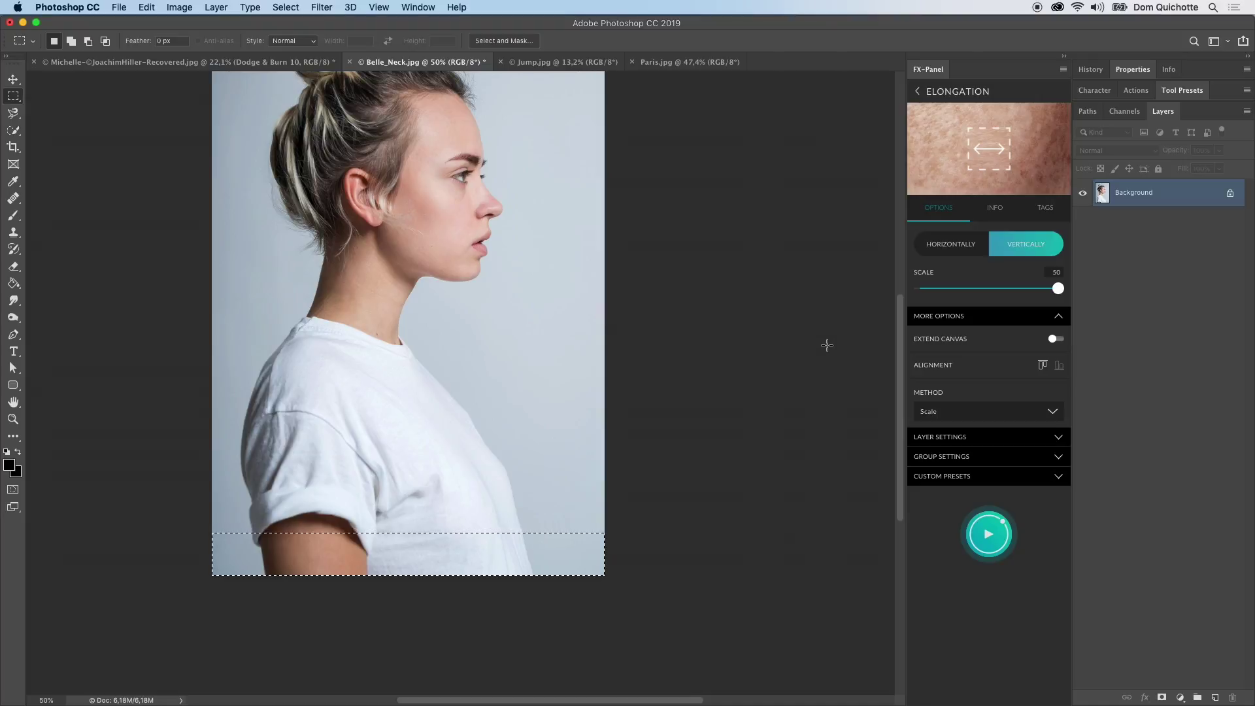
click(1009, 369)
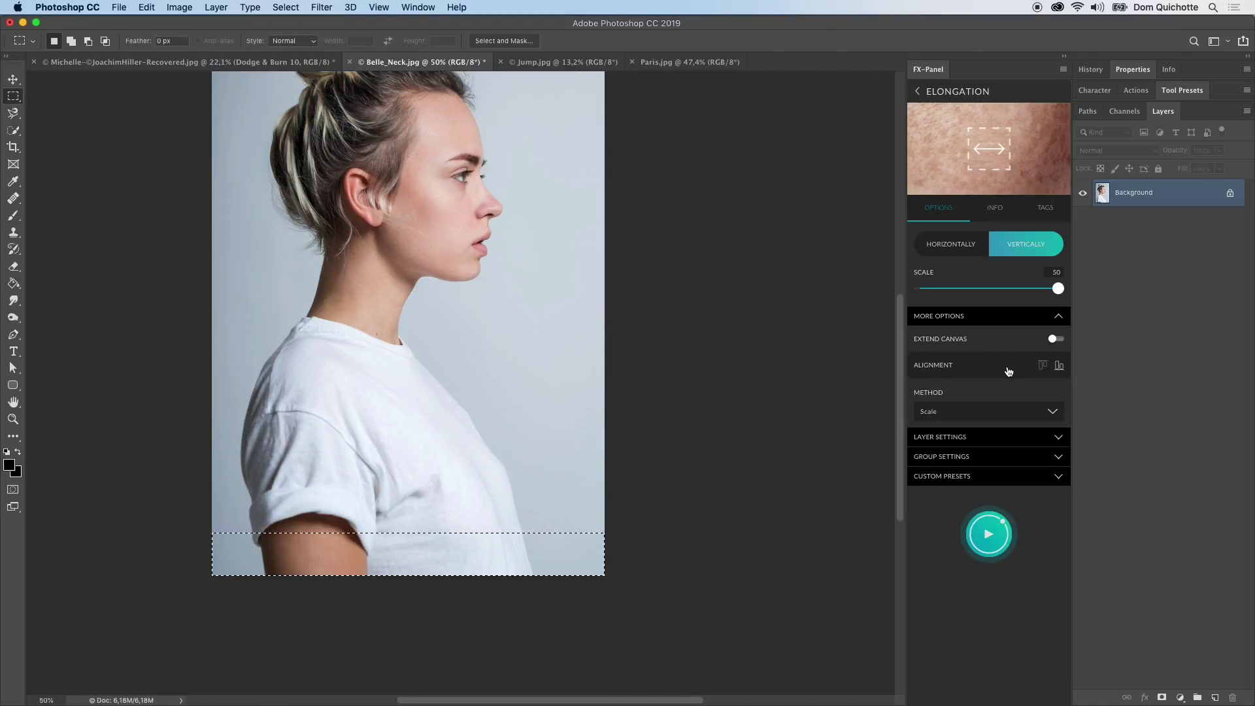
Select a thin band across the neck and apply the bottom-aligned vertical Elongation at scale 50.
key(super+0)
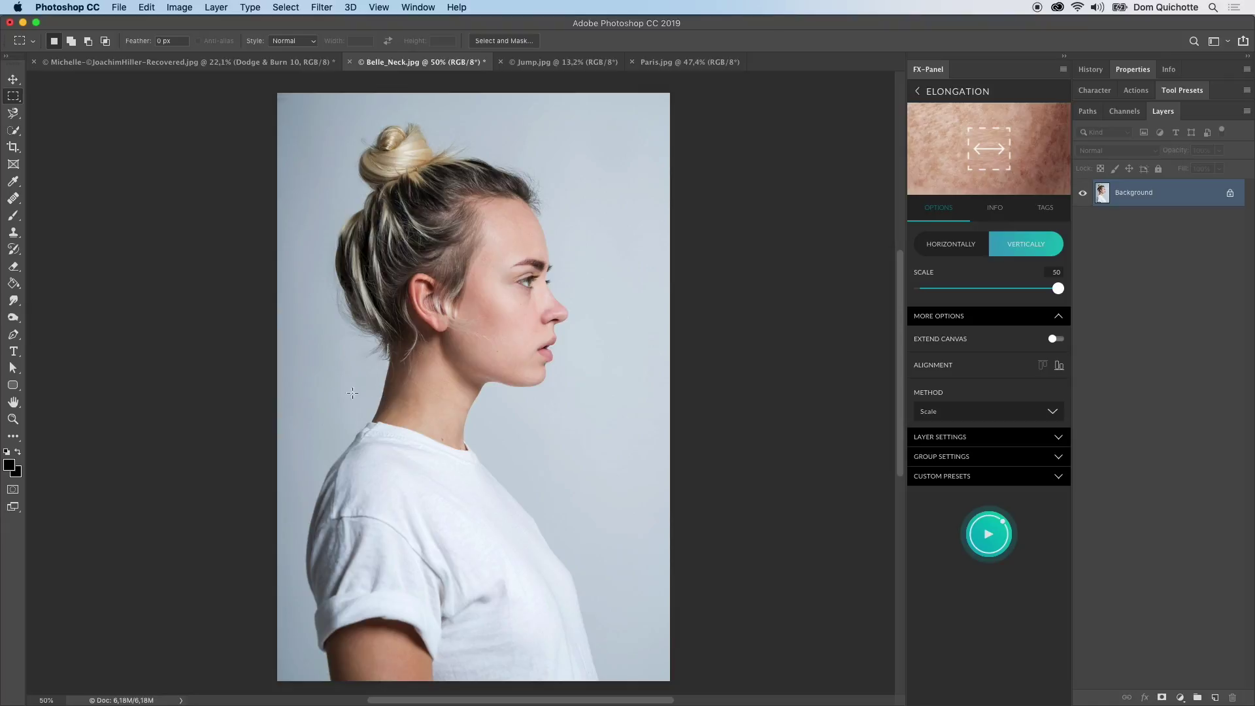
drag(334, 386, 605, 419)
click(988, 534)
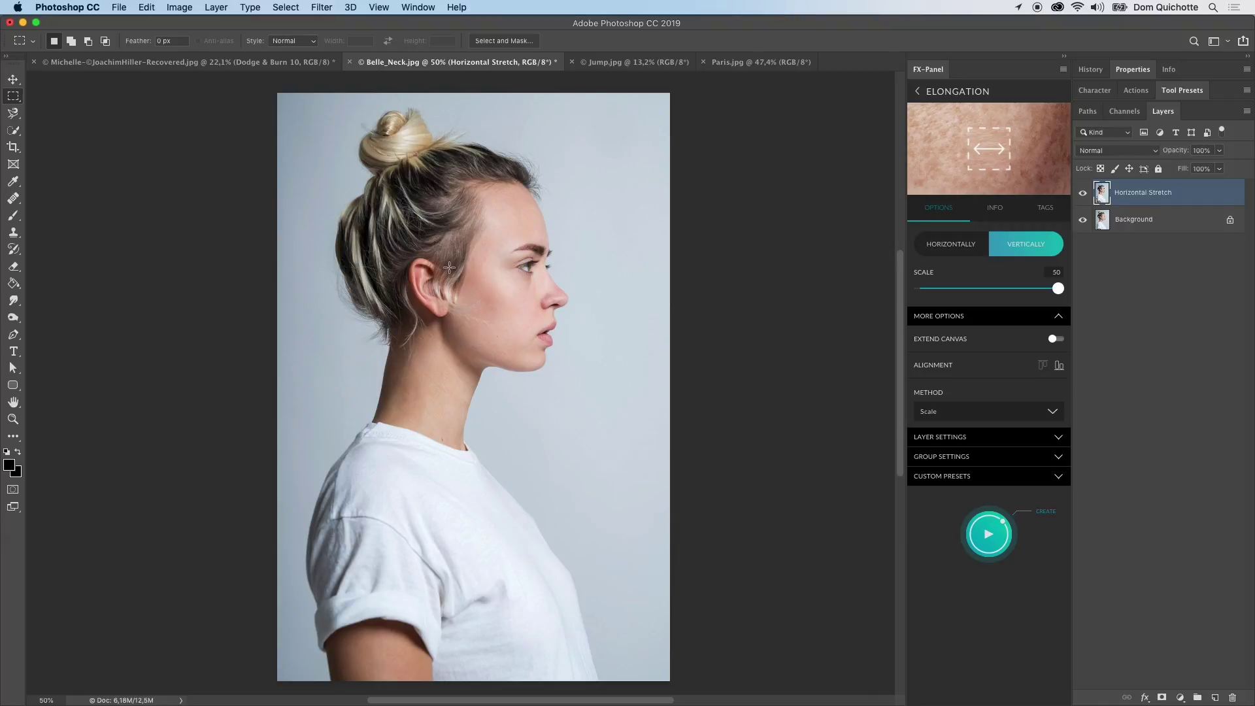
Set Elongation's scale to 20 and delete the bottom-aligned stretched layer.
click(1016, 288)
drag(1016, 288, 973, 288)
key(Delete)
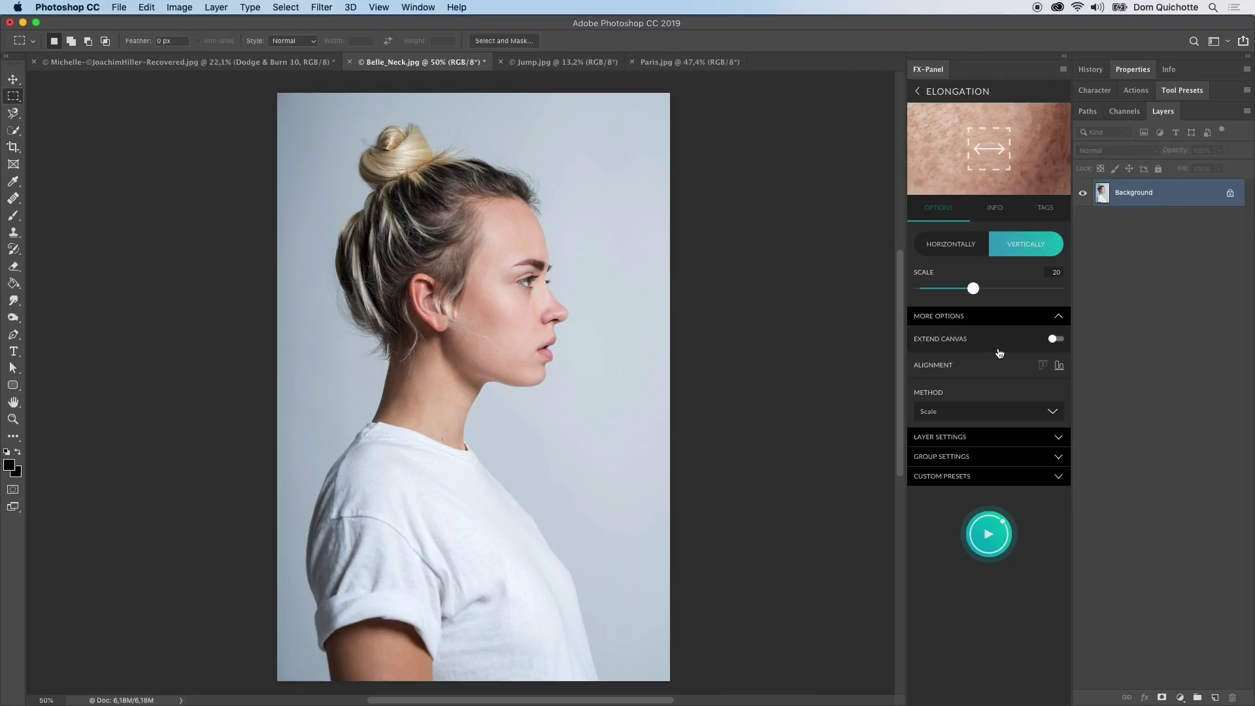
Enable Extend Canvas, display the document's pixel dimensions, and apply Elongation at scale 20 to a band across the neck.
click(999, 347)
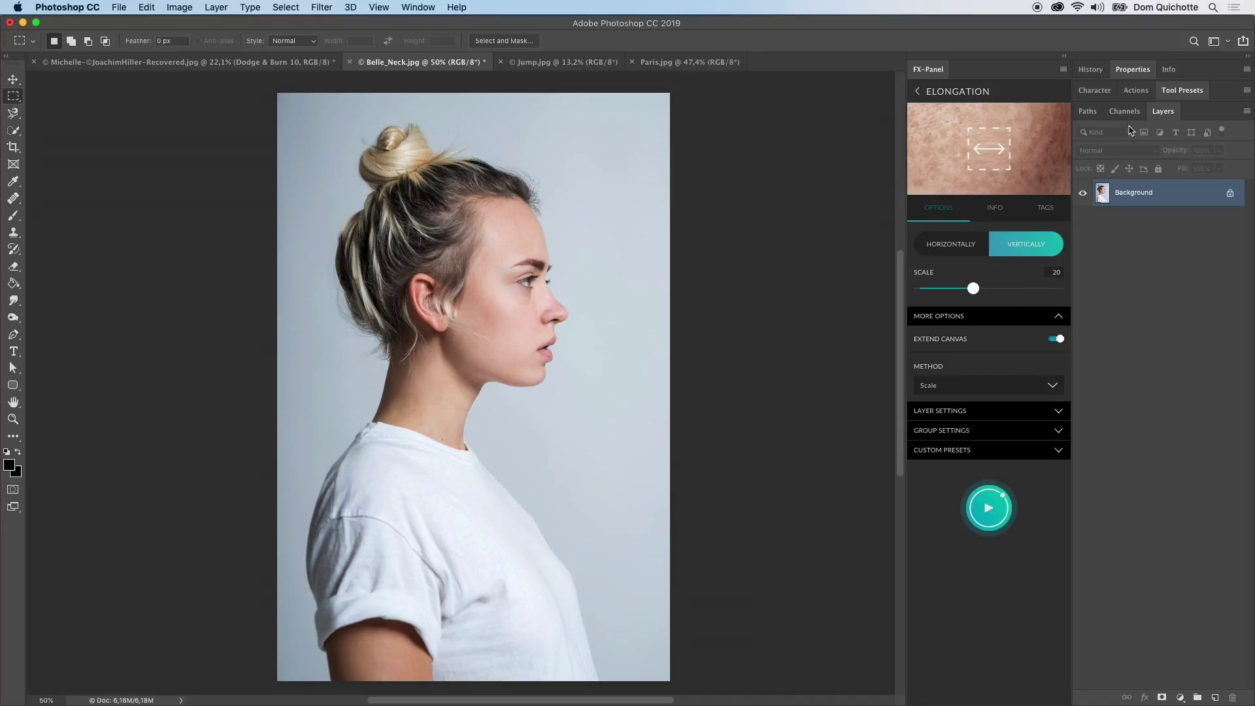
click(1169, 70)
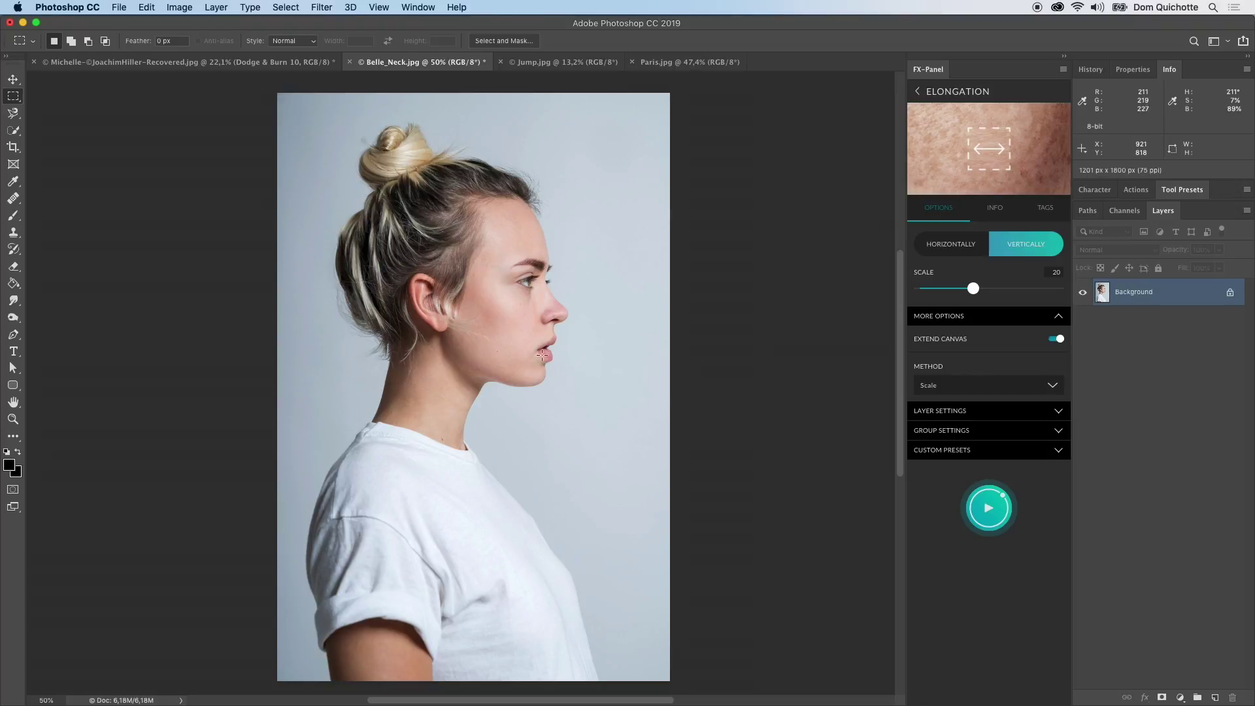
drag(310, 389, 630, 417)
click(1000, 518)
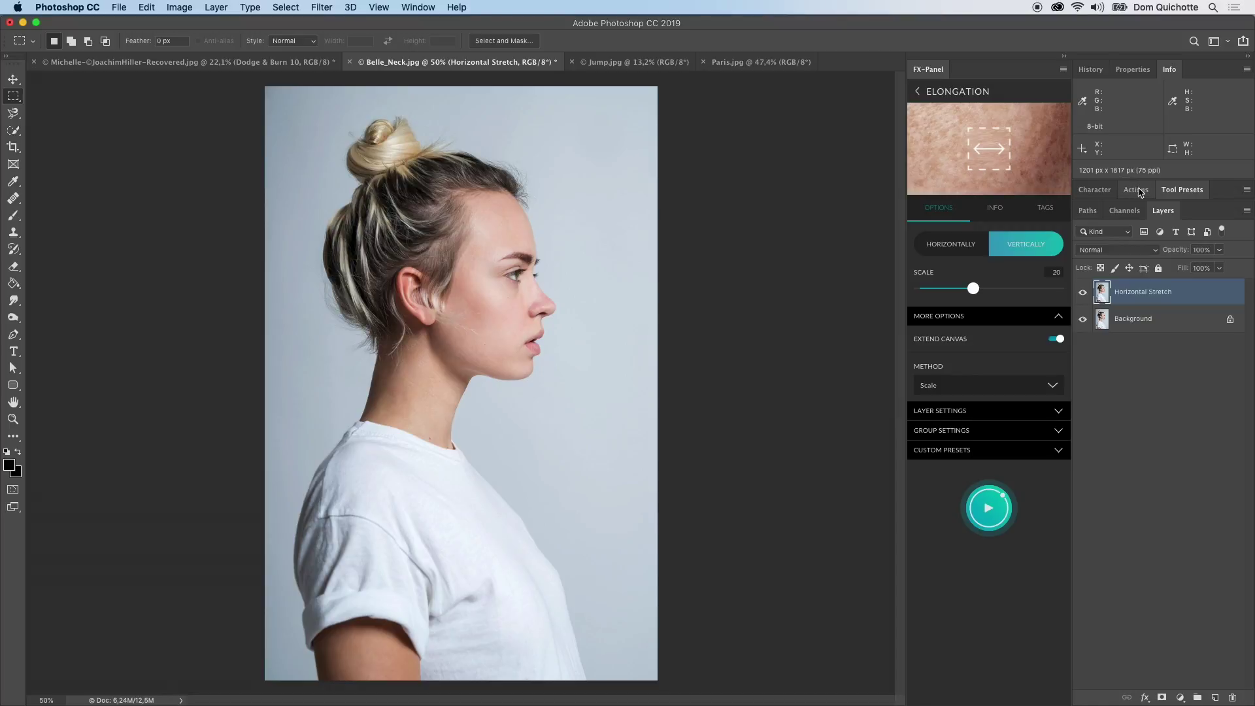
Set Elongation's scaling method to Content Aware Scaling.
click(981, 391)
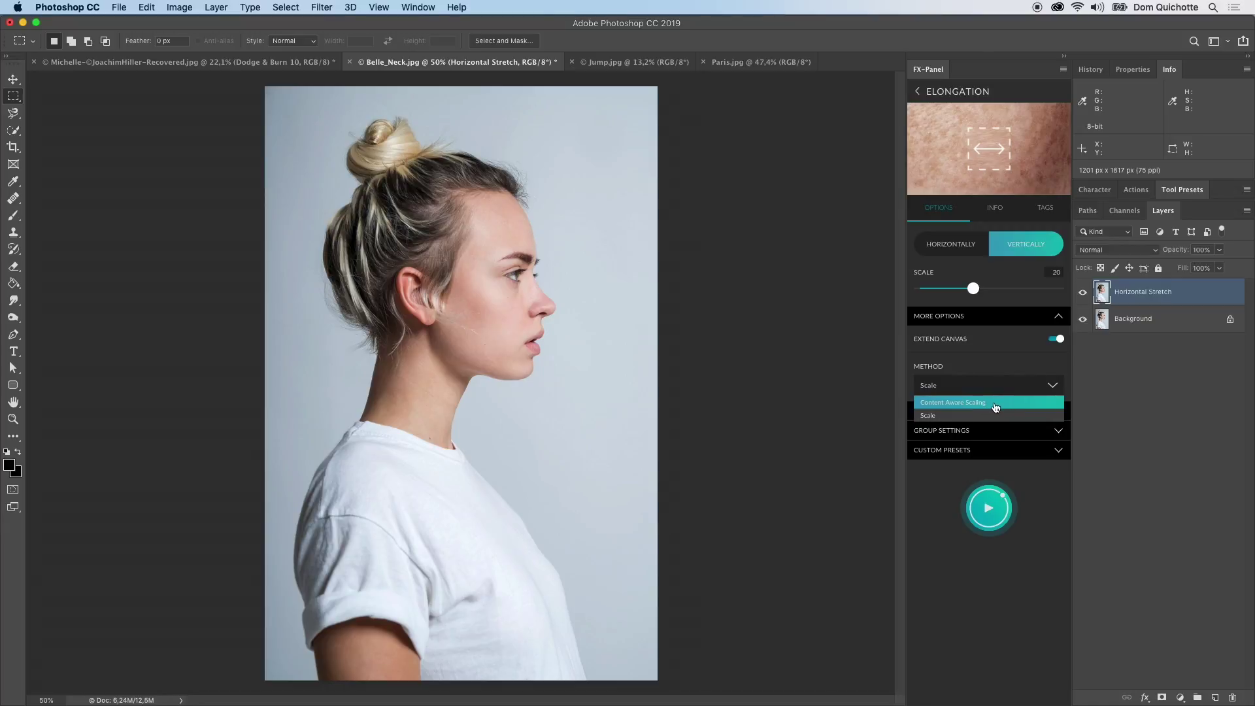
click(991, 408)
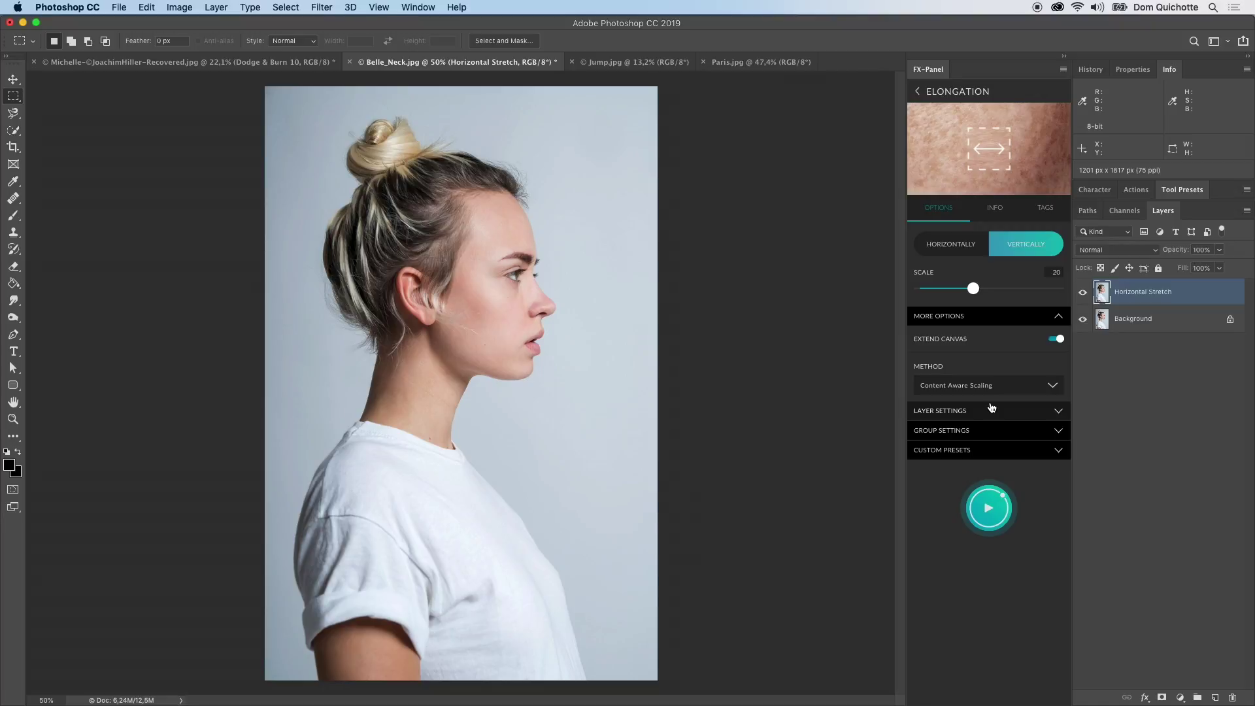
Stretch the skyline band around the Eiffel Tower in Paris.jpg vertically with Elongation at scale 20 and extended canvas, and compare before and after.
click(760, 61)
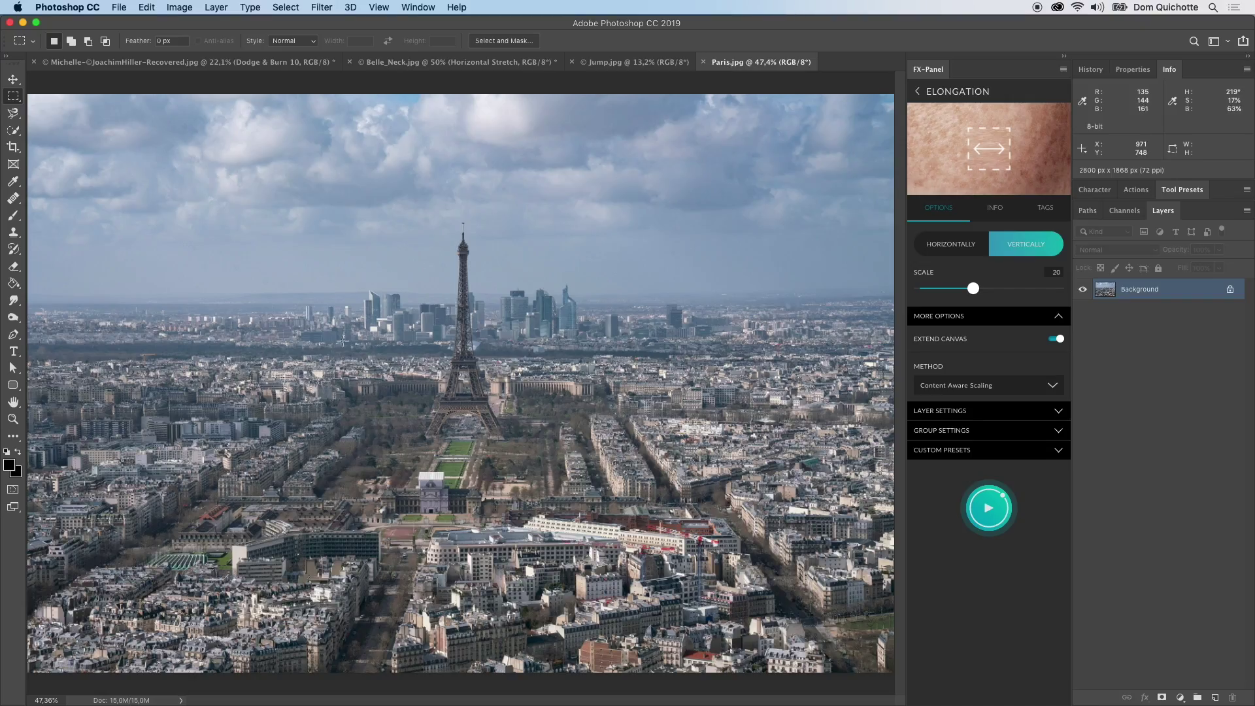
drag(376, 270, 624, 348)
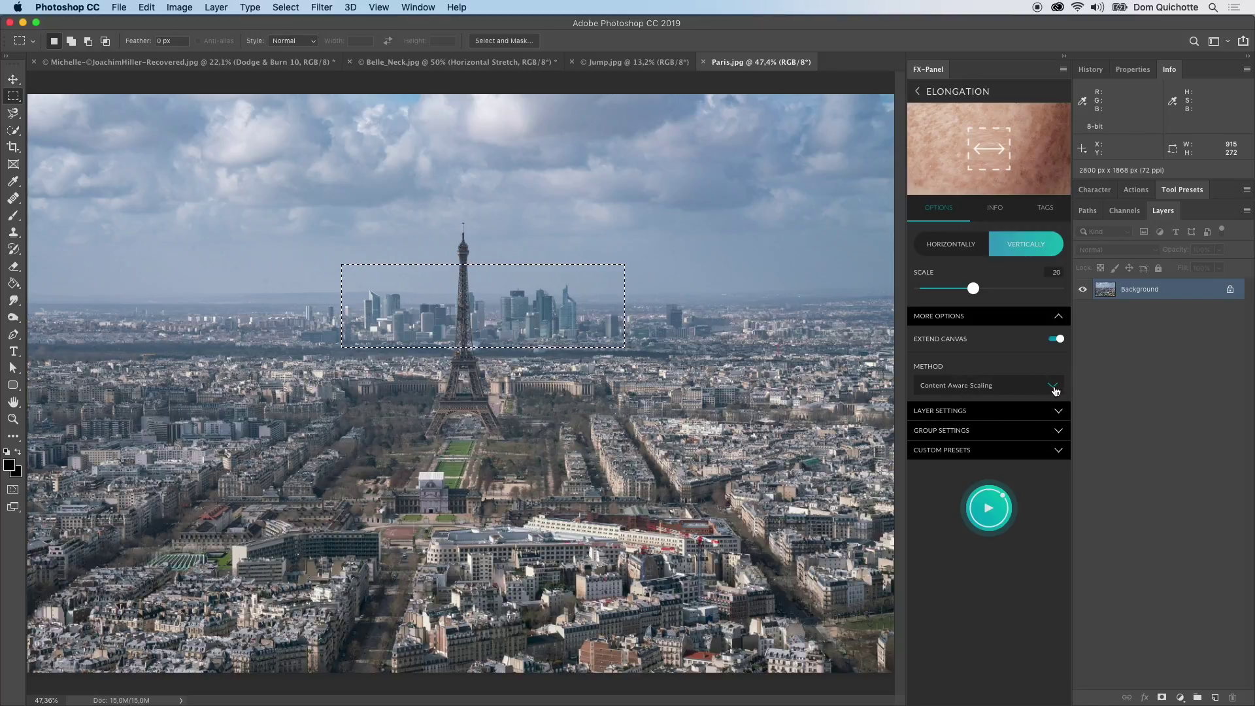
click(1013, 509)
click(1083, 292)
click(1083, 292)
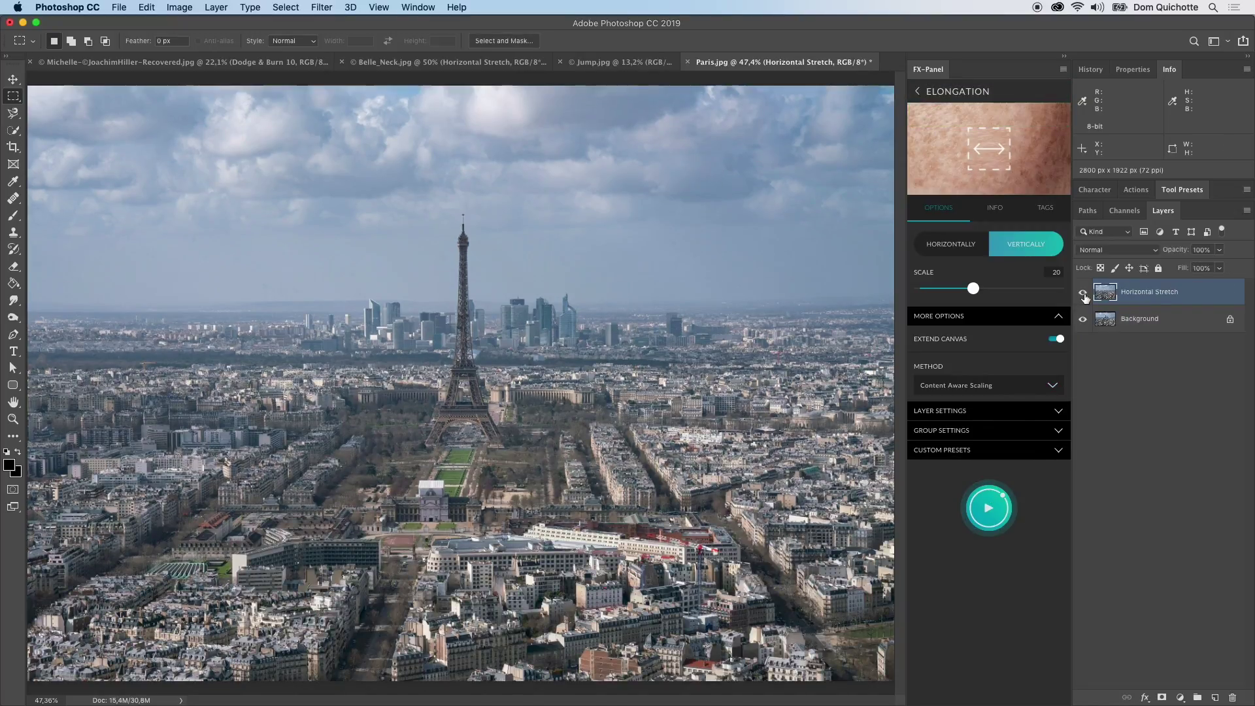
click(1083, 293)
click(1083, 292)
click(1083, 292)
click(1083, 292)
Try stretching the lower-leg area in Jump.jpg vertically with Elongation at scale 20 and extended canvas, and undo the stretch.
click(632, 63)
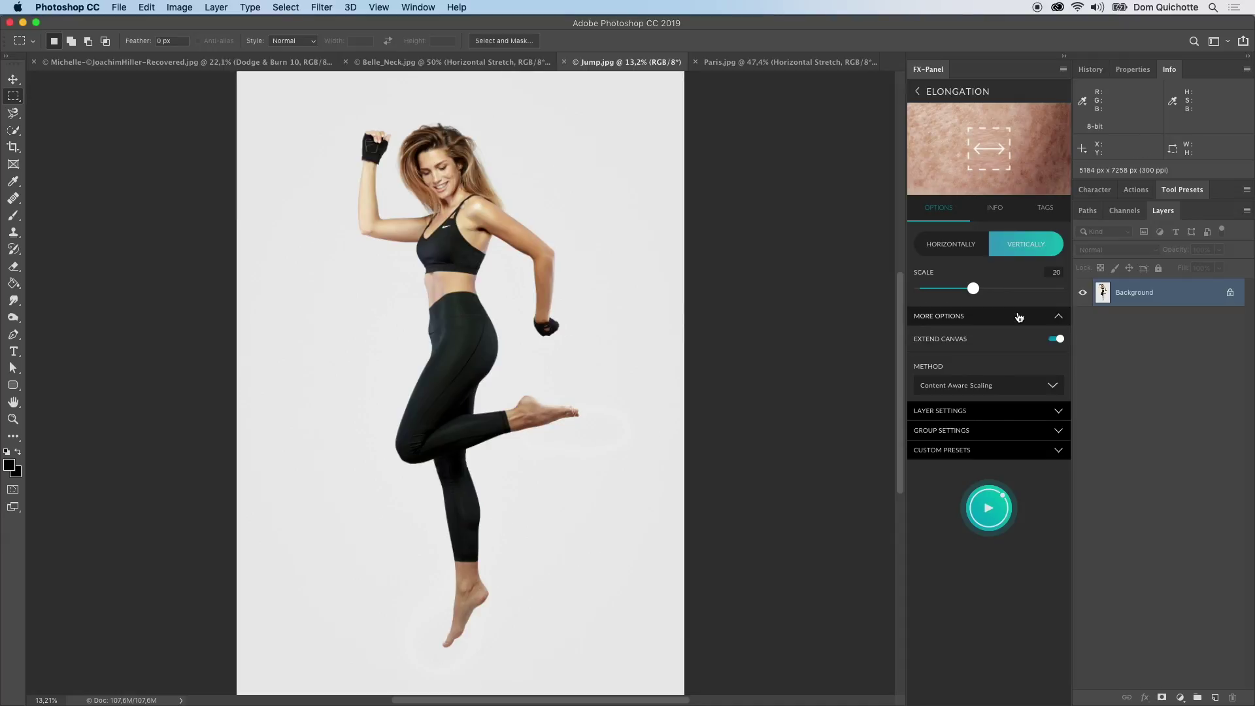
drag(314, 448, 662, 633)
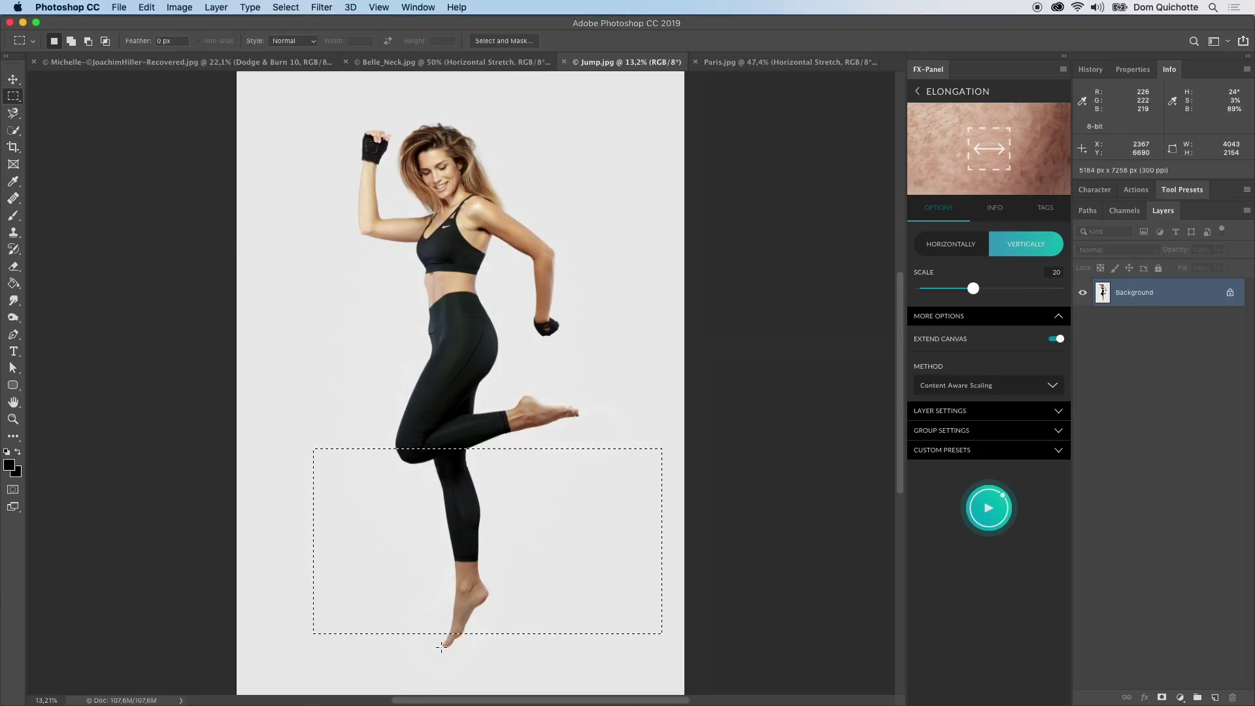
click(987, 509)
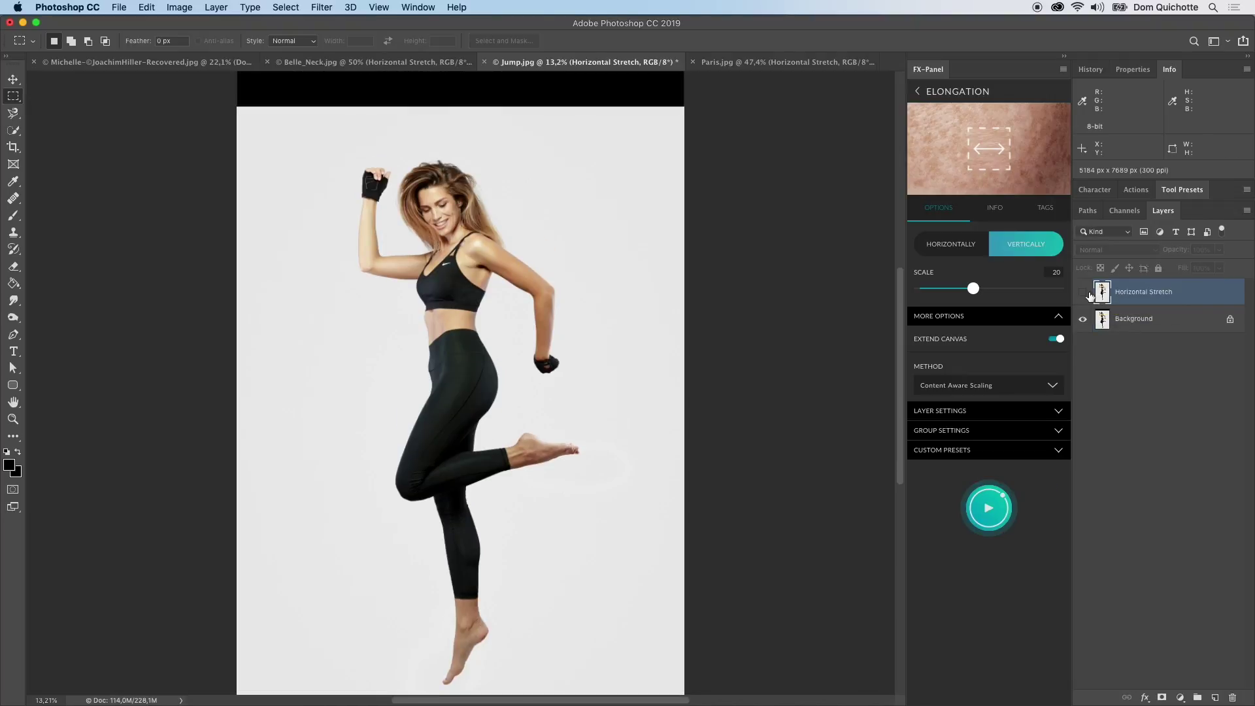
click(1085, 293)
key(super+z)
key(super+z)
key(super+z)
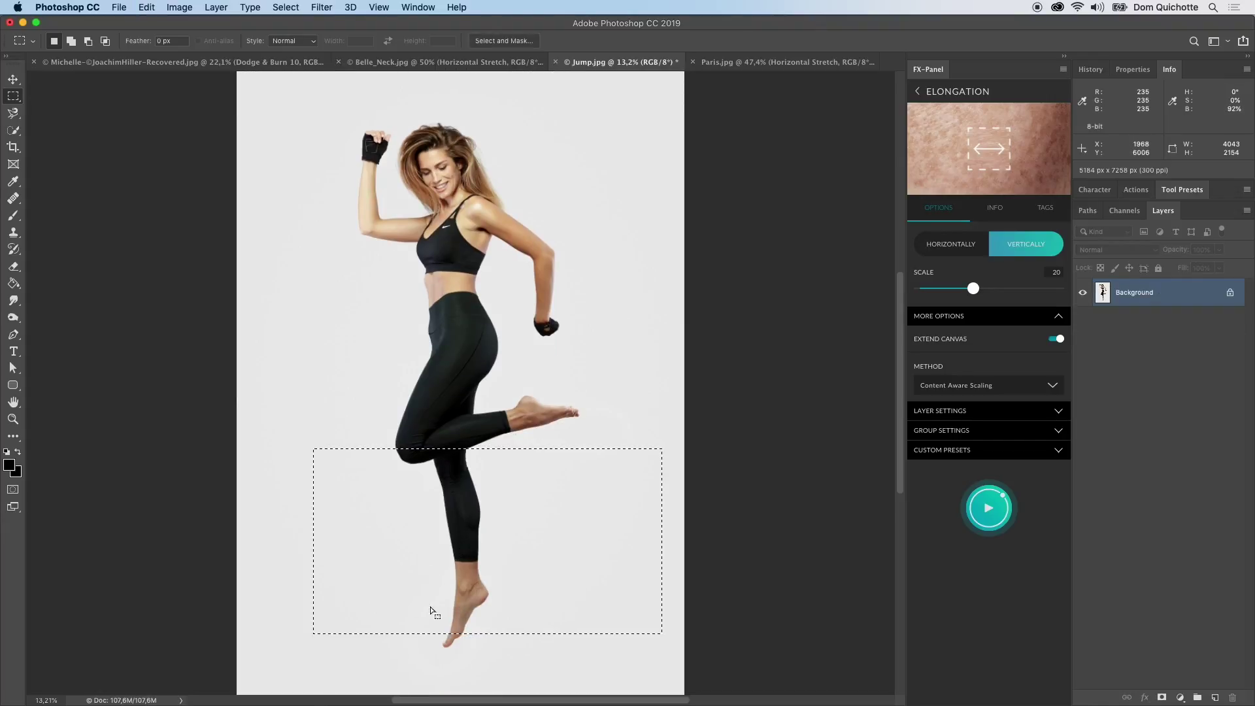
Stretch a calf selection of about 2190 × 1203 px in Jump.jpg vertically at scale 15 without extending the canvas, and compare before and after.
click(471, 472)
drag(359, 467, 551, 575)
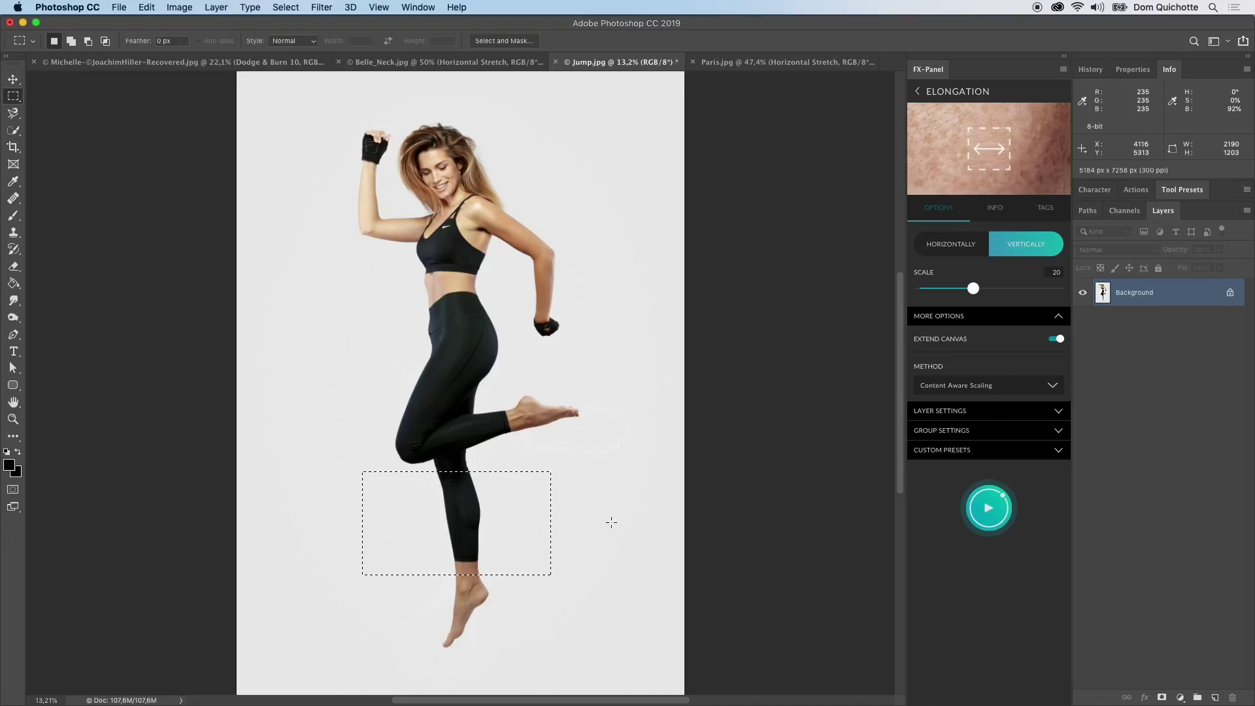
drag(973, 289, 962, 304)
click(958, 342)
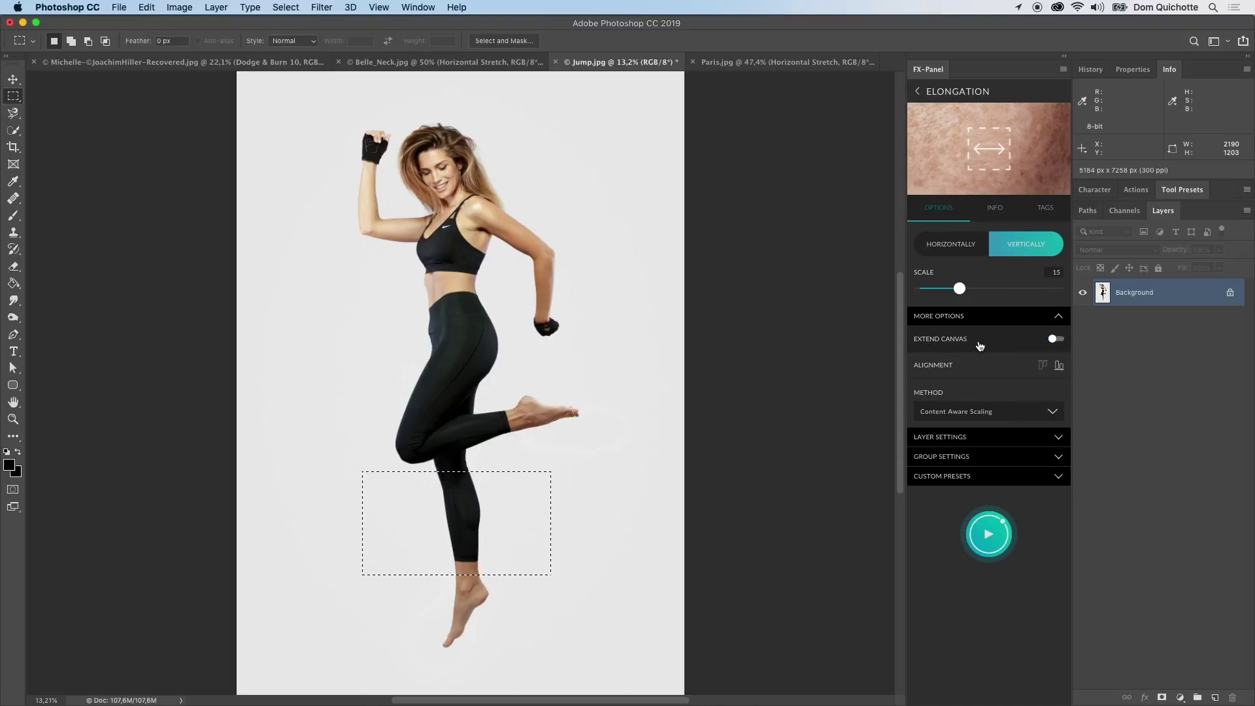
click(993, 536)
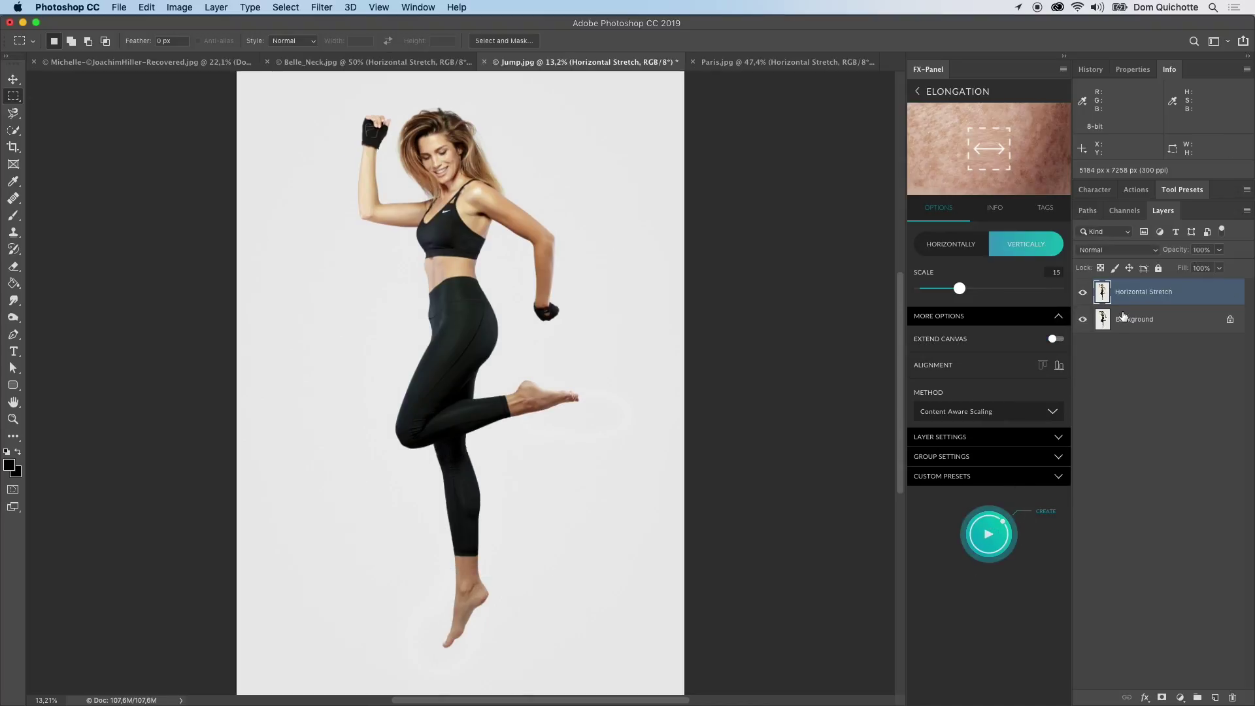
click(1083, 295)
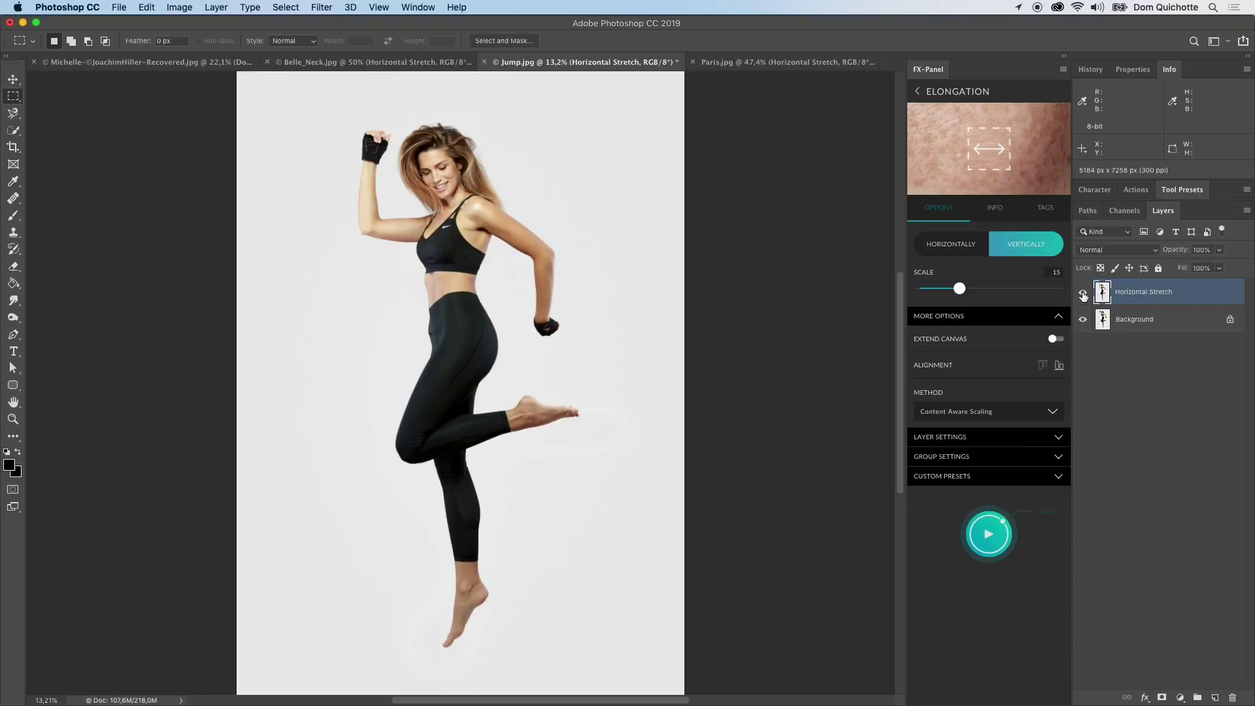
click(1083, 296)
click(1083, 295)
click(1083, 295)
Stretch a selection of about 409 × 567 px at the raised leg's ankle horizontally at scale 18 using the Scale method, and compare before and after.
scroll(436, 399, up, 10)
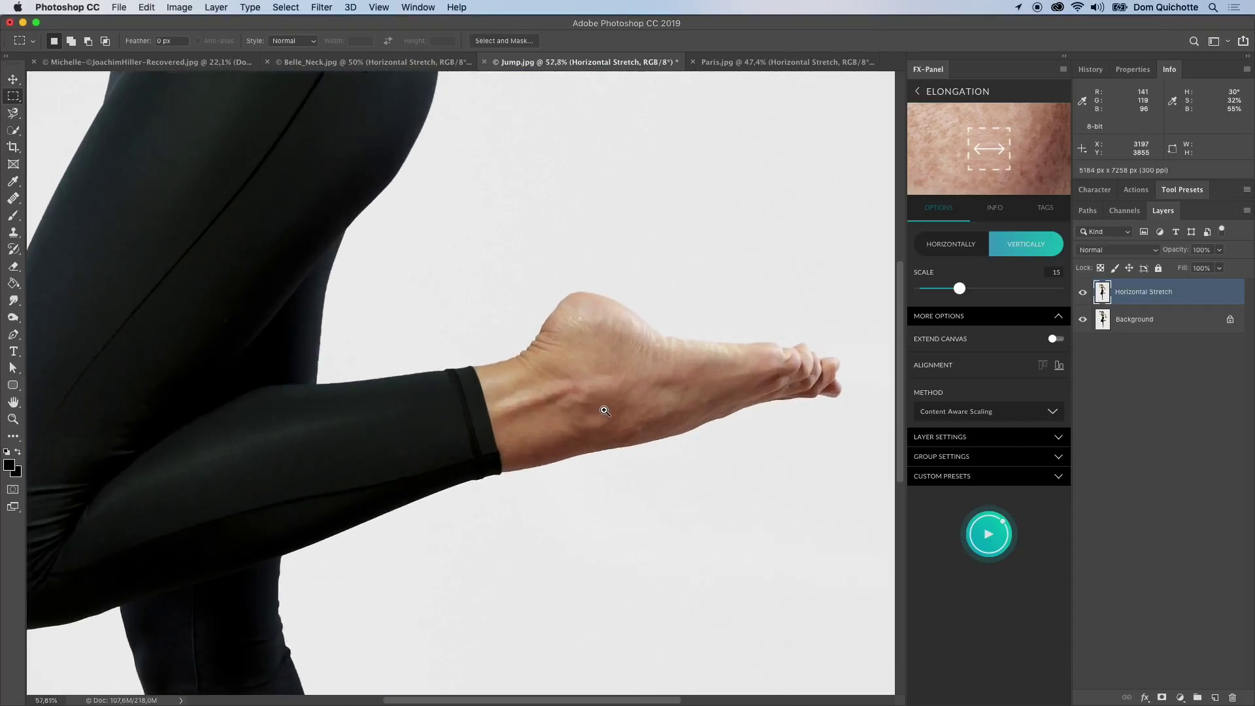
drag(364, 335, 512, 540)
drag(958, 296, 968, 295)
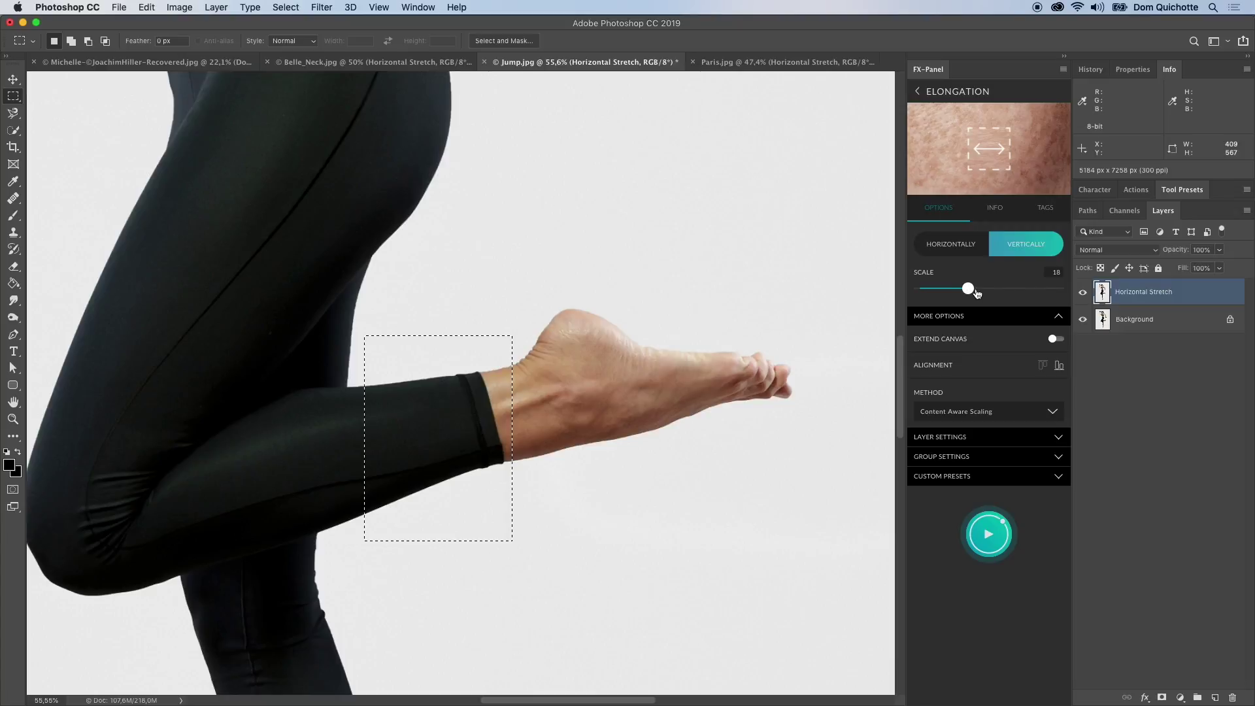
click(949, 245)
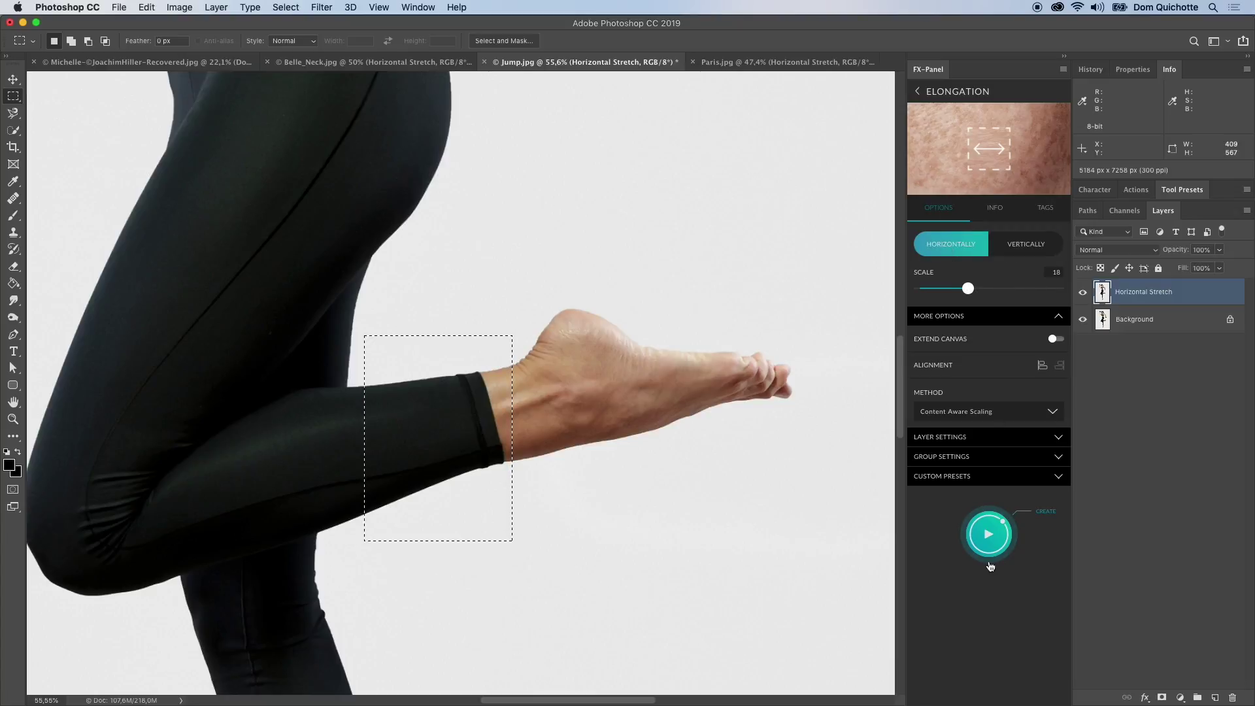
click(953, 413)
click(950, 442)
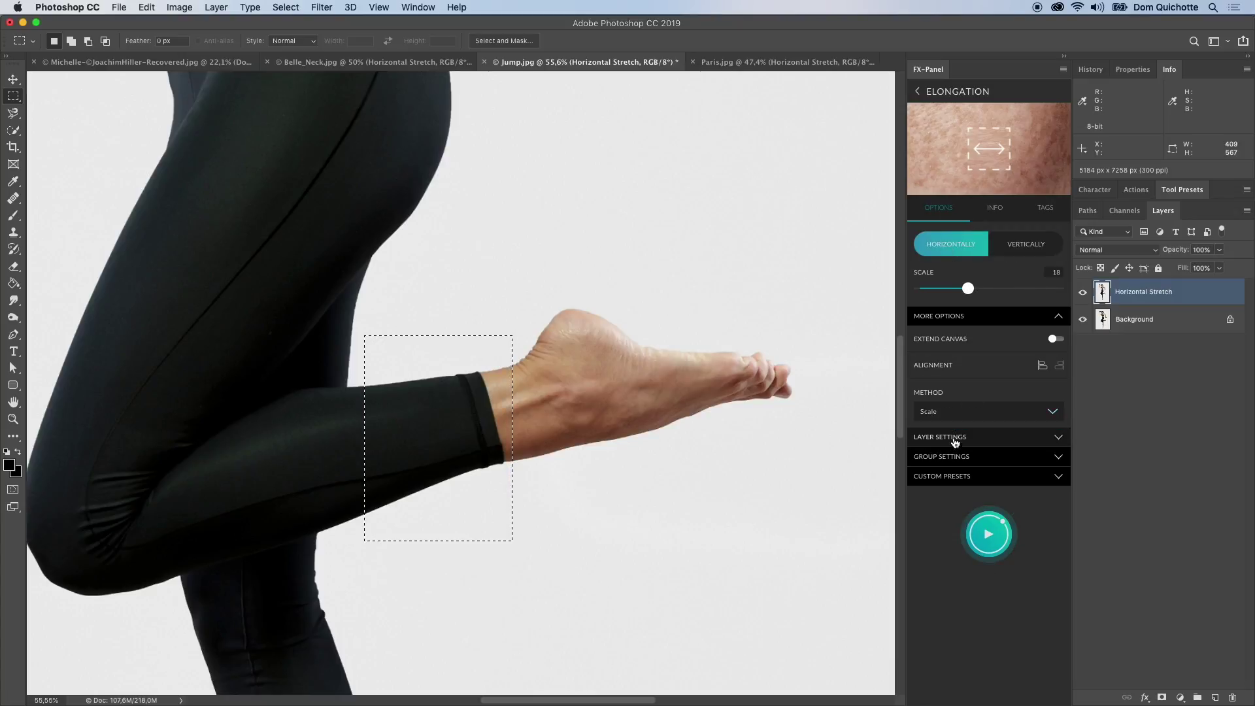
click(985, 540)
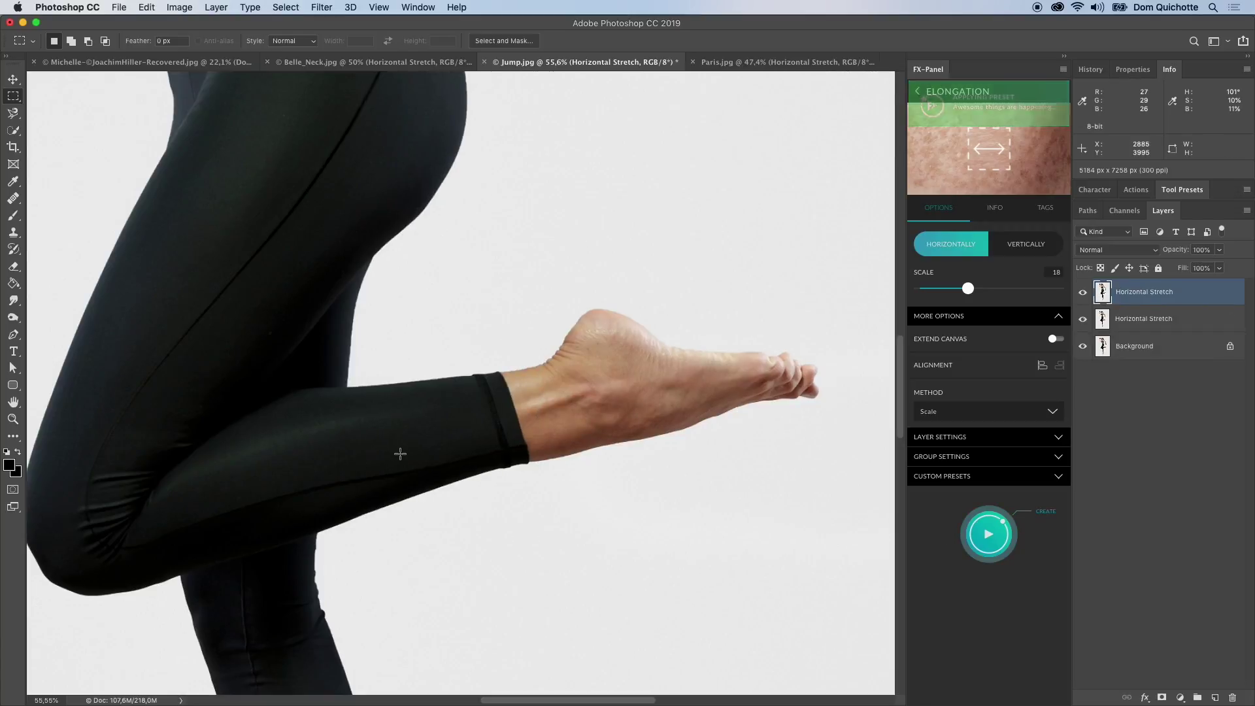
key(super+0)
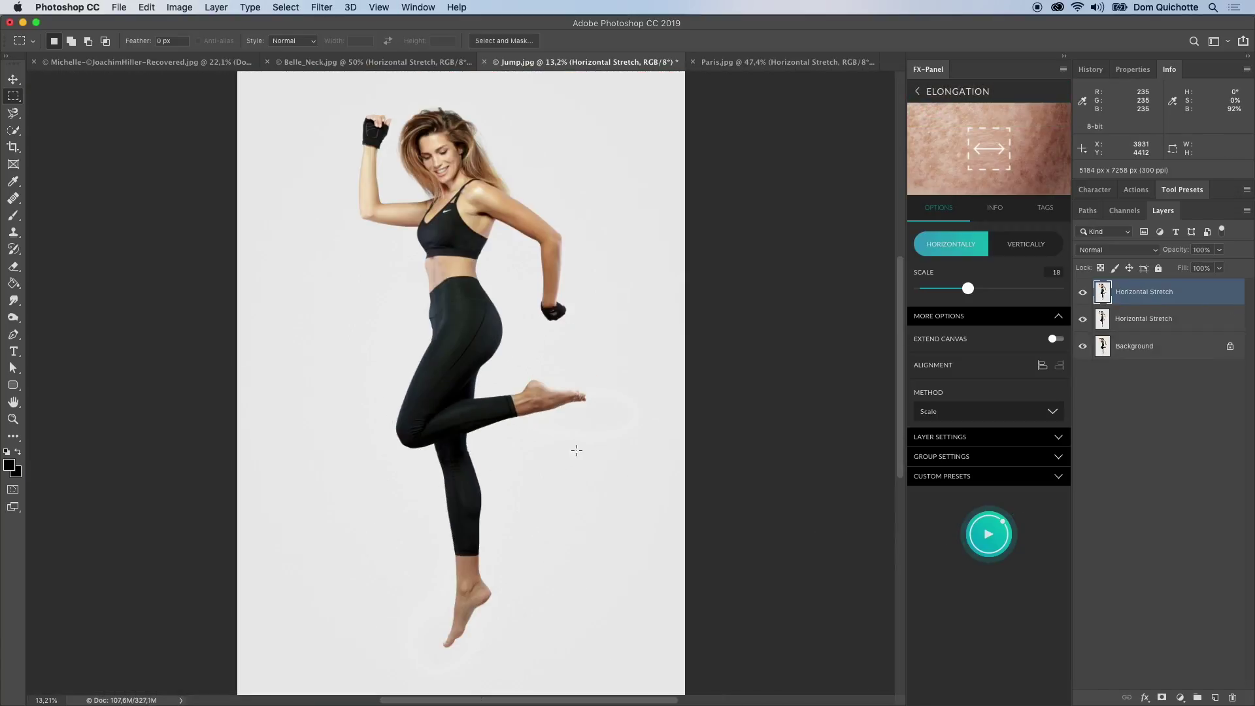
click(1085, 294)
click(1085, 294)
Hide the upper Horizontal Stretch layer with a black mask and paint white over the raised lower leg and foot to reveal their stretch.
drag(476, 166, 598, 368)
alt+click(1162, 697)
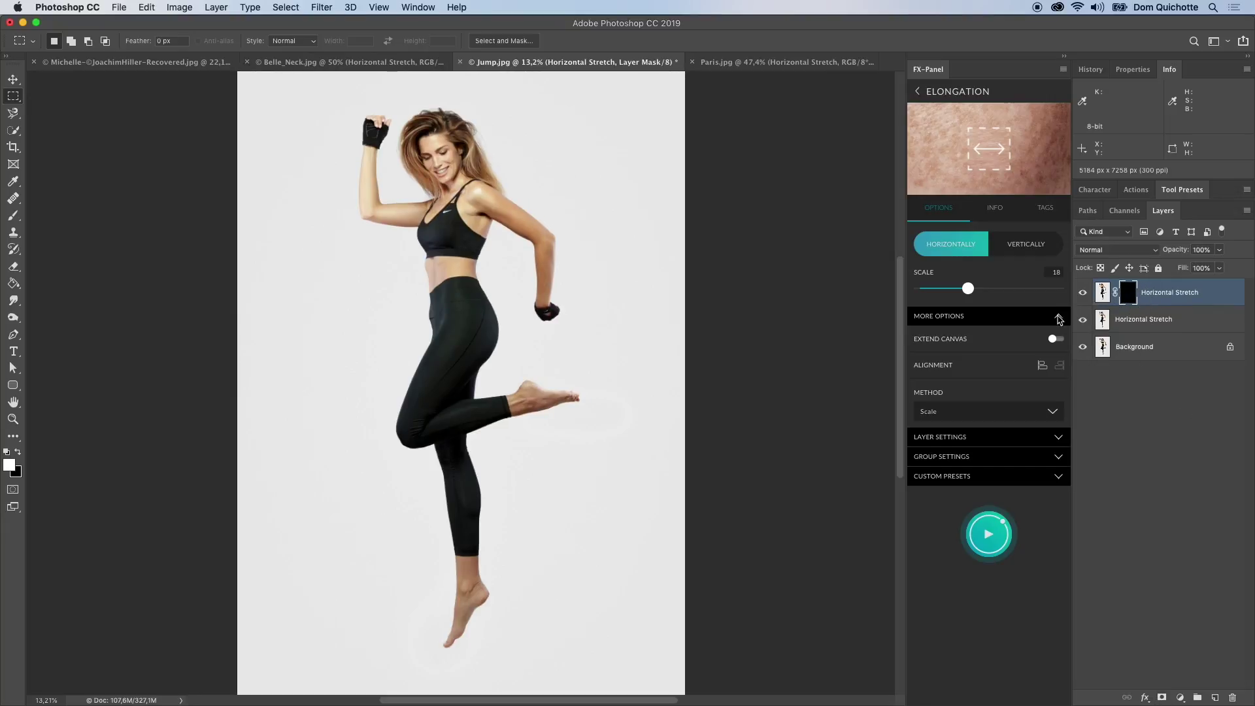
key(b)
mouse_move(542, 408)
mouse_down()
mouse_move(582, 414)
mouse_move(596, 403)
mouse_move(575, 402)
mouse_up()
mouse_move(672, 384)
mouse_down()
mouse_move(568, 391)
mouse_move(547, 374)
mouse_move(426, 413)
mouse_move(429, 404)
mouse_move(429, 447)
mouse_up()
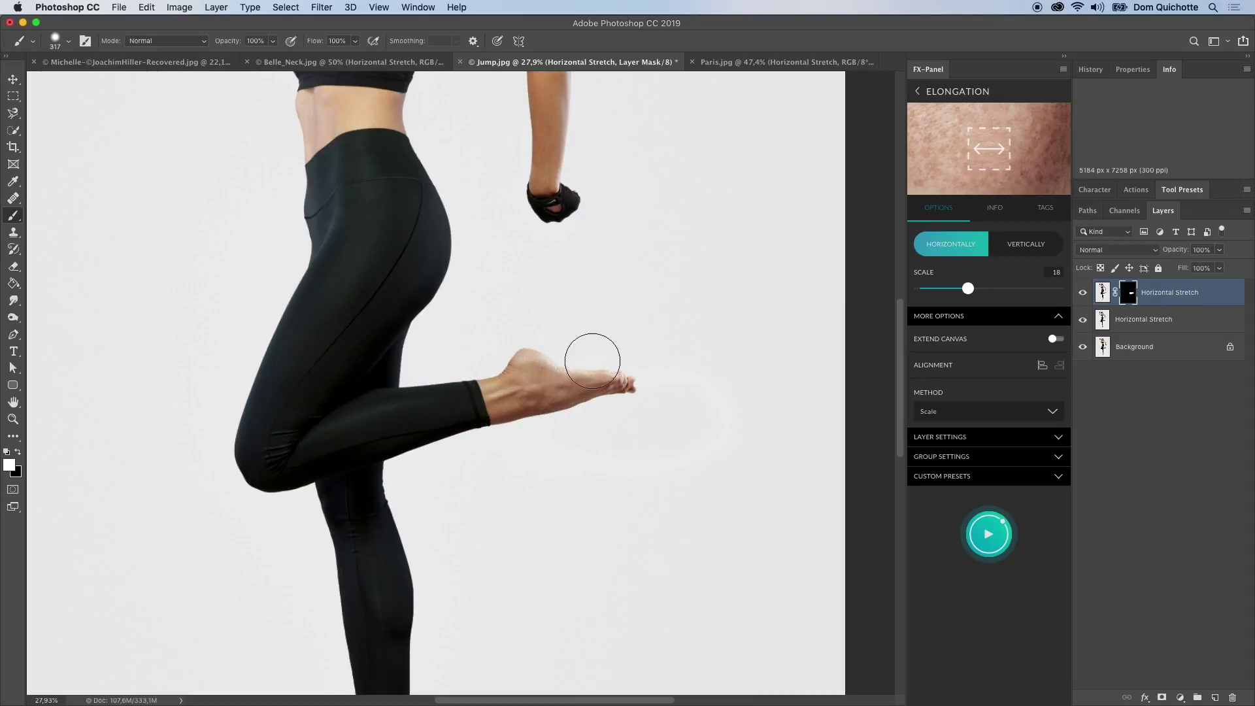
key(super+0)
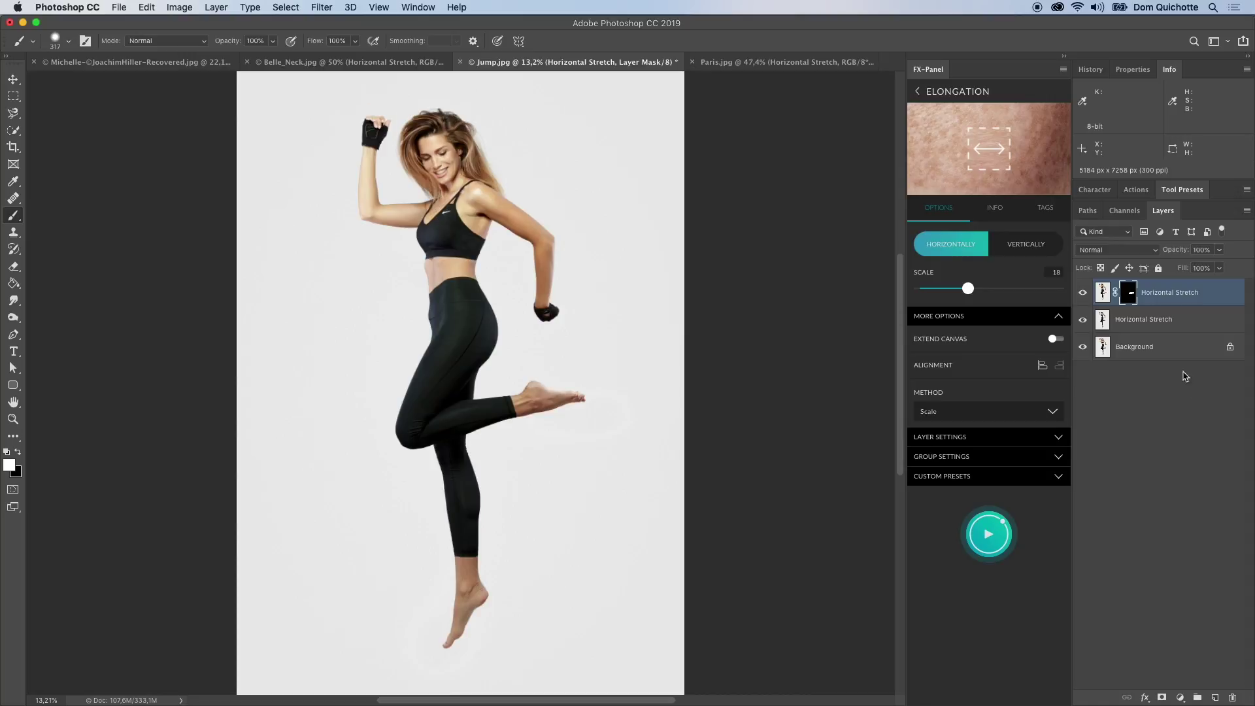
Merge the two Horizontal Stretch layers into one and clear the layer selection.
shift+click(1166, 325)
key(super+e)
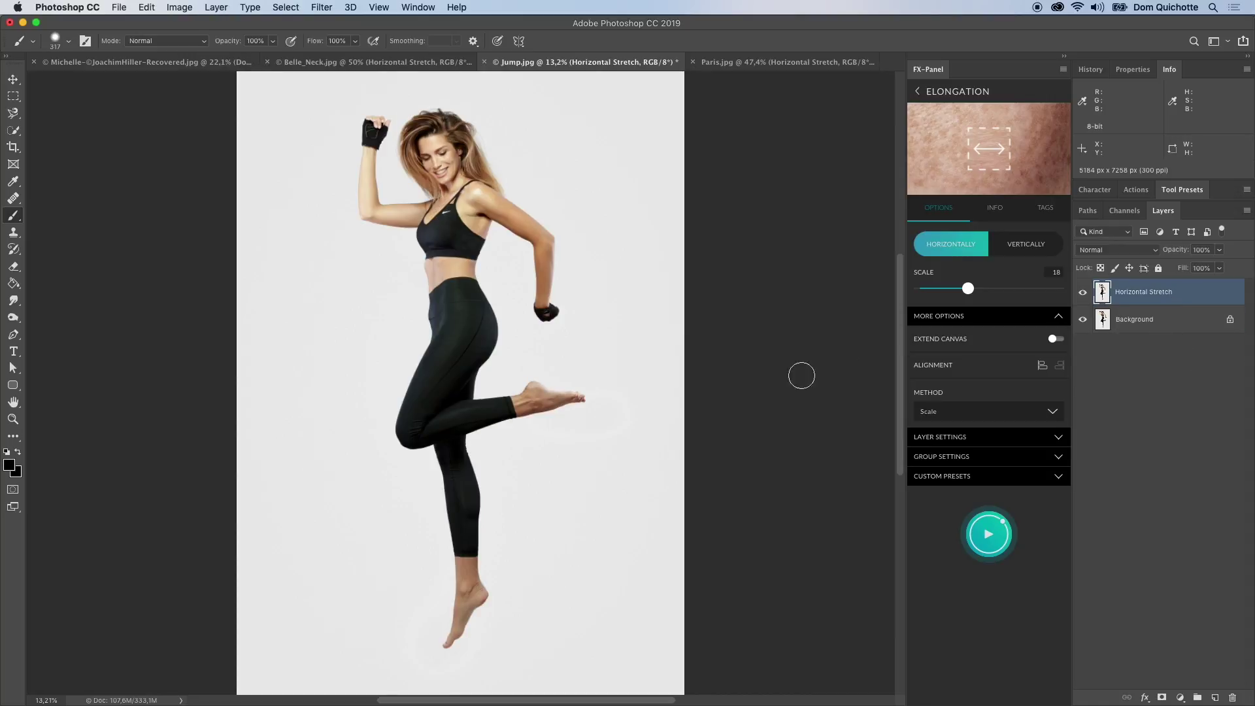
click(1153, 356)
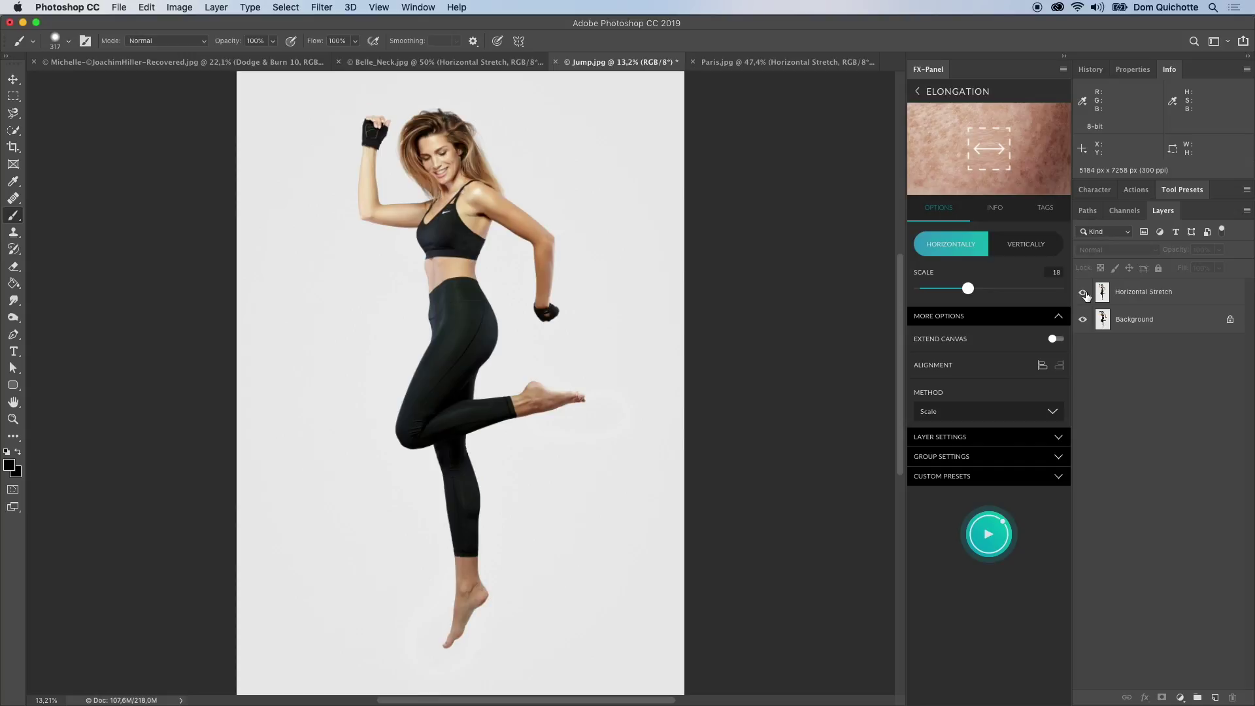
Review Elongation's custom presets and info, and open its online help page in the browser.
click(985, 315)
click(987, 376)
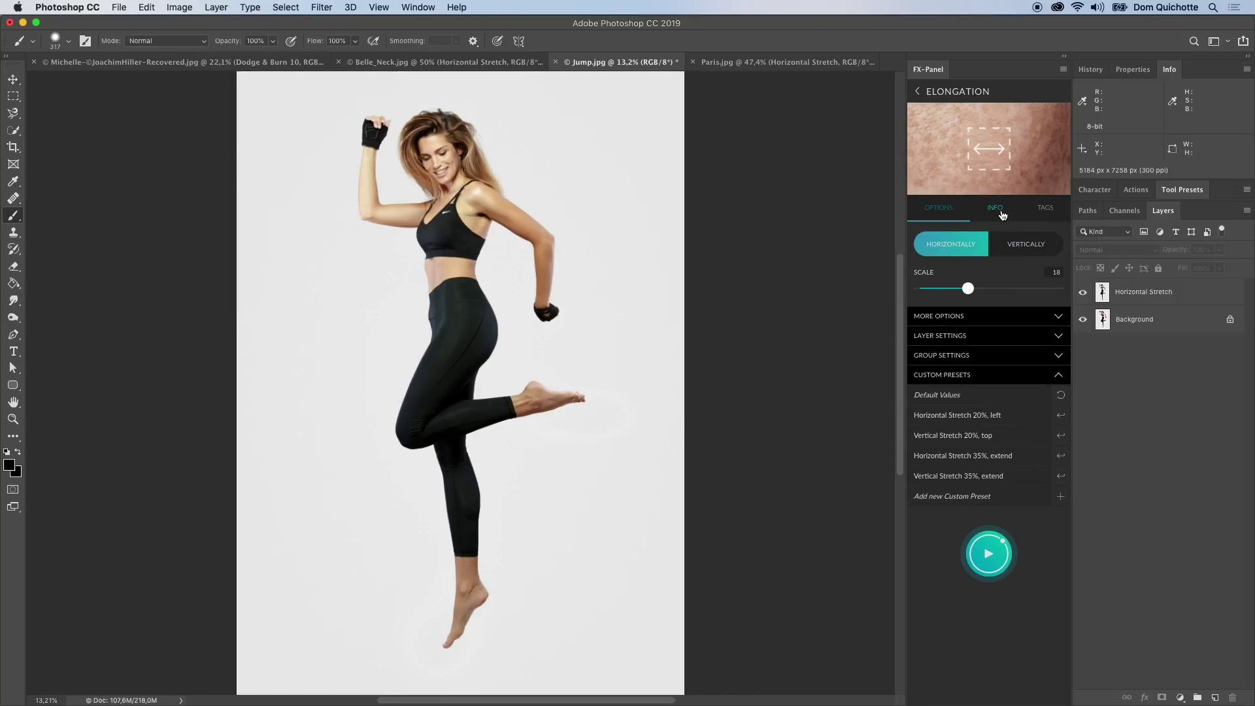
click(1000, 211)
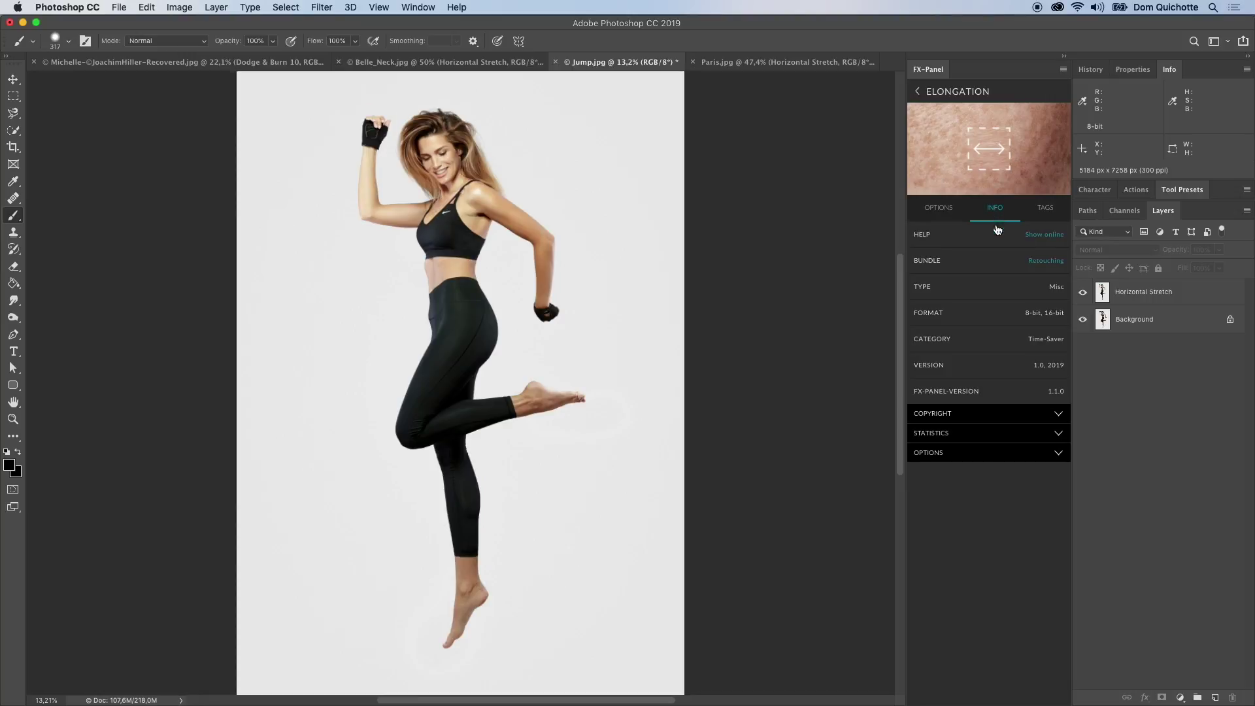
click(995, 236)
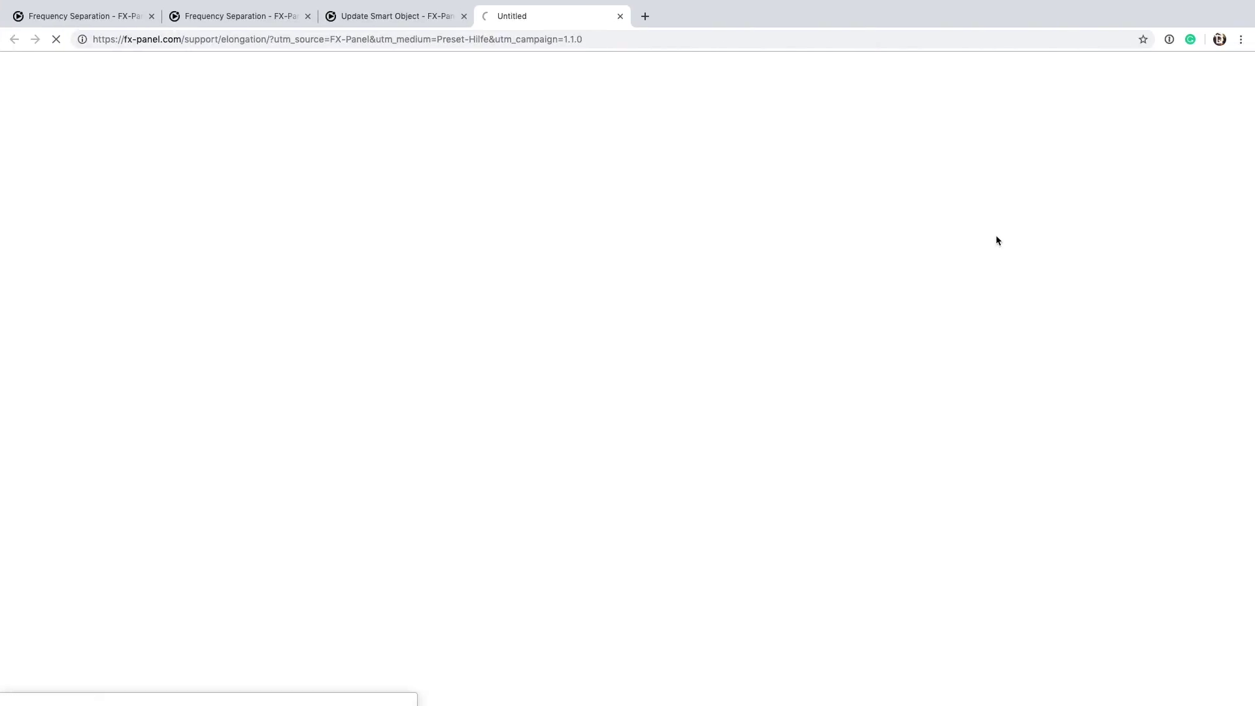
scroll(703, 337, down, 3)
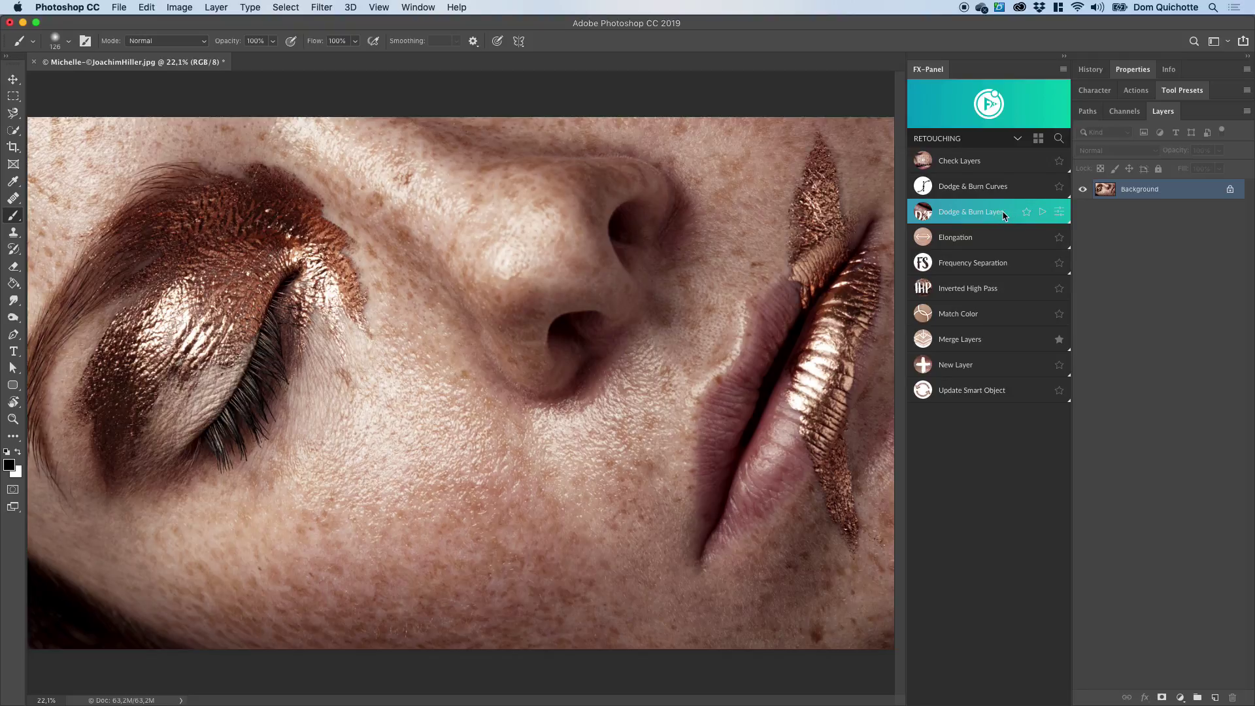
Run the Dodge & Burn Layer effect with its default settings and burn the skin between nose and upper lip with an enlarged brush.
click(1042, 212)
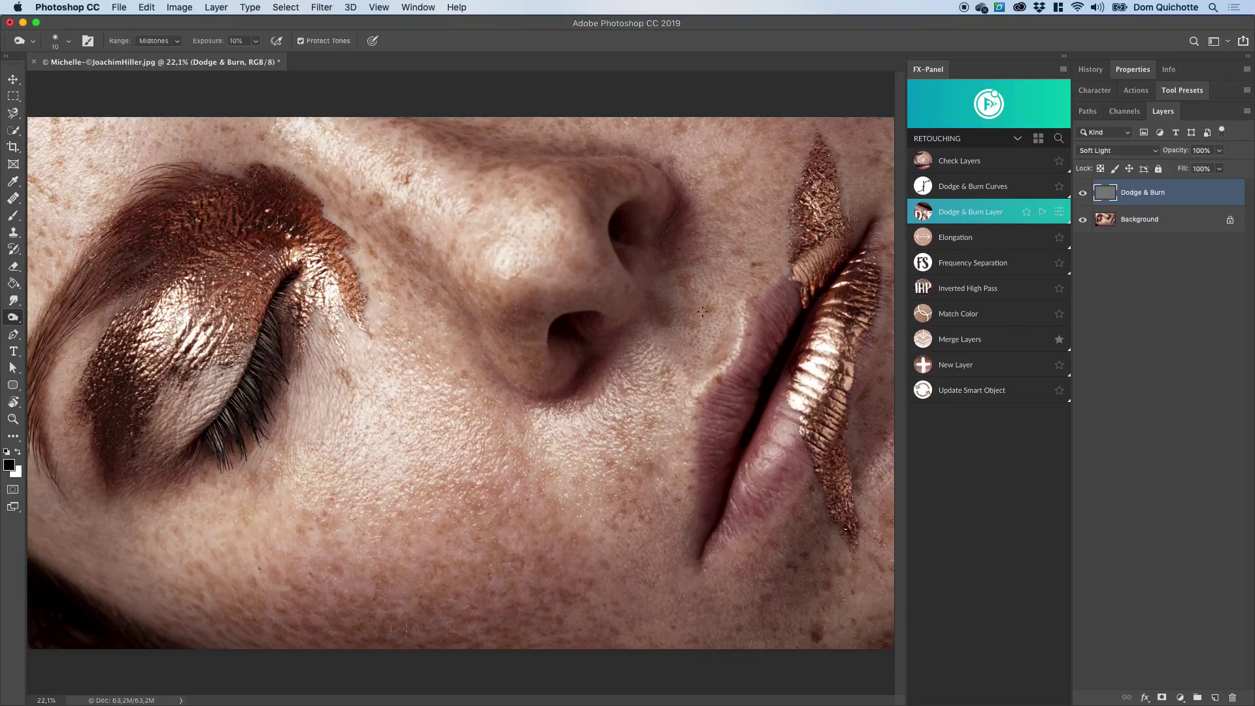
drag(754, 309, 758, 335)
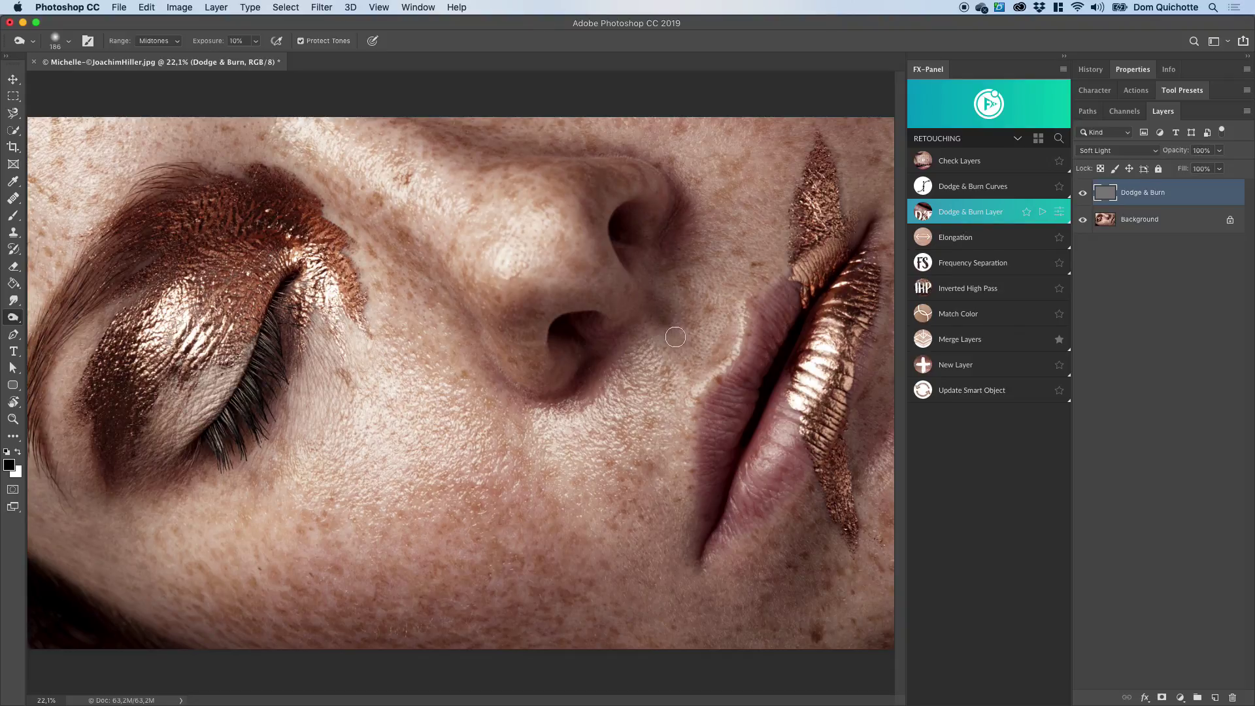
drag(674, 324, 681, 333)
Create an empty Dodge & Burn layer with the Brush tool preset "FXP Retouch - black, 10px/50%, 100/1".
click(1060, 212)
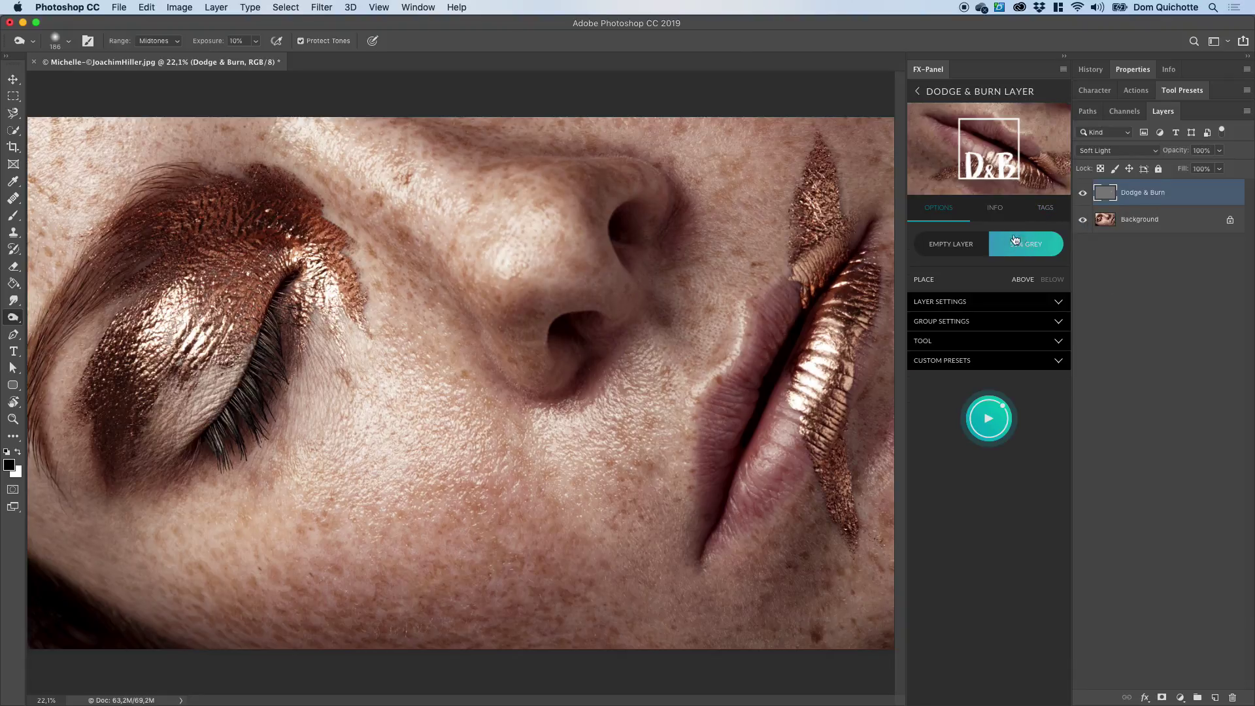
click(958, 250)
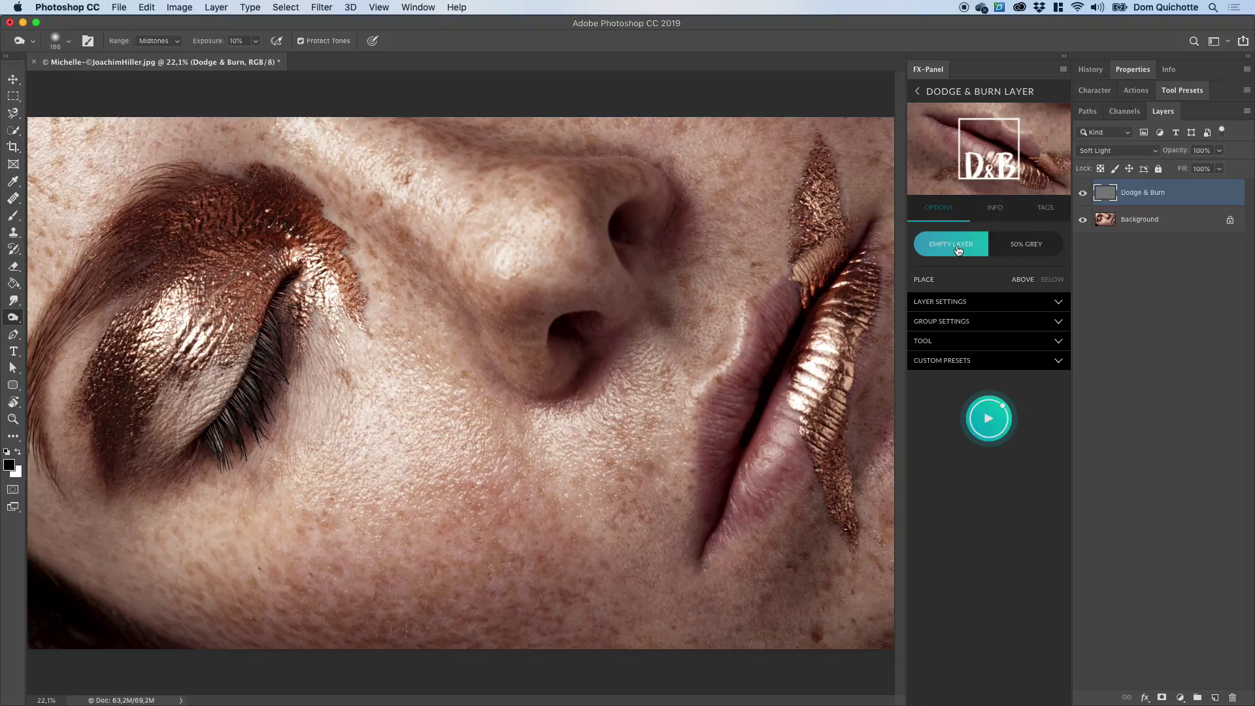
click(973, 340)
click(928, 409)
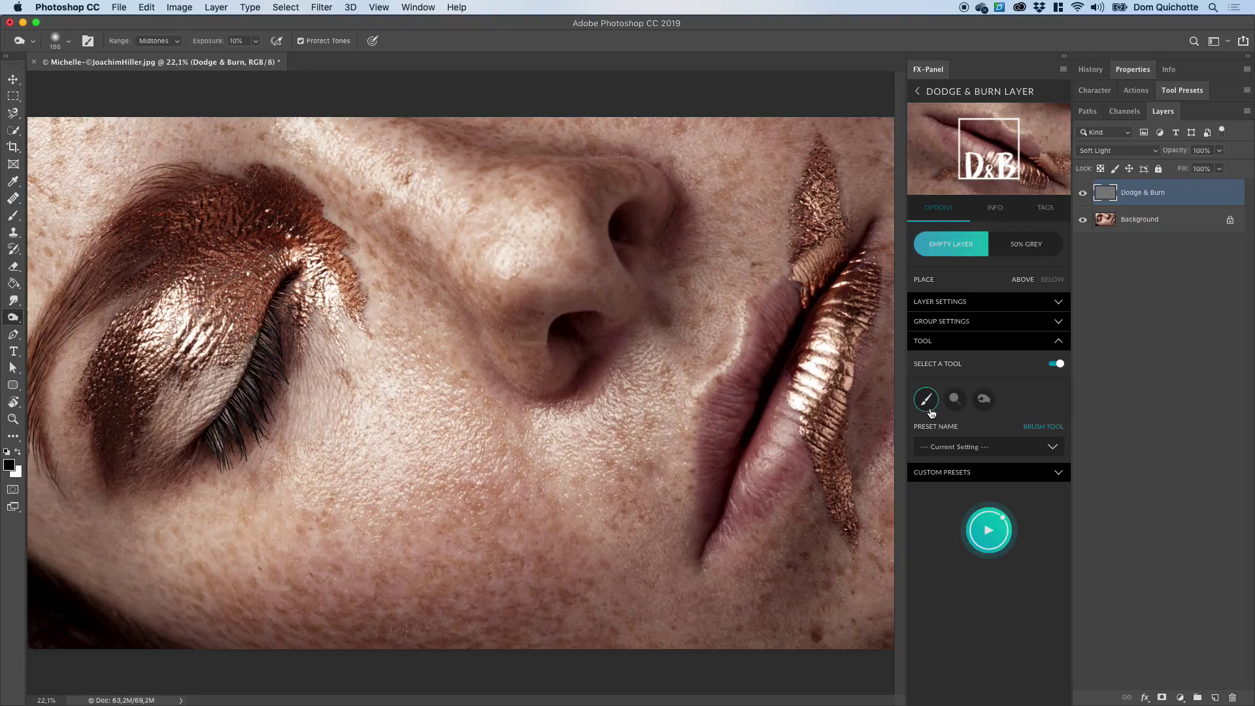
click(970, 453)
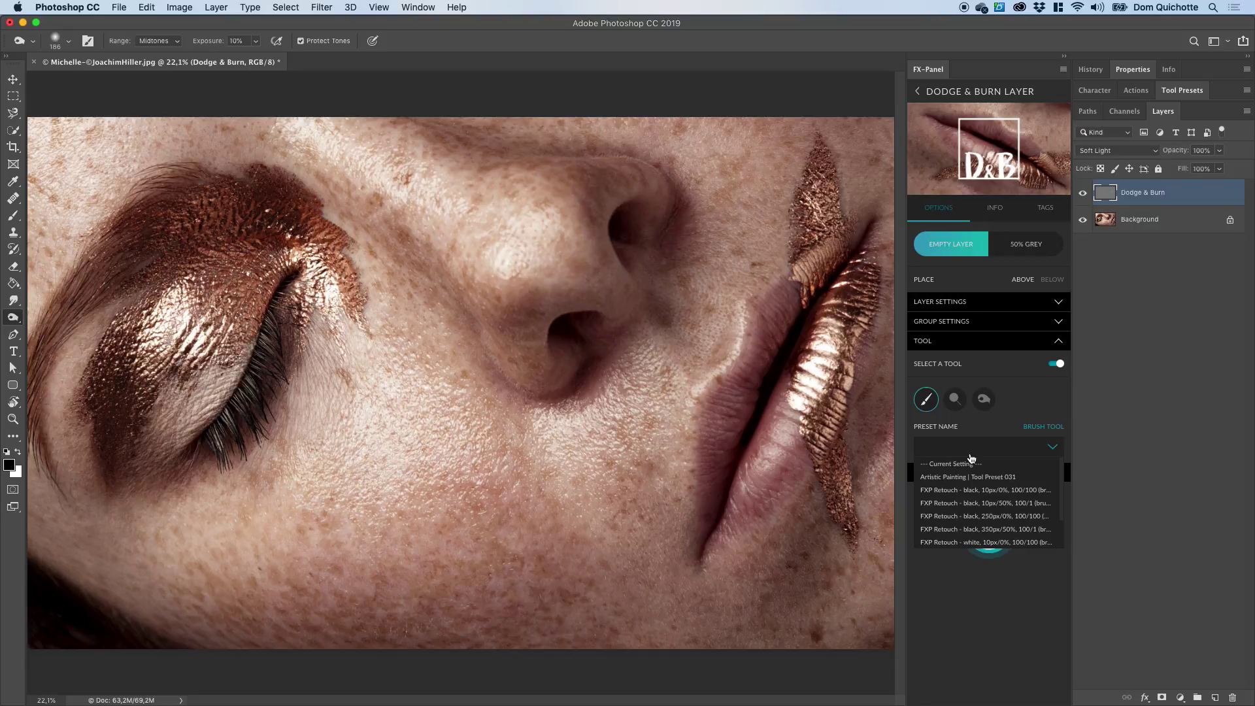
click(1036, 503)
click(1001, 534)
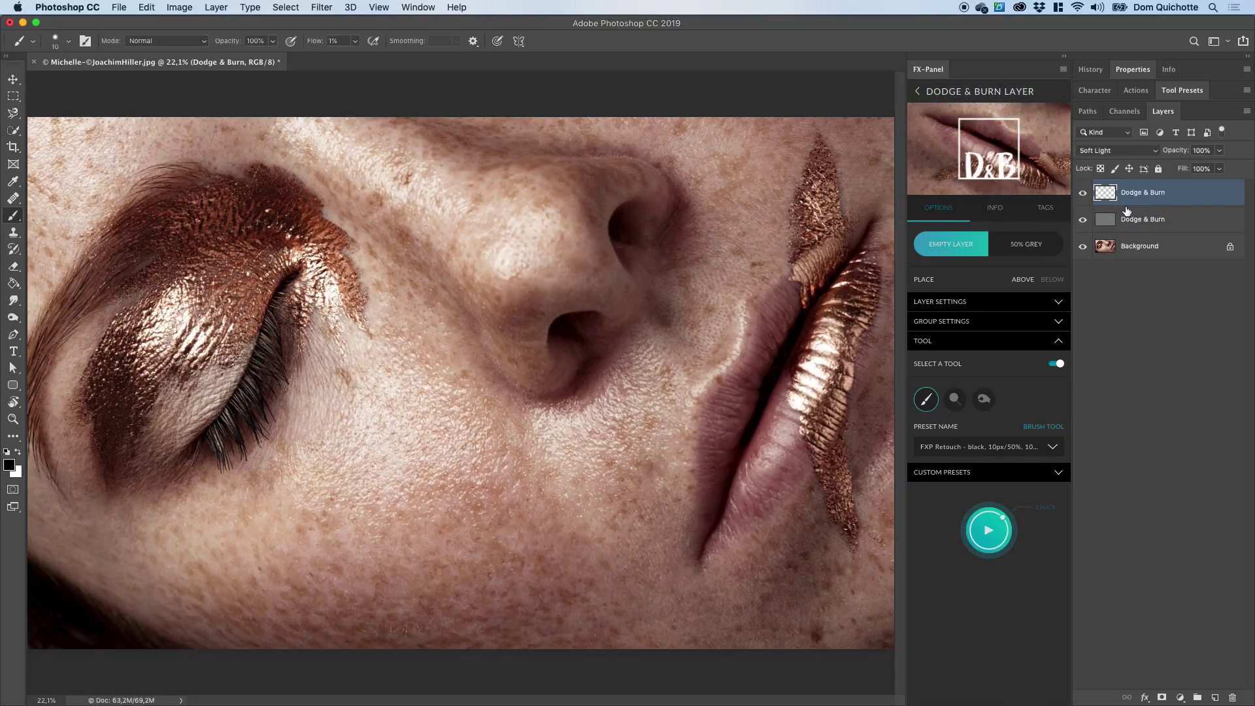
Enlarge the brush to about 106 px, paint black over the skin between nose and upper lip, and switch the brush colour to white.
drag(677, 365, 691, 365)
drag(650, 304, 678, 349)
key(x)
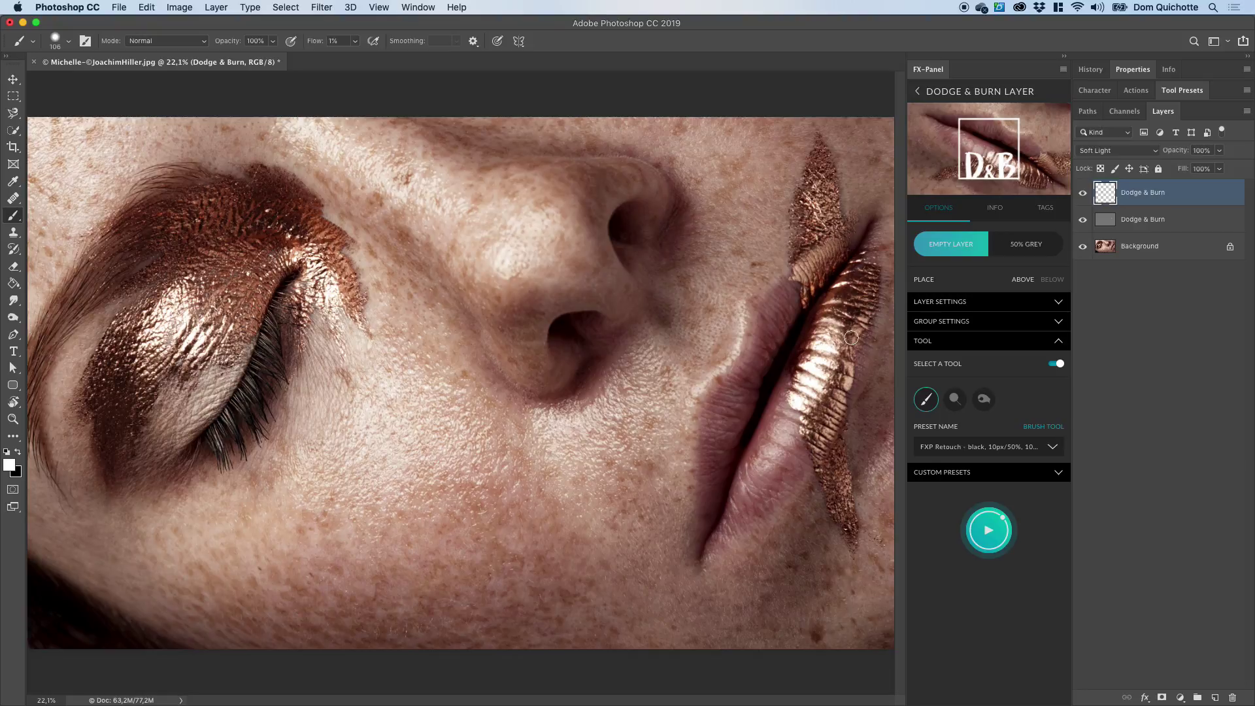
Configure the Dodge & Burn Layer effect to add its layers to a dedicated group and create three empty layers with it.
click(1008, 322)
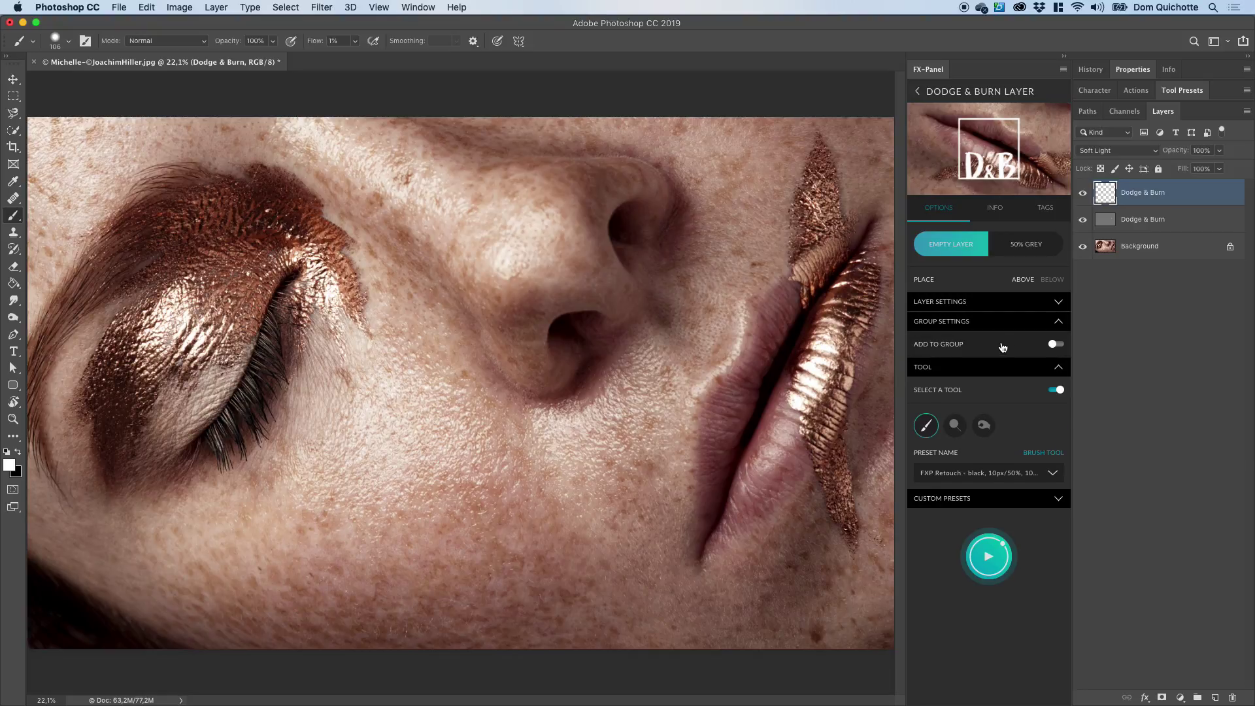
click(1004, 346)
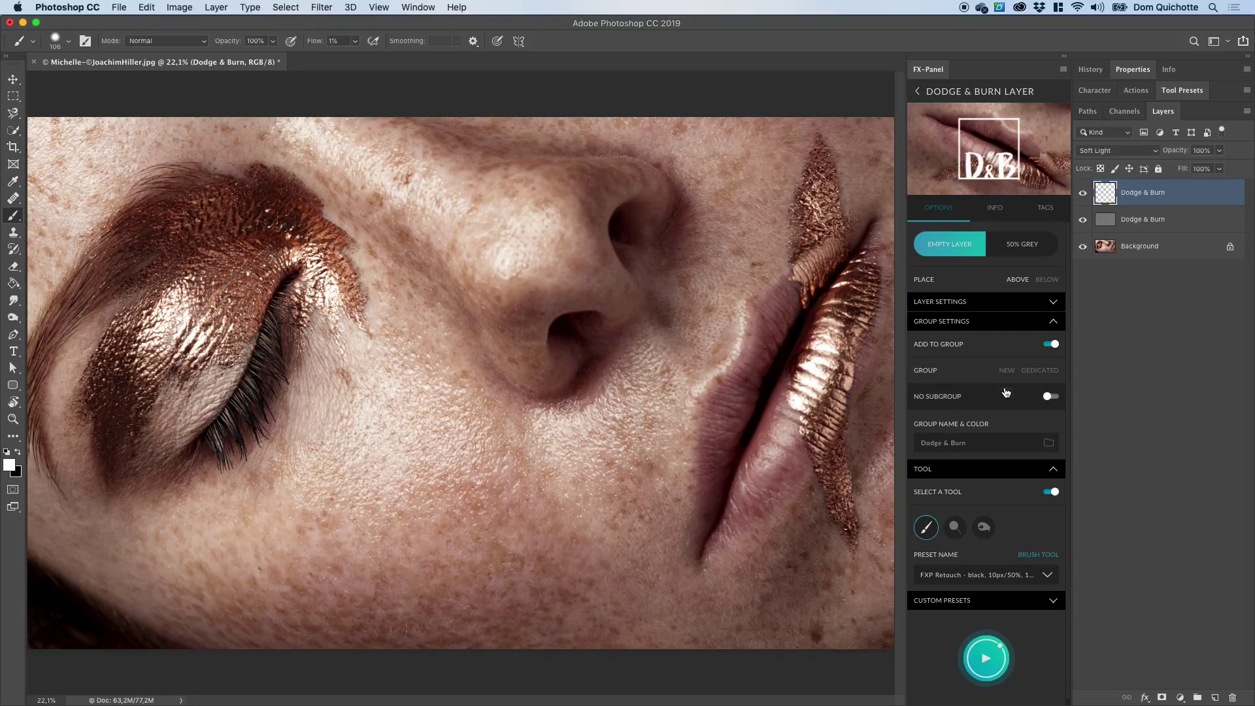
click(1000, 469)
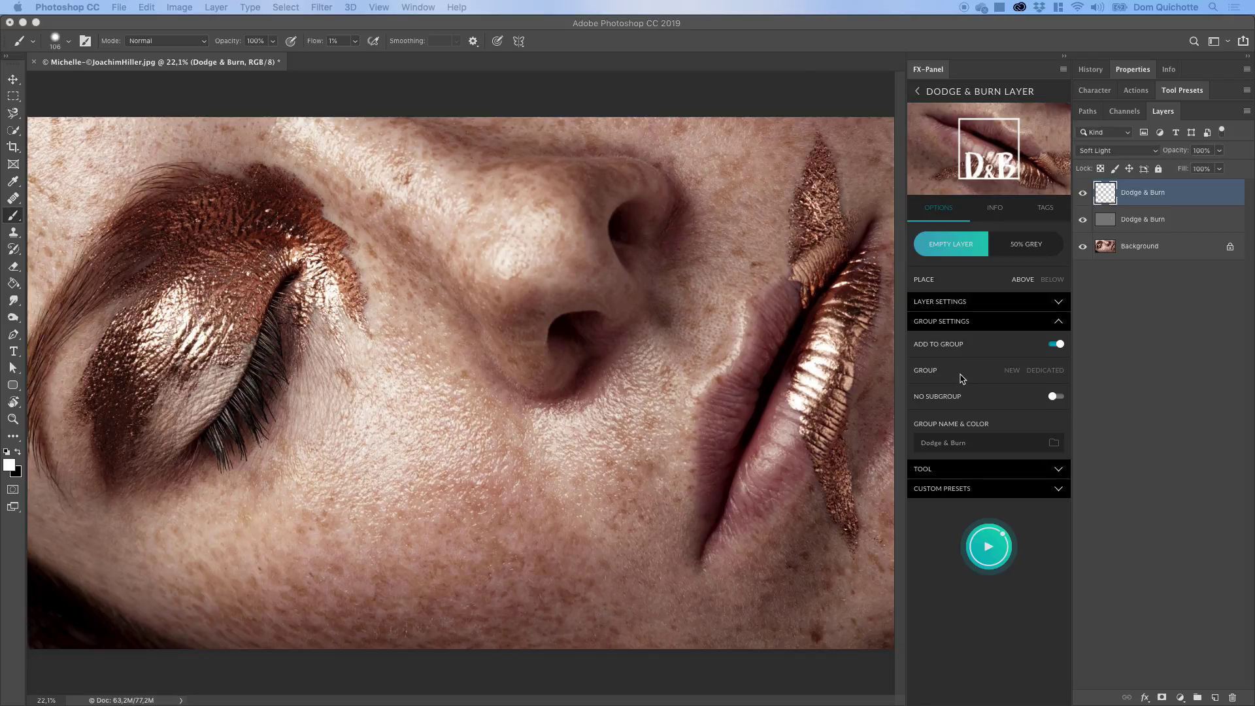
click(1043, 372)
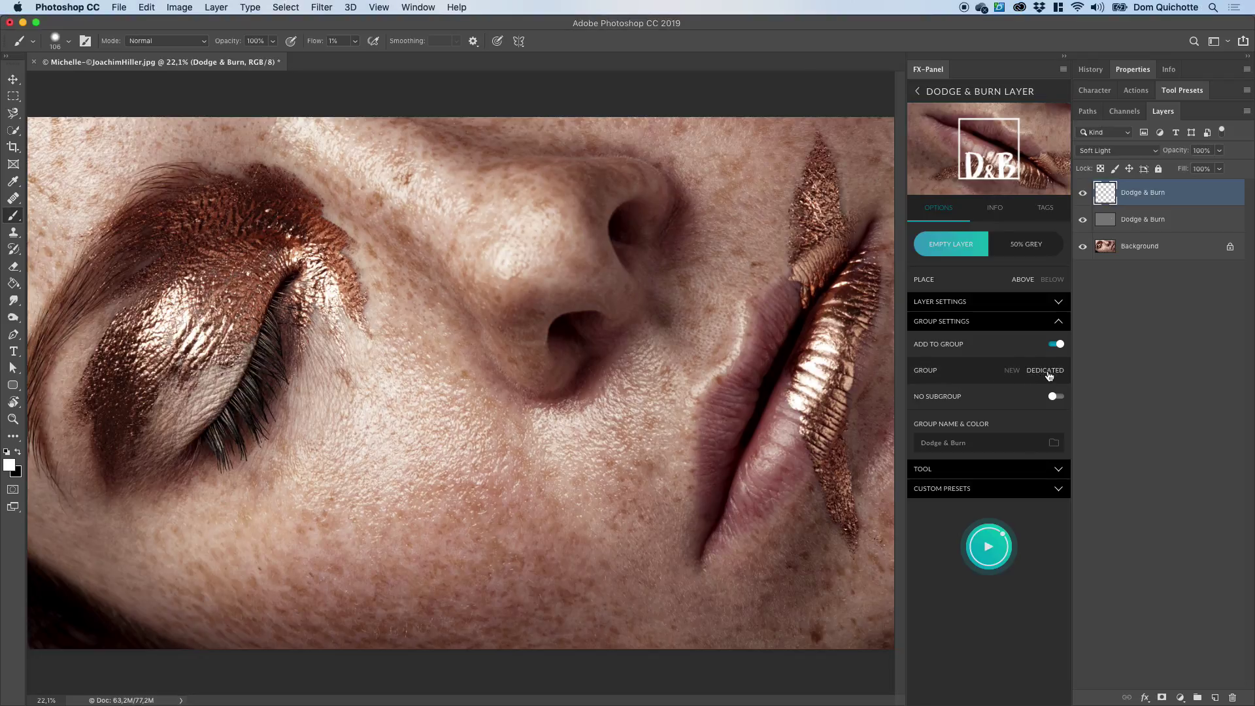
click(998, 556)
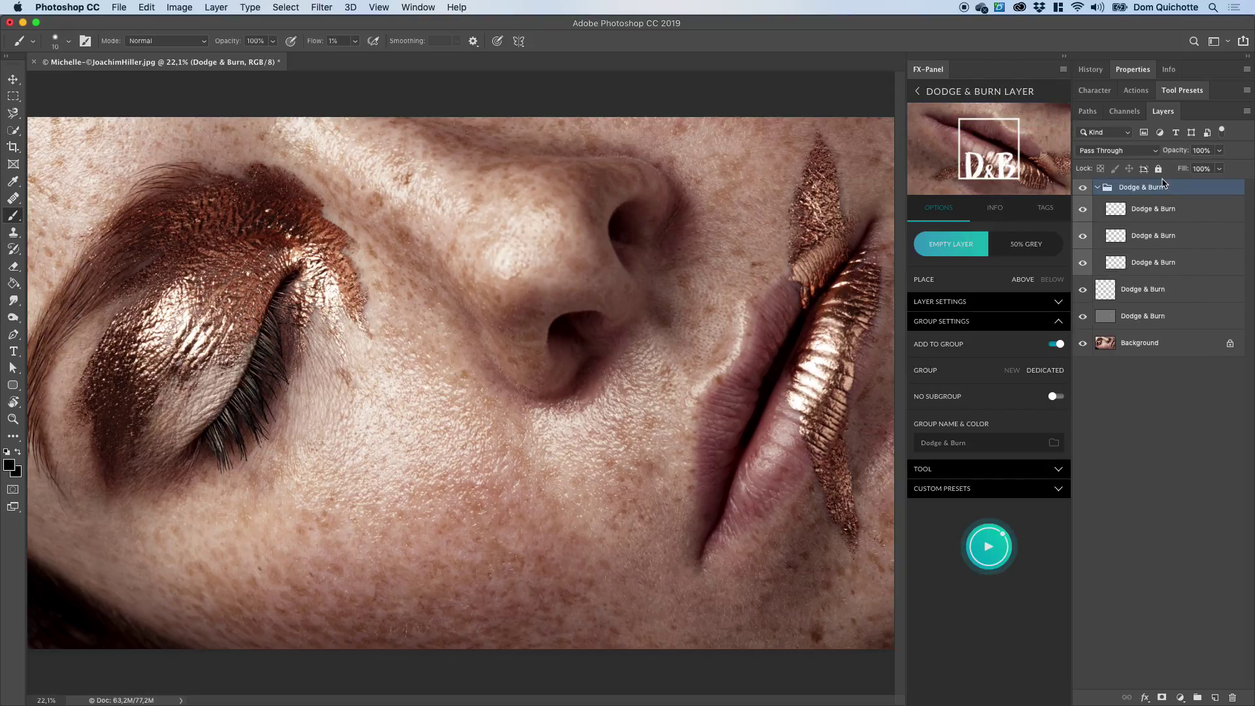
Move the Dodge & Burn group directly above the Background layer, select the topmost layer and create two more layers in the dedicated group.
mouse_move(1169, 190)
mouse_down()
mouse_move(1170, 359)
mouse_move(1173, 332)
mouse_up()
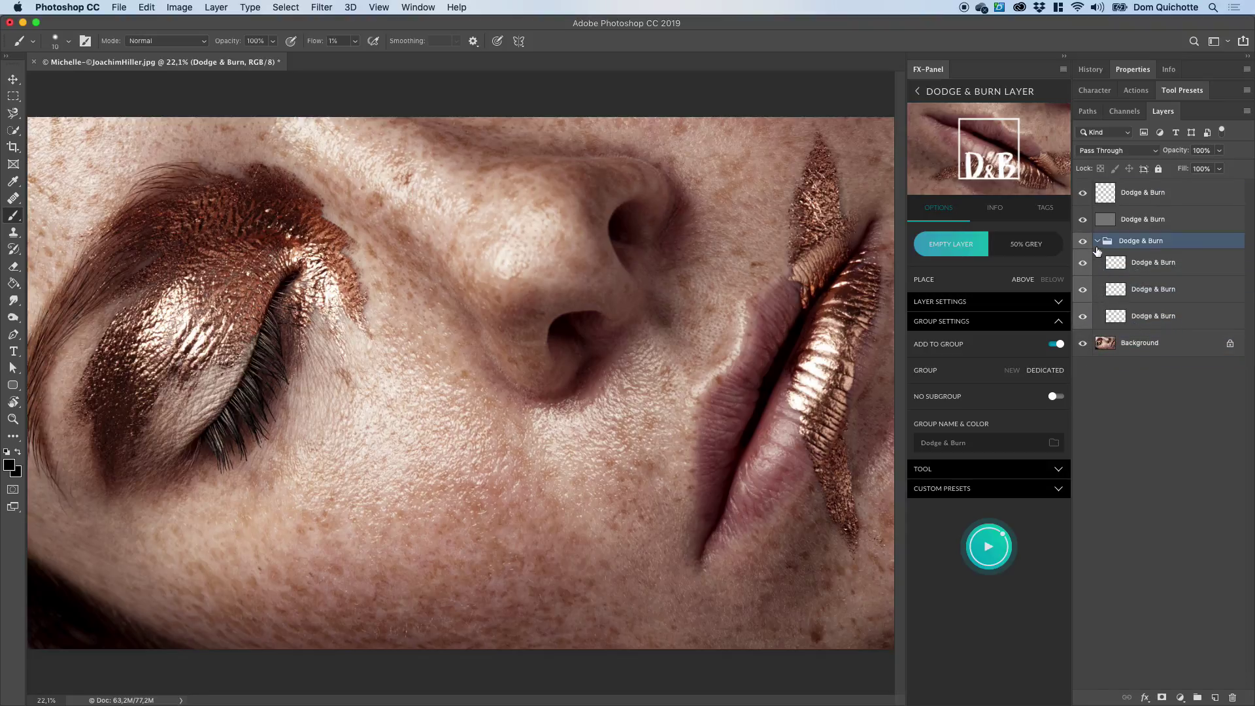
click(1097, 241)
click(1141, 204)
click(988, 545)
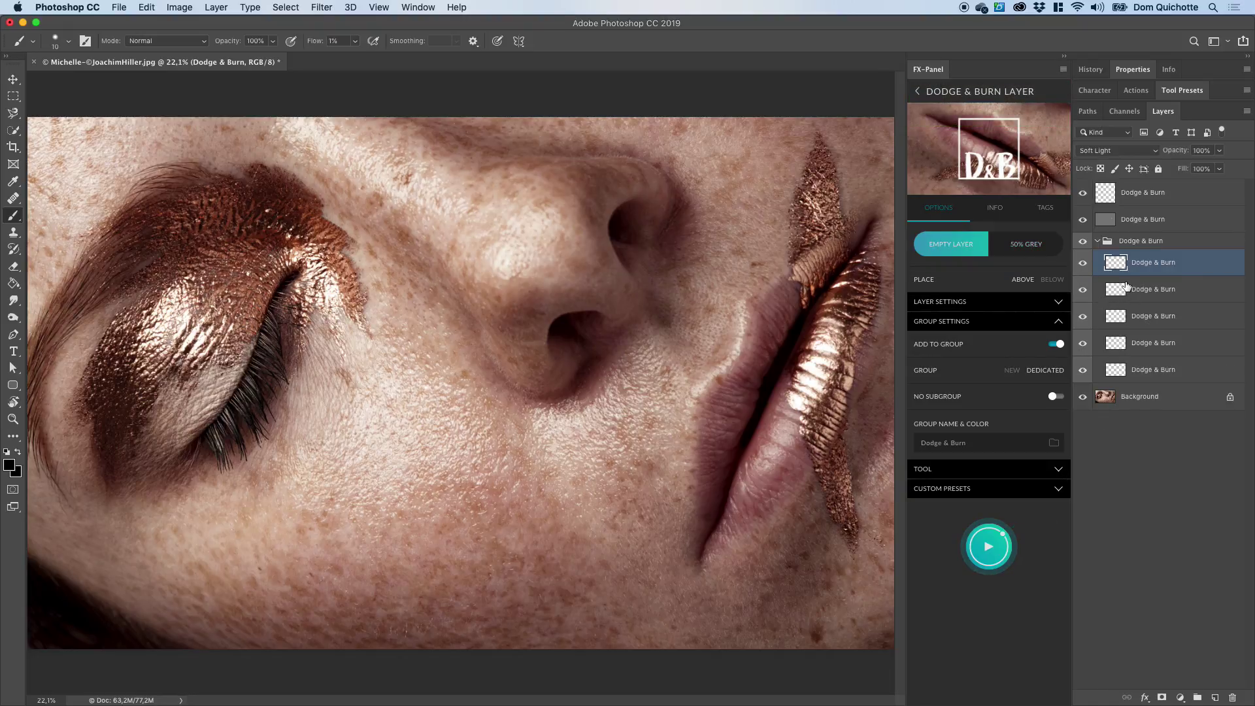
Run the Dodge & Burn Layer presets "Simple empty layer", "Dedicated 50% grey layer" and "Dedicated empty layer" from the effects list.
click(978, 322)
click(1011, 364)
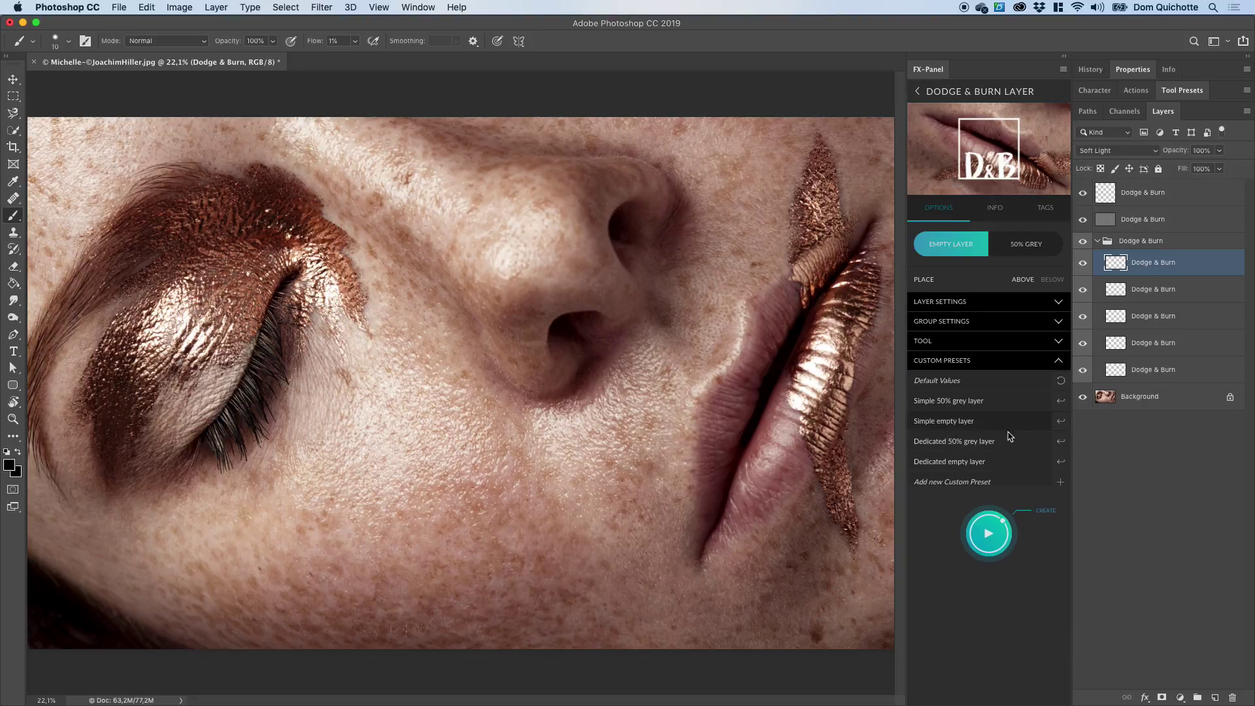
click(954, 100)
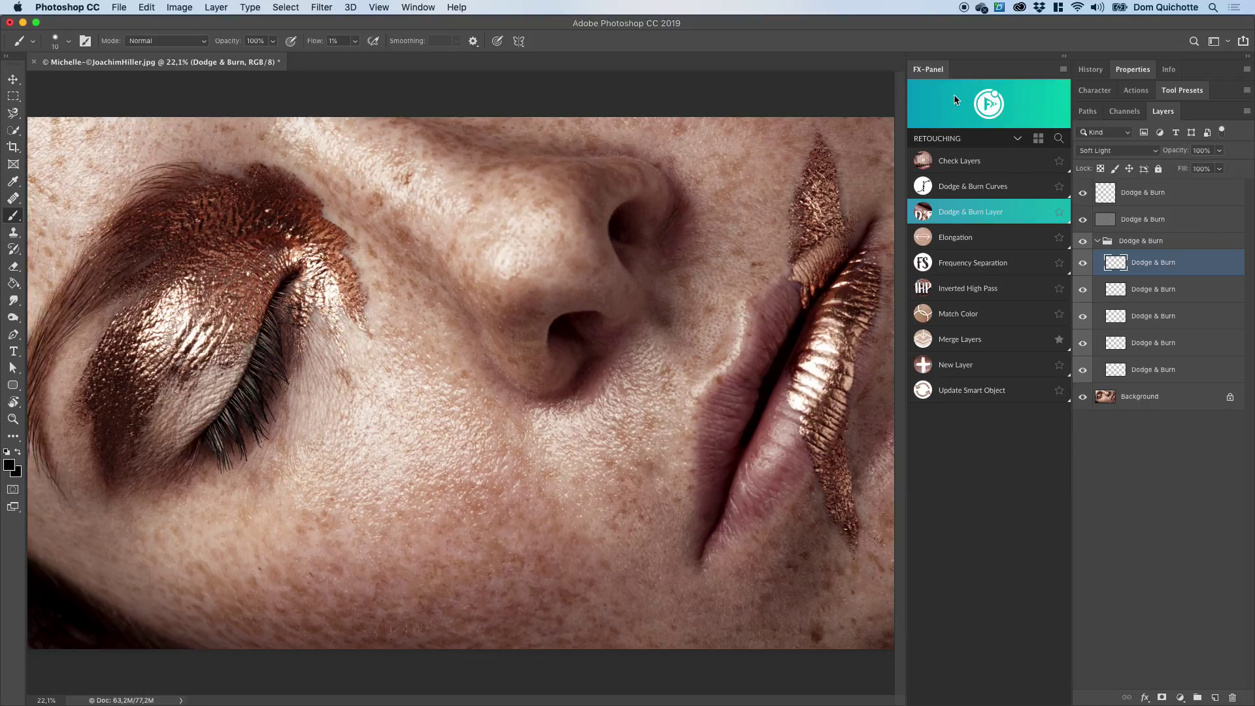
click(1003, 218)
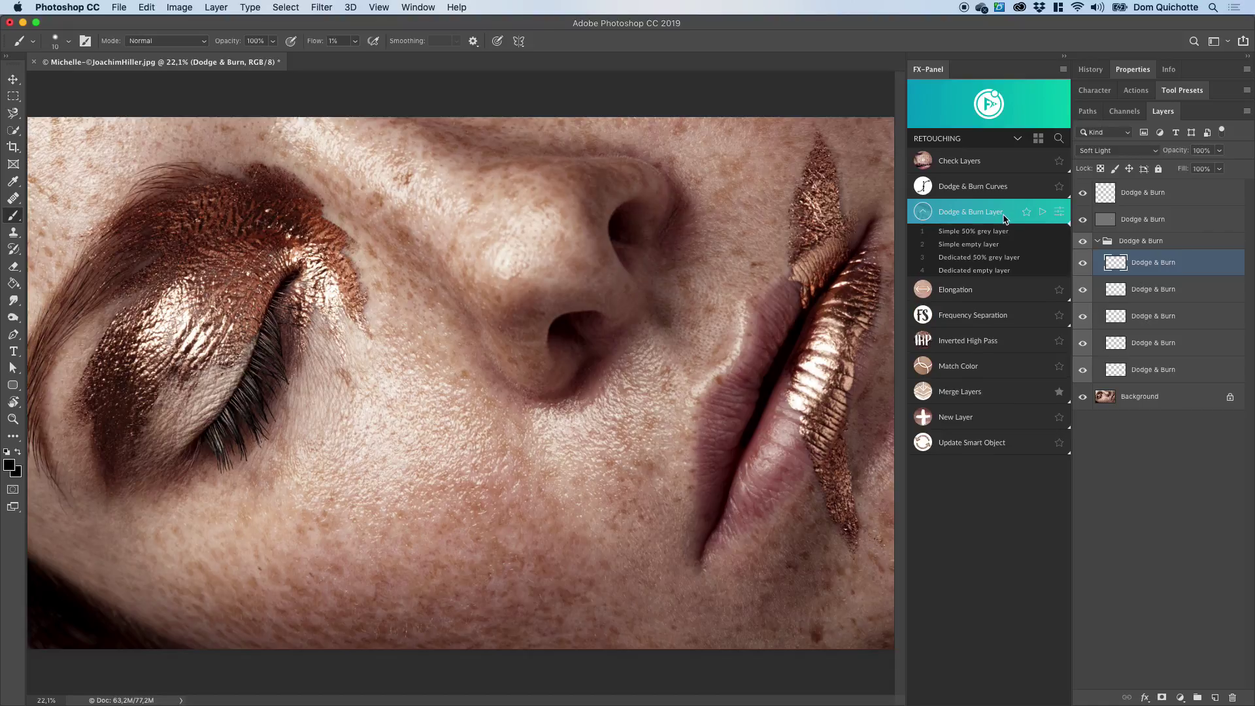
click(988, 246)
click(992, 258)
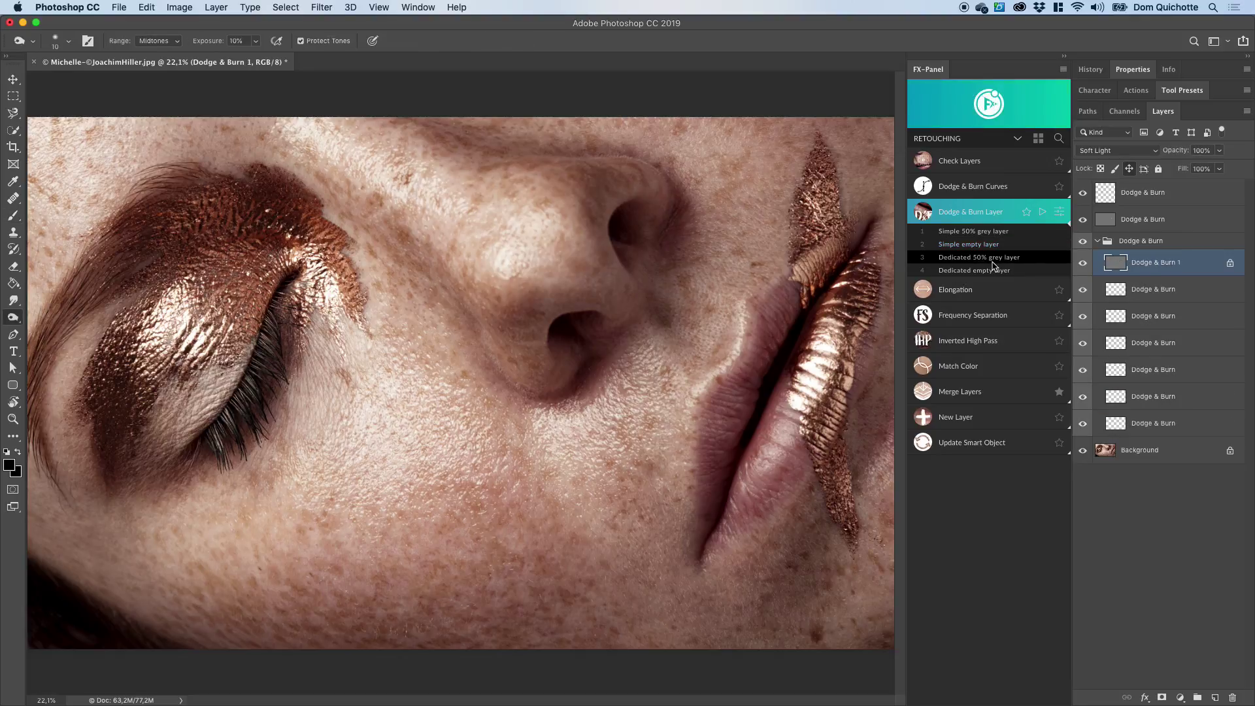
click(995, 270)
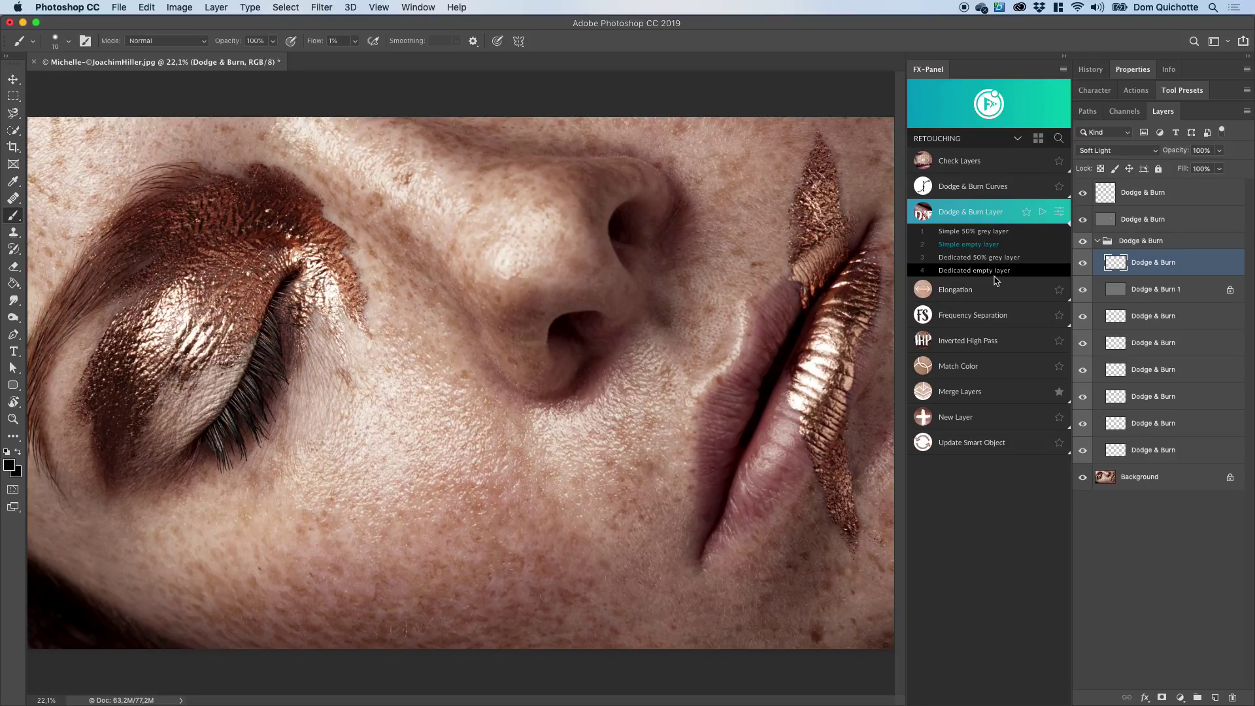
click(996, 270)
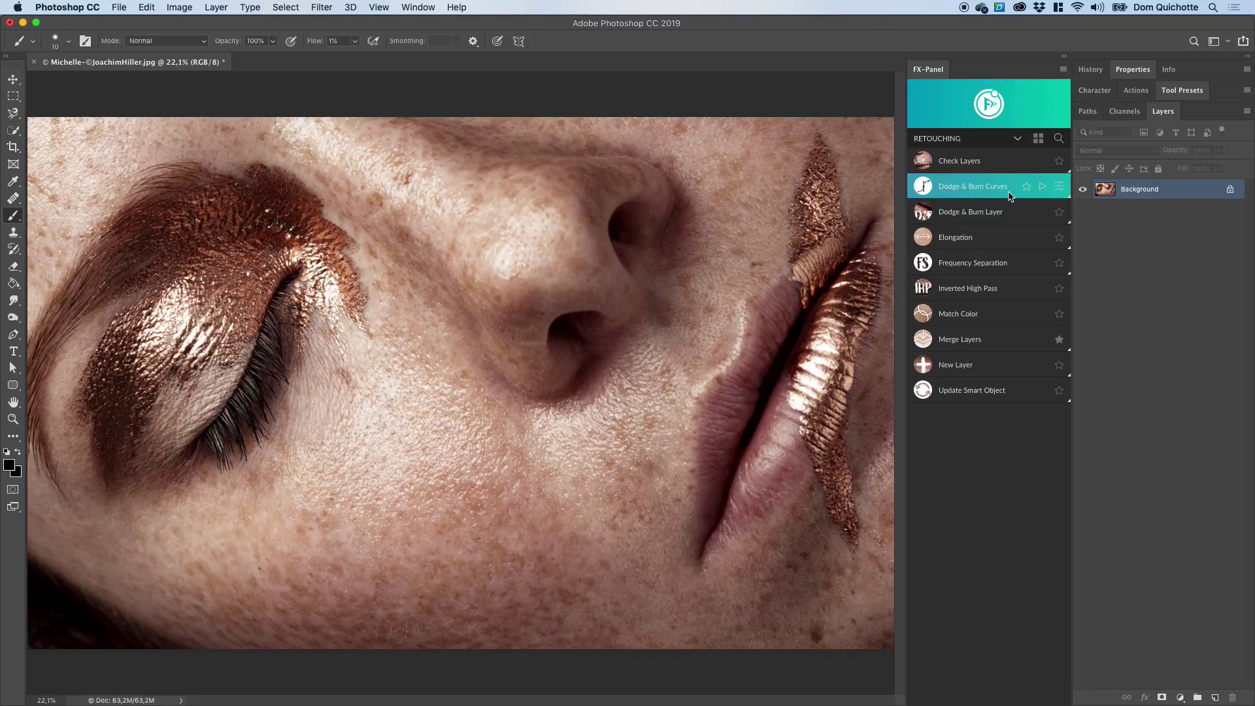
Run the Dodge & Burn Curves effect in Layer mode, then select the Burn layer mask and switch back to the Dodge mask.
click(1061, 187)
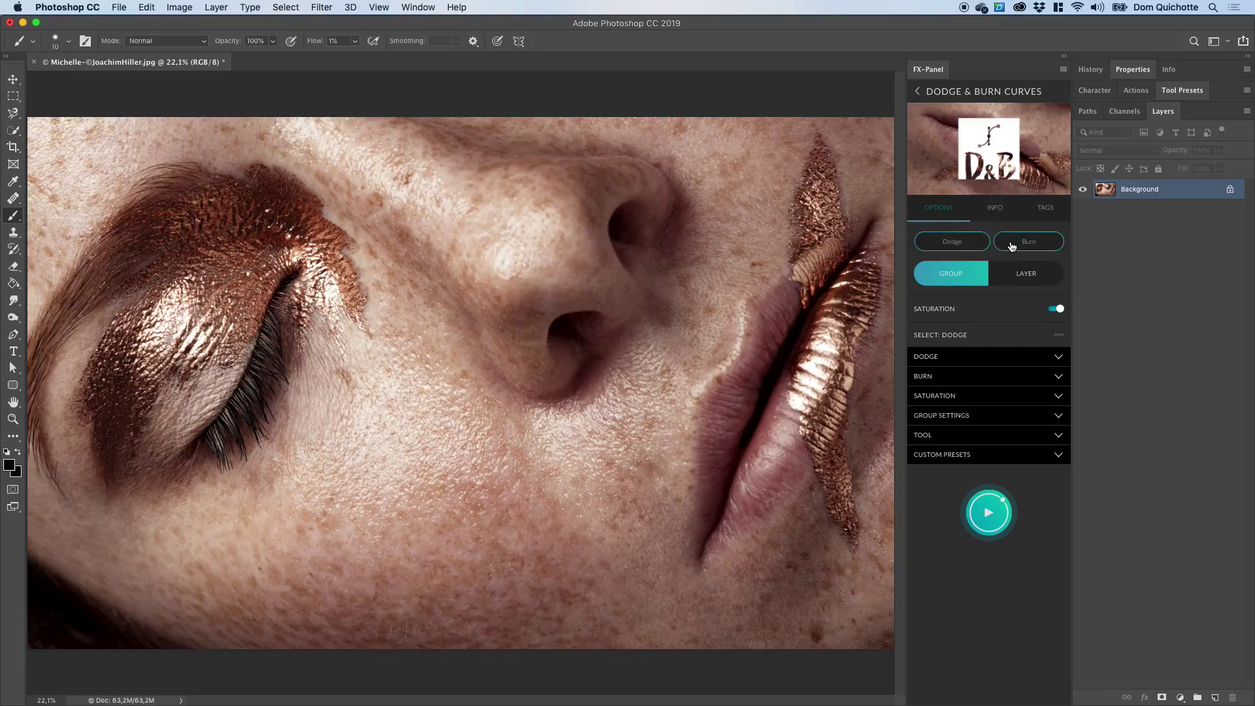
click(1026, 274)
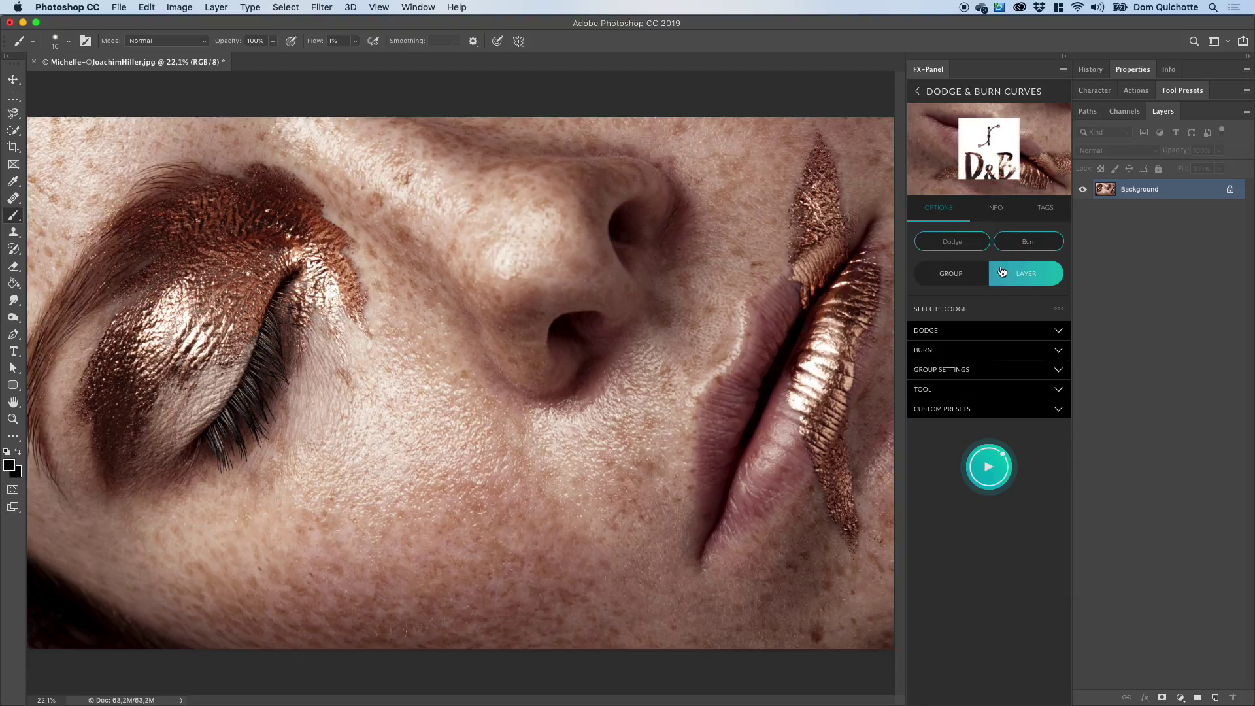
click(958, 275)
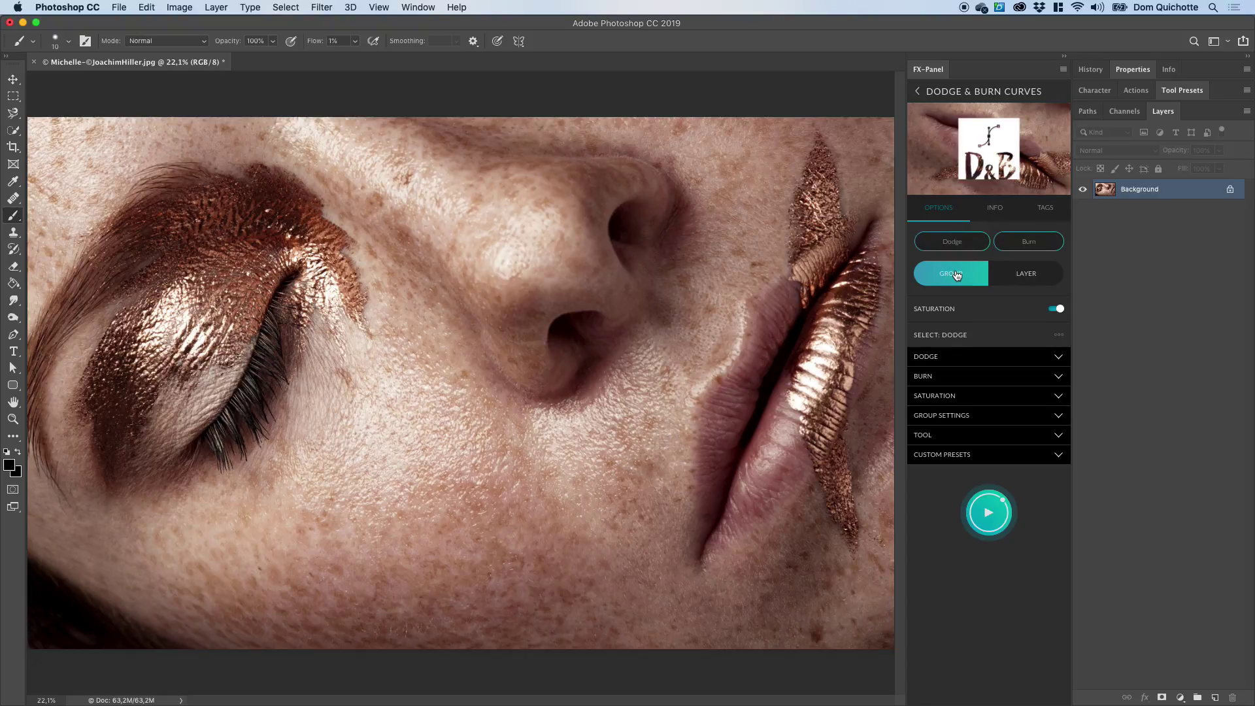
click(1005, 279)
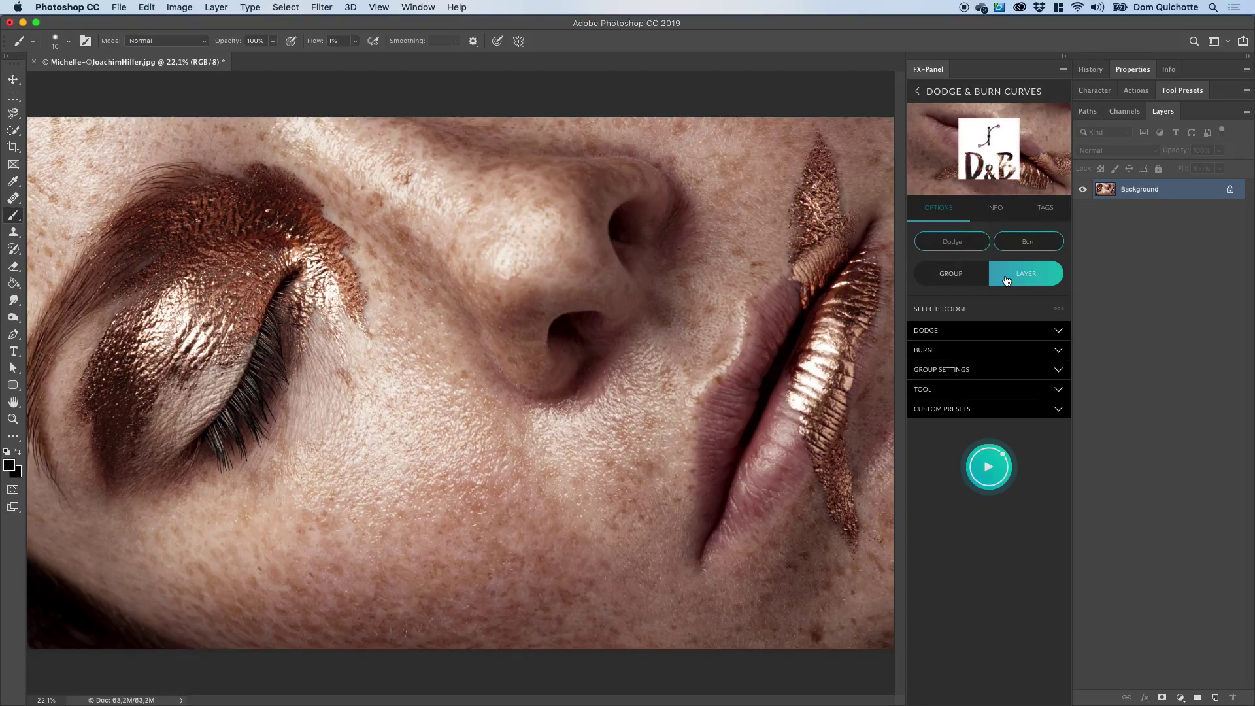
click(984, 475)
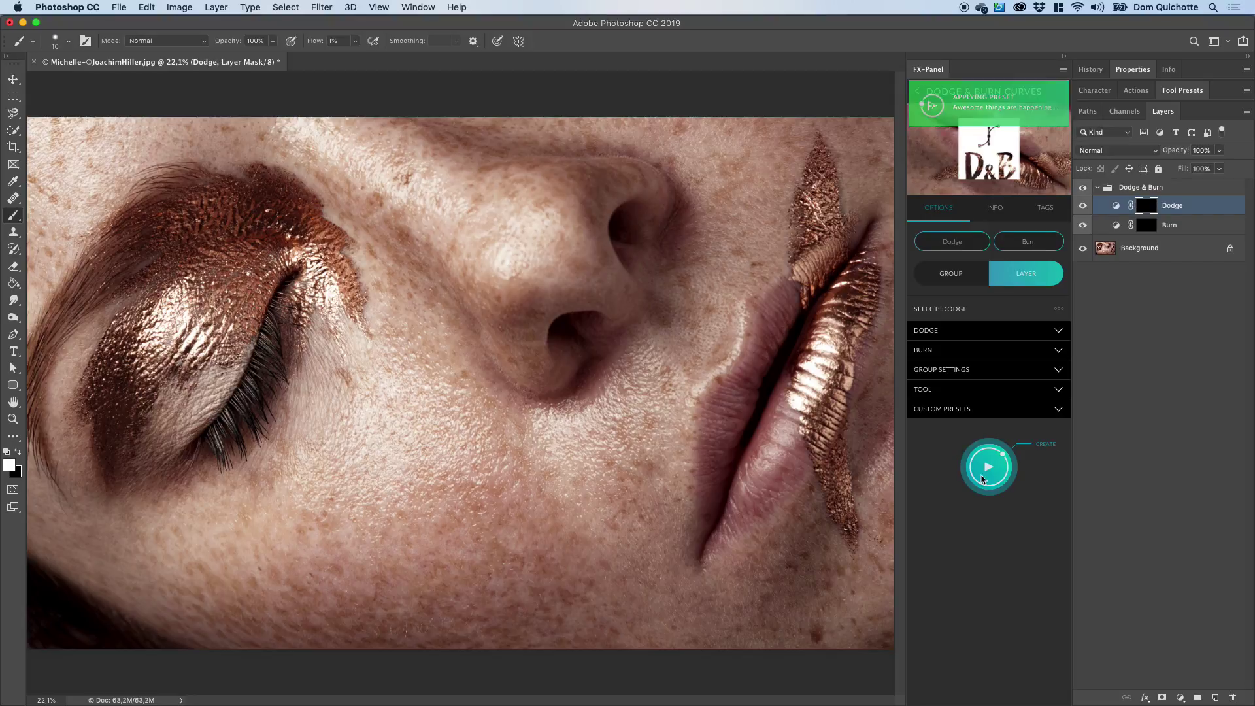
click(1148, 228)
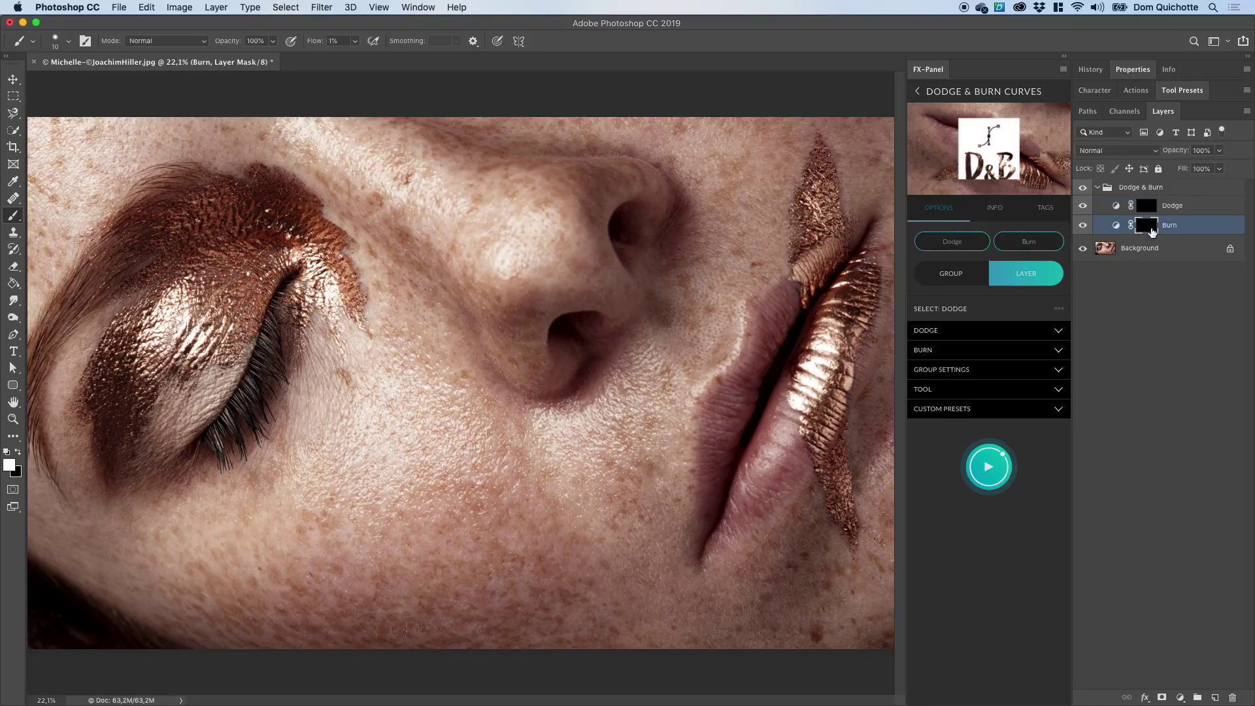
click(1154, 215)
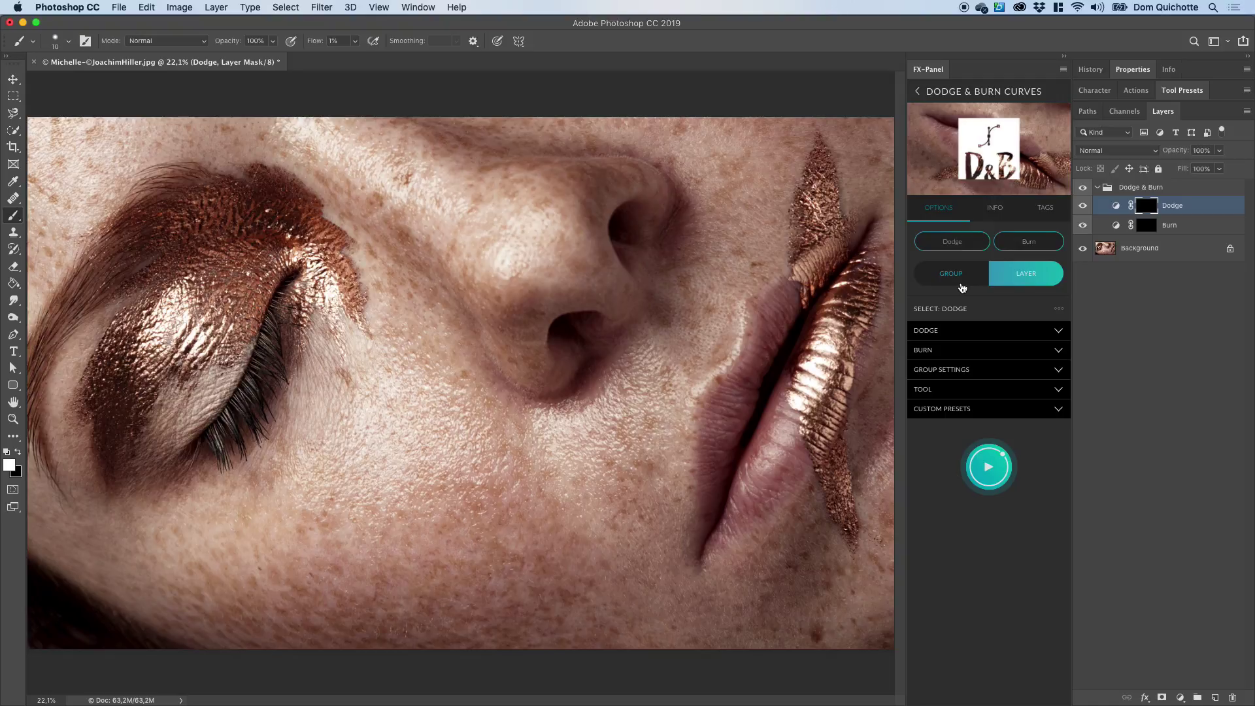
Run Dodge & Burn Curves in Group mode with Saturation enabled, then select the Burn group mask and return to the Dodge group mask.
click(961, 288)
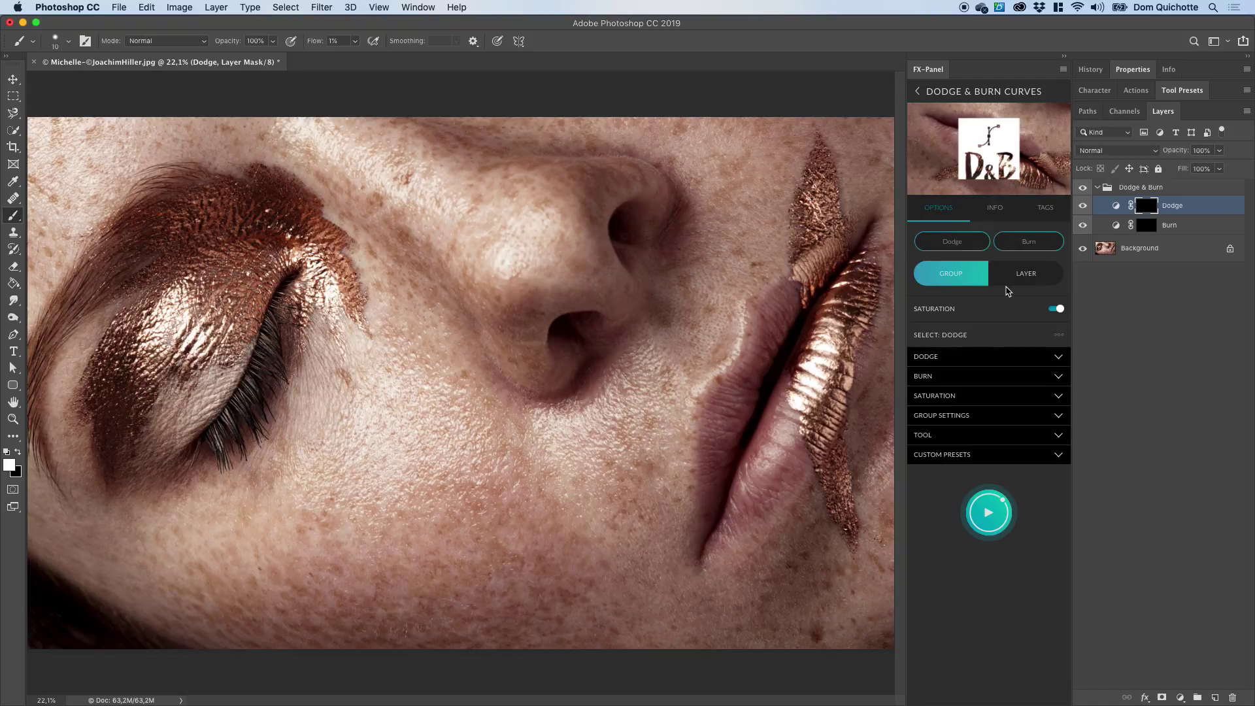
click(1000, 521)
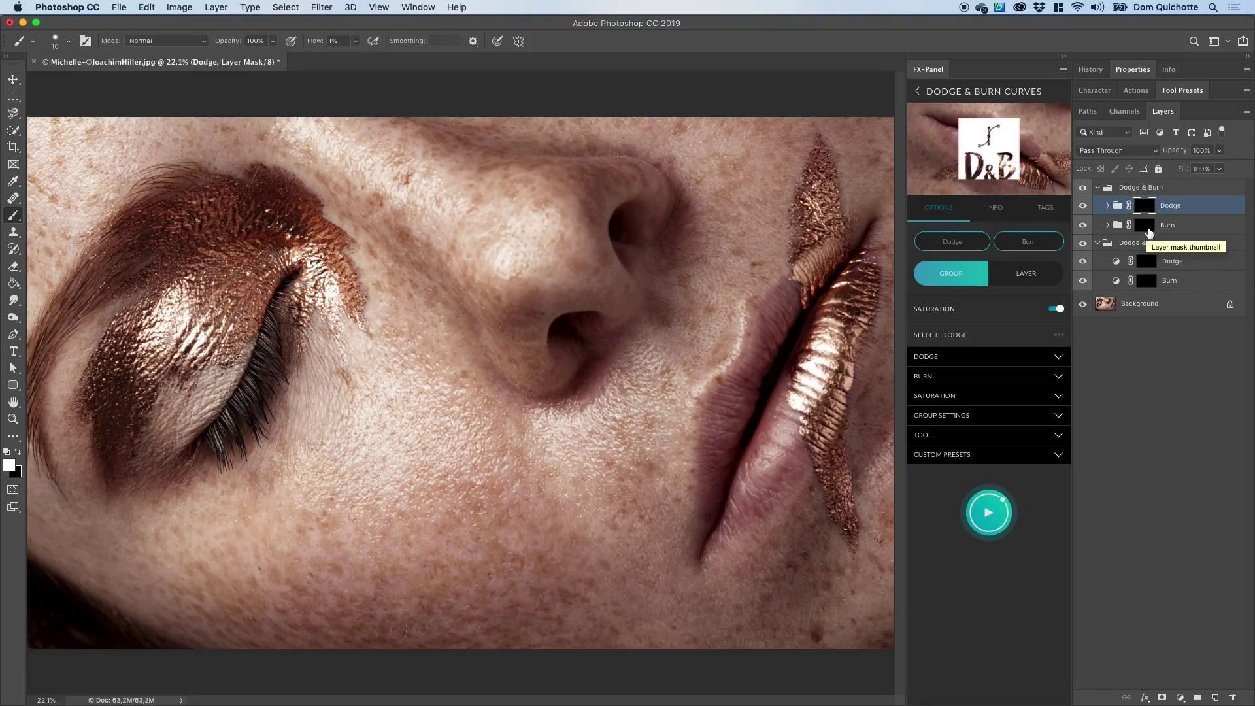
click(1149, 233)
click(1151, 211)
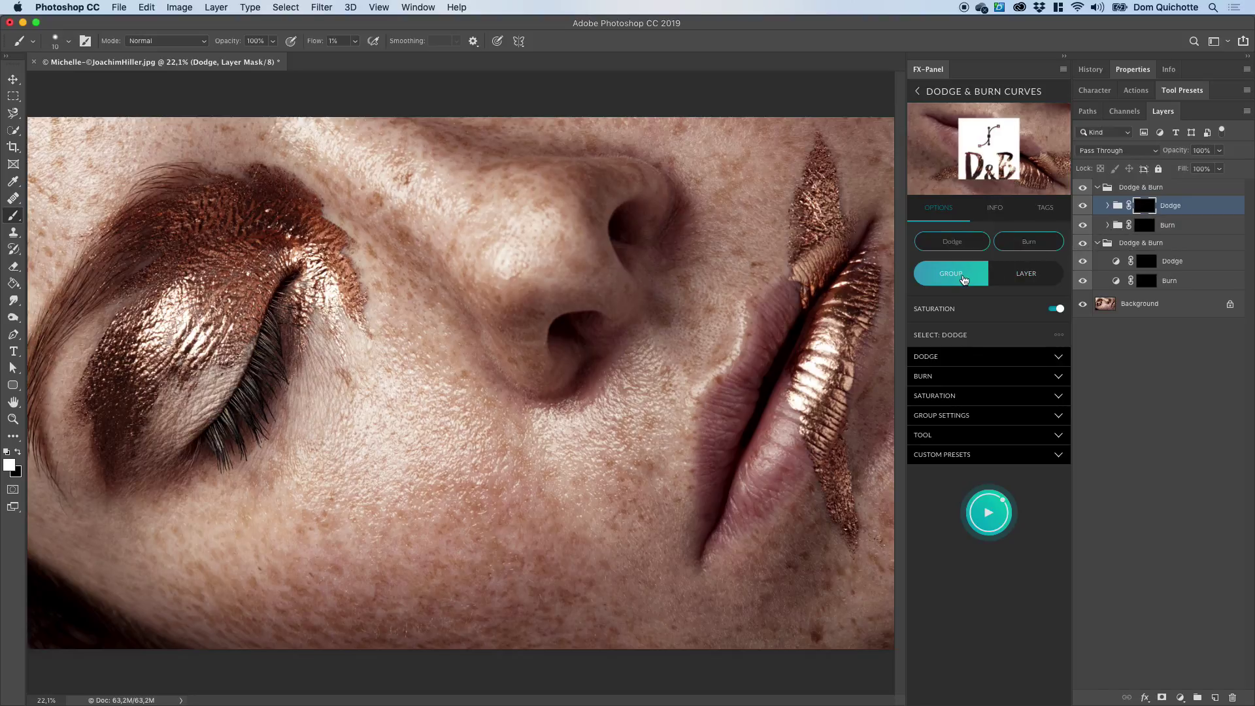
Expand the Burn group and examine its Burn and Add saturation adjustment layers.
click(982, 278)
click(969, 279)
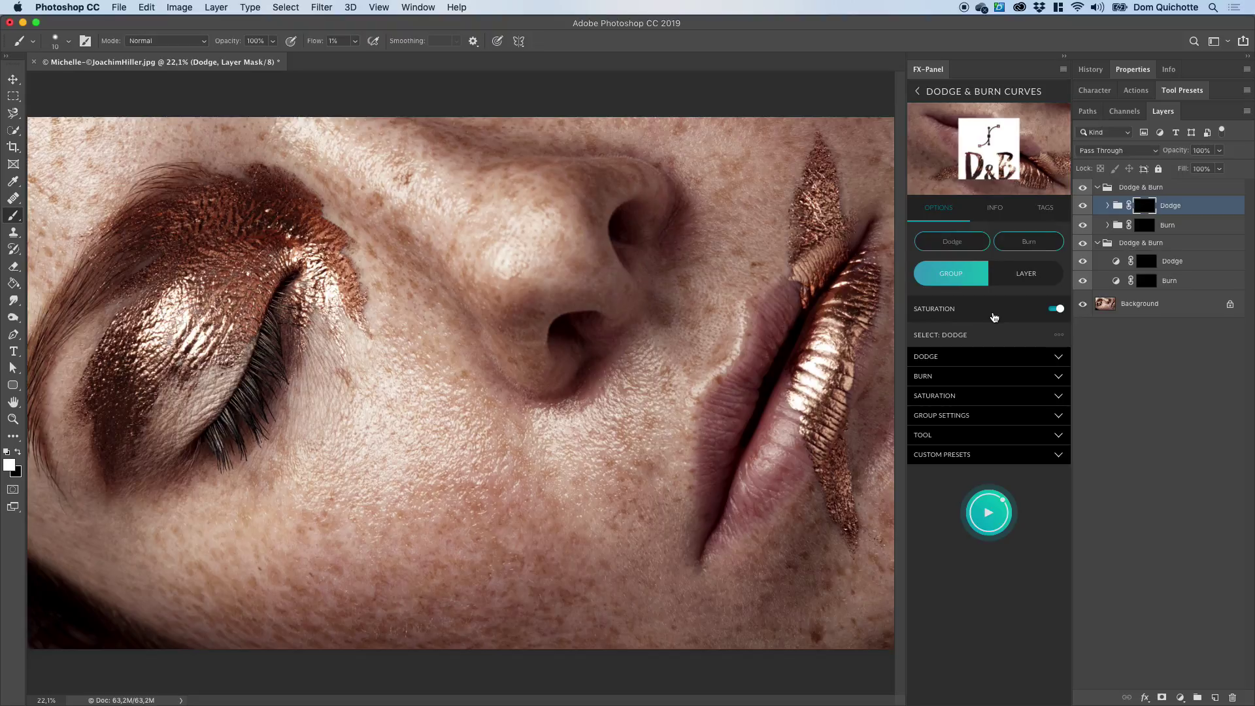
click(1107, 226)
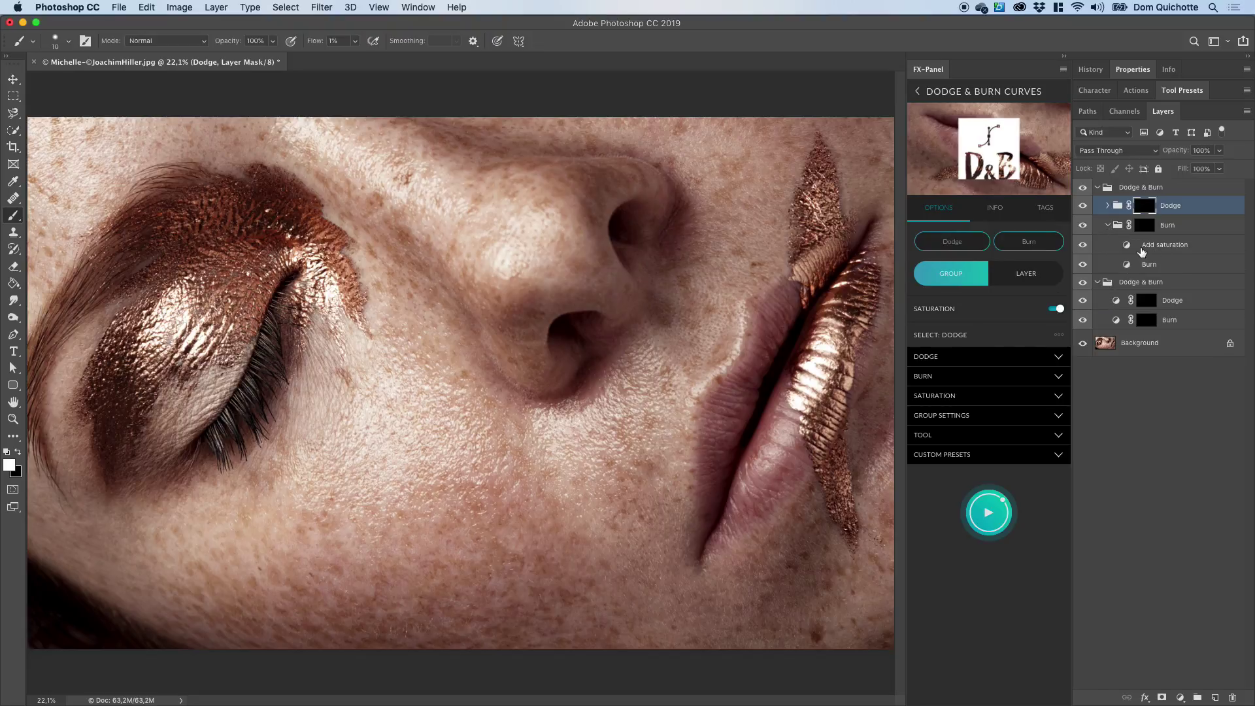
click(1167, 266)
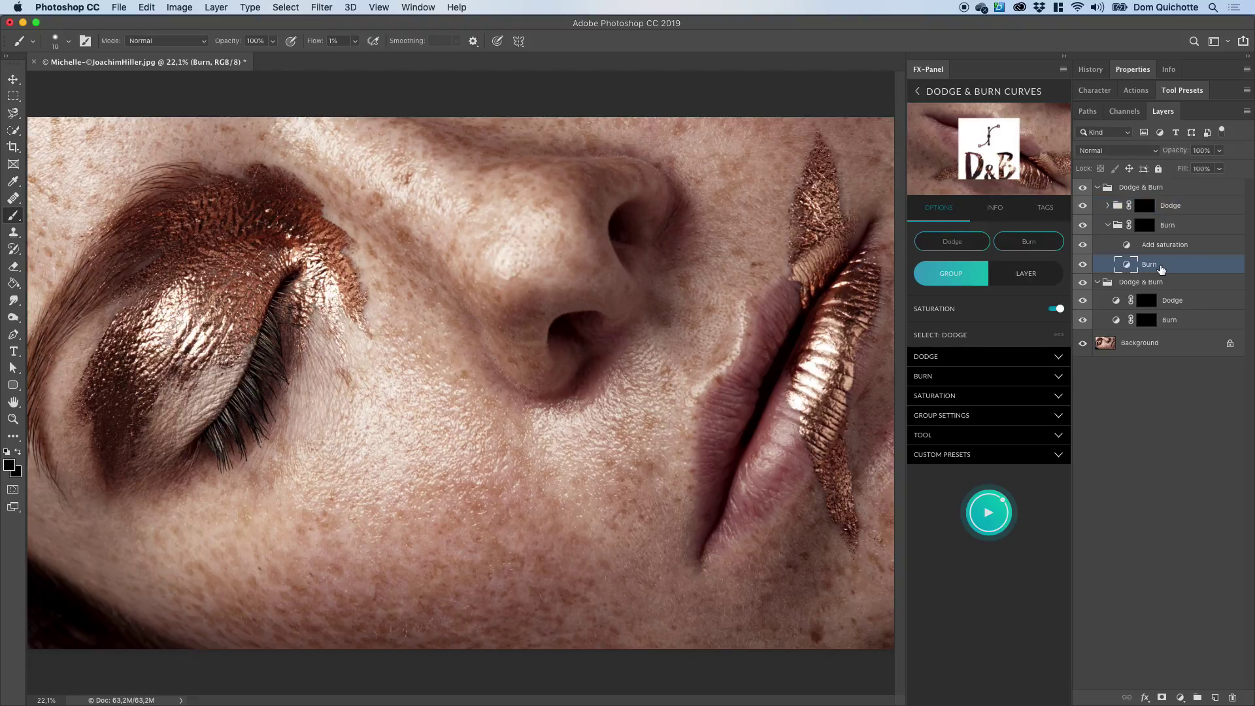
key(alt+bracketright)
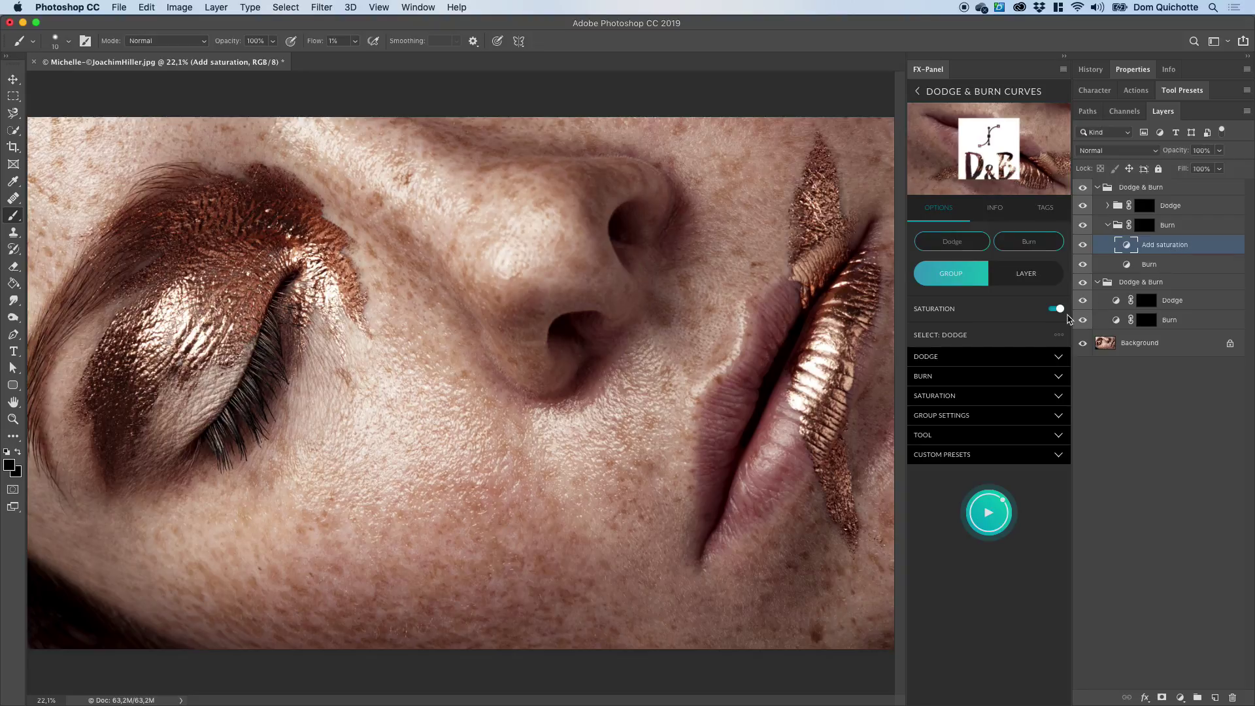
Set the colour of the dodge saturation layer "Desaturate" to blue in the effect's saturation settings.
click(967, 400)
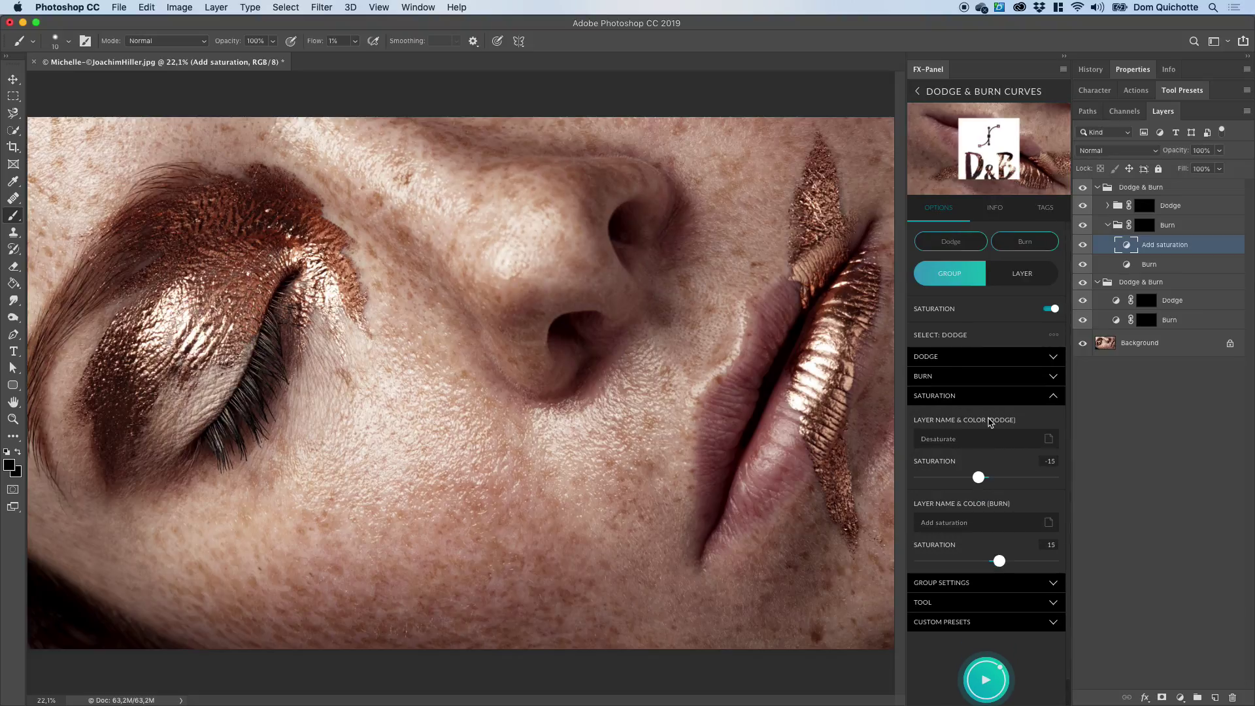
click(976, 444)
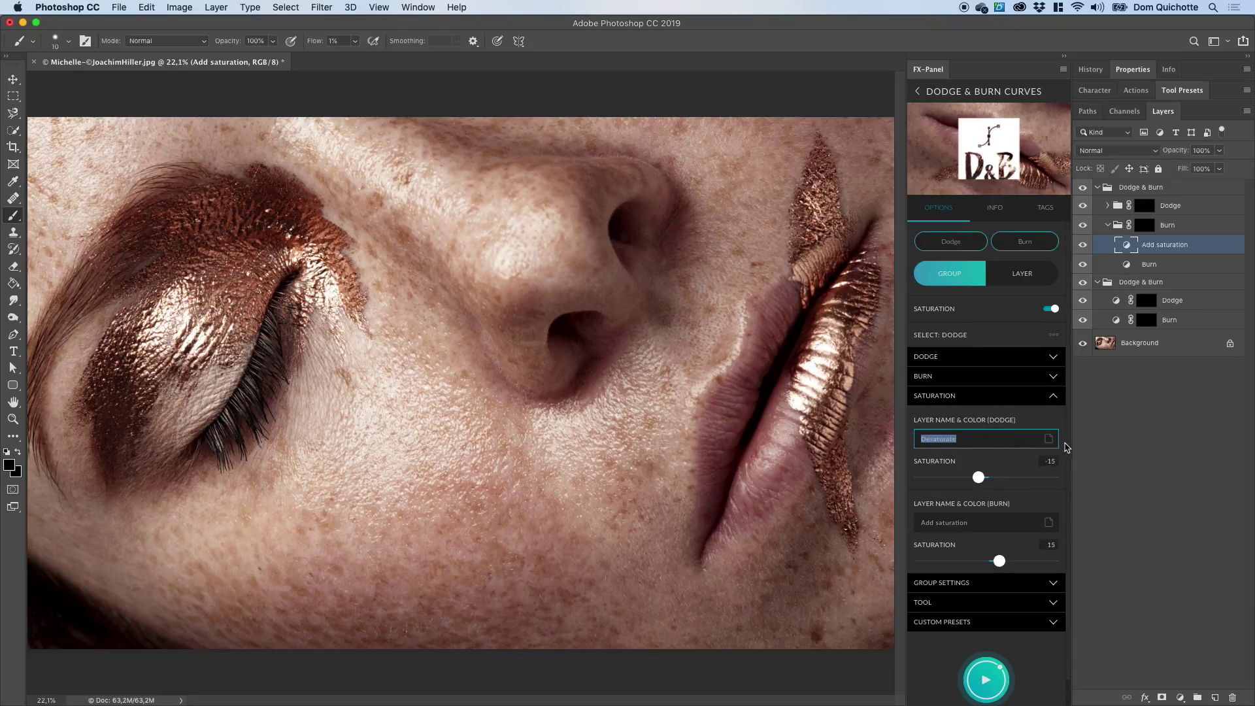
click(1048, 438)
click(1017, 458)
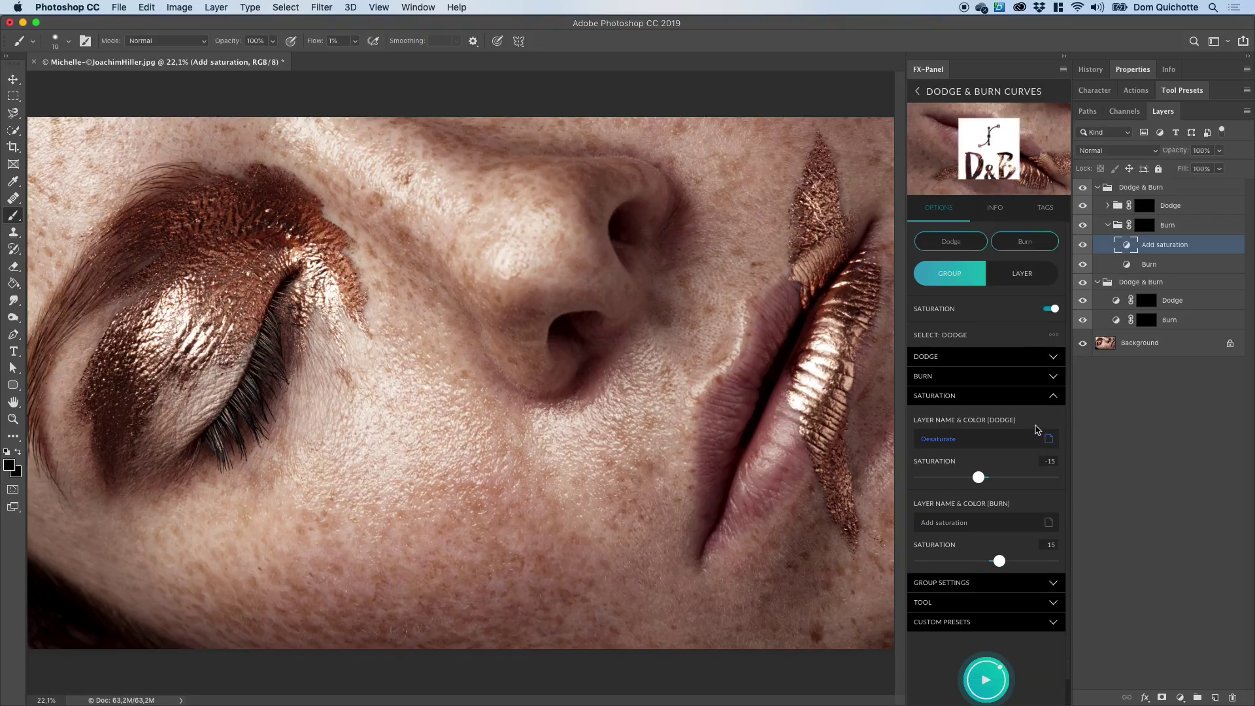
click(1031, 400)
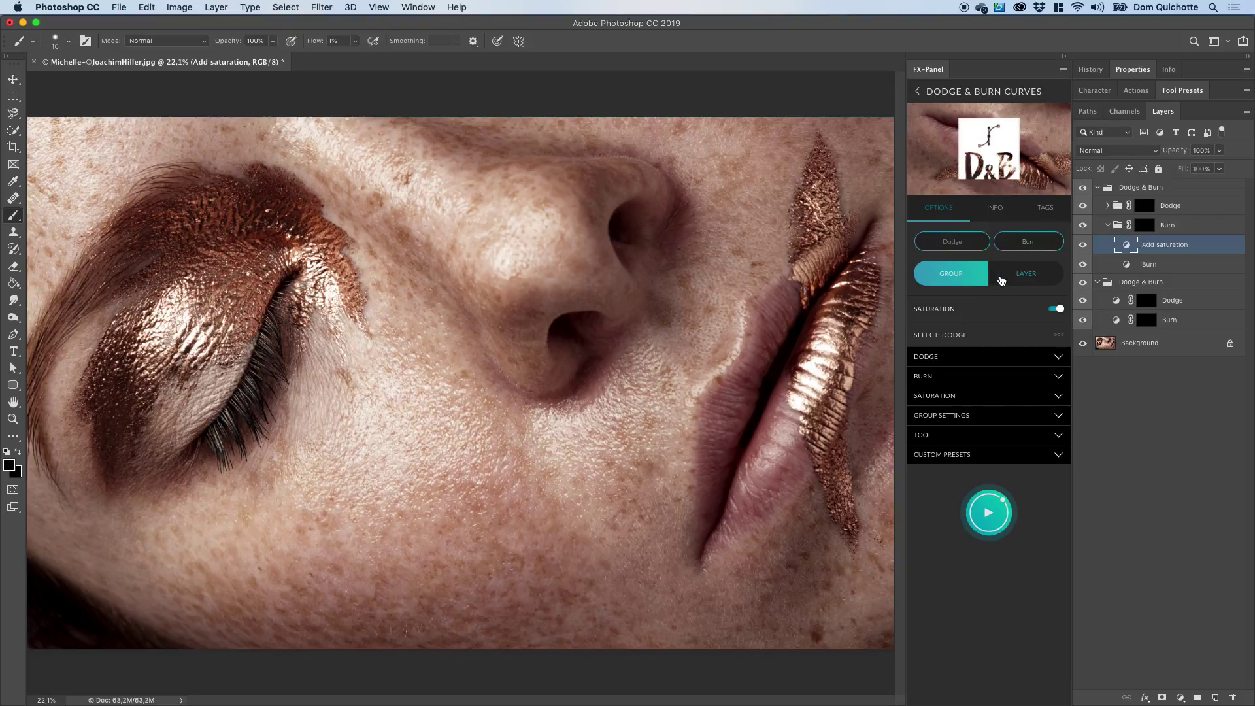
Set the Dodge intensity to 3 and switch the Dodge & Burn Curves effect to Layer mode.
click(993, 280)
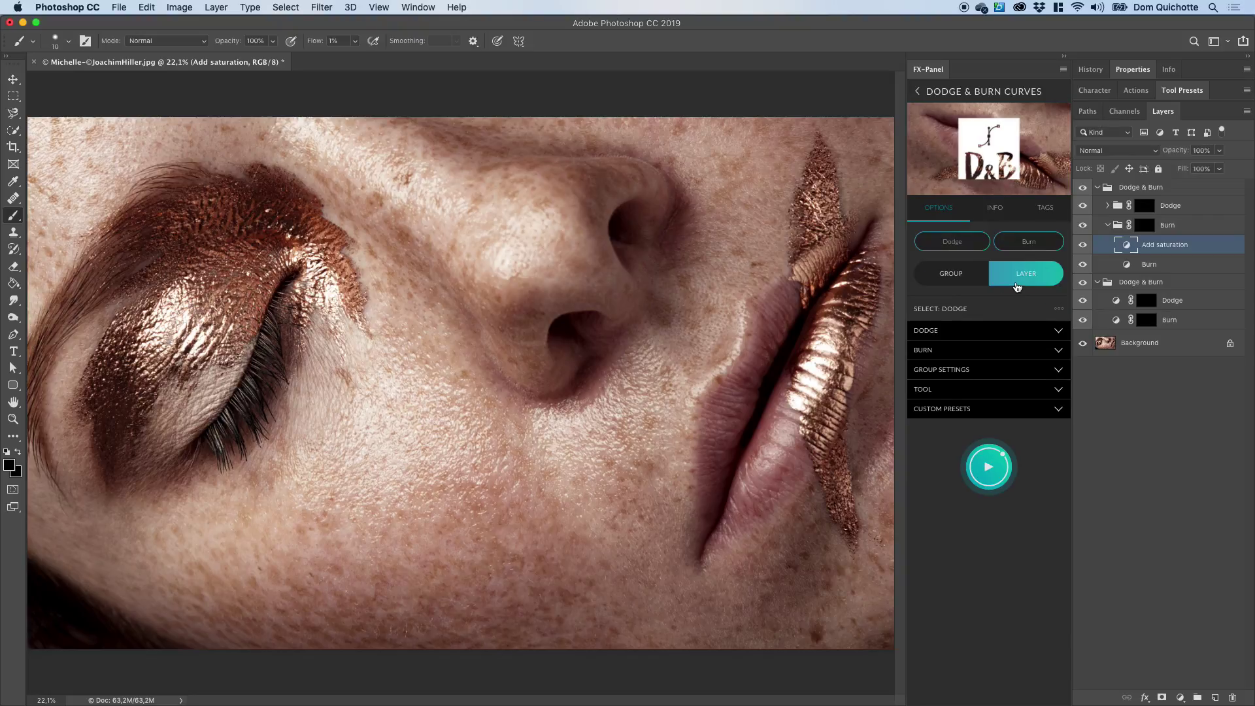
click(952, 275)
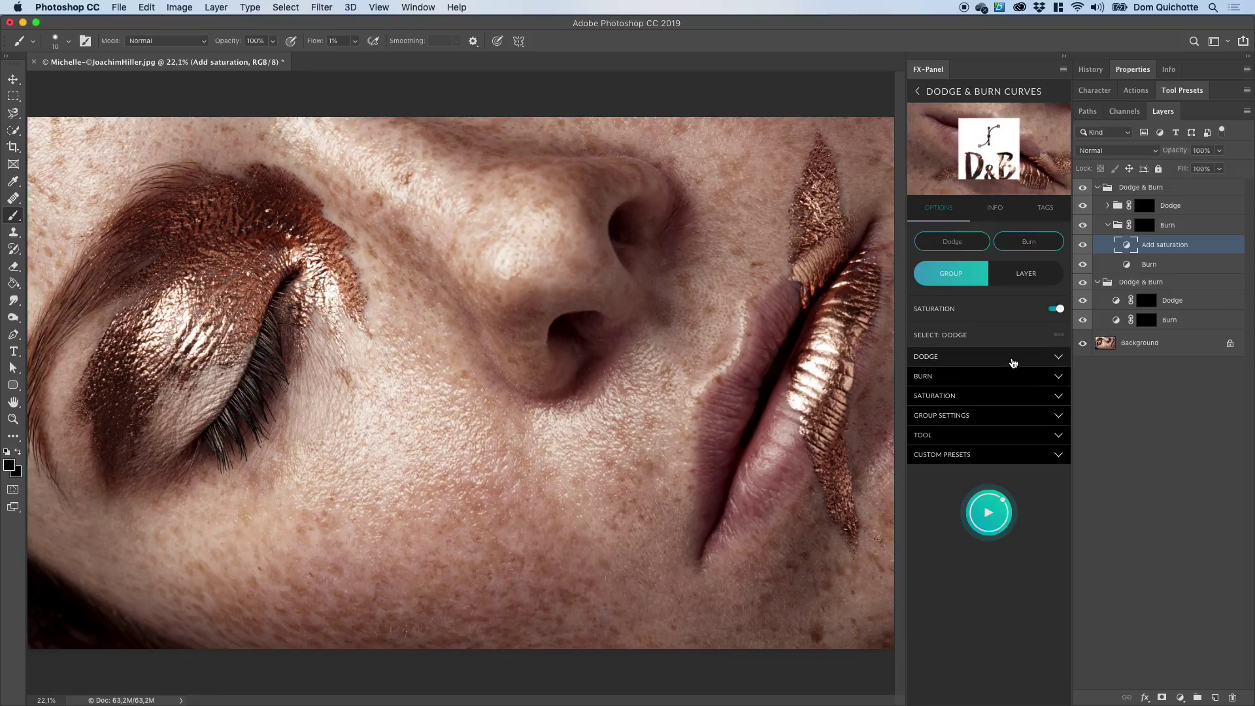
click(1011, 358)
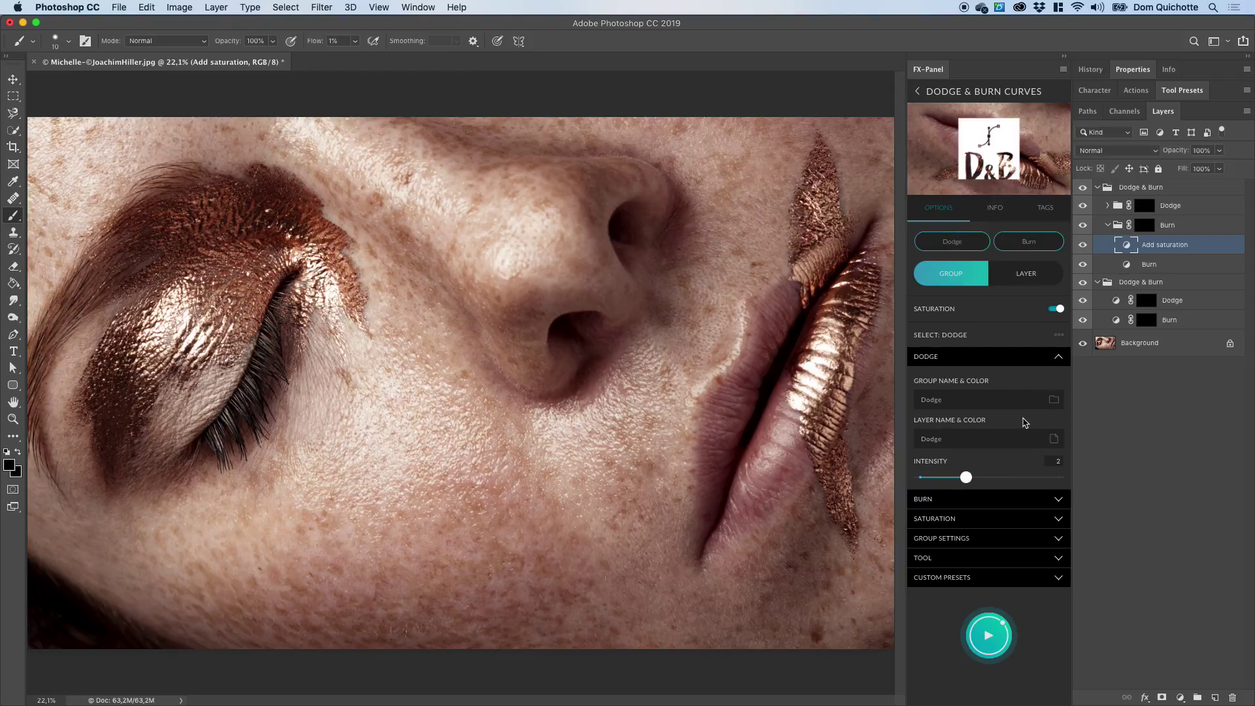
click(1006, 484)
click(1015, 273)
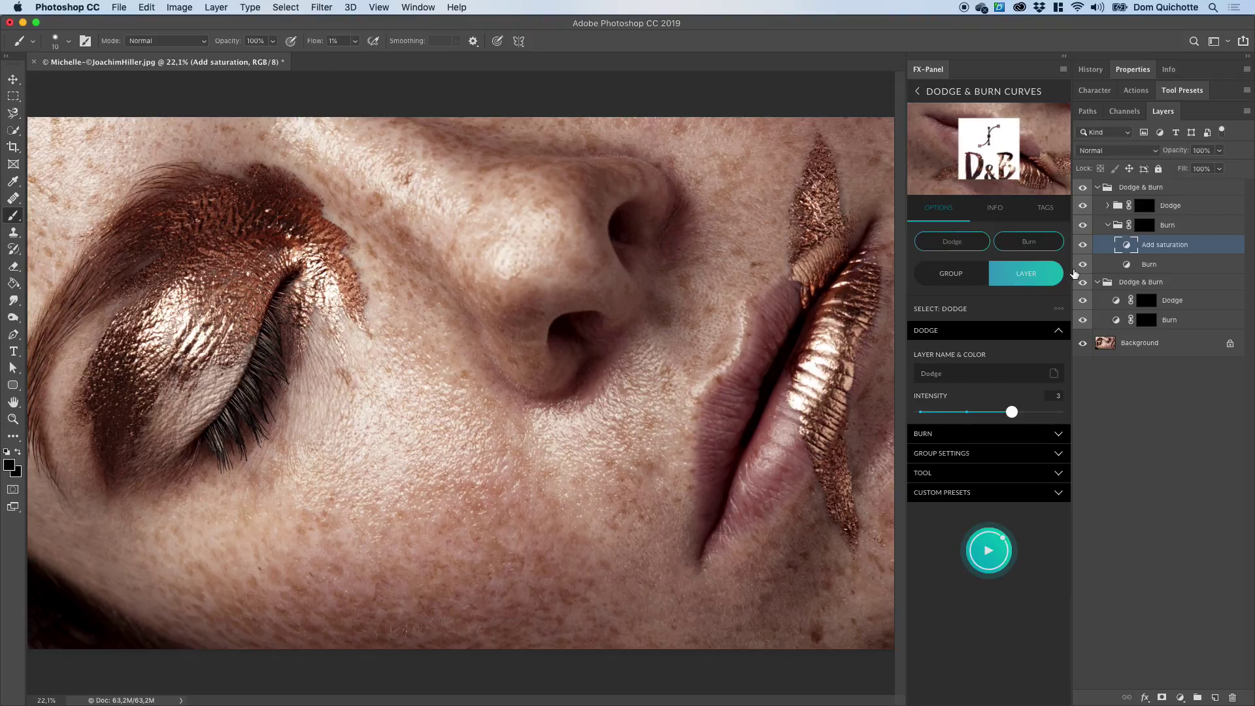
Run Dodge & Burn Curves in Layer mode and compare the new Dodge layer's curve with the lowest Dodge layer's curve.
click(1108, 226)
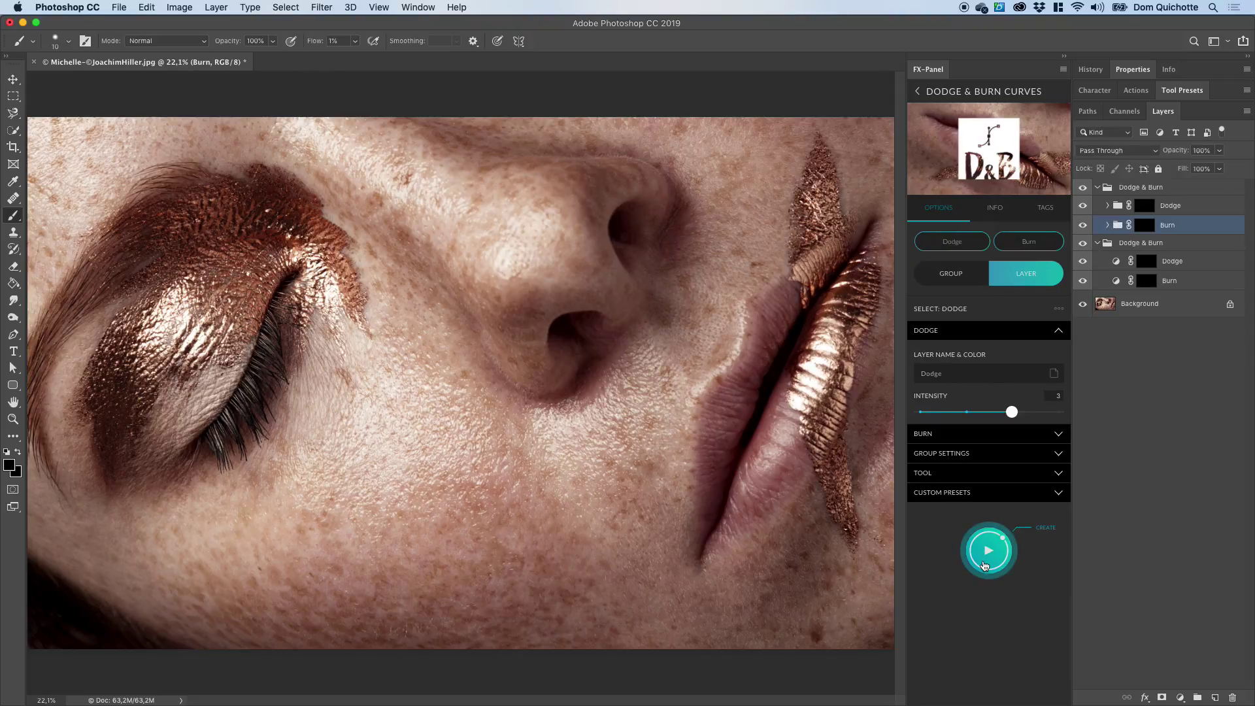
click(986, 565)
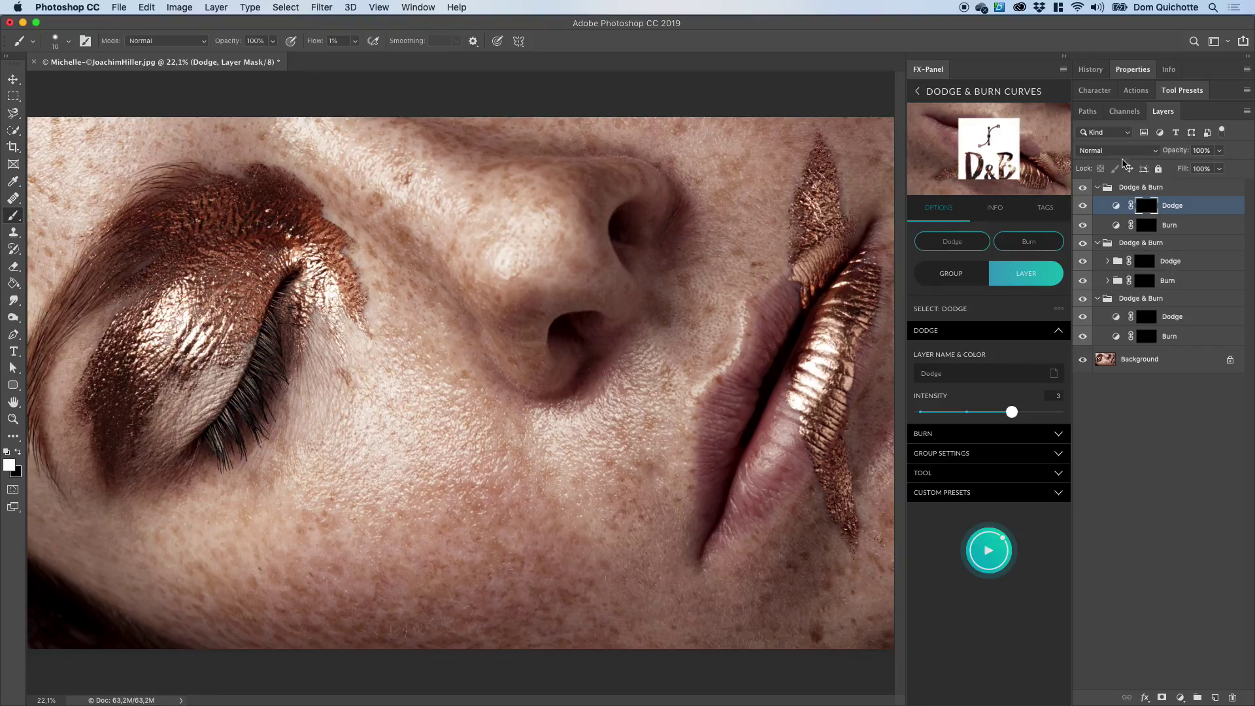
click(1131, 71)
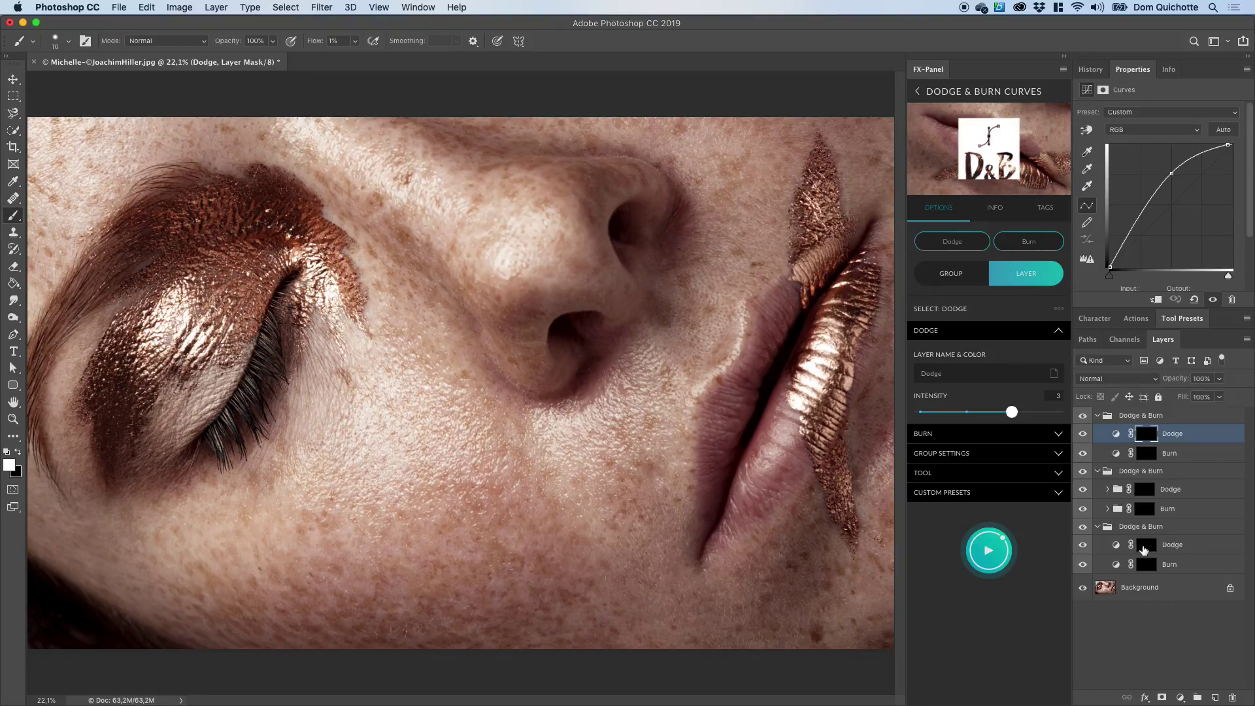
click(1200, 546)
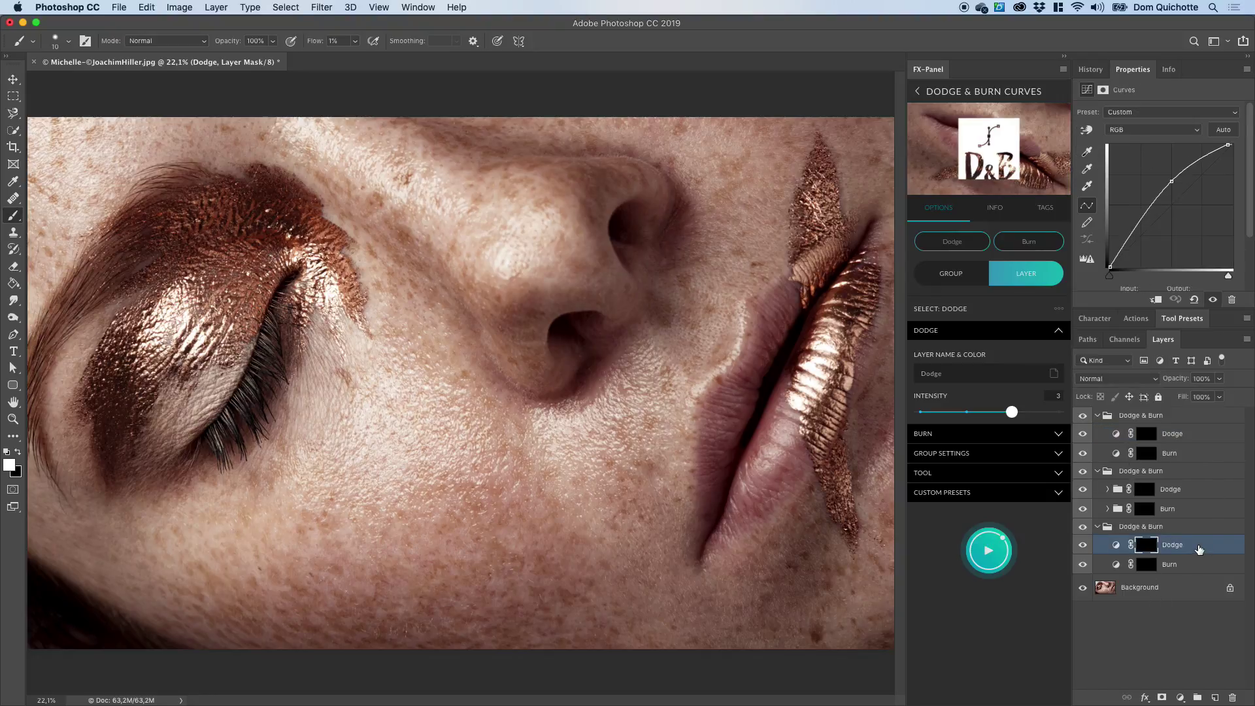
click(1191, 438)
click(1198, 547)
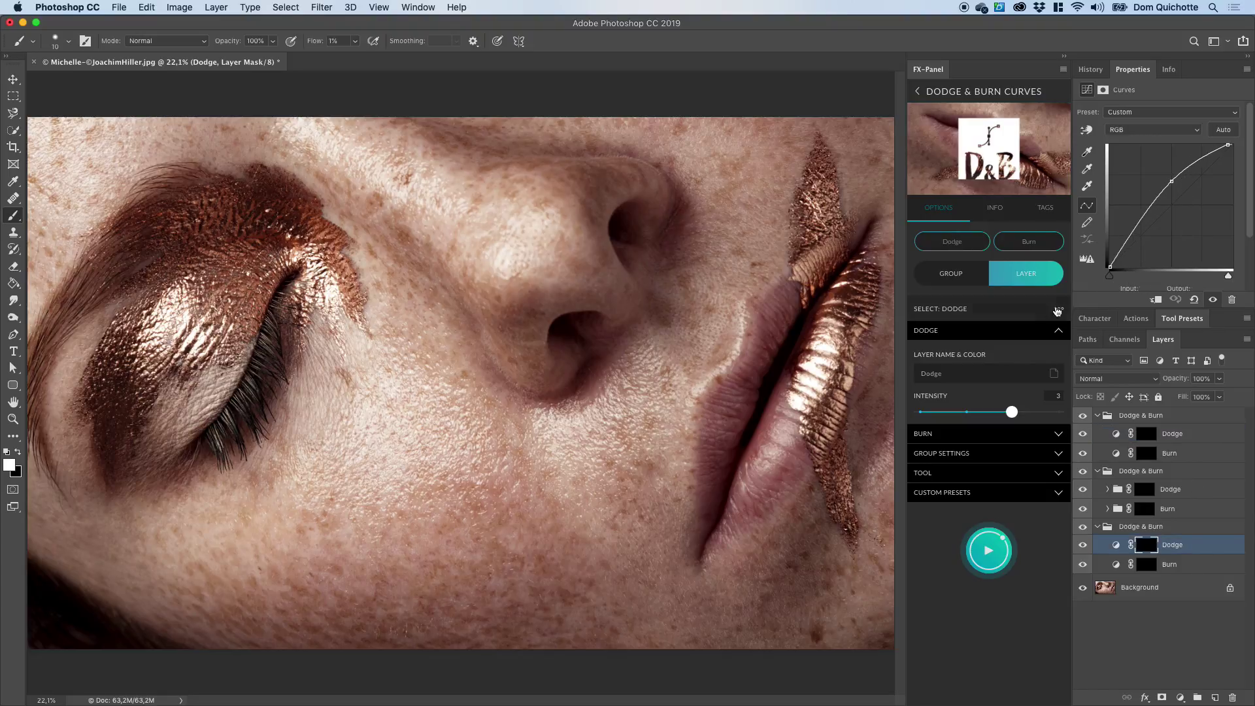
Switch the group option from New to Dedicated in the Dodge & Burn Curves group settings.
click(1013, 337)
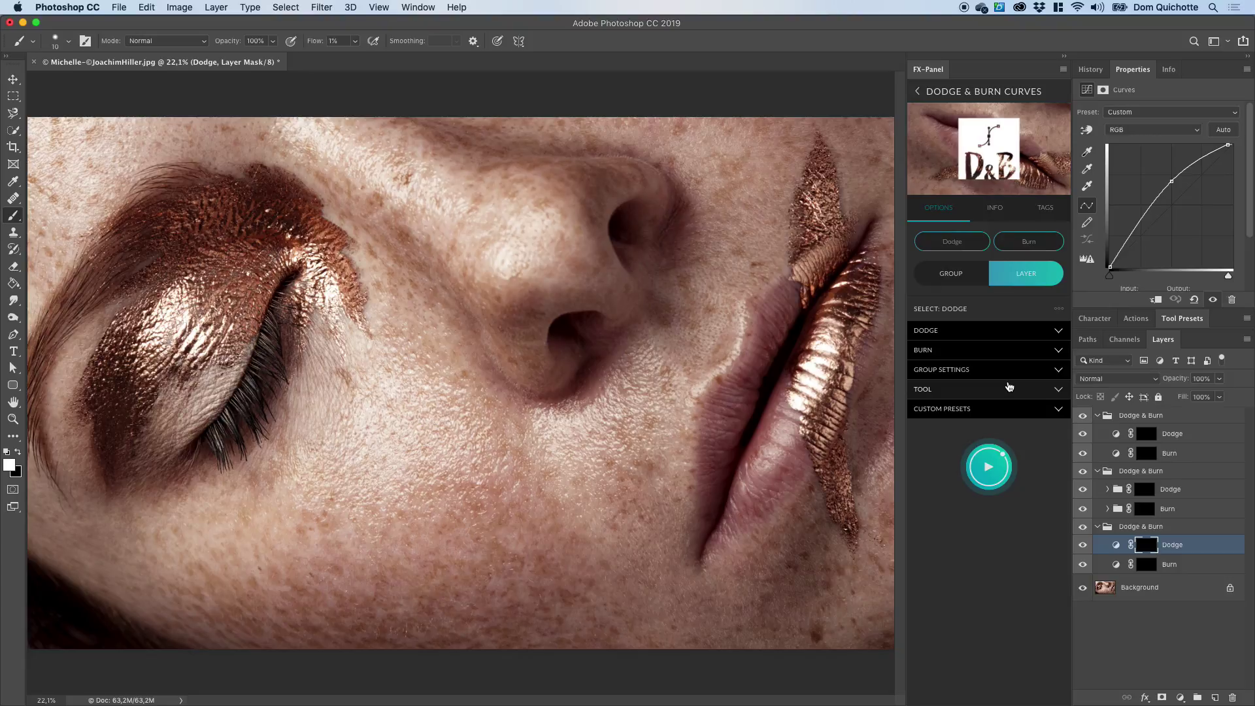
click(1009, 368)
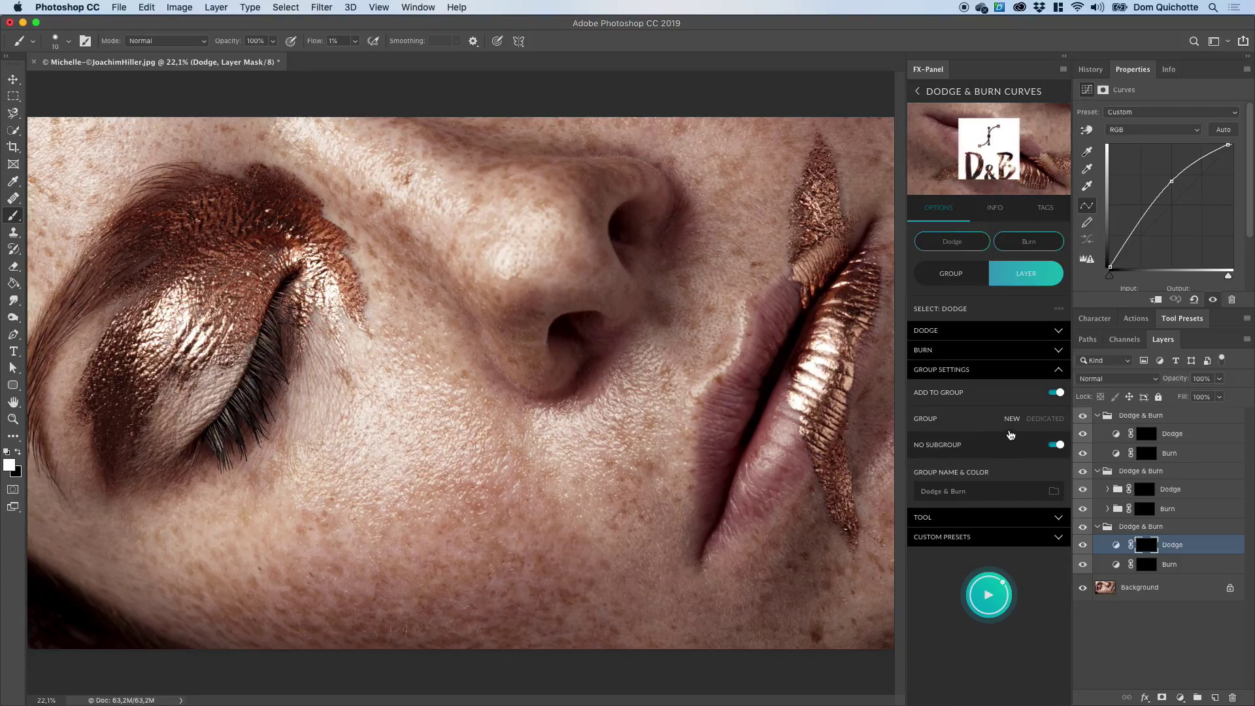
click(997, 427)
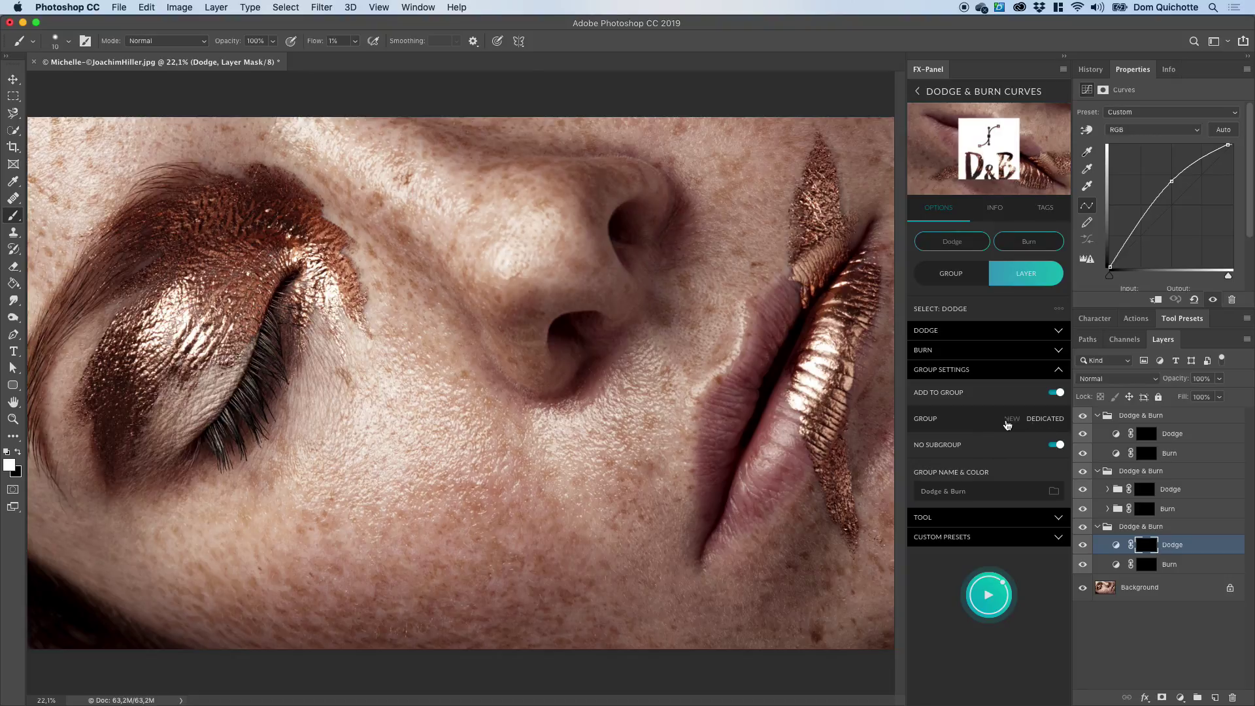
click(1009, 371)
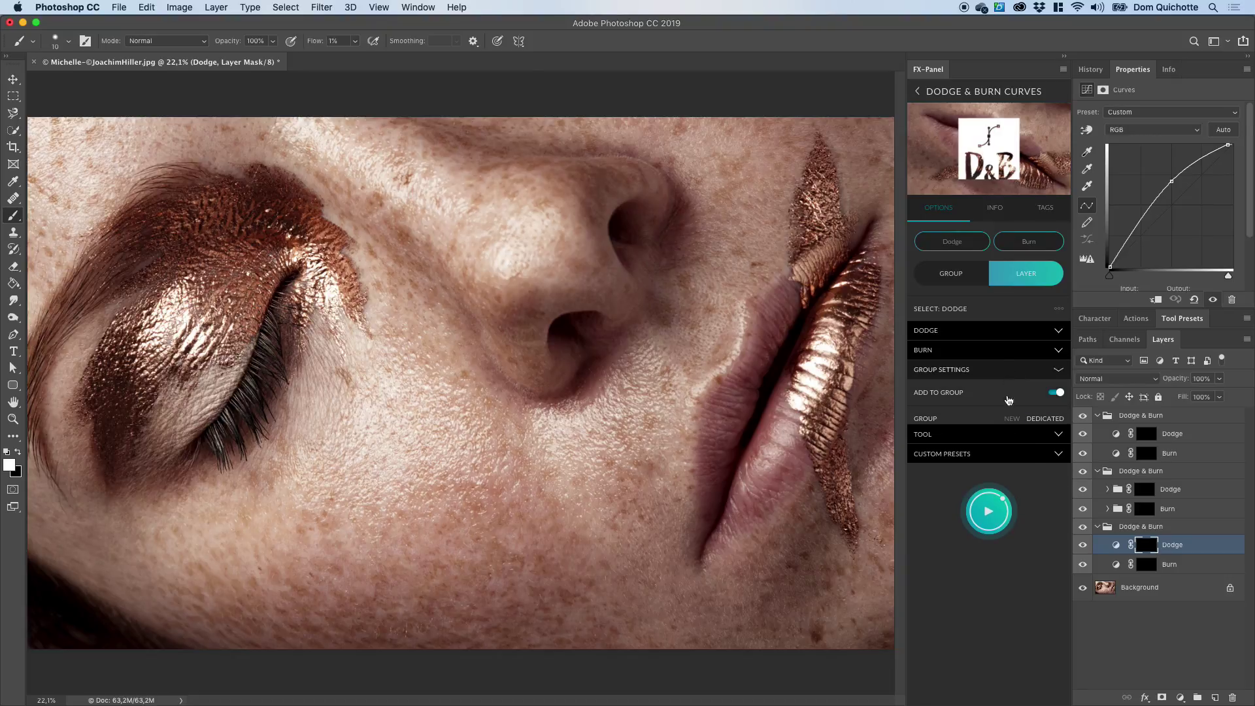
Examine the brush tool preset and the custom presets of Dodge & Burn Curves.
click(1010, 391)
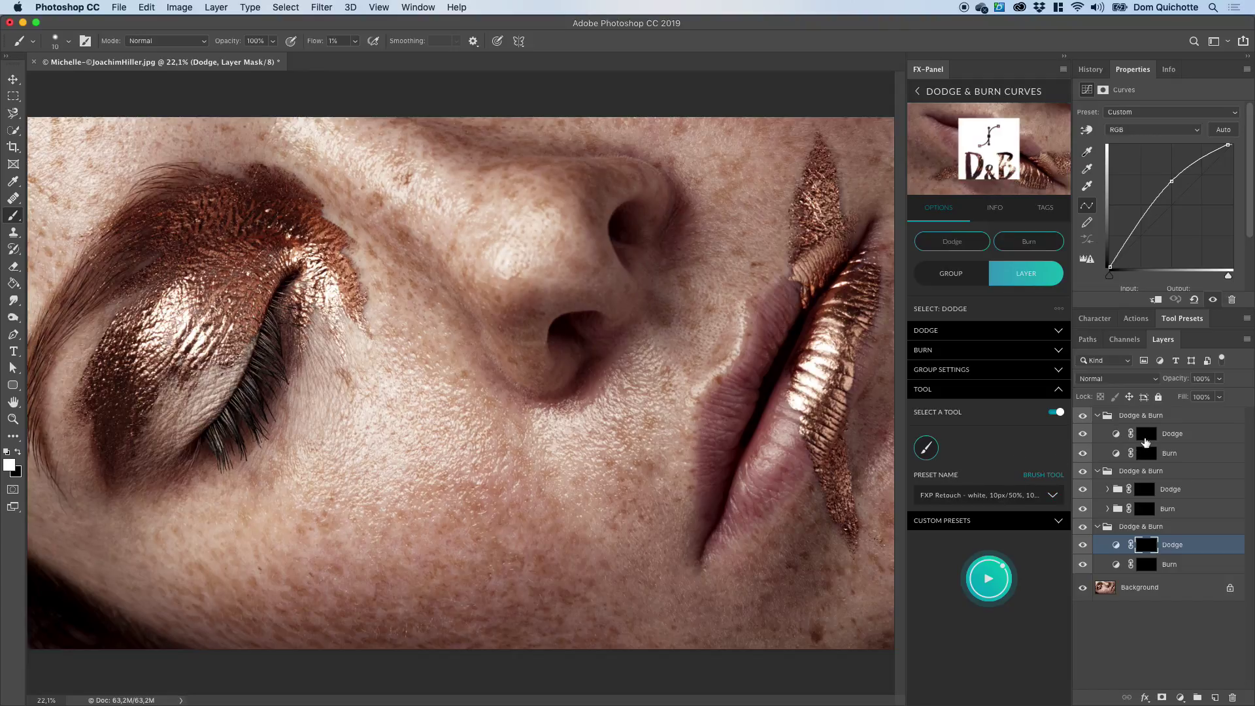
click(1006, 391)
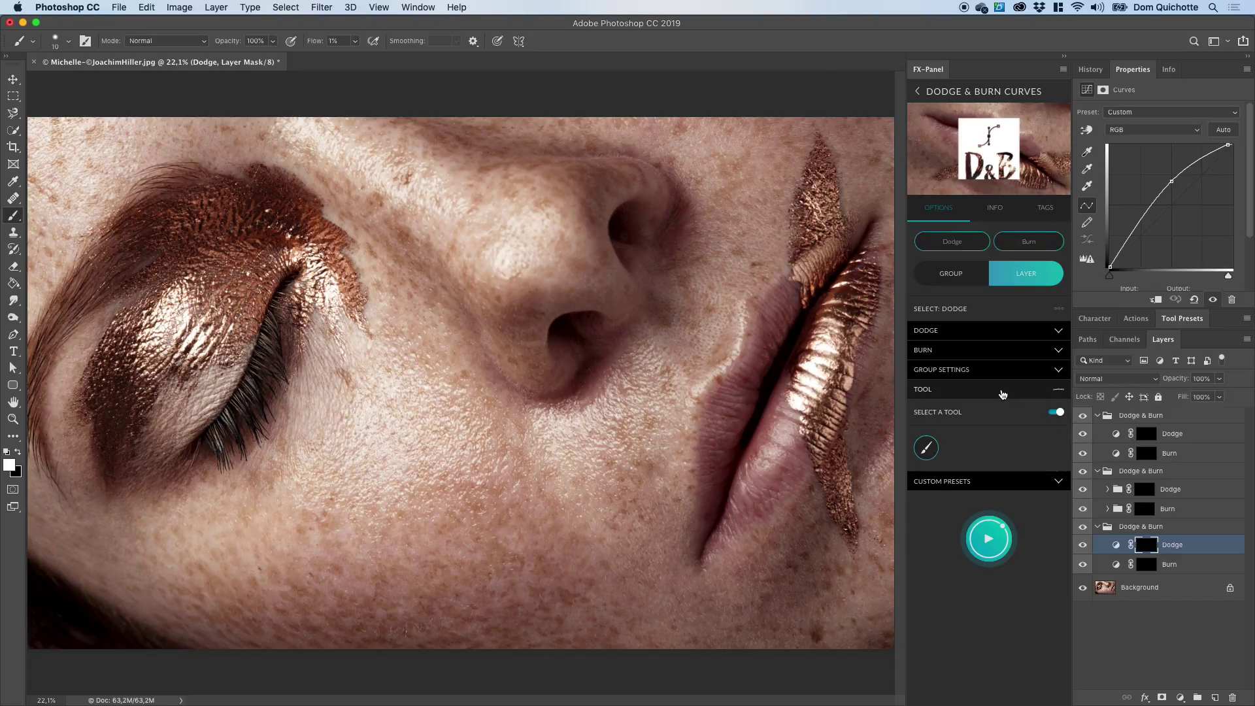
click(1004, 411)
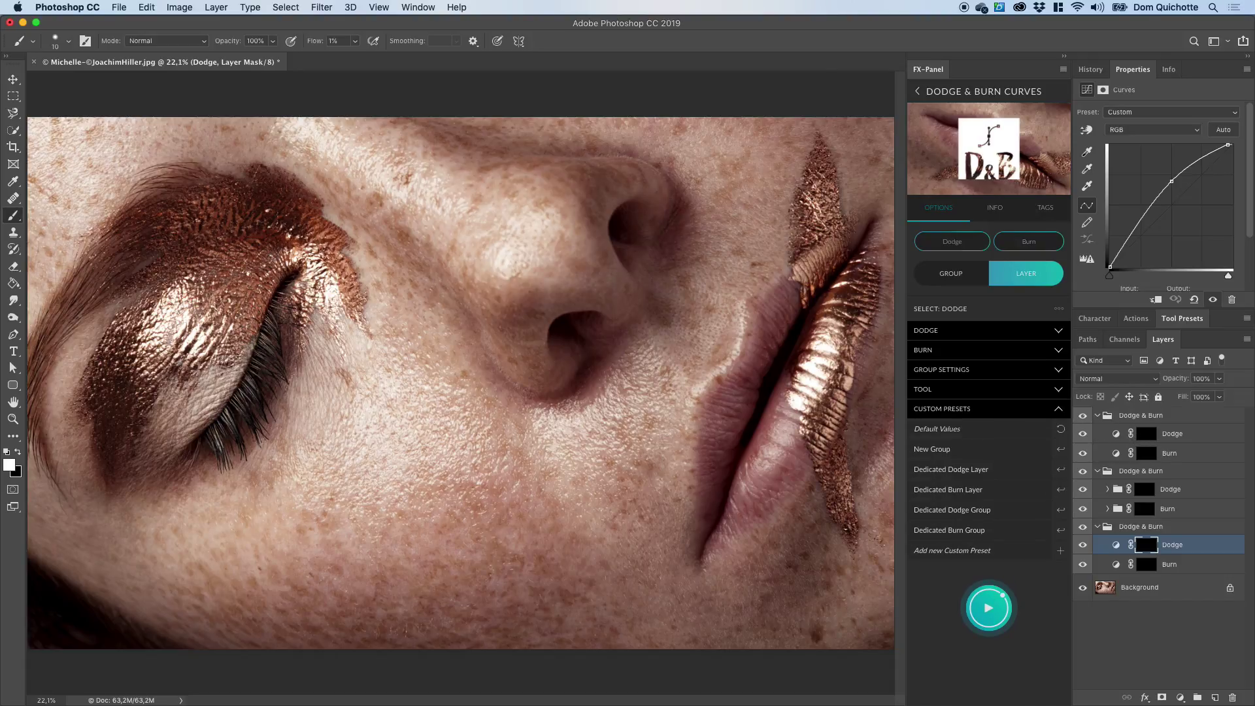
Delete all three Dodge & Burn groups, leaving only the Background layer, and collapse the curve properties.
click(1166, 416)
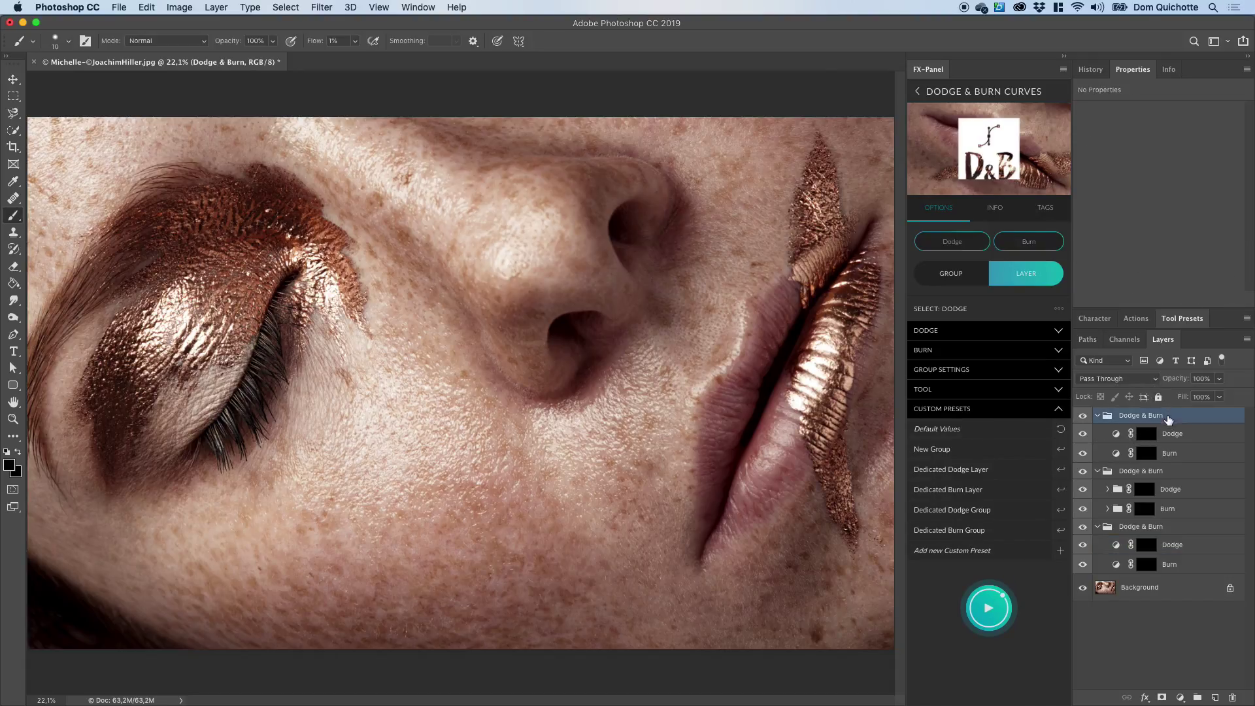
shift+click(1190, 535)
key(Delete)
double_click(1140, 69)
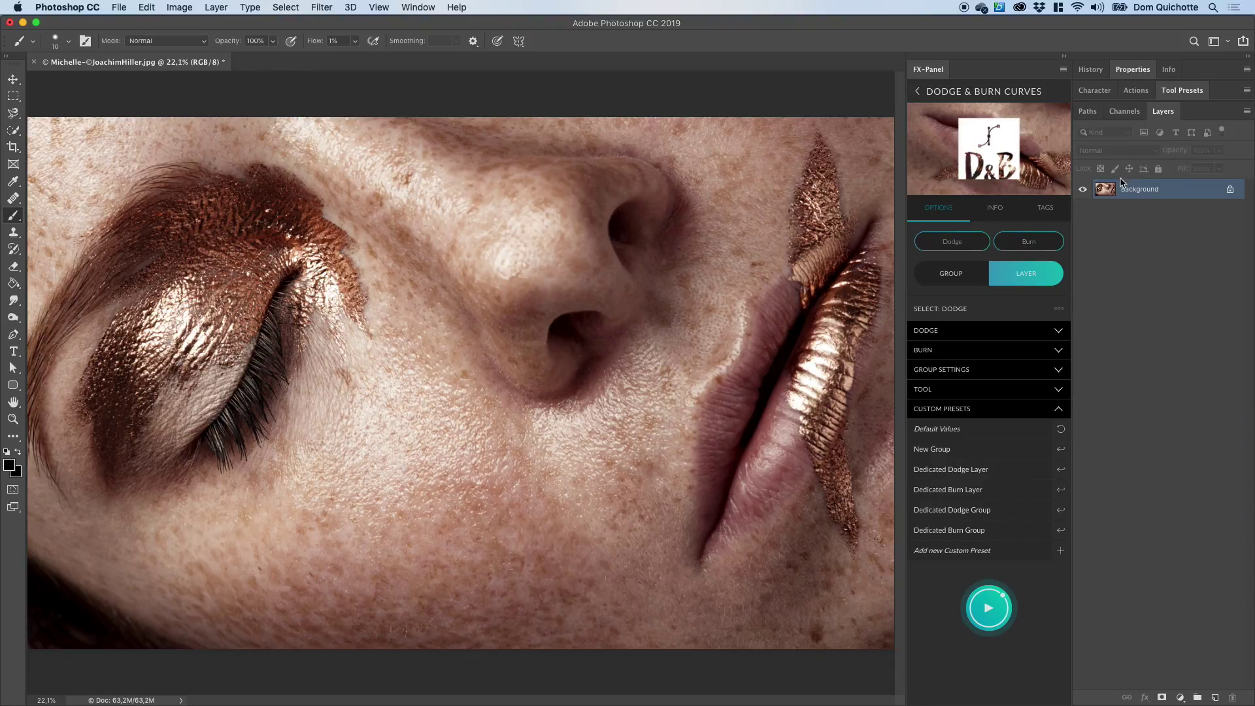
Load the New Group custom preset and run Dodge & Burn Curves repeatedly to create three separate groups.
click(1060, 450)
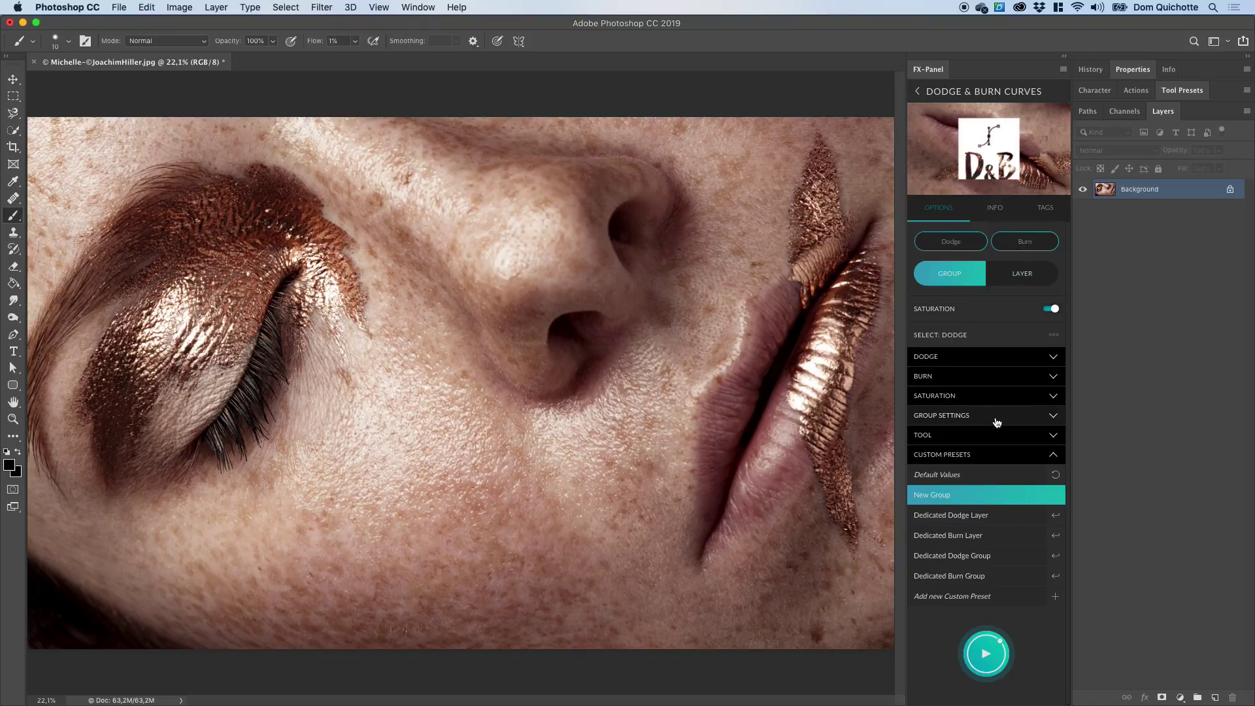
click(988, 658)
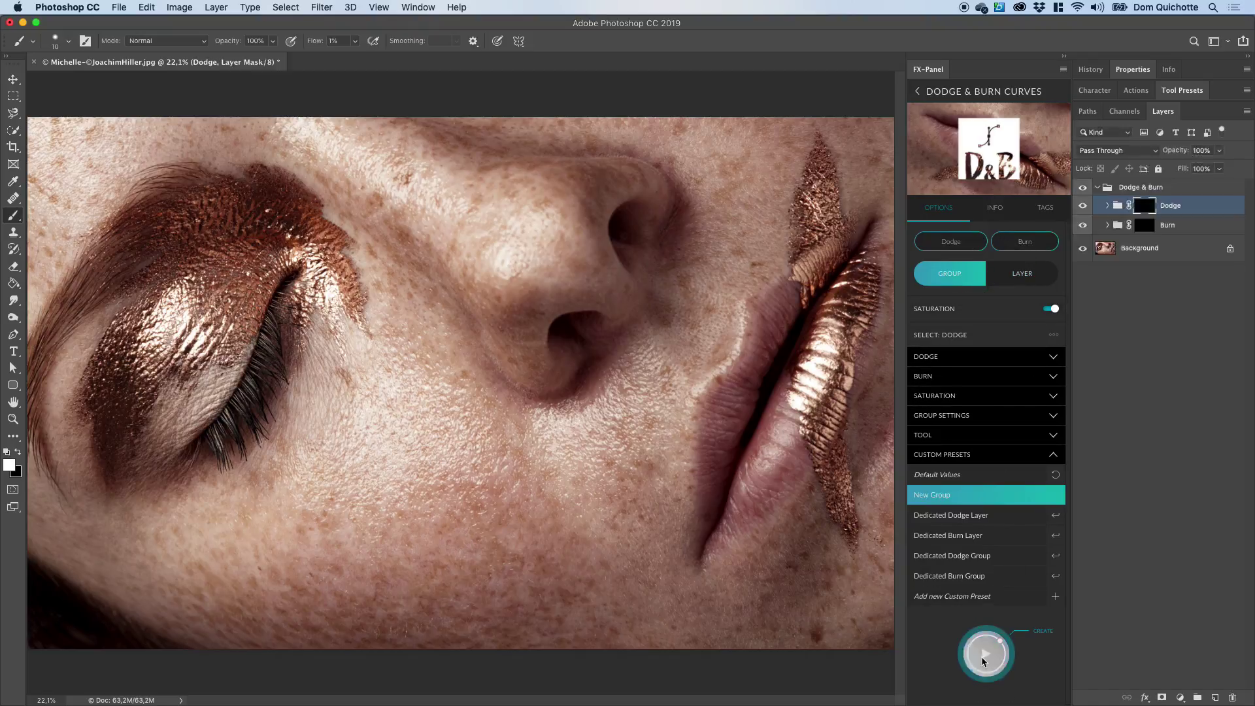
click(989, 666)
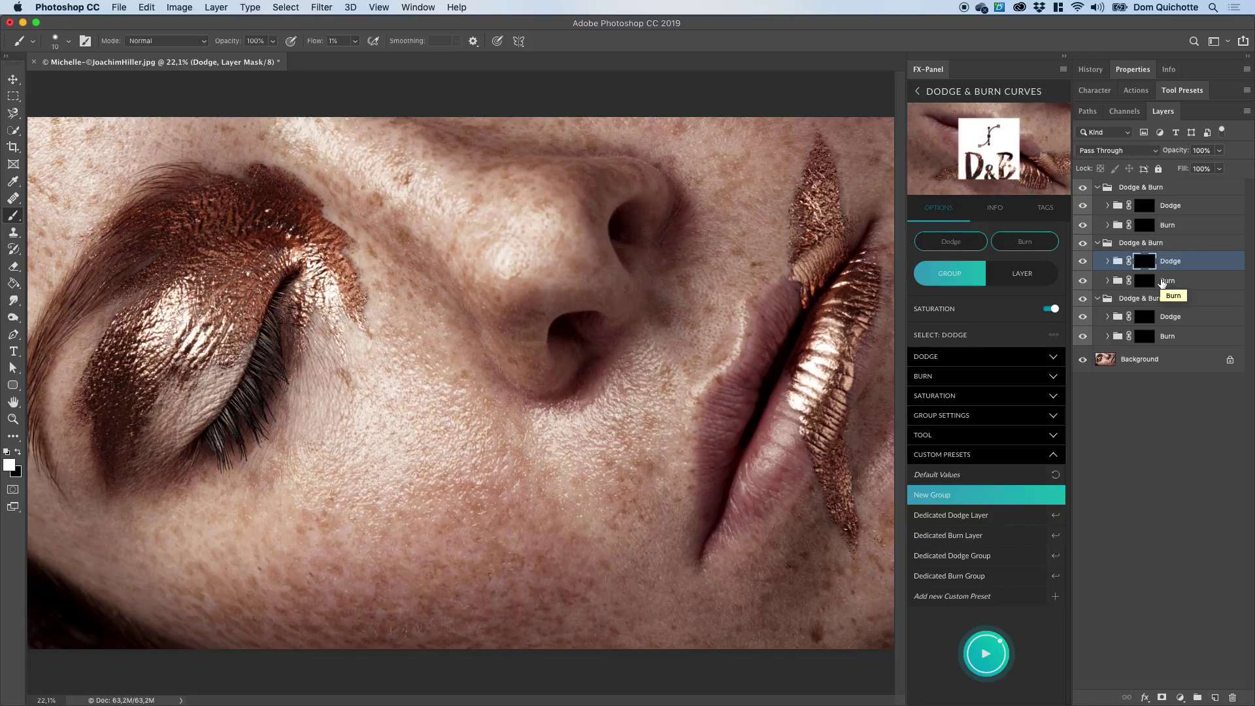
Delete the three Dodge & Burn groups created with the New Group preset.
click(1154, 188)
shift+click(1139, 300)
key(Delete)
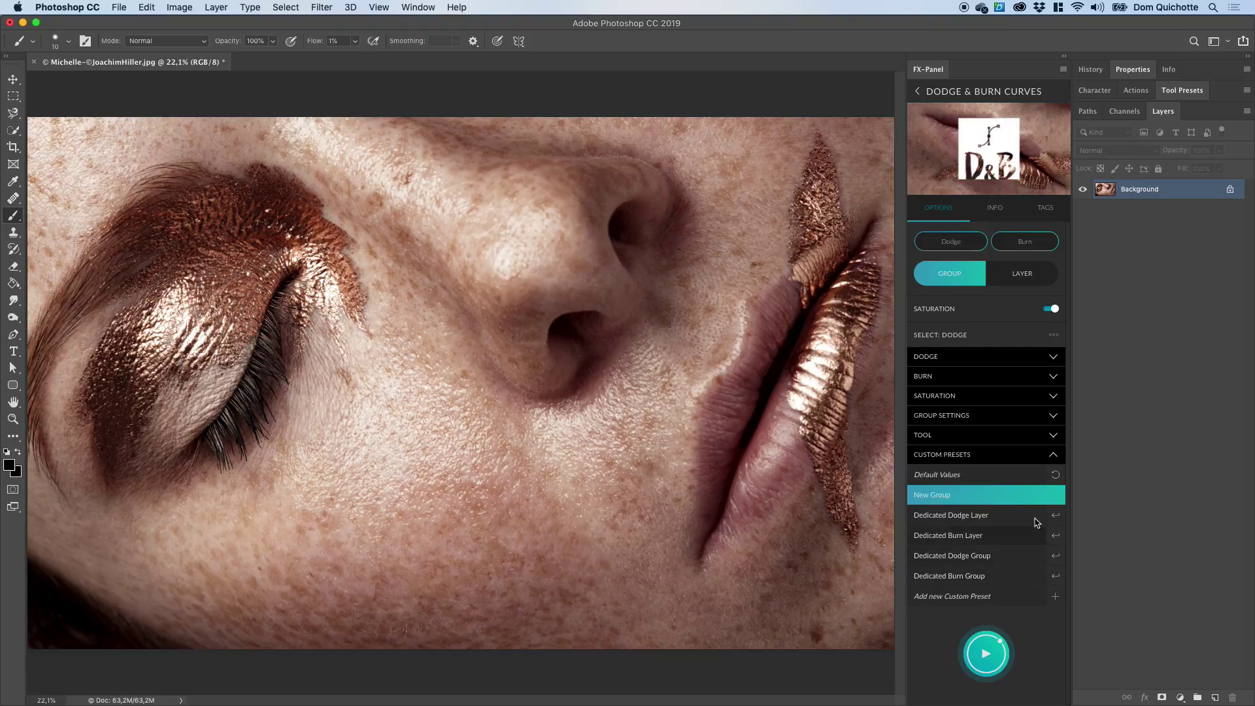
Return to the Retouching effects list and run the Dedicated Burn Layer preset of Dodge & Burn Curves.
click(947, 96)
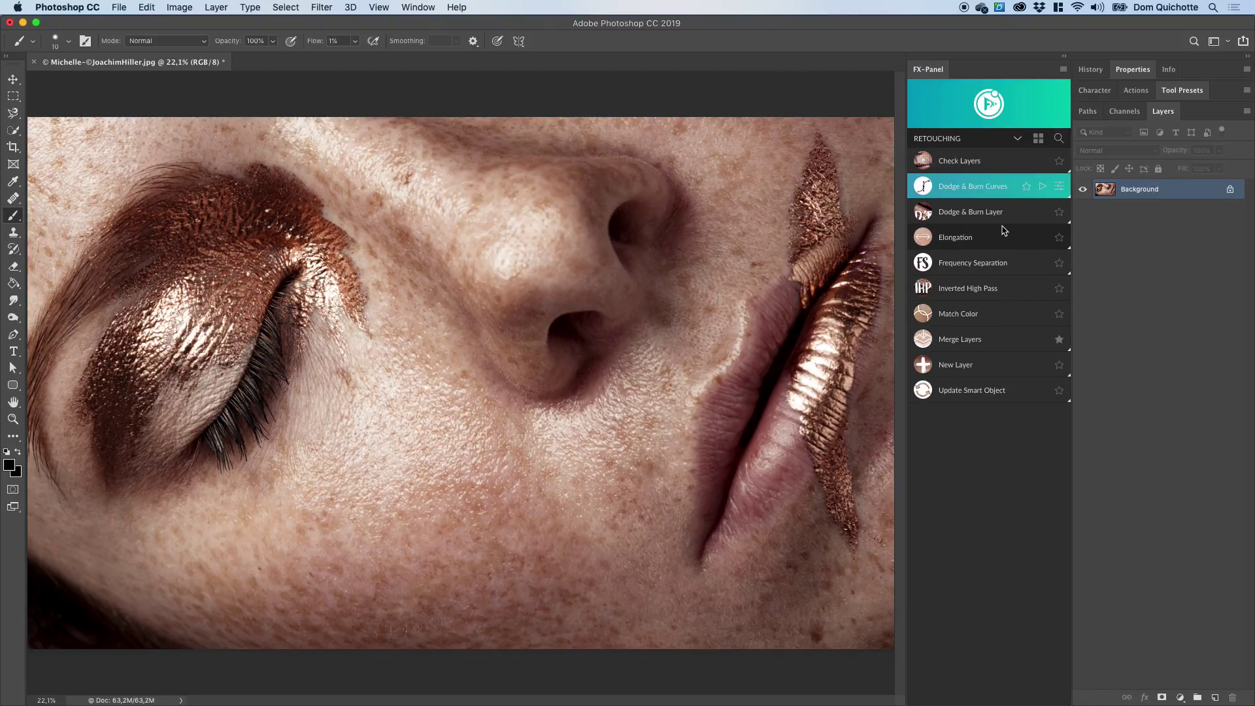
click(1019, 195)
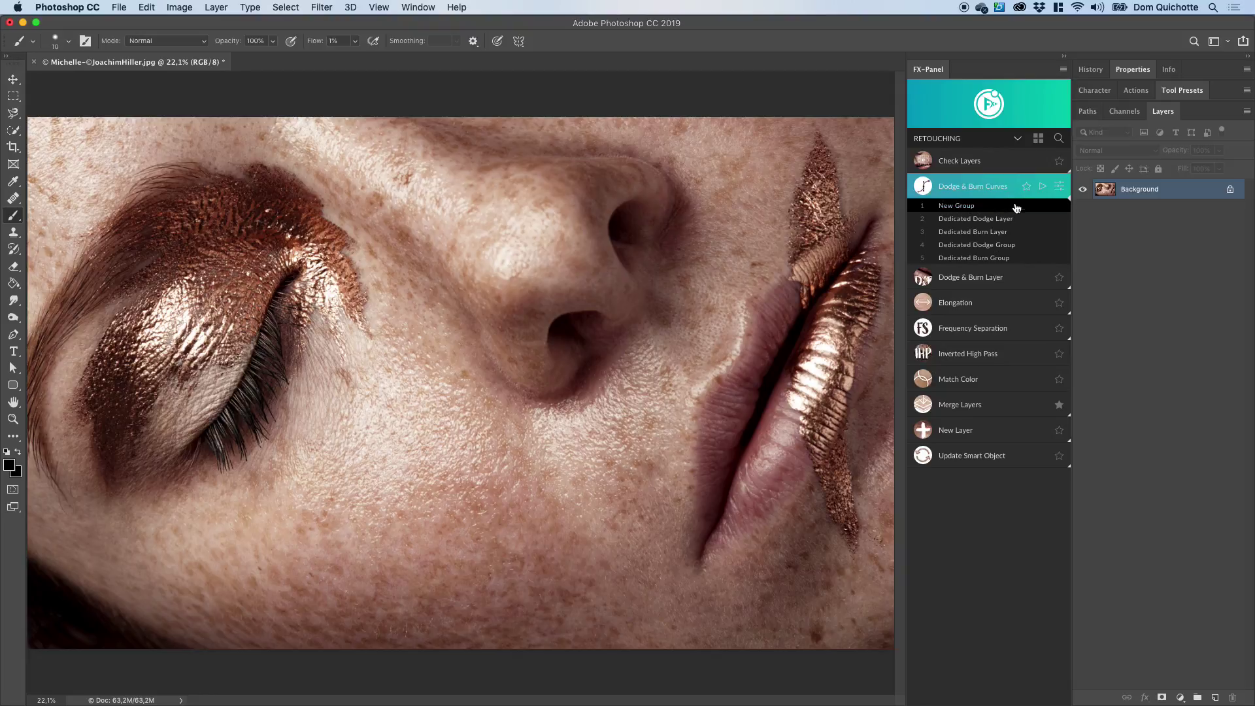
click(988, 233)
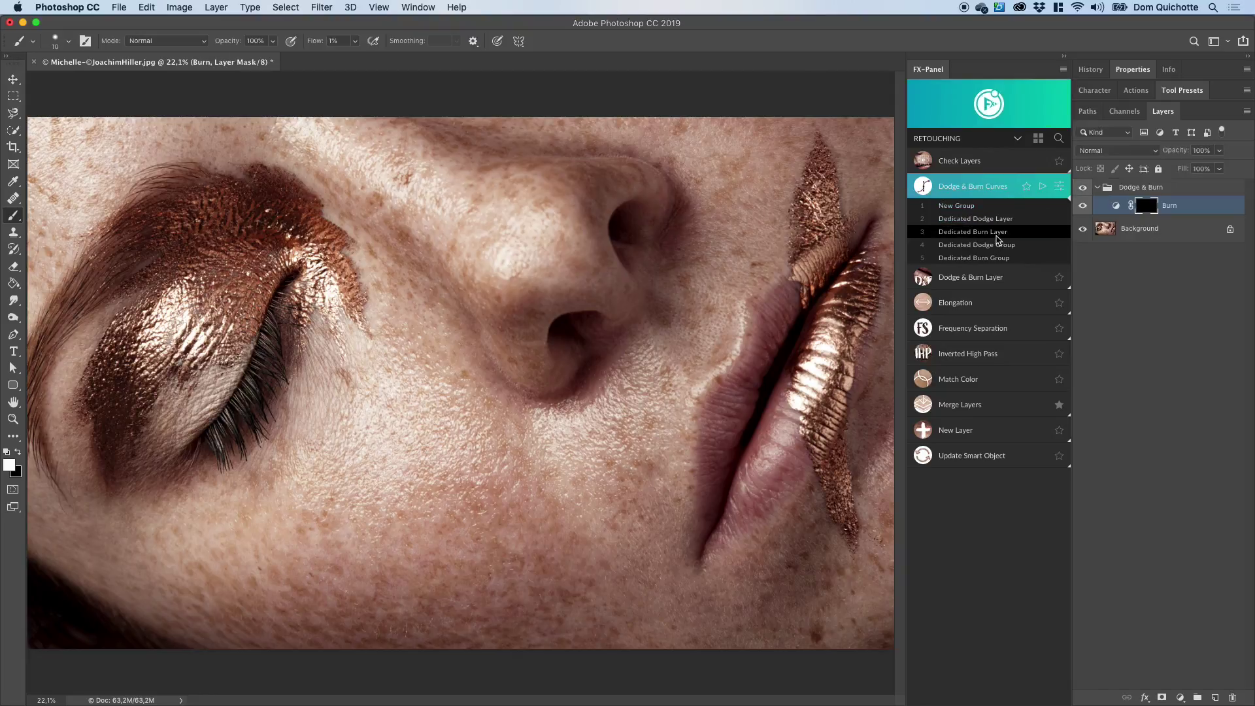
Run the dedicated empty and 50% grey layer presets of Dodge & Burn Layer, plus the Dedicated Burn Group preset of Dodge & Burn Curves.
click(996, 278)
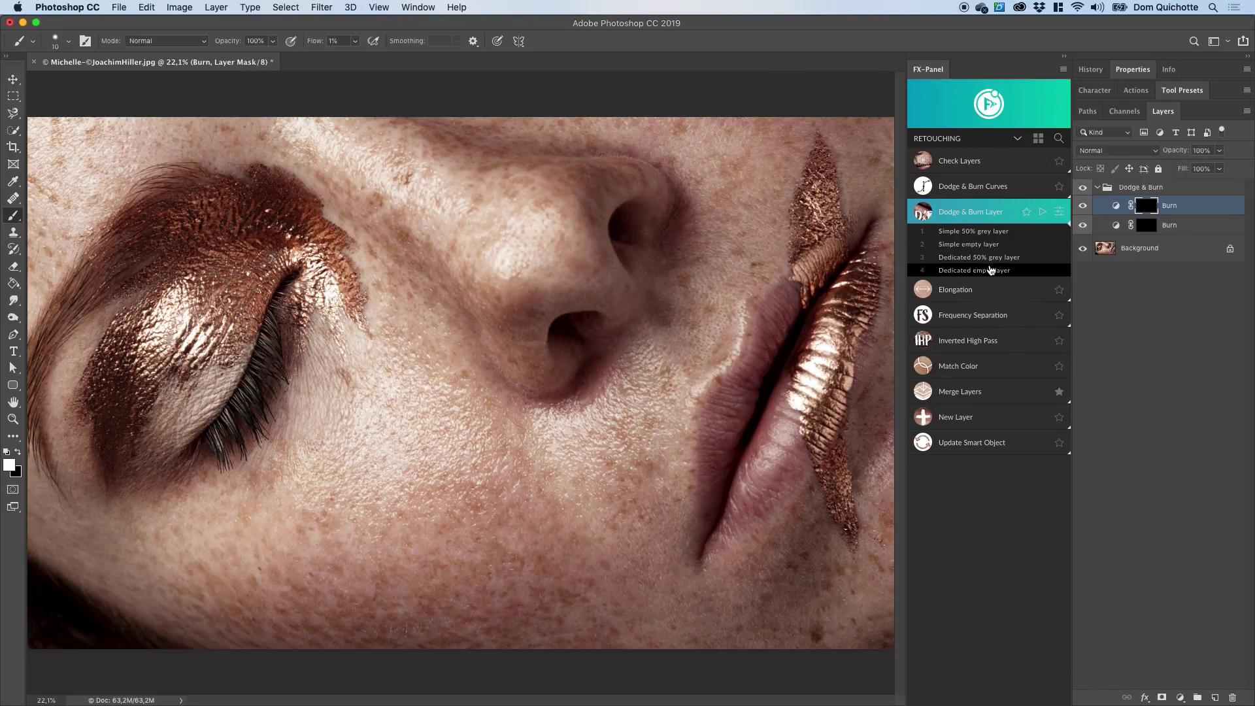
click(992, 259)
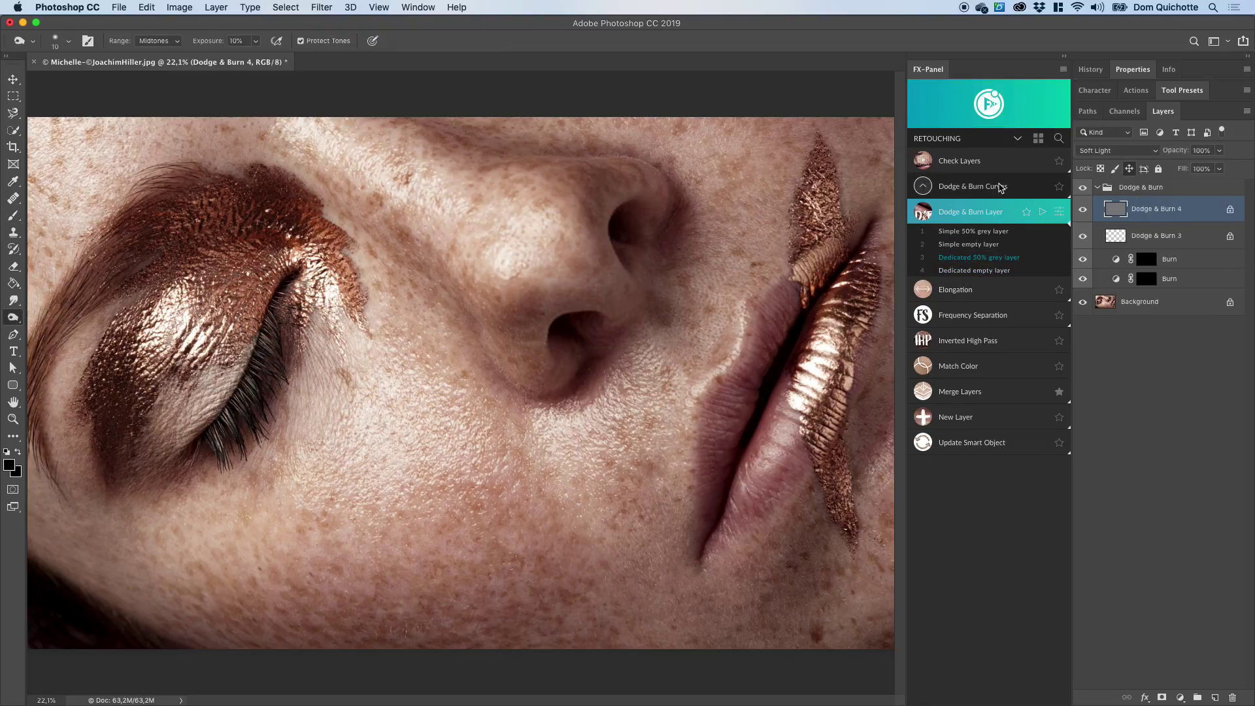
click(978, 188)
click(979, 258)
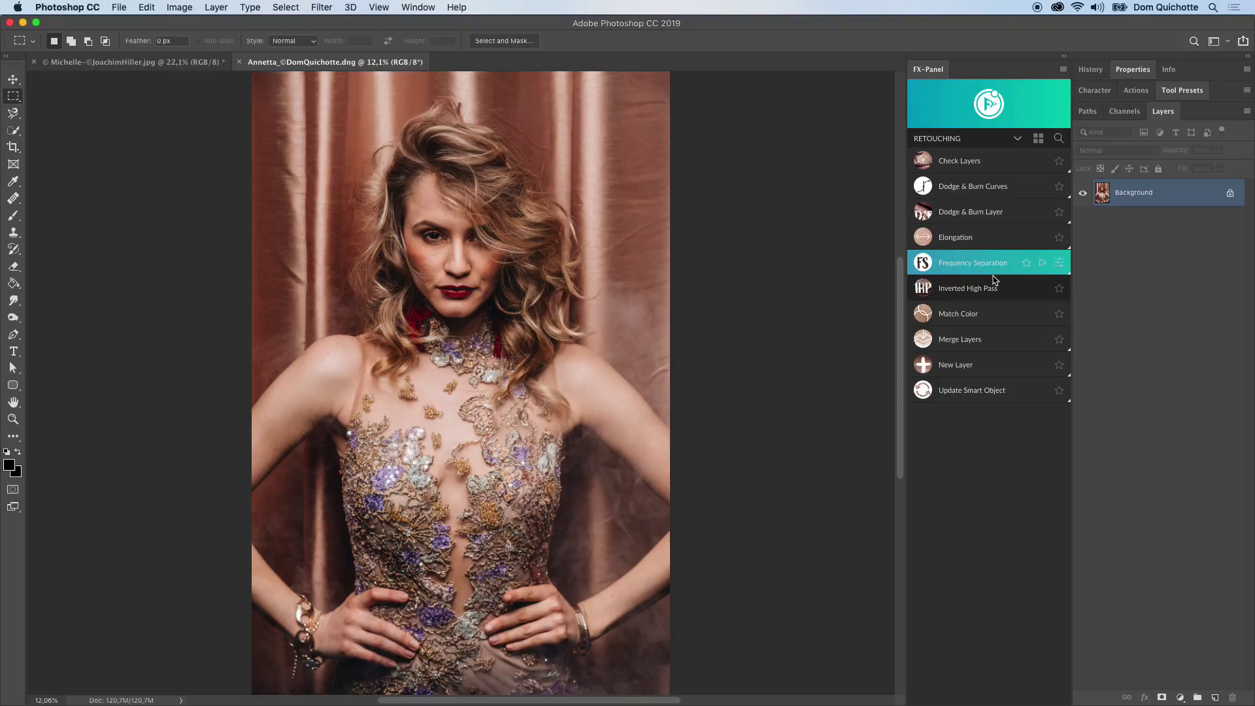
Run Frequency Separation on the portrait with the Gaussian Blur method and a radius of 15 pixels.
click(1059, 265)
click(1016, 261)
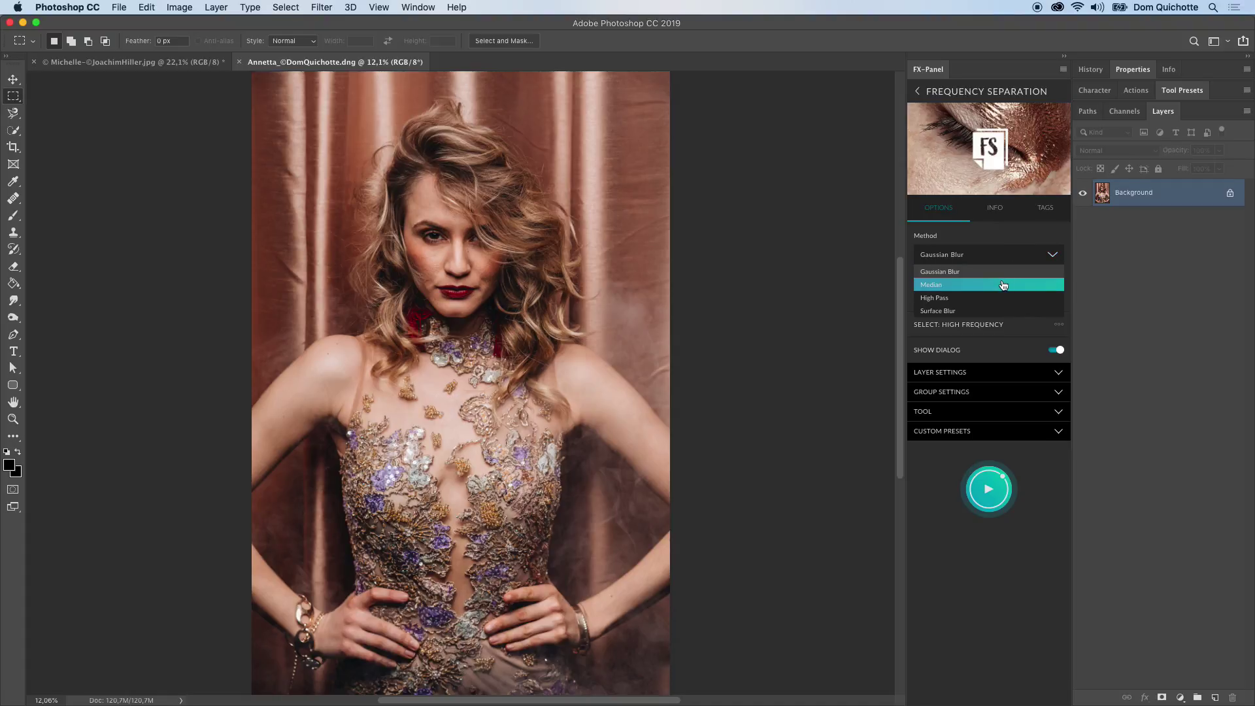
click(1017, 239)
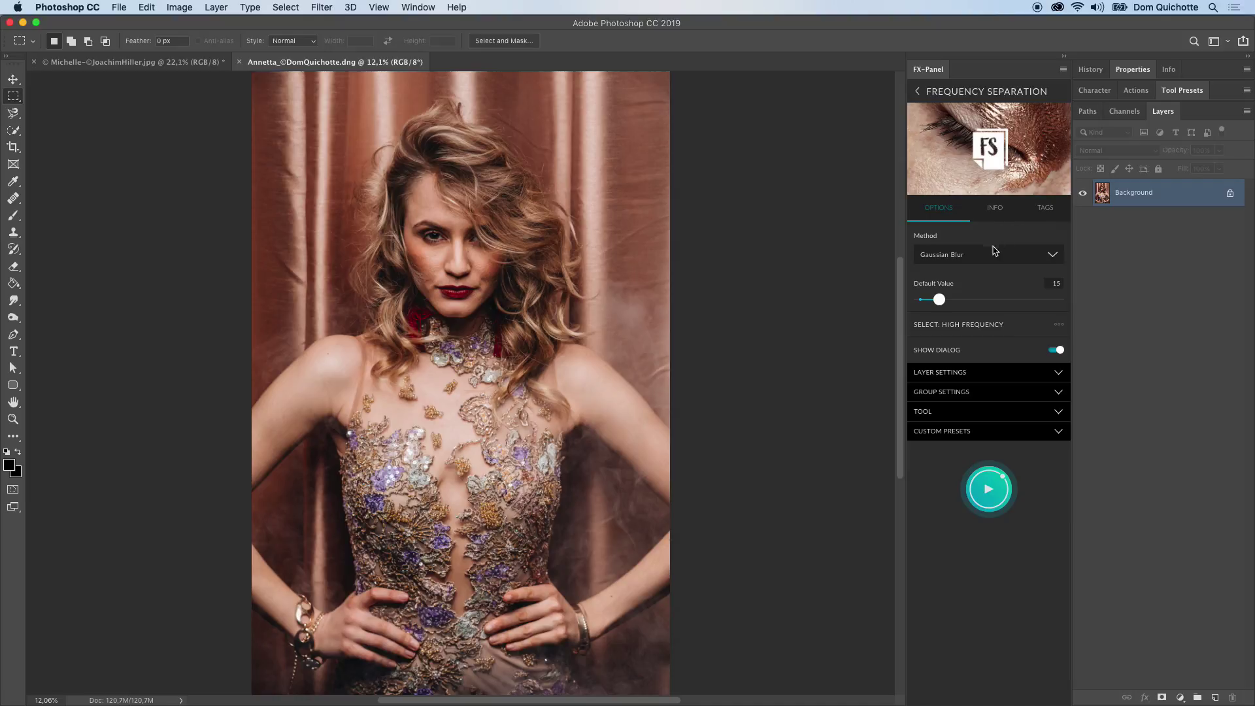
click(1008, 487)
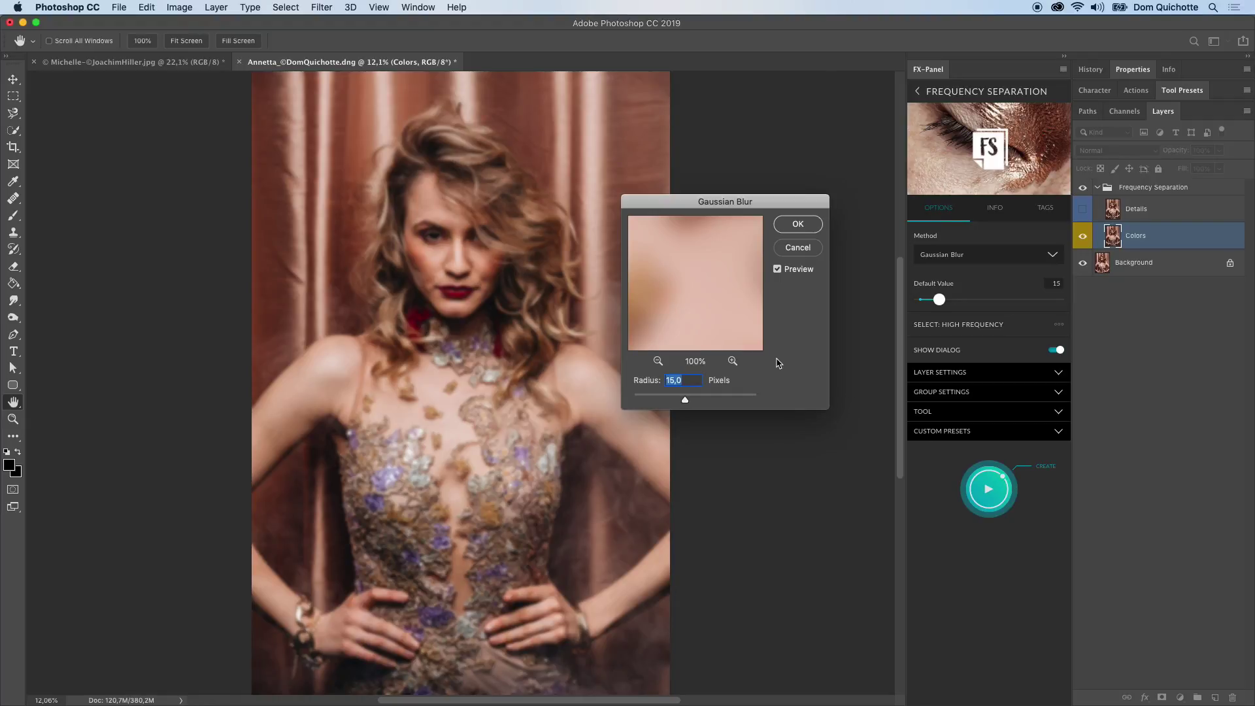
click(802, 223)
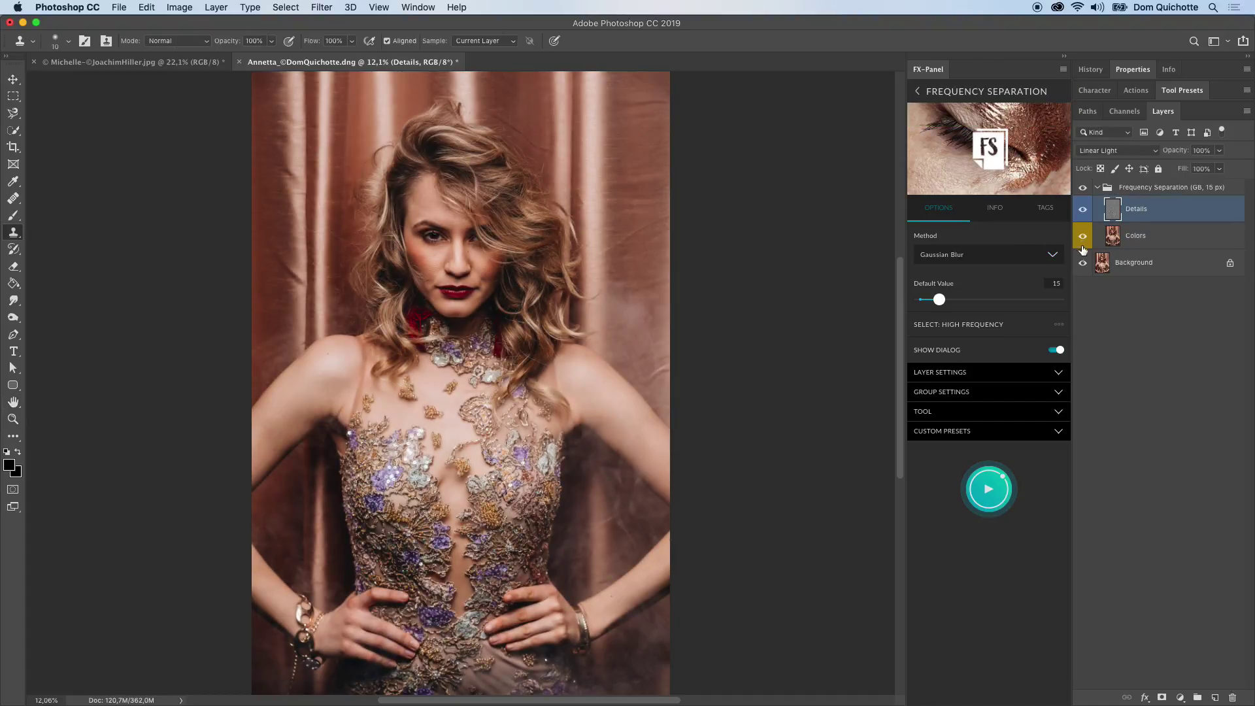
Toggle the visibility of the Details, Colors and Background layers to inspect the separated frequencies, and show them all again.
drag(1082, 243, 1084, 263)
click(1083, 210)
click(1082, 236)
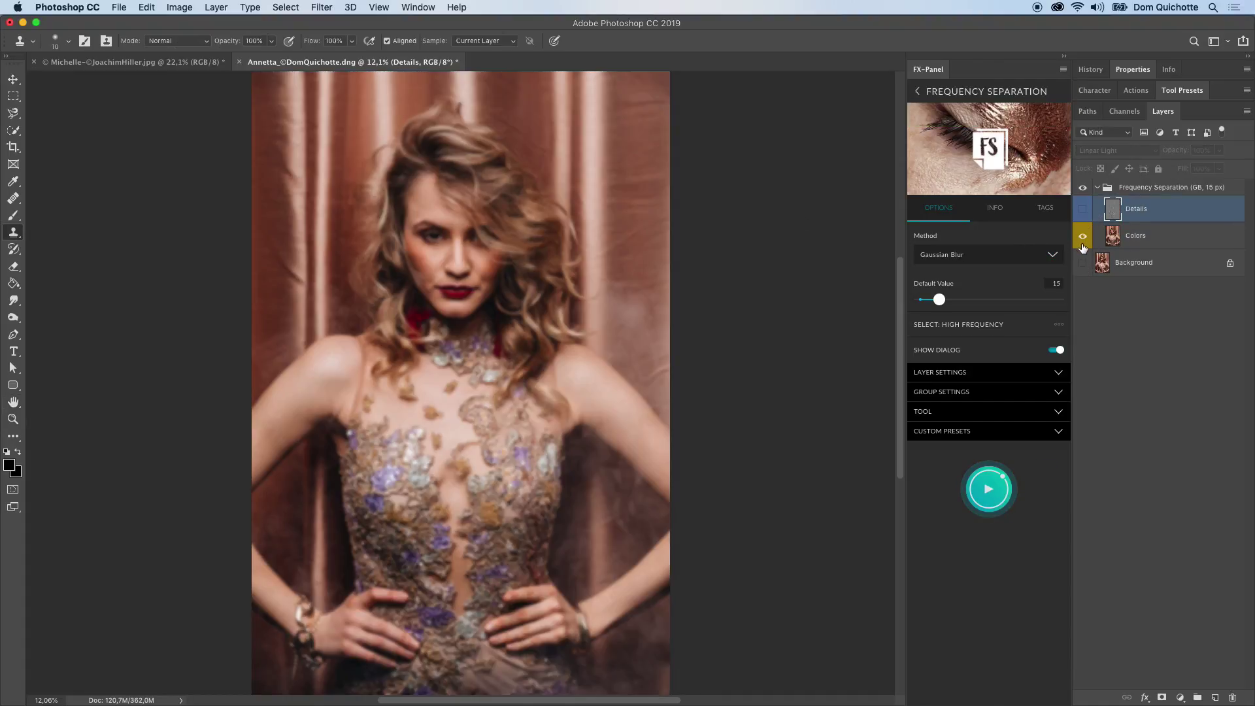
click(1083, 210)
click(1083, 264)
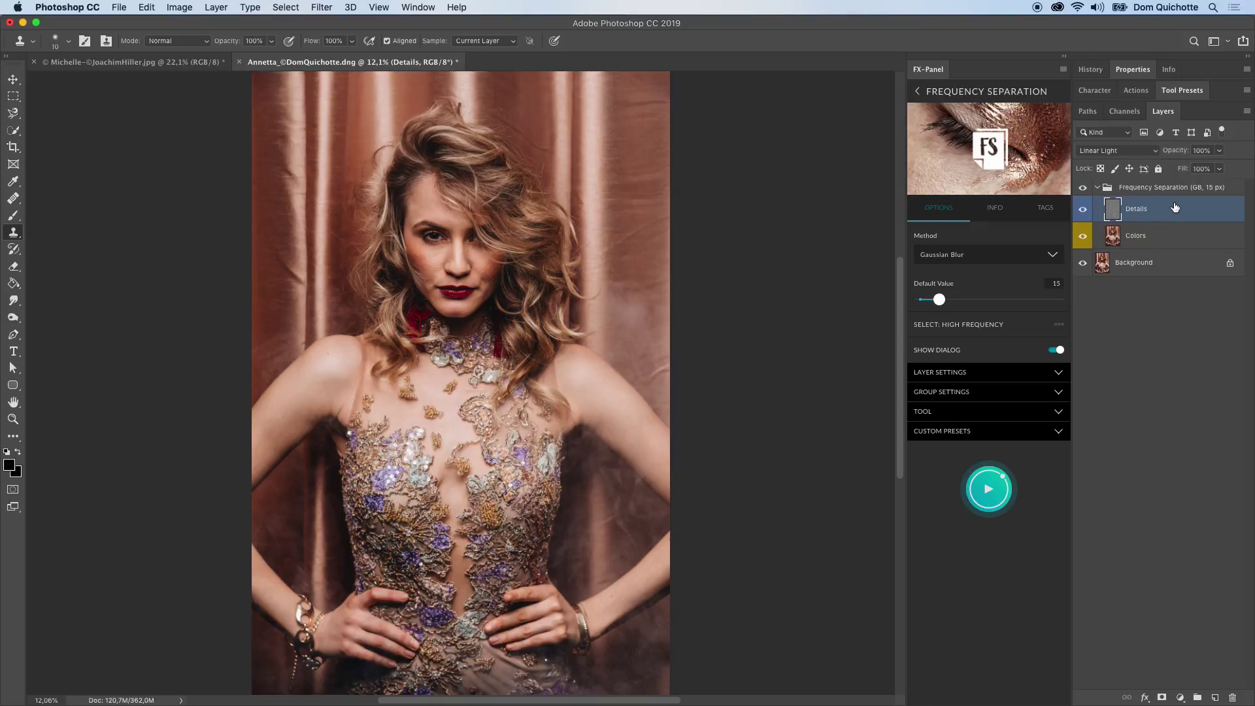
Select the Frequency Separation group and switch the effect's Add Parameters option off and back on in its group settings.
click(1155, 189)
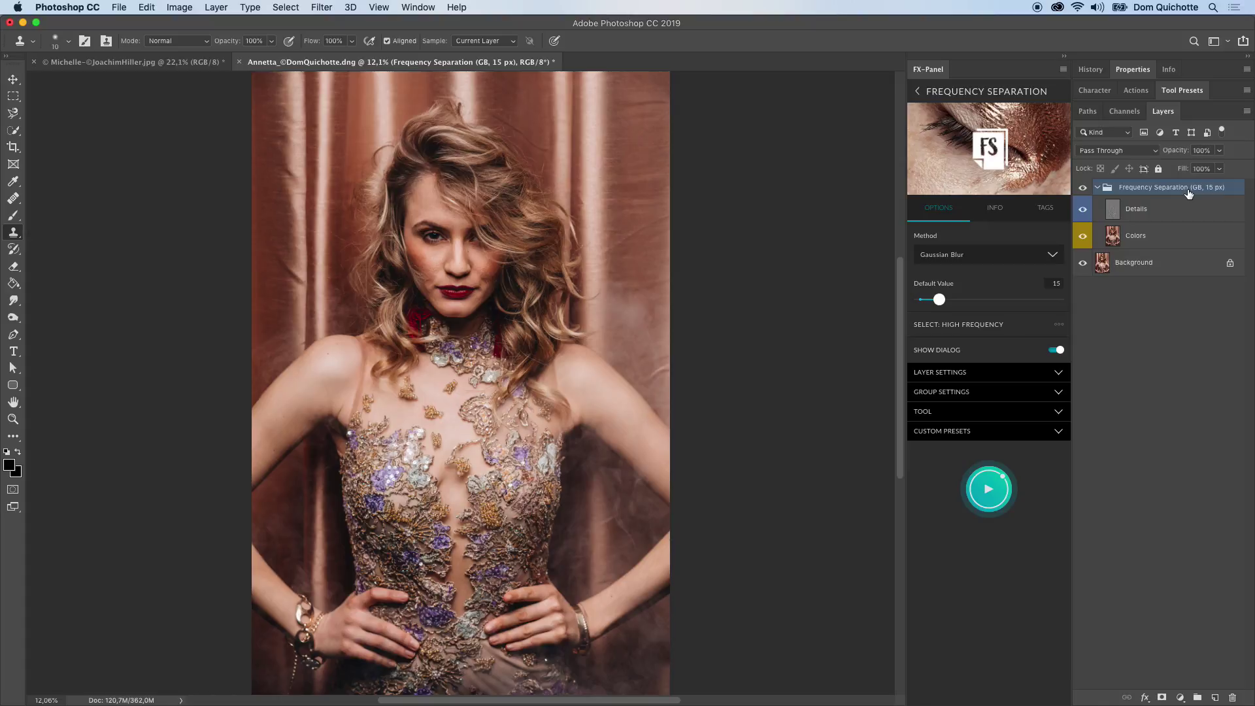
click(982, 392)
click(991, 538)
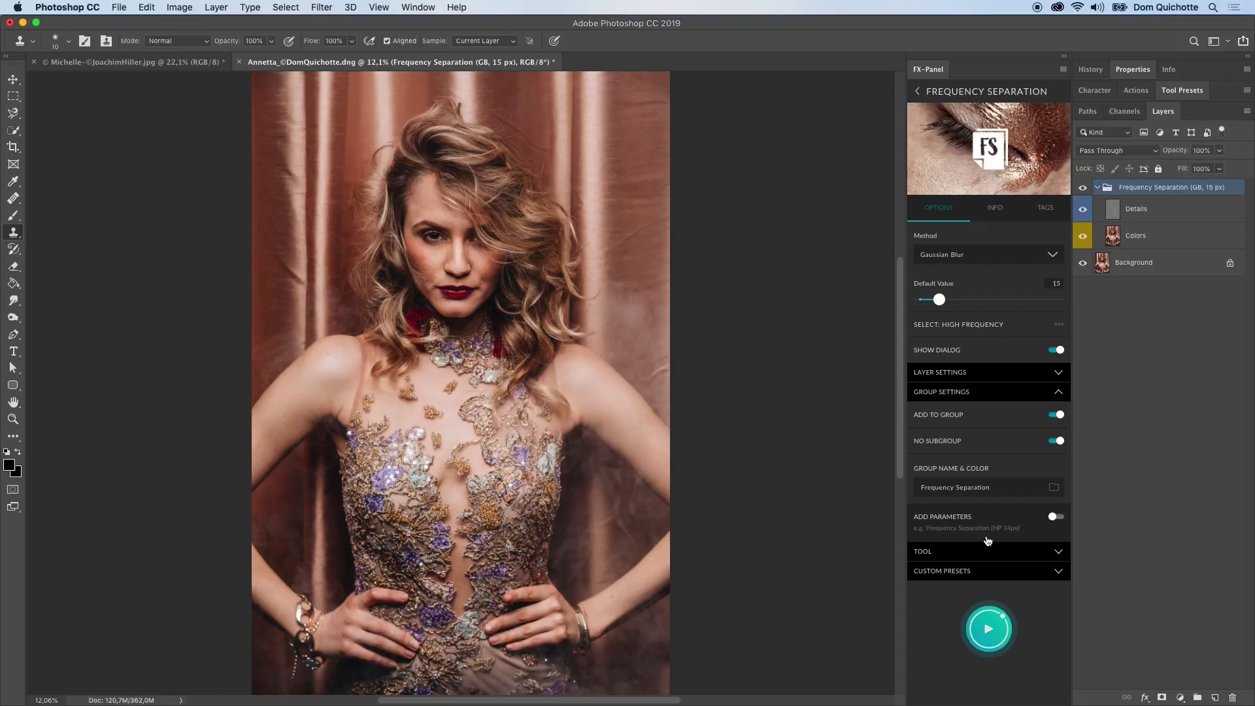
click(988, 540)
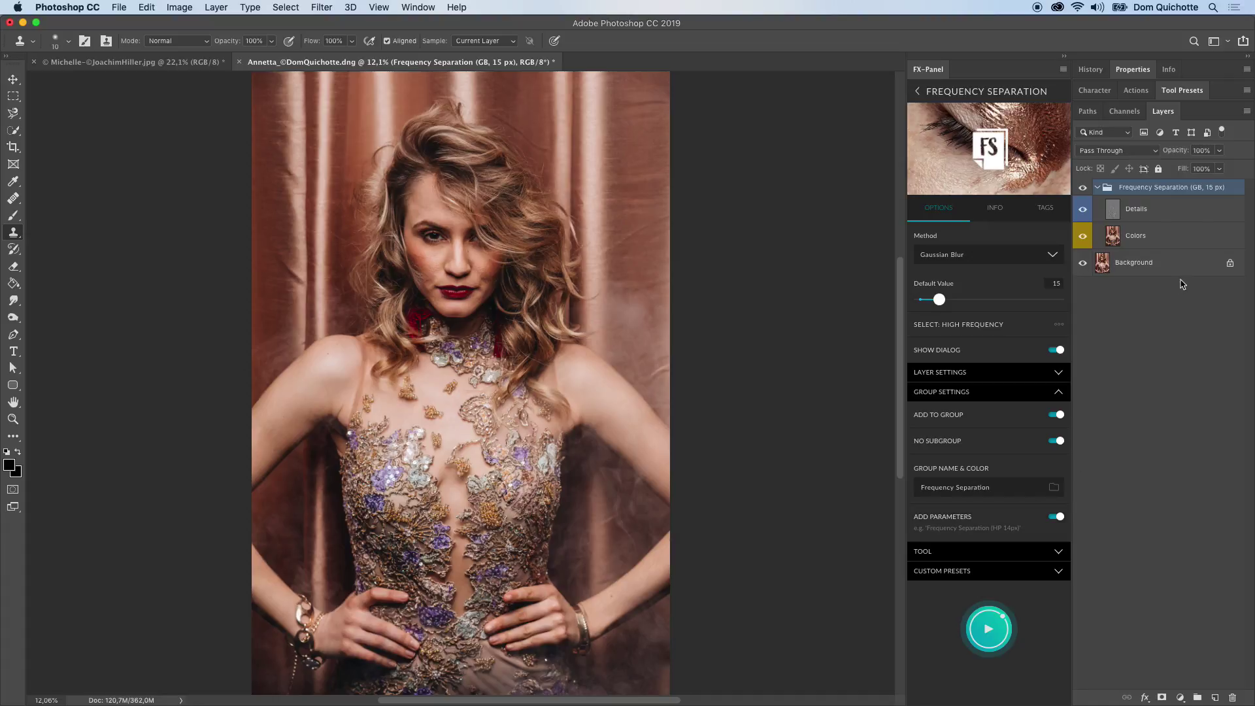
click(987, 394)
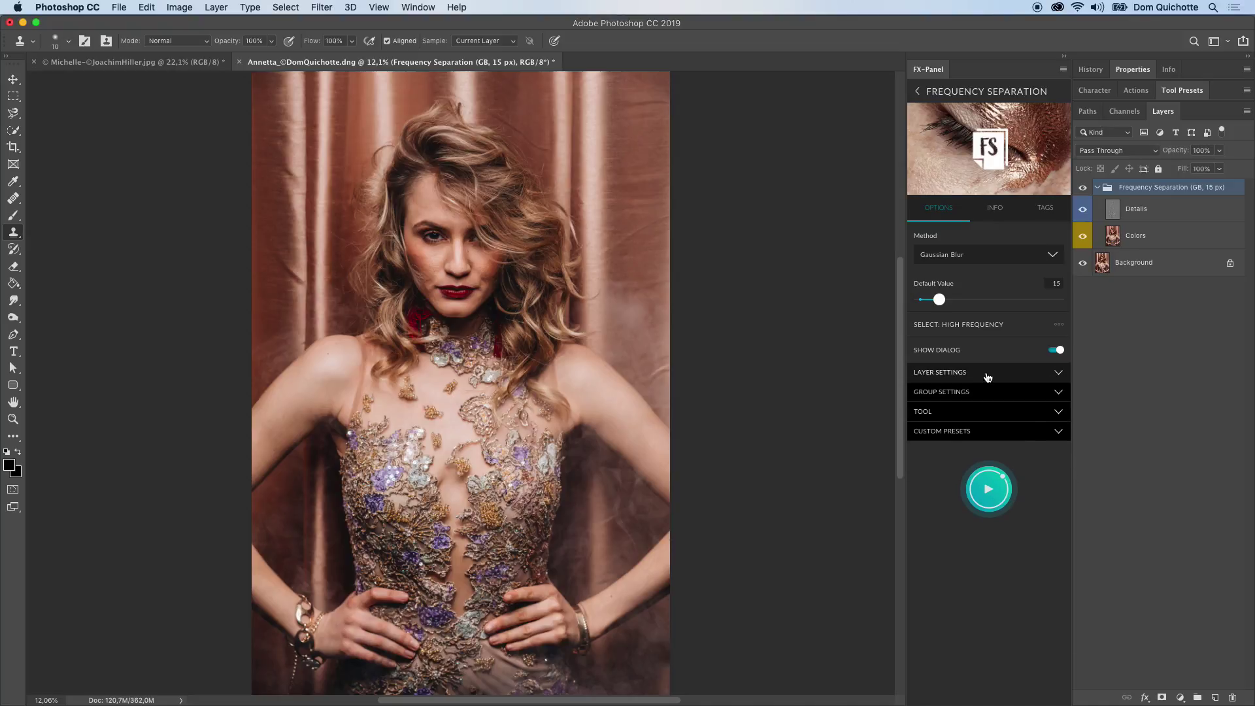
Enable Protect Original Frequencies, run Frequency Separation with Gaussian Blur at 15 pixels, and select the Colors Edit layer in the new group.
click(986, 374)
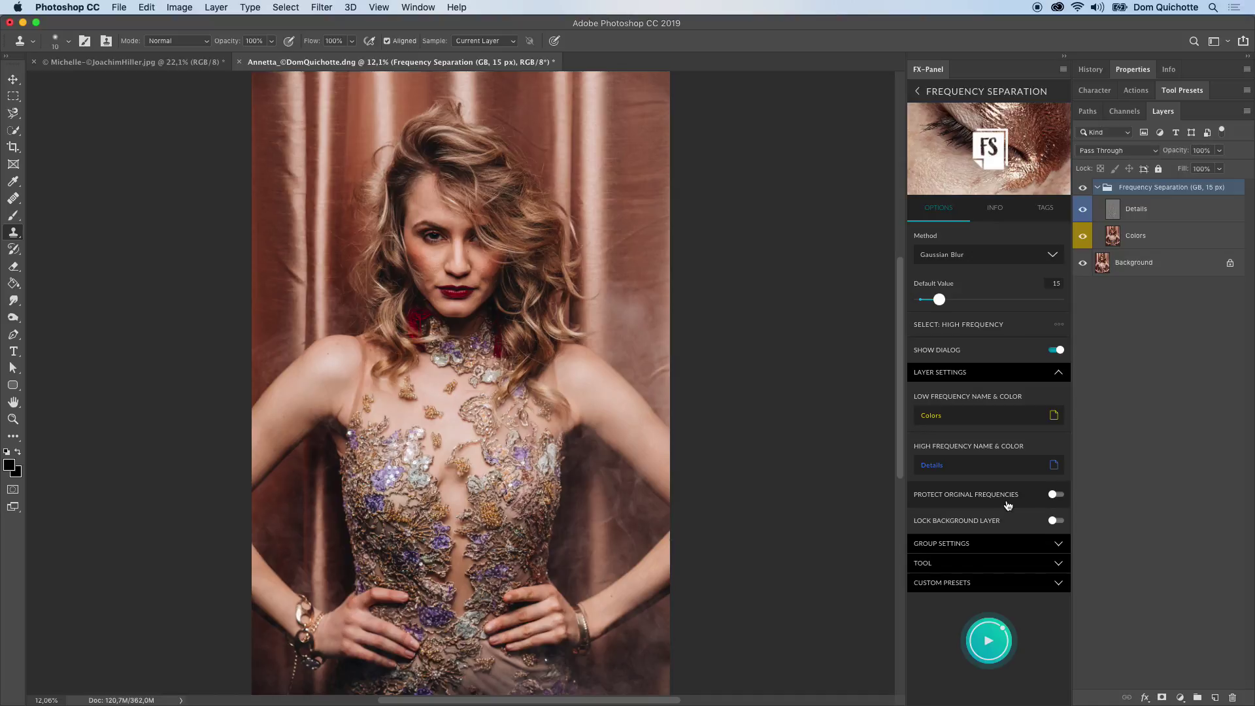
click(1054, 494)
click(994, 675)
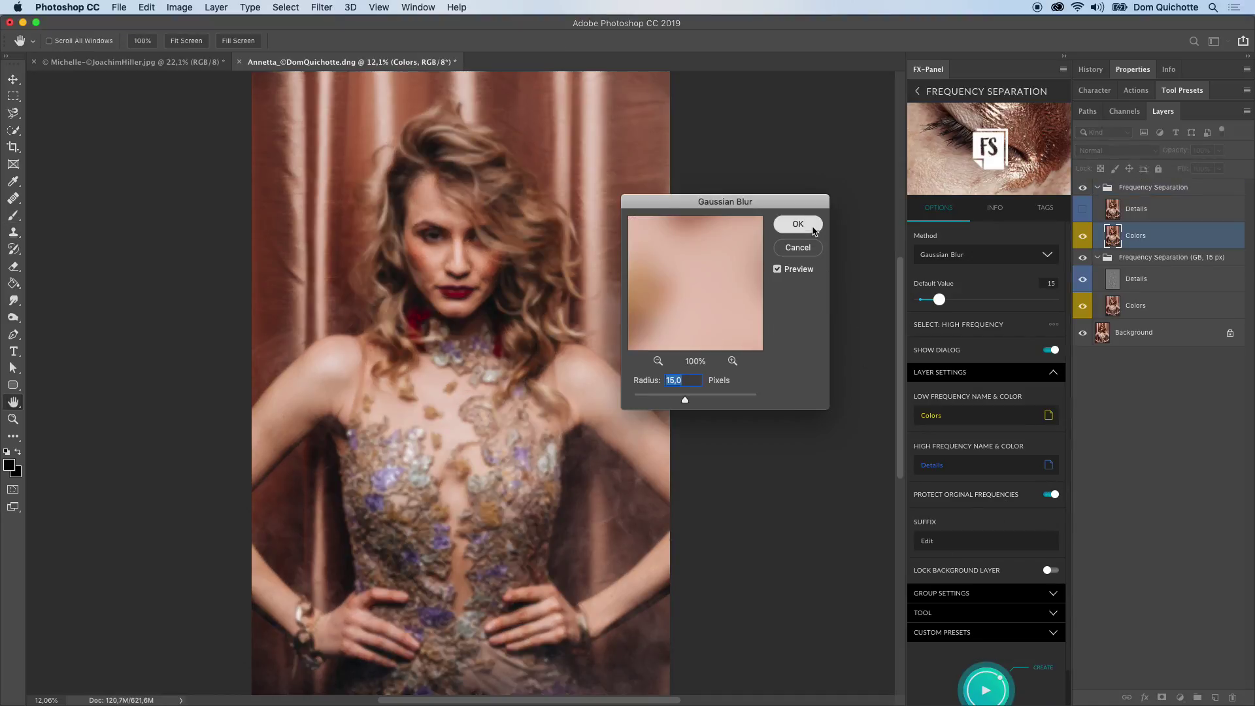
click(808, 224)
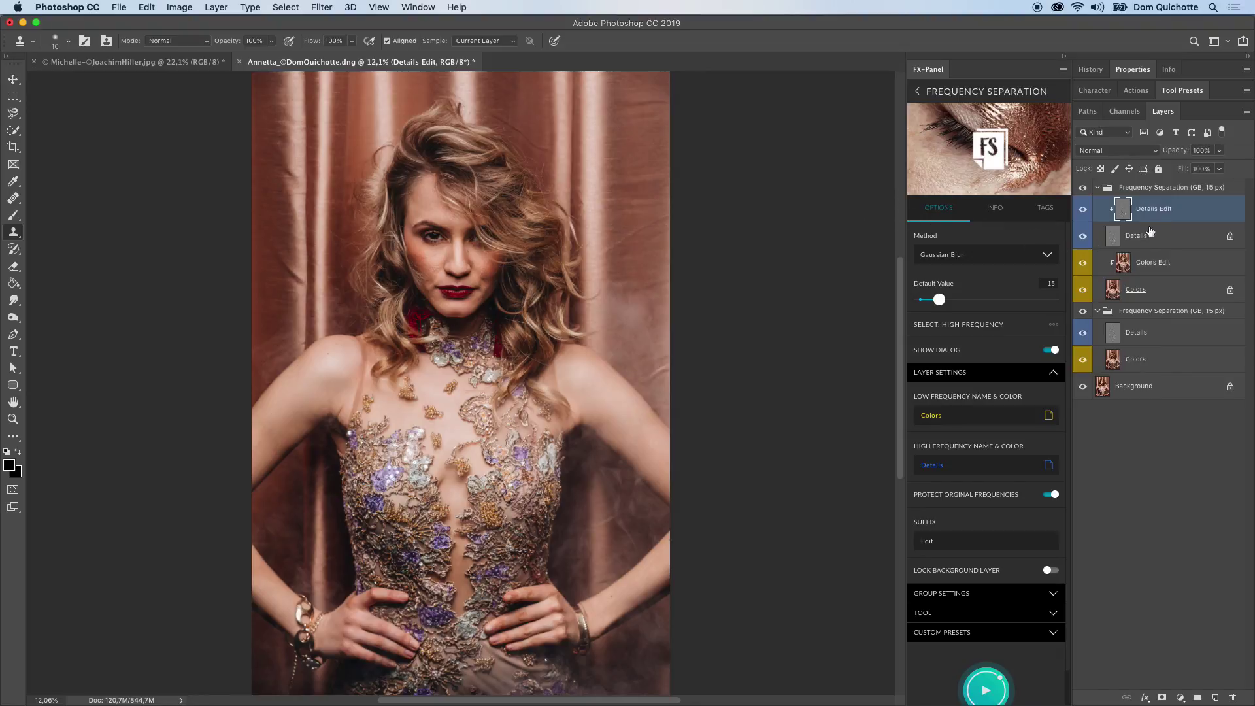
click(1171, 293)
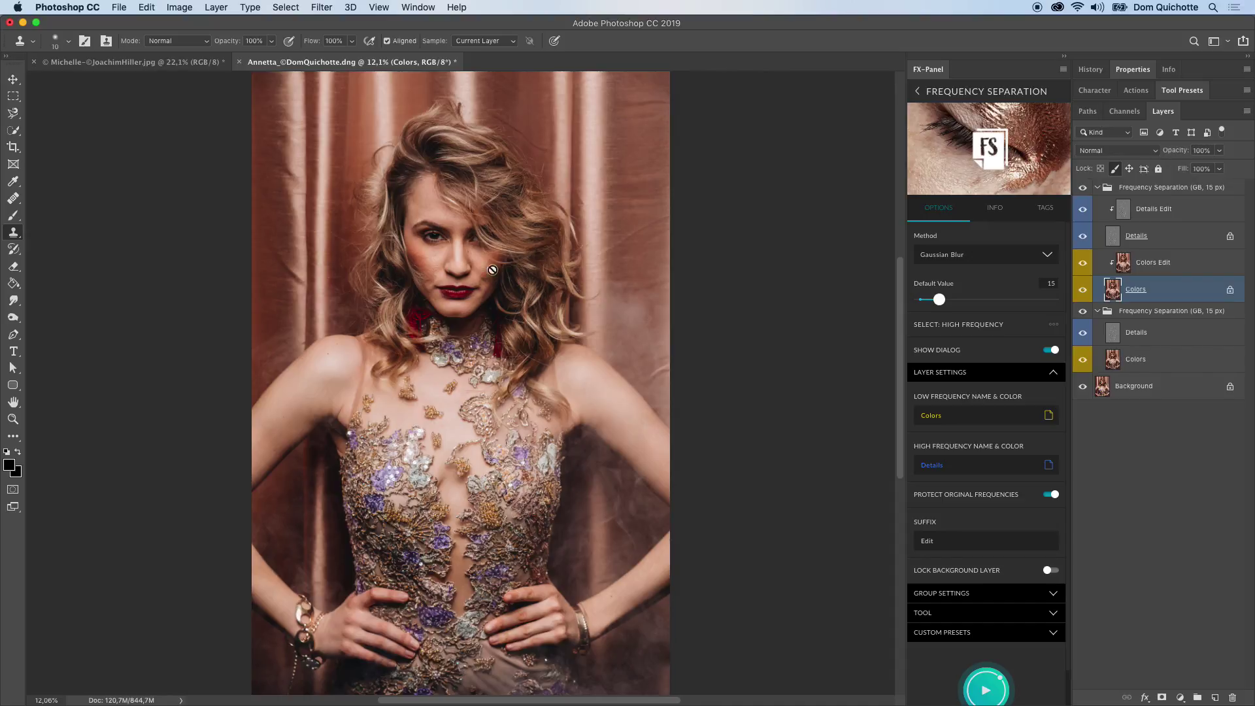
click(1188, 267)
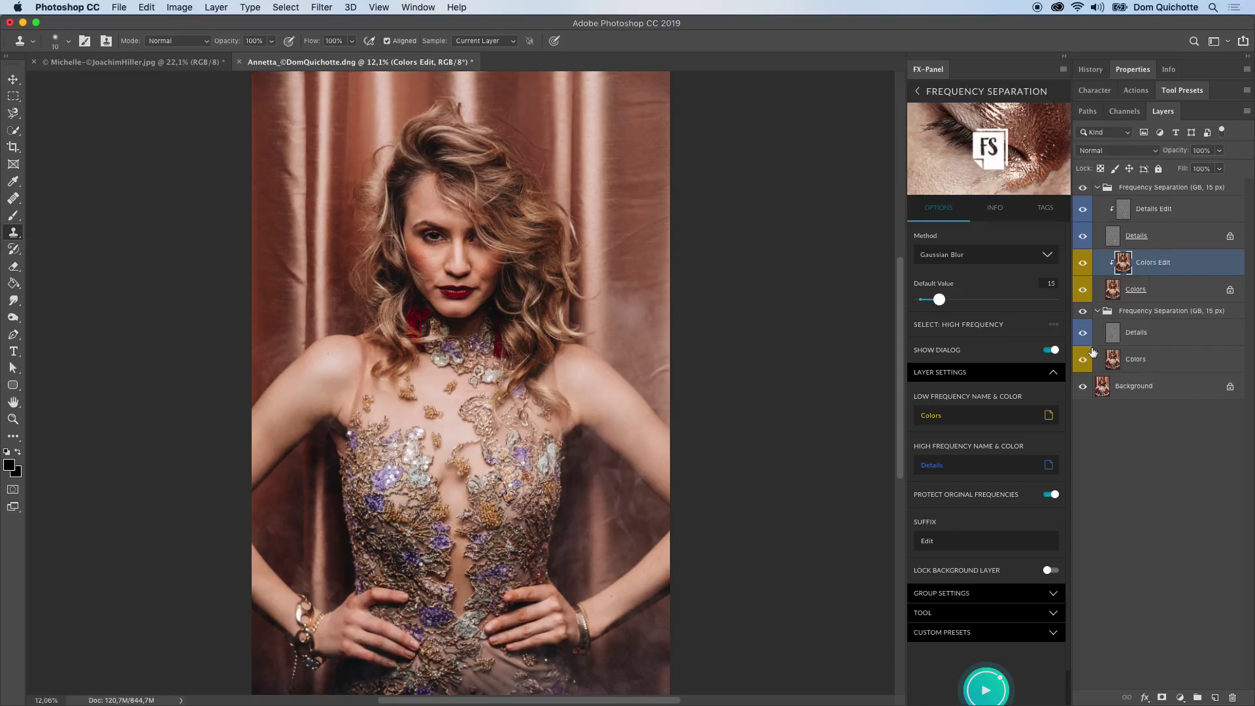
Set the Frequency Separation effect to activate the Clone Stamp with its current setting and to select the Low Frequency layer.
click(996, 371)
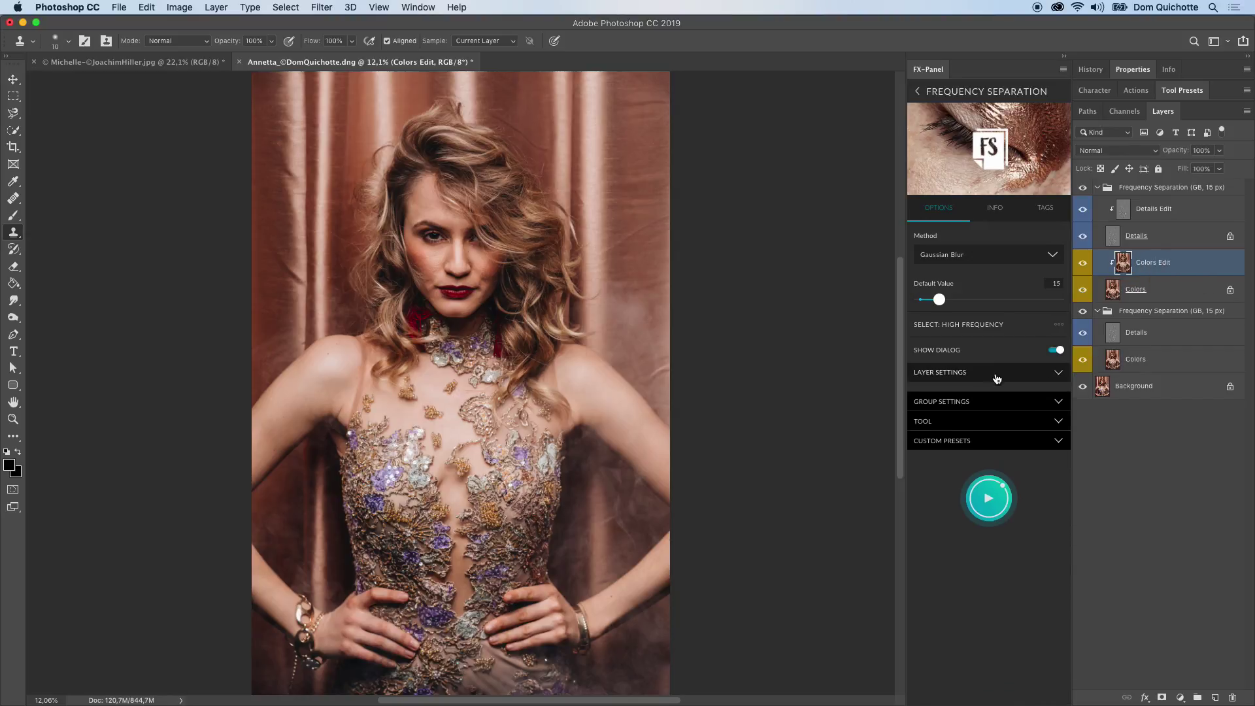
click(989, 412)
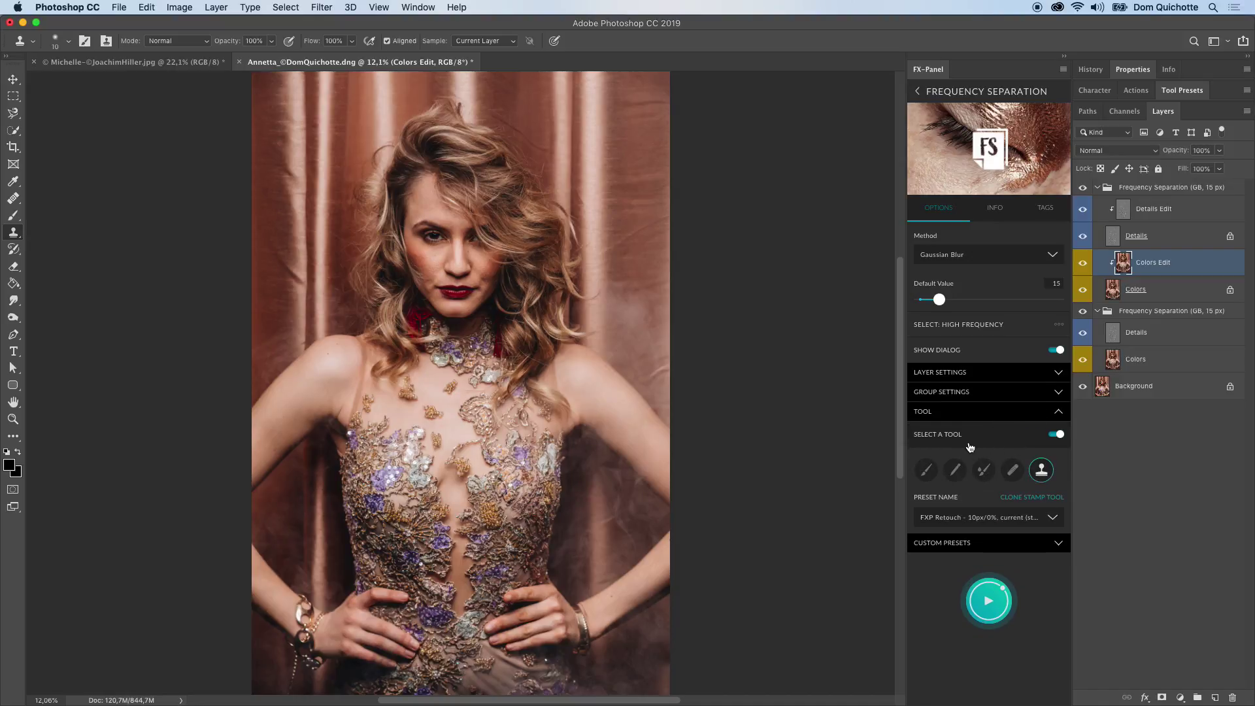
click(987, 477)
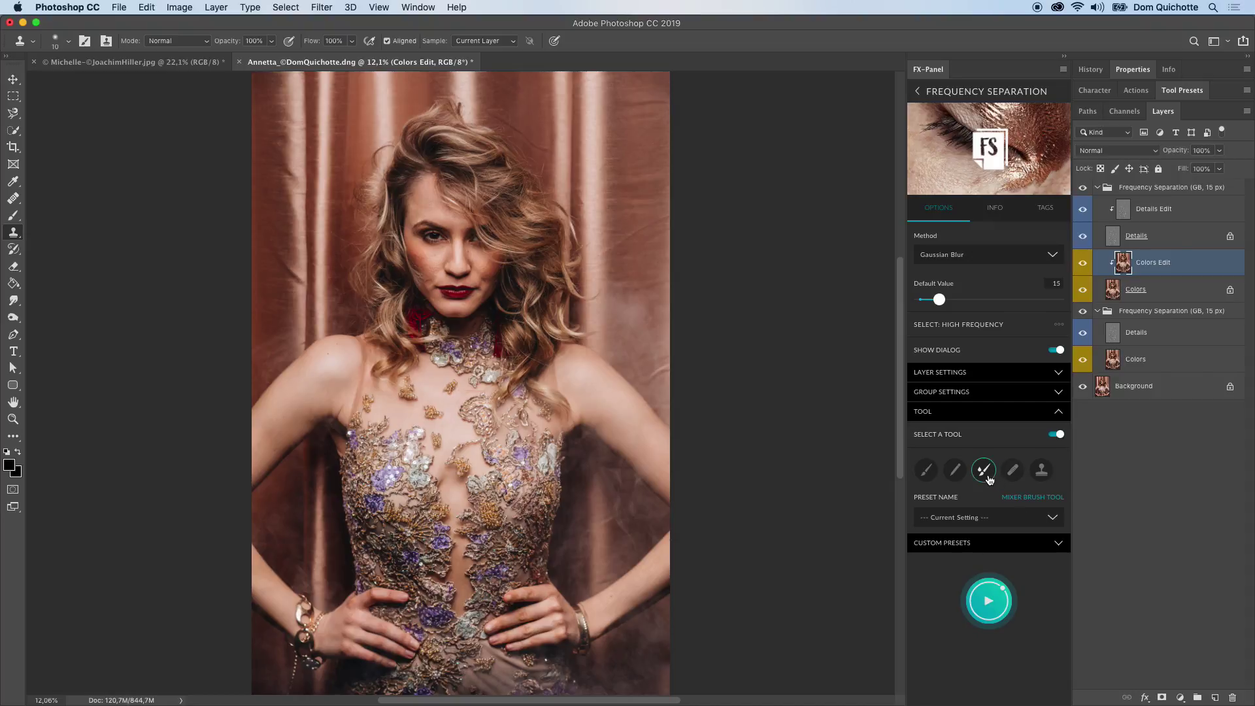
click(1045, 477)
click(1030, 325)
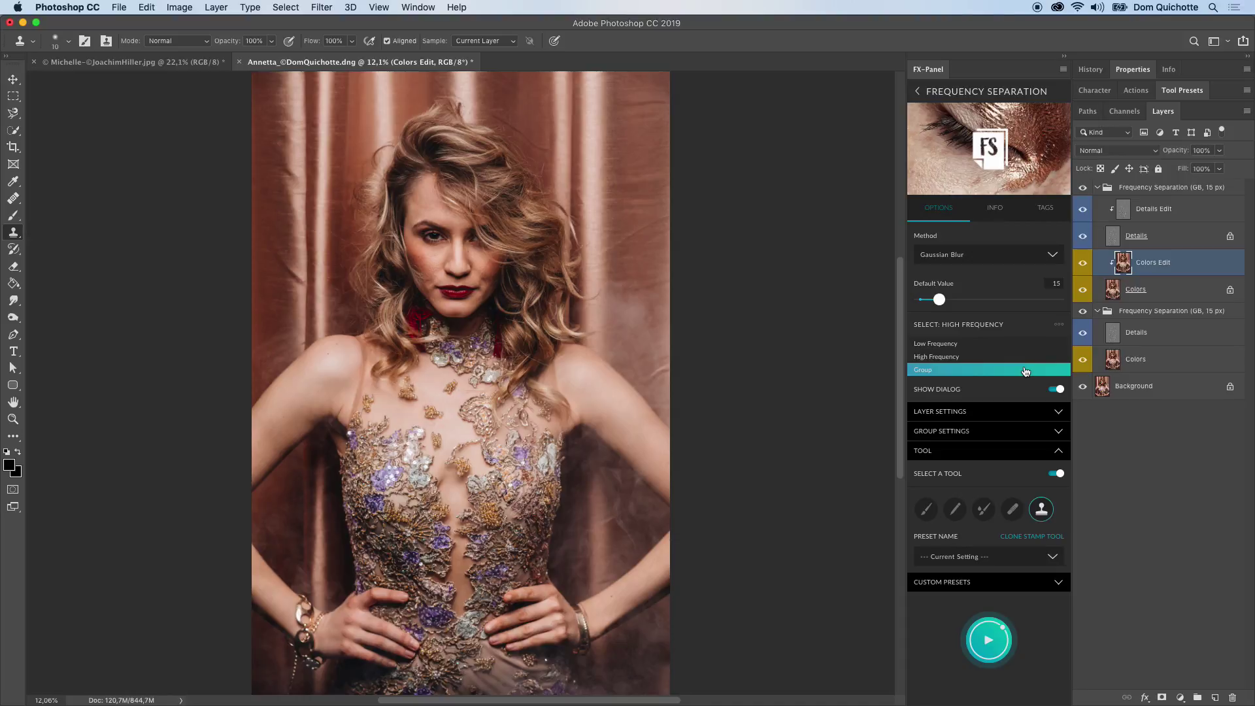
click(1022, 345)
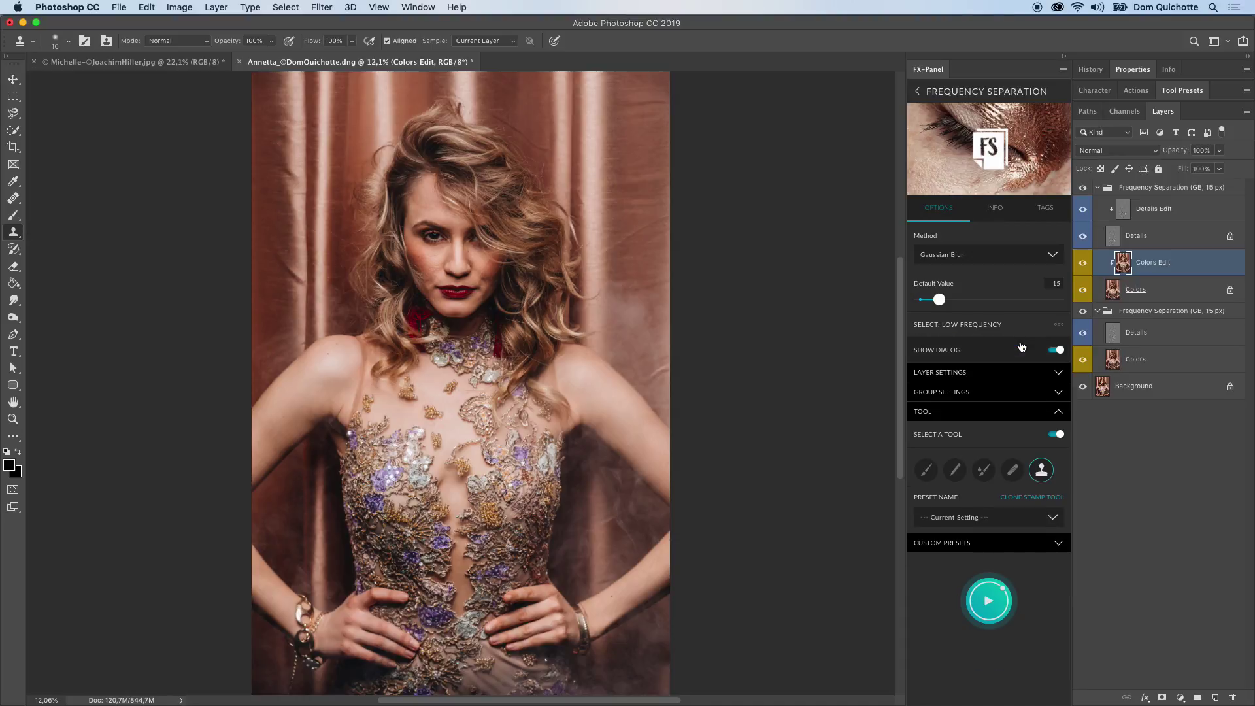
Delete both Frequency Separation groups so that only the Background layer is left.
click(1167, 191)
shift+click(1165, 314)
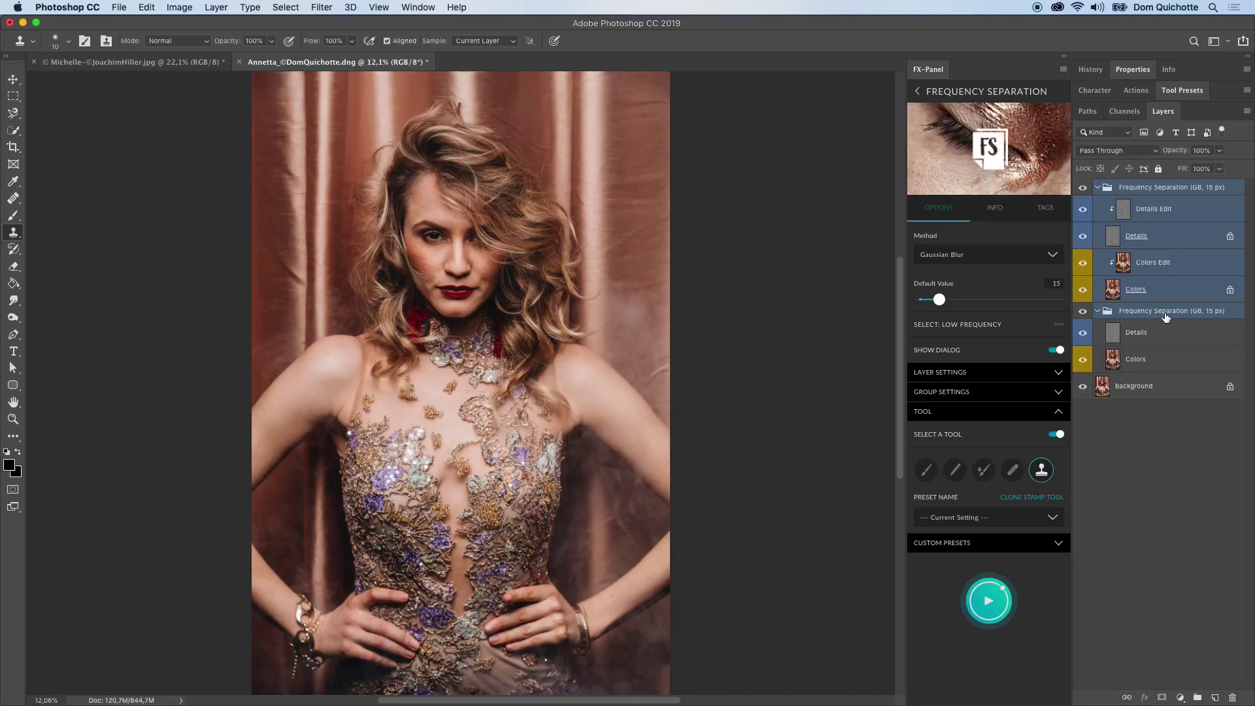
key(v)
key(Delete)
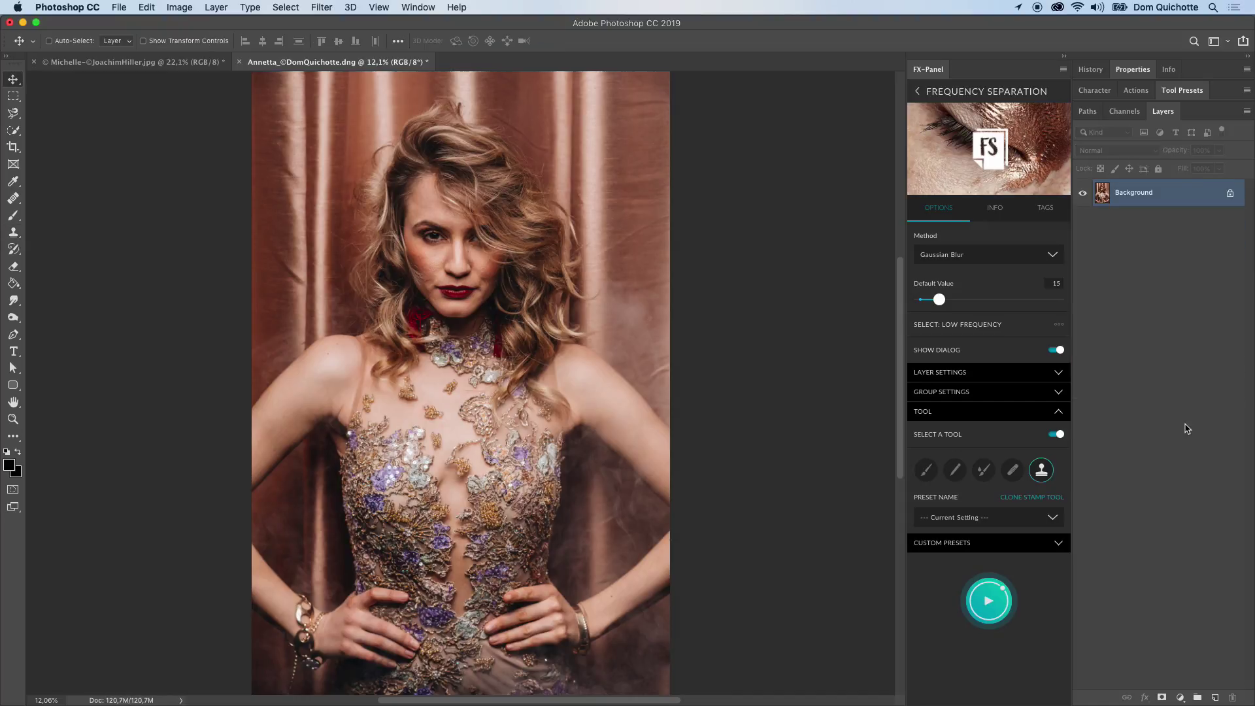
Run Frequency Separation with the Median method and a 20-pixel radius, and sample the curtain with an enlarged Clone Stamp brush.
click(1017, 262)
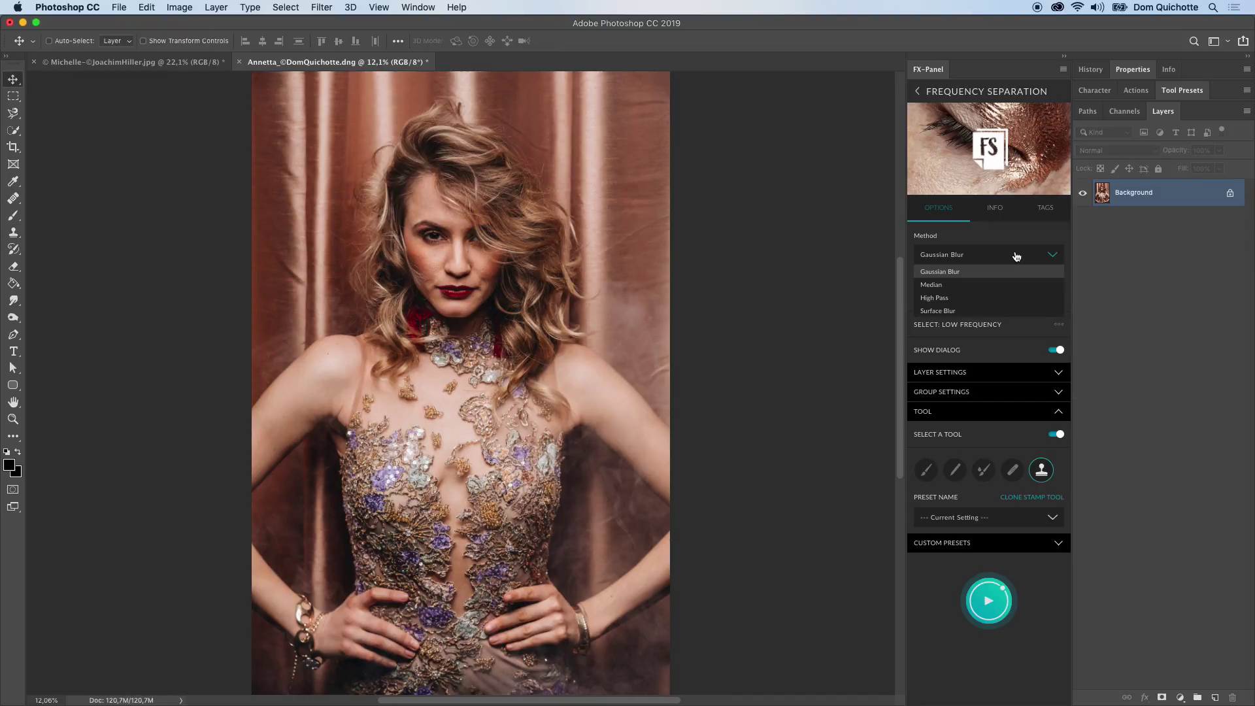
click(1007, 283)
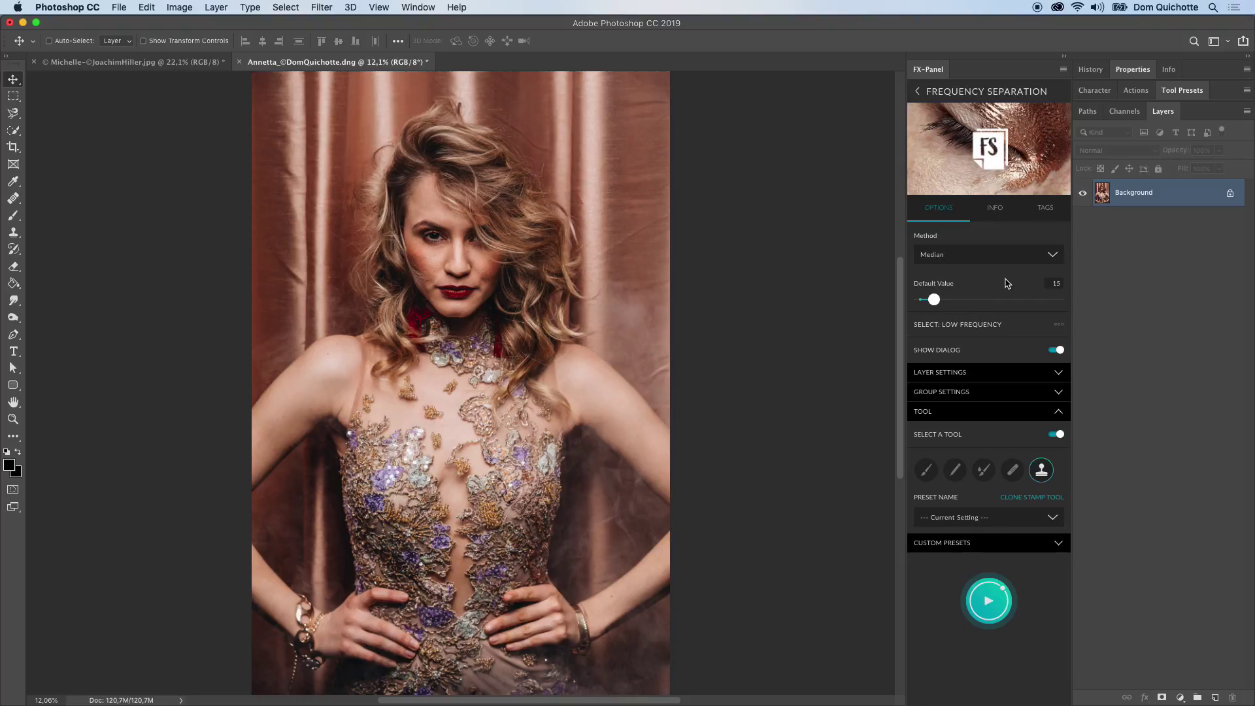
click(988, 600)
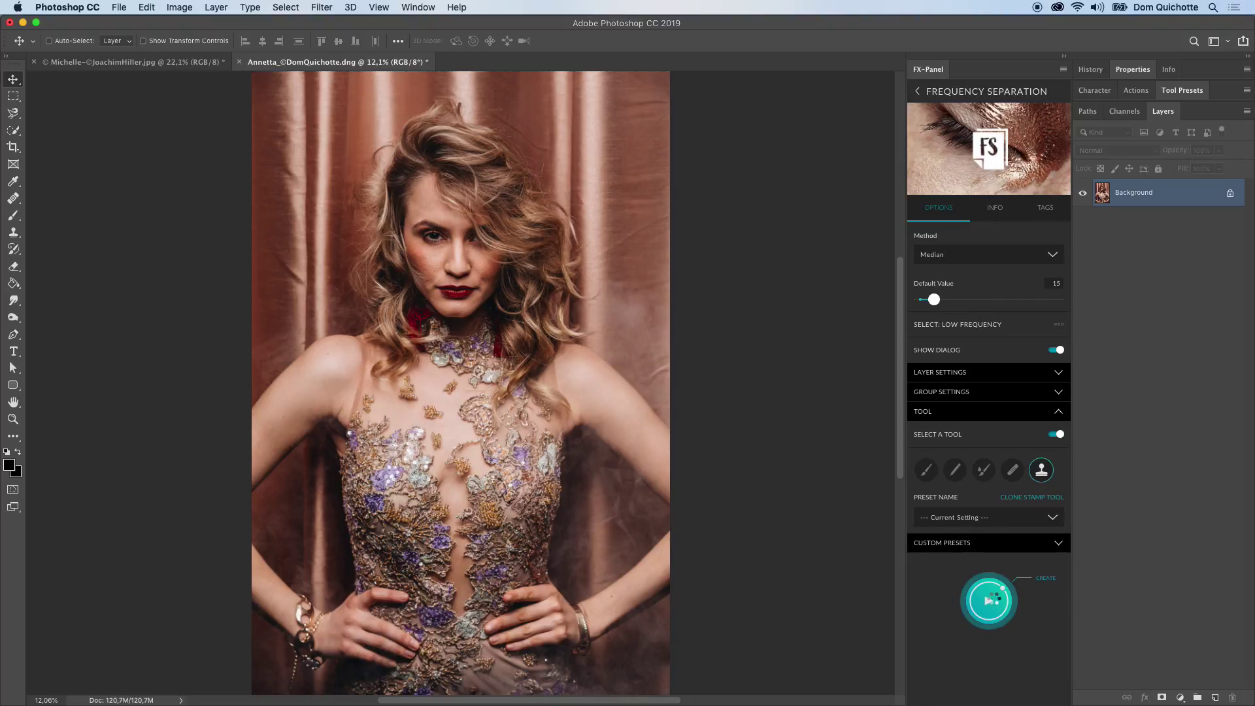
drag(545, 377, 548, 377)
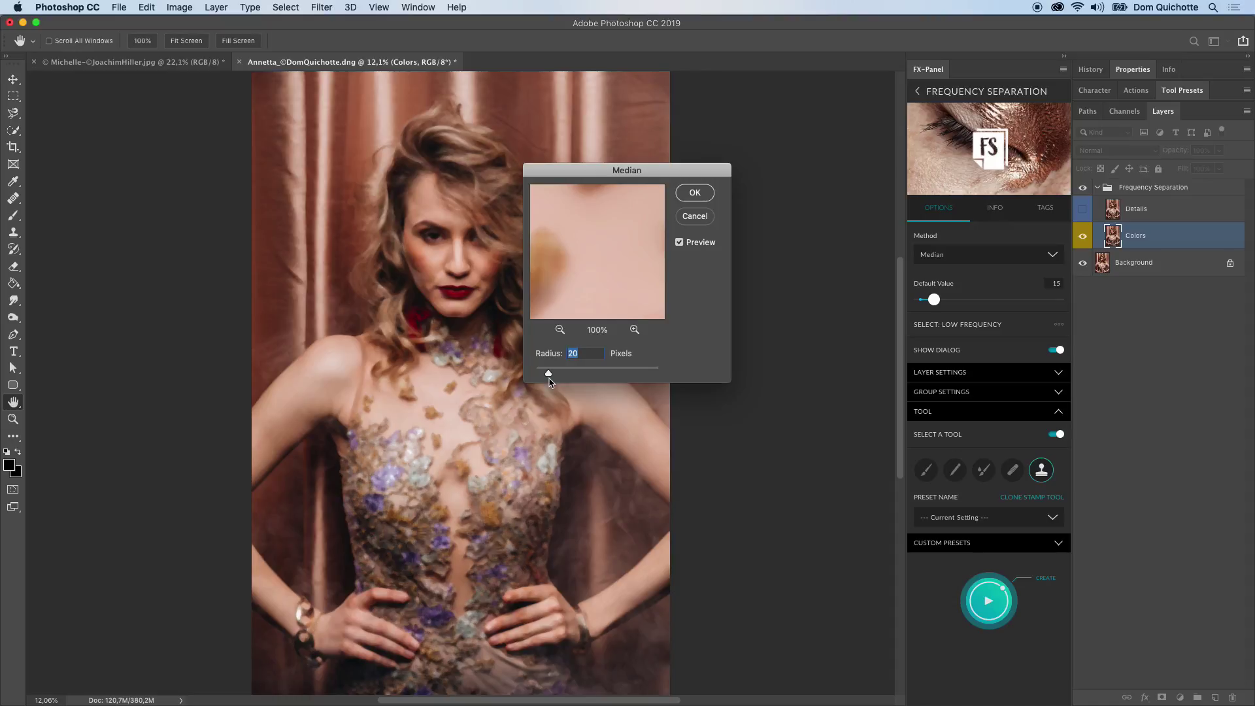
click(695, 193)
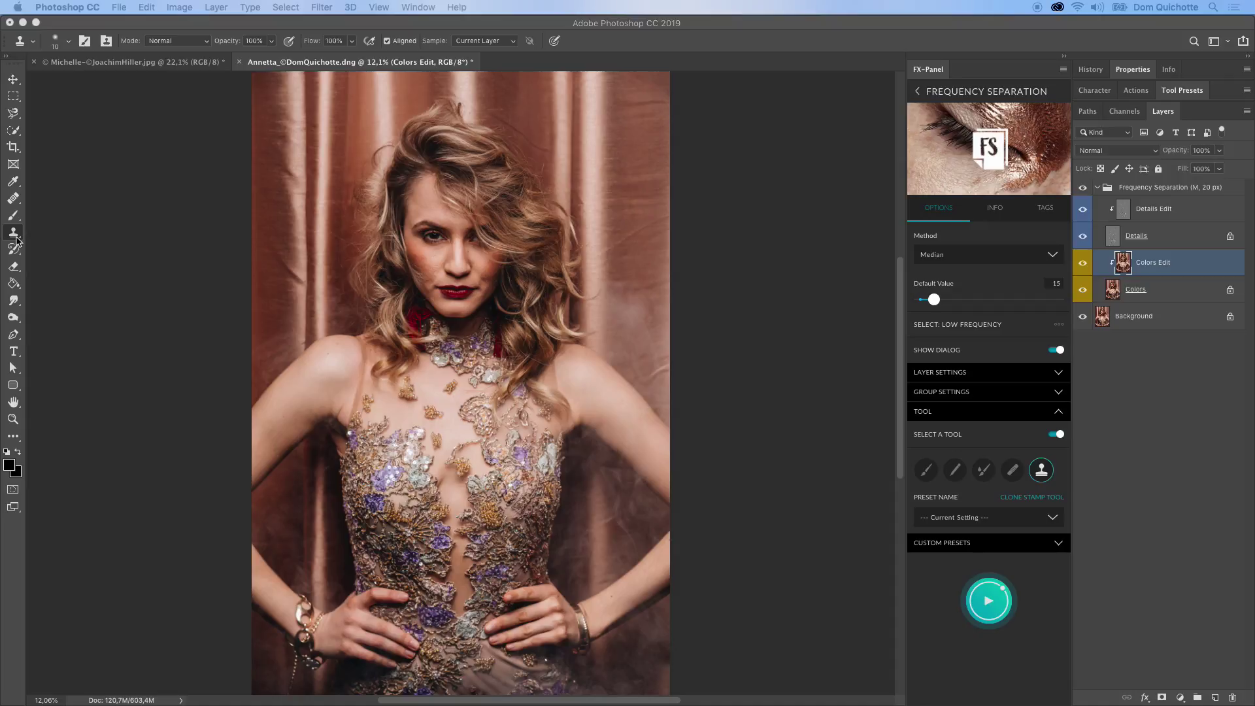
drag(294, 258, 298, 279)
alt+click(298, 265)
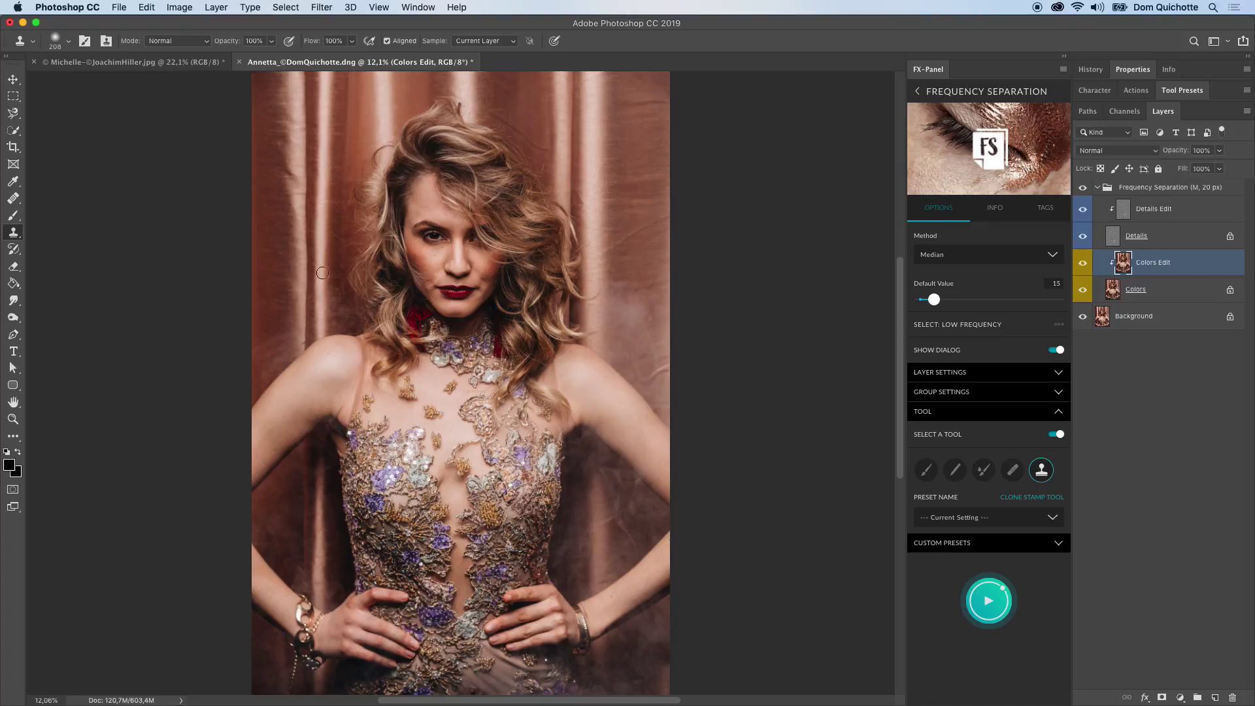
Configure the New Layer effect to add its layers to a dedicated group named Color Correction.
click(920, 91)
click(991, 359)
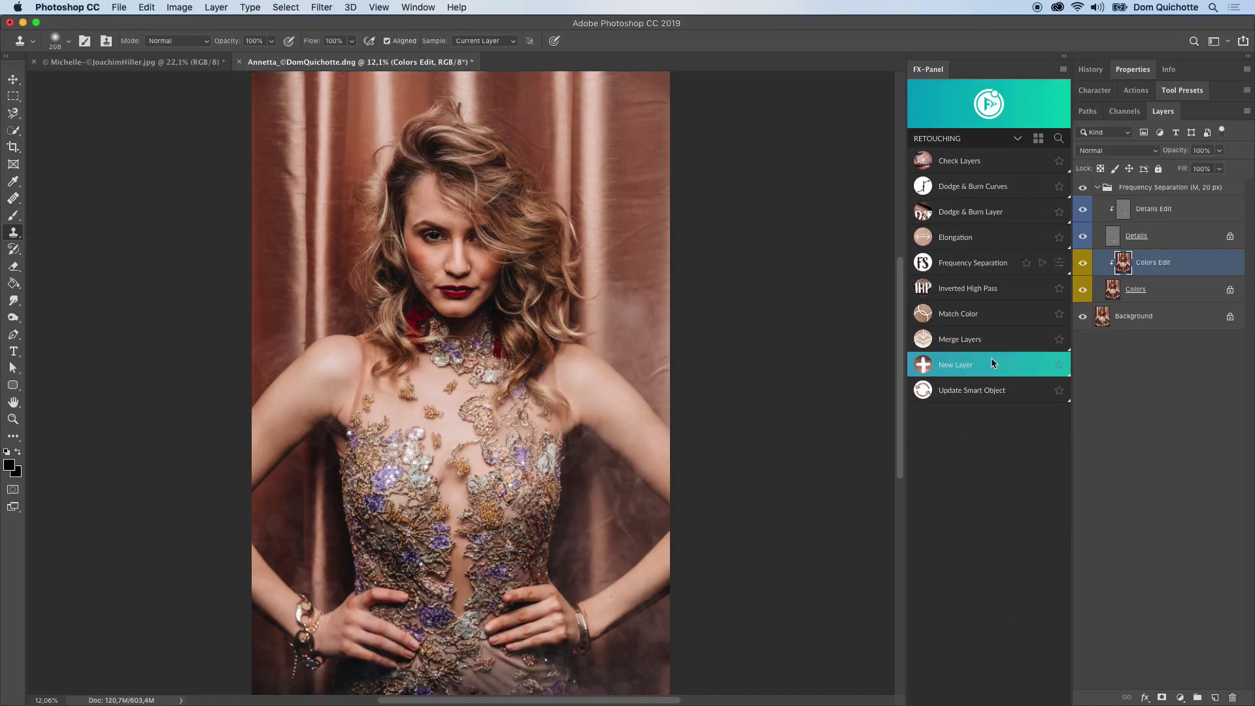
click(988, 358)
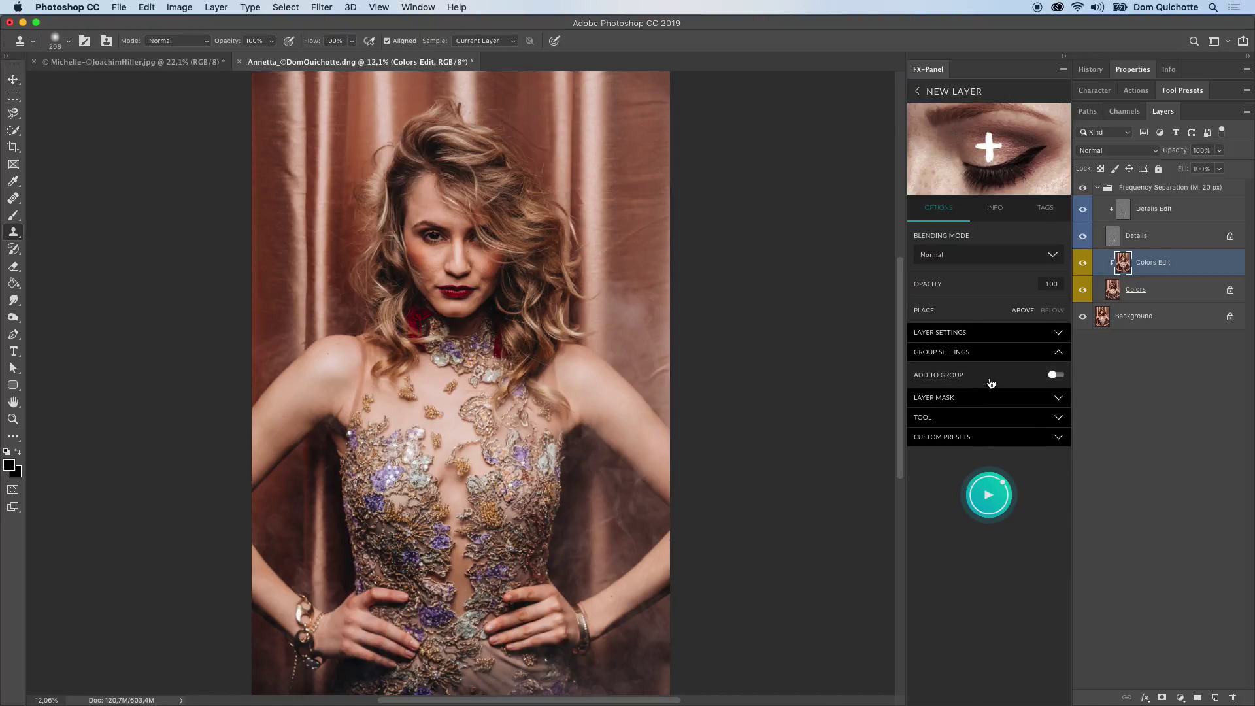
click(991, 383)
click(987, 477)
text(Color Correction)
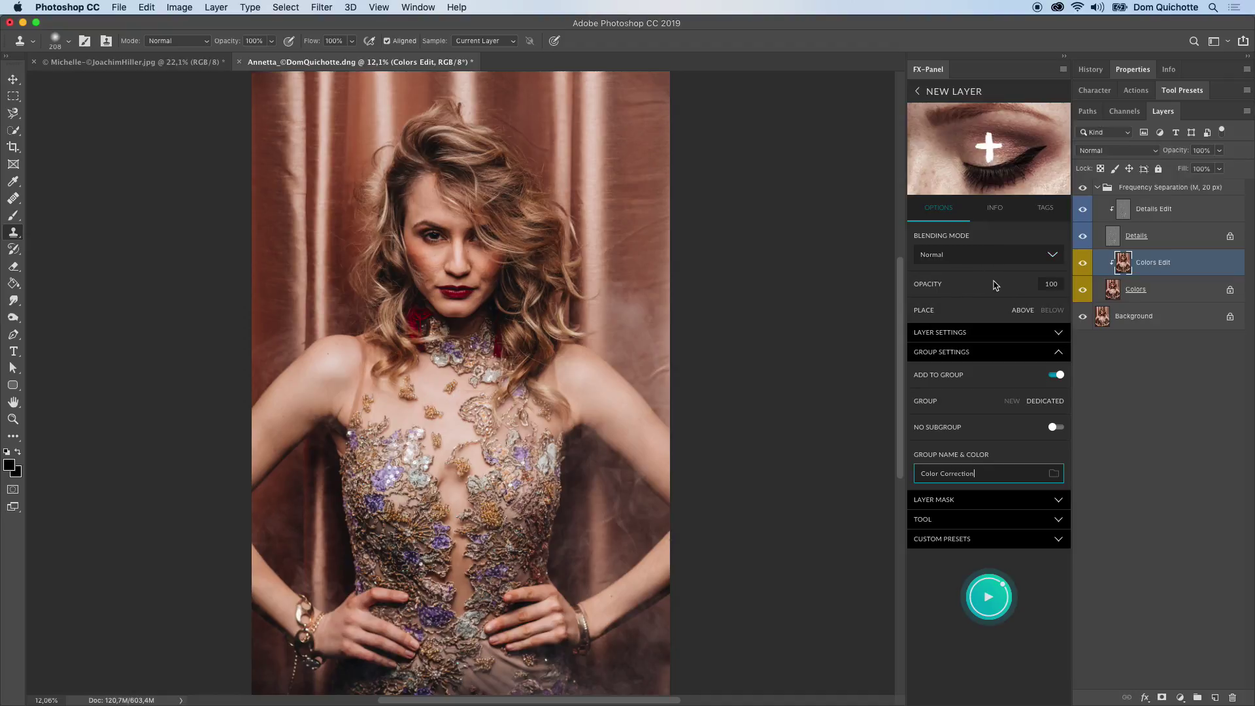
Create three new layers inside the Color Correction group above the Colors Edit layer.
click(985, 608)
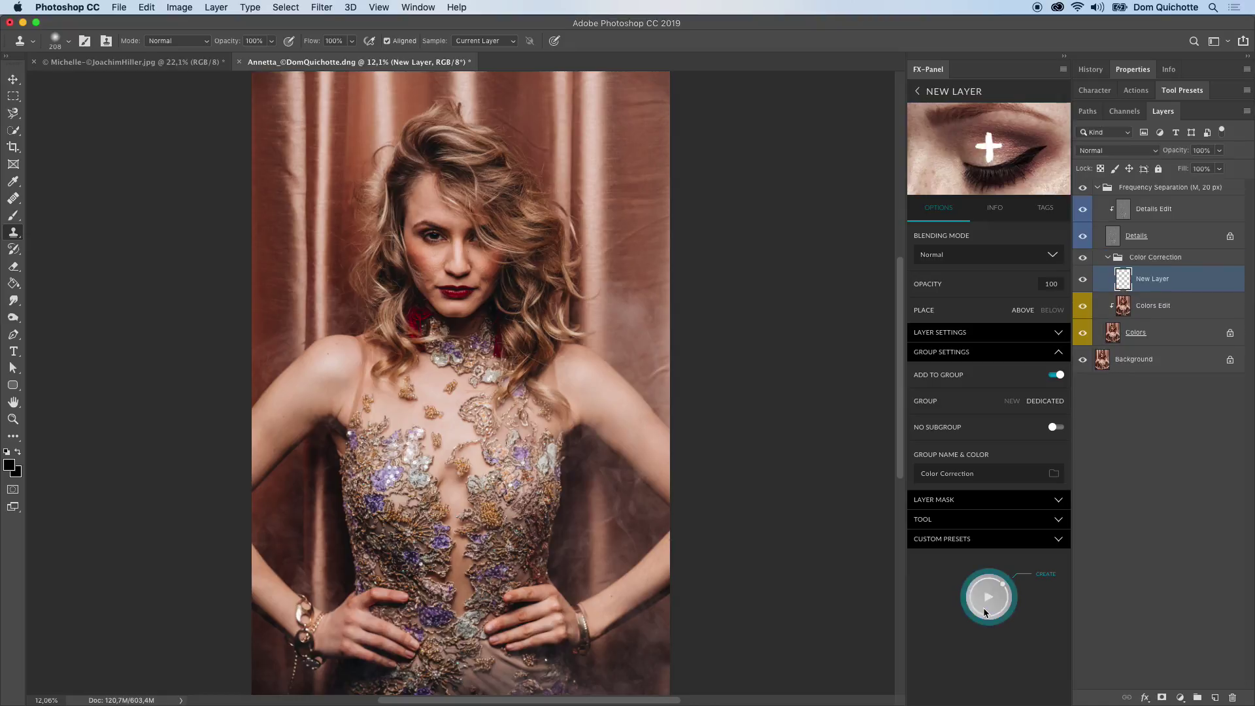
click(986, 609)
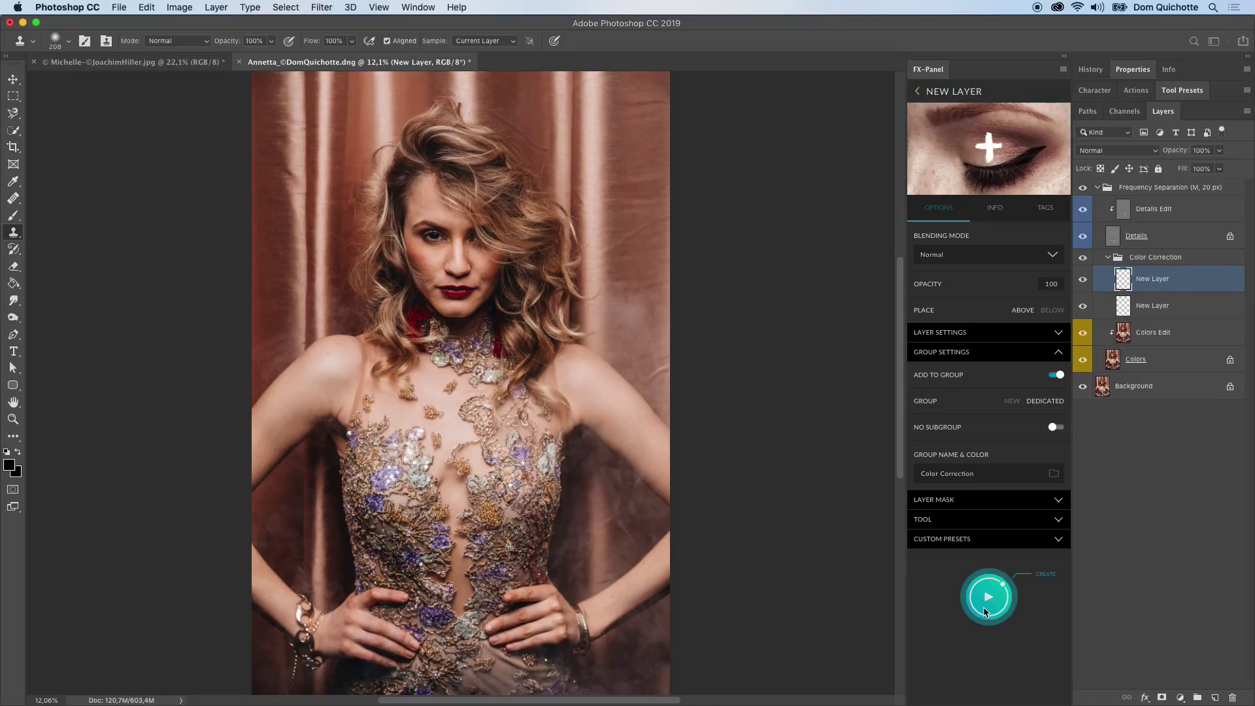
click(985, 609)
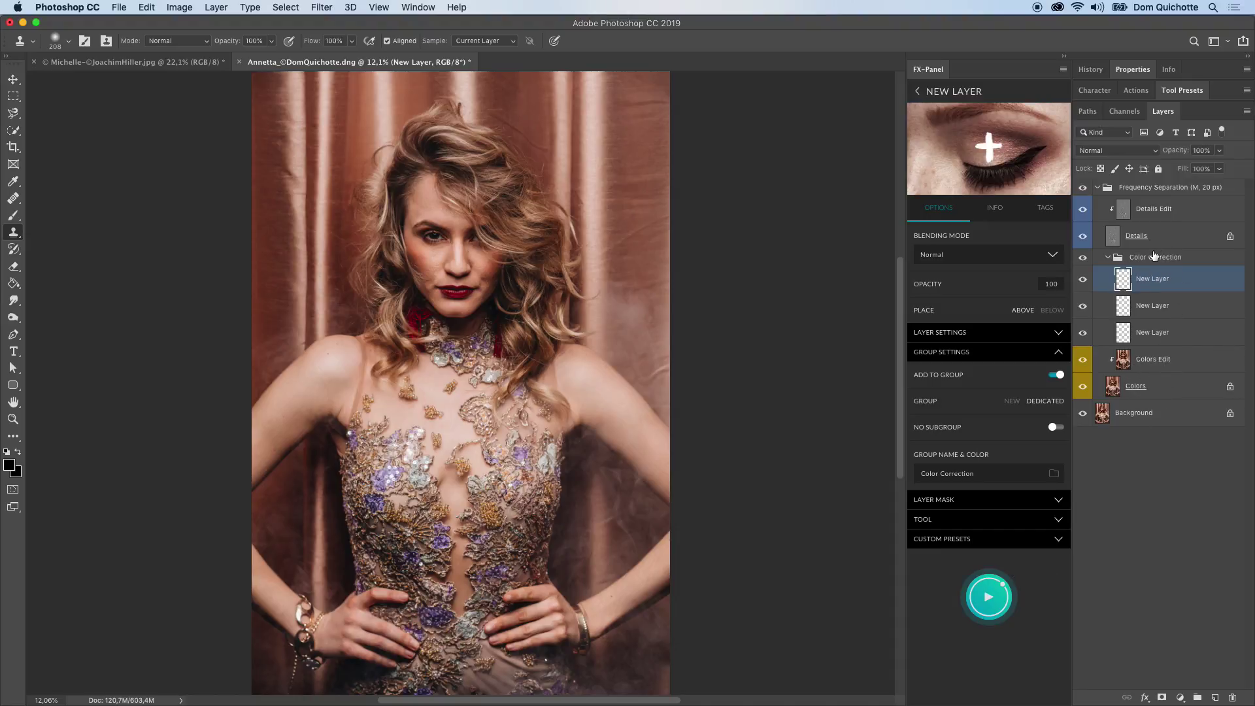
Paint over the curtain beside the model on the topmost new layer, using the Brush at 20% opacity with a sampled curtain colour.
key(b)
alt+click(288, 315)
mouse_move(286, 326)
mouse_down()
mouse_move(268, 361)
mouse_move(257, 347)
mouse_move(275, 329)
mouse_move(287, 354)
mouse_move(290, 329)
mouse_move(256, 349)
mouse_move(287, 322)
mouse_up()
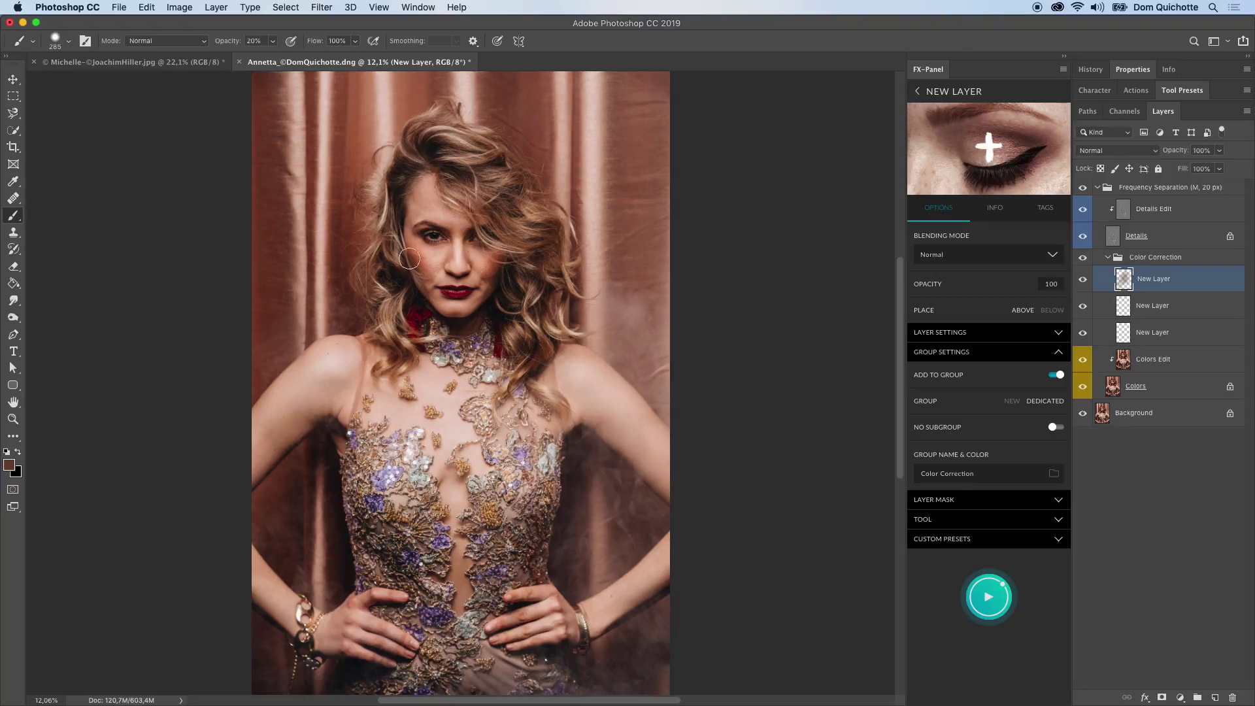
Load the Simple (GB), Advanced (GB) and Advanced (Median) custom presets of the Frequency Separation effect in turn.
click(941, 96)
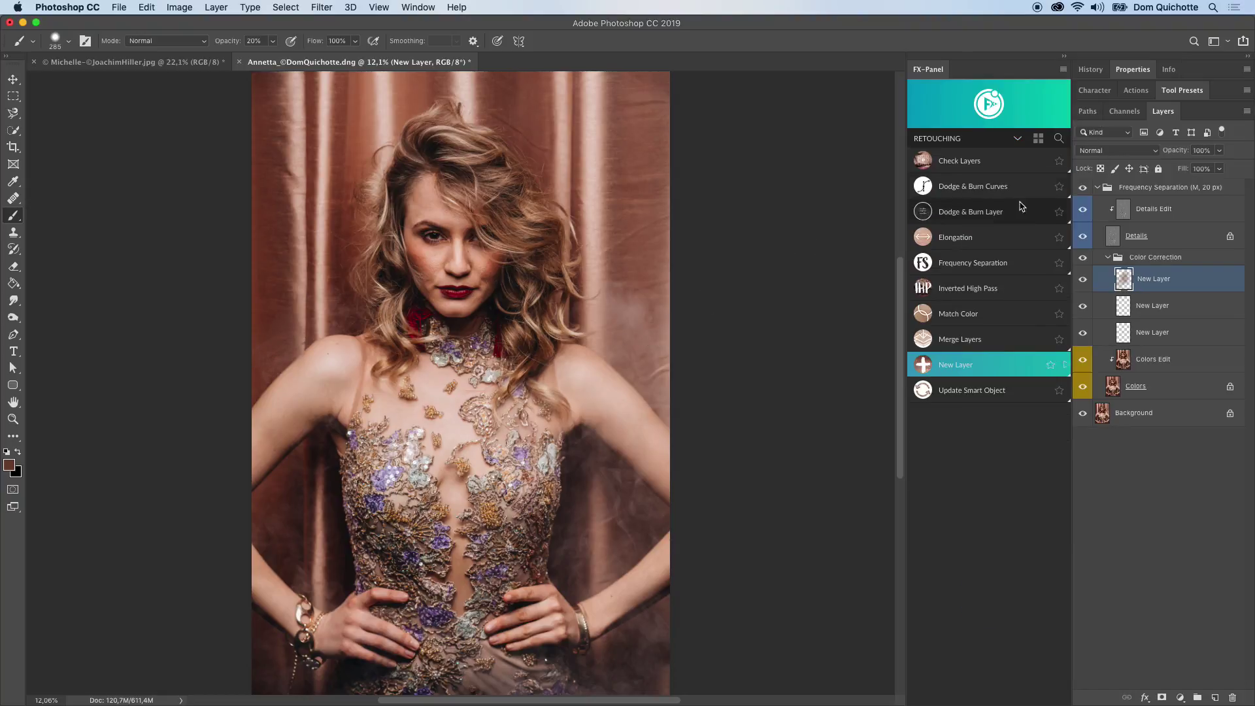
double_click(1004, 258)
right_click(999, 269)
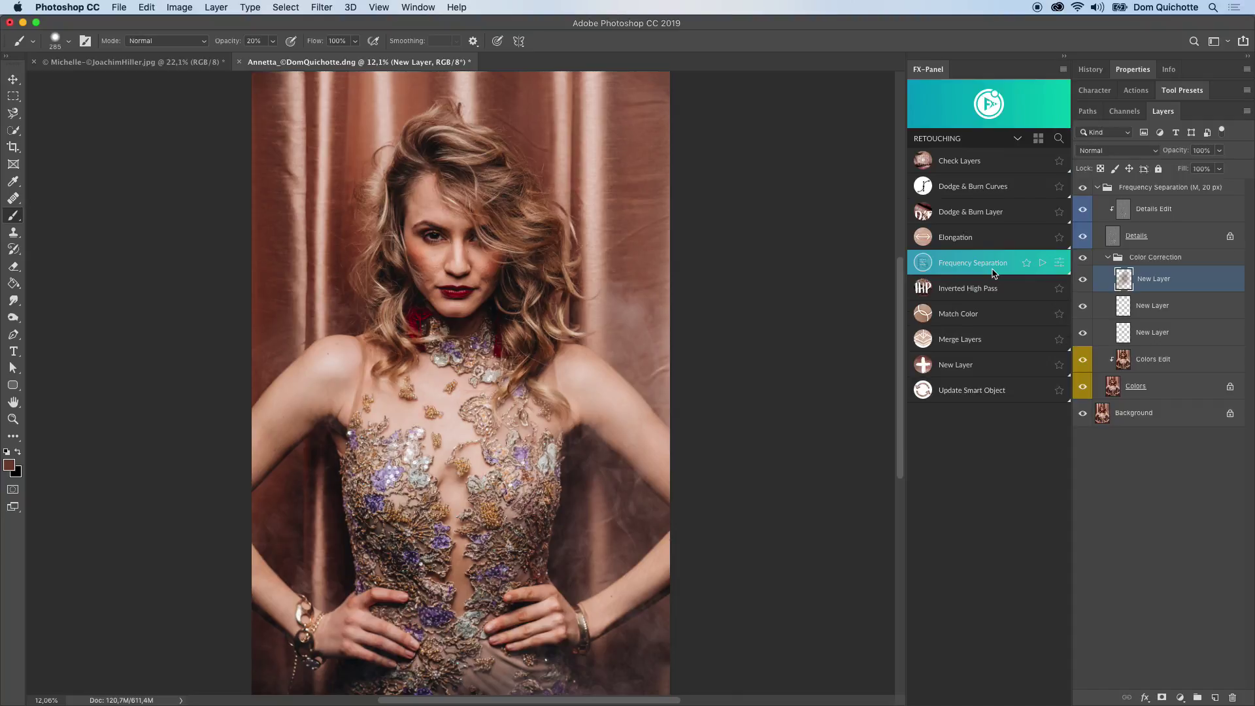
double_click(985, 268)
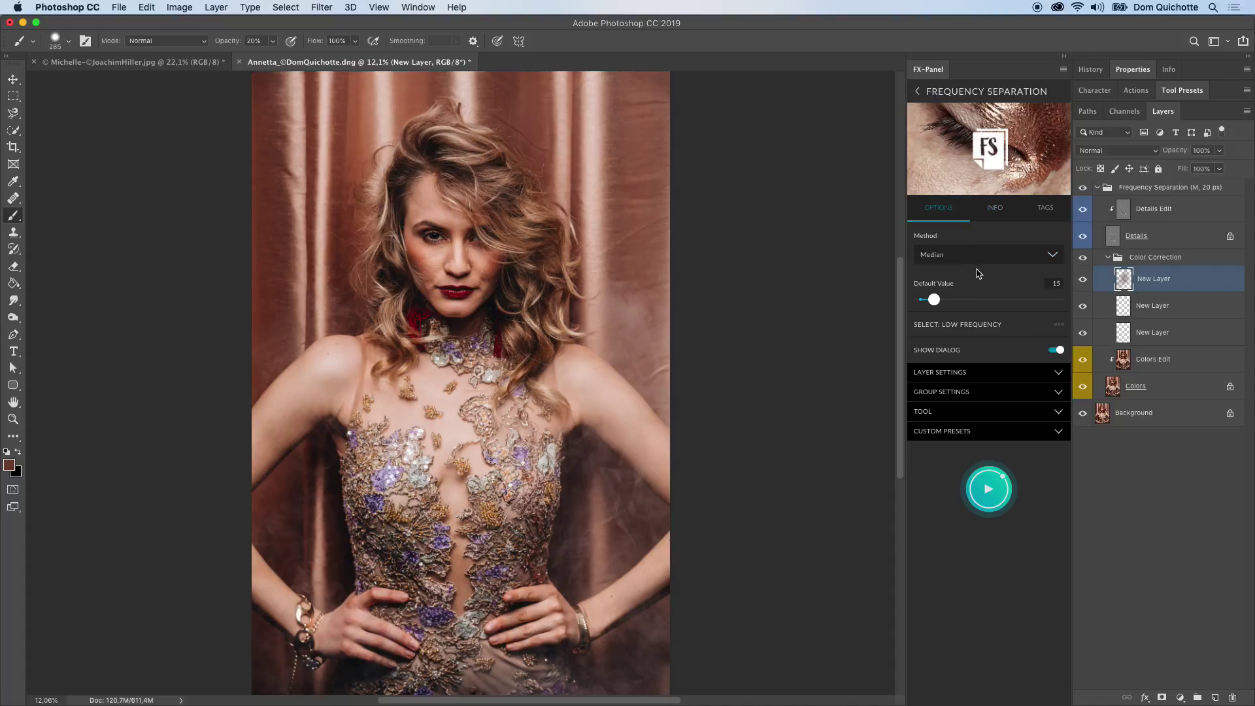
click(916, 91)
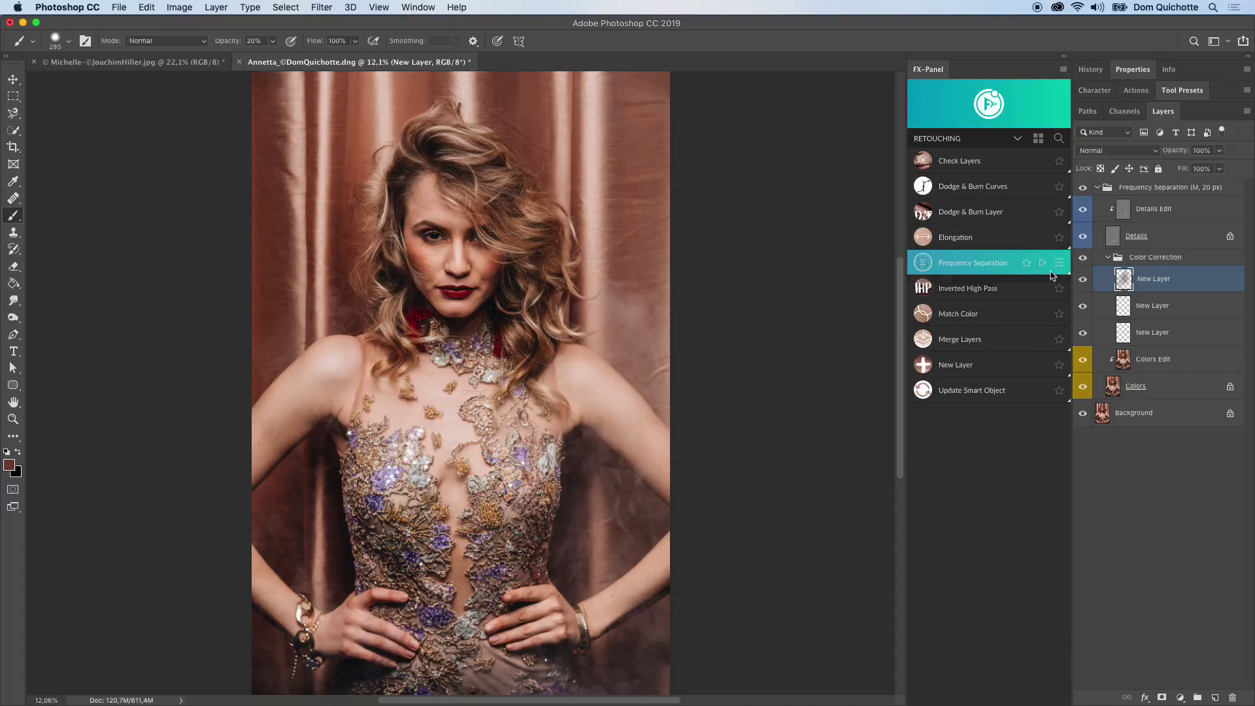
click(1000, 271)
click(1008, 433)
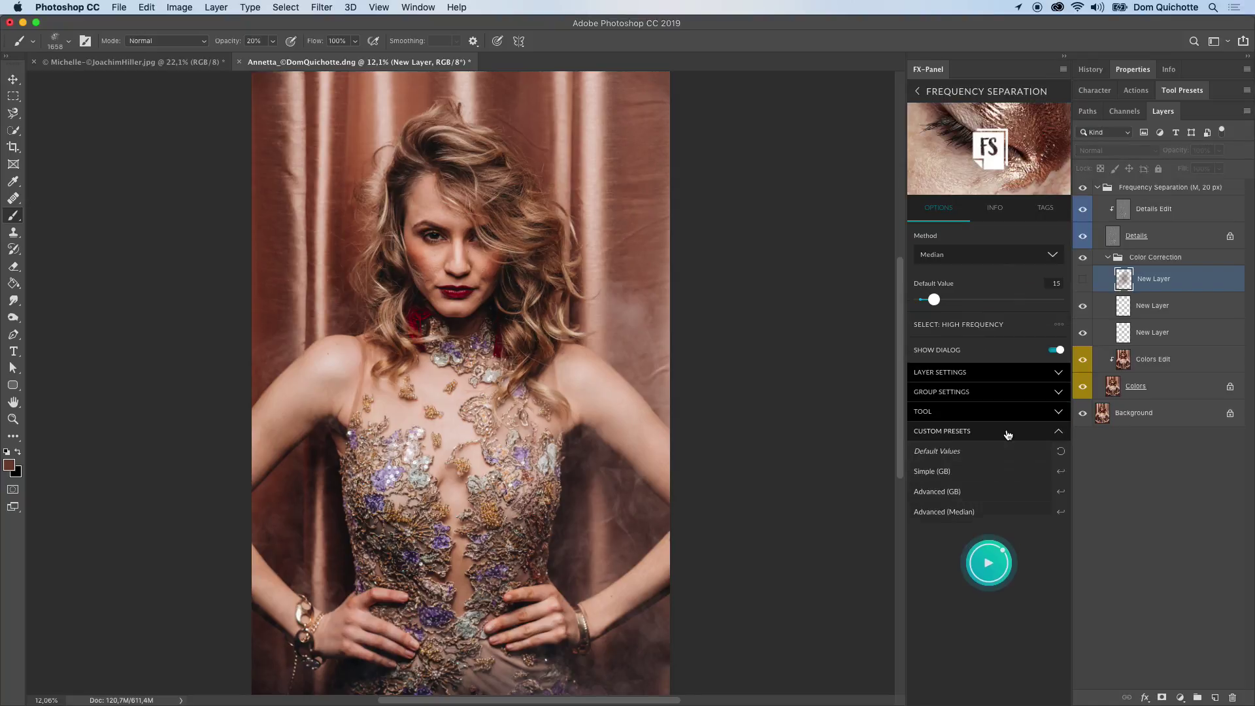
click(1060, 473)
click(1060, 493)
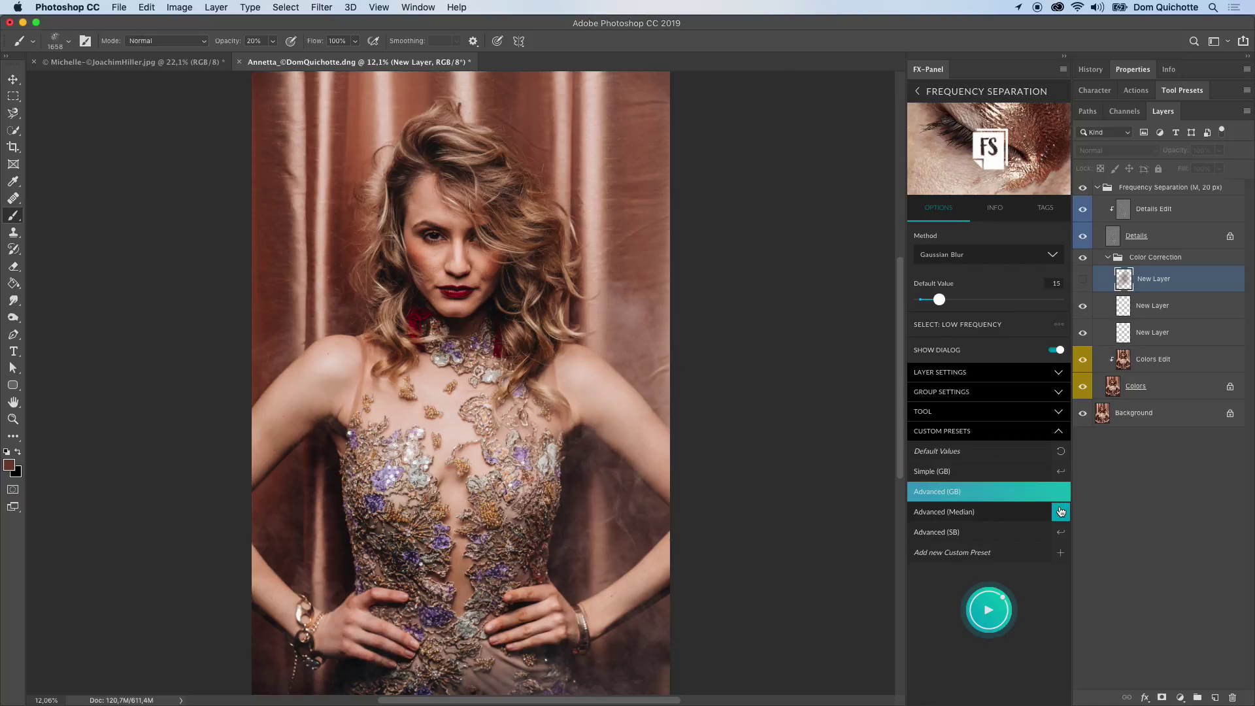
click(1060, 511)
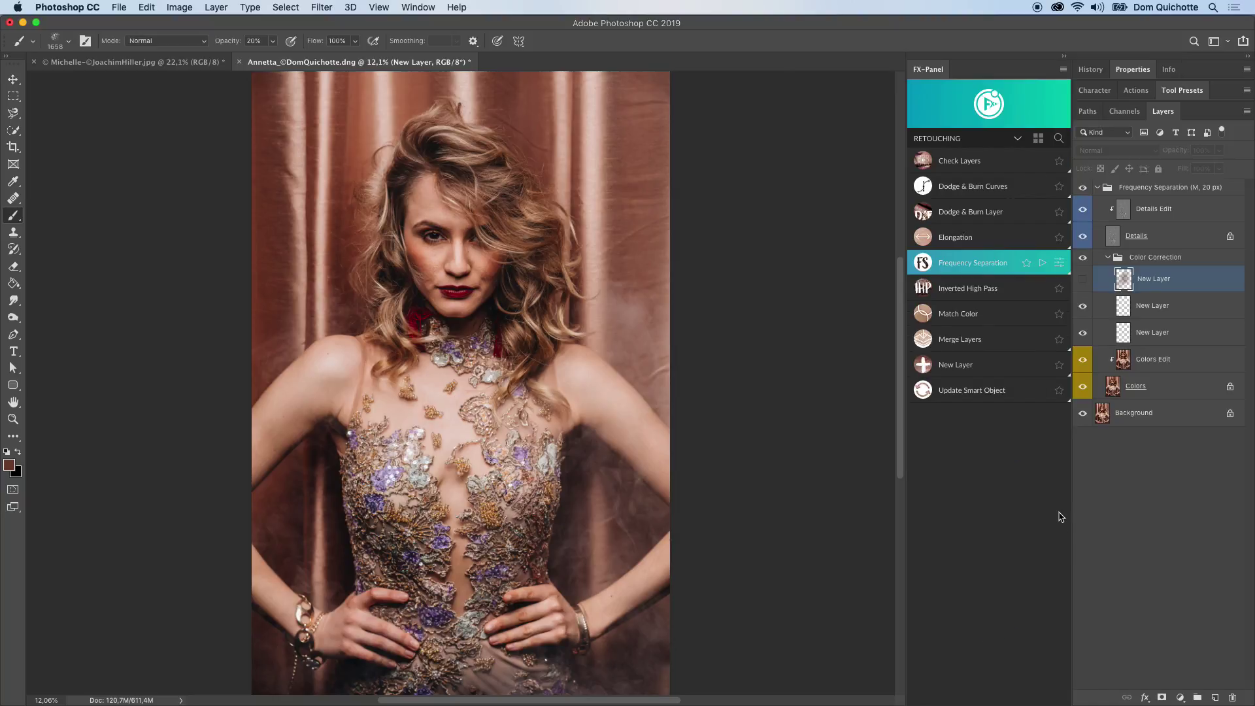
Run the Advanced (SB) preset of Frequency Separation with a Surface Blur radius of 15 pixels and a threshold of 20 levels.
click(994, 264)
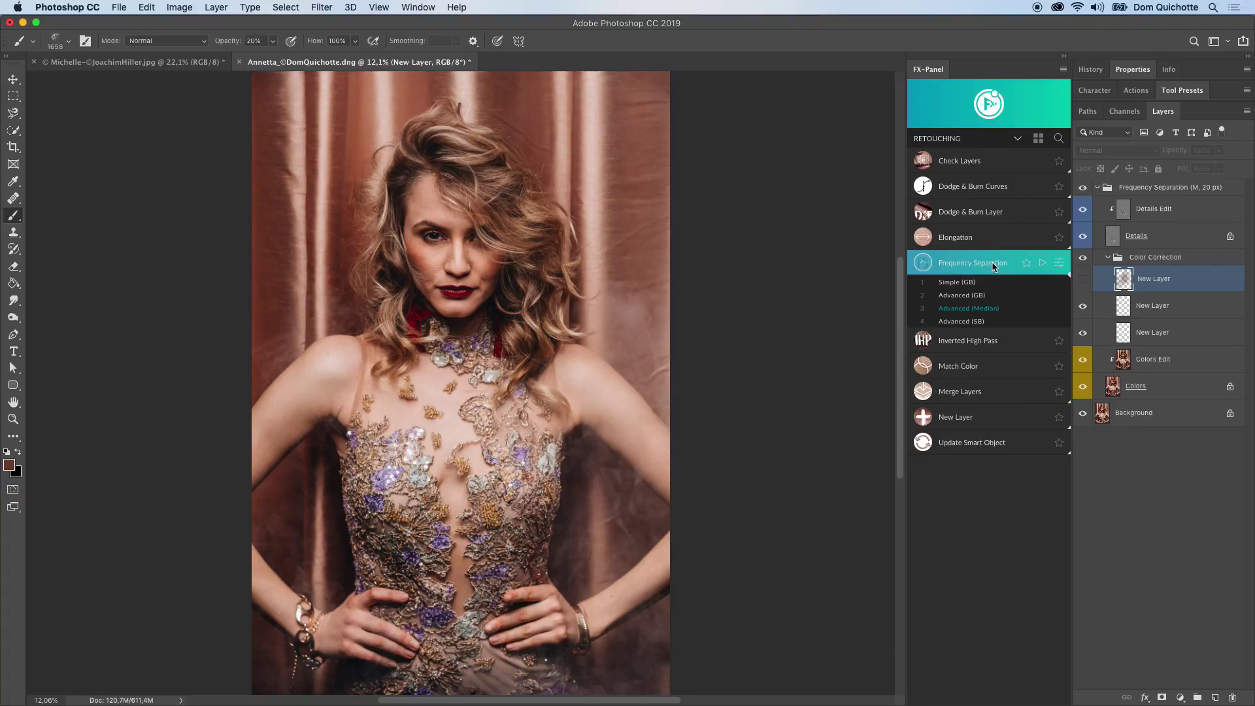
click(985, 321)
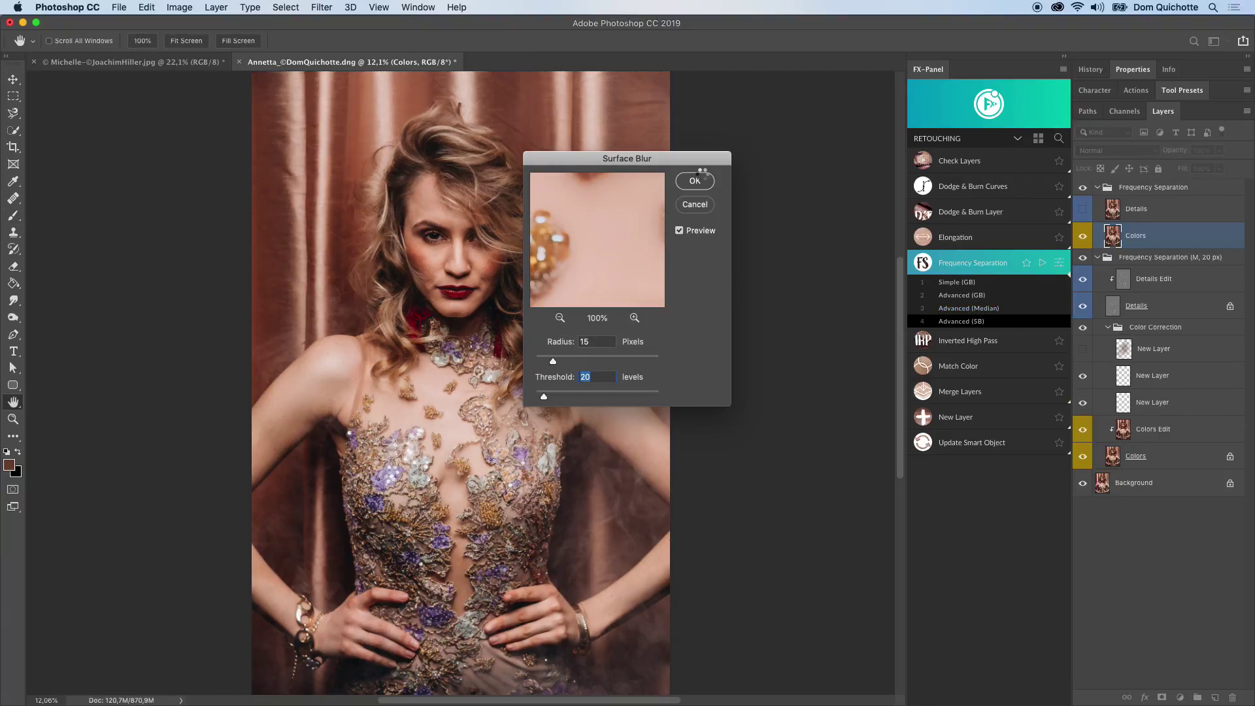
click(698, 178)
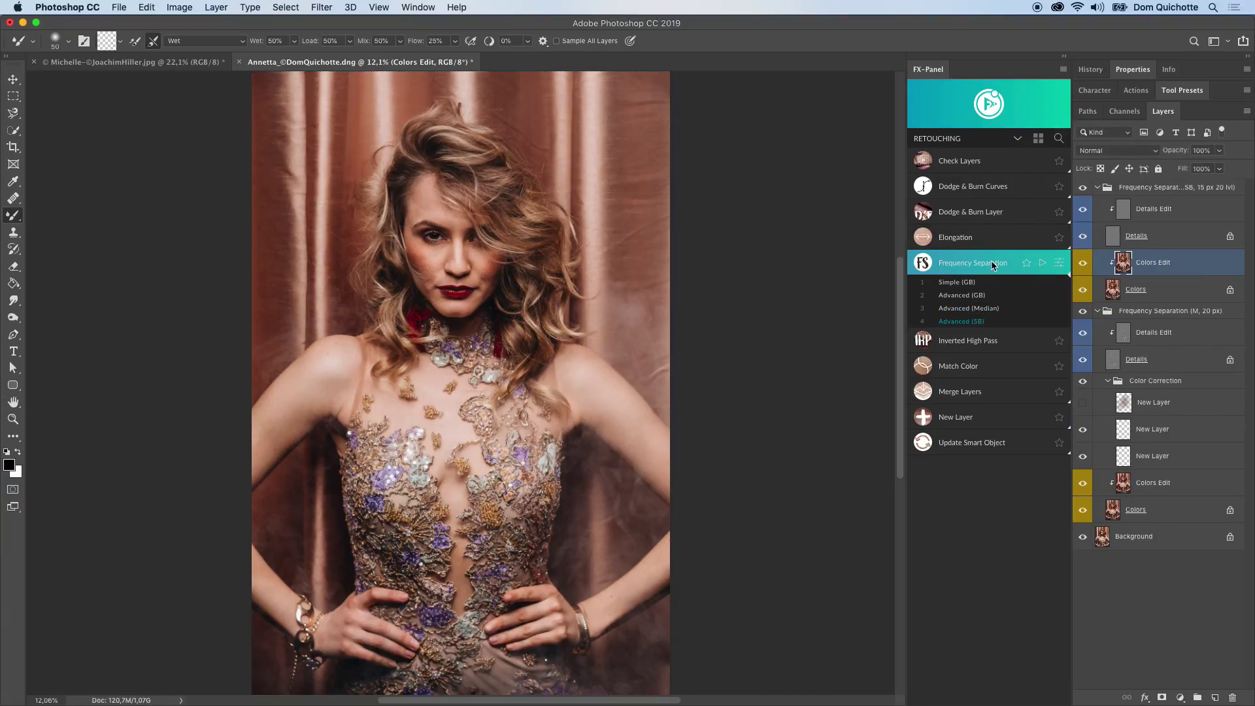
Open the online help page for Frequency Separation in the browser and read its Method and Layer Selection sections.
click(992, 264)
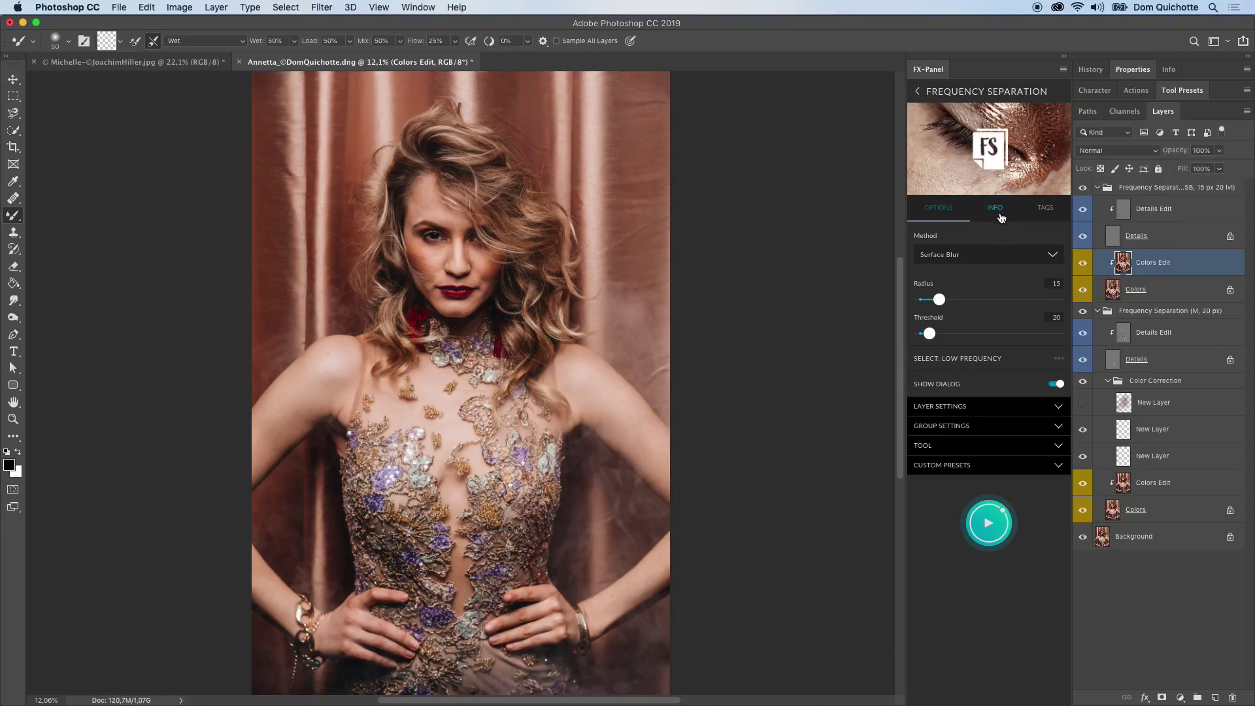
click(996, 218)
click(971, 234)
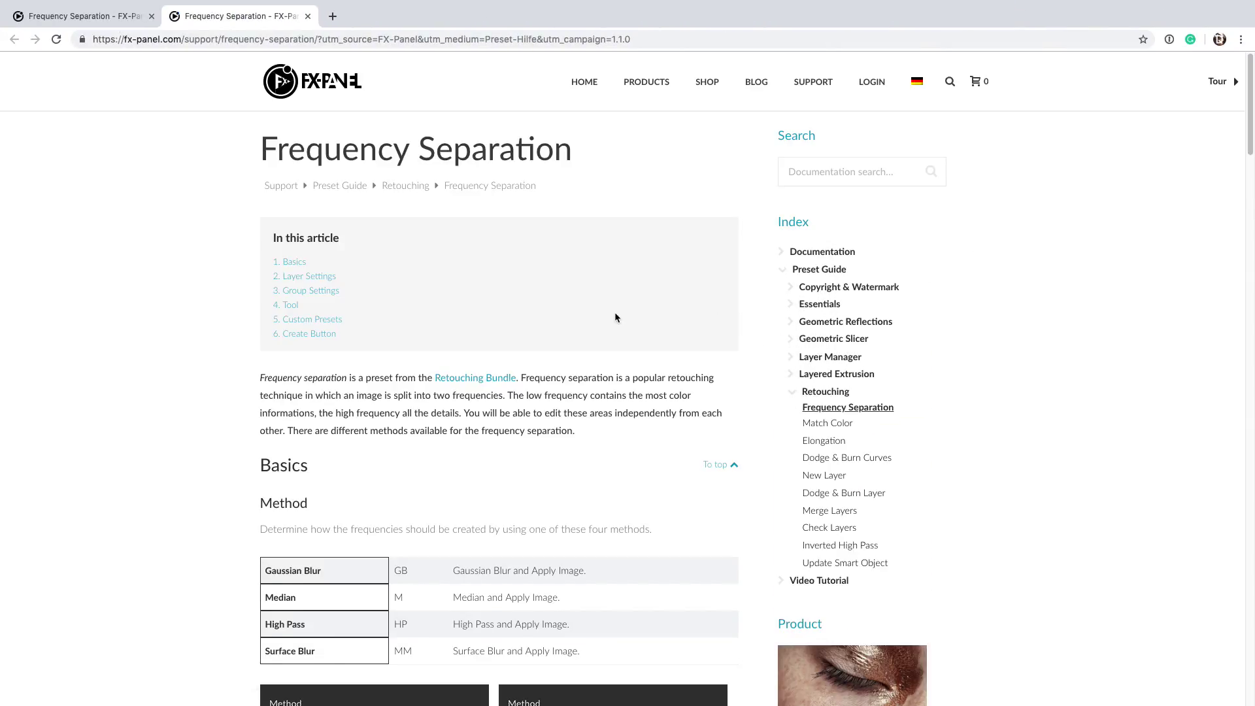
scroll(637, 425, down, 5)
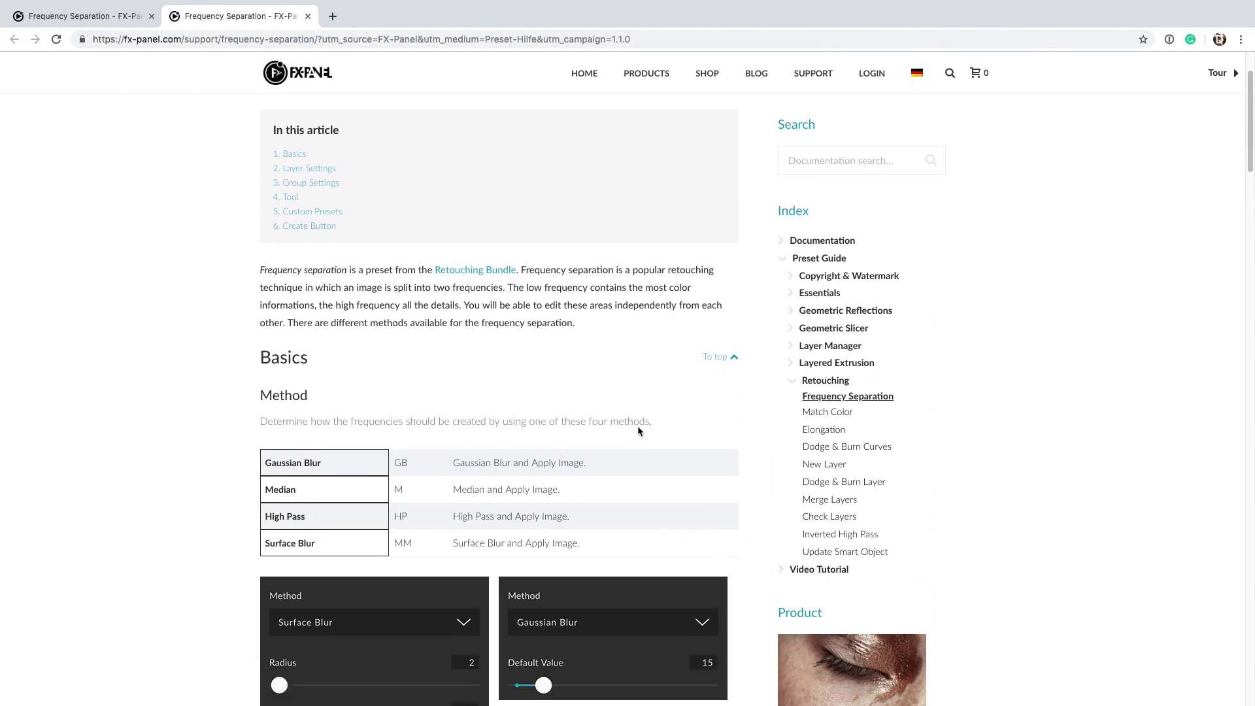
scroll(640, 430, down, 3)
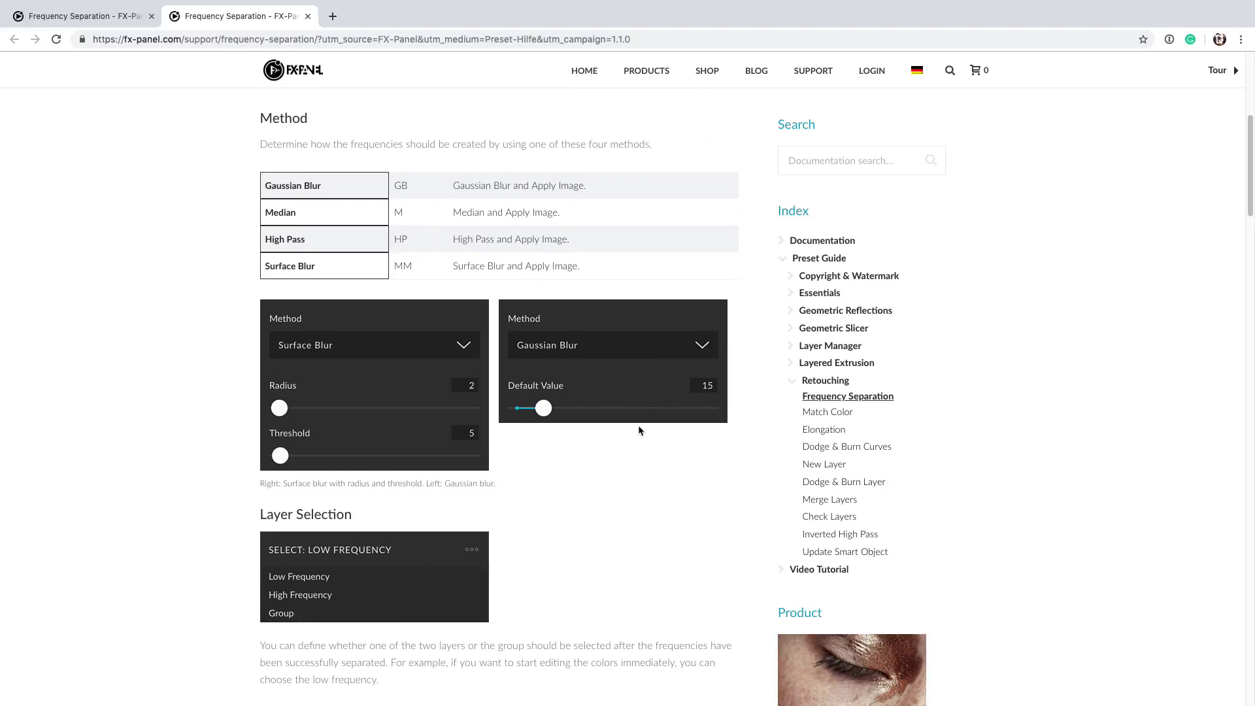
scroll(640, 431, down, 2)
scroll(640, 428, up, 6)
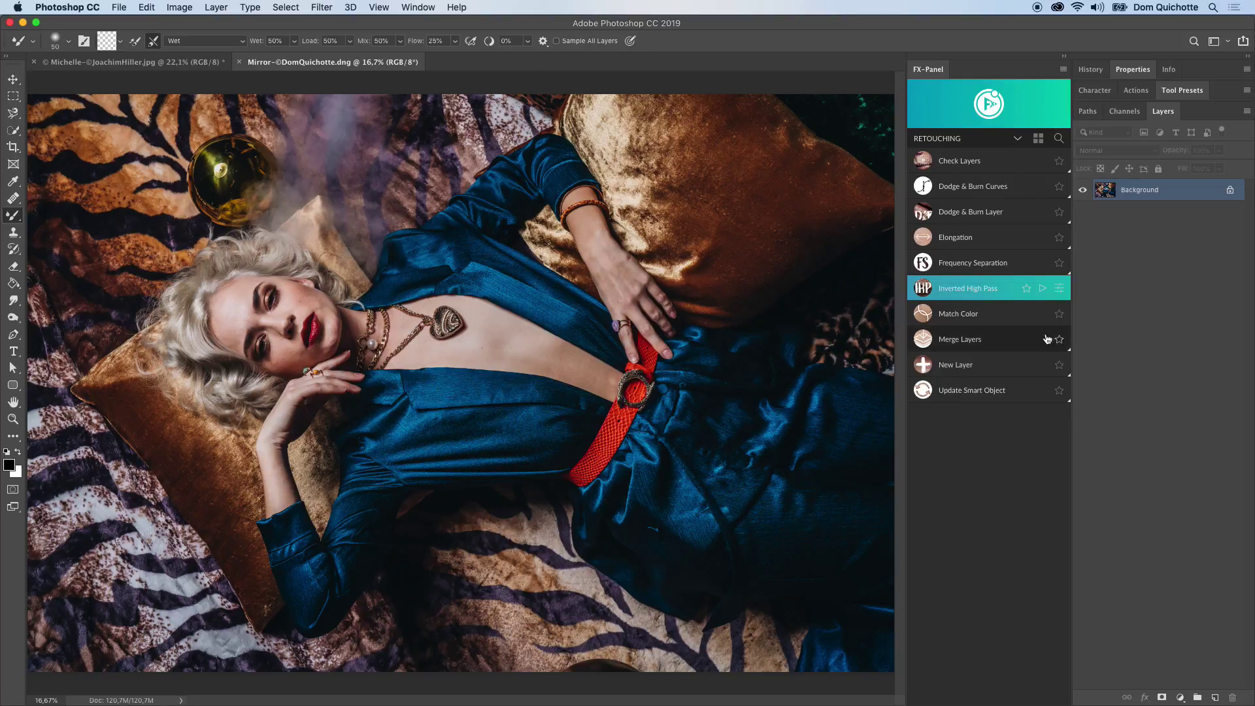
Run the Inverted High Pass effect on the Background image with a High Pass radius of 10 pixels.
click(1042, 289)
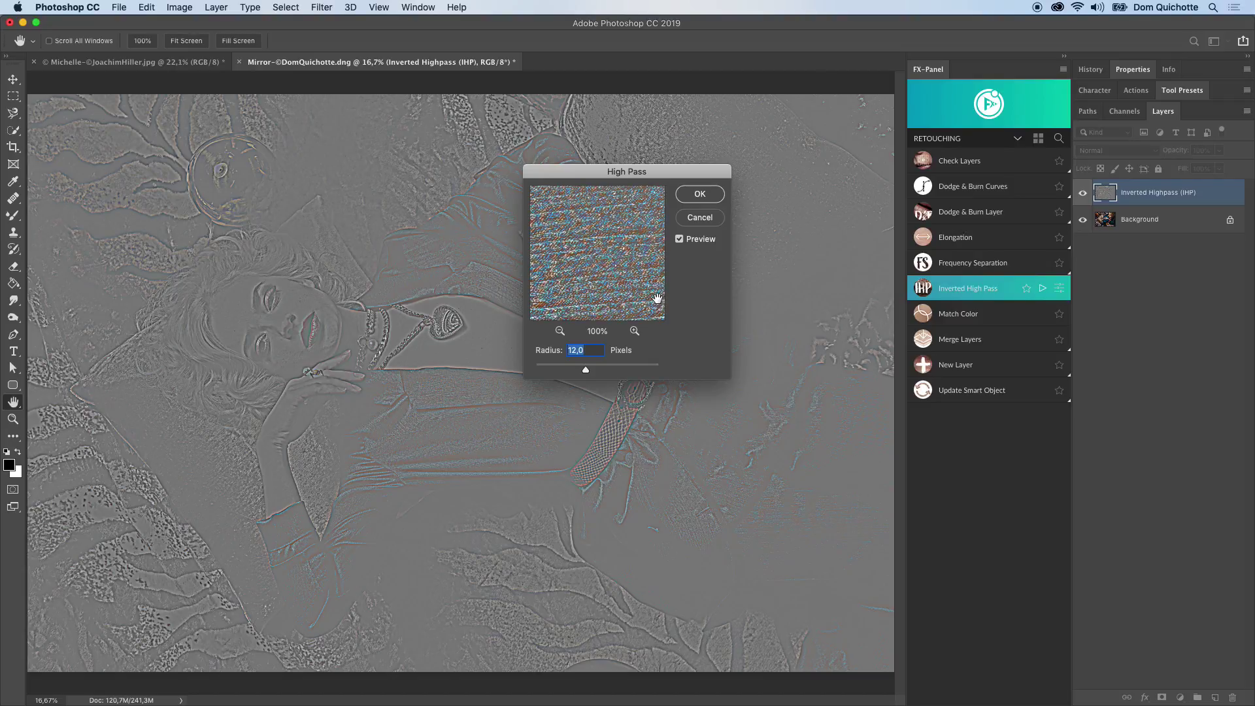
text(10)
click(698, 194)
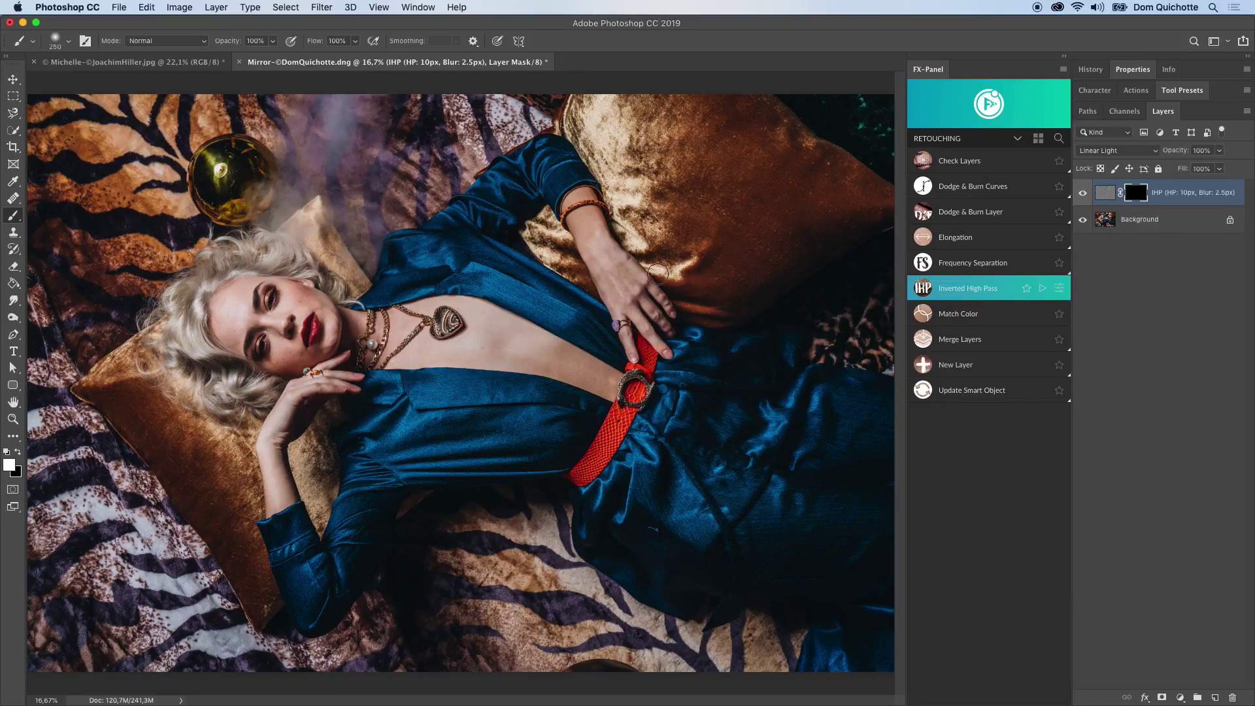
Brush on the inverted high pass layer's mask over the skin near the heart pendant and reduce the brush size to 60 px.
drag(395, 324, 482, 331)
key(bracketleft)
key(bracketleft)
key(bracketleft)
key(bracketleft)
key(bracketleft)
key(bracketleft)
key(bracketleft)
key(bracketleft)
key(bracketleft)
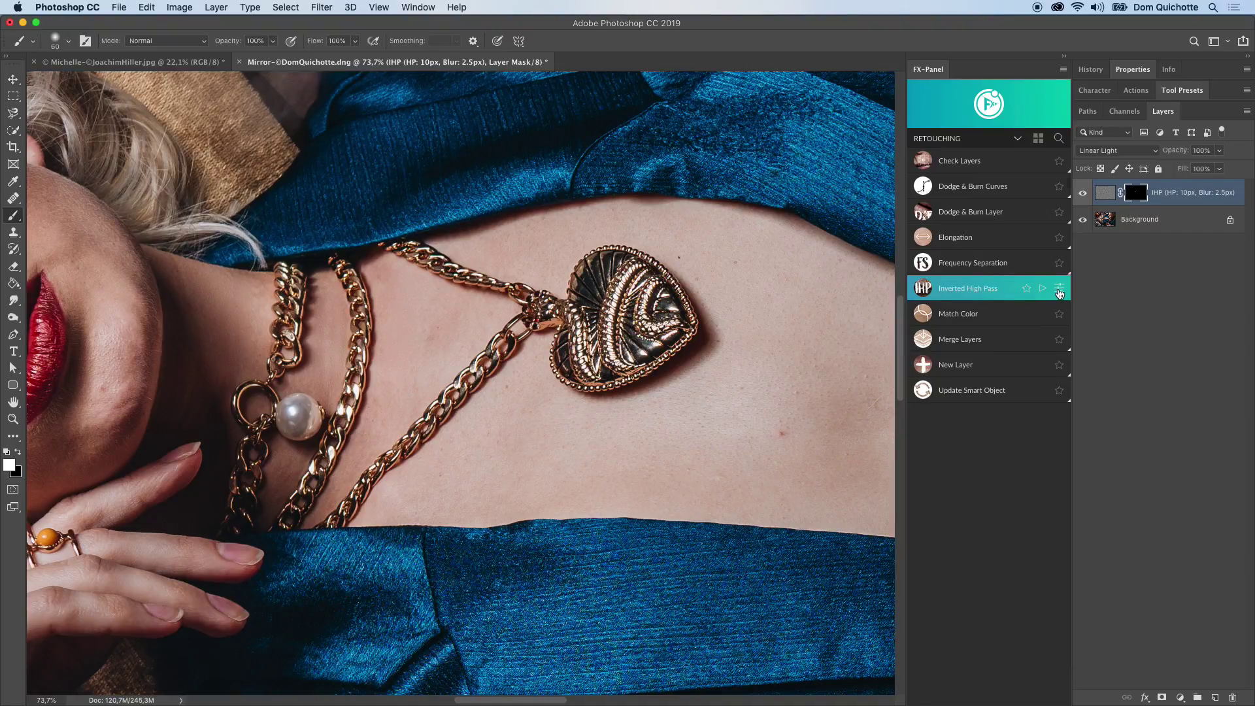
Set the default high pass value of Inverted High Pass to 20 and try its Show Dialog and Blur Factor options.
click(1058, 289)
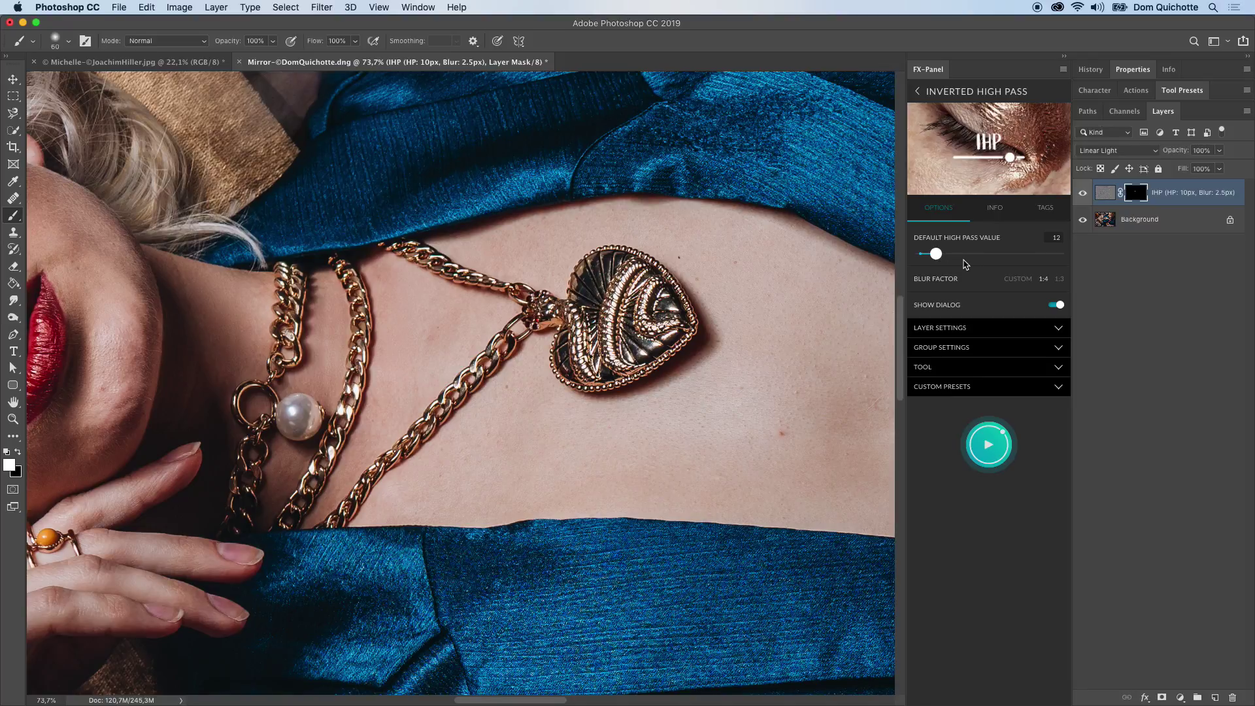
drag(935, 255, 948, 262)
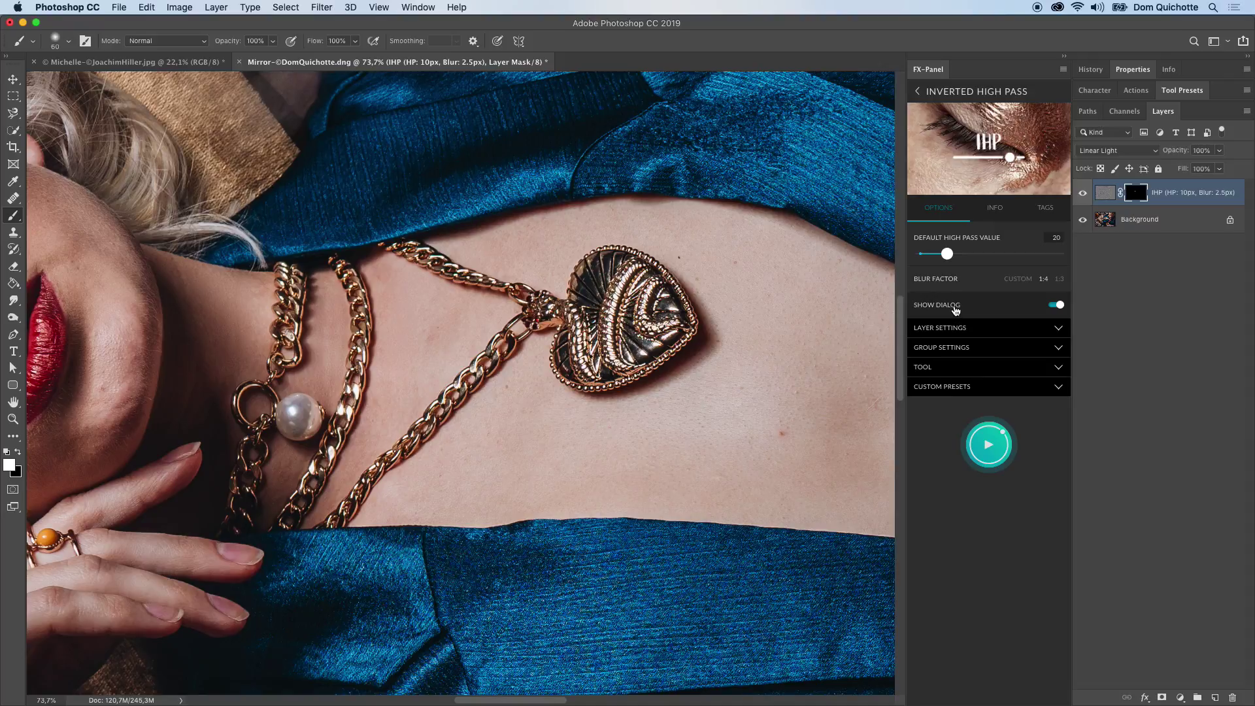
click(955, 310)
click(956, 310)
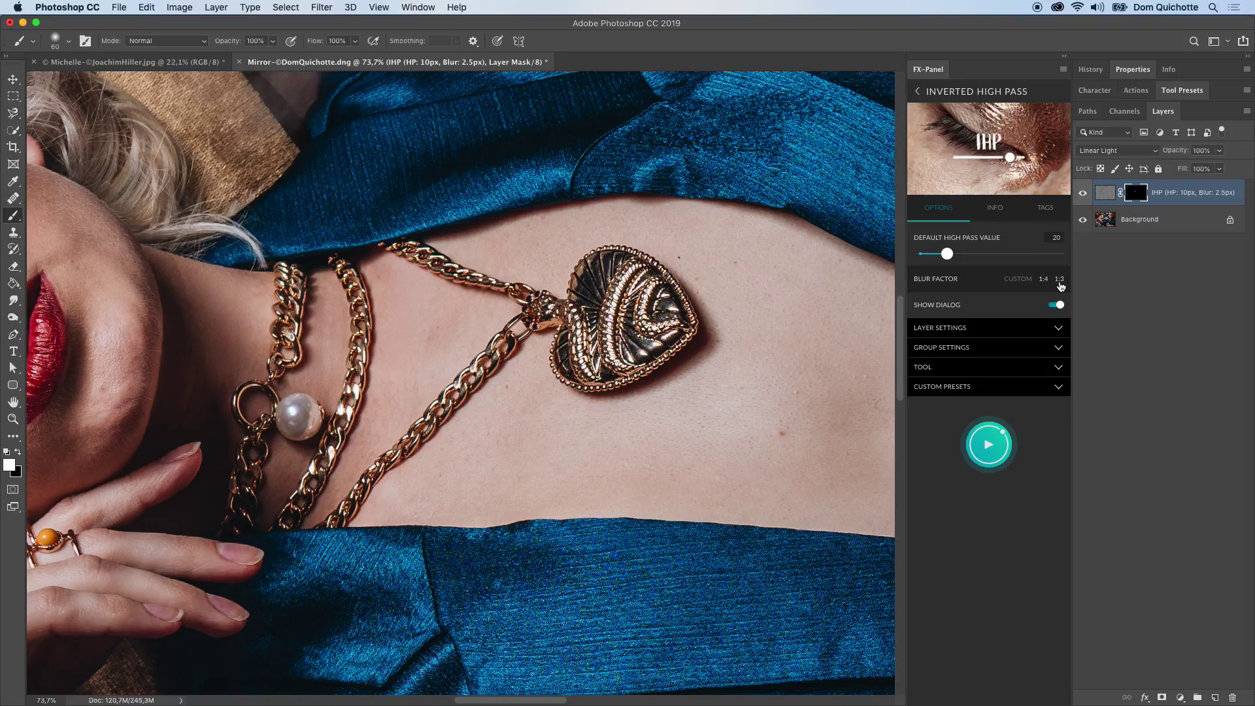
click(1058, 280)
click(999, 283)
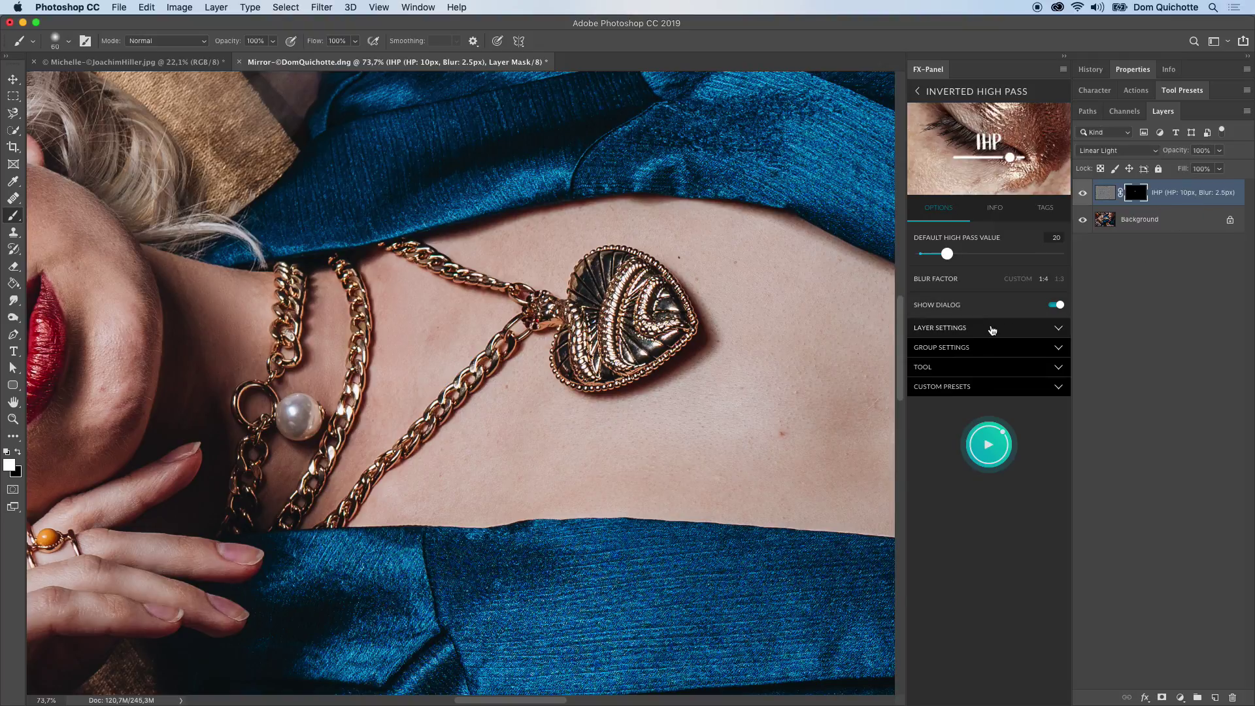
Review the layer settings, tool and custom preset options of Inverted High Pass.
click(992, 329)
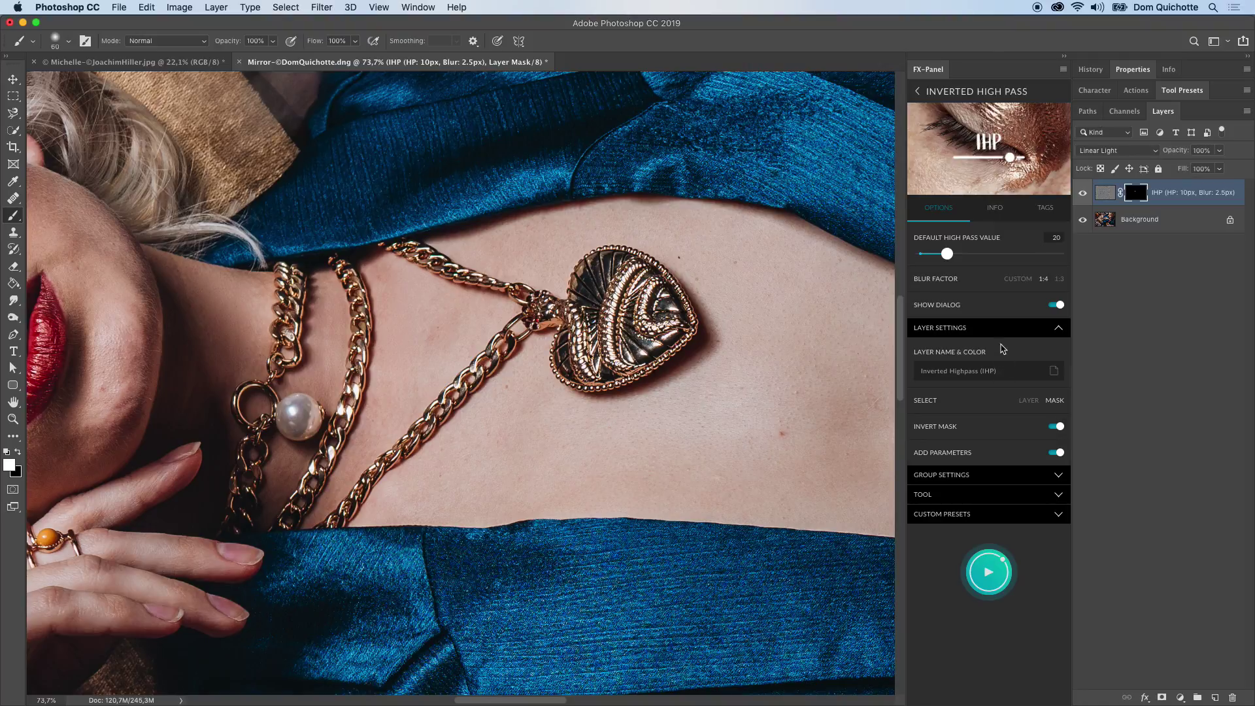
click(999, 333)
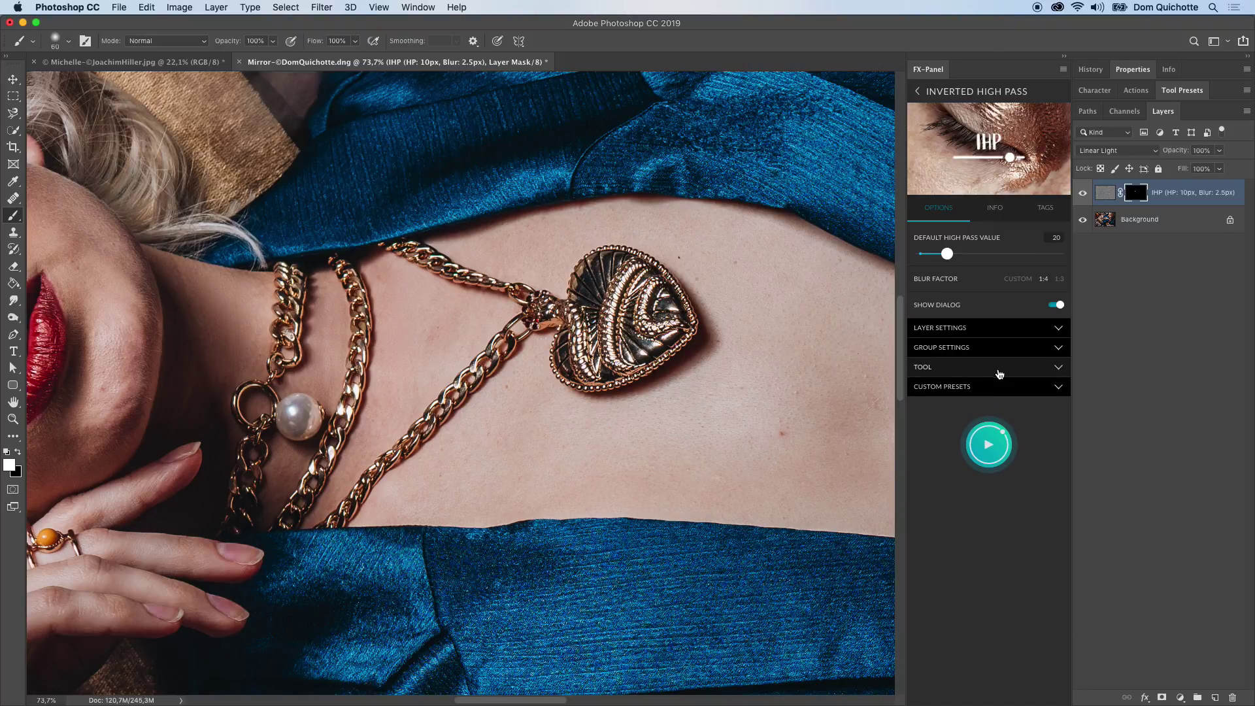
click(999, 367)
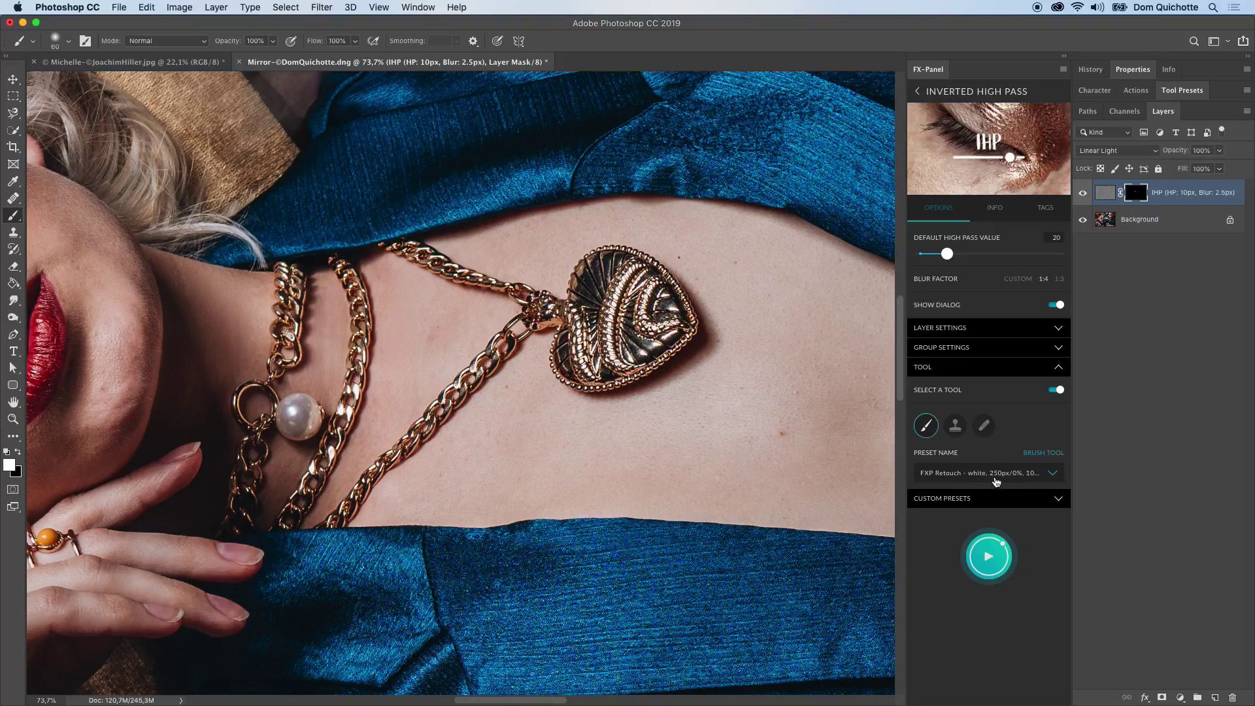
click(993, 367)
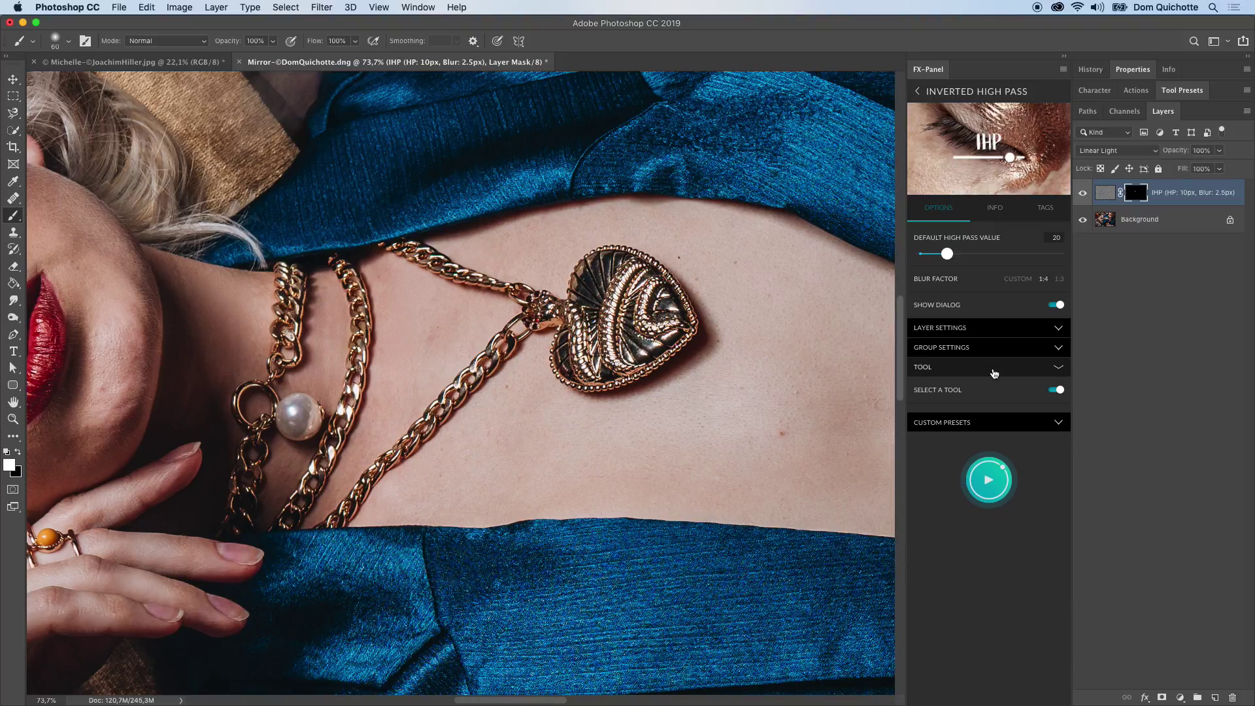
click(993, 390)
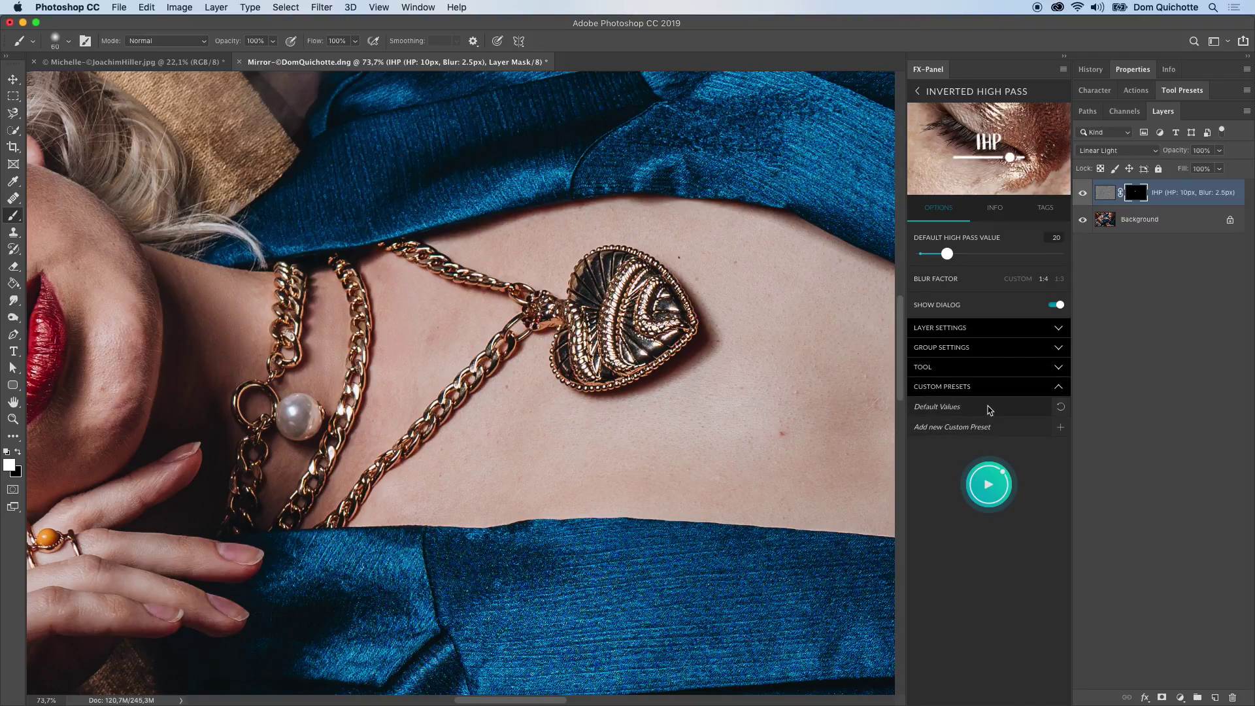
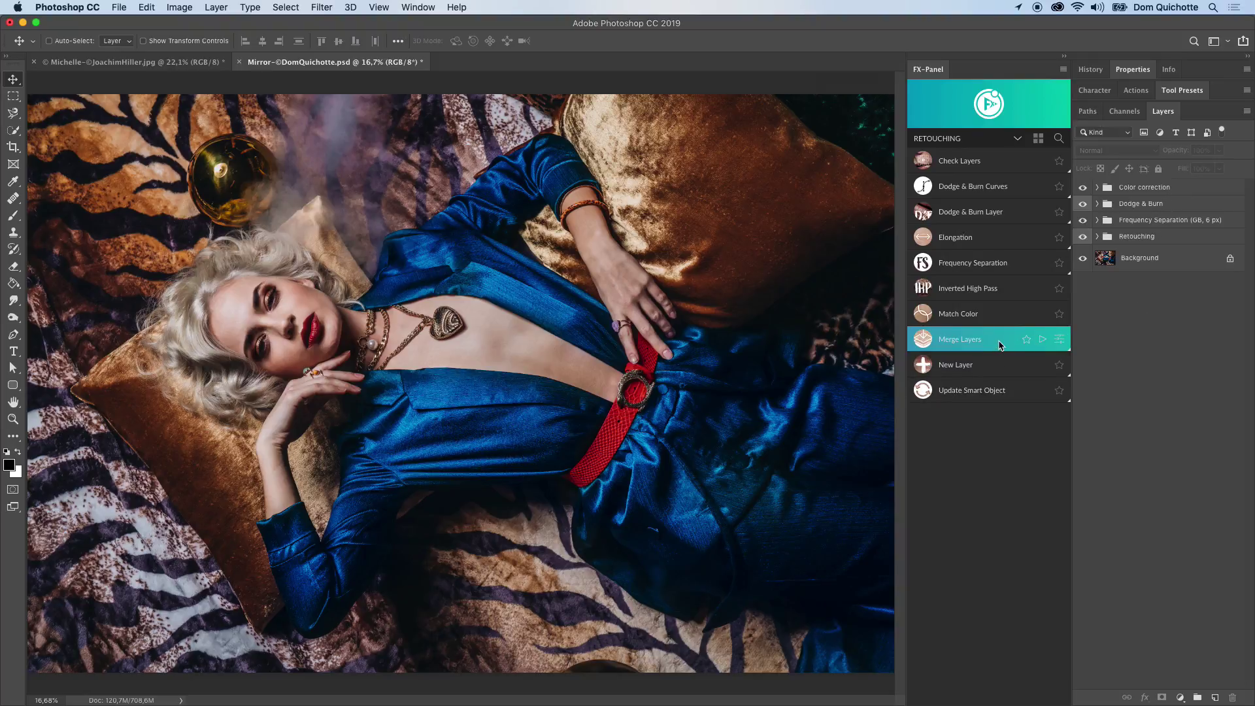
Configure Merge Layers to use the Current and below method and a red colour label for the merged layer.
click(1058, 340)
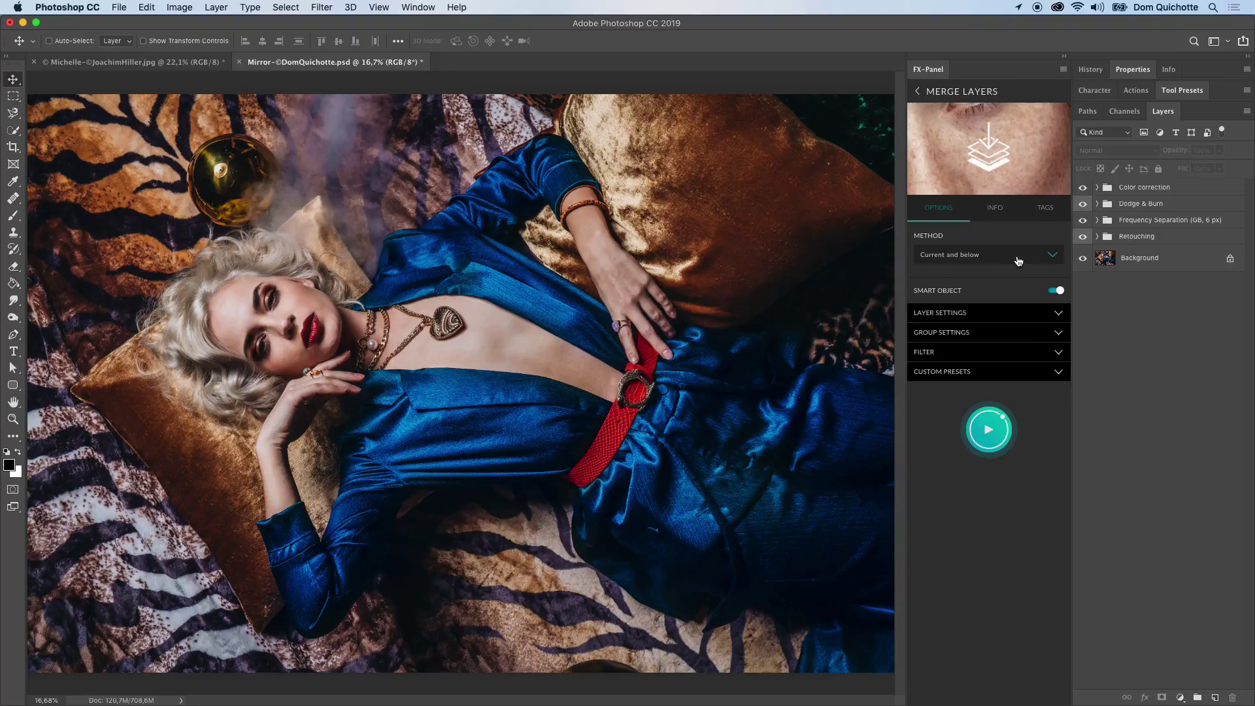
click(1010, 259)
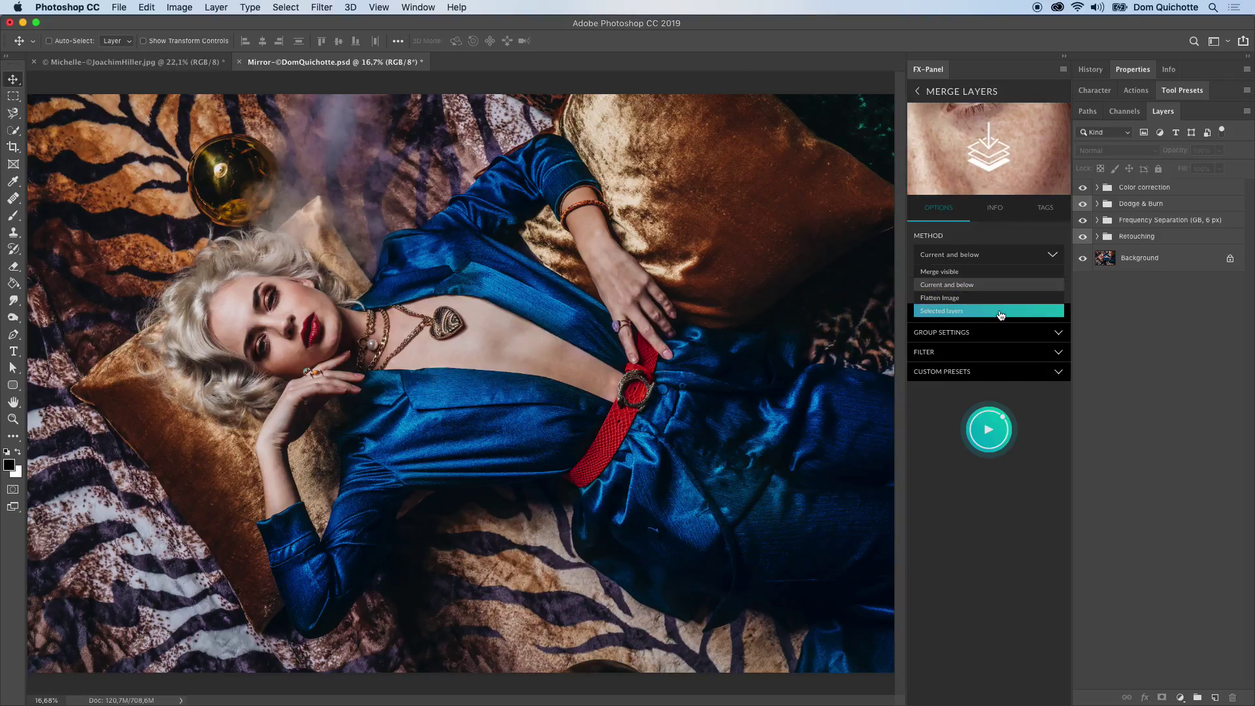
click(997, 285)
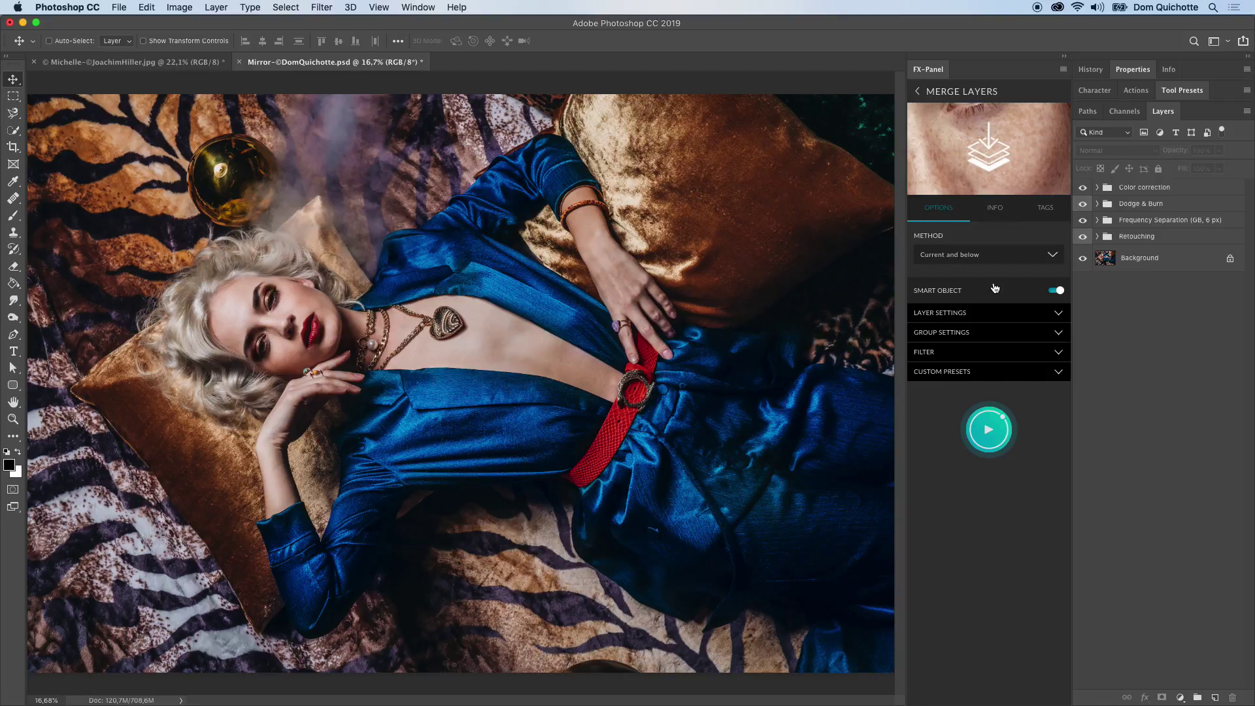
click(983, 312)
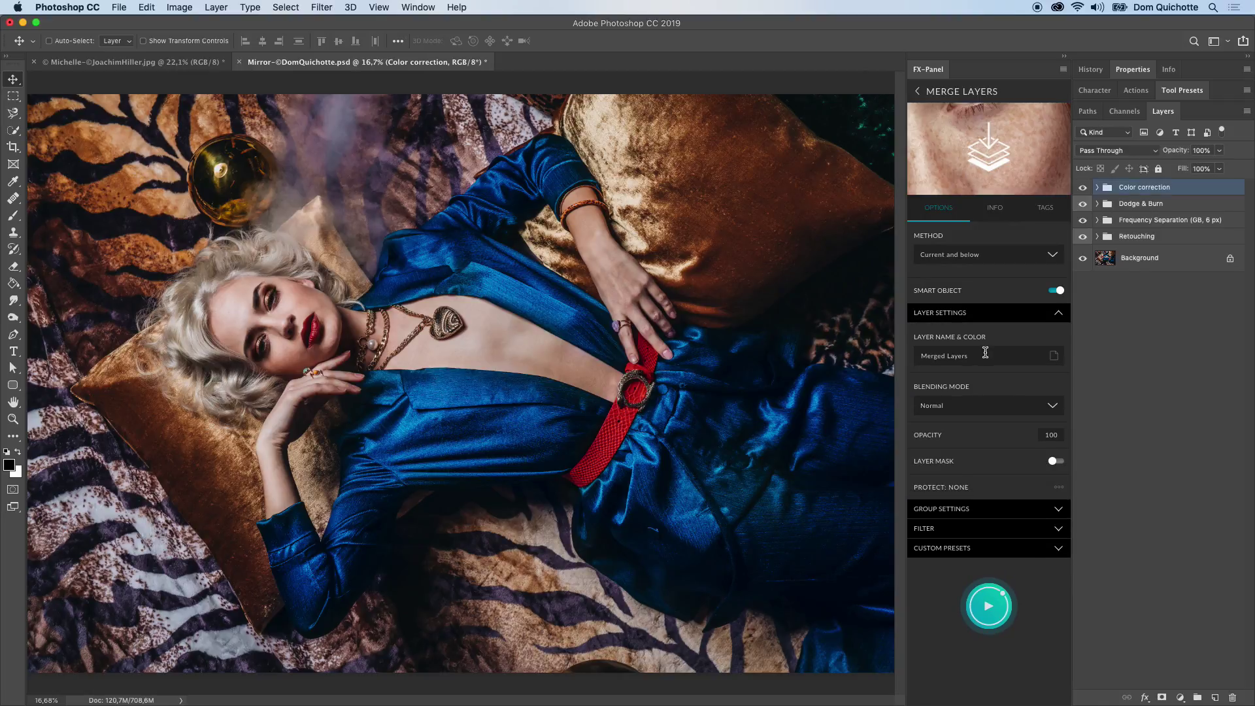
click(1053, 356)
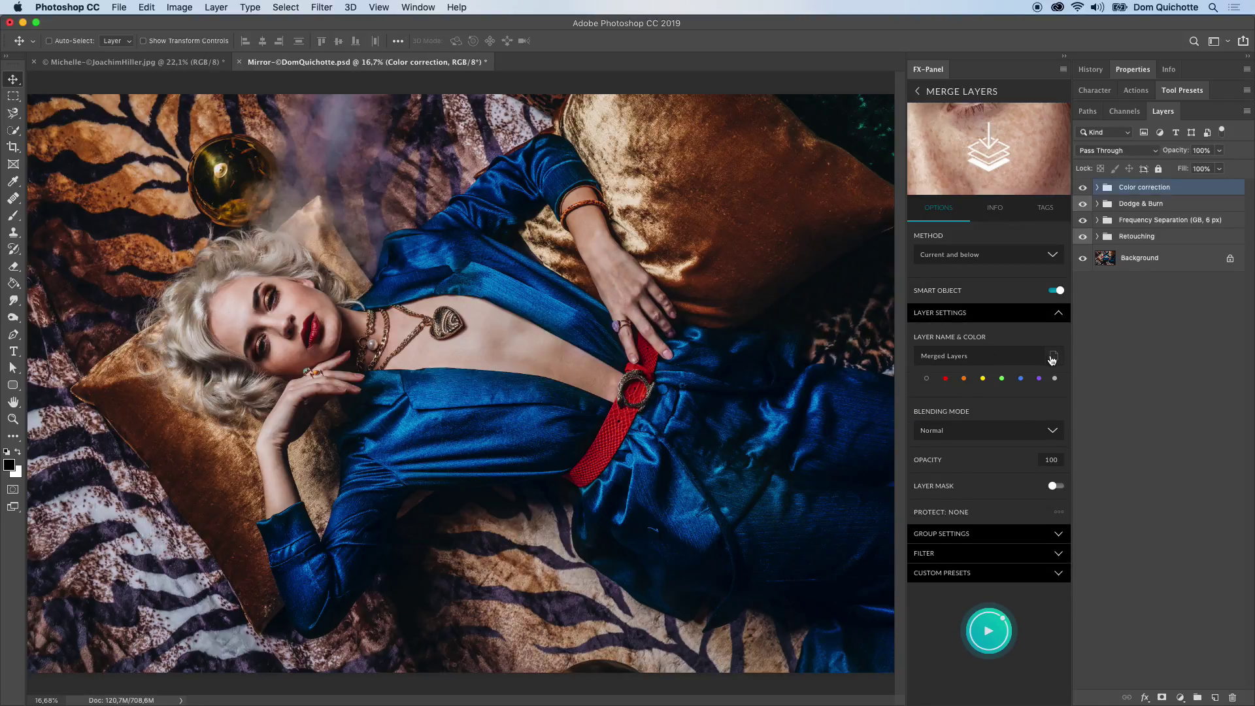
click(946, 379)
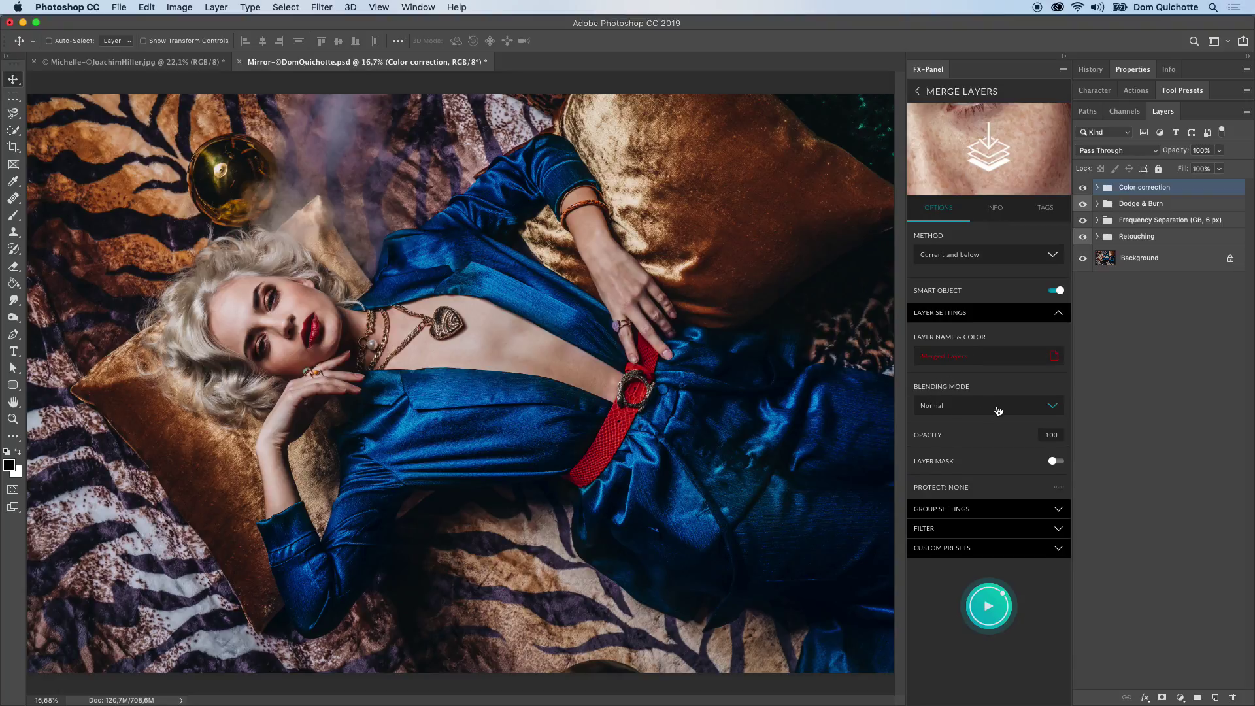
Enable a layer mask and Position protection for the merged layer, and run Merge Layers above the Color correction group.
click(973, 460)
click(990, 497)
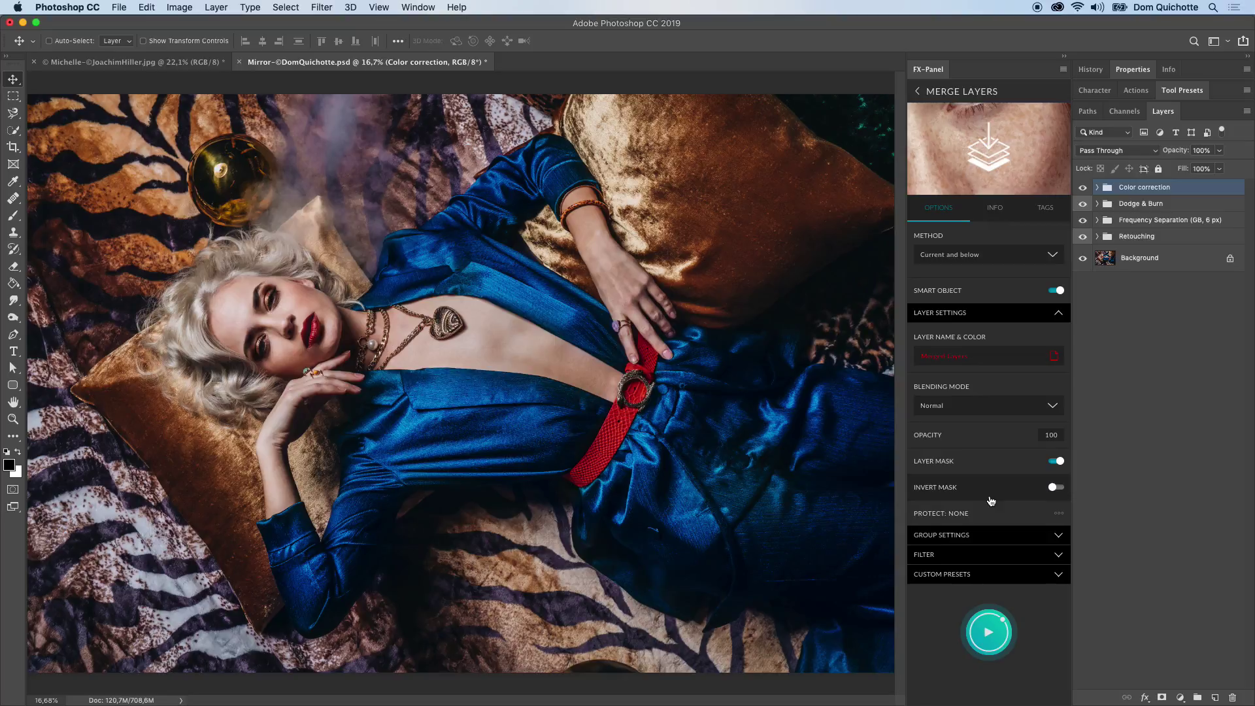
click(991, 516)
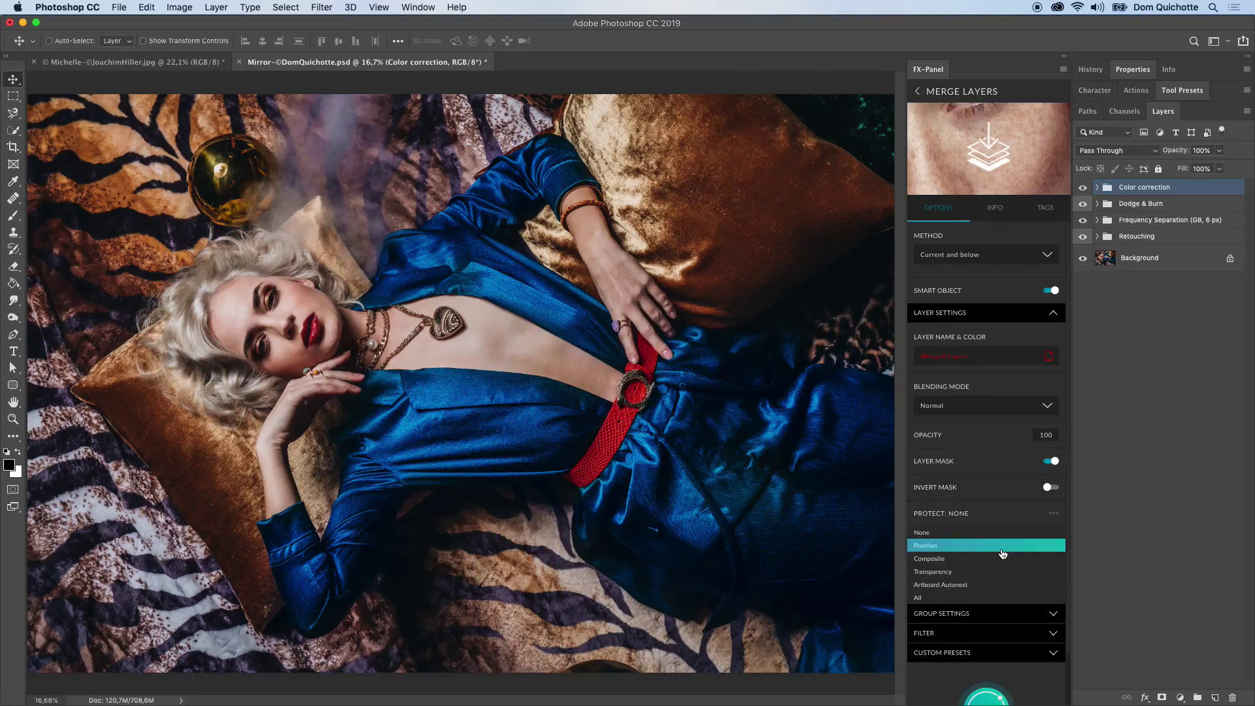
click(1003, 551)
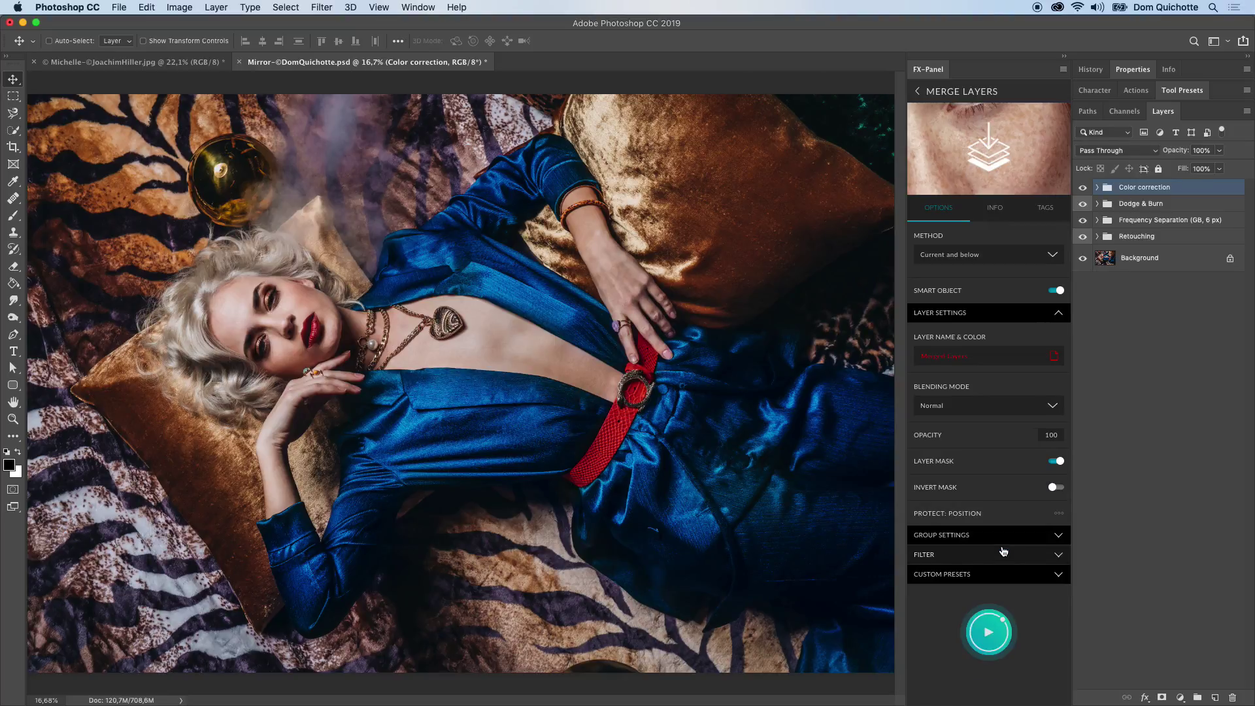
click(989, 632)
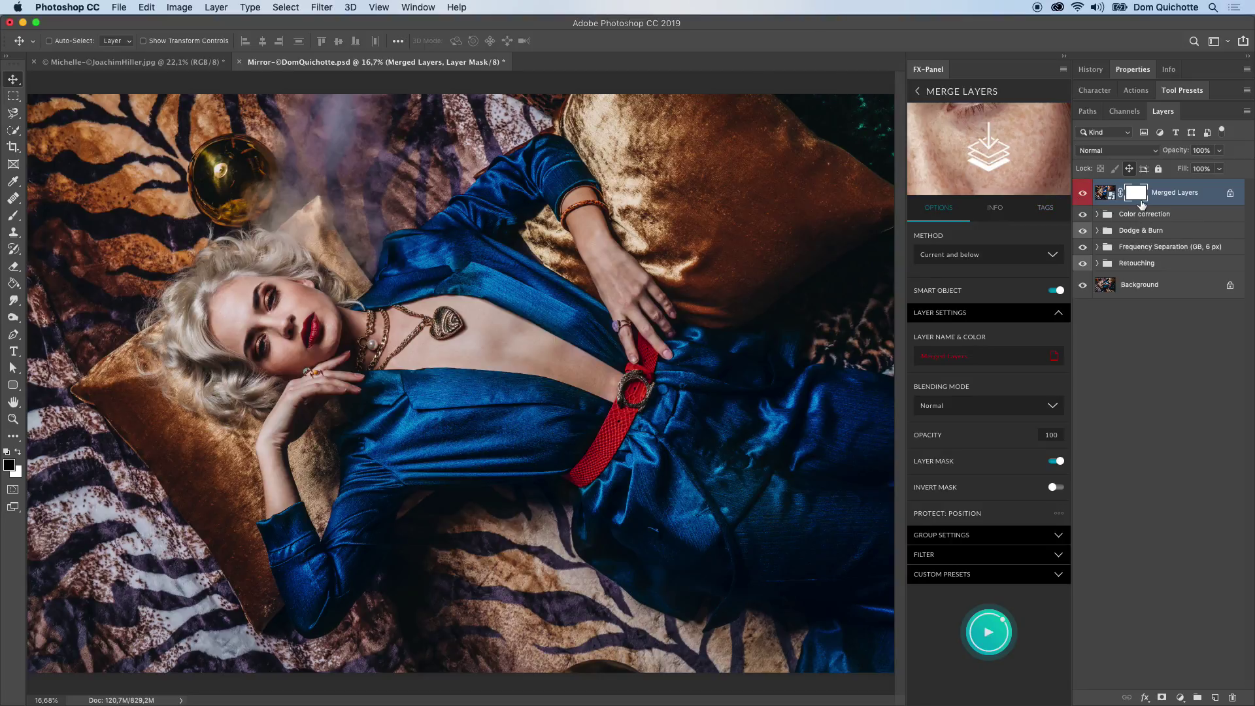
Delete the Merged Layers smart object and rerun Merge Layers with Liquify as the applied filter.
key(Delete)
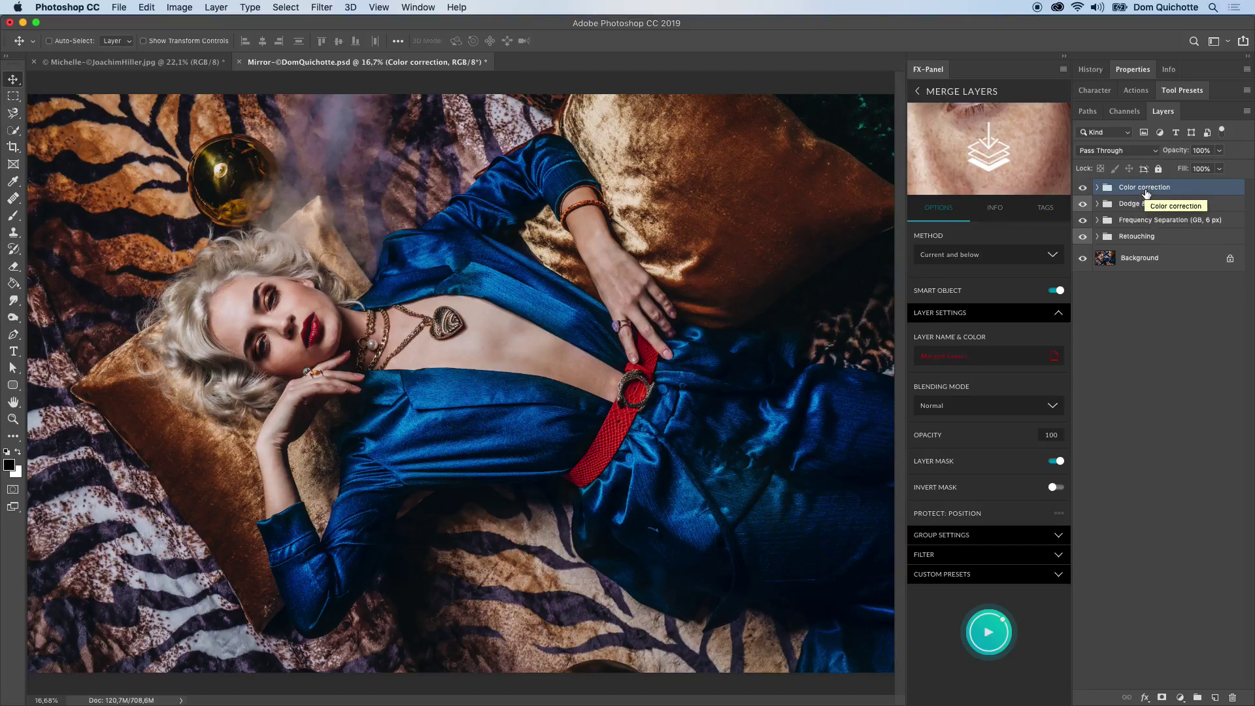
click(1011, 317)
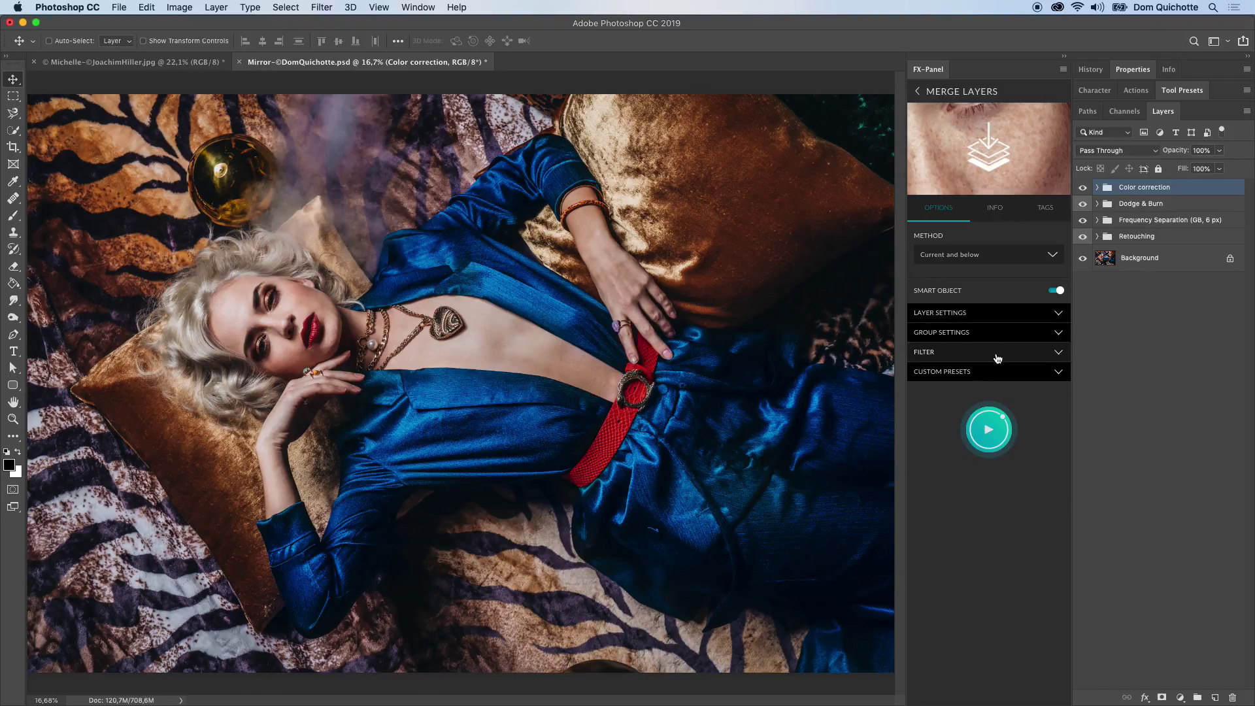
click(996, 355)
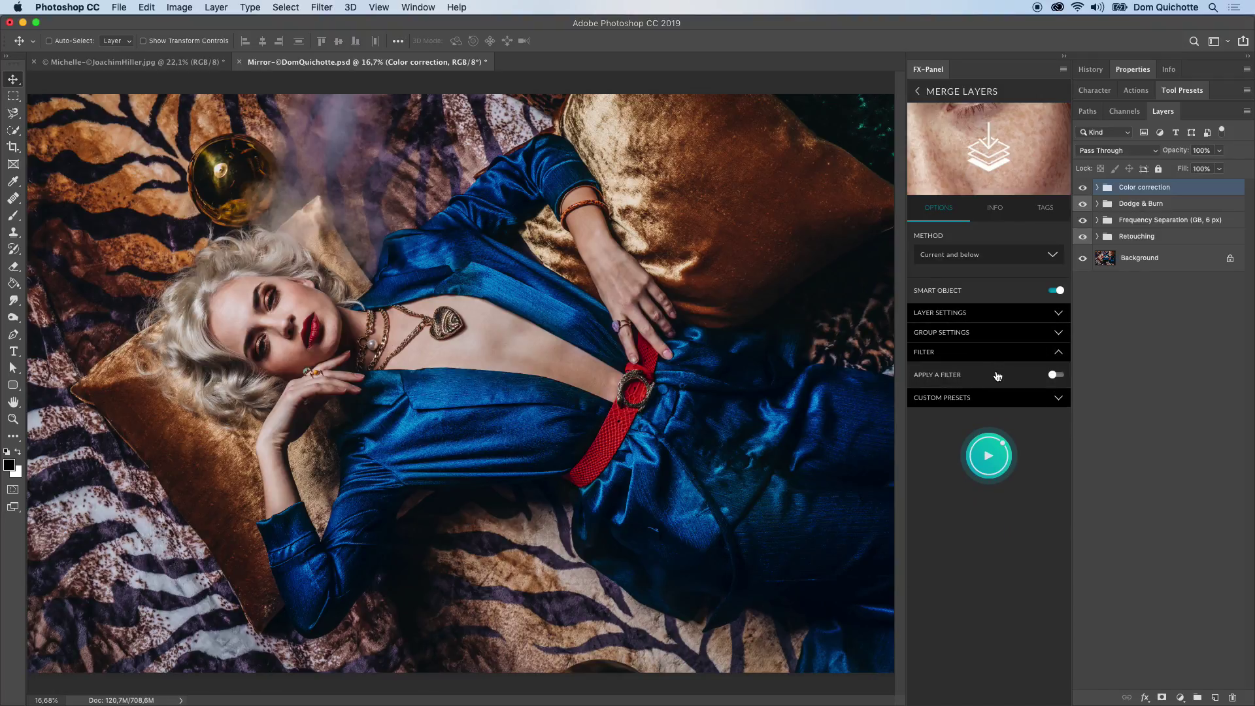
click(997, 377)
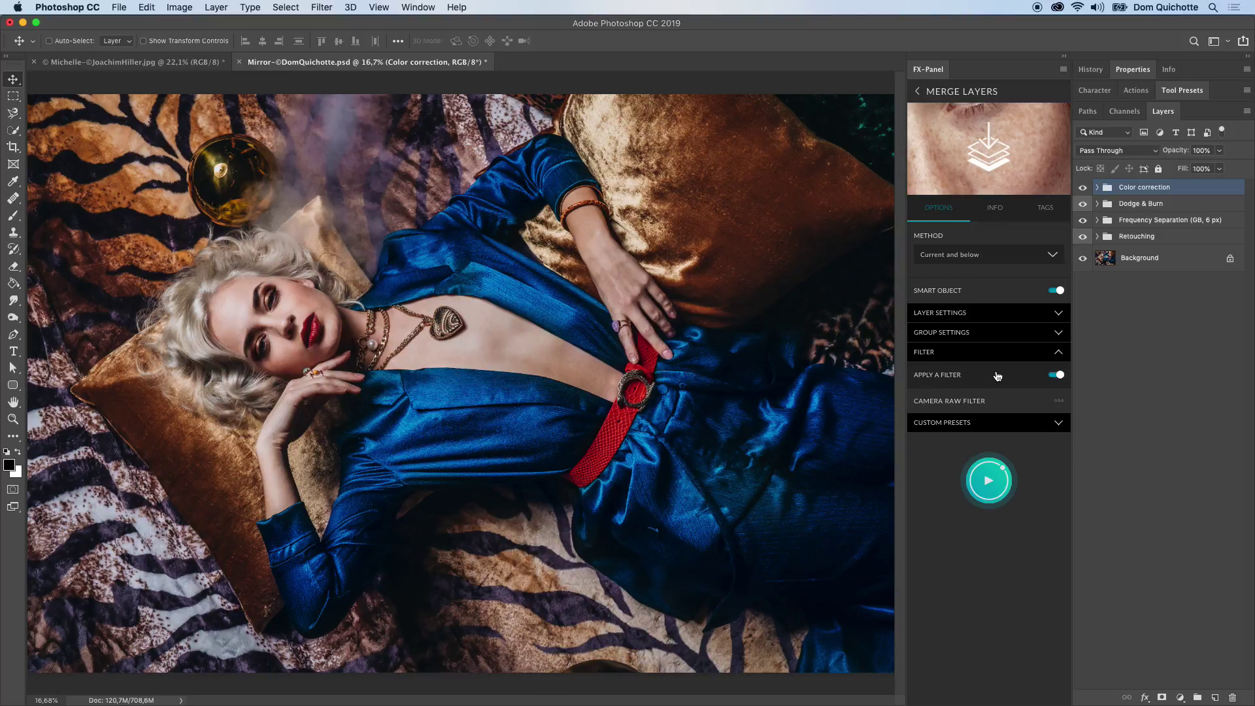
click(998, 401)
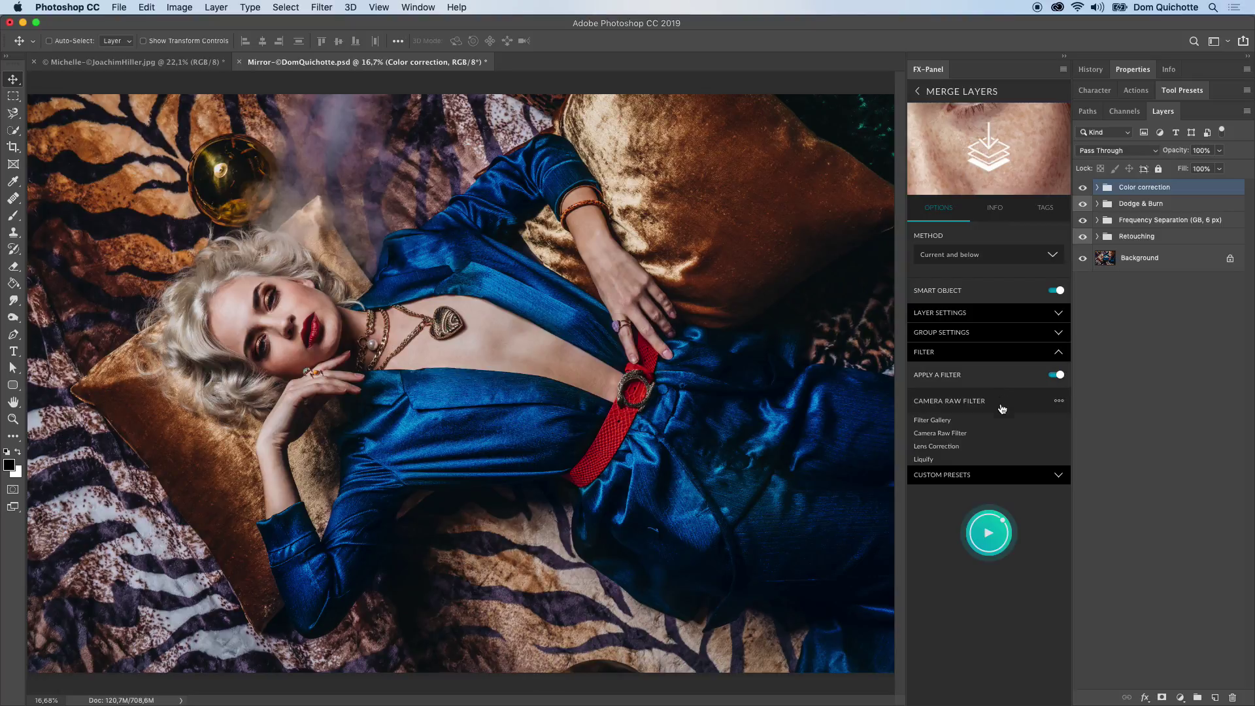
click(1000, 458)
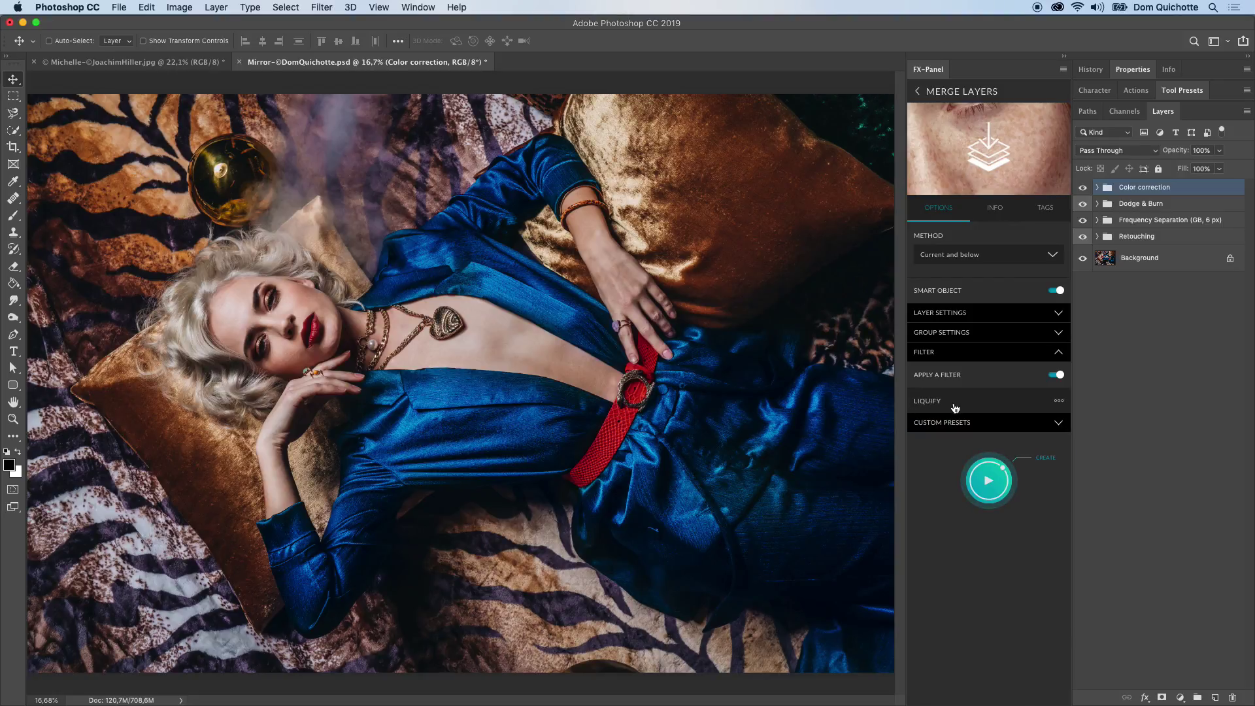
click(1009, 484)
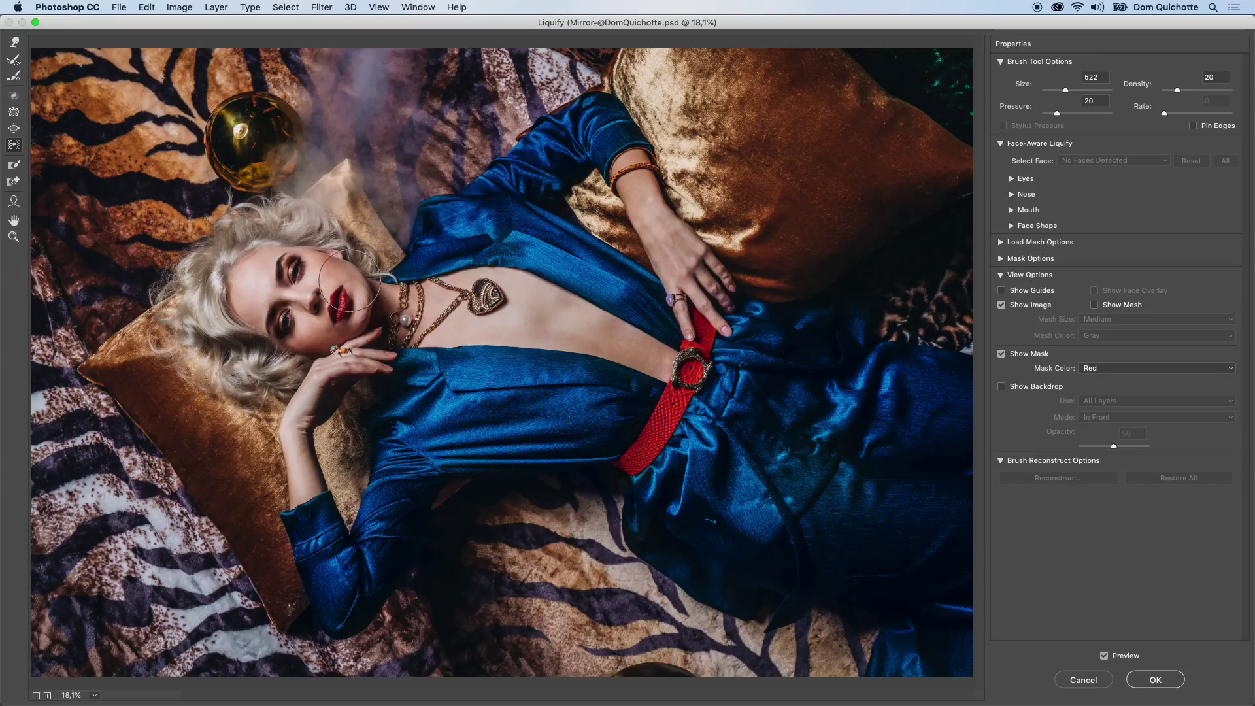
Reshape the blue outfit's shoulder, the waist and the blonde hair with the Push Left tool at different brush sizes, and apply Liquify.
ctrl+alt+drag(464, 239, 516, 238)
drag(457, 201, 420, 206)
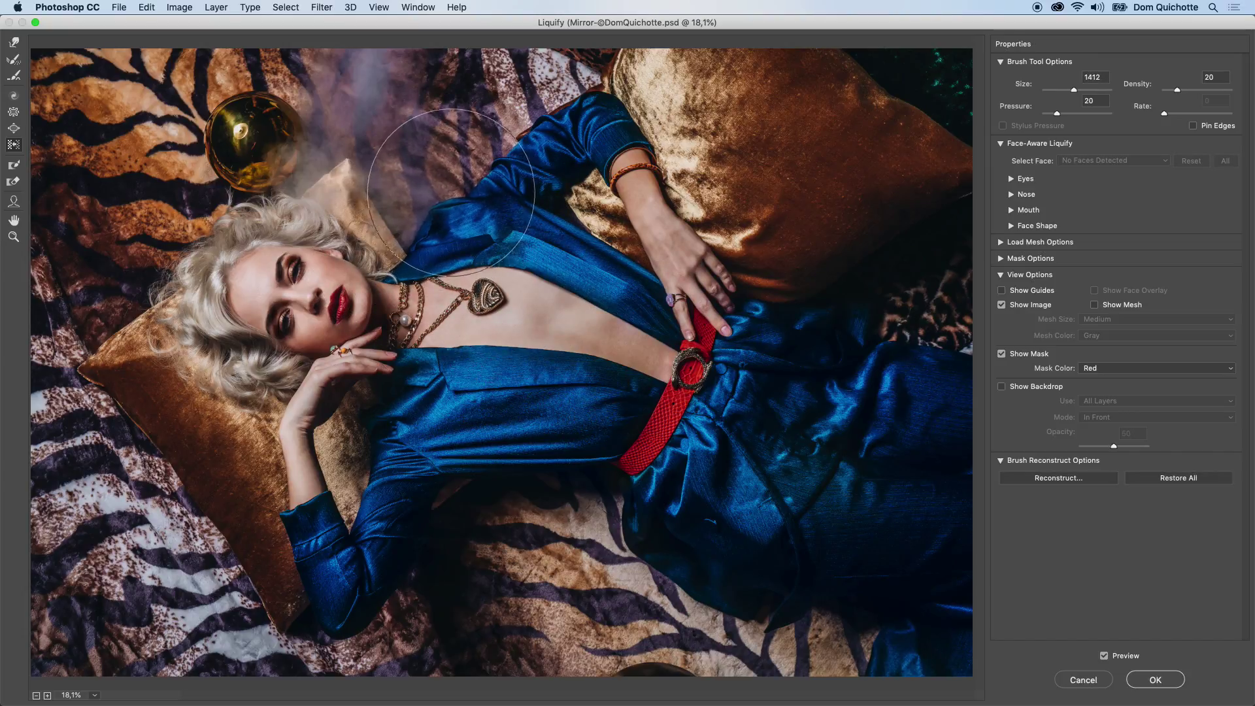
mouse_move(600, 448)
ctrl+alt+mouse_down()
mouse_move(556, 448)
mouse_move(568, 418)
ctrl+alt+mouse_up()
ctrl+alt+drag(450, 220, 430, 220)
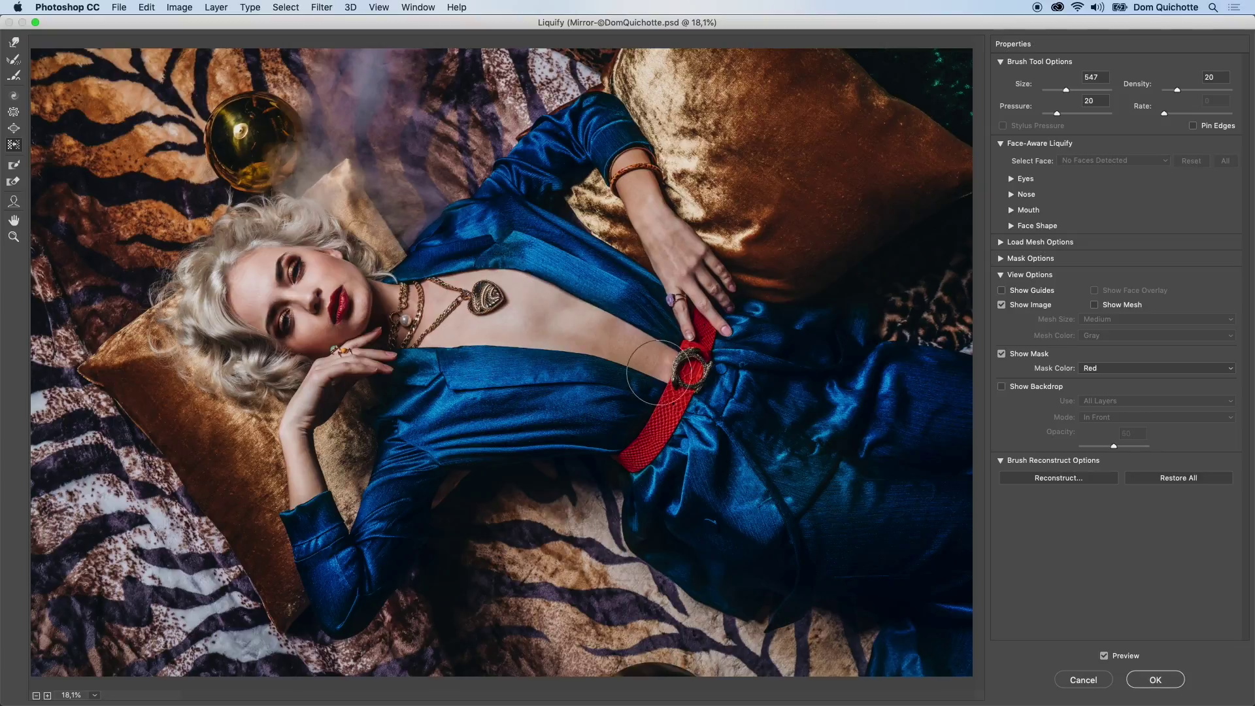
ctrl+alt+drag(281, 269, 327, 271)
drag(208, 258, 196, 400)
ctrl+alt+drag(270, 372, 199, 348)
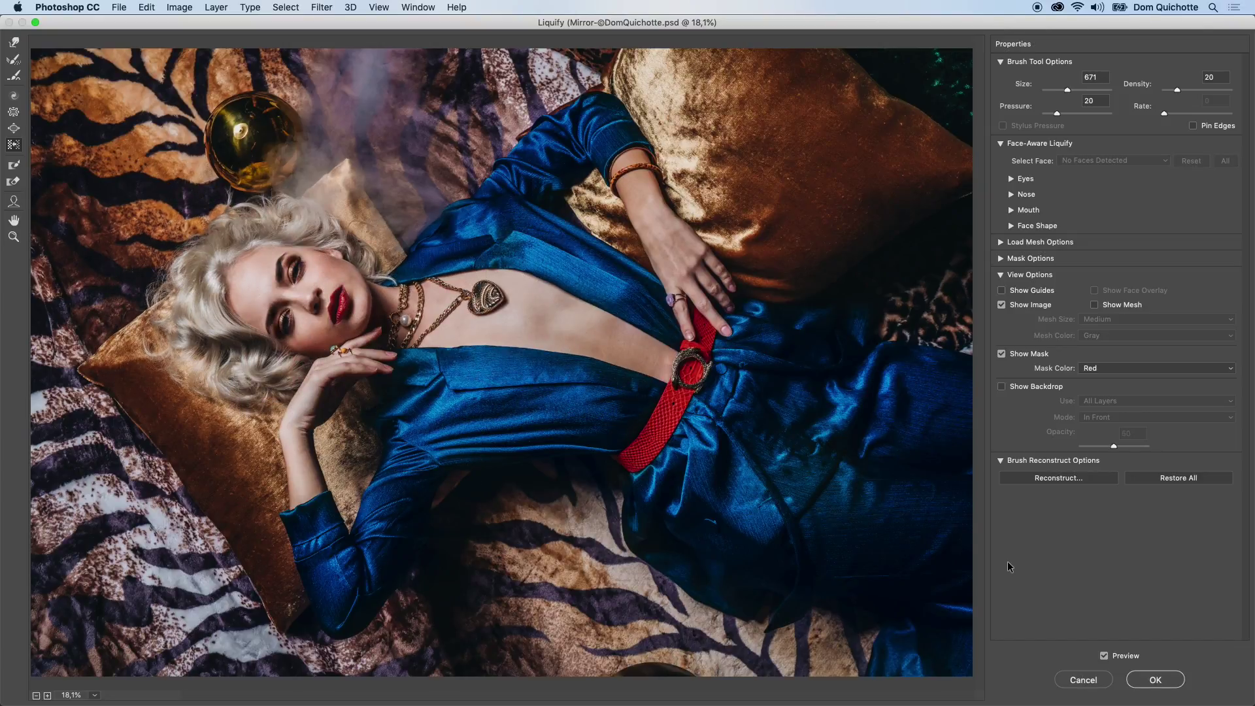
click(1168, 683)
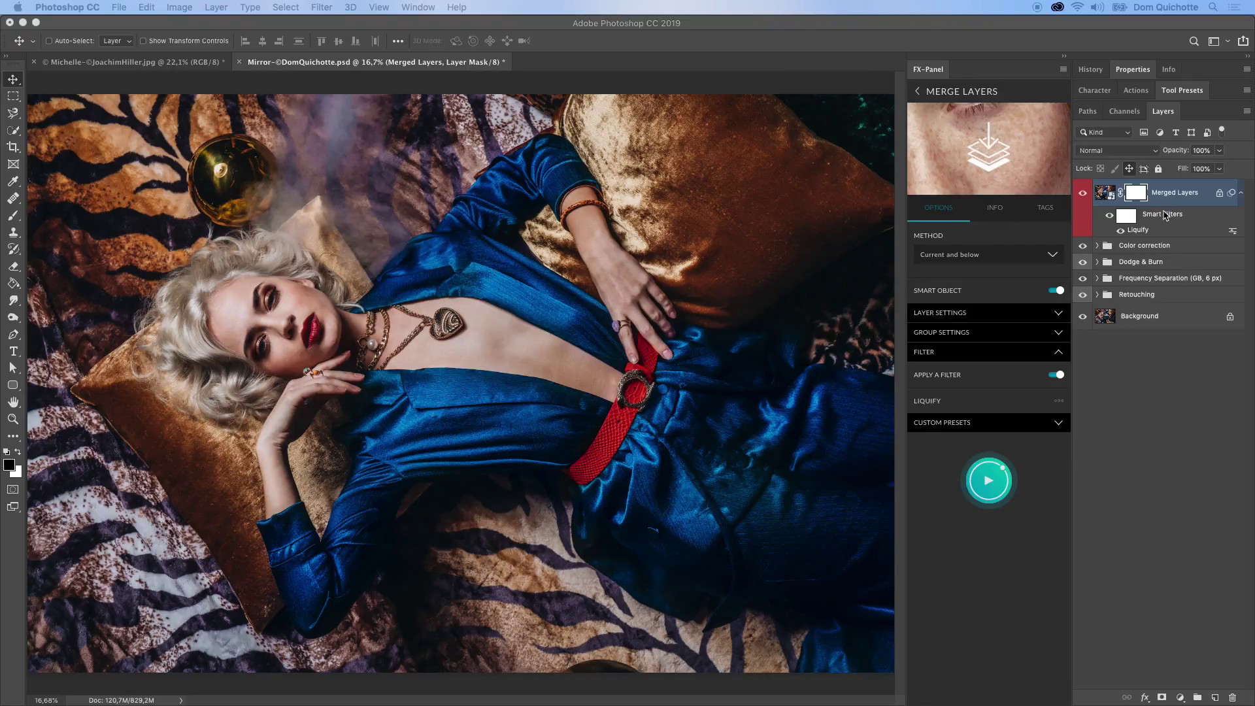
Run the Flatten Image custom preset of Merge Layers and undo the flattening.
click(1019, 424)
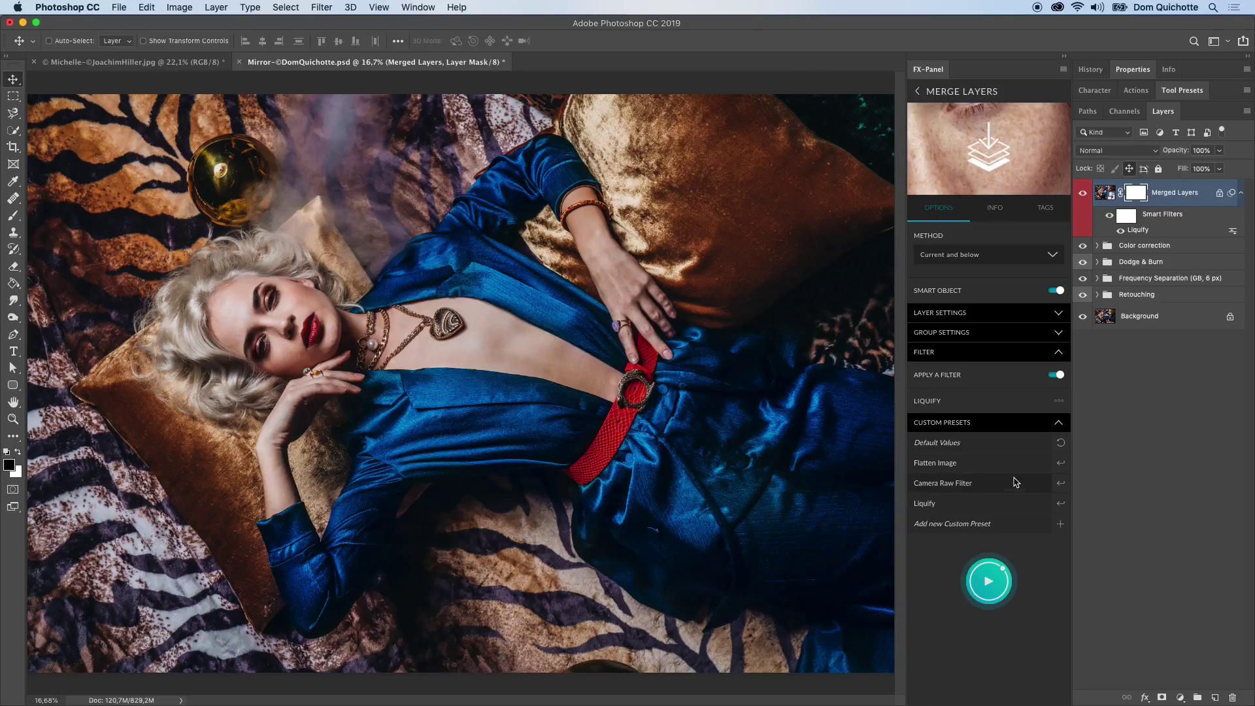
click(1059, 462)
click(996, 456)
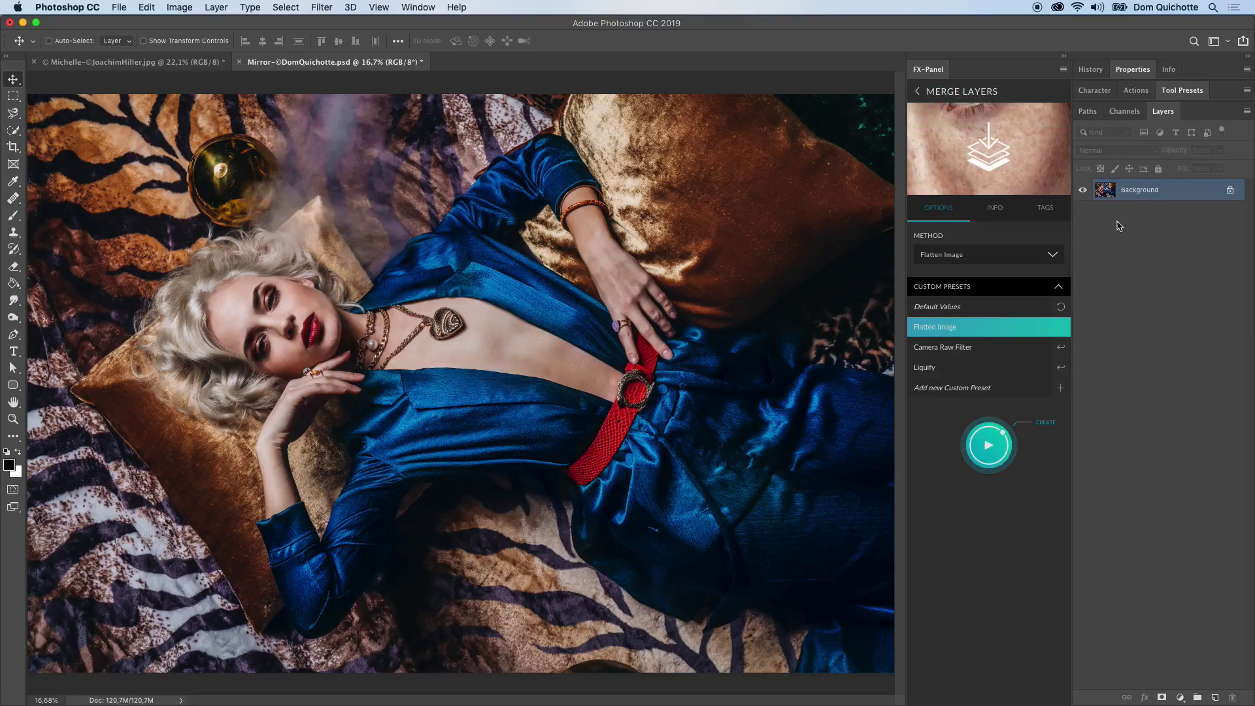
key(super+z)
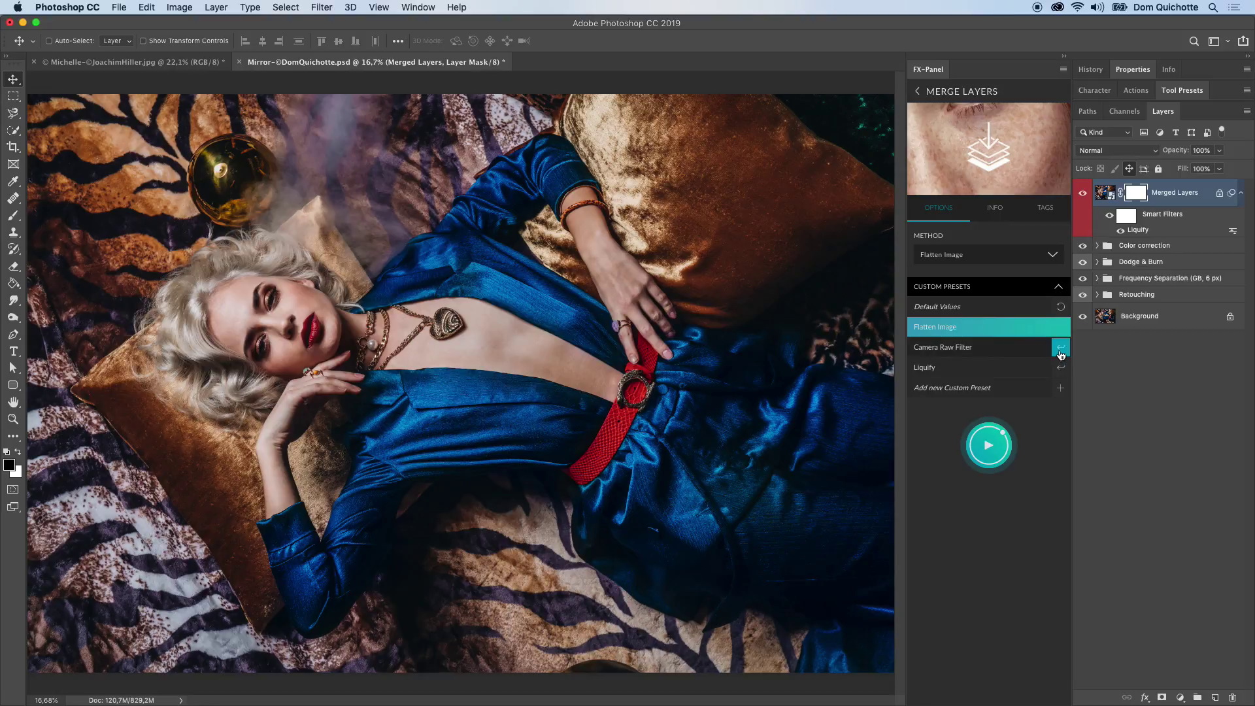
Load the Camera Raw Filter custom preset for Merge Layers and return to the Retouching effects list.
click(1059, 350)
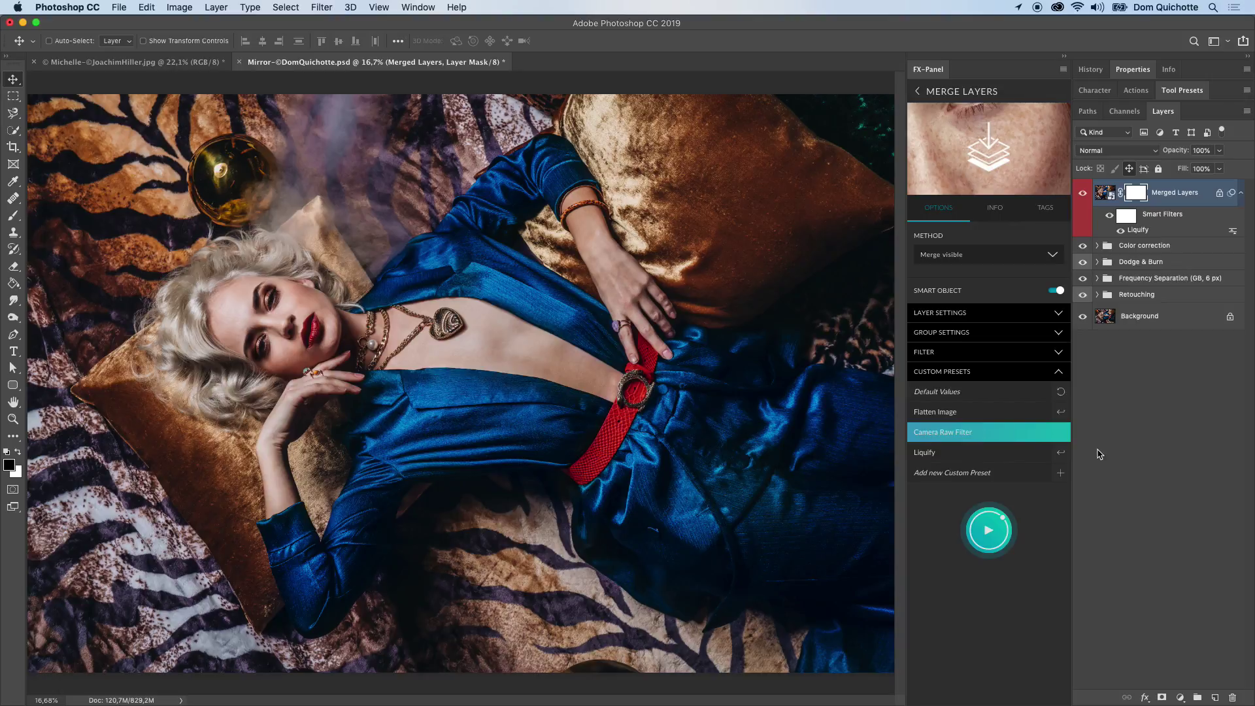
right_click(1005, 440)
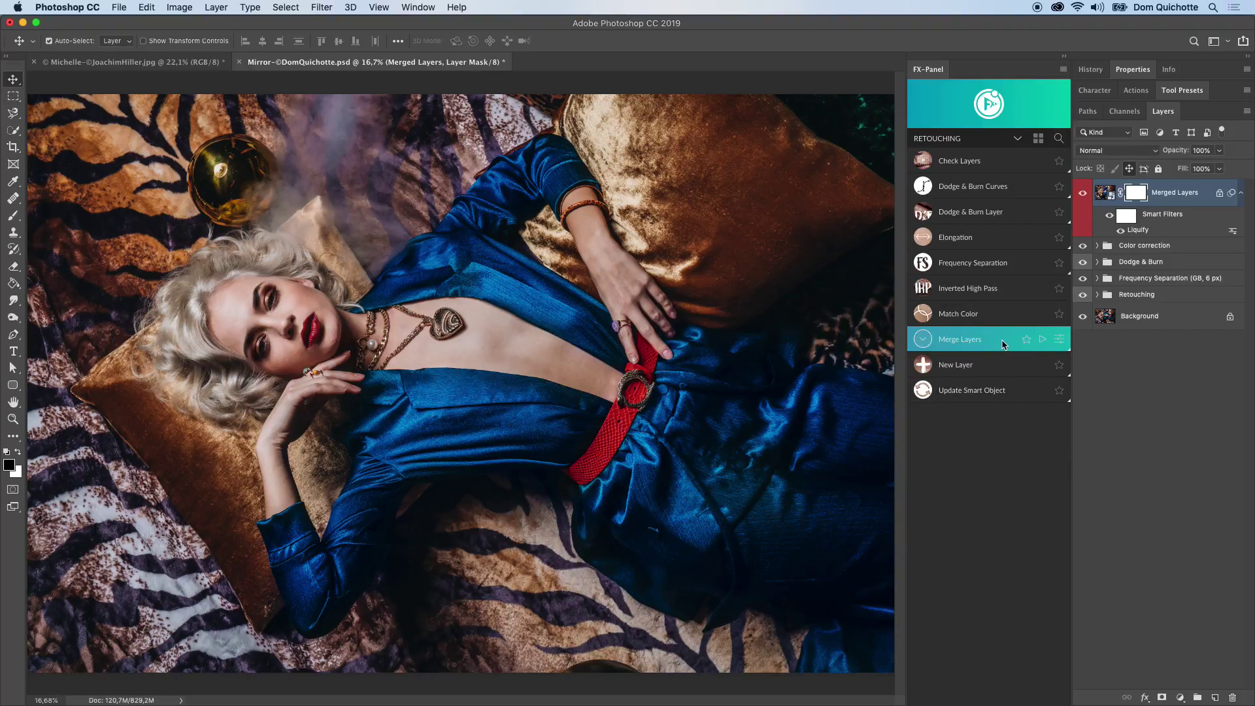
click(1004, 345)
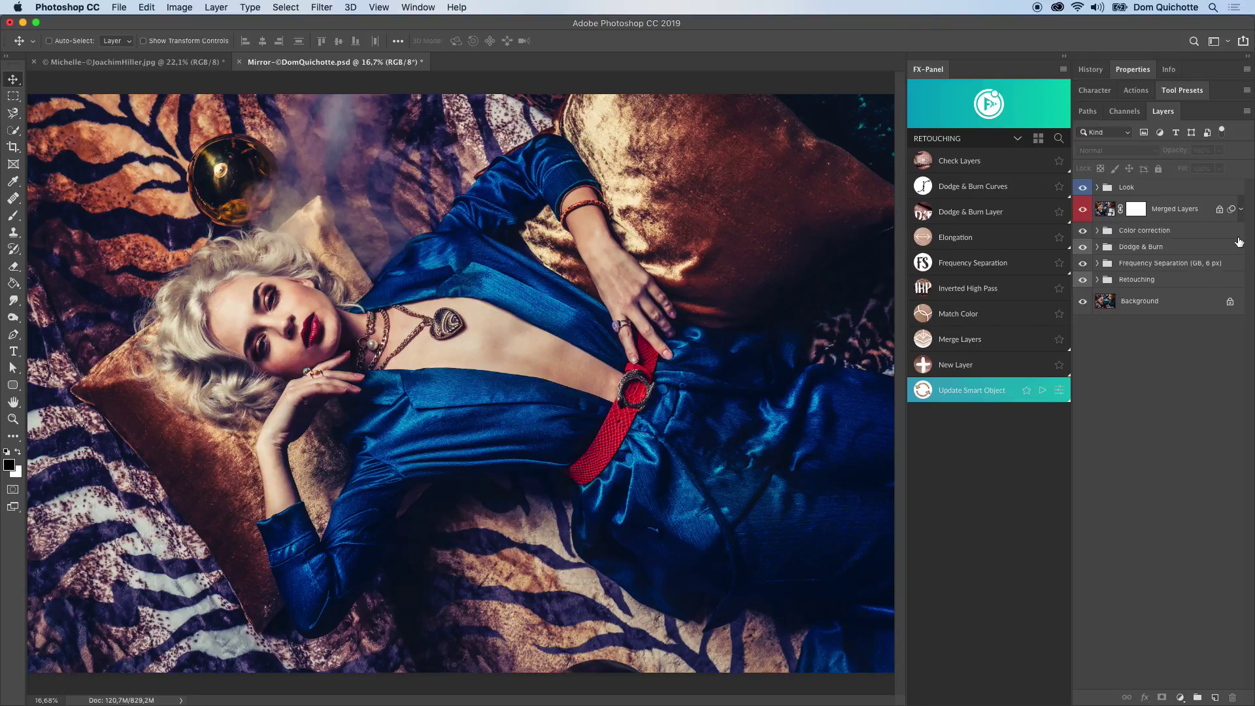
Examine the smart filters of Merged Layers and compare the image with and without the Look group.
click(1240, 210)
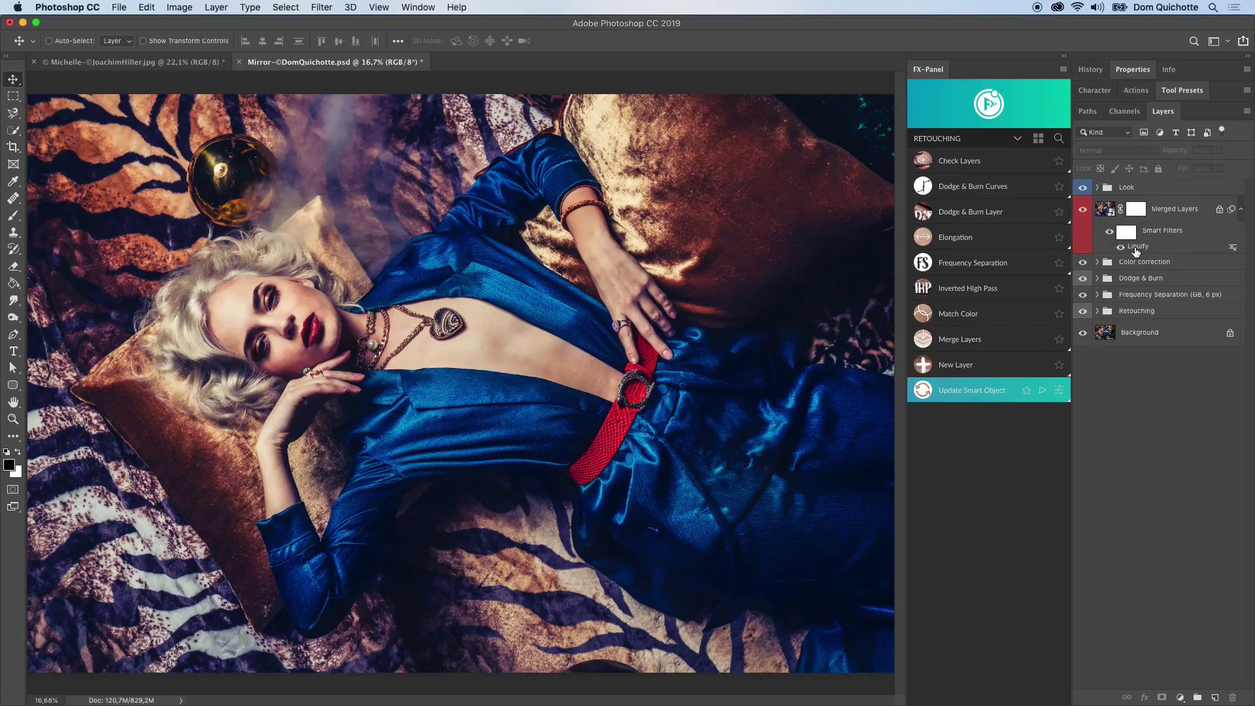
click(1239, 209)
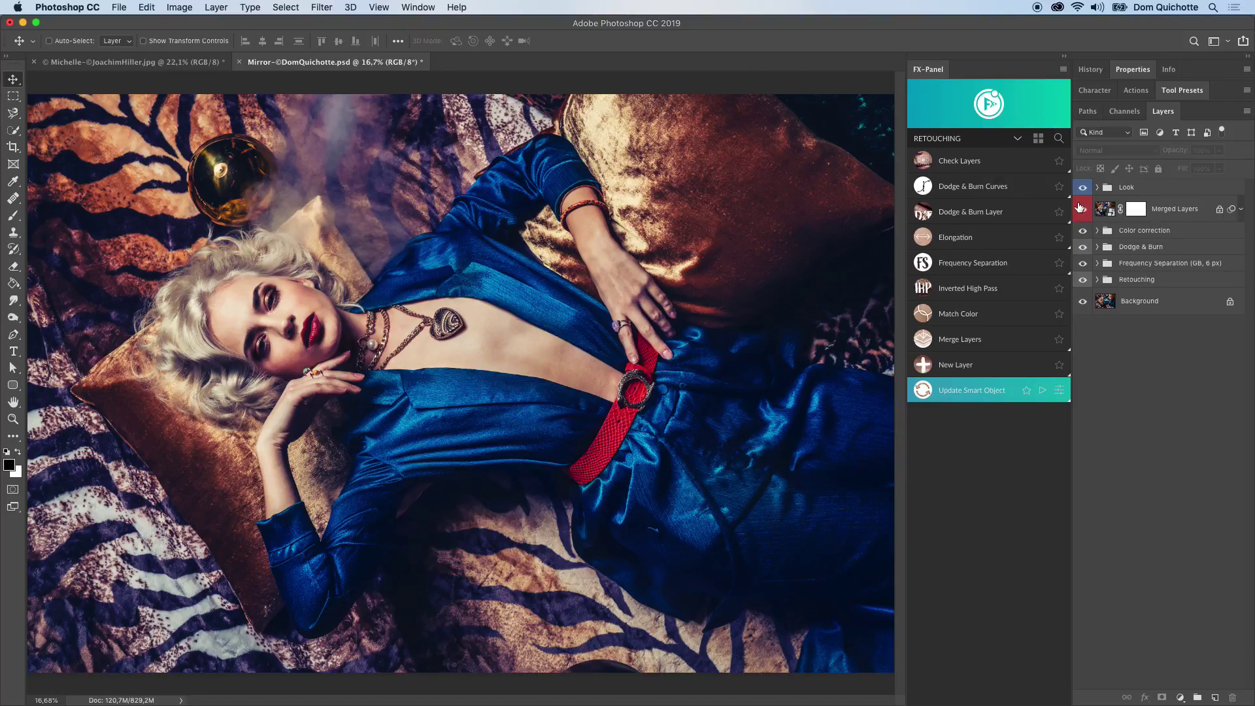
click(1081, 189)
click(1081, 190)
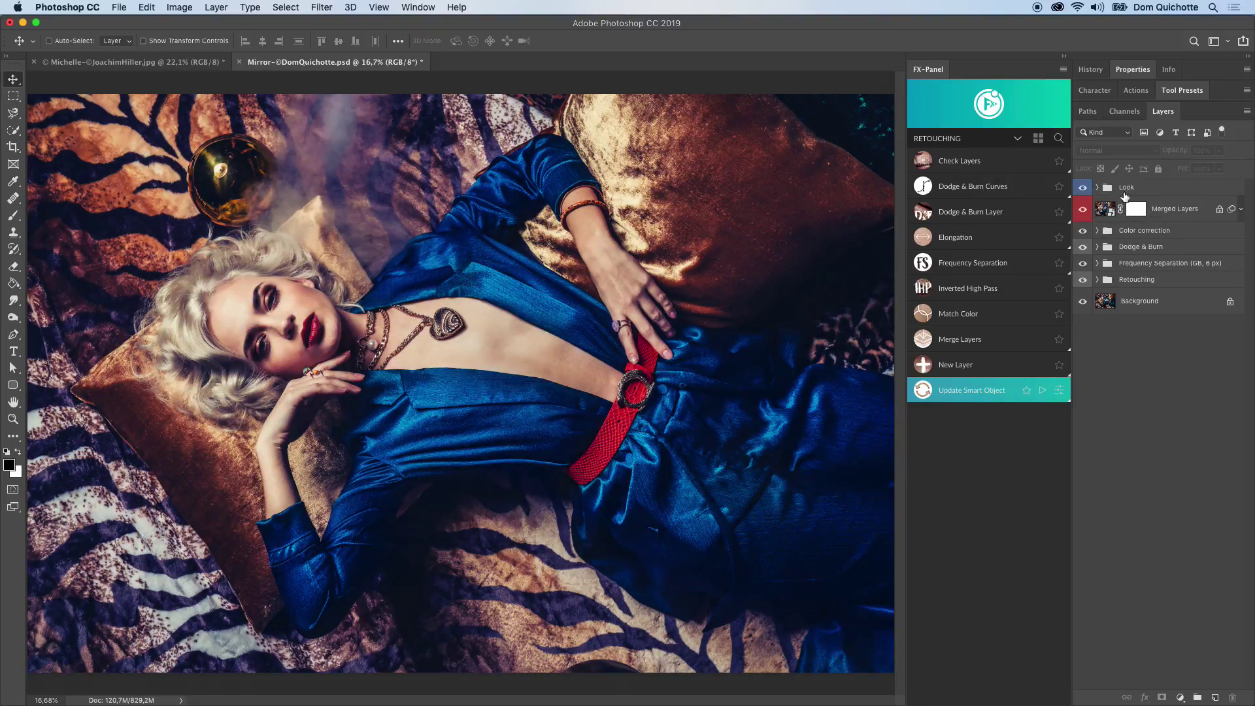
Hide the Color correction group, switching Merged Layers off while comparing and back on at the end.
click(1082, 211)
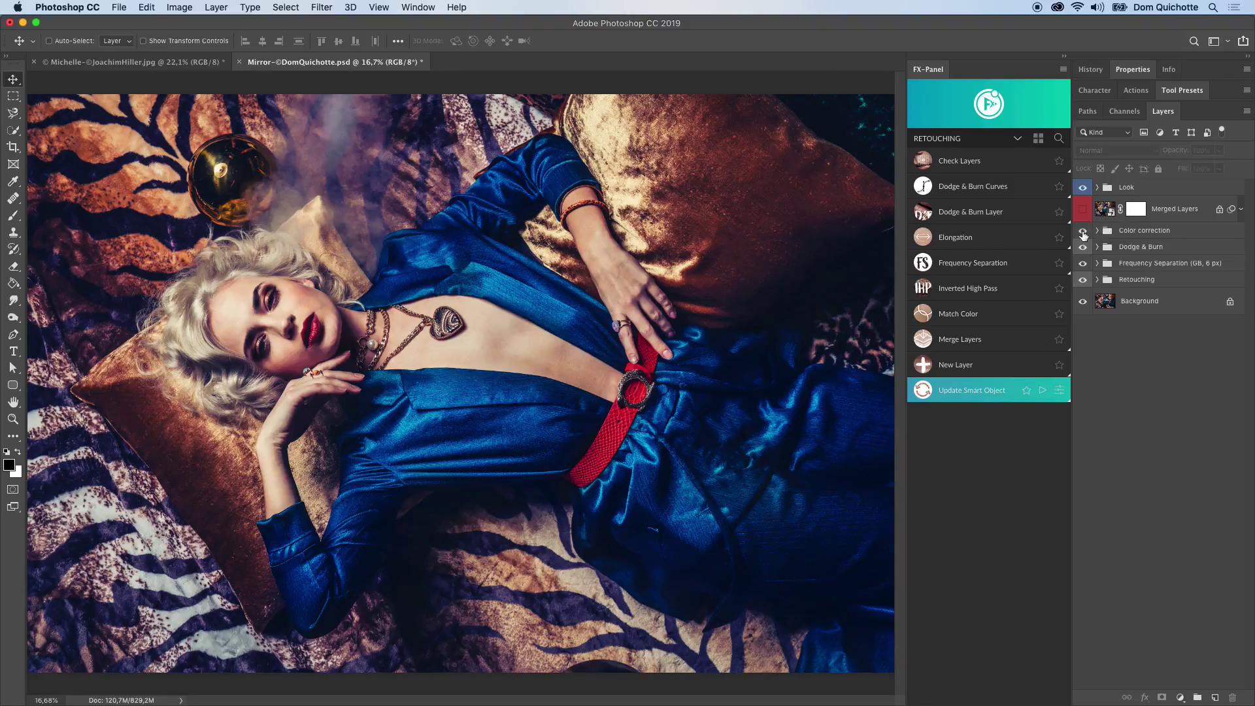
click(1083, 233)
click(1083, 233)
click(1083, 232)
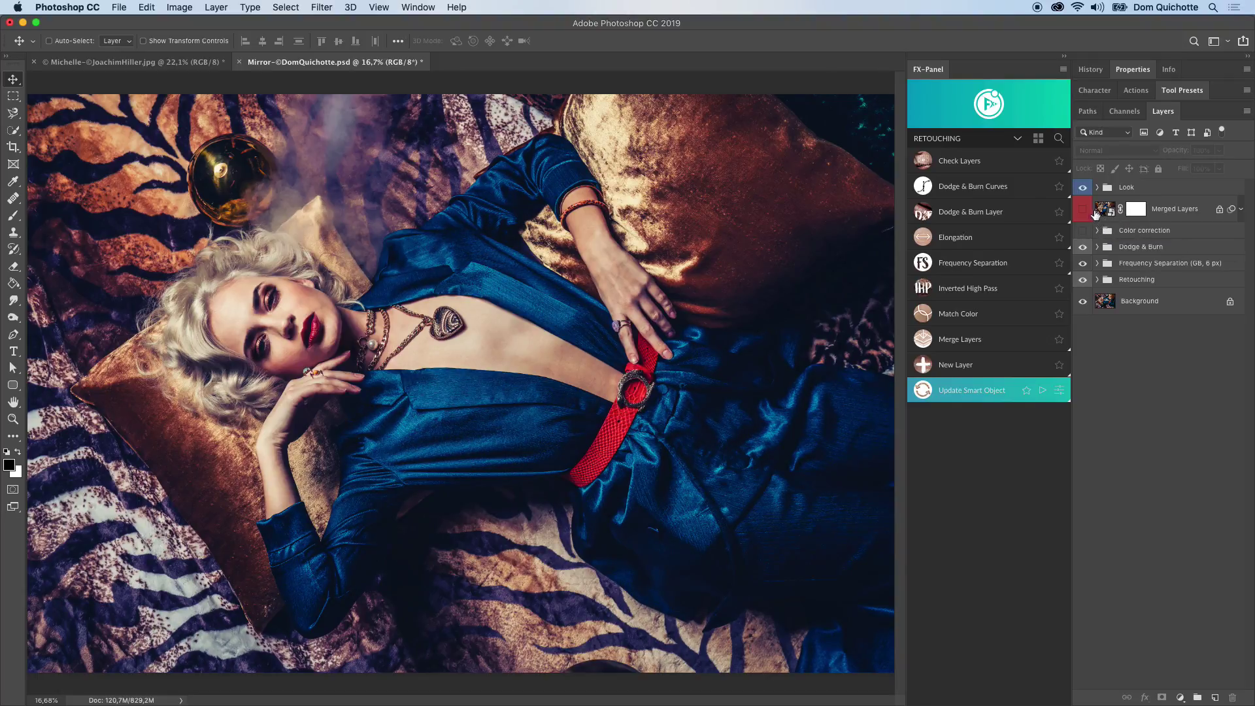
click(1080, 212)
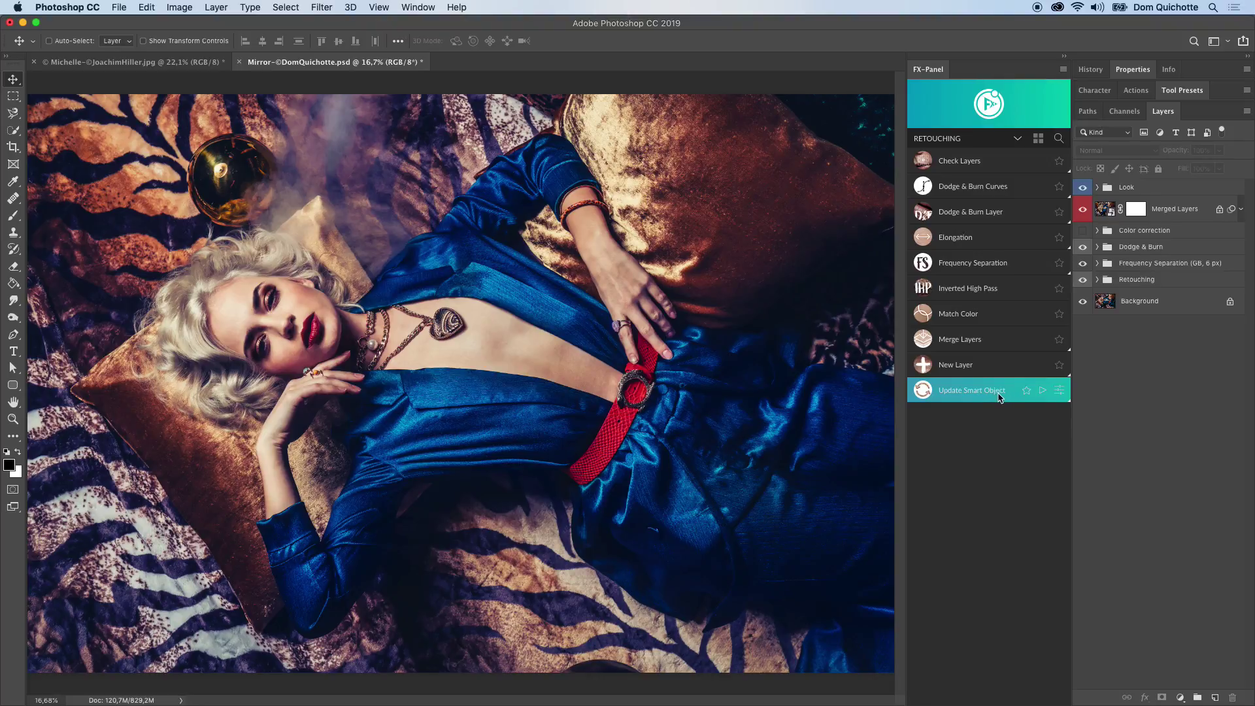
Set Update Smart Object to use Layers below and try to update the Merged Layers smart object.
click(1059, 390)
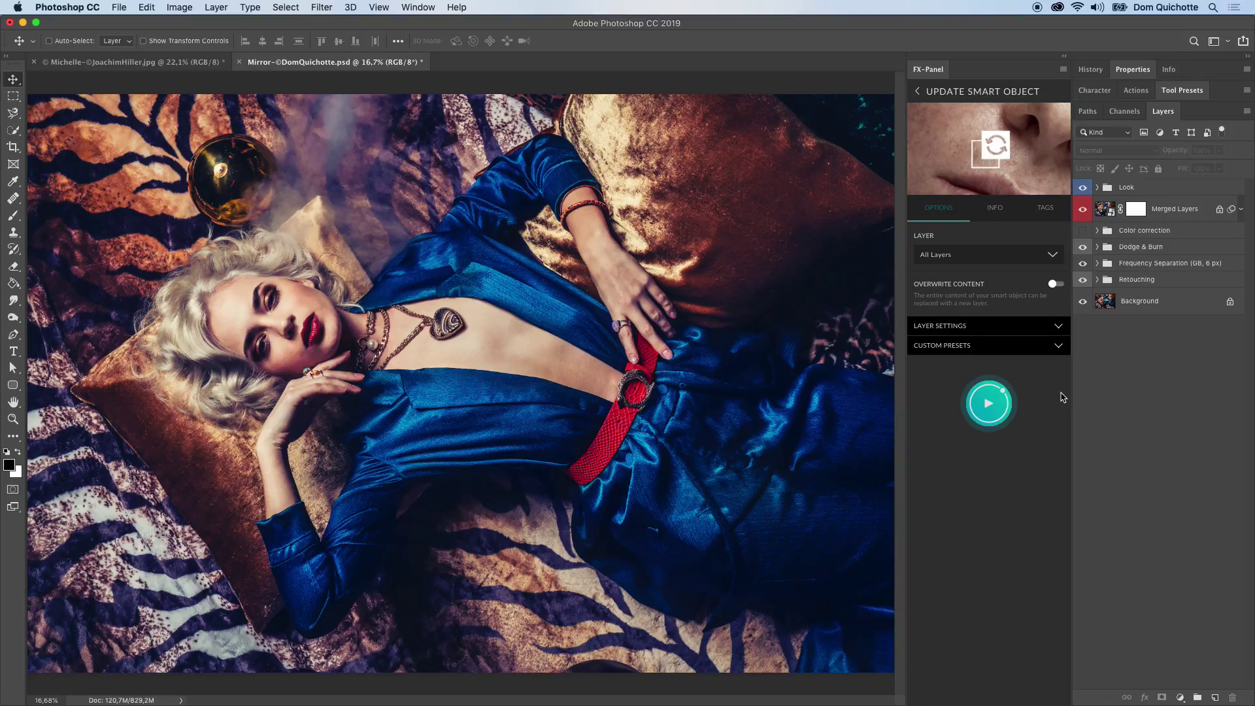
click(992, 256)
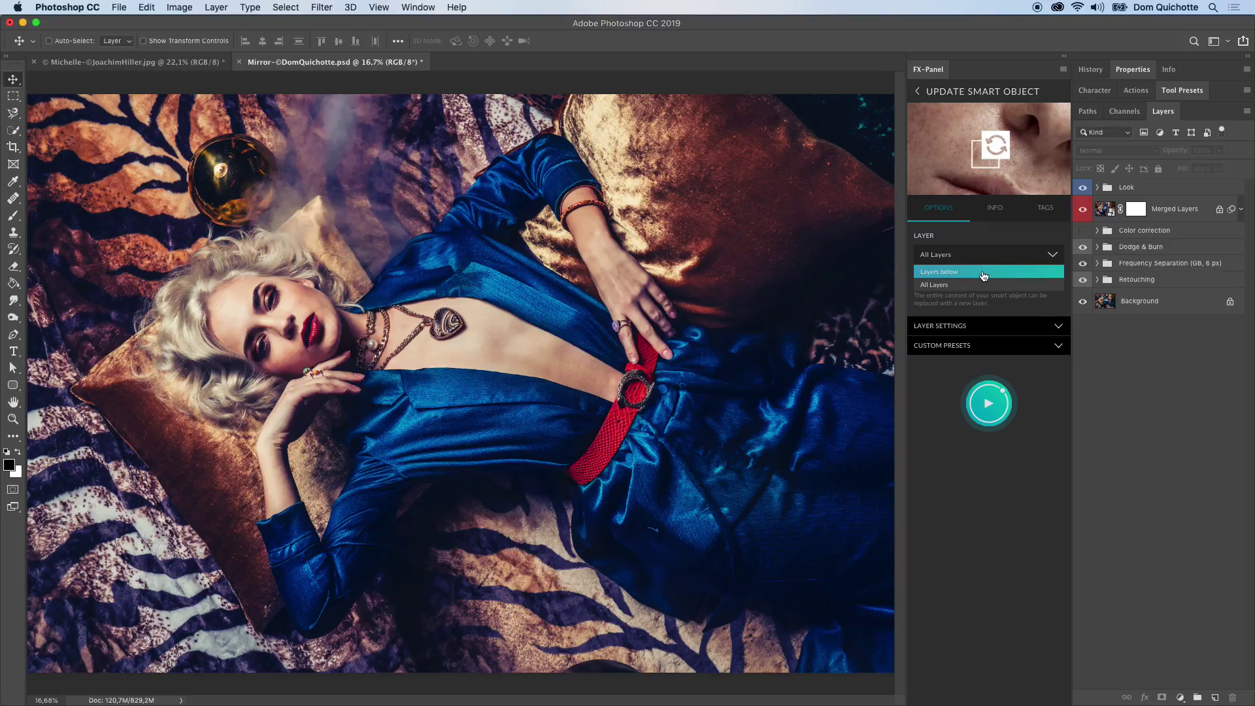
click(982, 278)
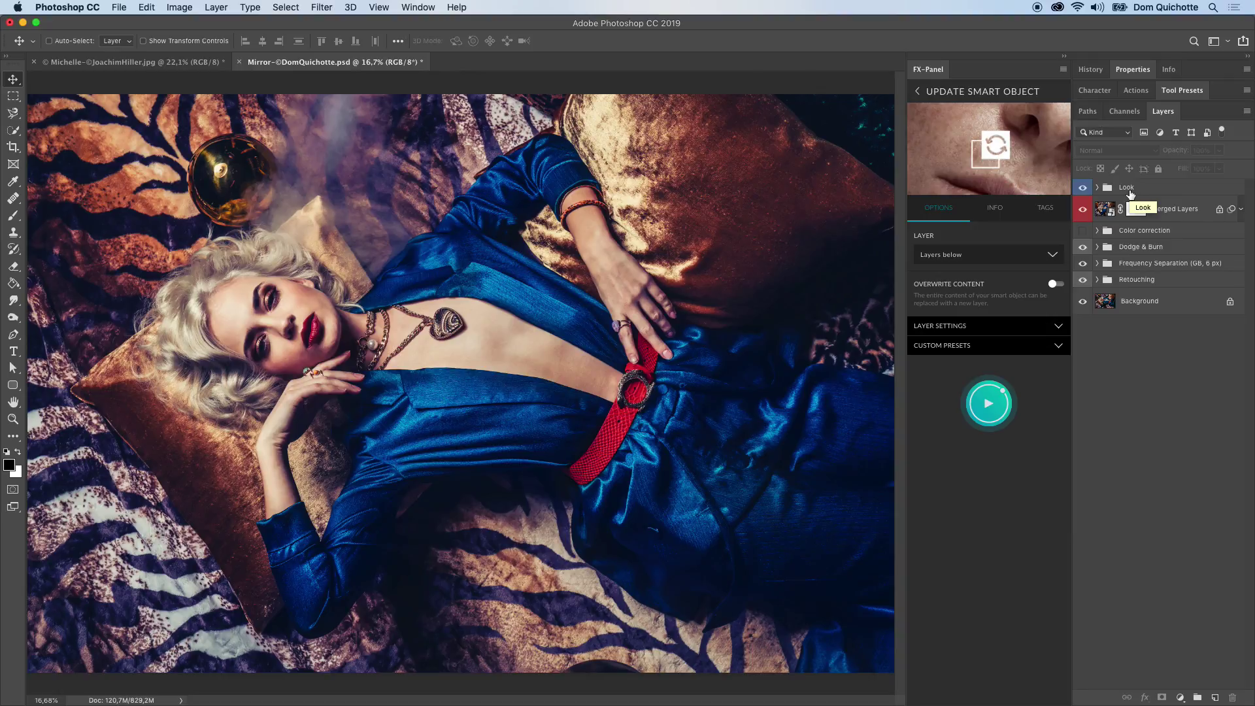
click(1169, 212)
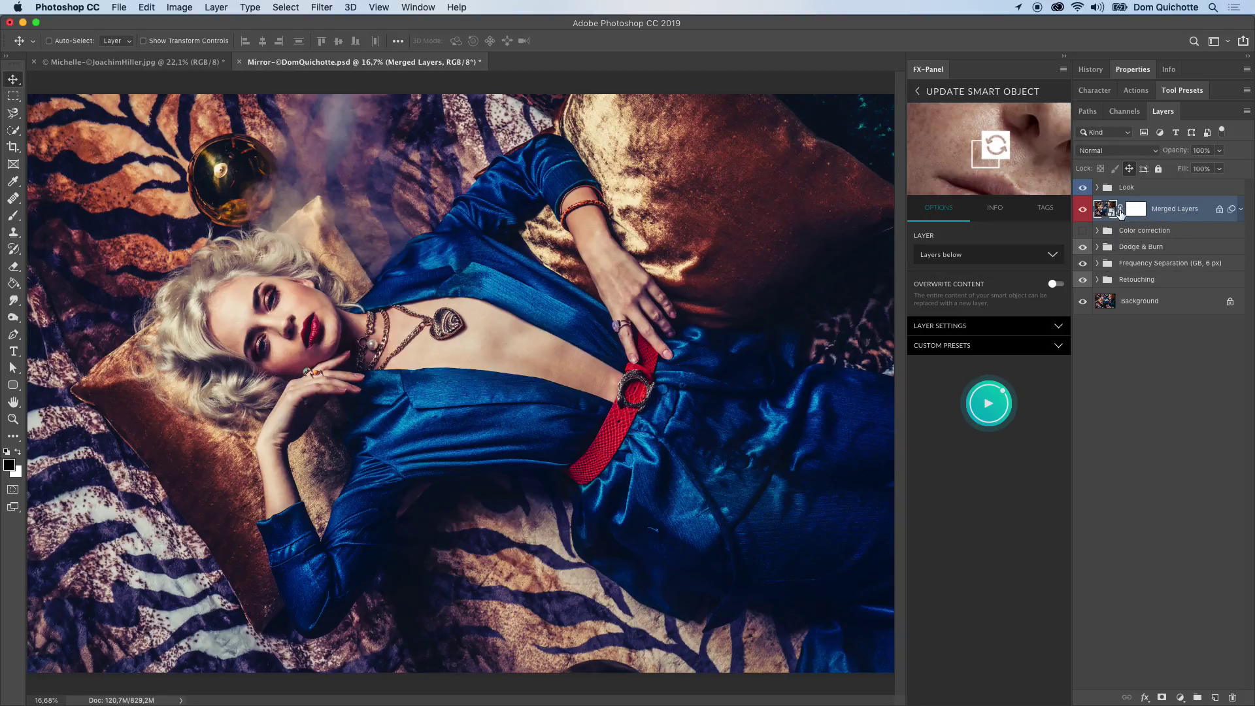
click(1240, 209)
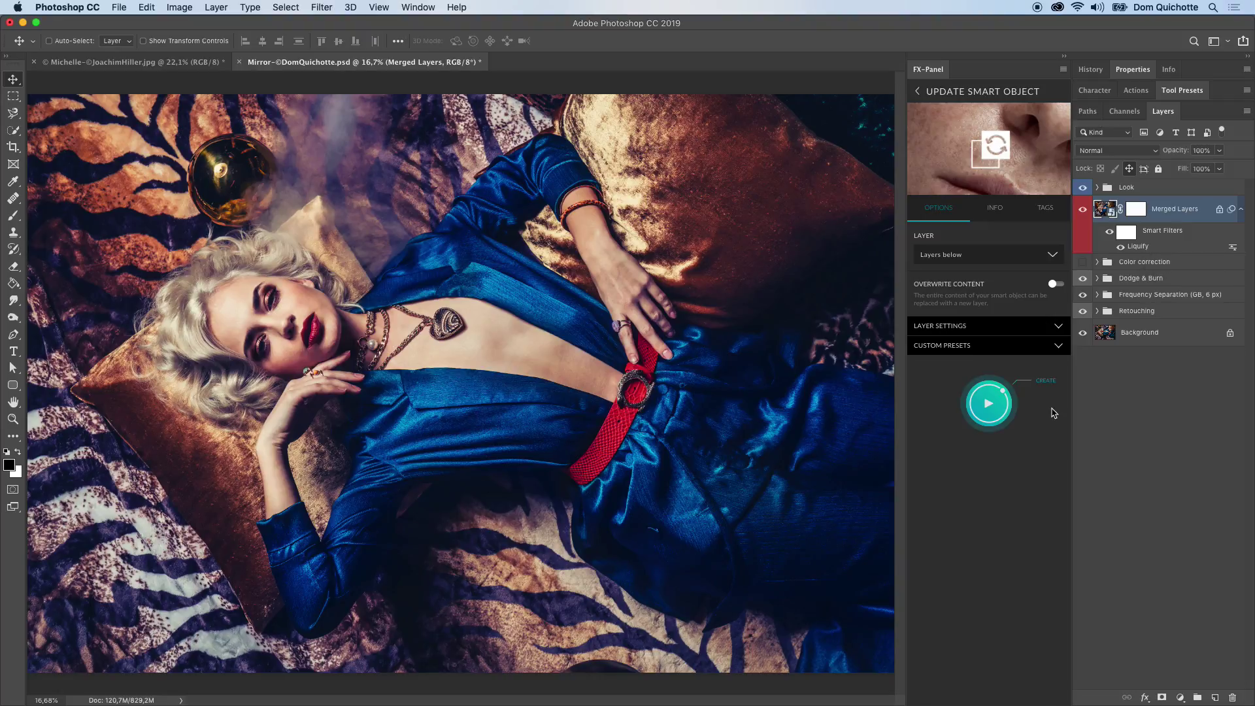
click(1006, 409)
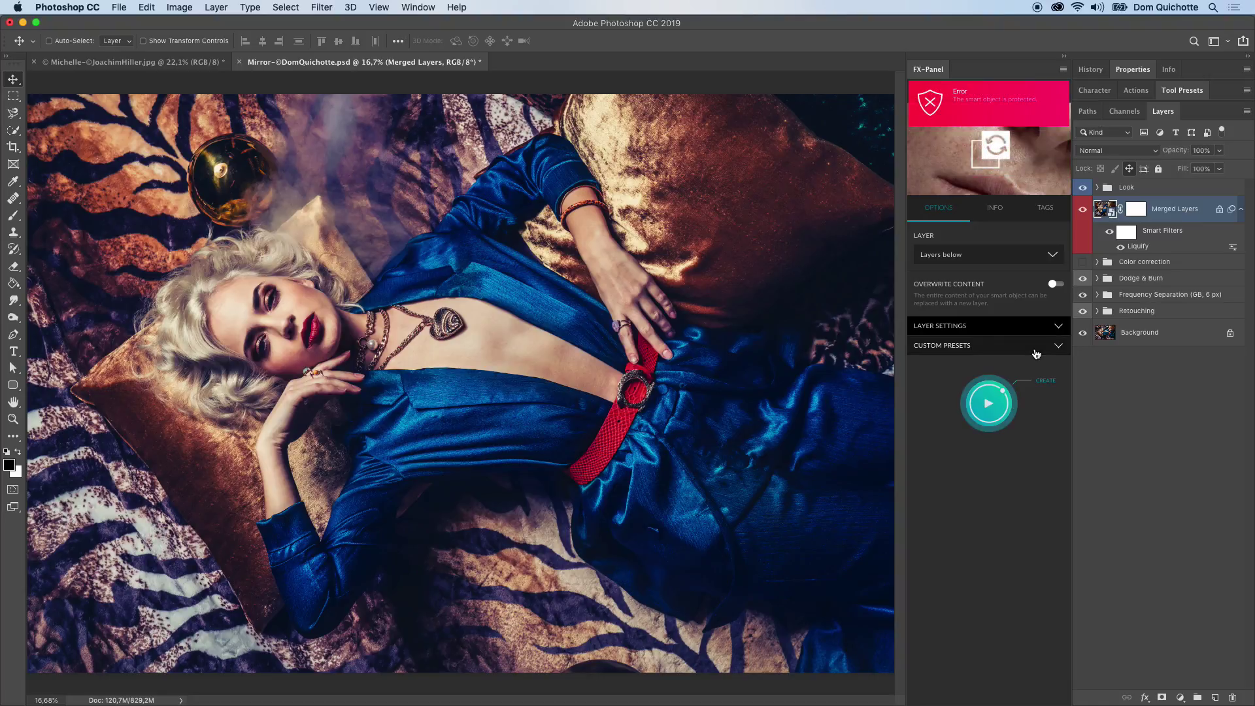
Remove the position lock from Merged Layers, rerun Update Smart Object, and compare the result by toggling the layer's visibility.
click(1016, 115)
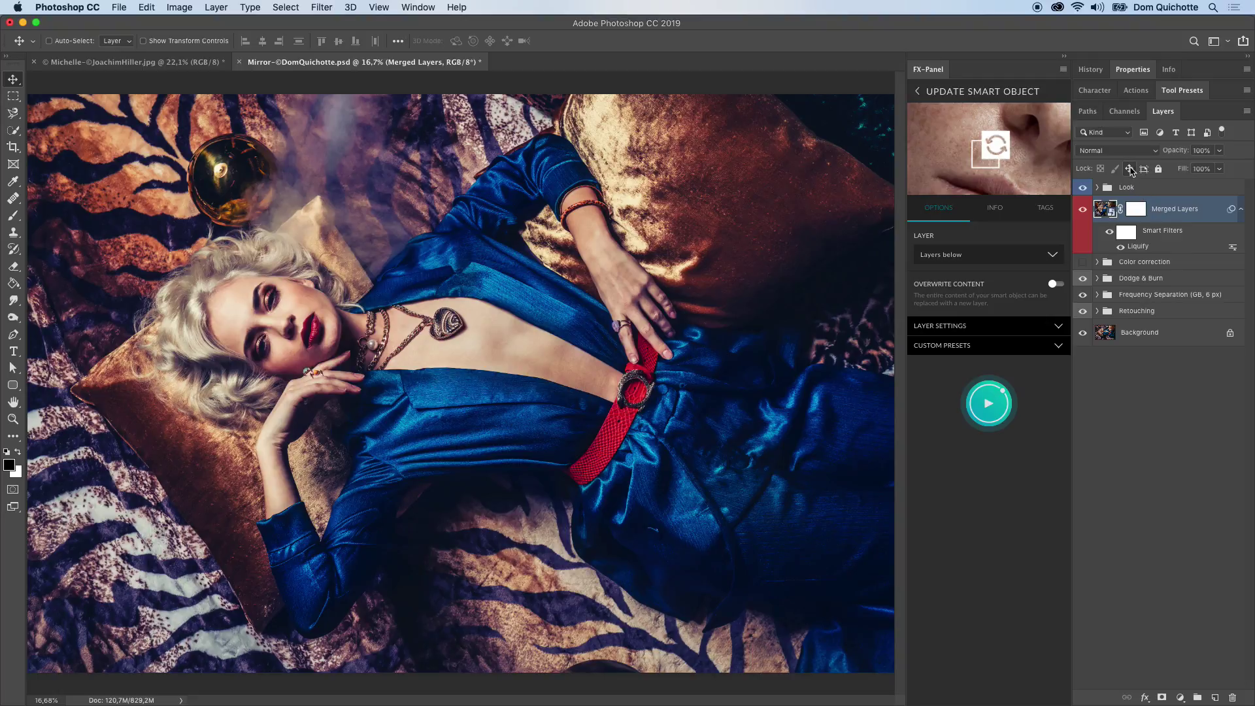
click(982, 415)
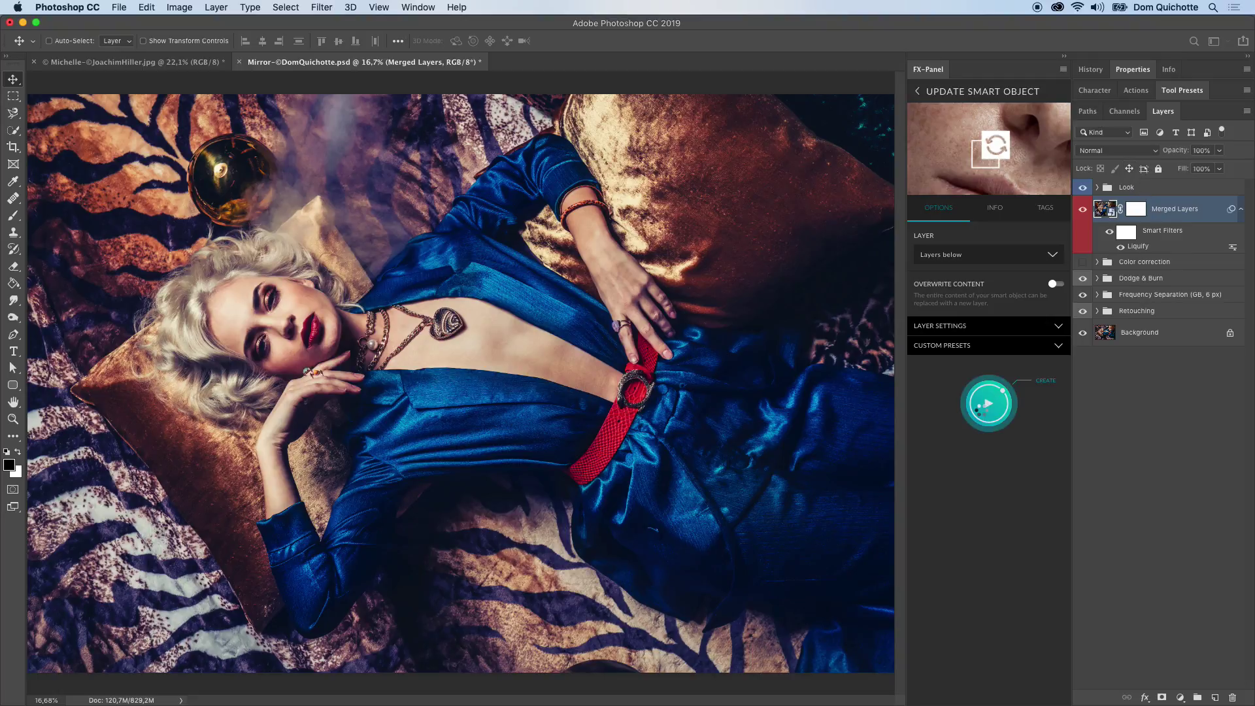
click(1082, 209)
click(1082, 209)
click(1083, 209)
click(1082, 209)
click(1082, 211)
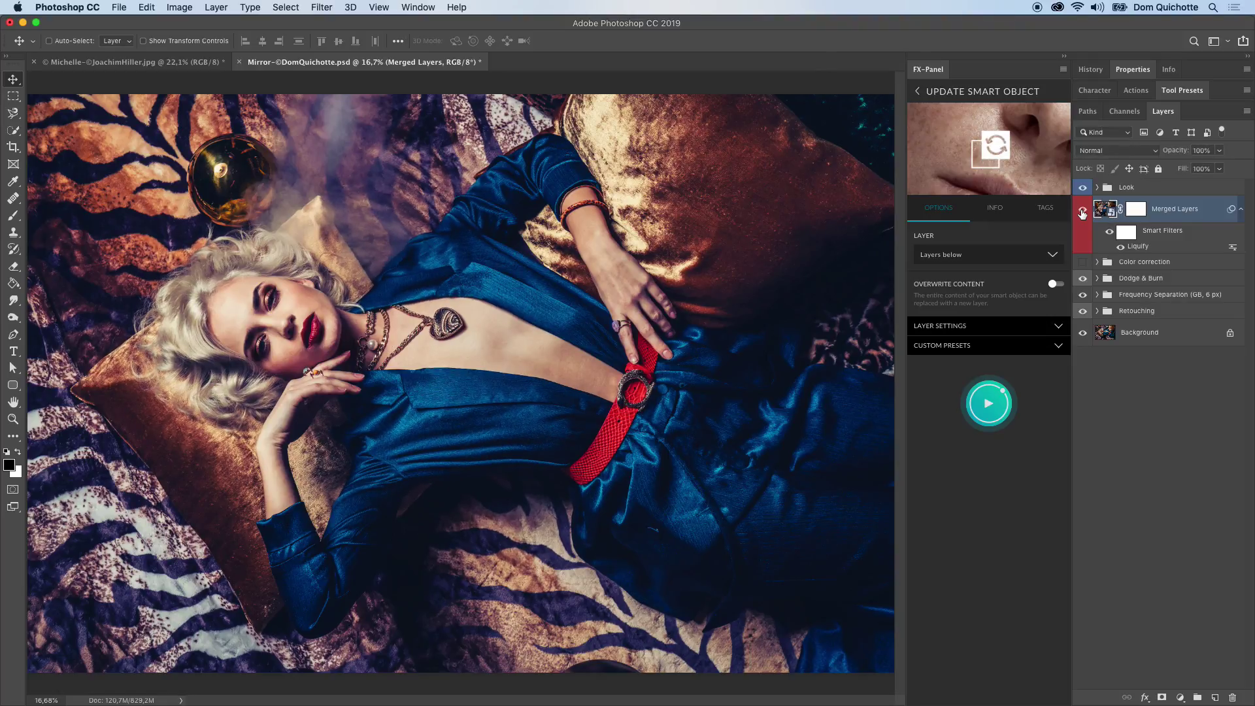
Open the contents of the Merged Layers smart object to inspect the layers inside it.
click(1151, 288)
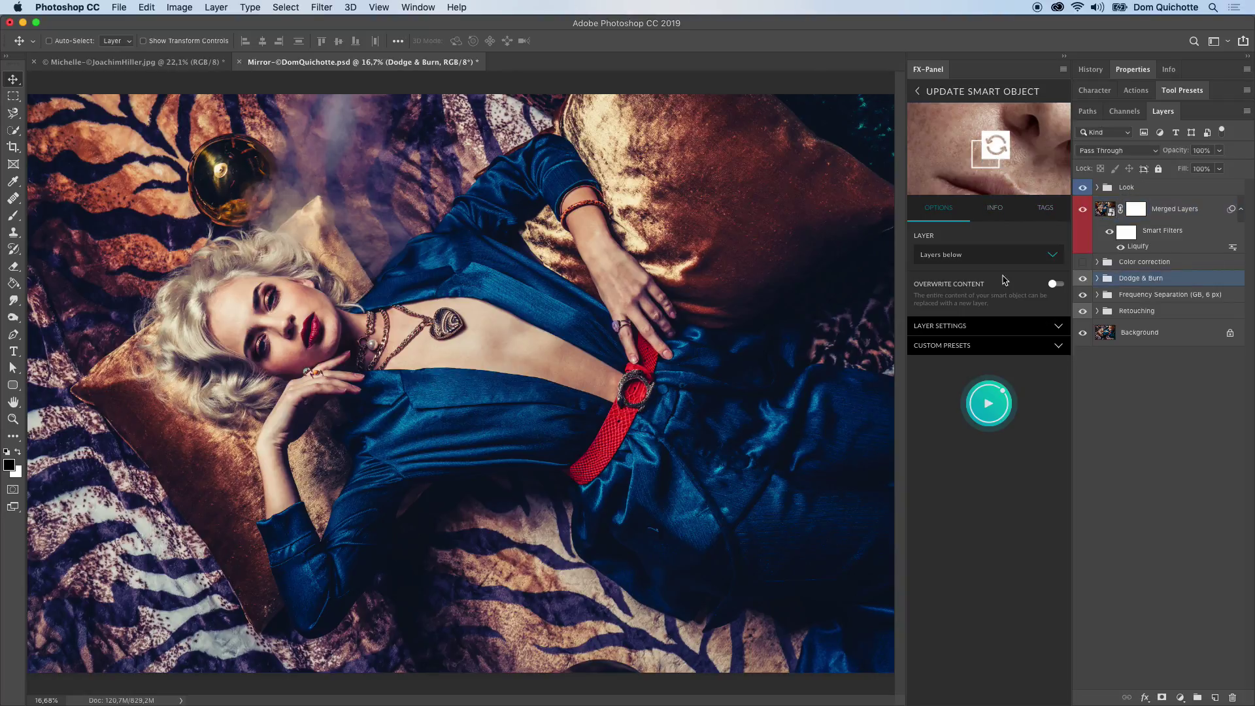
click(988, 403)
click(1105, 207)
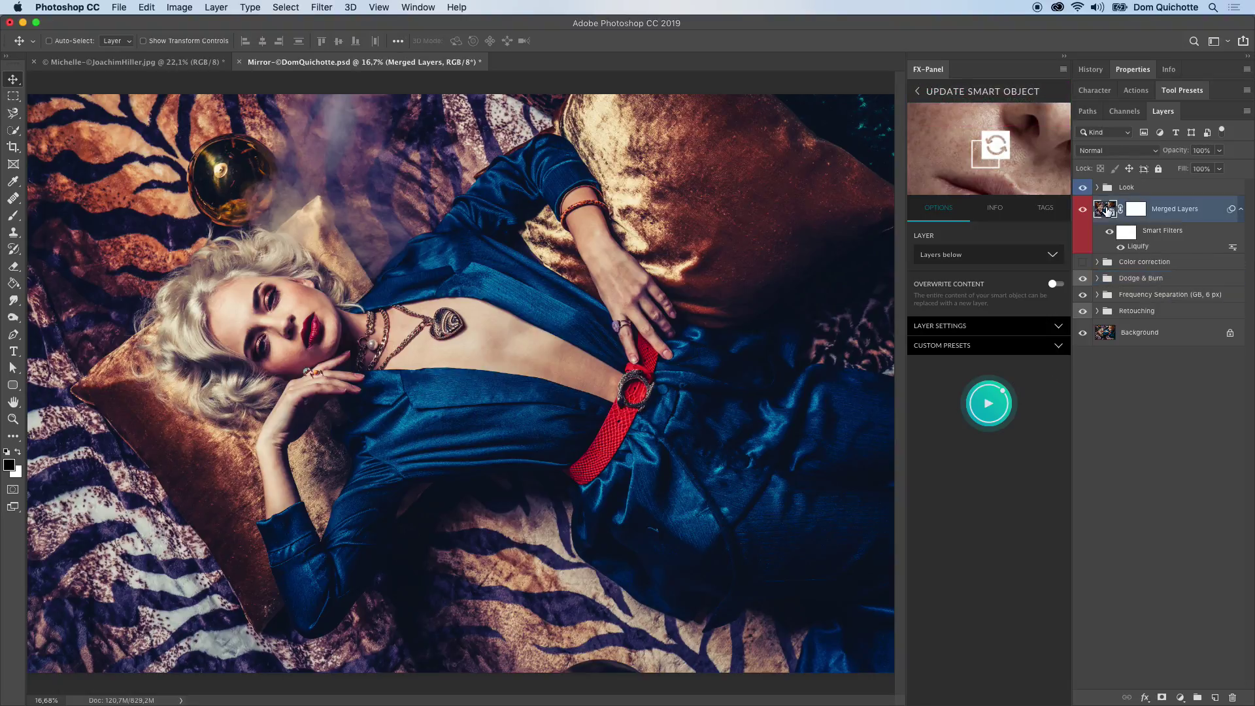
double_click(1106, 207)
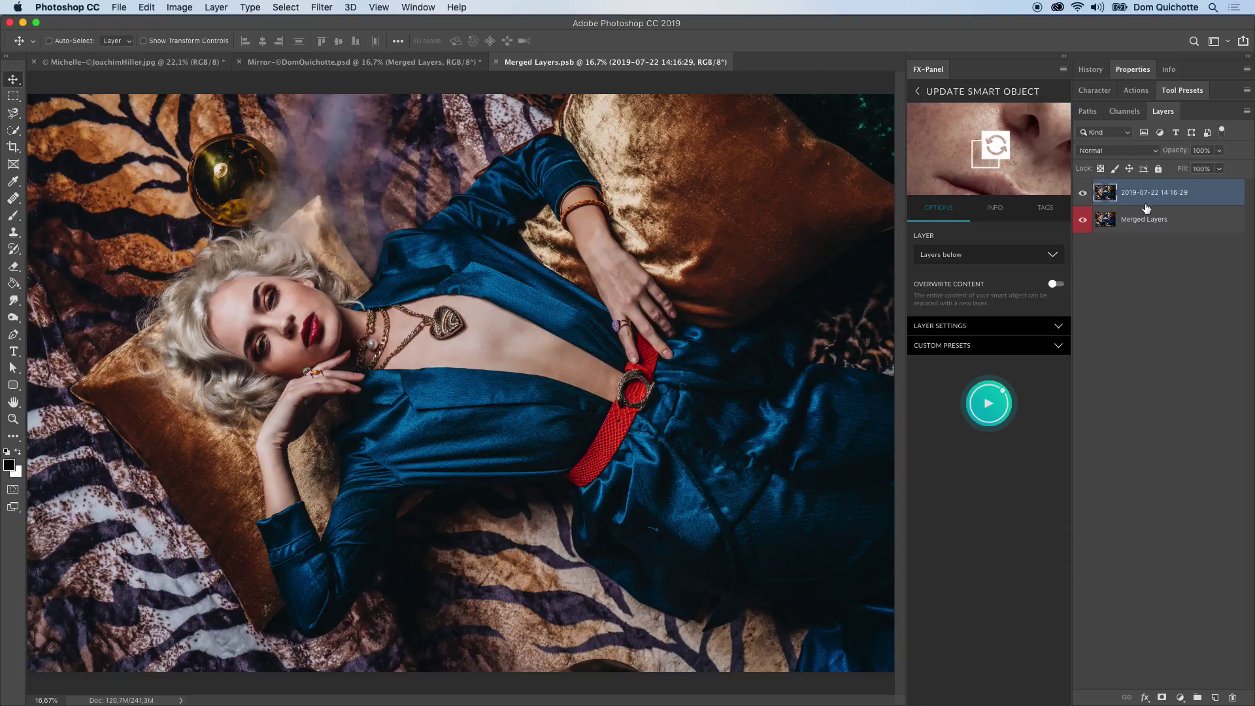
Review the layer settings and info of Update Smart Object and read its online help page in the browser.
click(1008, 329)
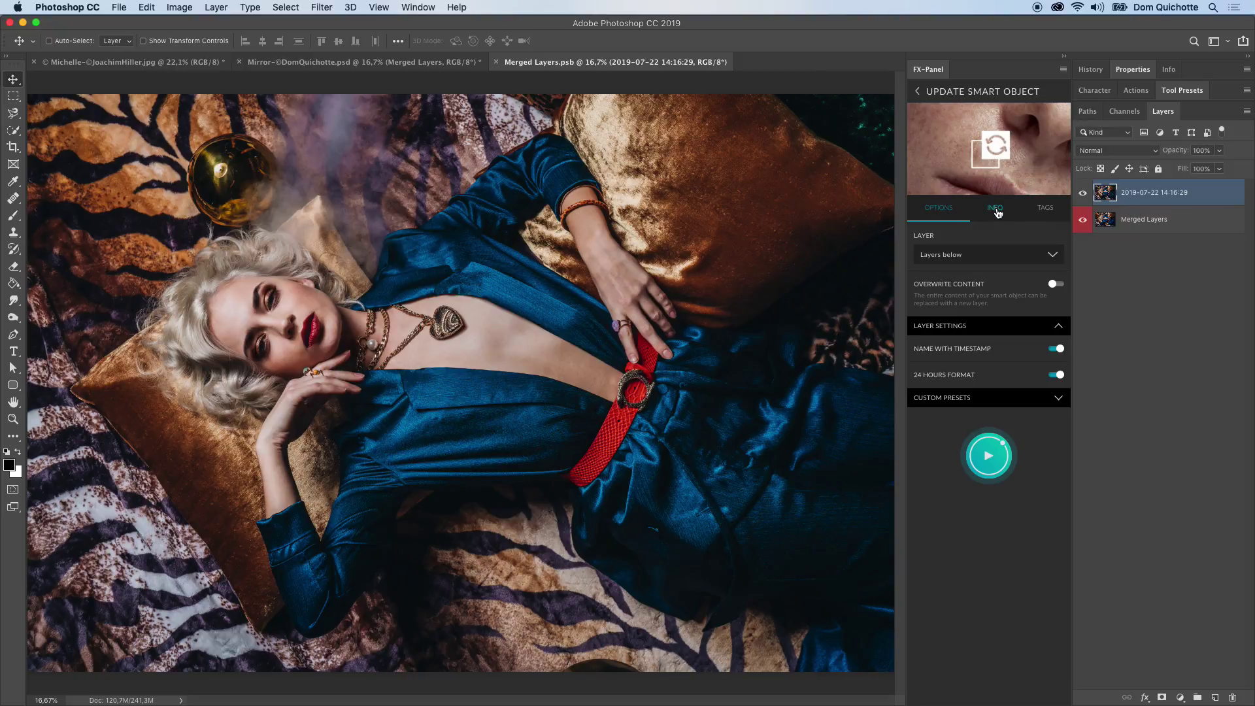
click(996, 209)
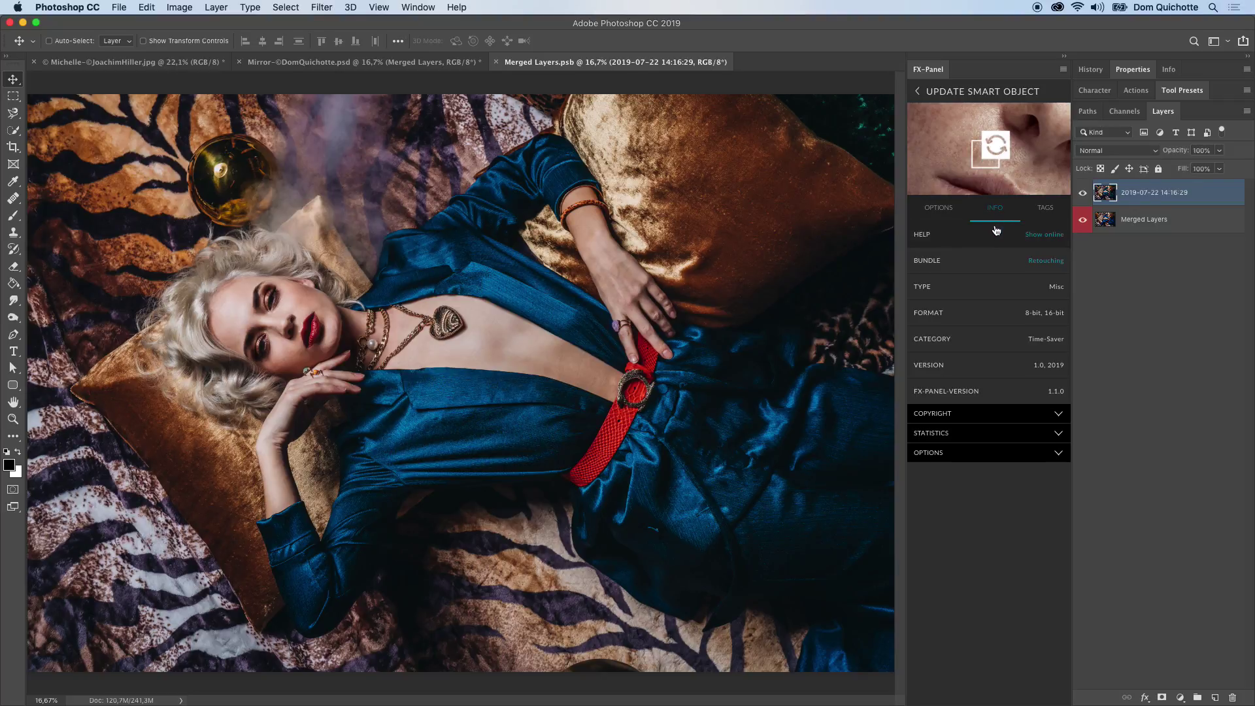
click(996, 230)
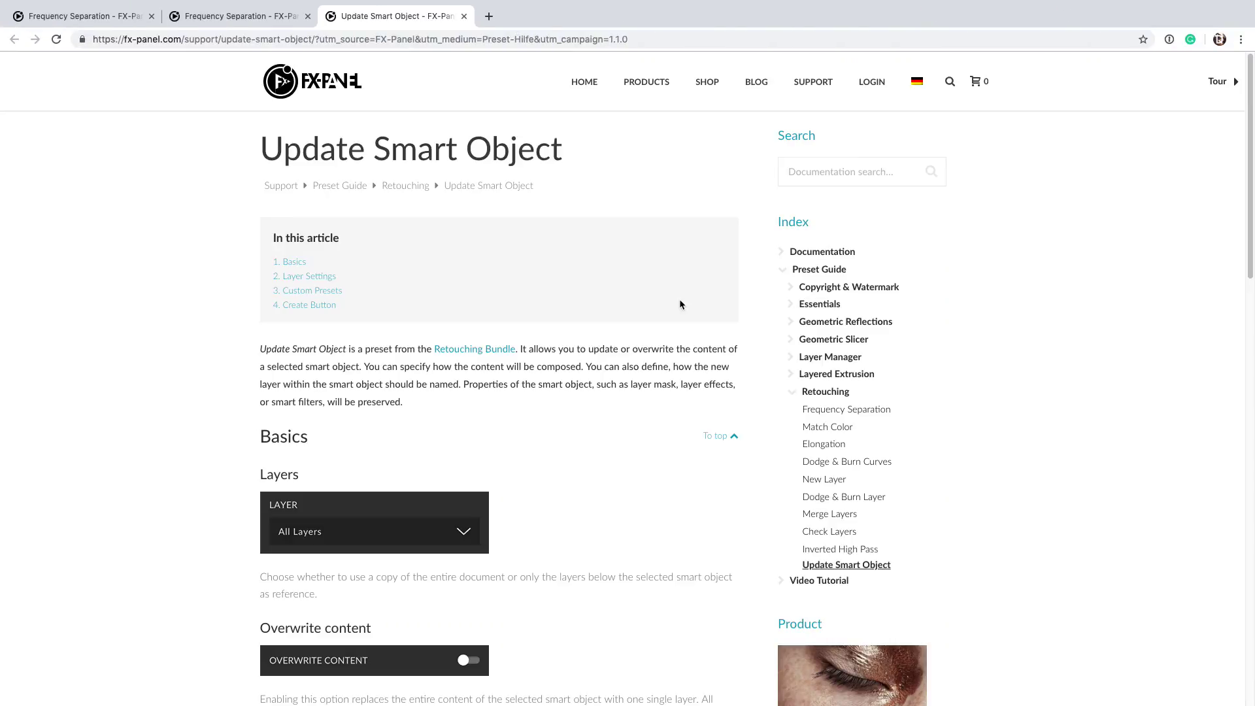
scroll(645, 298, down, 2)
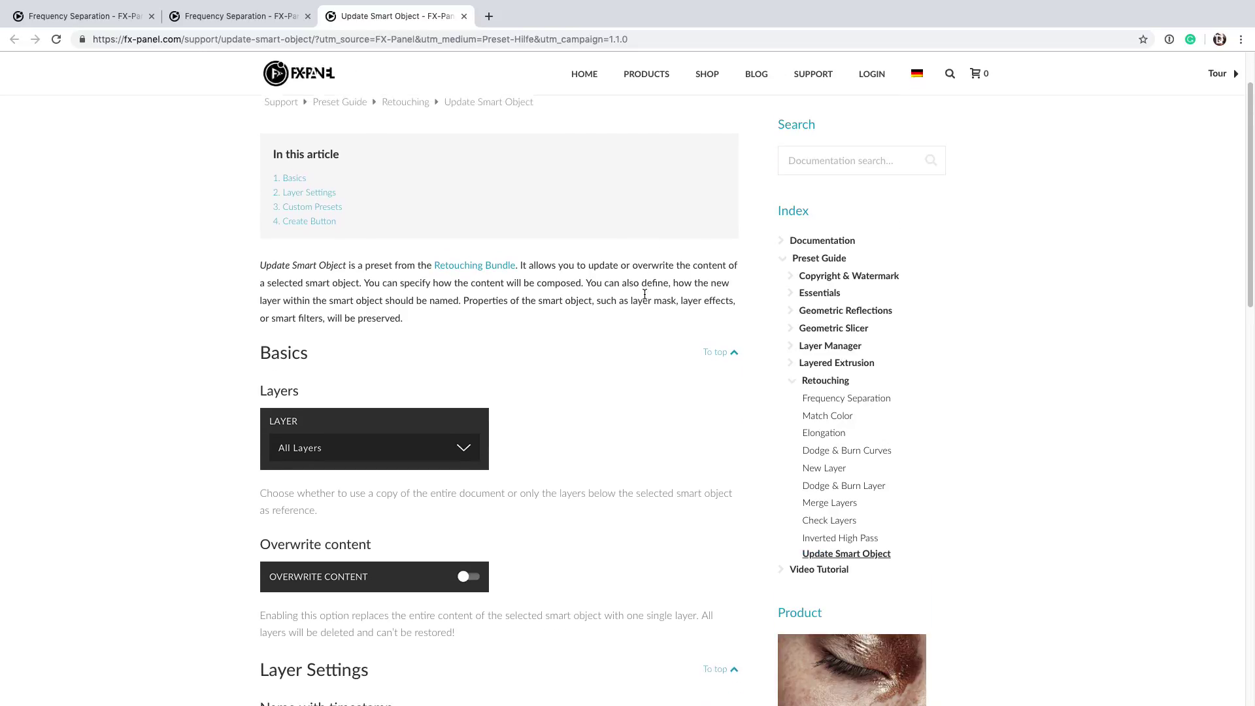
scroll(644, 299, down, 4)
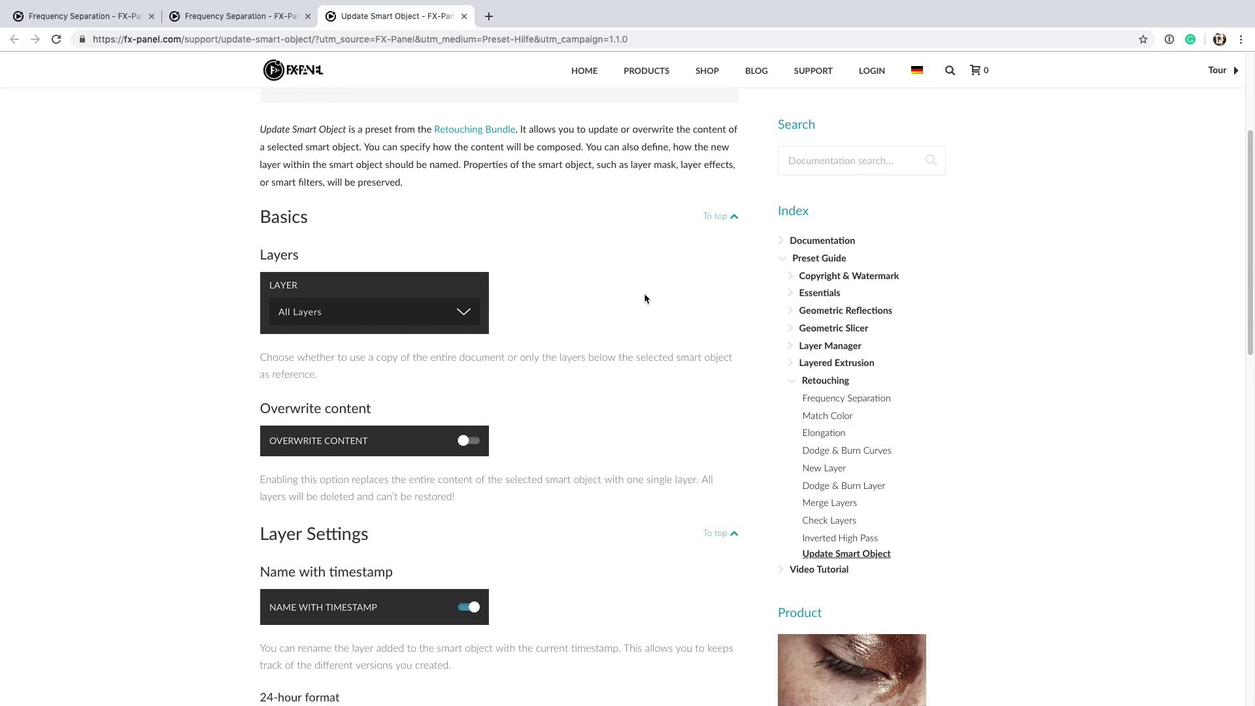
scroll(644, 294, down, 4)
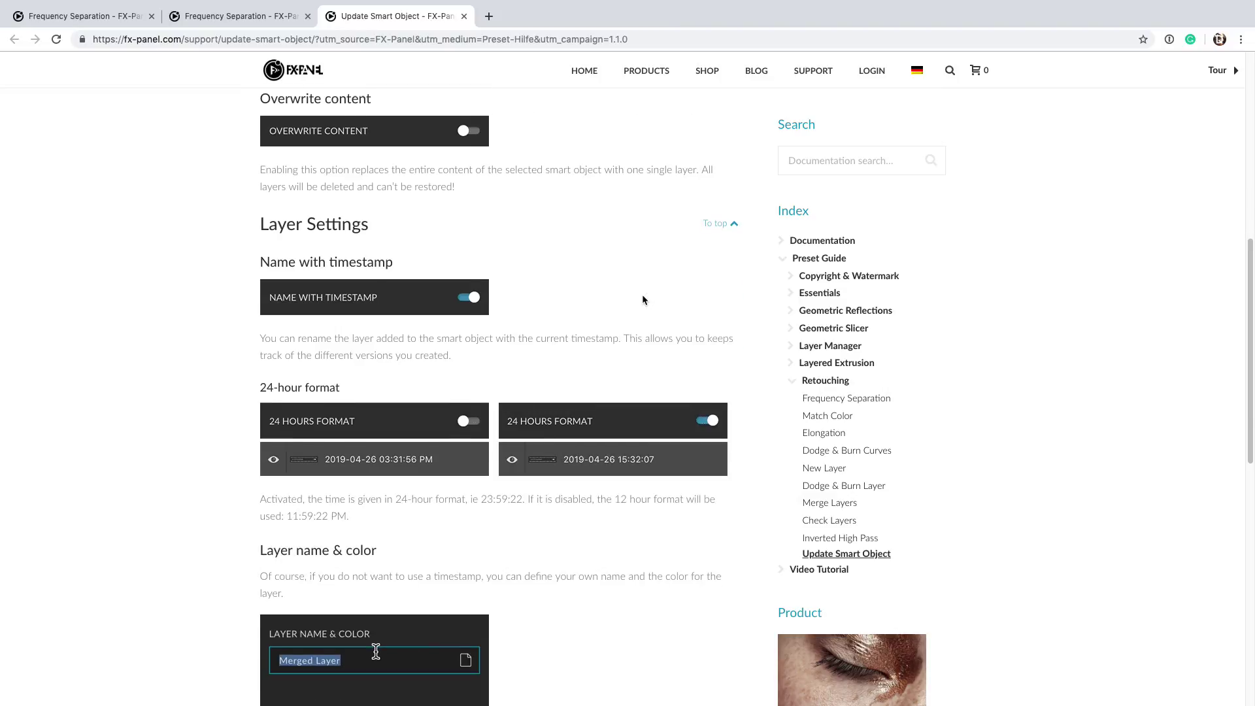
scroll(642, 294, down, 1)
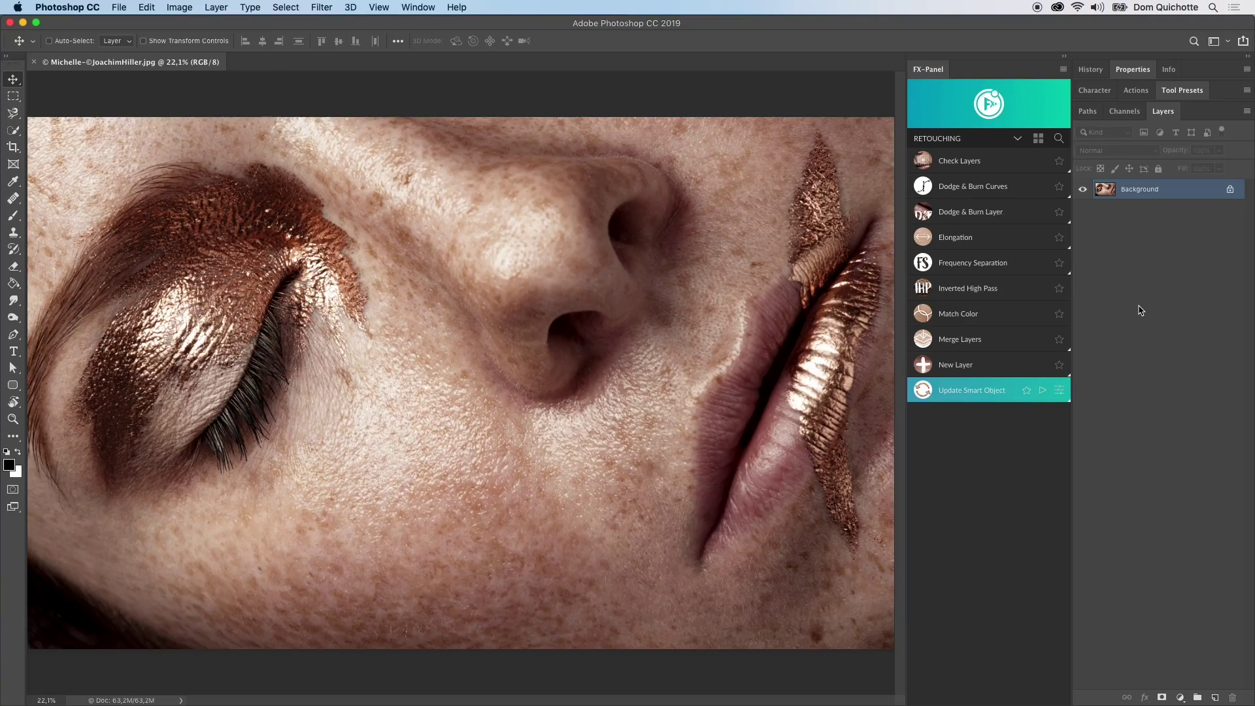
Choose the Healing Brush in New Layer's tool options and show the Tool Presets panel.
click(1000, 367)
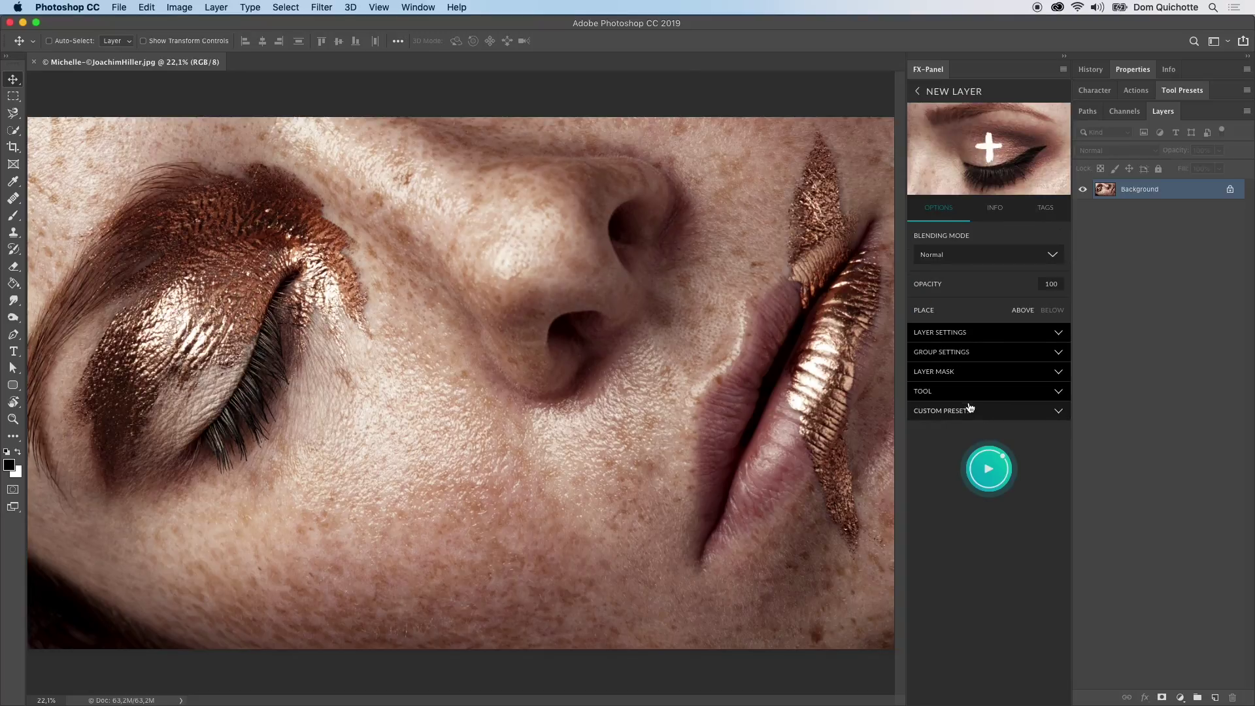
click(970, 391)
click(954, 450)
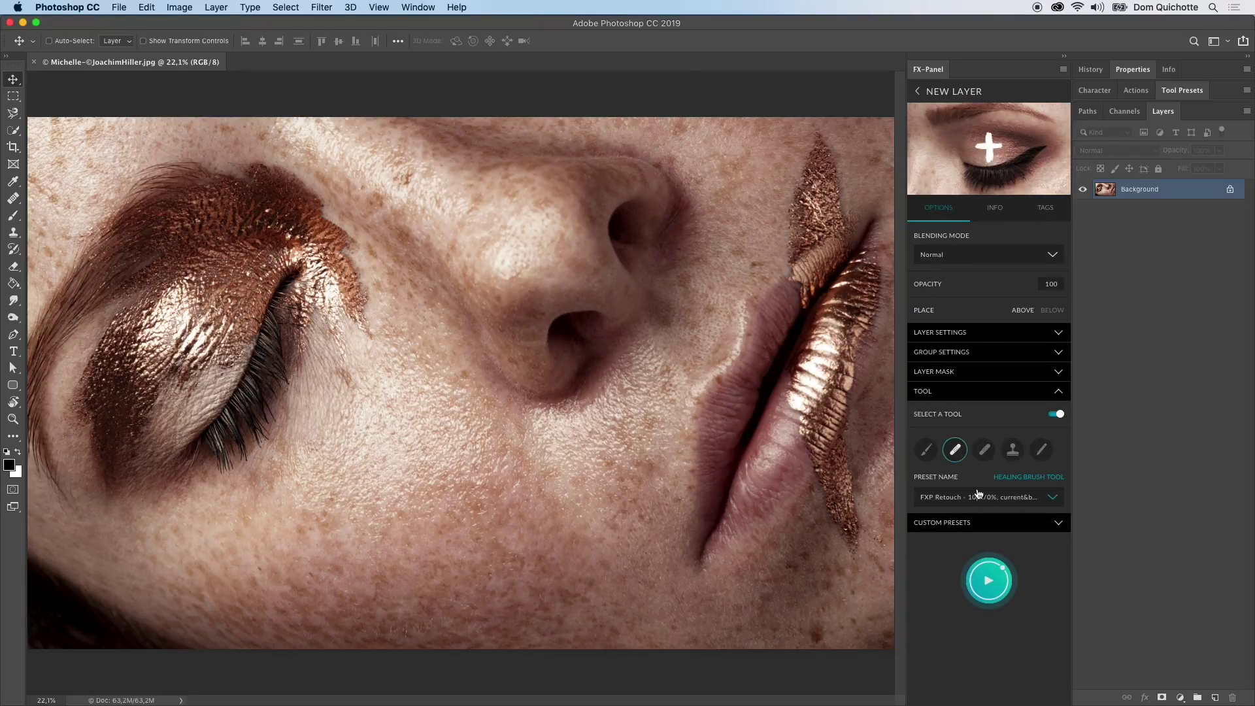
click(418, 7)
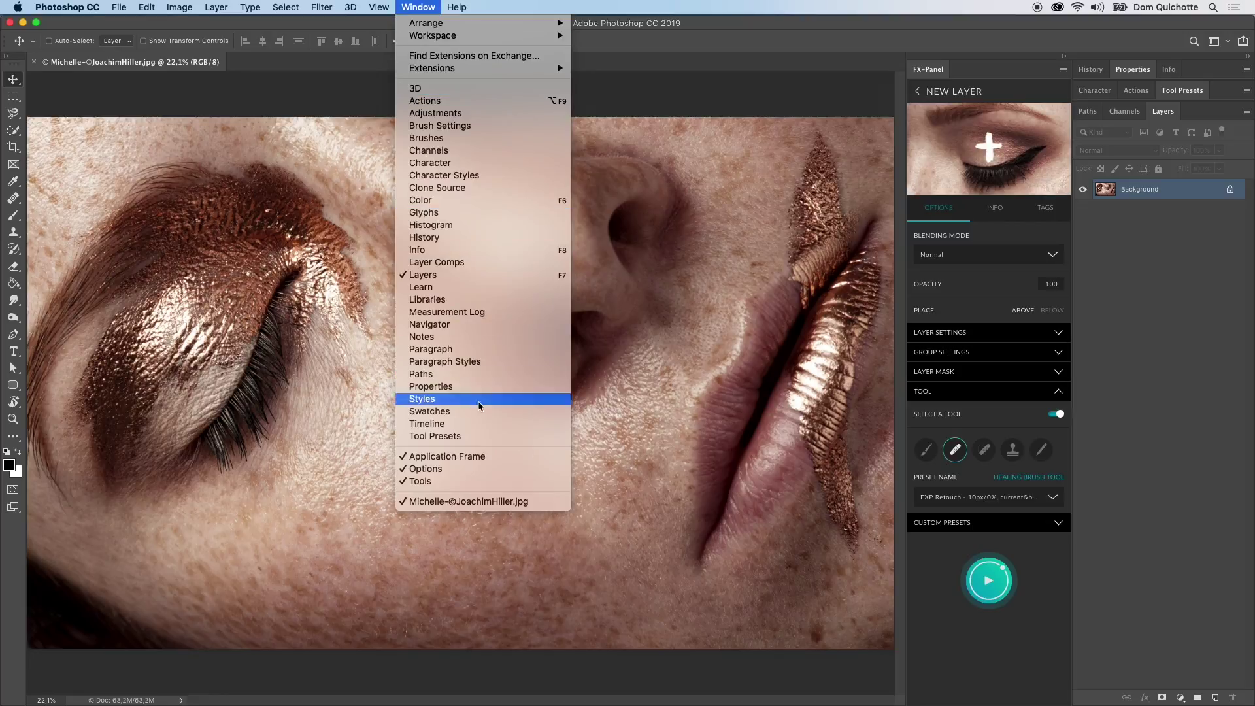
click(485, 439)
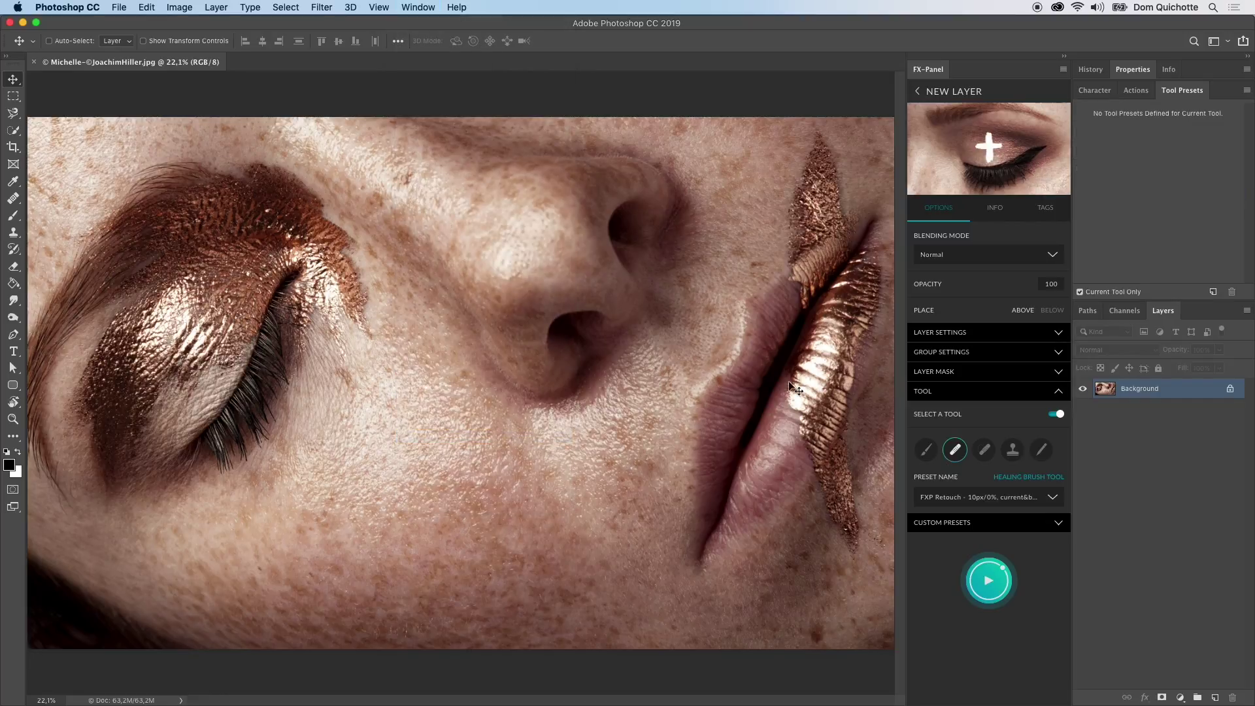
Activate the Brush tool and set the foreground color to a saturated blue.
click(14, 215)
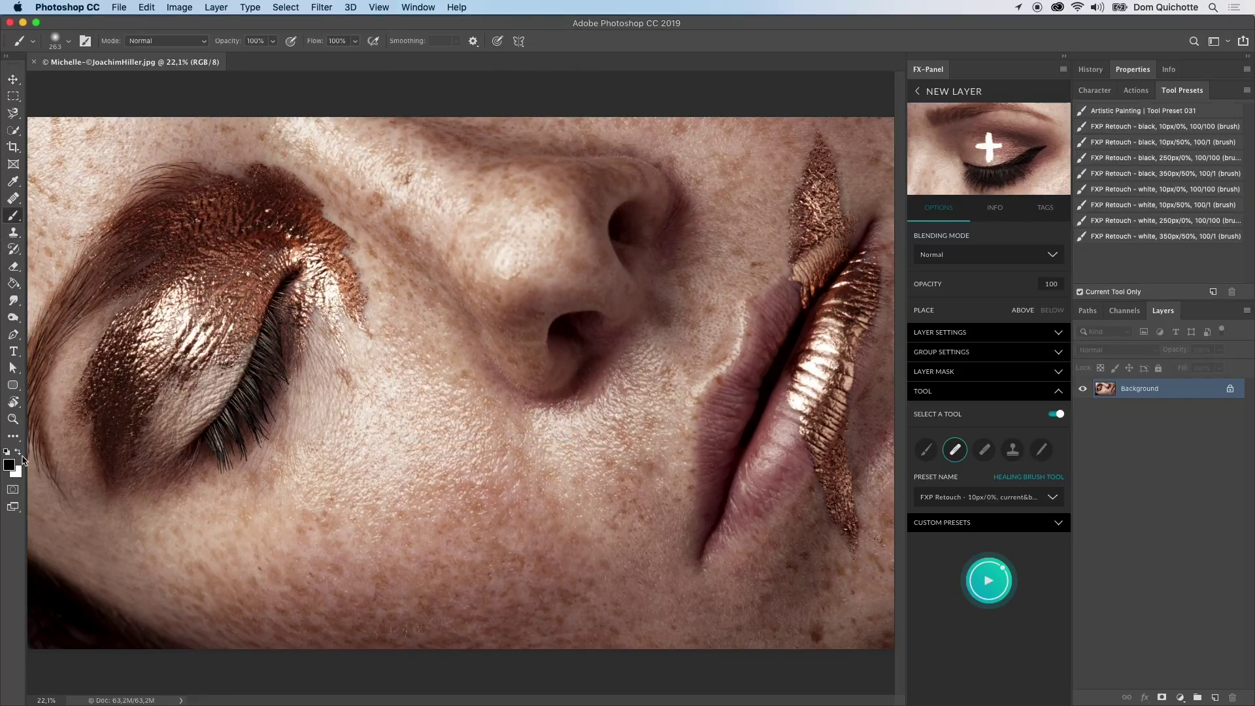
click(9, 465)
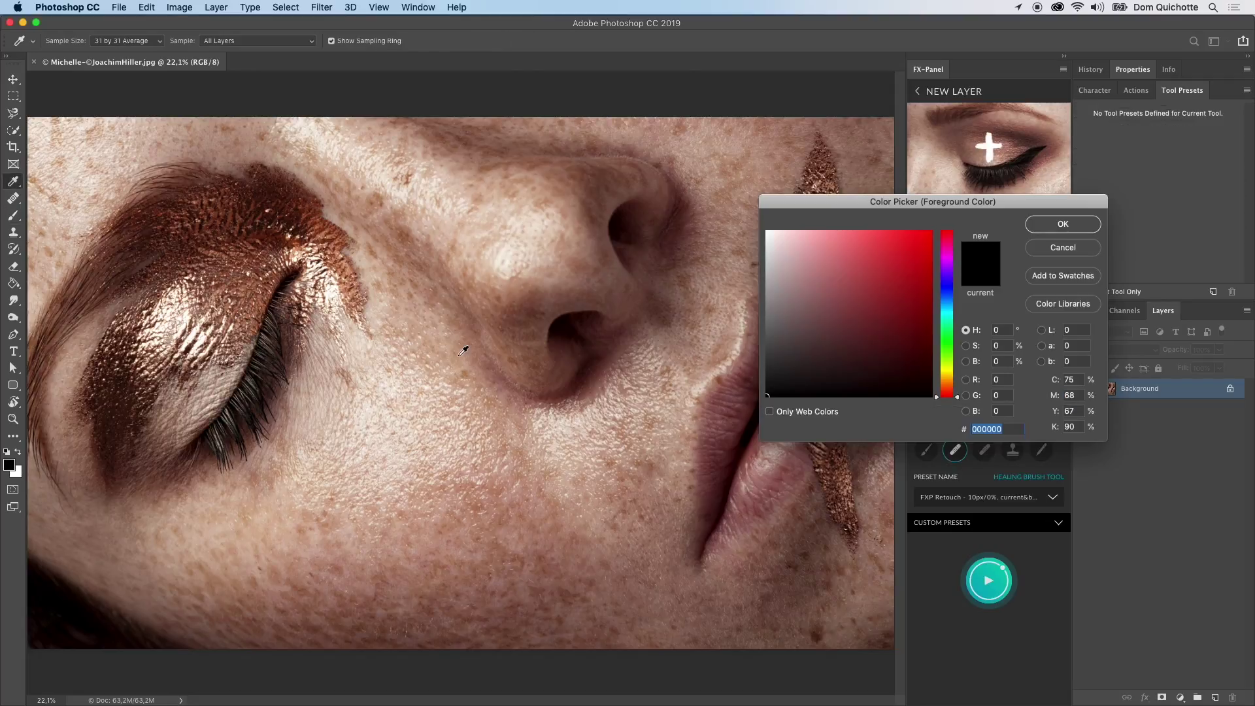
click(946, 287)
click(927, 236)
click(1063, 223)
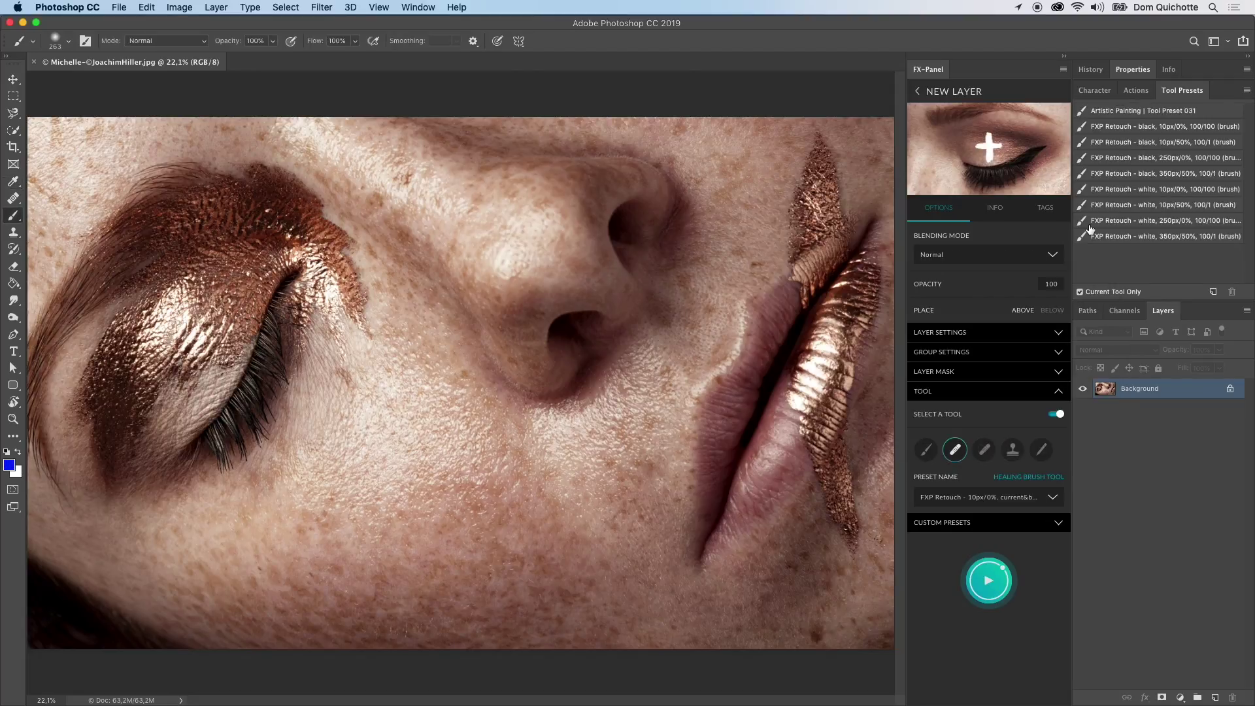
Save the current brush as a new tool preset named Blue.
click(1213, 292)
text(Blue)
click(747, 242)
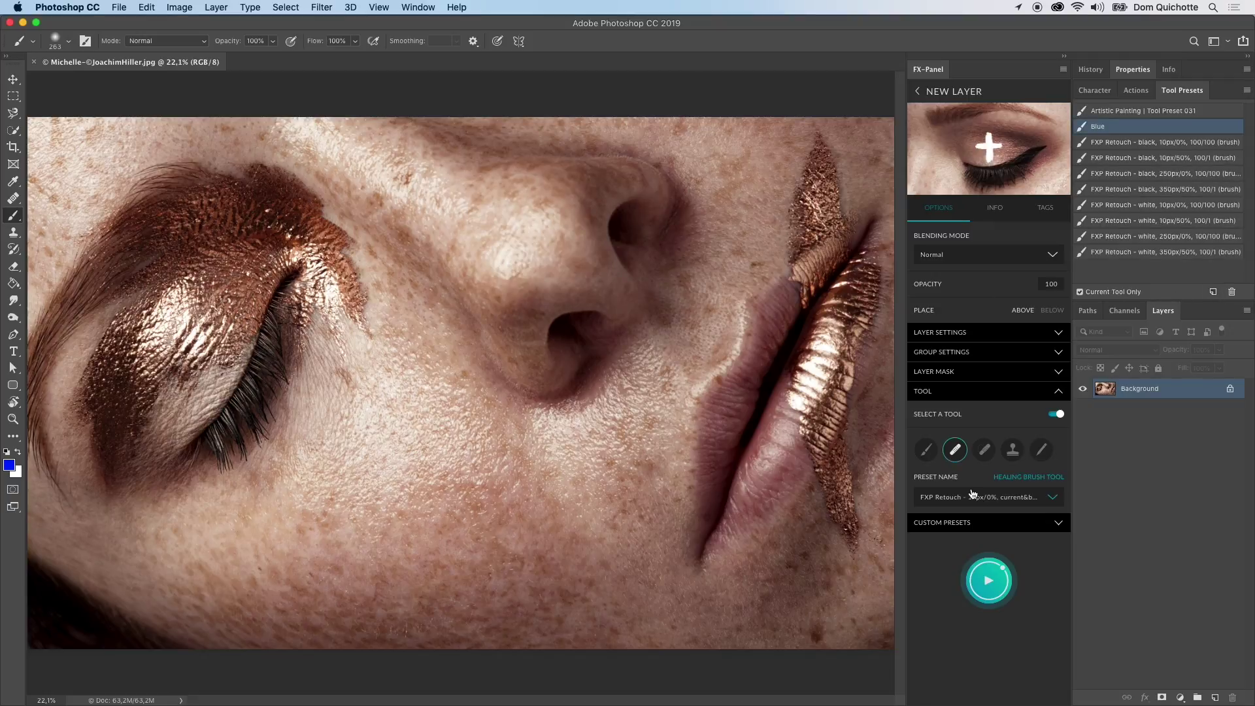
Switch New Layer's tool to the Brush with Current Setting as its preset and return to the effects list.
click(929, 454)
click(975, 497)
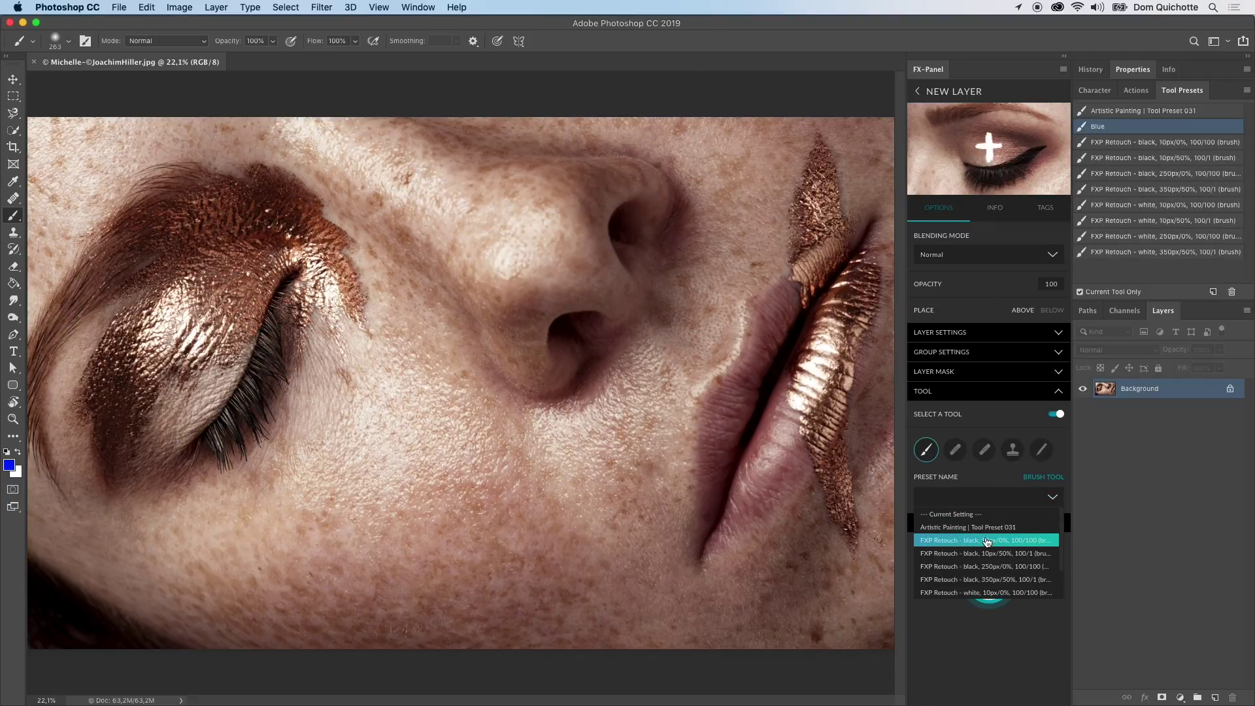
click(983, 512)
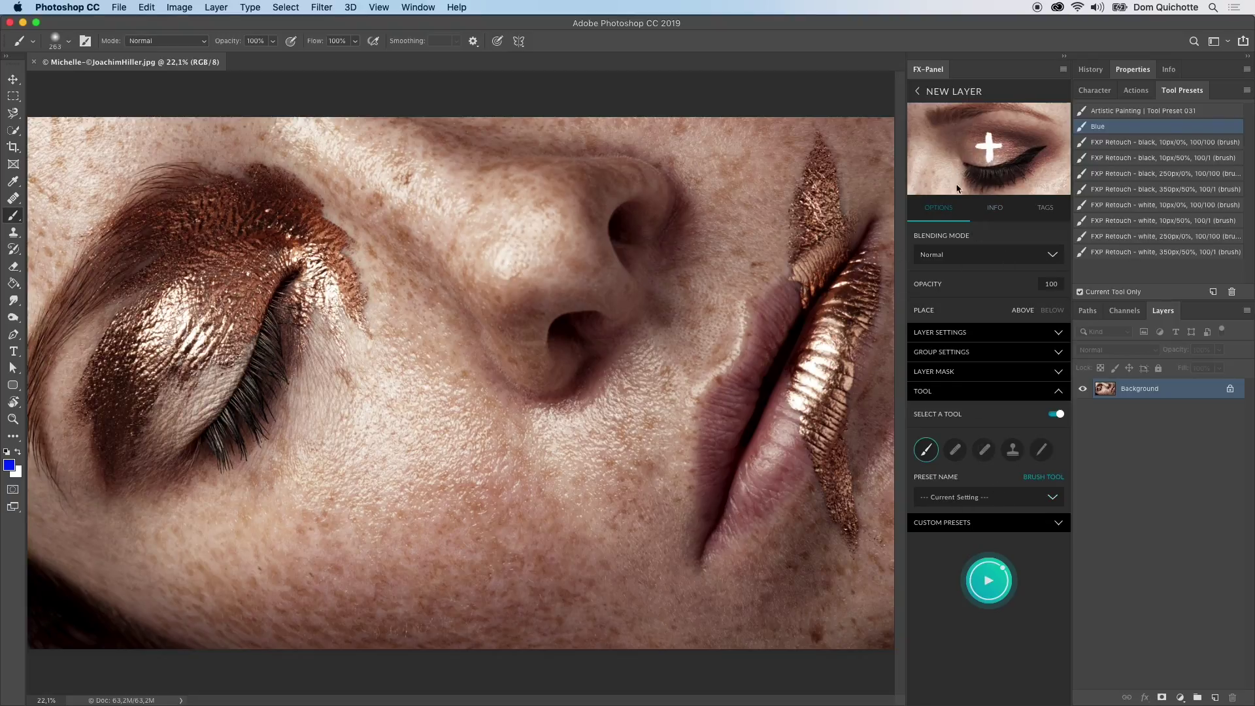
click(959, 99)
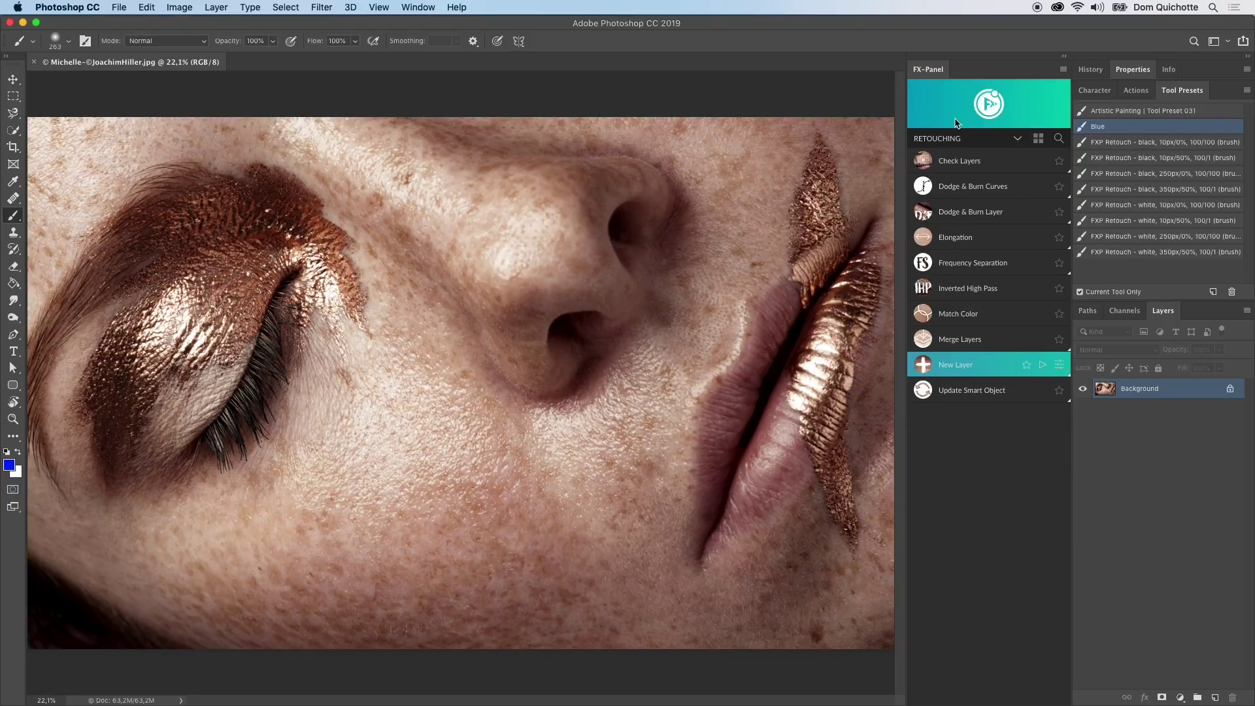
Reopen New Layer's tool options and assign the Blue preset to the Brush tool.
click(988, 374)
click(964, 394)
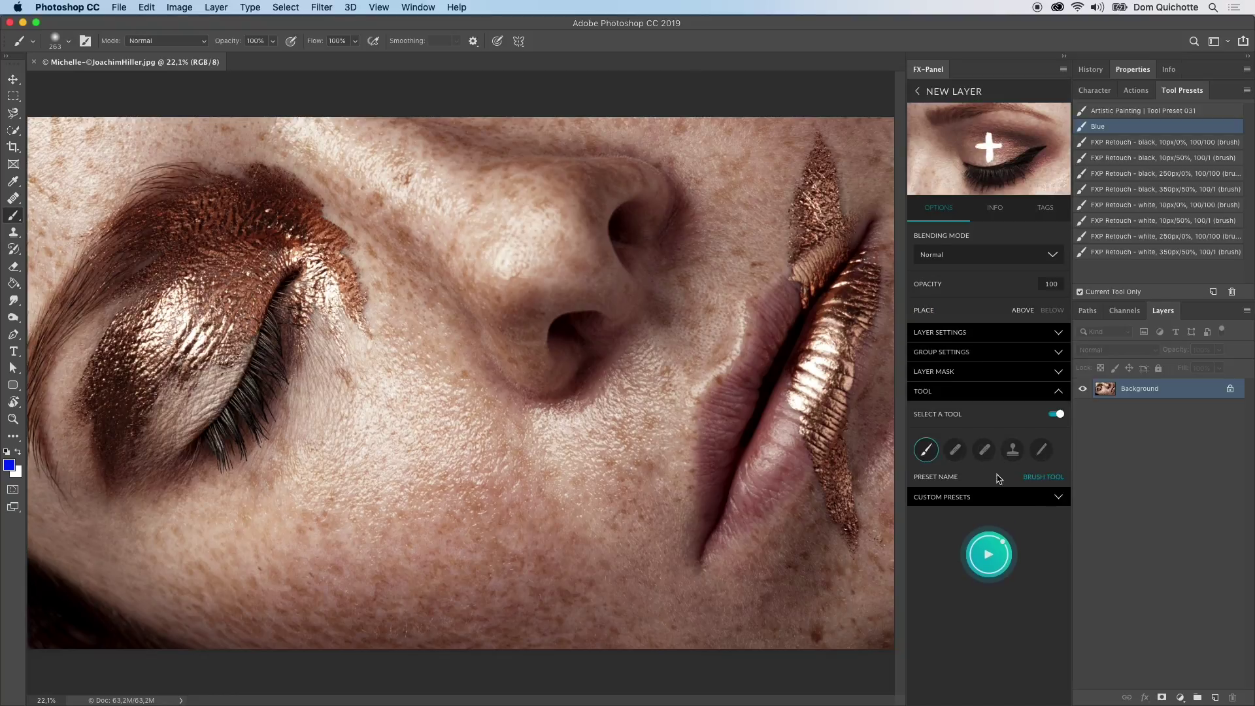
click(948, 499)
click(945, 502)
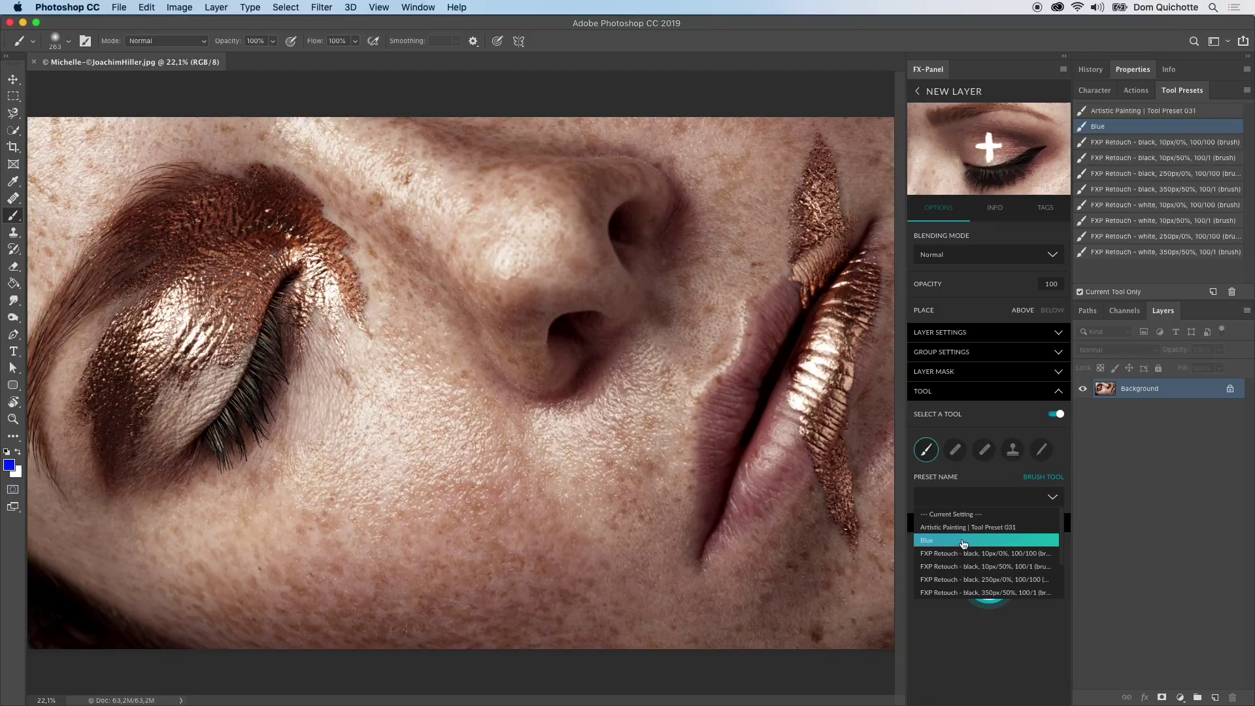
click(963, 543)
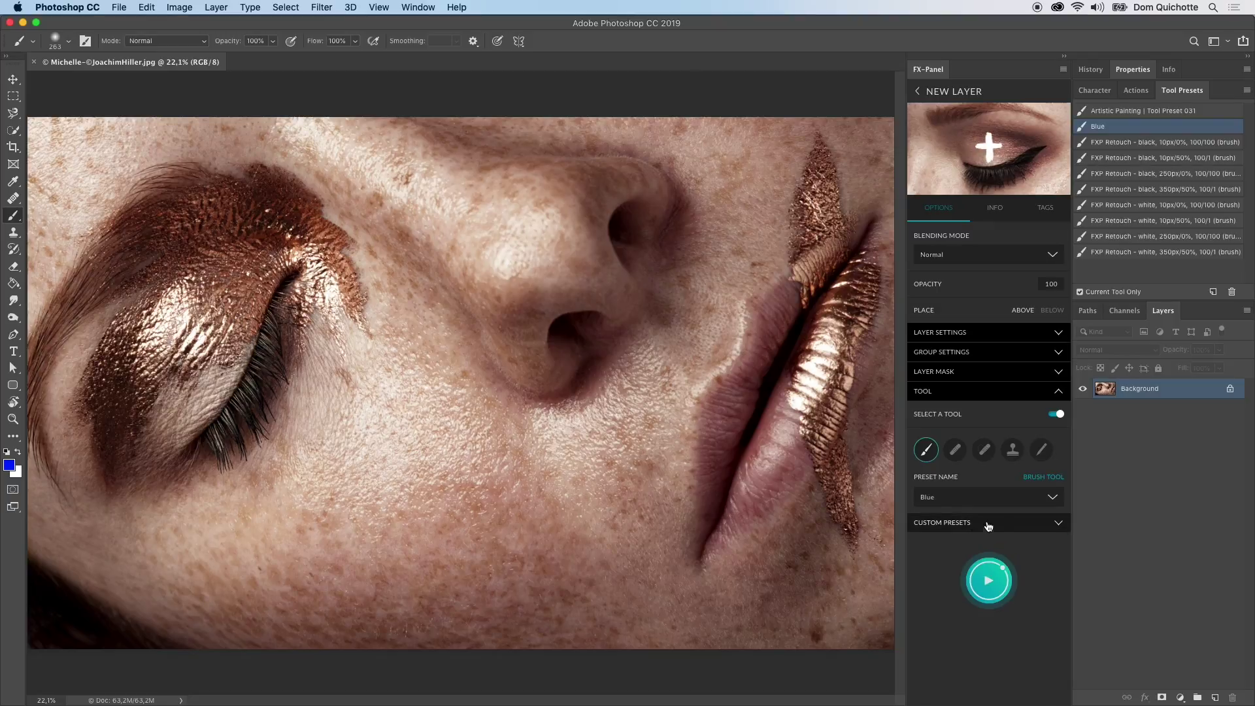
click(949, 98)
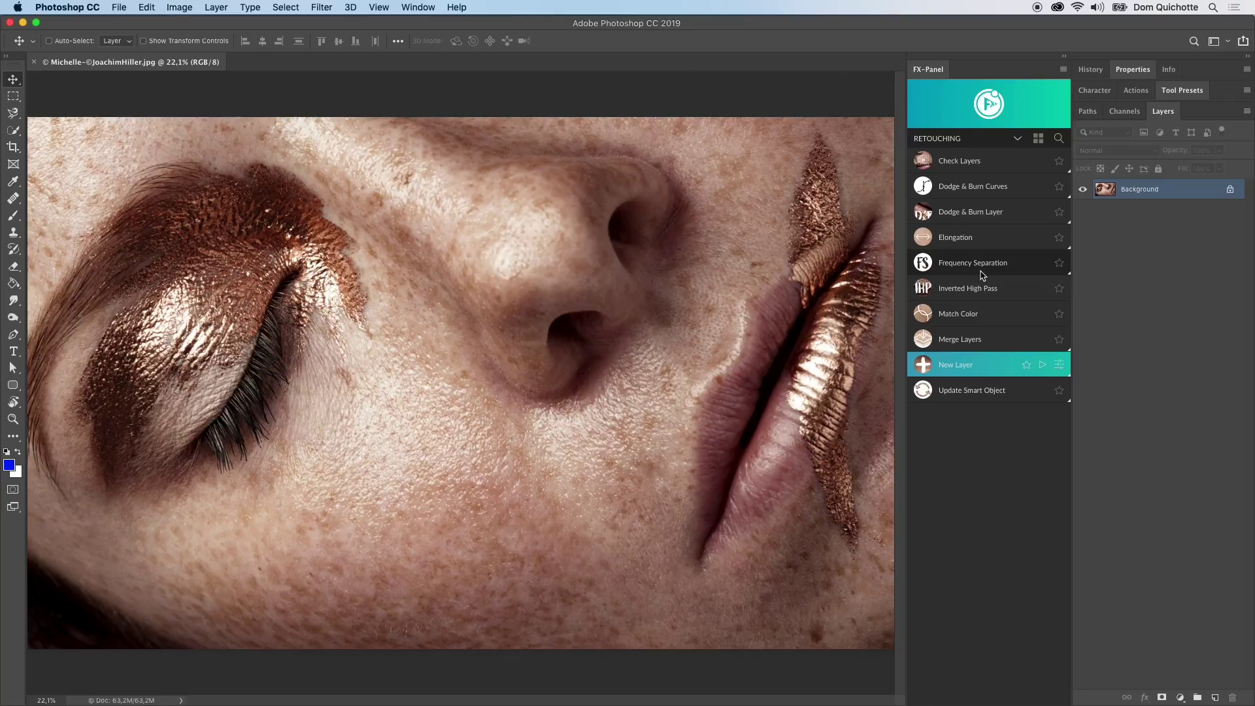
Add a new FX-Panel action preset that plays the Lock BG action from the FX-Ray Retouch set.
click(988, 118)
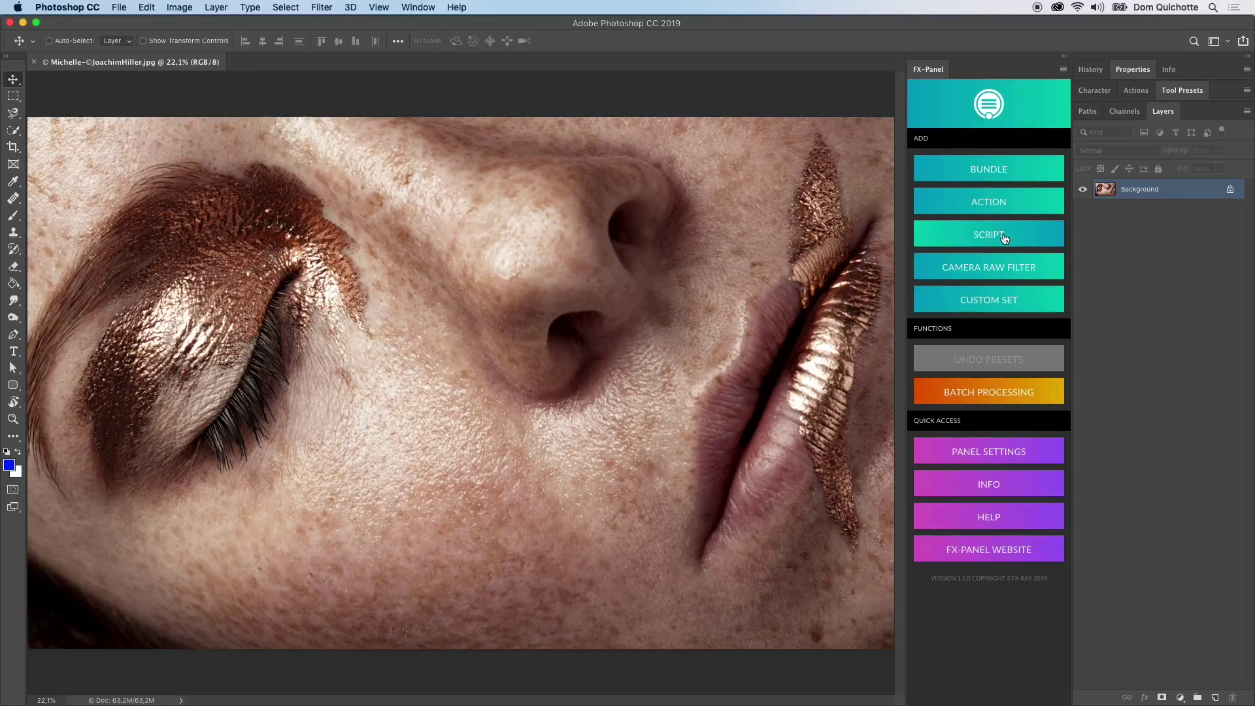
click(997, 207)
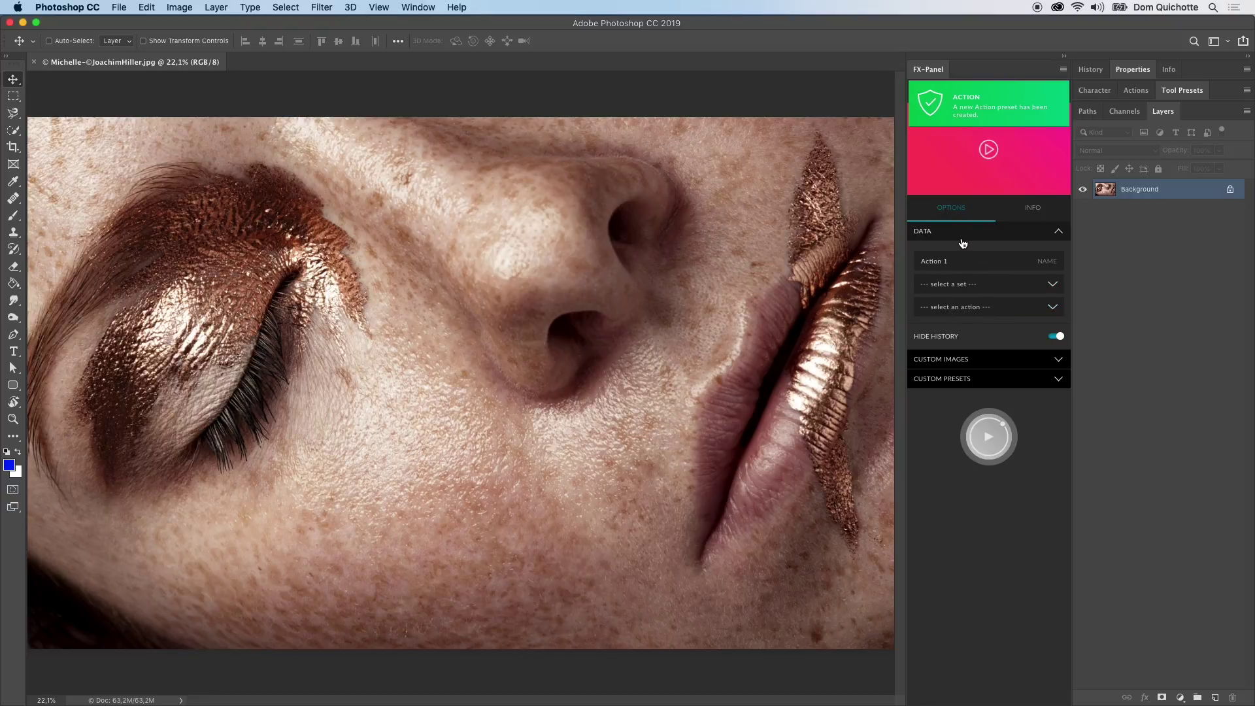
click(978, 286)
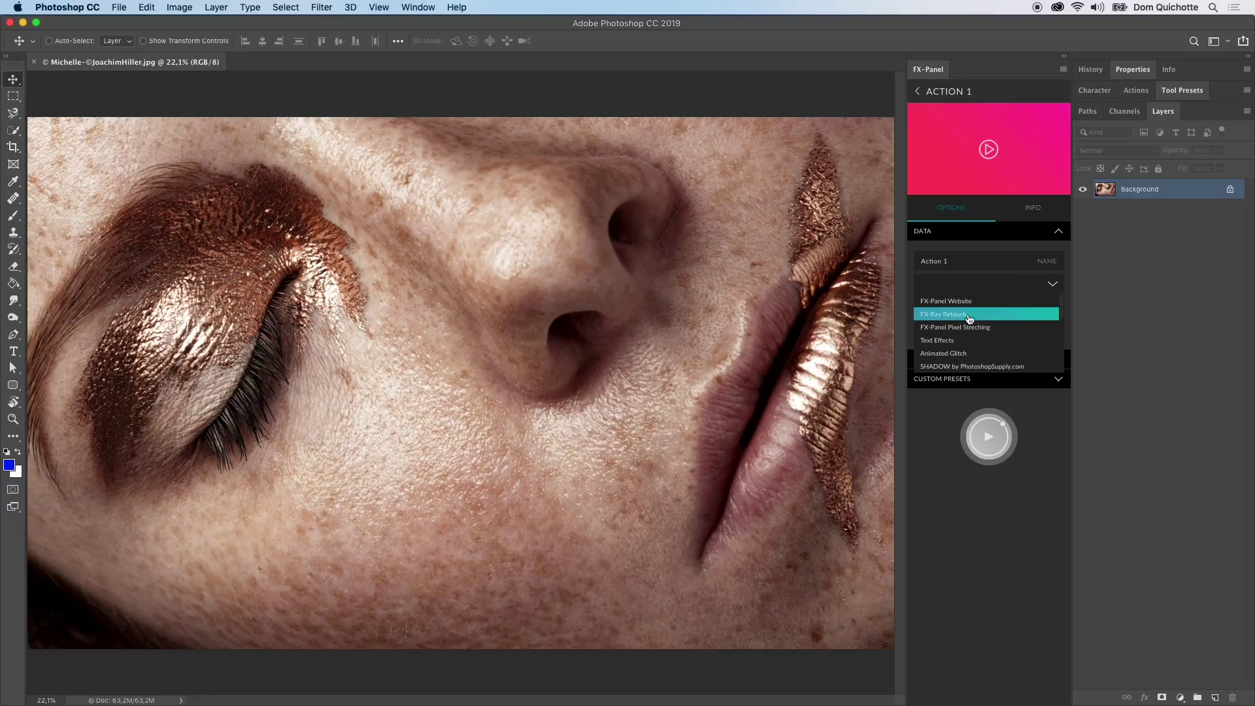
click(966, 315)
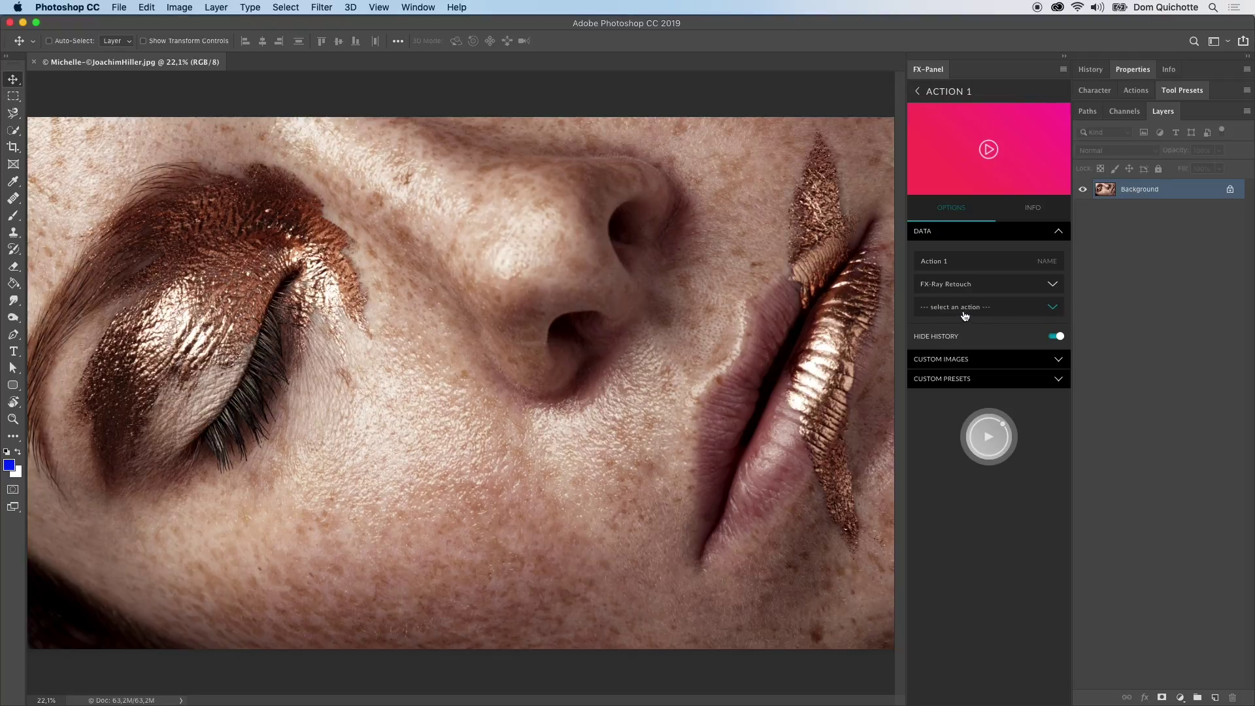
click(979, 313)
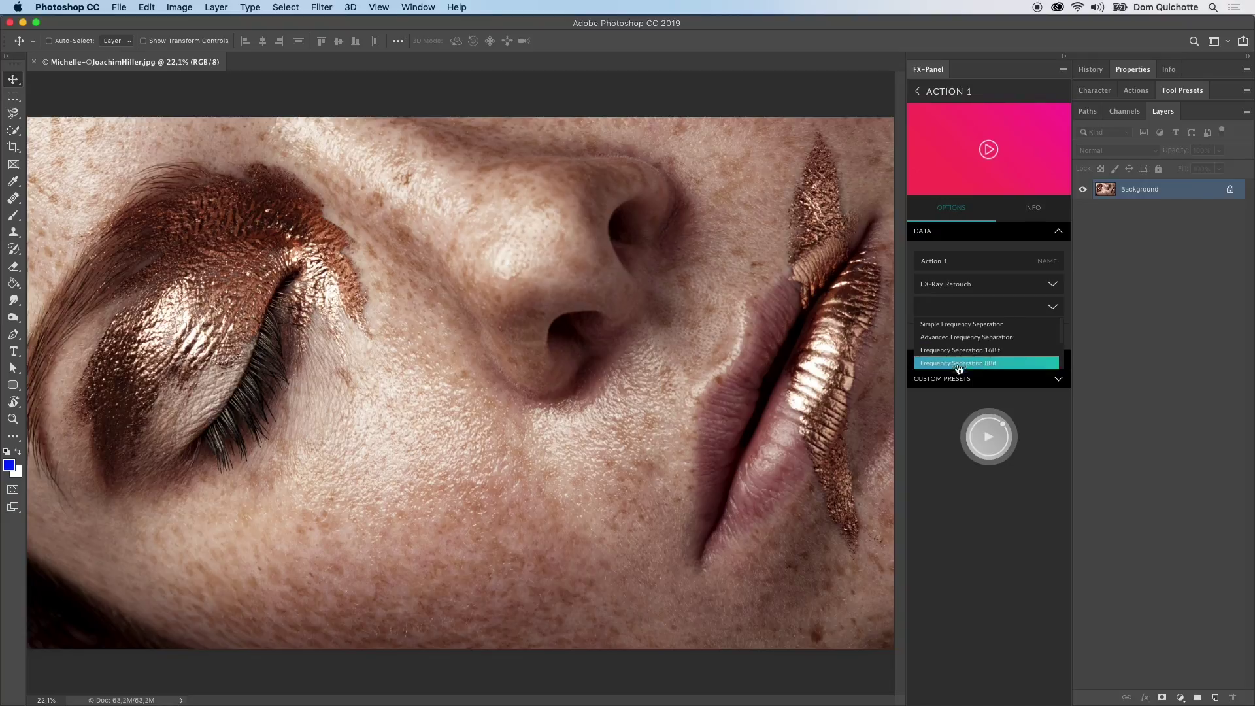
scroll(951, 350, down, 1)
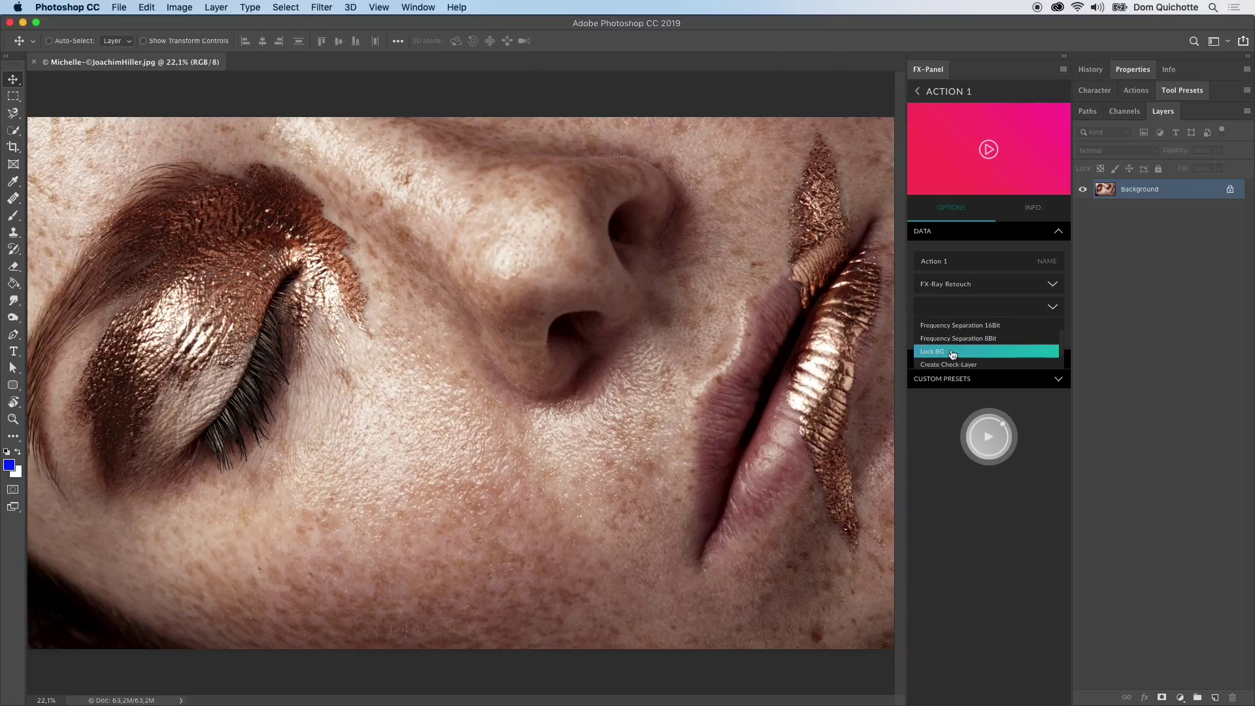
click(948, 355)
Name the action preset Lock BG, check its custom image options, and return to the effects list.
click(1003, 257)
text(Lock BG)
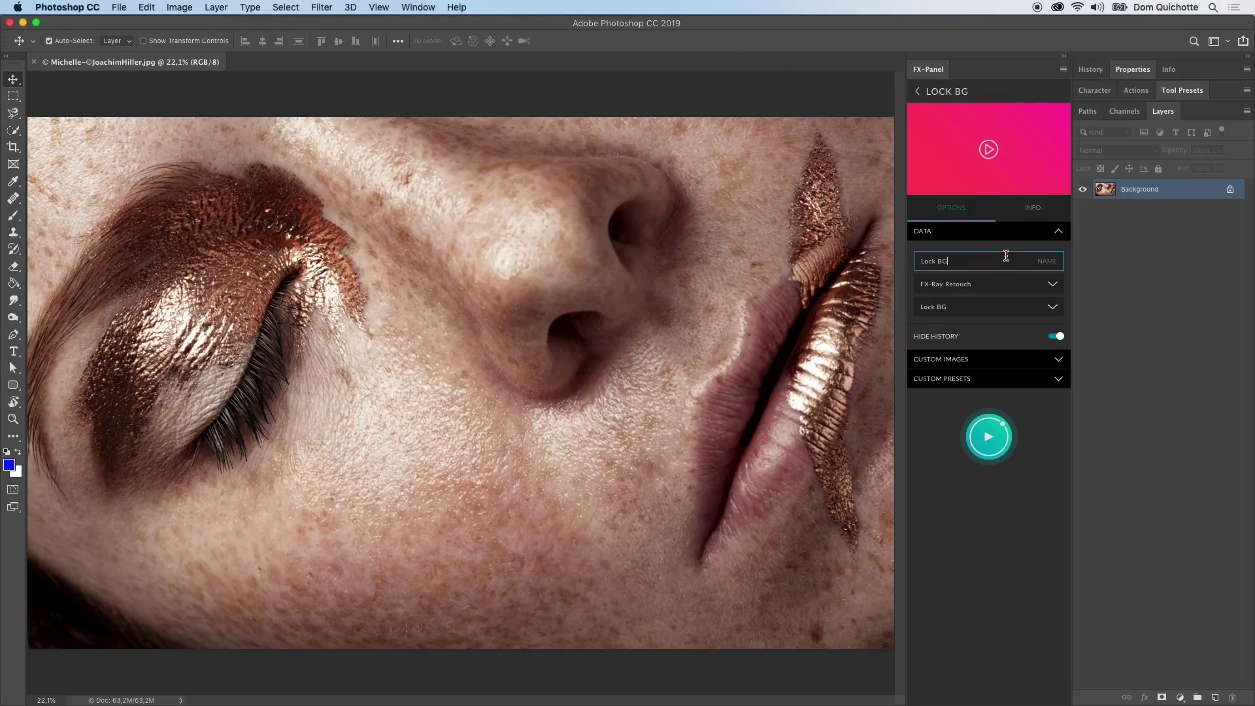
click(1009, 365)
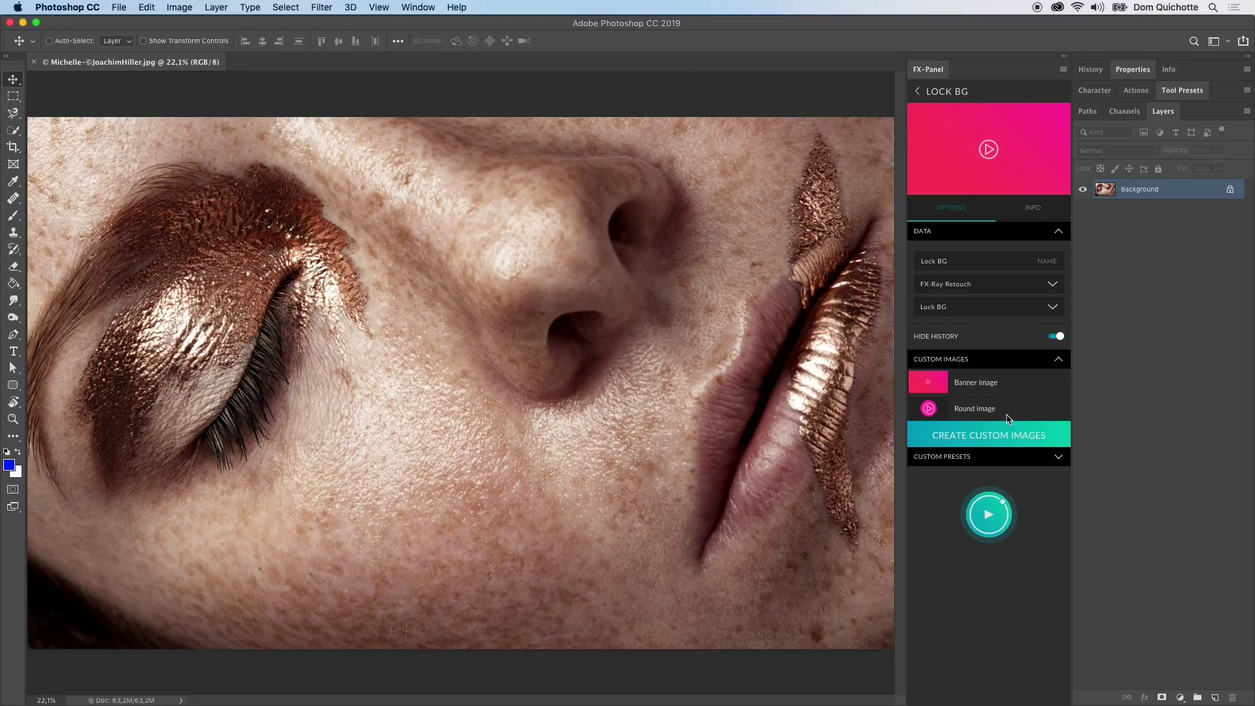
click(1016, 360)
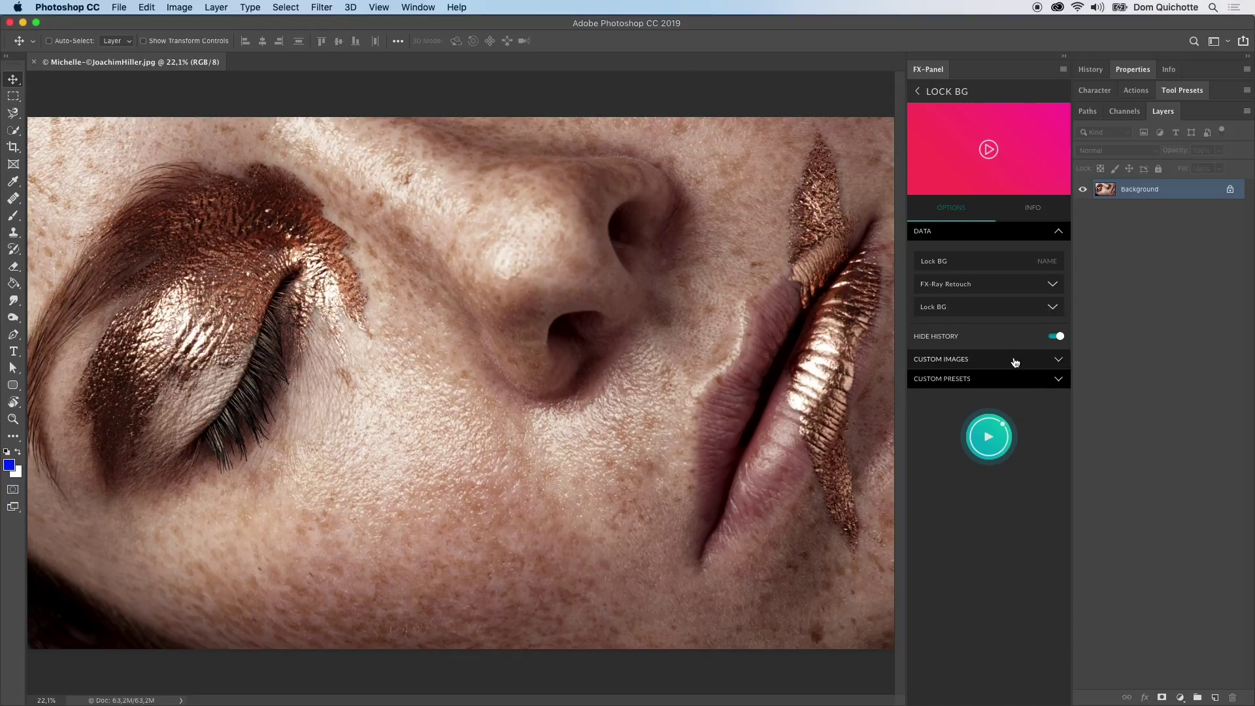
click(973, 99)
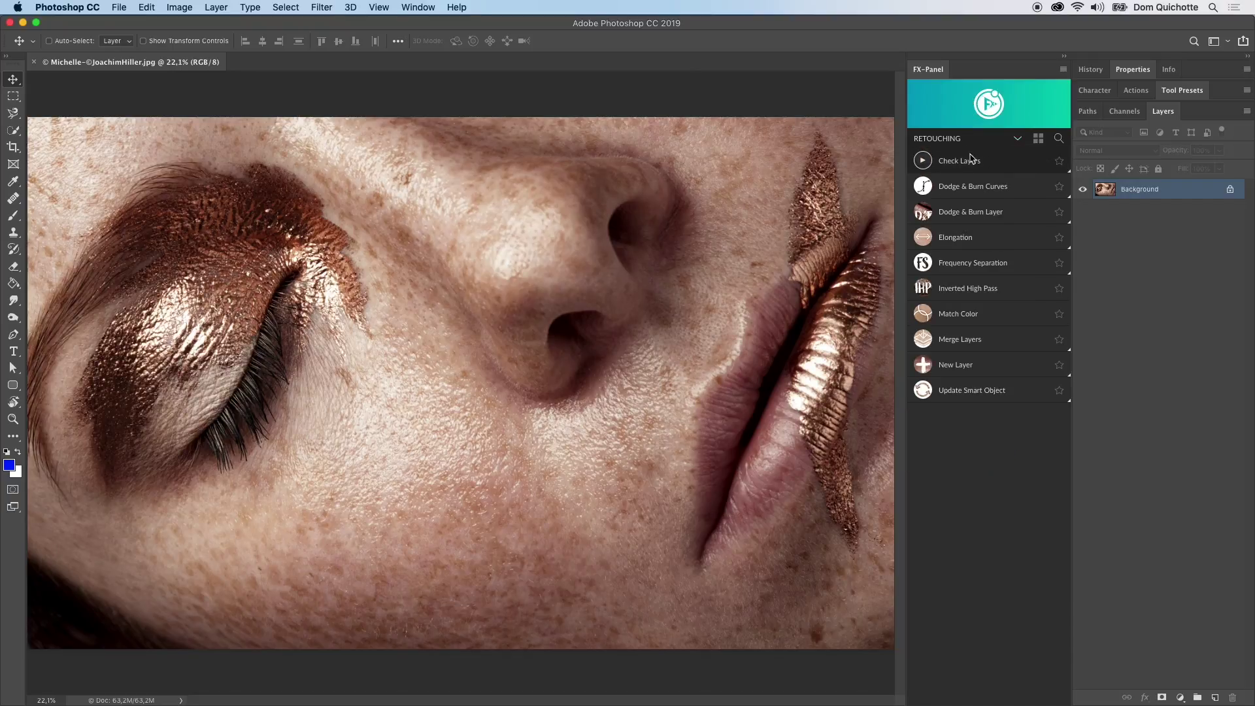
List all presets in FX-Panel and run the Lock BG preset on the Background layer.
click(962, 137)
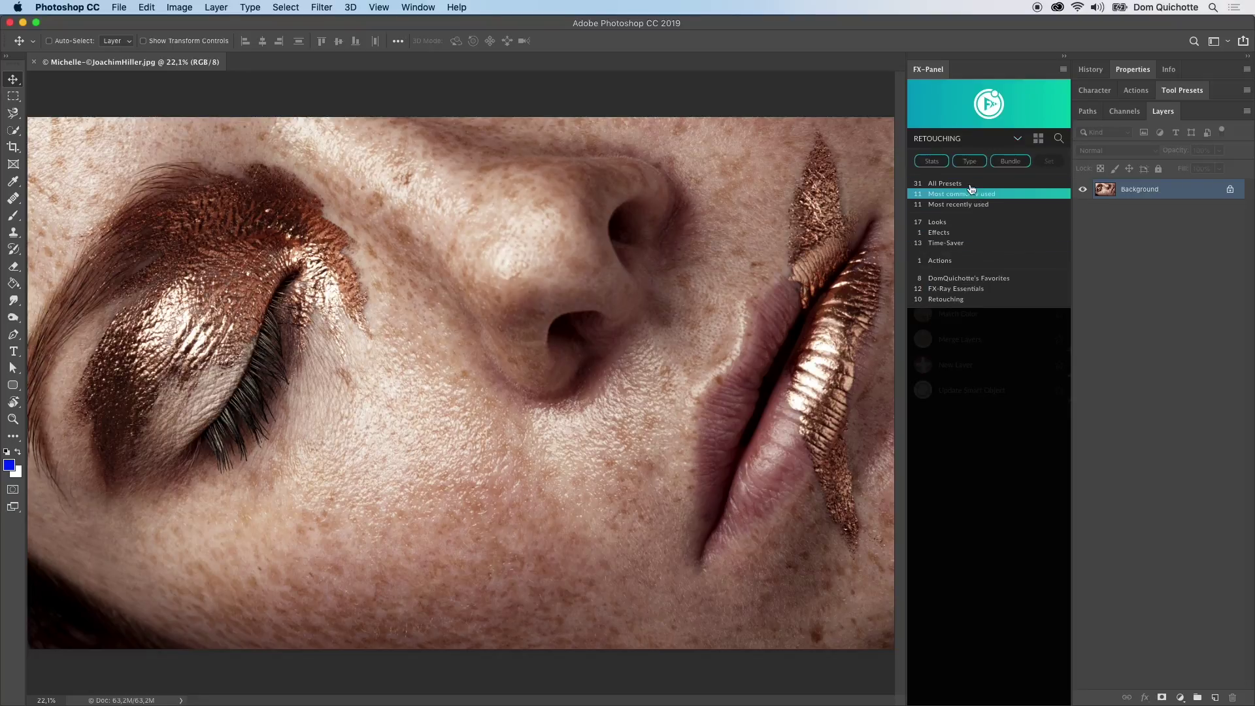
click(966, 184)
scroll(993, 321, down, 1)
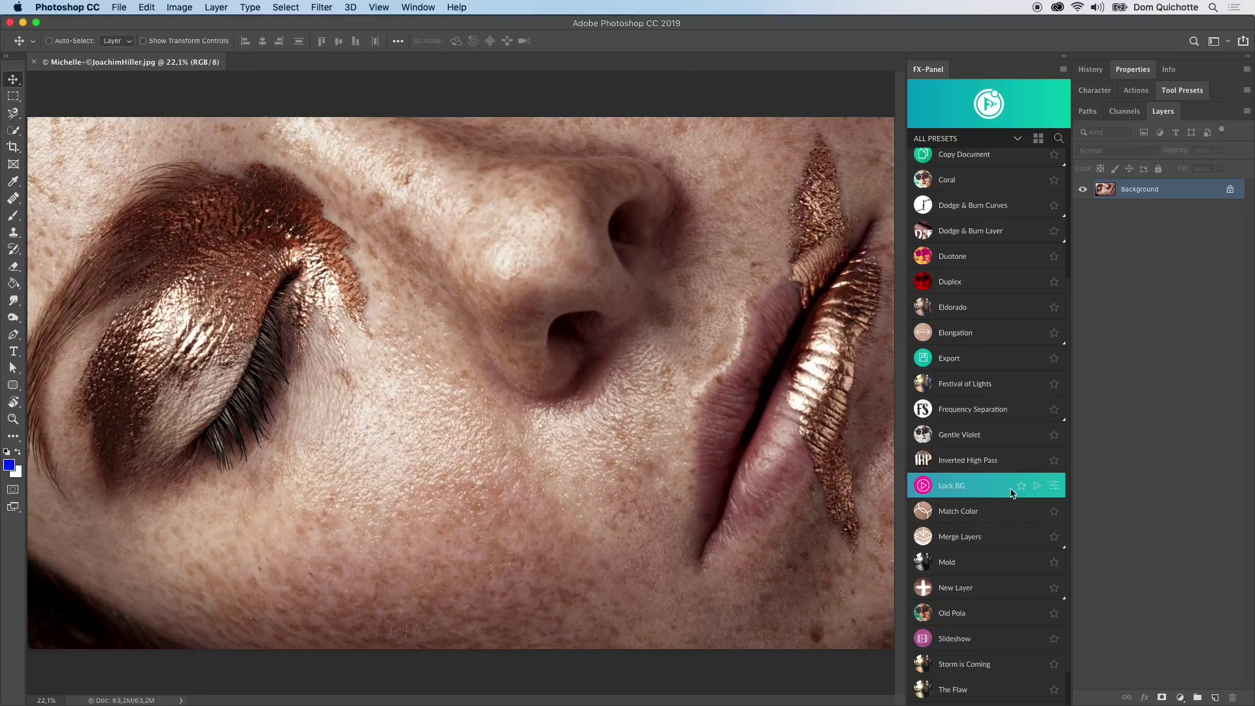
click(1037, 488)
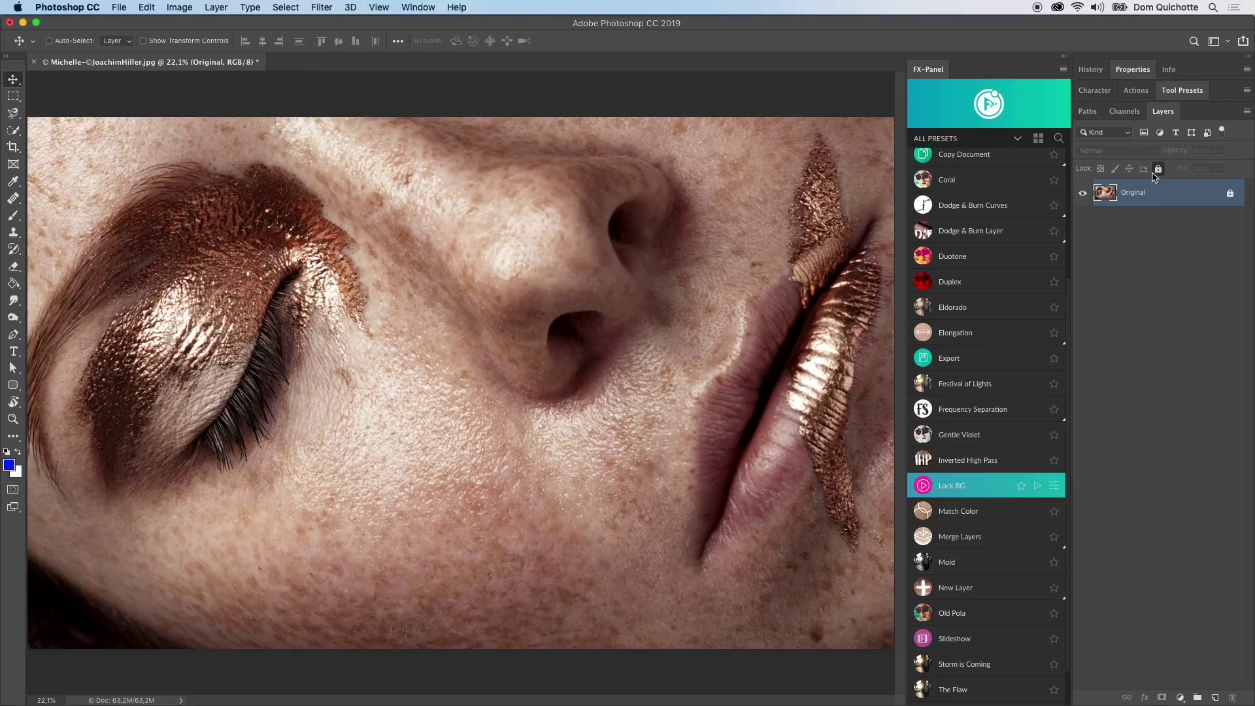
Create an FX-Panel custom set whose name combines the owner's first name with "Retouching".
click(986, 117)
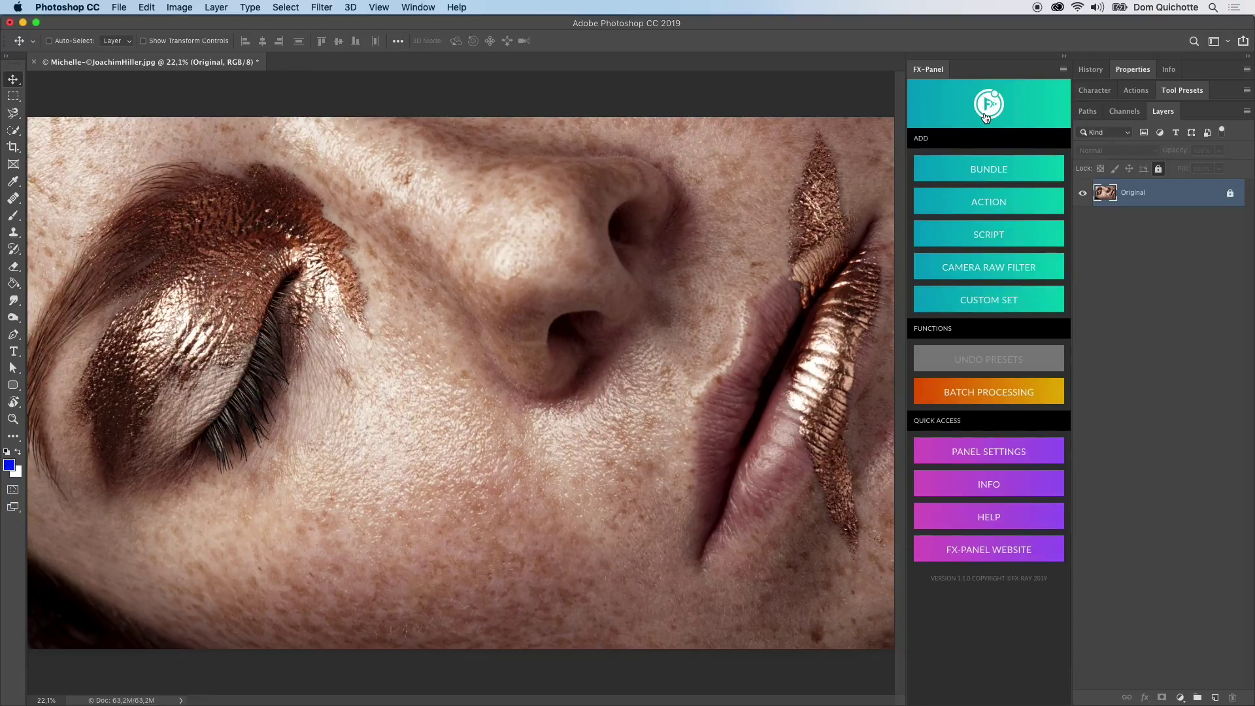
click(1001, 302)
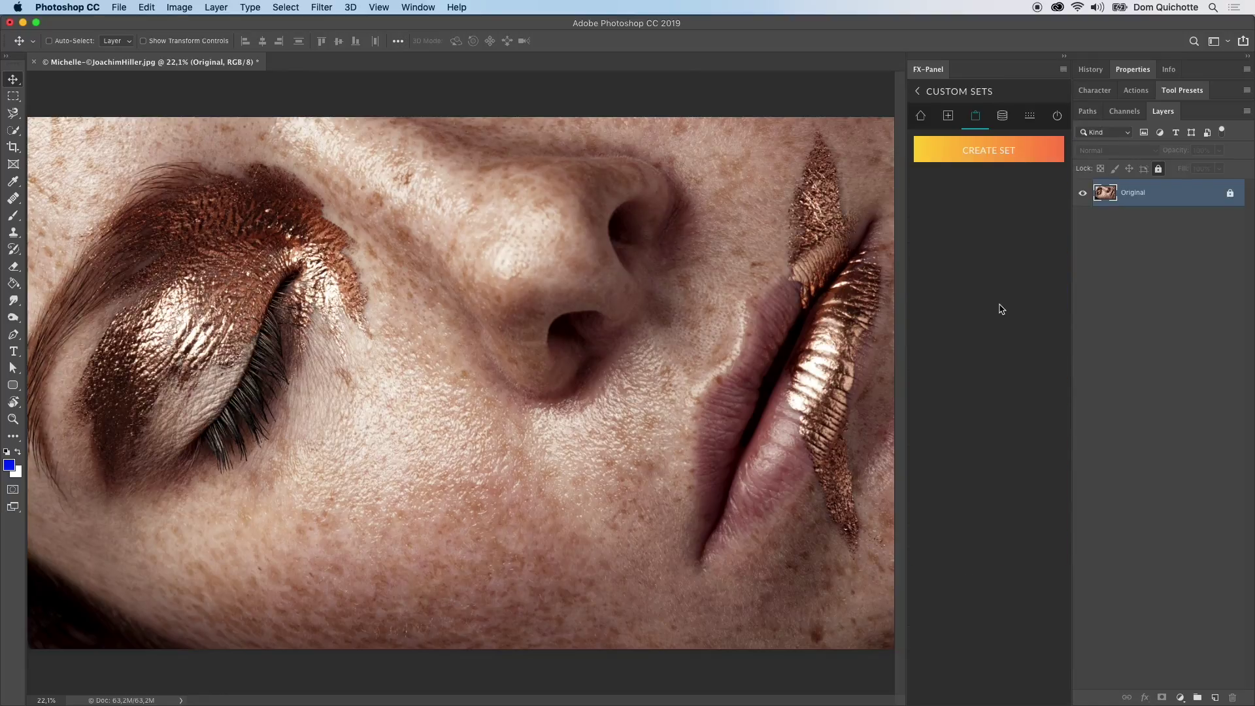
click(987, 156)
click(975, 236)
text(Dom's Retouching)
key(Return)
Filter the available presets by the Retouching bundle and add every preset from Check Layers to Update Smart Object to the custom set.
click(986, 255)
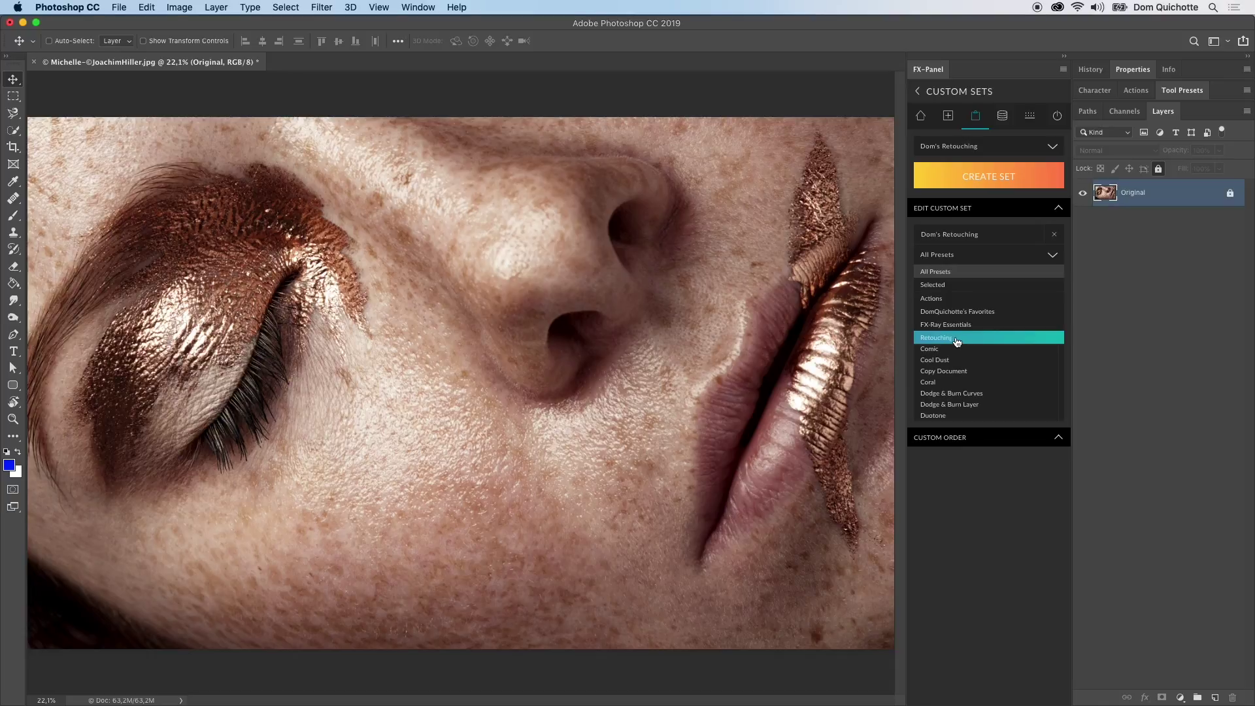
click(958, 340)
click(943, 293)
click(952, 304)
click(960, 316)
click(955, 326)
click(950, 338)
click(948, 349)
click(946, 360)
click(945, 372)
click(943, 383)
click(947, 393)
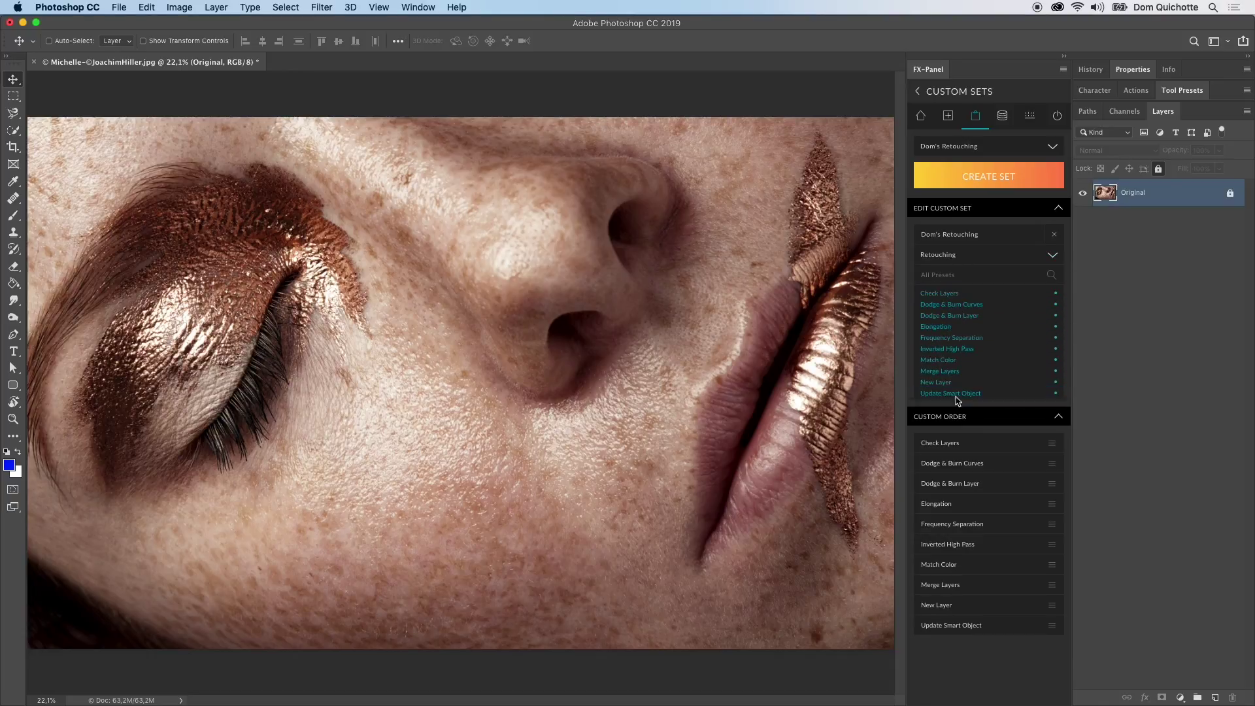
Add the Lock BG preset from the Actions category to the custom set and display that set in the effects list.
click(964, 261)
click(960, 293)
click(950, 304)
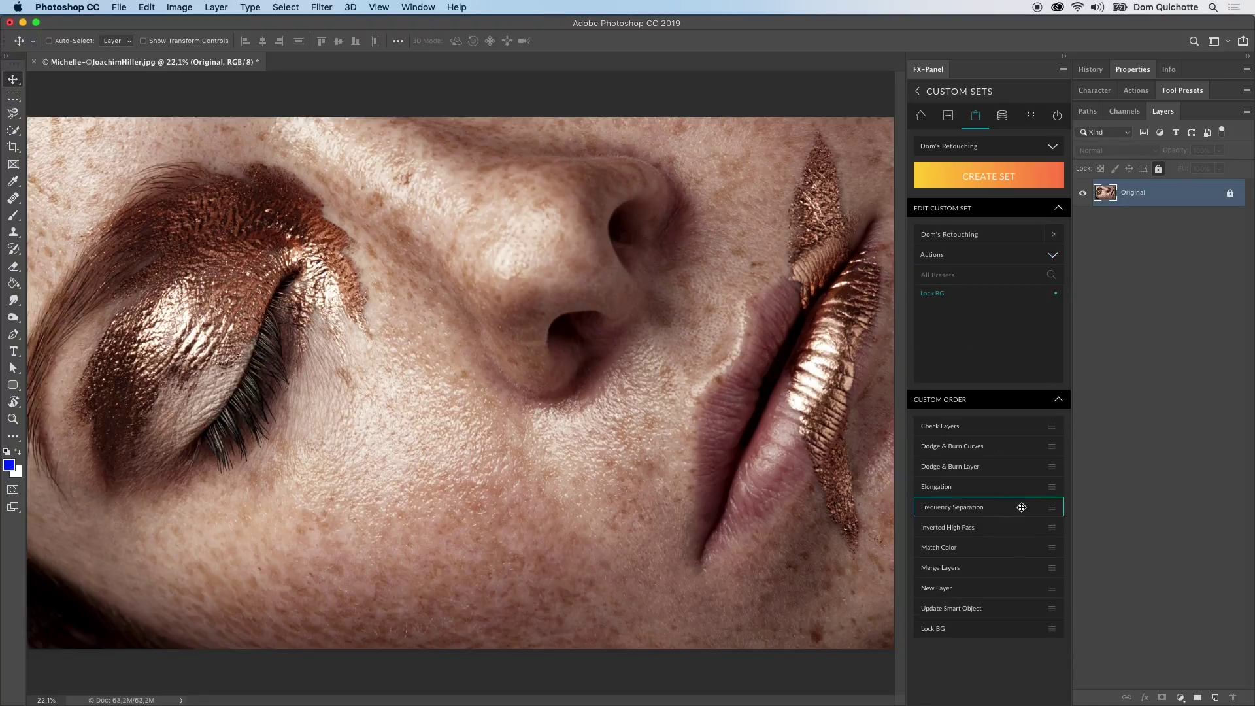
click(964, 92)
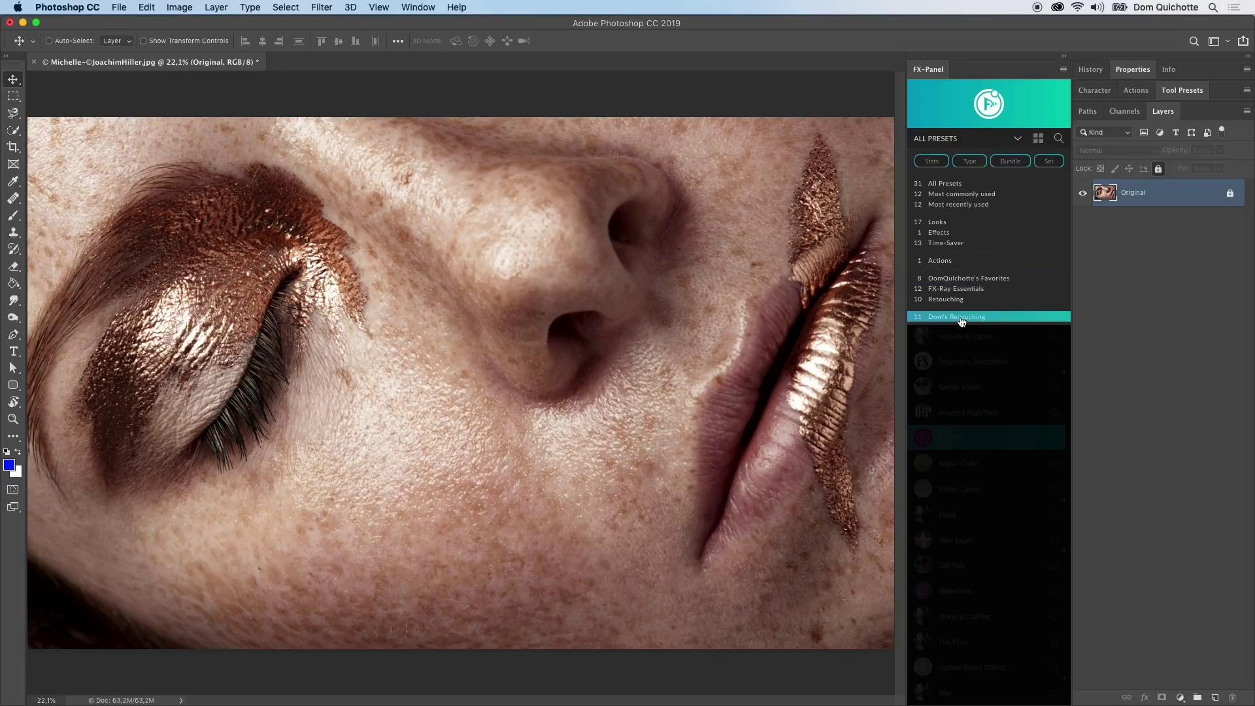
click(969, 319)
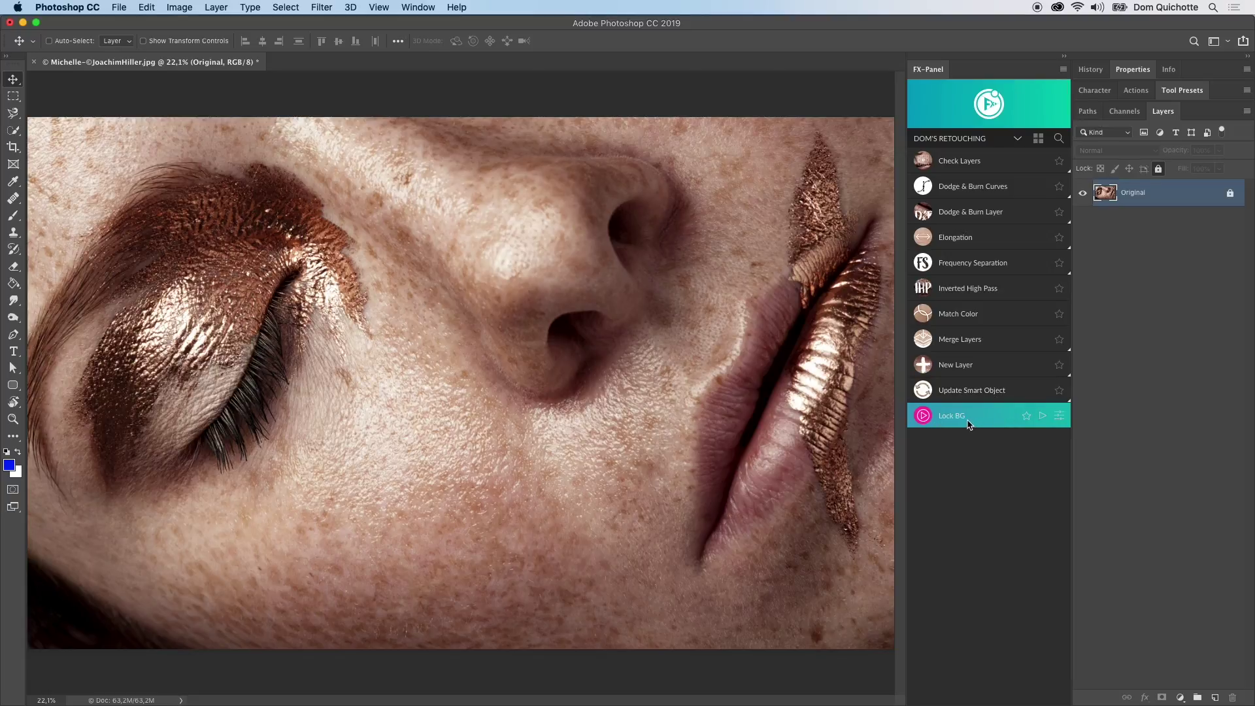
Reorder the custom retouching set so New Layer comes first, Lock BG second, and Elongation directly after Check Layers.
click(990, 117)
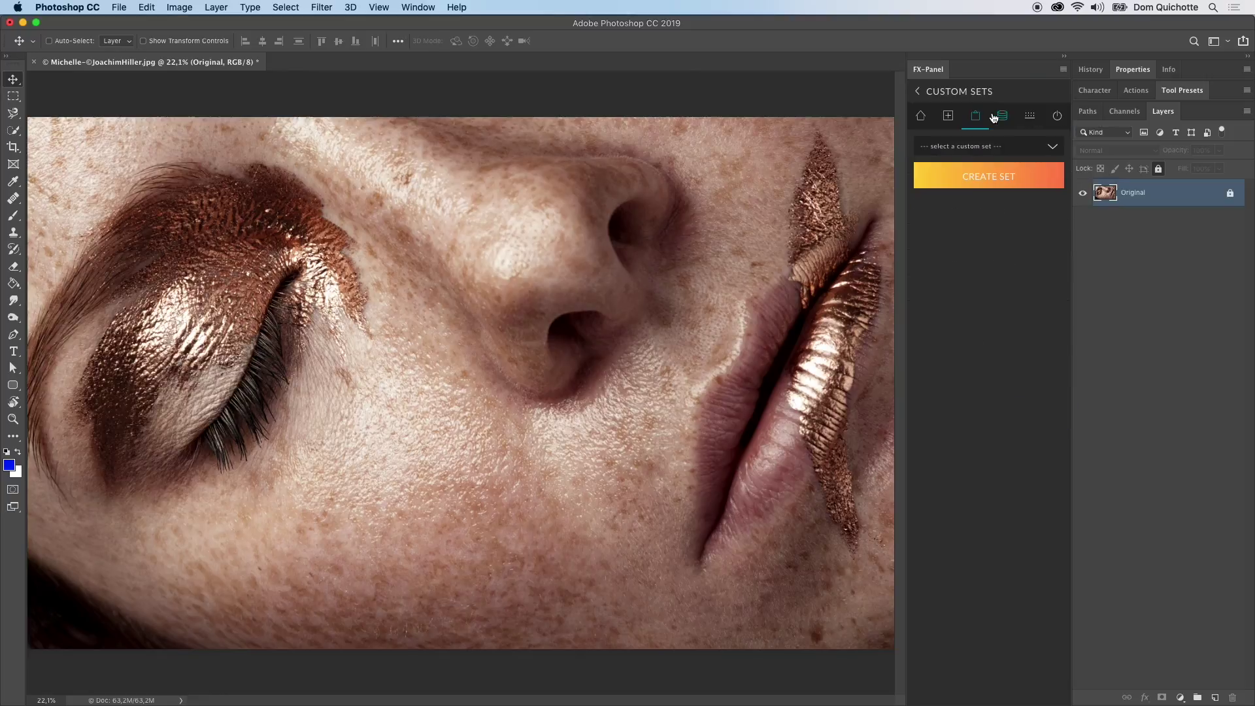
click(992, 146)
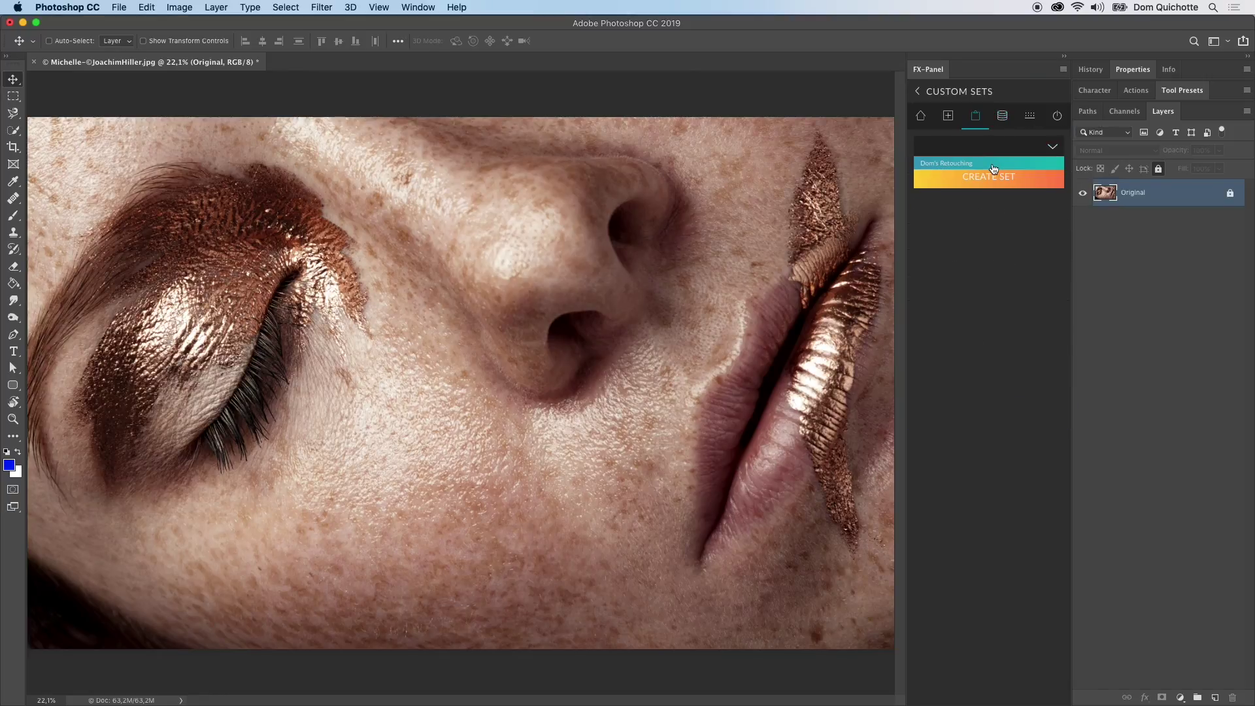
click(993, 164)
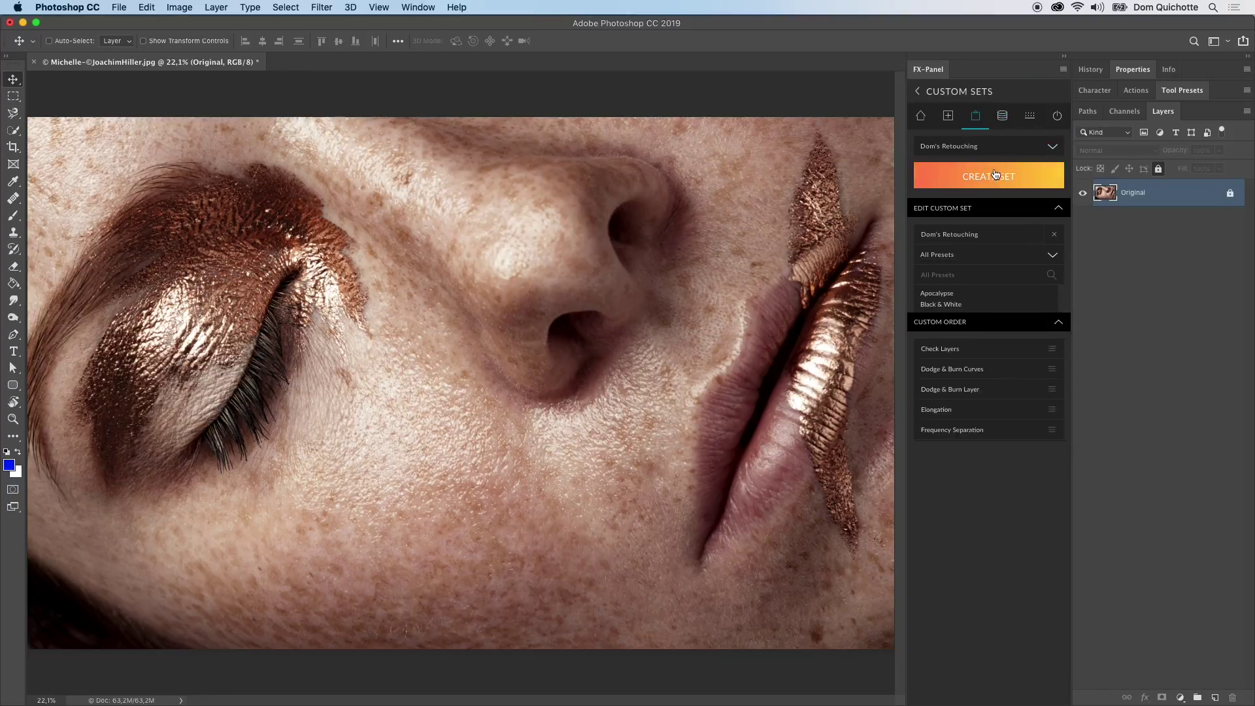
click(995, 208)
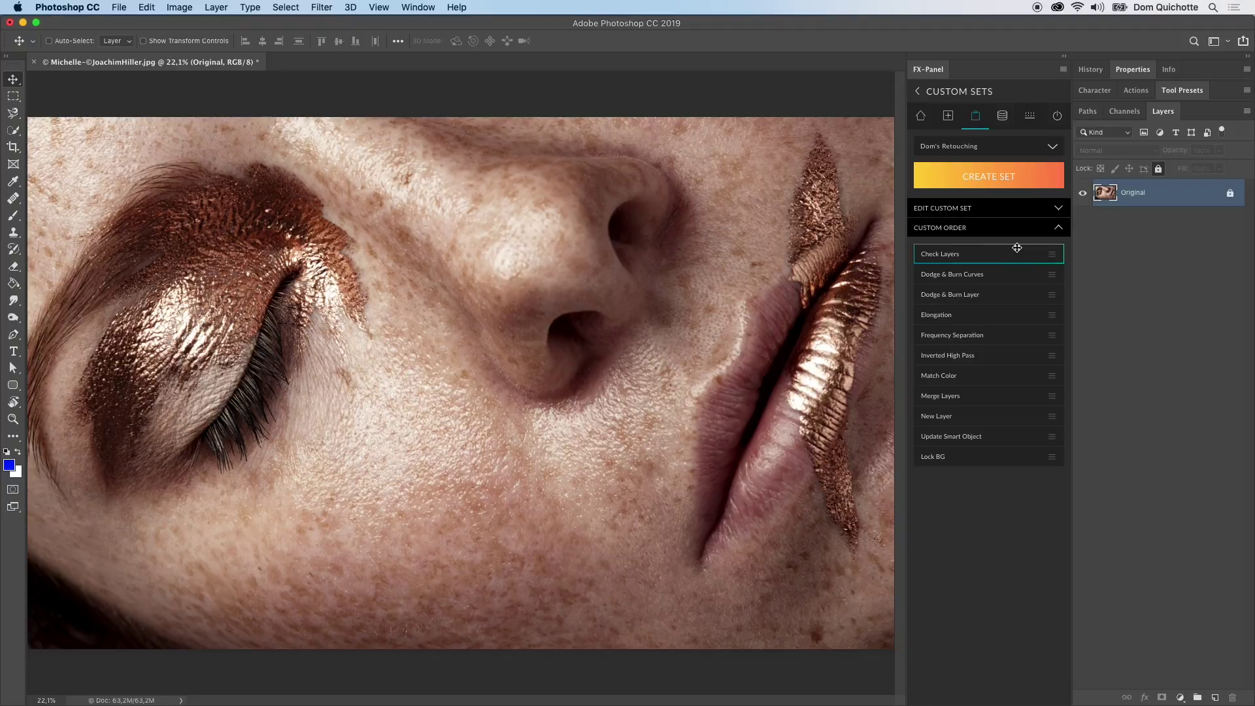
drag(1052, 416, 1064, 250)
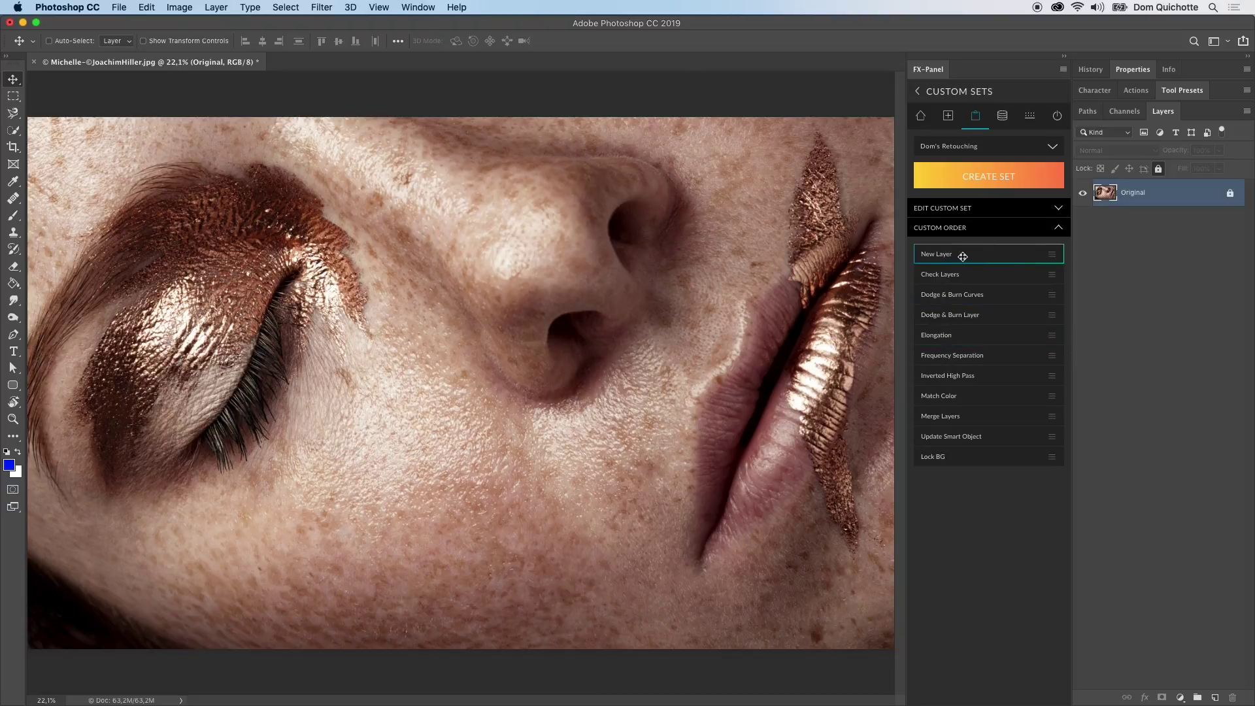
mouse_move(1048, 457)
mouse_down()
mouse_move(1042, 255)
mouse_move(1042, 275)
mouse_up()
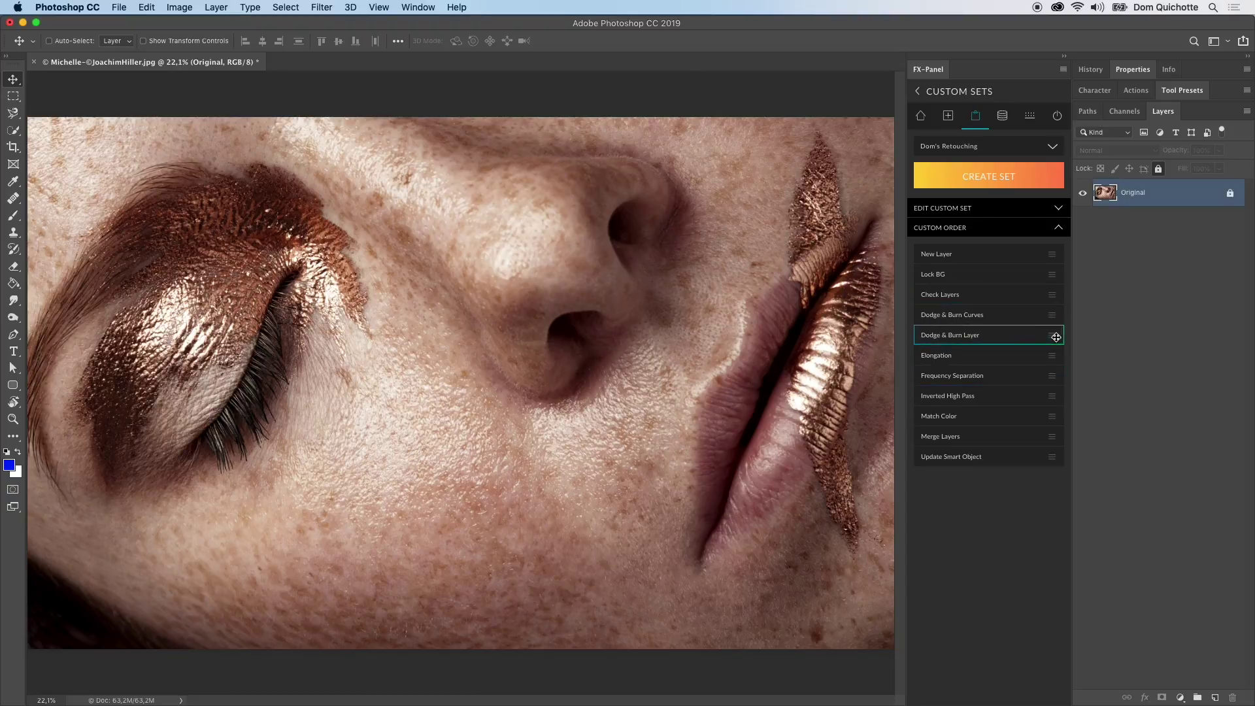
drag(1061, 355, 1064, 314)
click(988, 94)
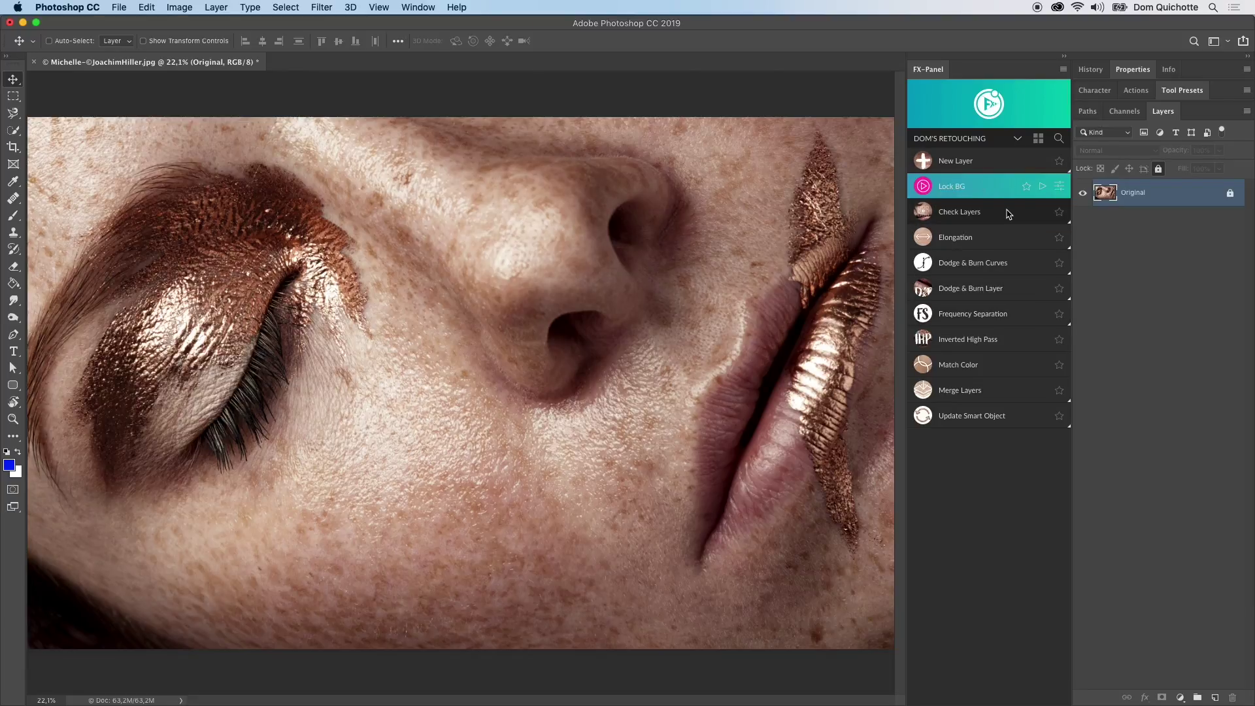
Review FX-Panel's internal shortcuts in the panel settings and return to the effects list.
click(988, 103)
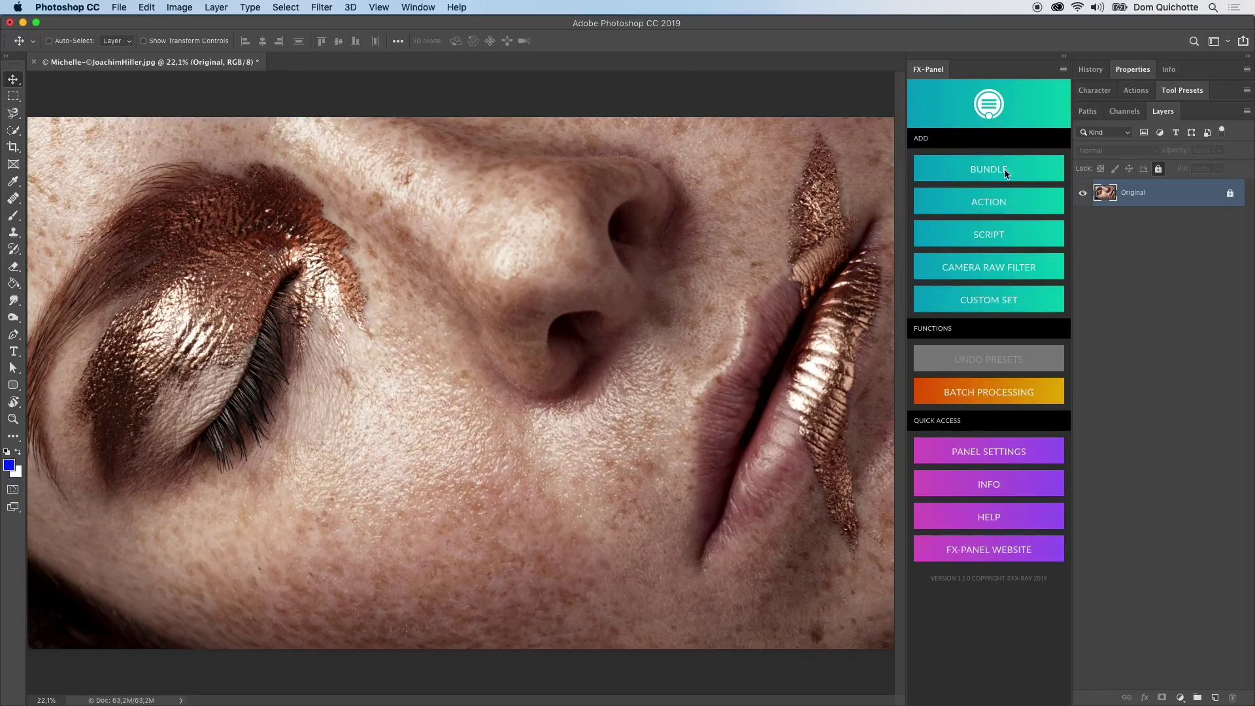
click(1014, 450)
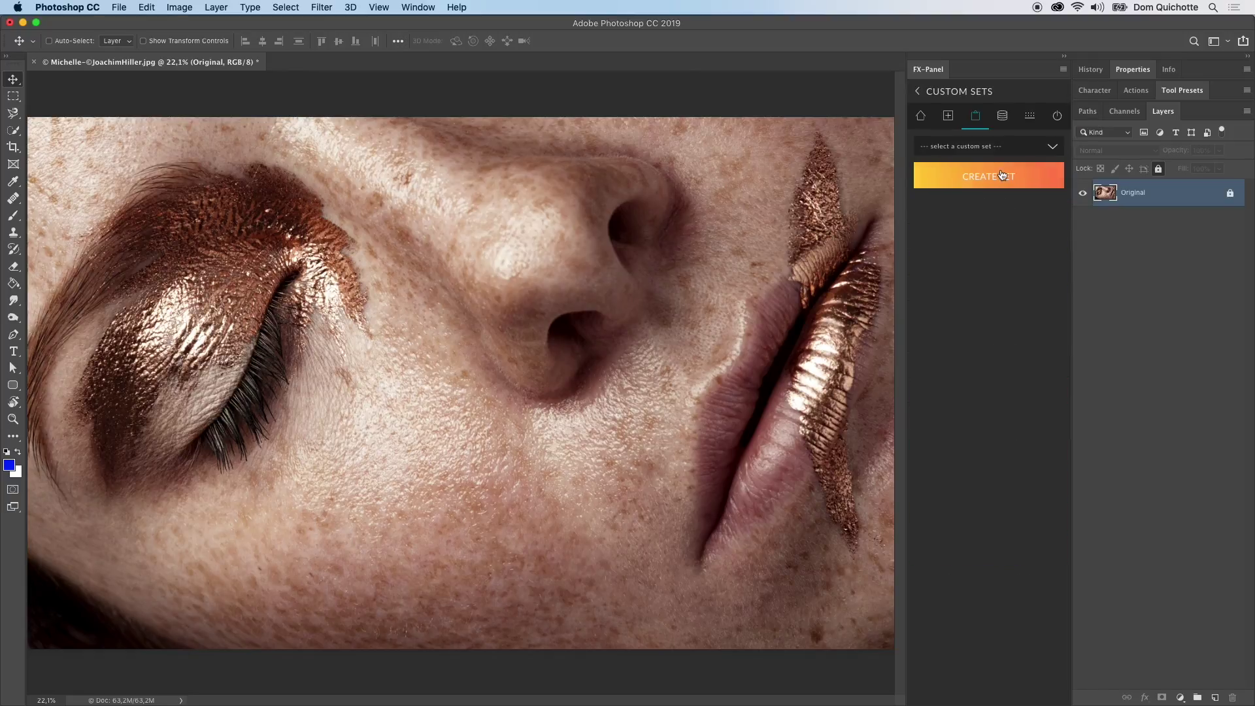
click(1031, 118)
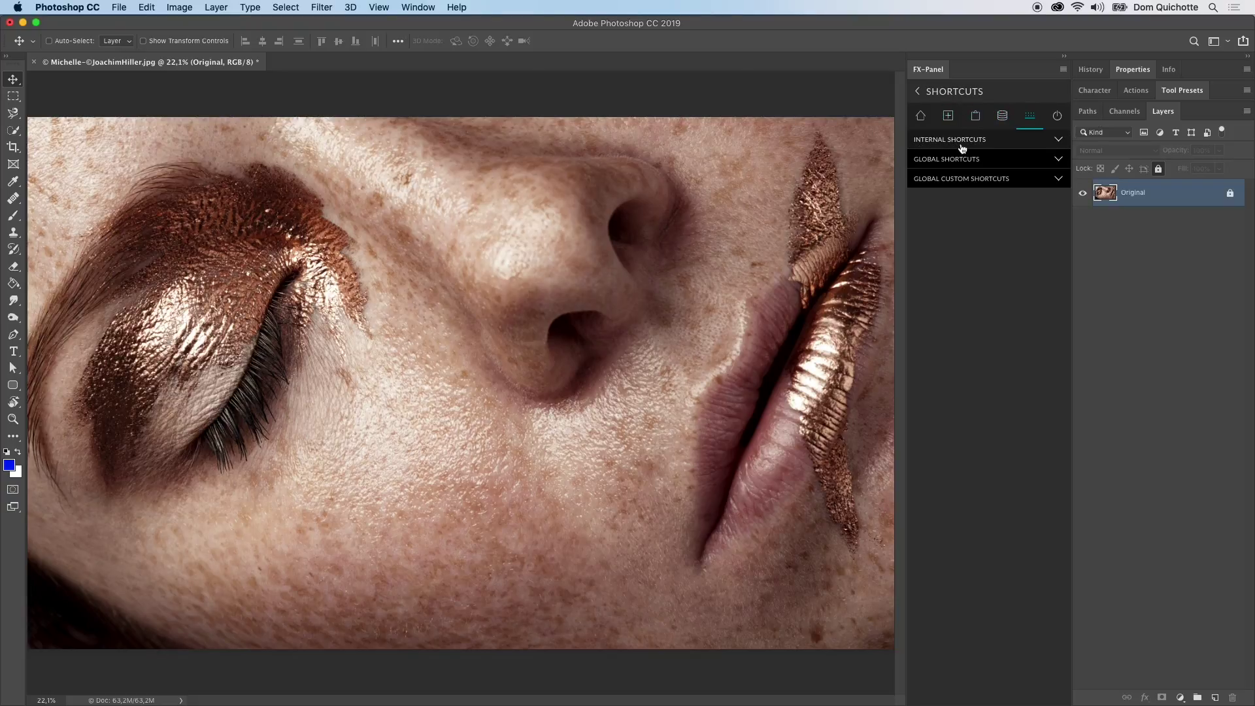
click(988, 143)
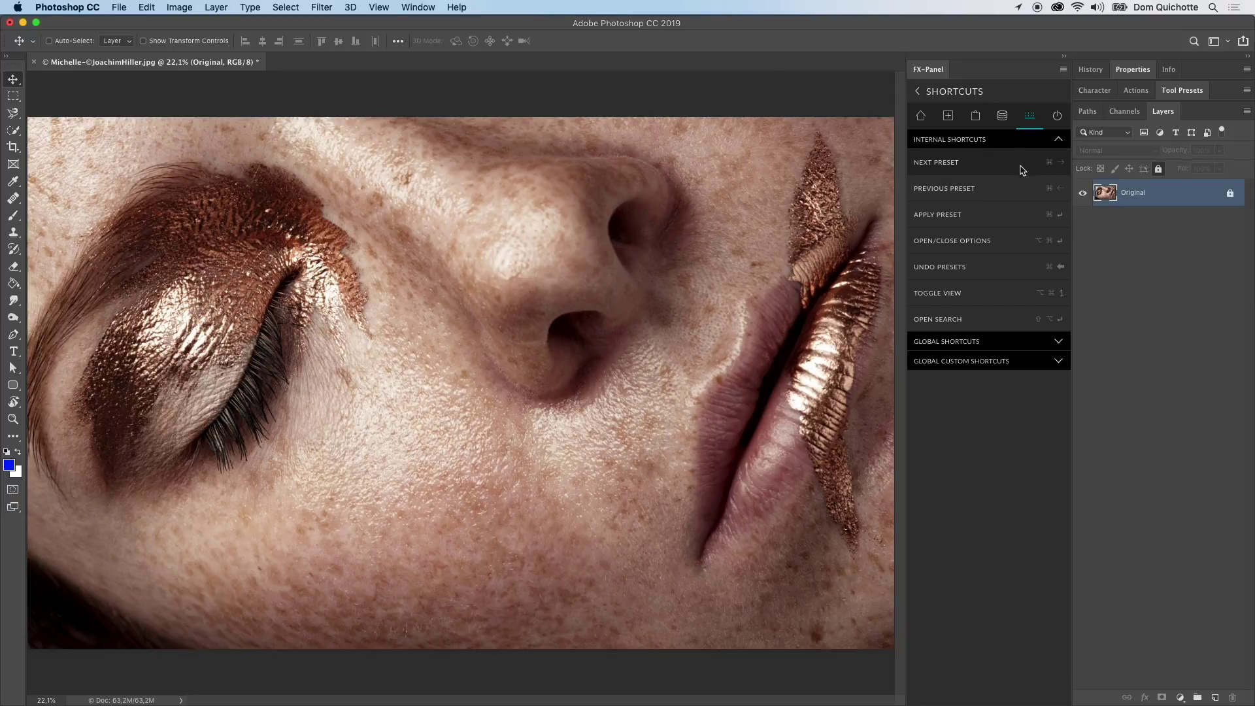
click(975, 115)
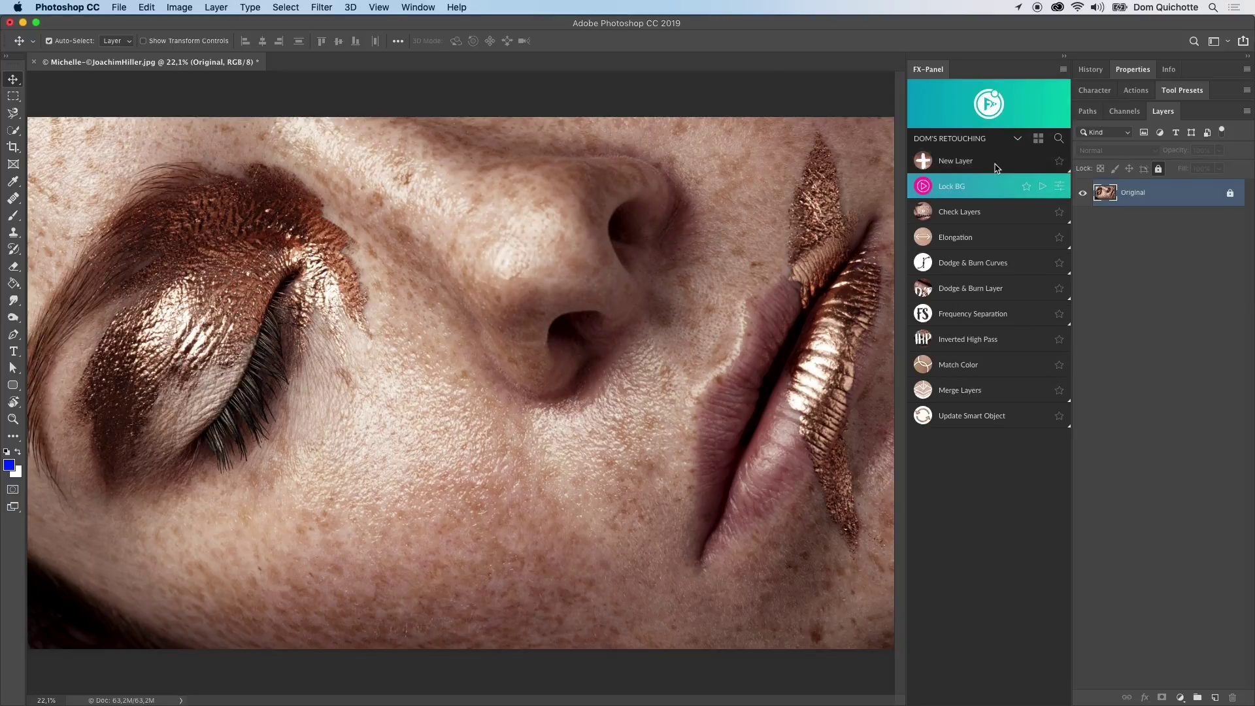
Step back and forth through the presets of the custom retouching set, ending on Match Color.
key(Down)
key(Down)
key(Down)
key(Up)
key(Up)
key(Down)
key(Down)
key(Down)
key(Down)
key(Down)
key(Down)
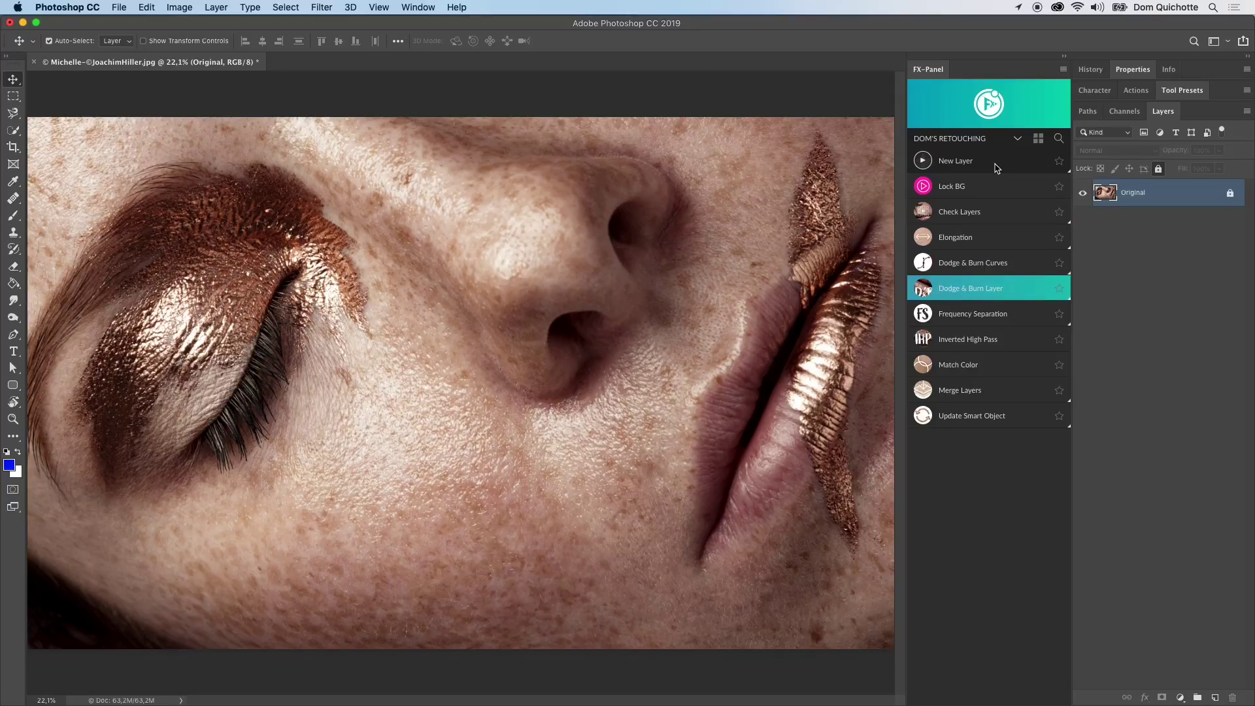
key(Down)
key(Up)
key(Up)
key(Up)
key(Up)
key(Up)
key(Up)
key(Up)
key(Down)
key(Down)
key(Down)
key(Down)
key(Down)
key(Down)
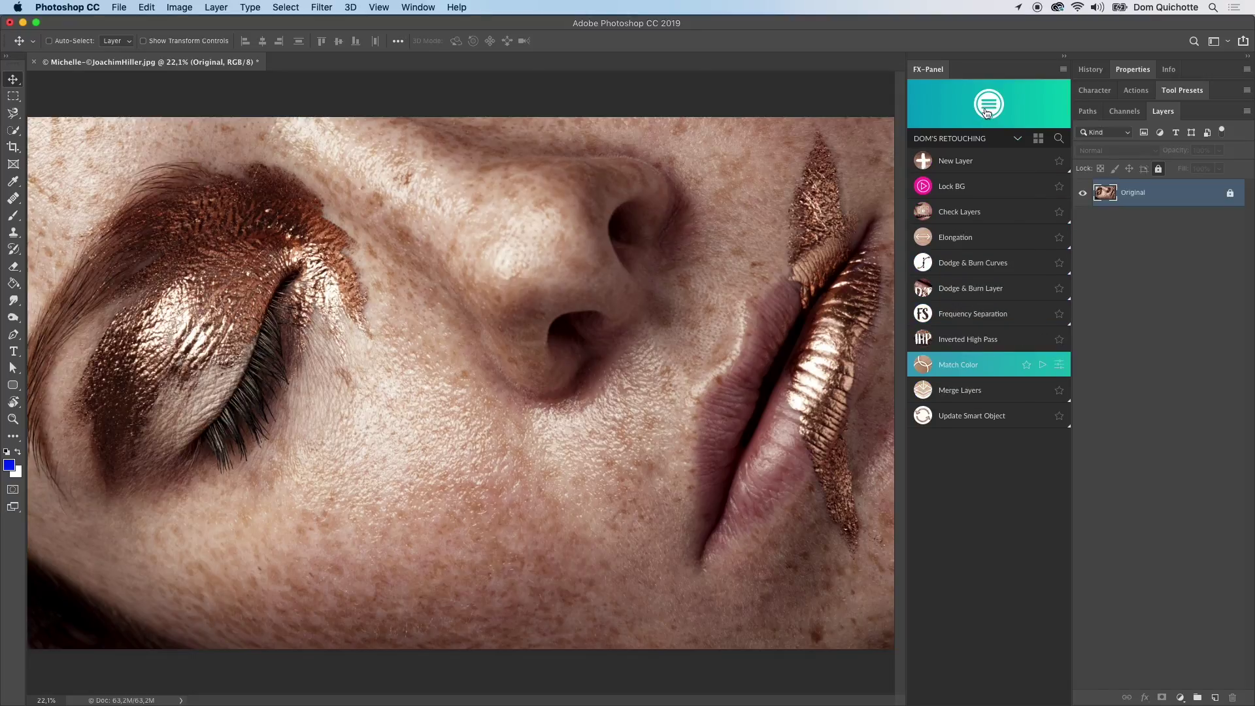
Expand FX-Panel's global and global custom shortcut settings and view the matching FX-Panel commands among the File scripts.
click(990, 106)
click(1012, 159)
click(1011, 243)
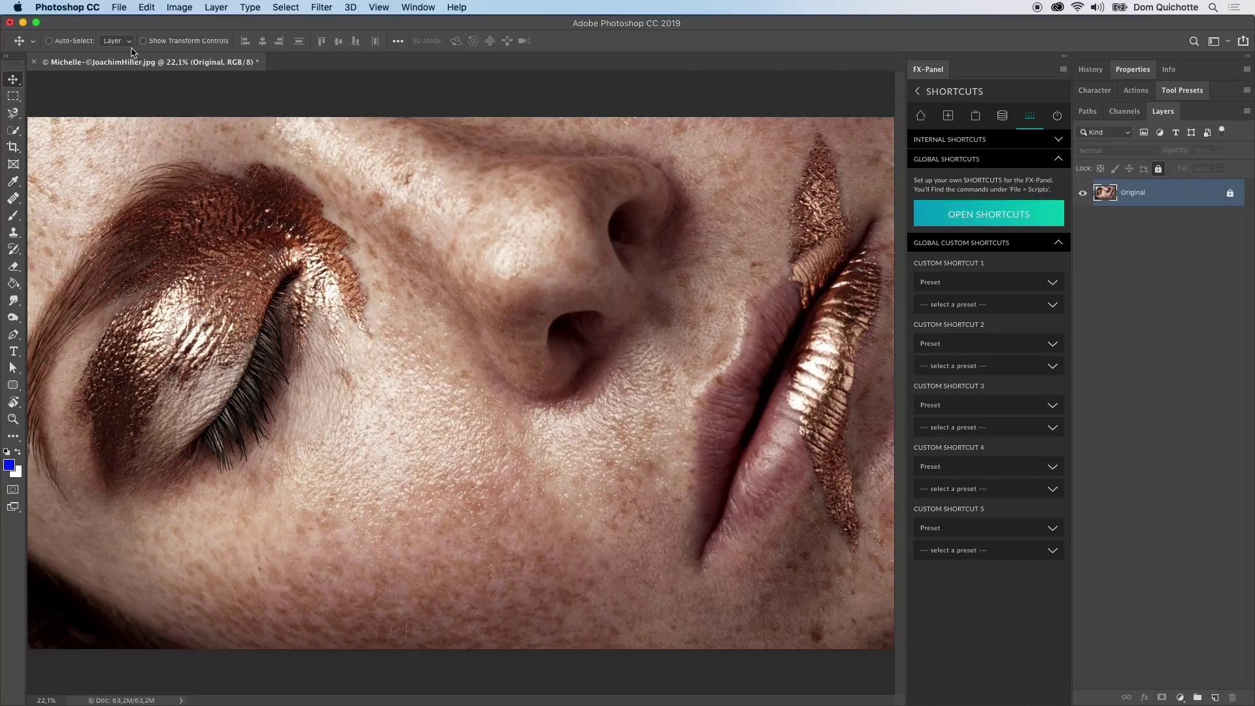
click(119, 7)
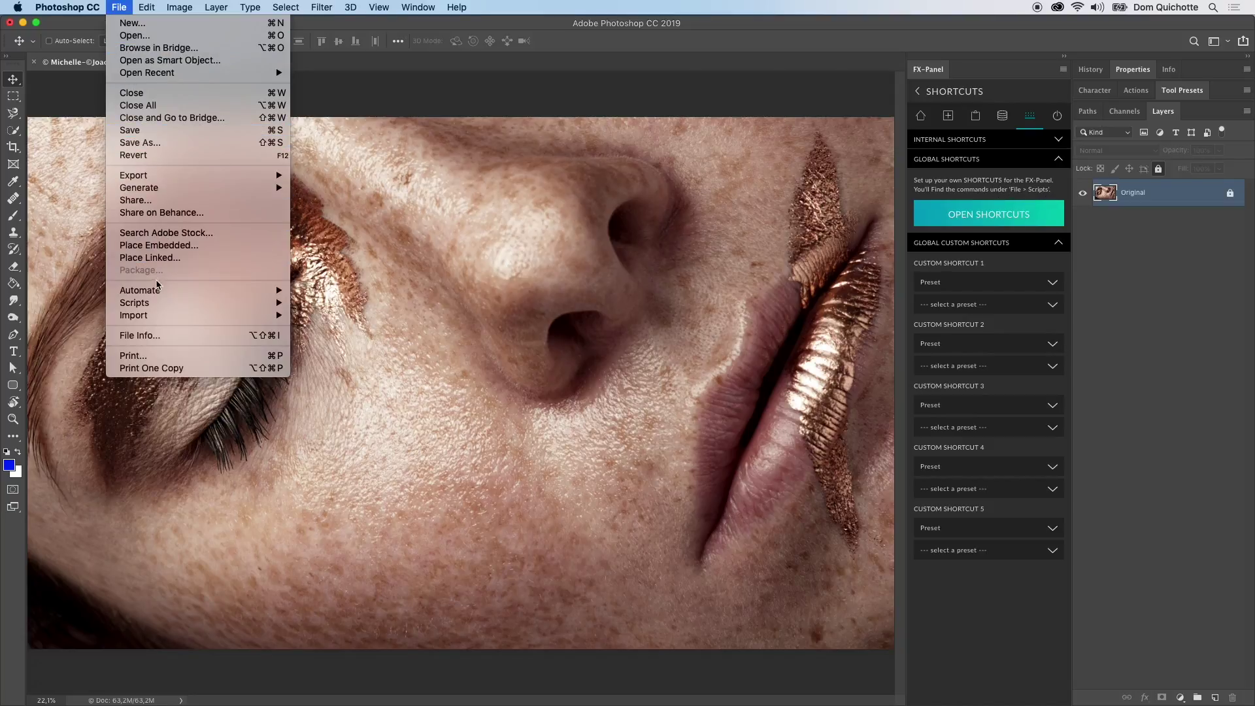
mouse_move(158, 309)
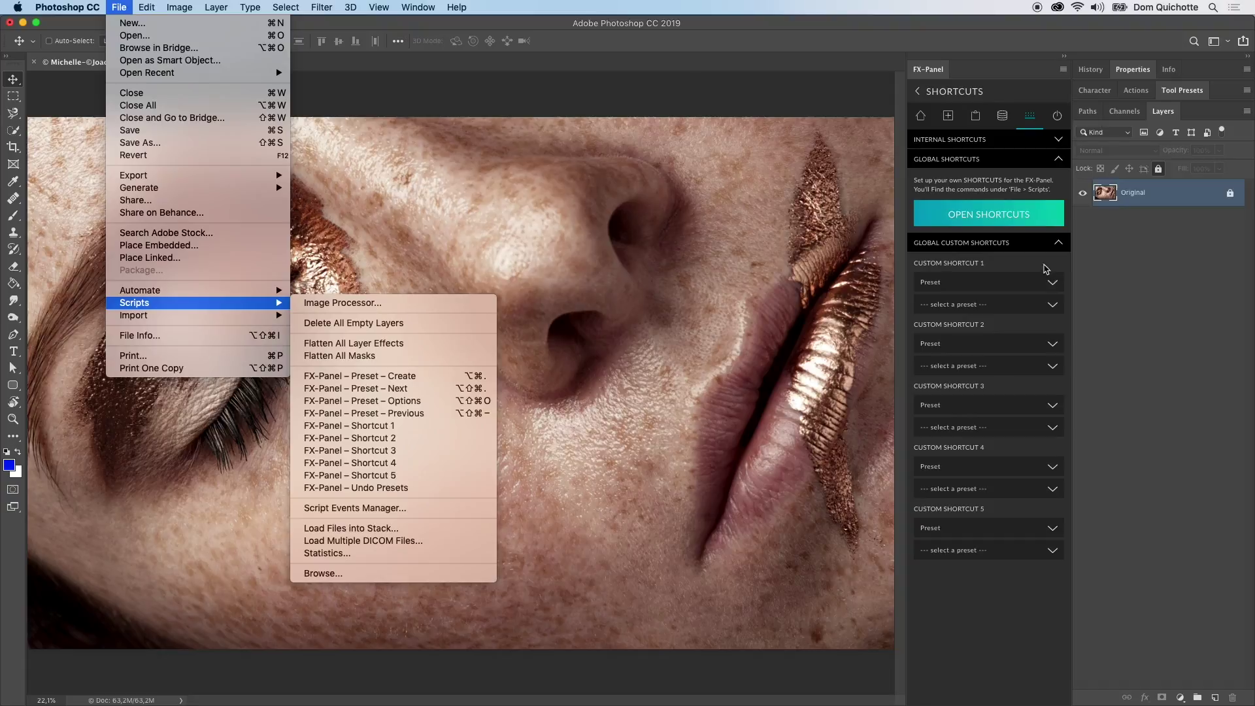
click(1009, 261)
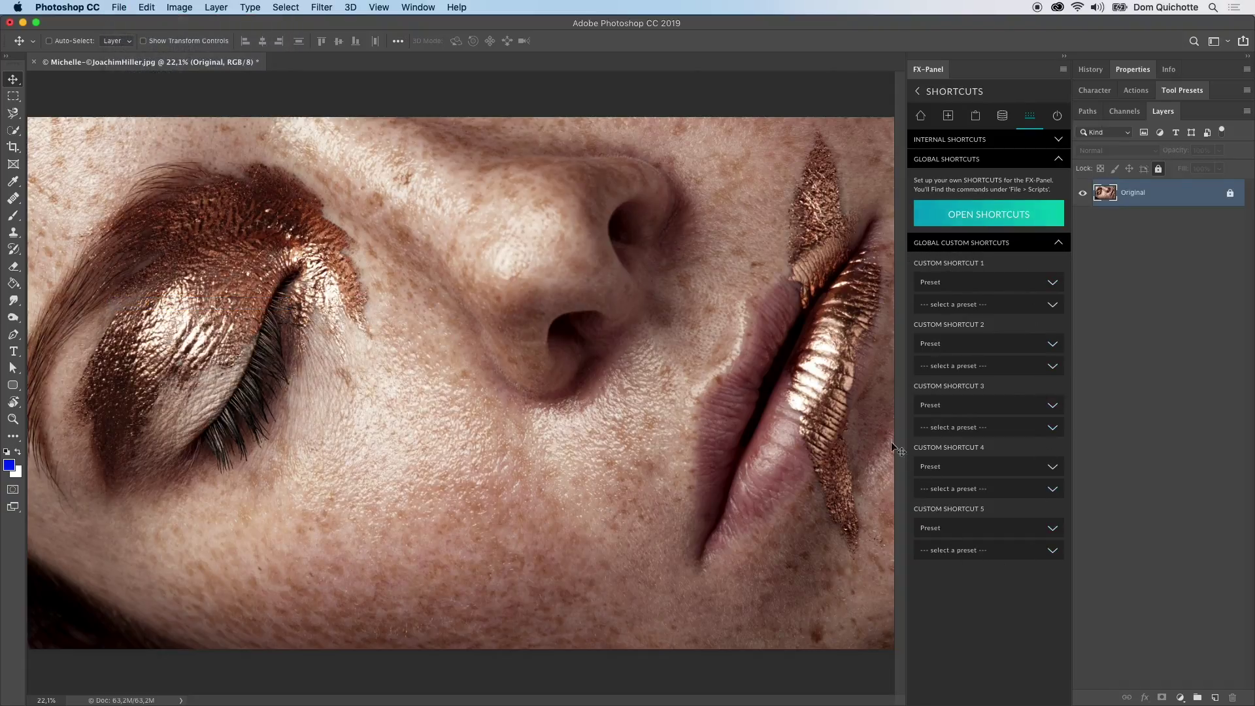
Configure Custom Shortcut 1 as a View that shows the owner's custom retouching set in List view.
click(973, 282)
click(977, 312)
click(981, 307)
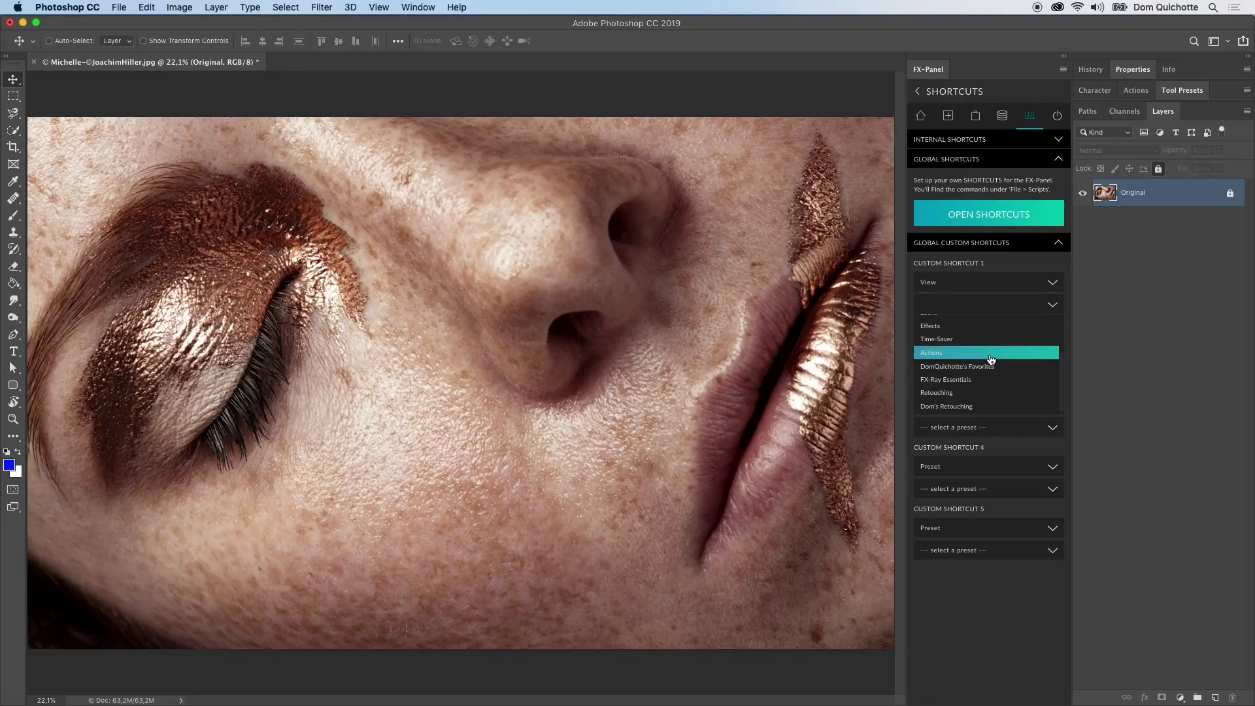
click(955, 410)
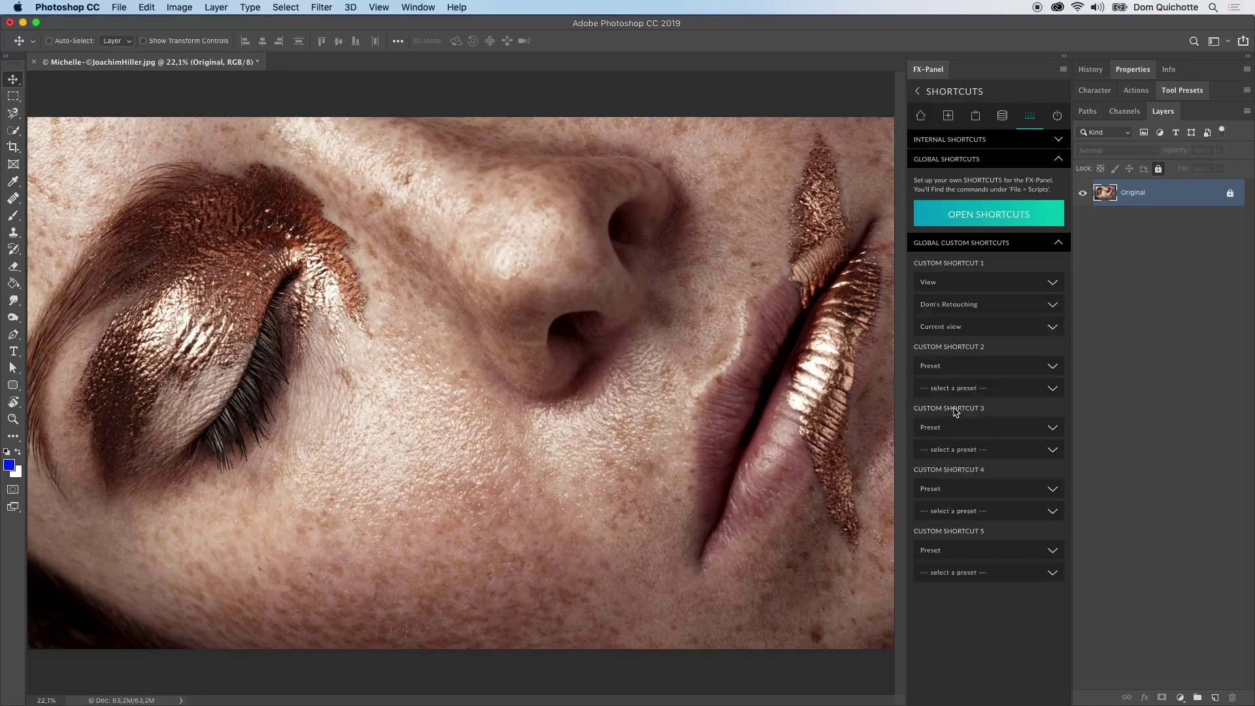
click(973, 330)
click(952, 357)
Configure Custom Shortcut 2 to apply the preset Dodge & Burn Layer with the option Dedicated empty layer.
click(962, 371)
click(965, 382)
click(981, 386)
text(dod)
click(986, 421)
click(987, 409)
click(986, 479)
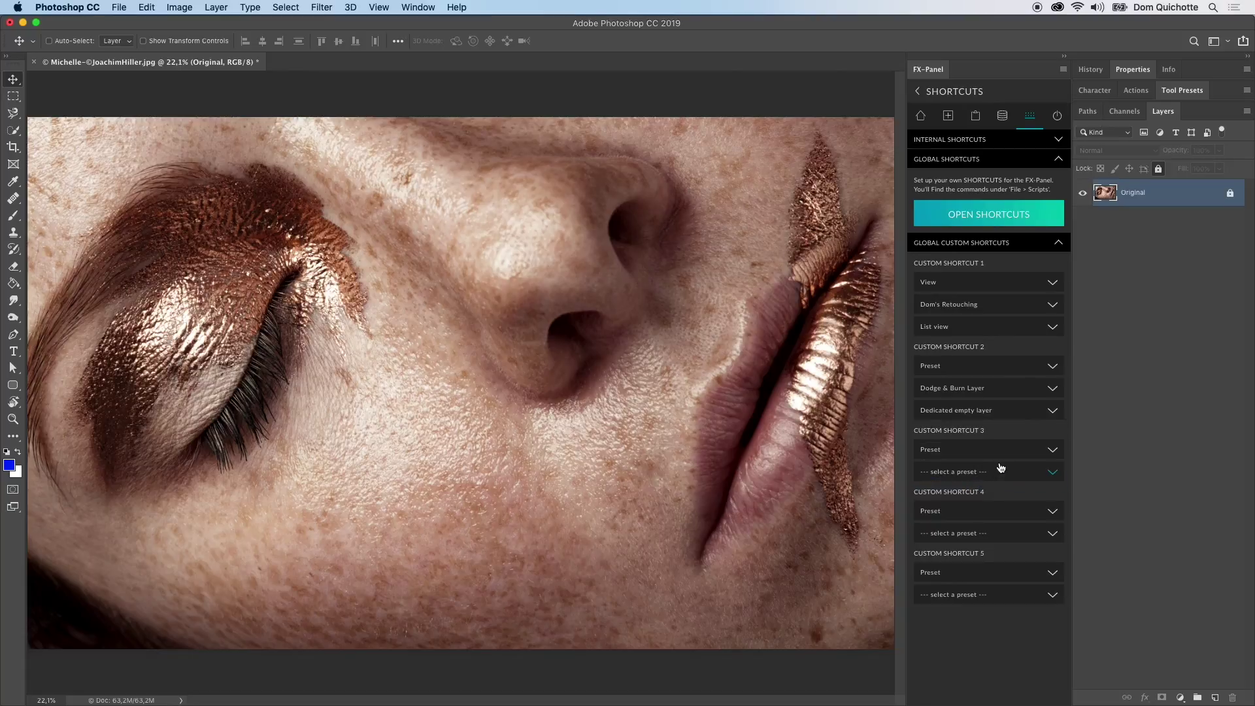
Run the FX-Panel – Shortcut 1 script to display the custom retouching set.
click(127, 8)
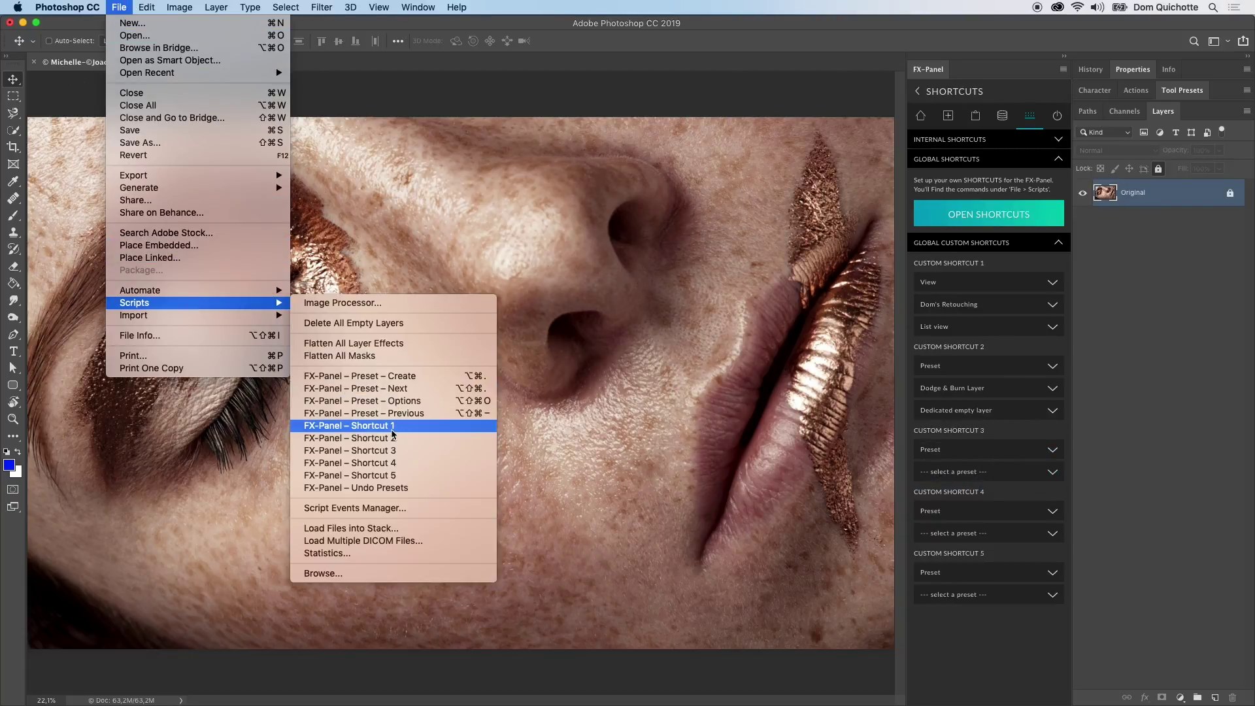
click(395, 428)
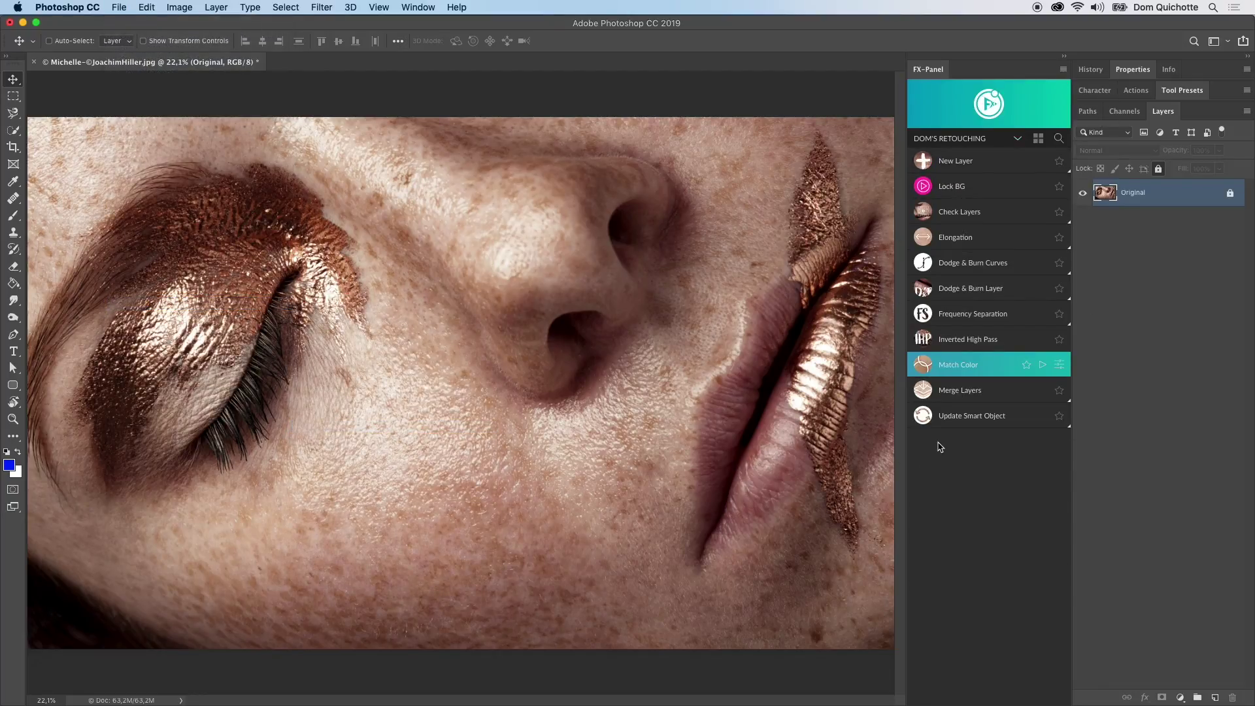
Open the keyboard shortcut editor from FX-Panel's global shortcuts and locate the FX-Panel scripts among the File commands.
click(987, 112)
click(979, 160)
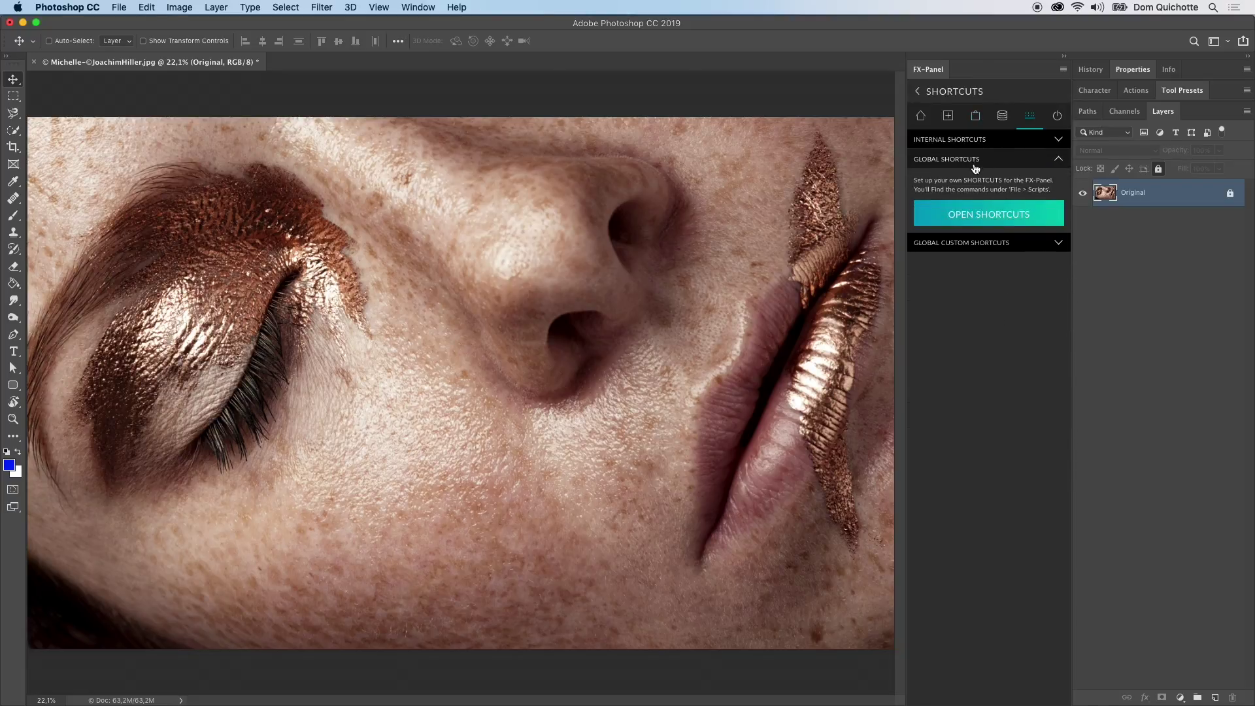
click(979, 218)
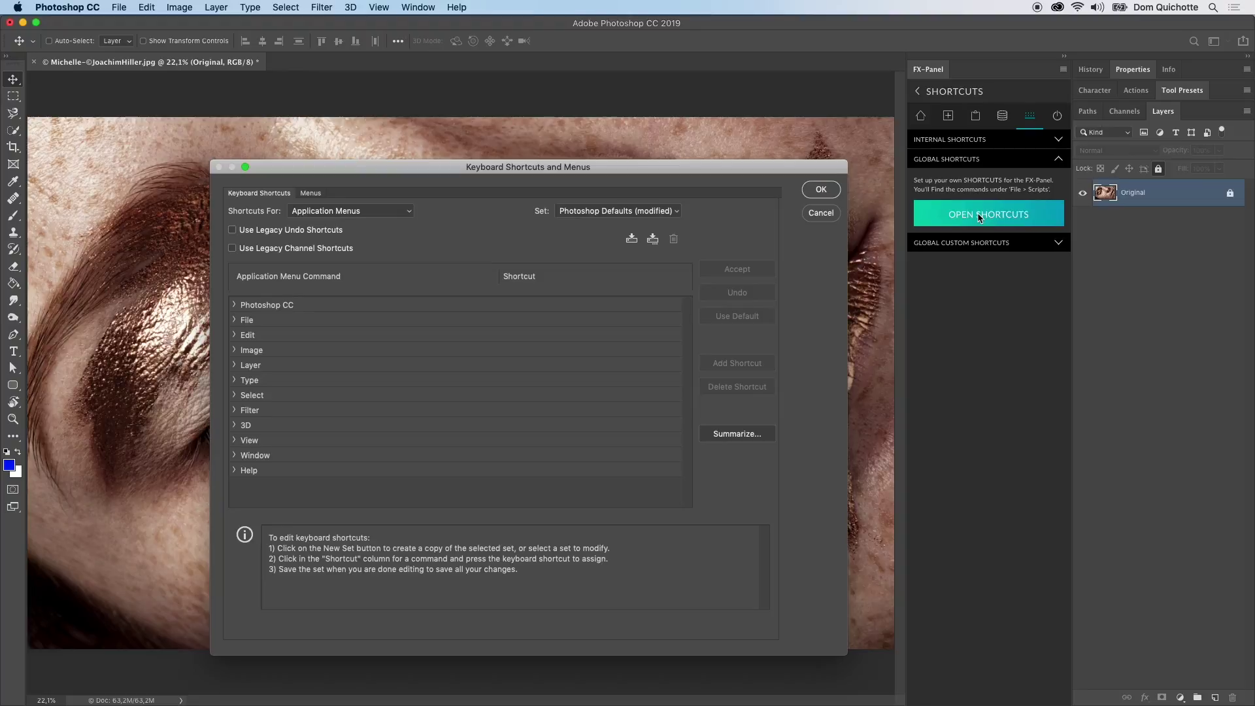
click(234, 320)
scroll(306, 385, down, 15)
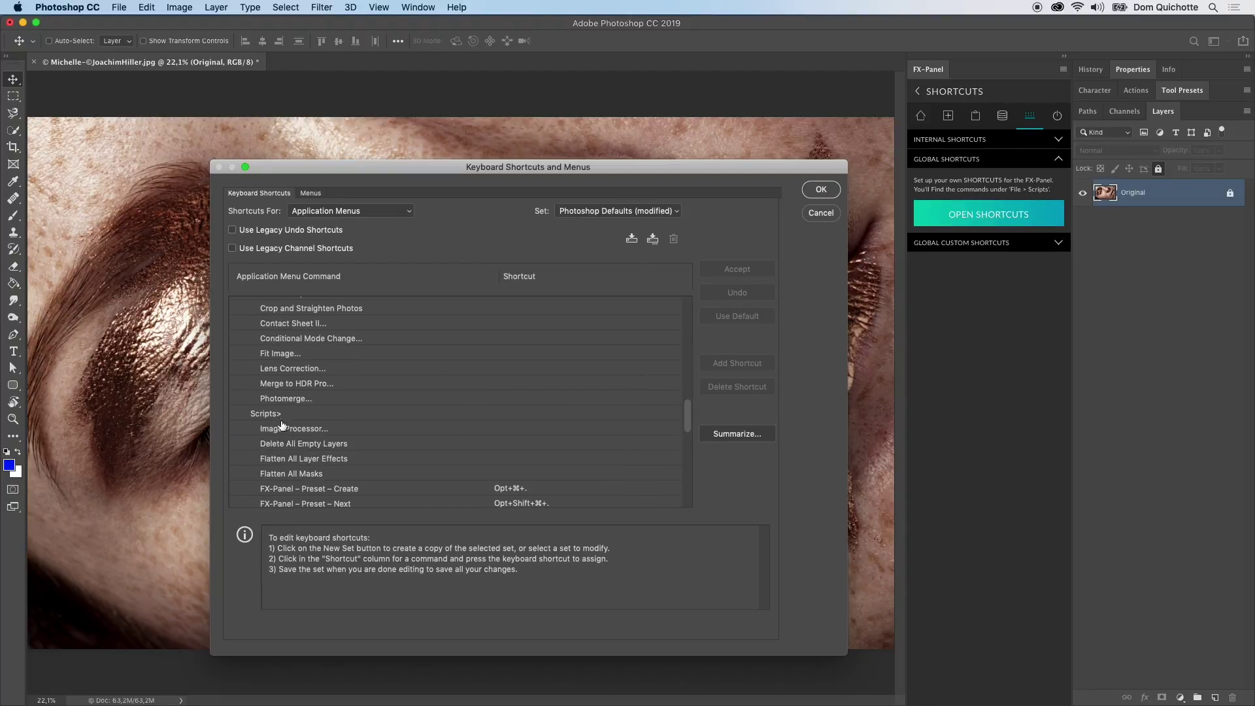
scroll(292, 393, down, 2)
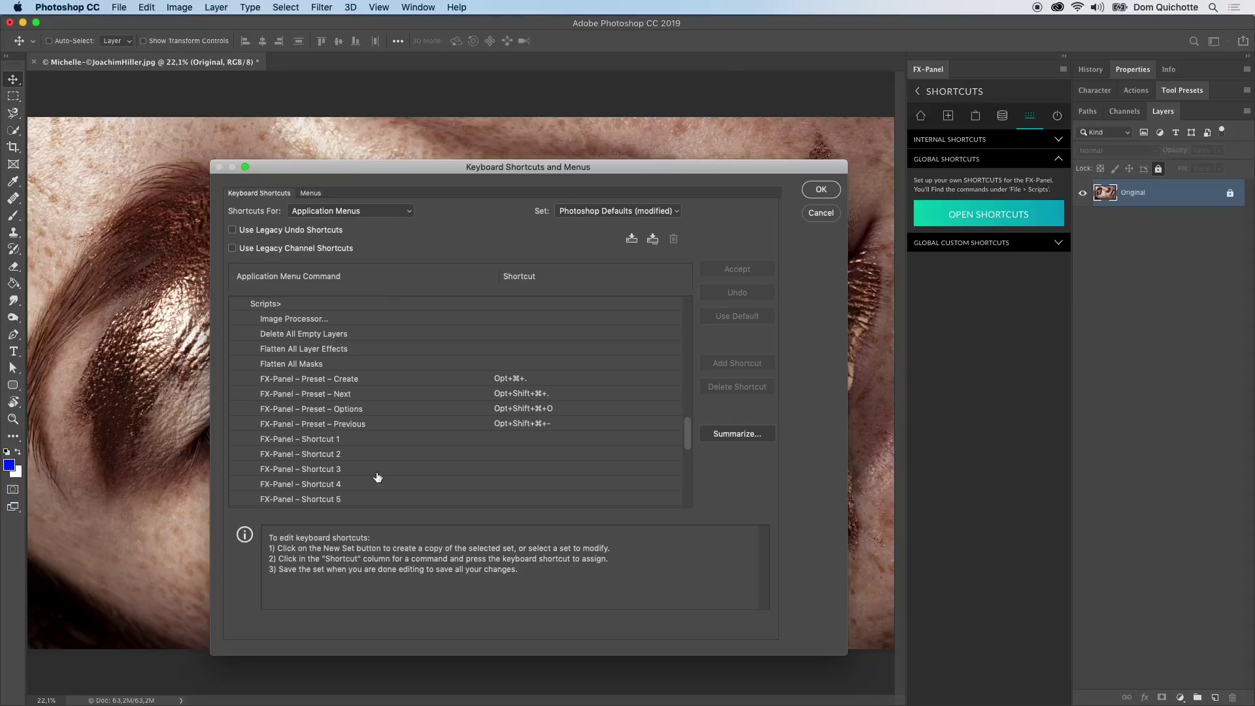
Assign the keys F1 to F5 to the commands FX-Panel – Shortcut 1 to Shortcut 5 and confirm the changes.
click(521, 440)
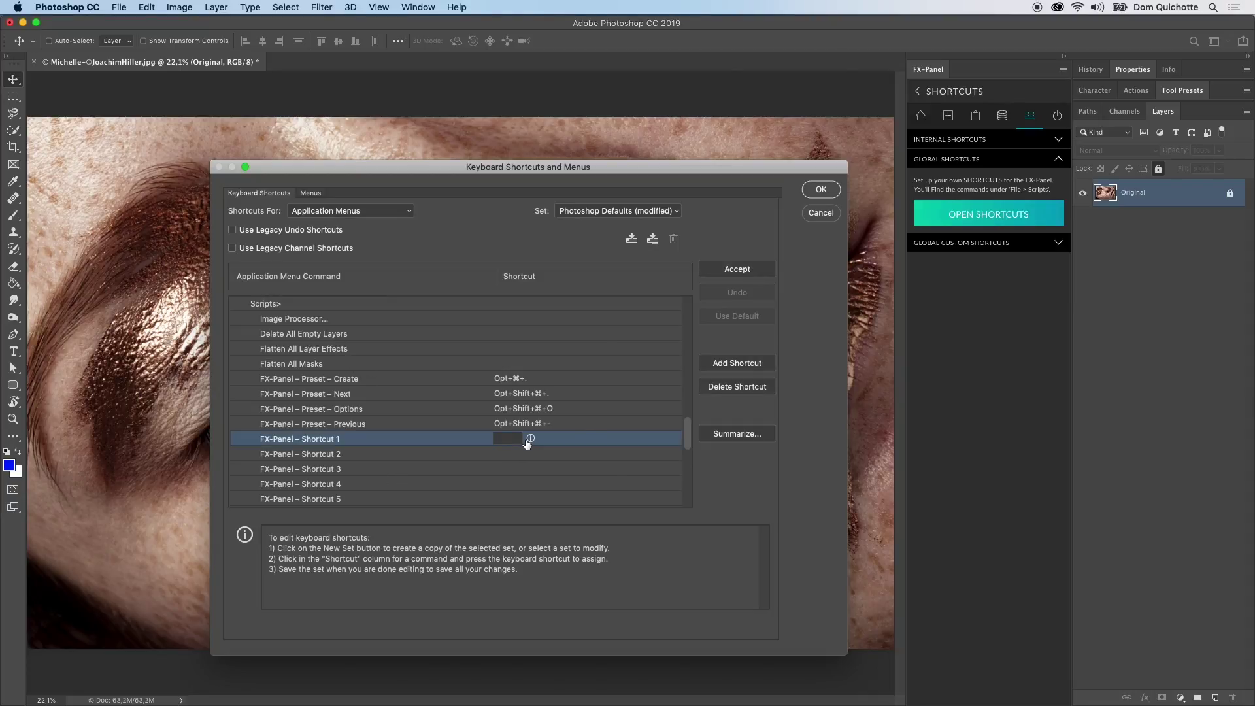
key(F1)
click(514, 452)
key(F2)
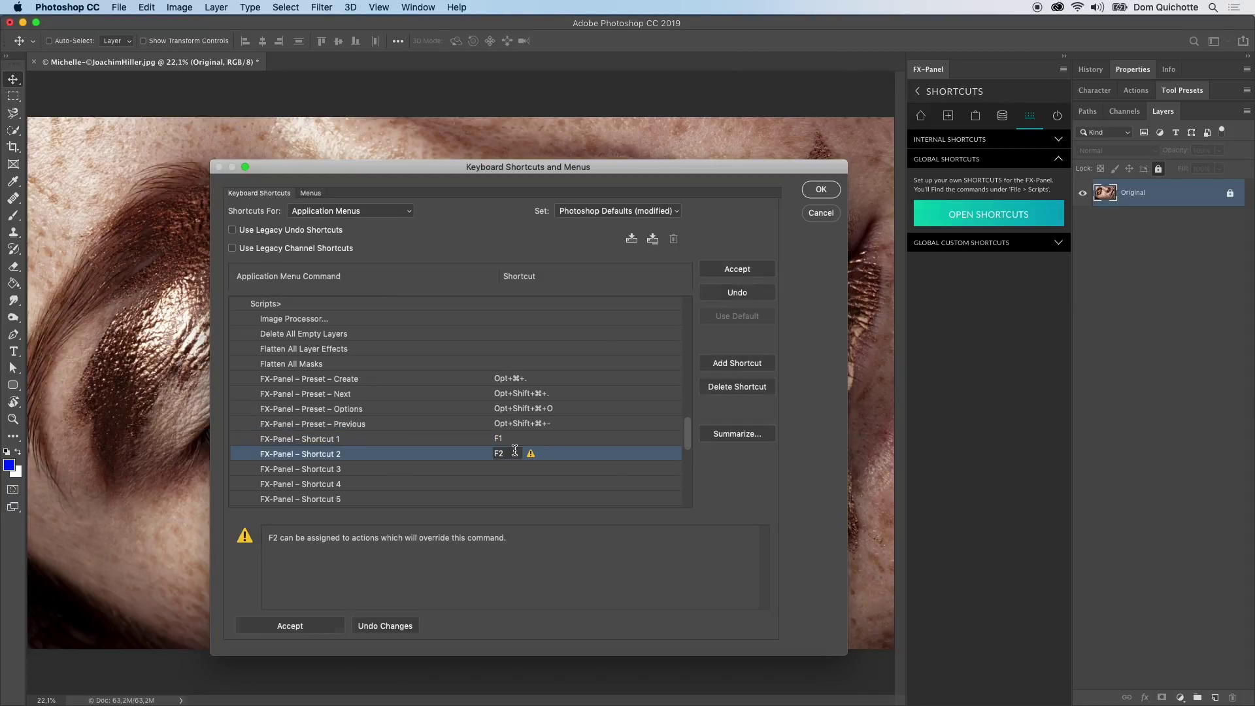
click(516, 466)
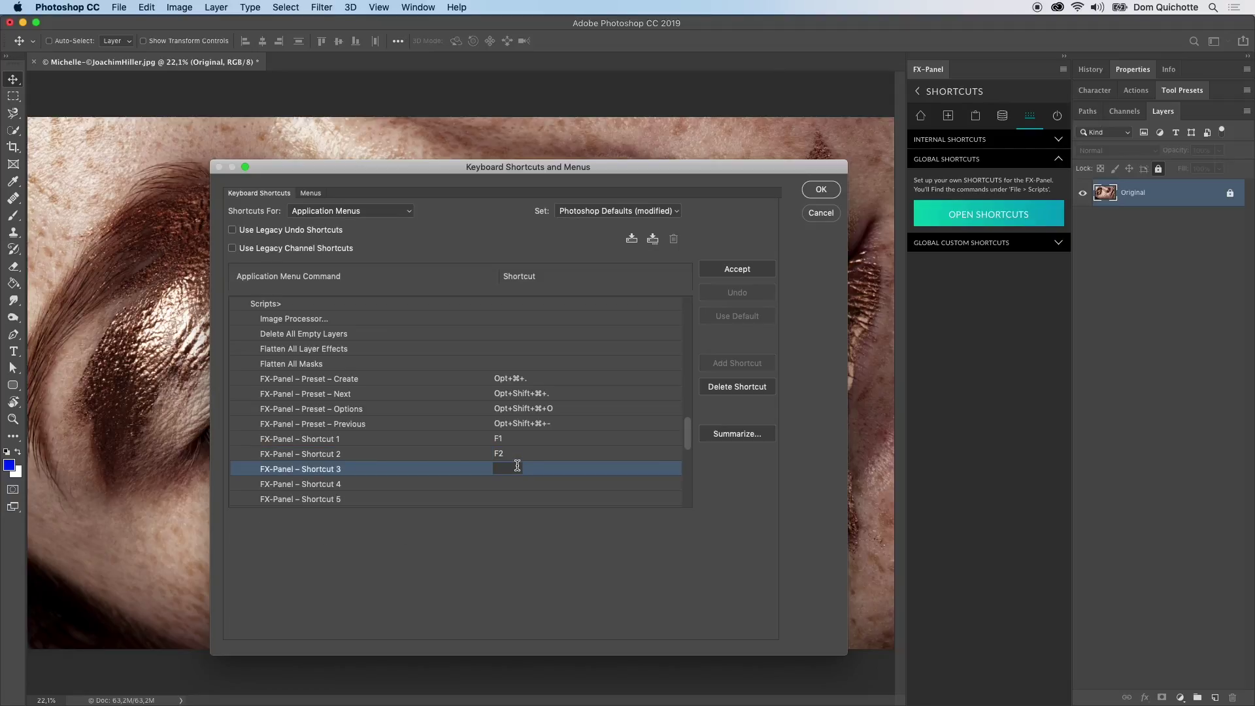
key(F3)
click(519, 482)
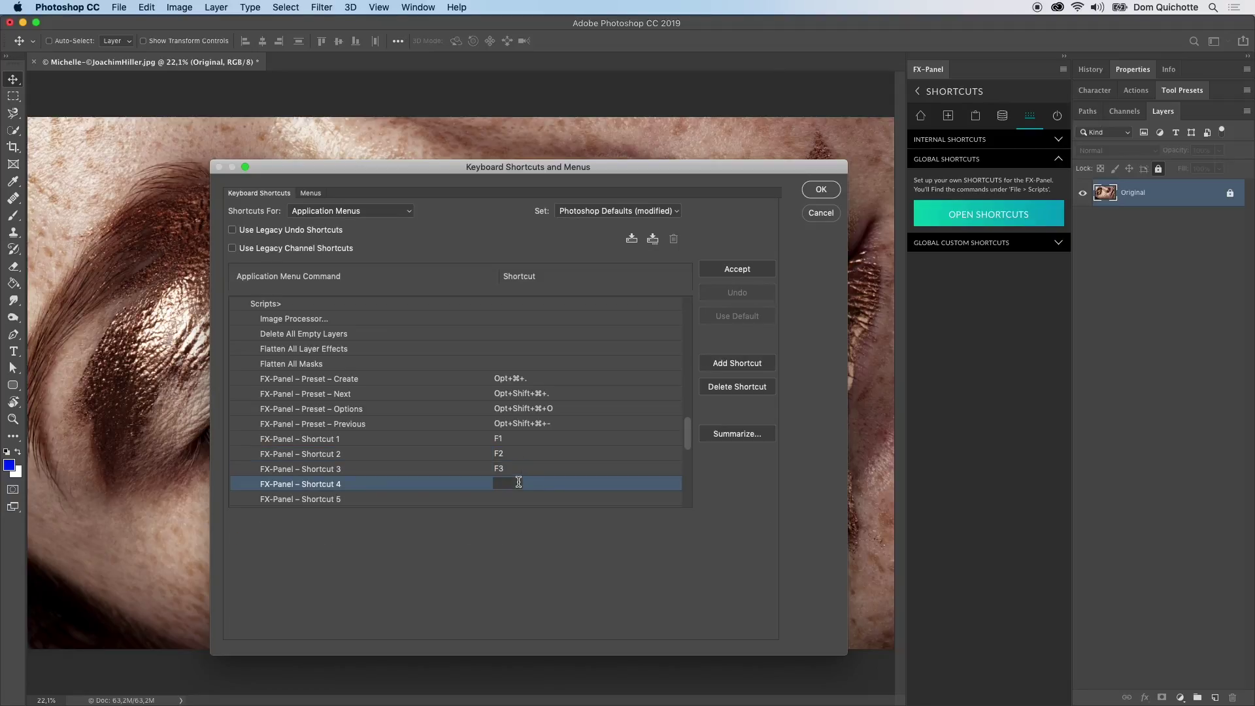
key(F4)
click(510, 504)
key(F5)
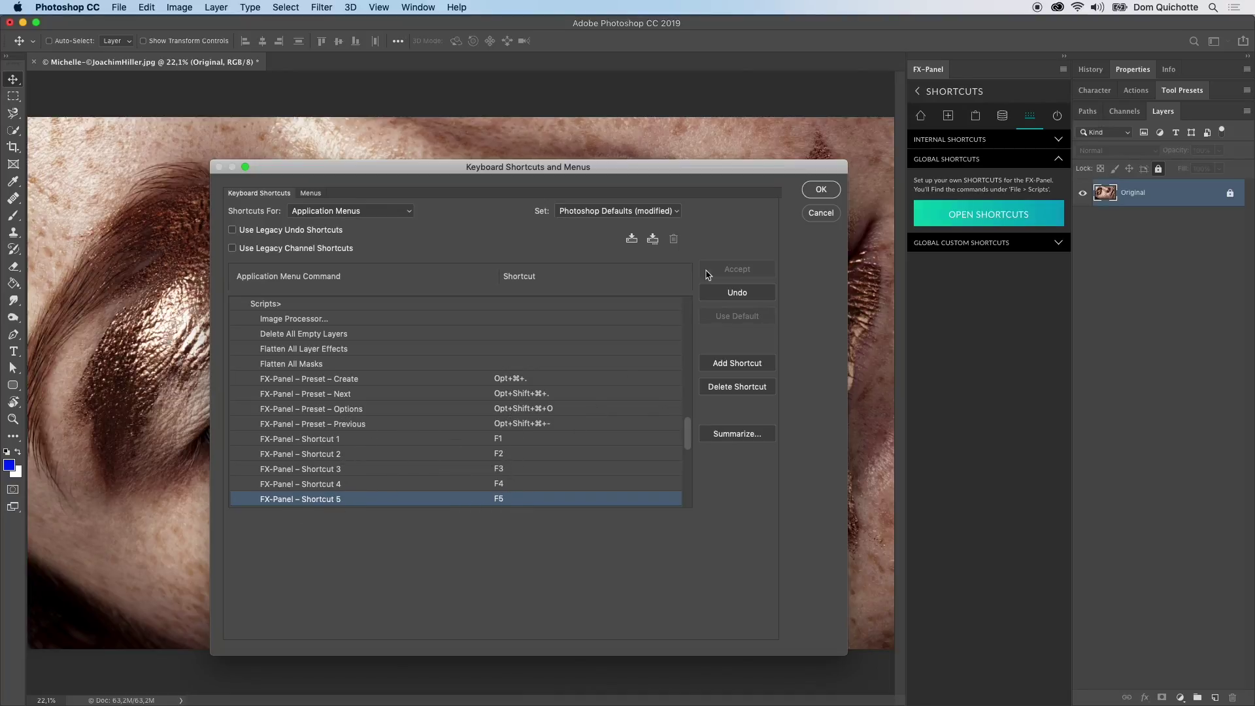
click(821, 189)
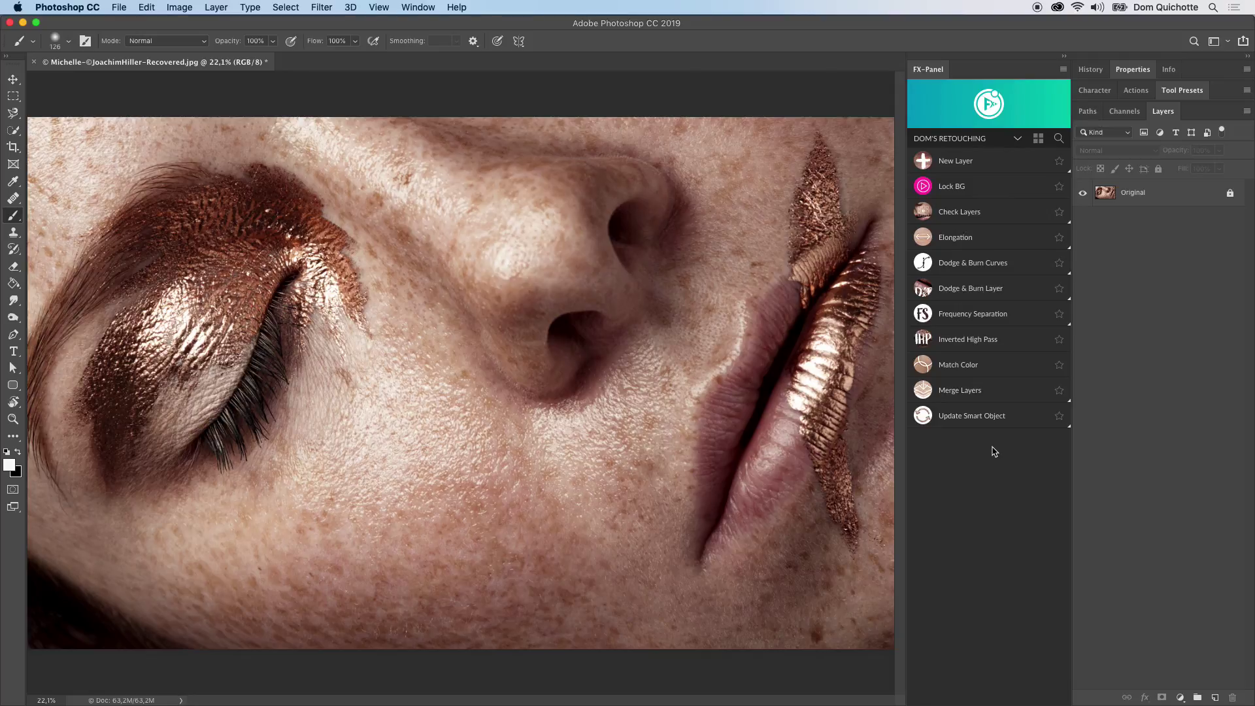
Run FX-Panel's Custom Shortcut 2 to create dedicated empty Dodge & Burn layers above the Original layer.
key(F2)
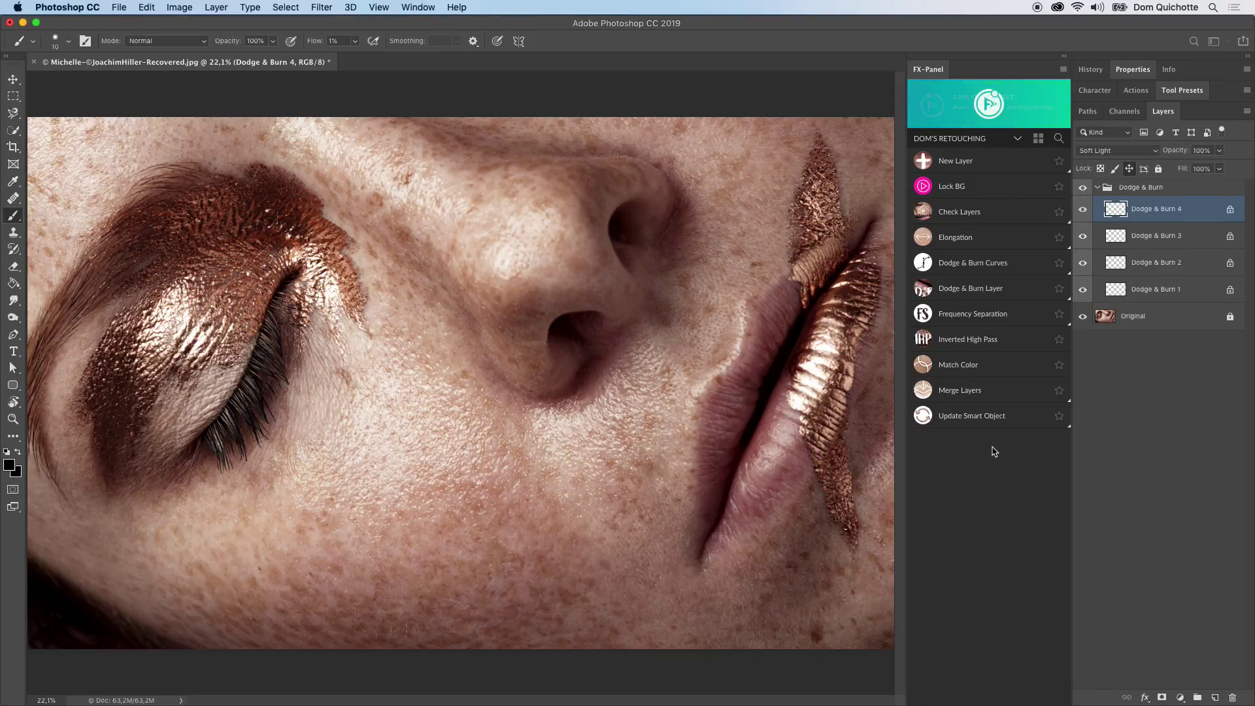